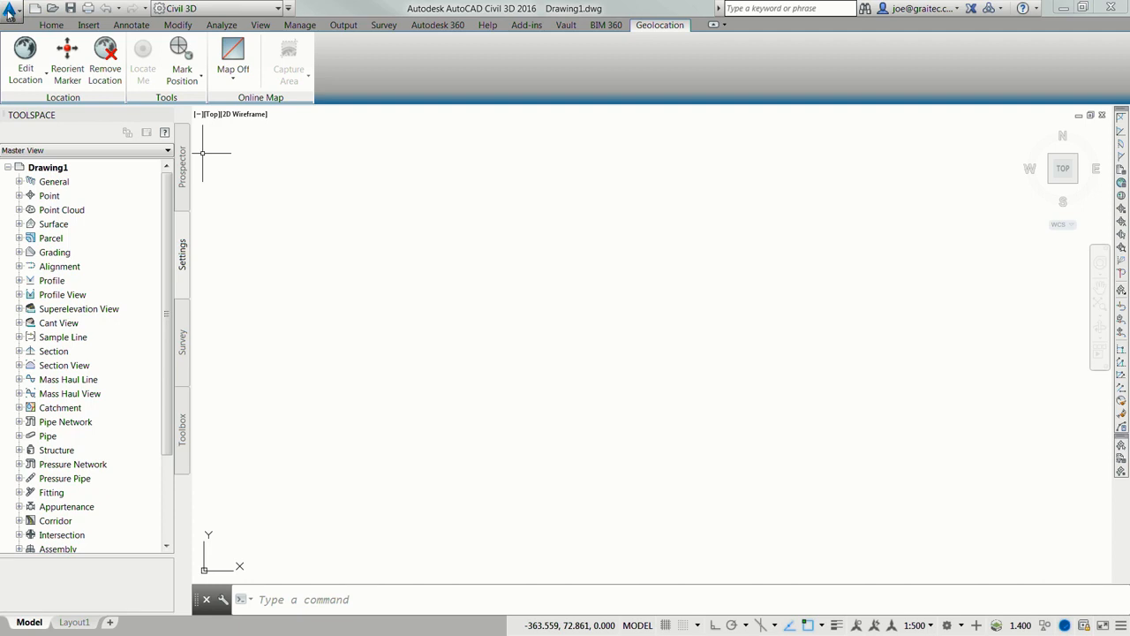
# Open the drawing AU-TINSURFACE-NCS.dwg and locate the site near Newton Mearns on the online road map.
pyautogui.click(13, 14)
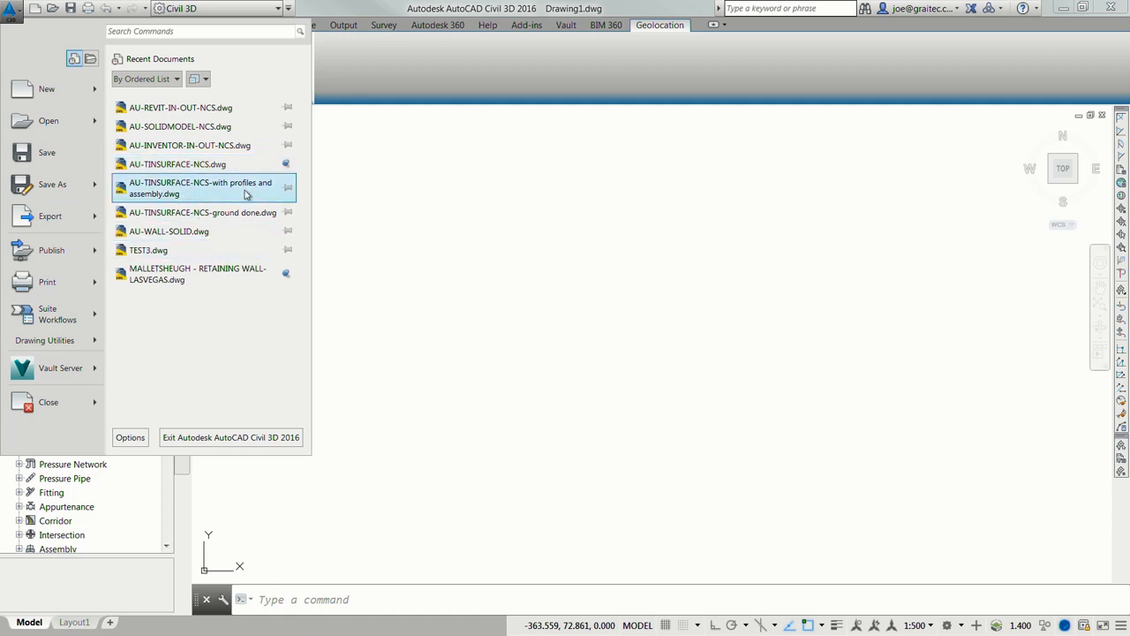
pyautogui.click(198, 164)
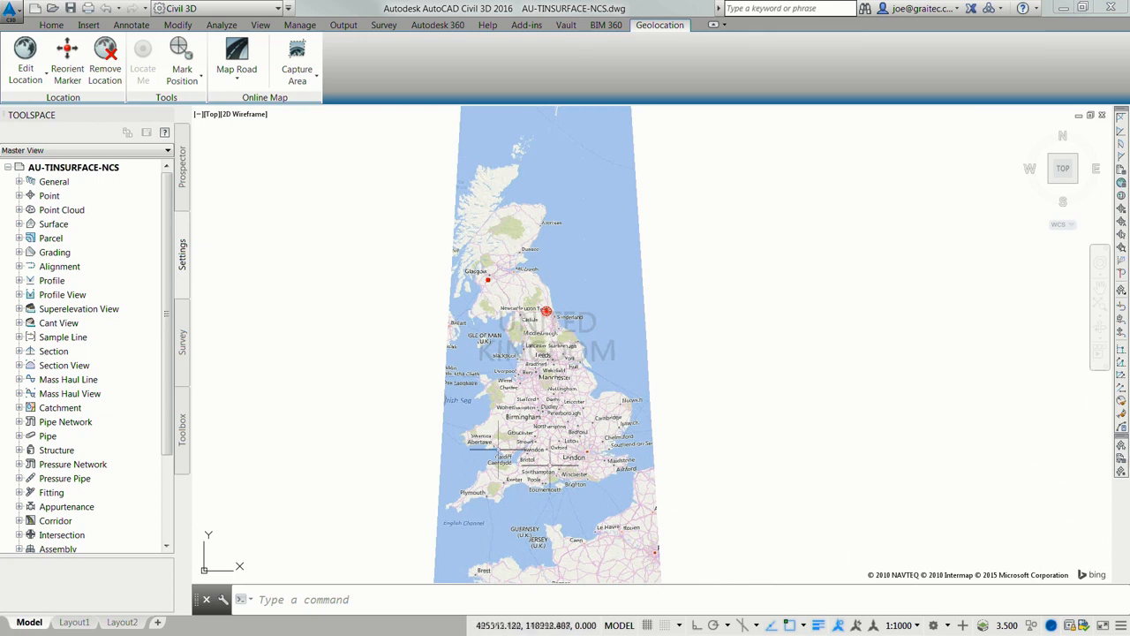
pyautogui.scroll(5, 485, 281)
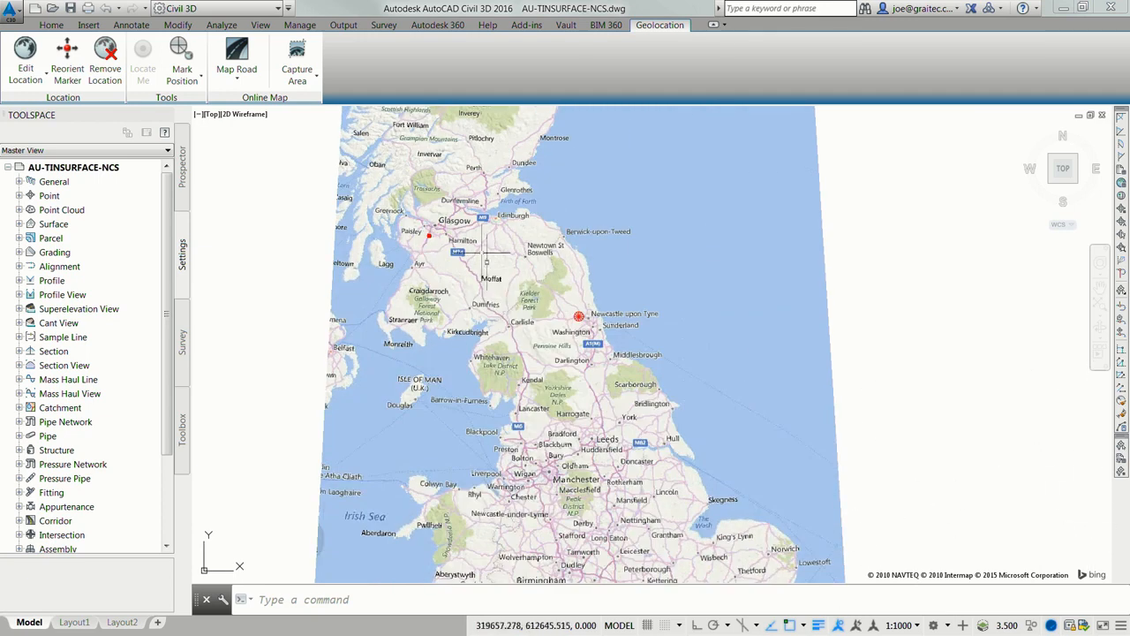
pyautogui.scroll(2, 453, 227)
pyautogui.moveTo(434, 234); pyautogui.dragTo(488, 318, button='middle')
pyautogui.scroll(4, 468, 334)
pyautogui.scroll(4, 427, 332)
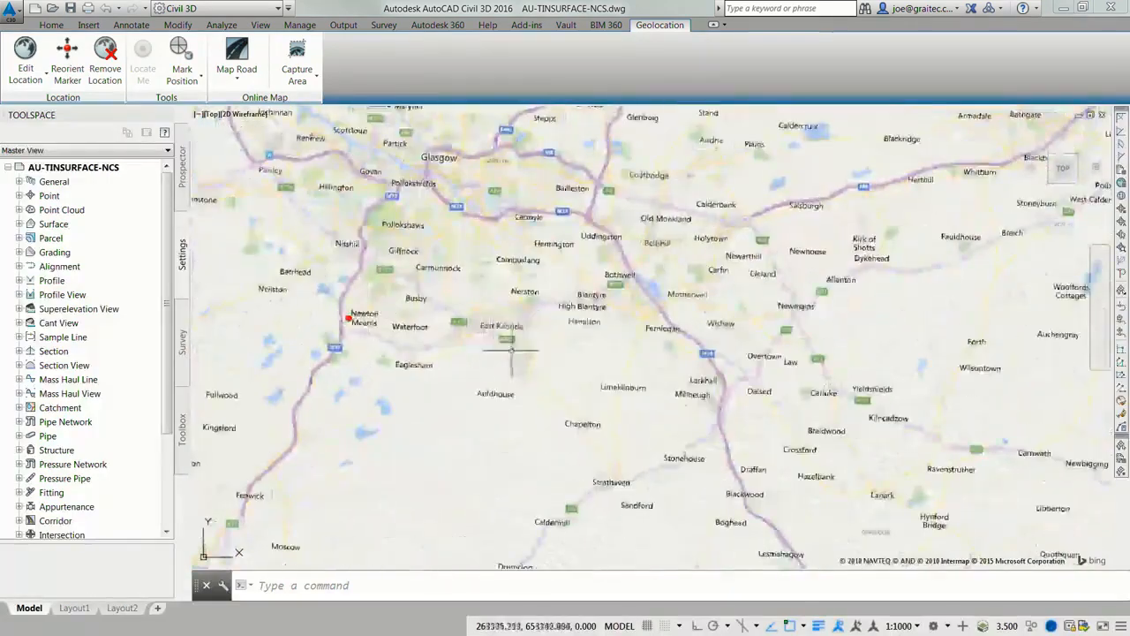
pyautogui.scroll(2, 357, 300)
pyautogui.scroll(4, 324, 328)
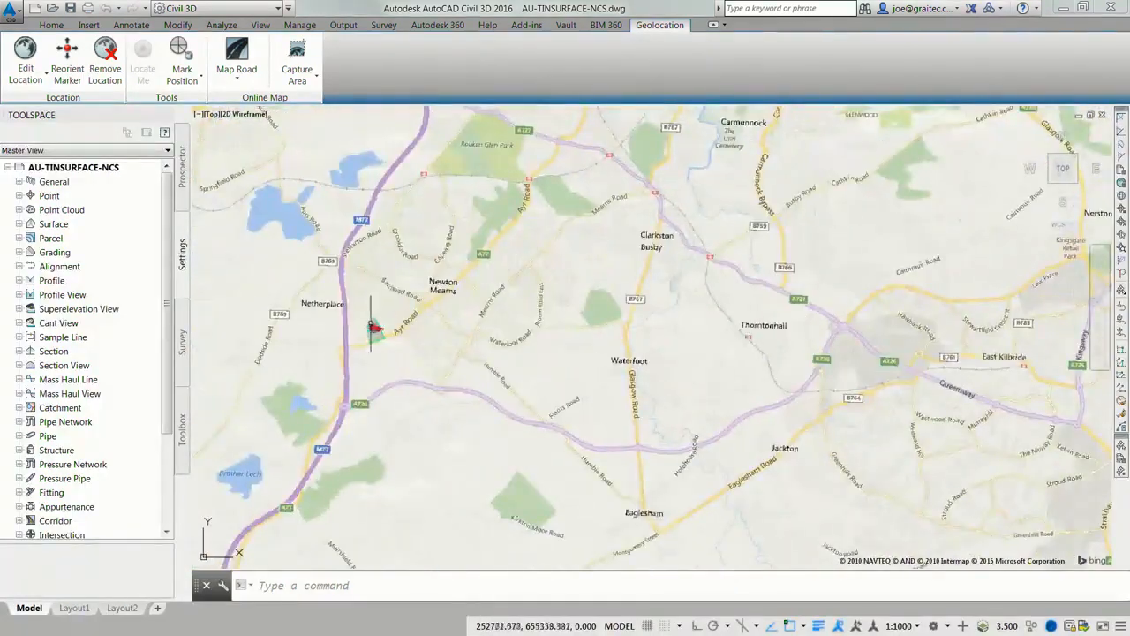
# Try to switch the online map to aerial imagery, and dismiss the error report without sending it.
pyautogui.click(237, 76)
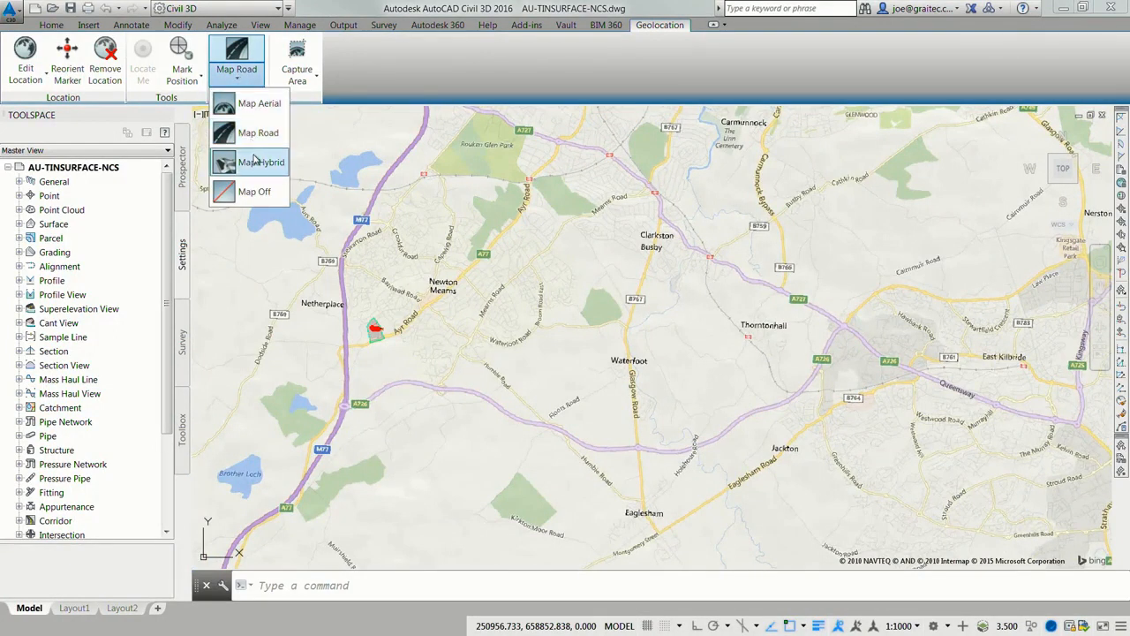
pyautogui.click(257, 108)
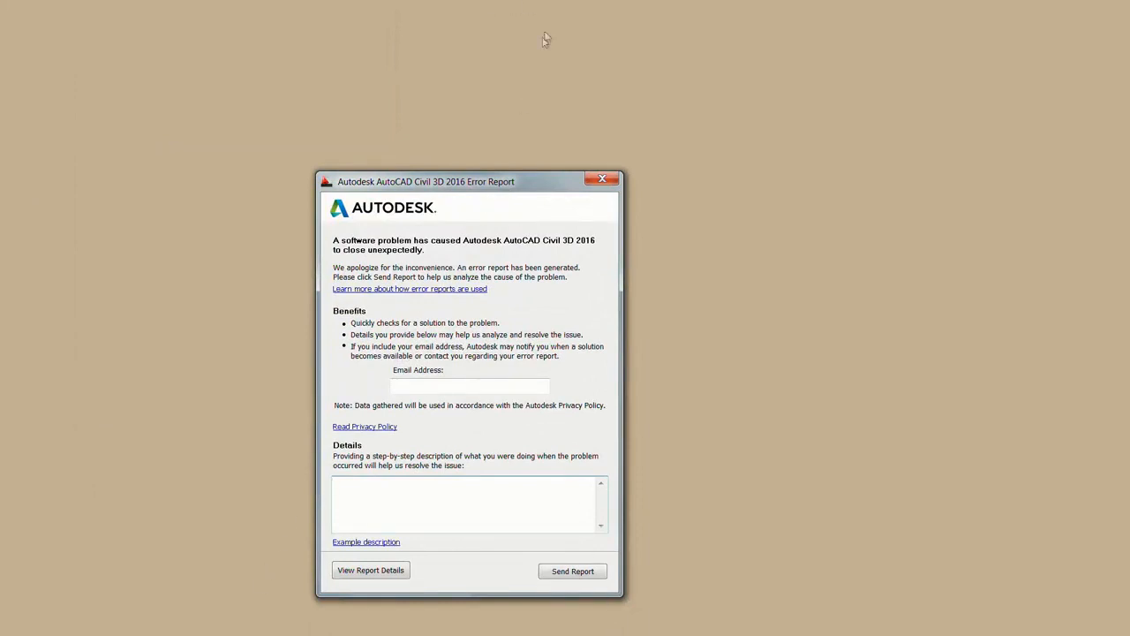
pyautogui.click(602, 179)
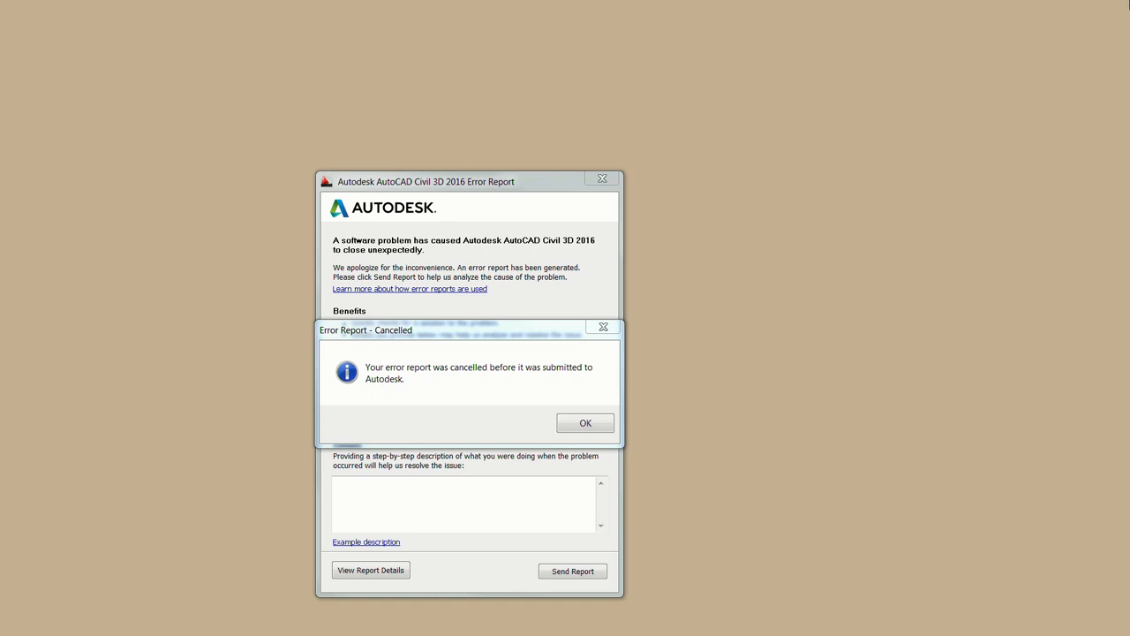
pyautogui.click(586, 423)
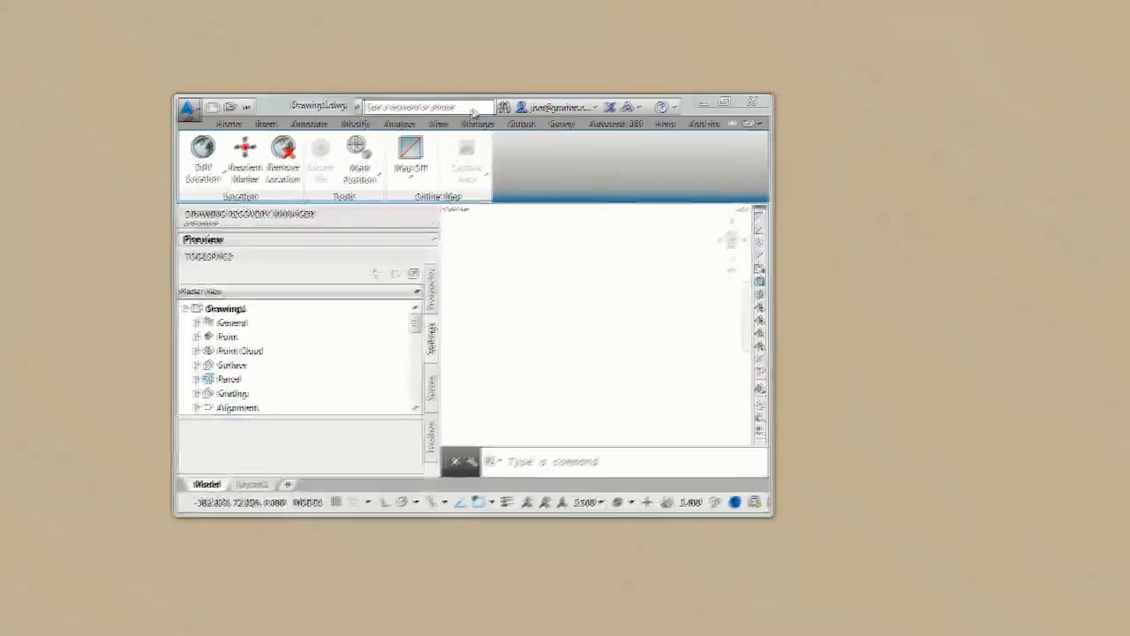
# Close the Drawing Recovery Manager and open AU-TINSURFACE-NCS.dwg, skipping the Autodesk sign-in.
pyautogui.doubleClick(296, 124)
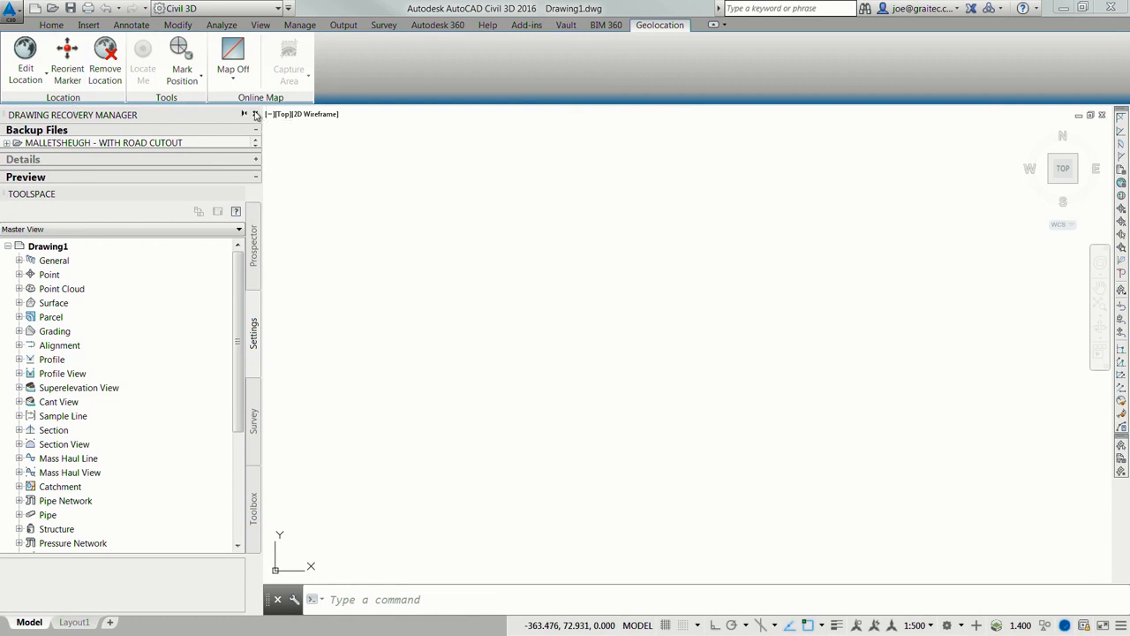
pyautogui.click(256, 115)
pyautogui.click(13, 23)
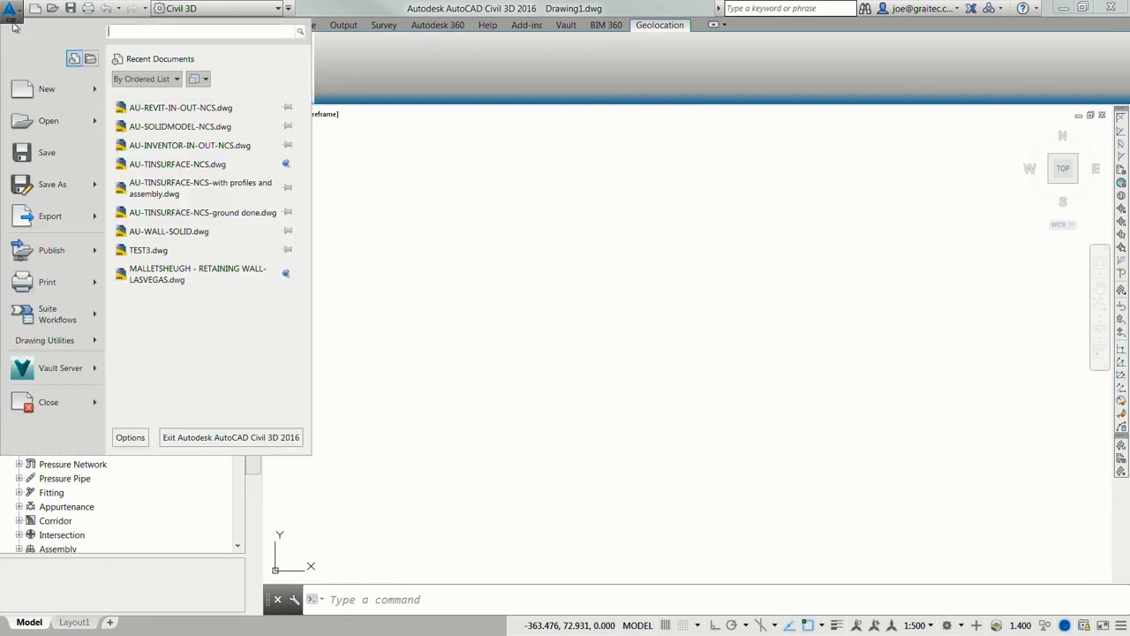
pyautogui.click(189, 164)
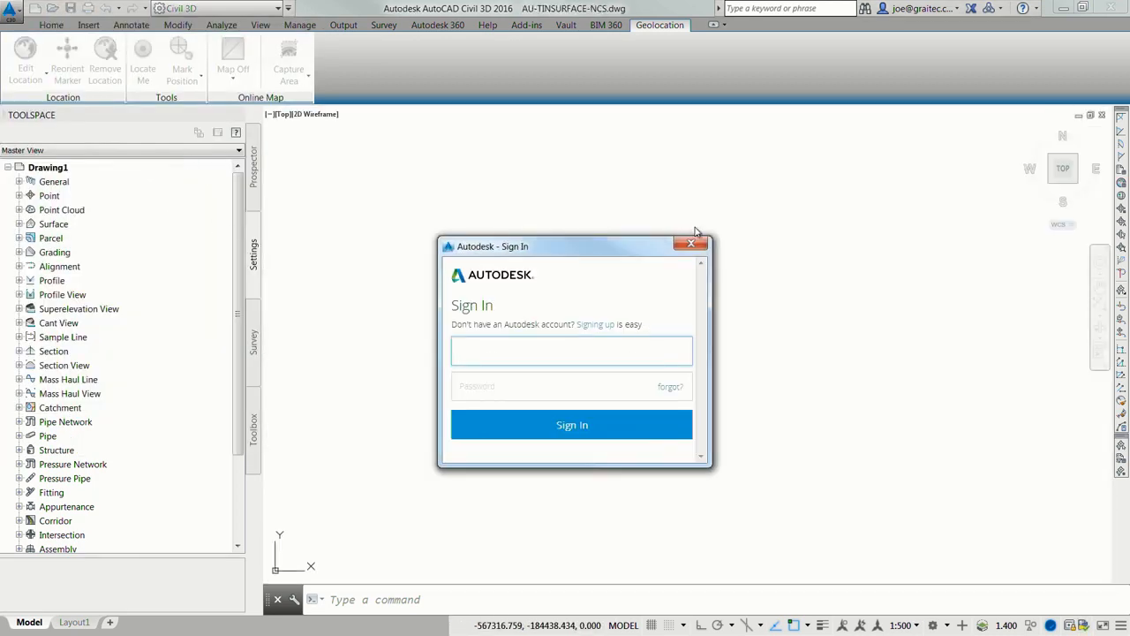
pyautogui.click(691, 243)
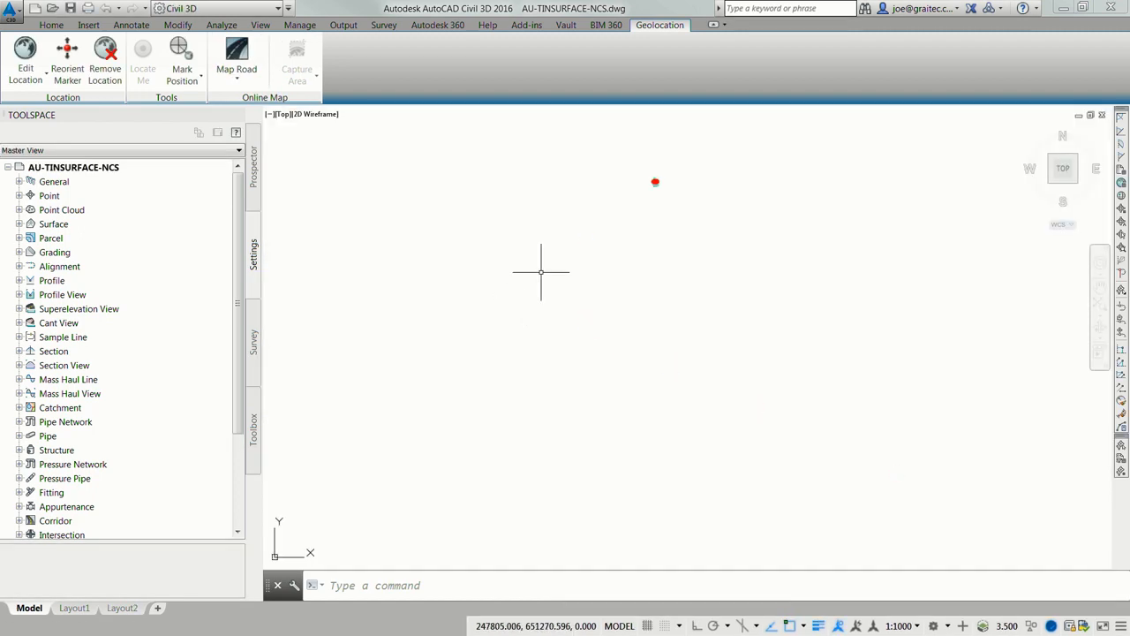
# Examine the site surface, the sidewalk alignment and the road assembly whose edge the red arrow points to.
pyautogui.scroll(2, 541, 272)
pyautogui.moveTo(542, 272)
pyautogui.mouseDown(button='middle')
pyautogui.moveTo(506, 398)
pyautogui.moveTo(395, 516)
pyautogui.mouseUp(button='middle')
pyautogui.scroll(4, 585, 371)
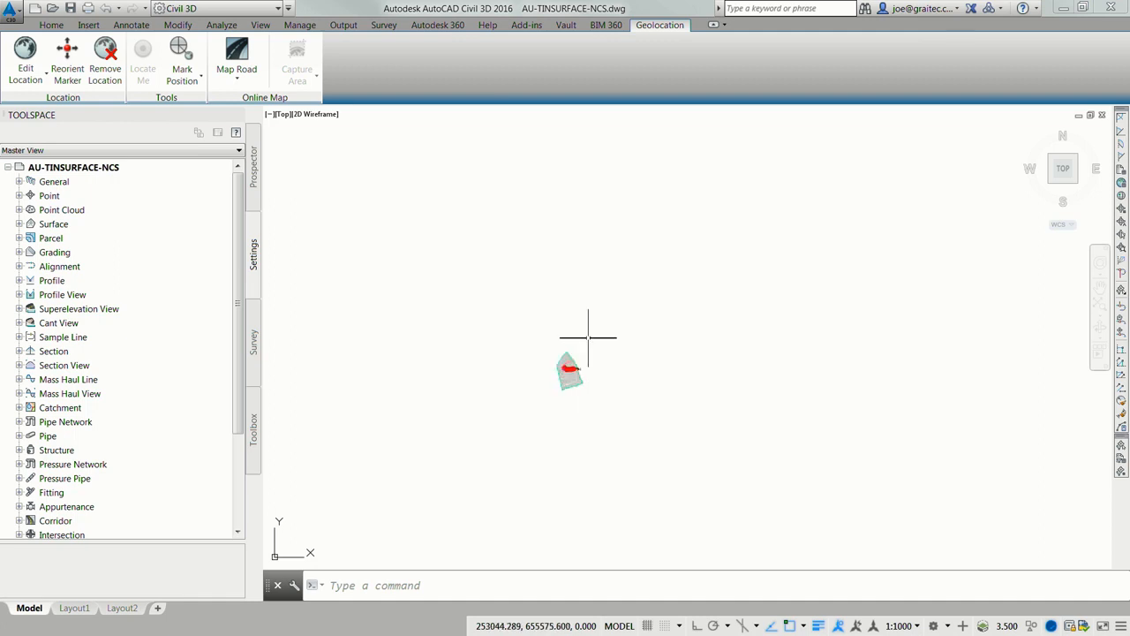
pyautogui.scroll(8, 571, 391)
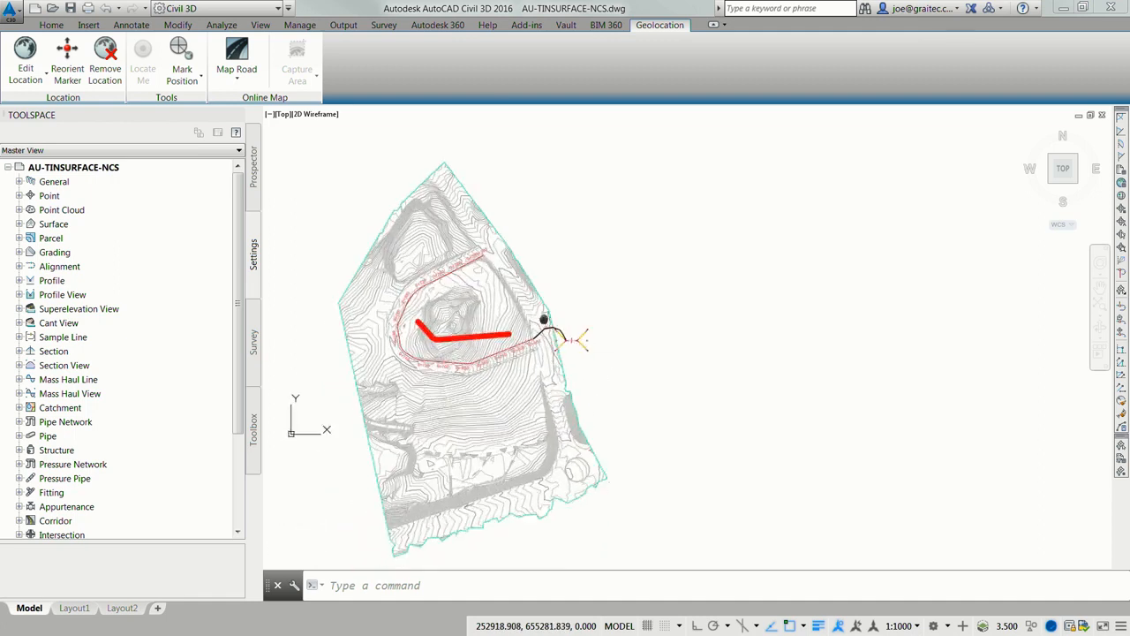
pyautogui.moveTo(544, 320); pyautogui.dragTo(548, 318, button='middle')
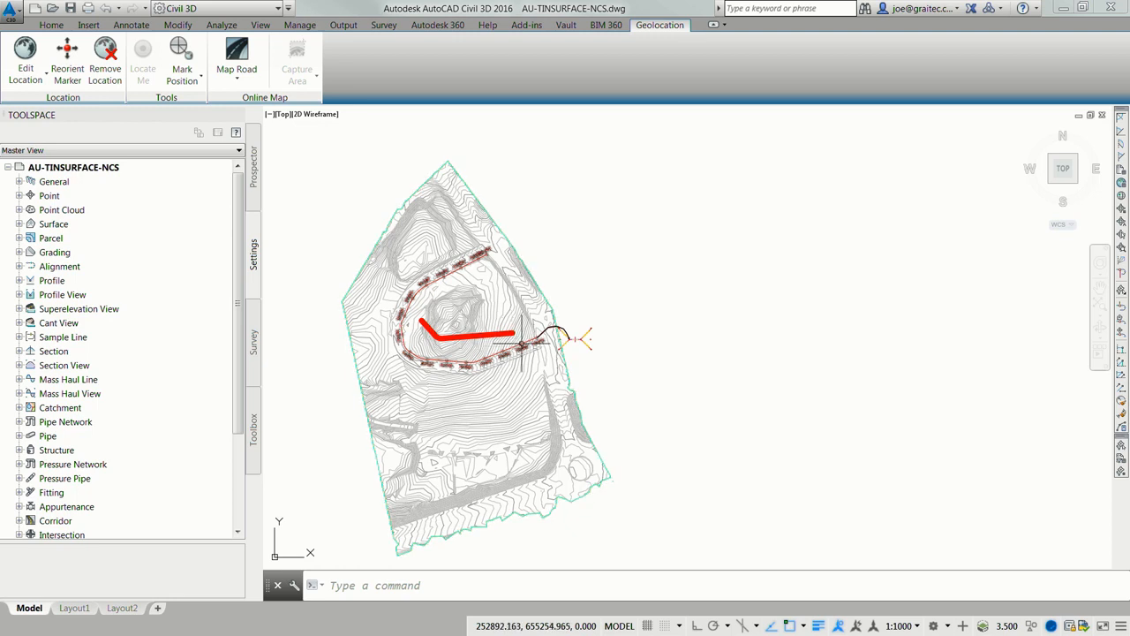
pyautogui.scroll(10, 580, 340)
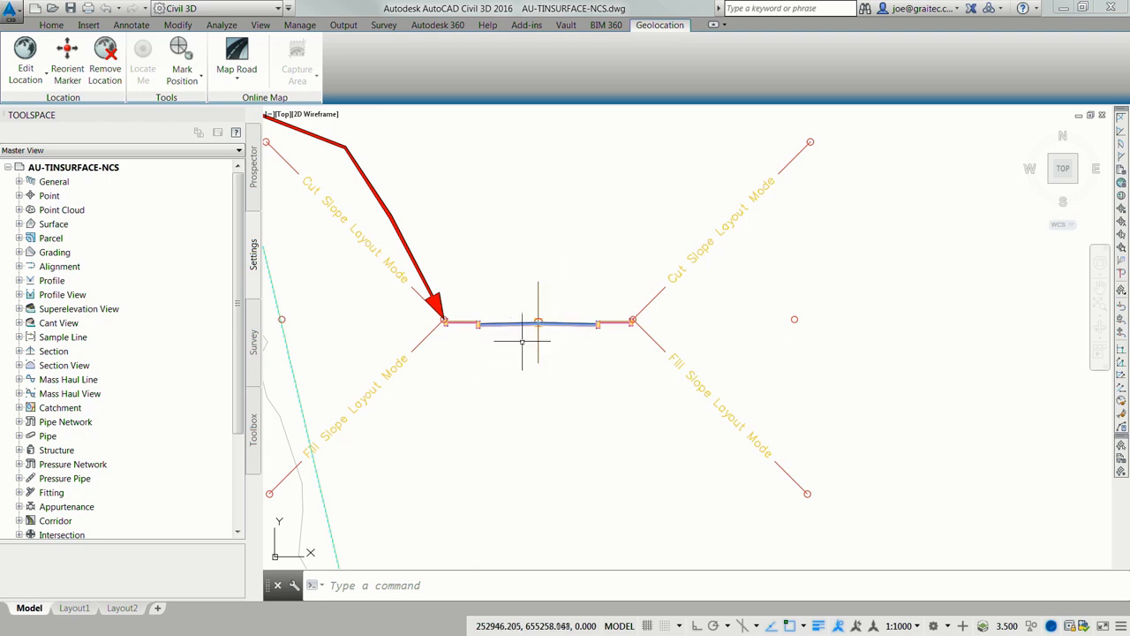
pyautogui.scroll(4, 435, 320)
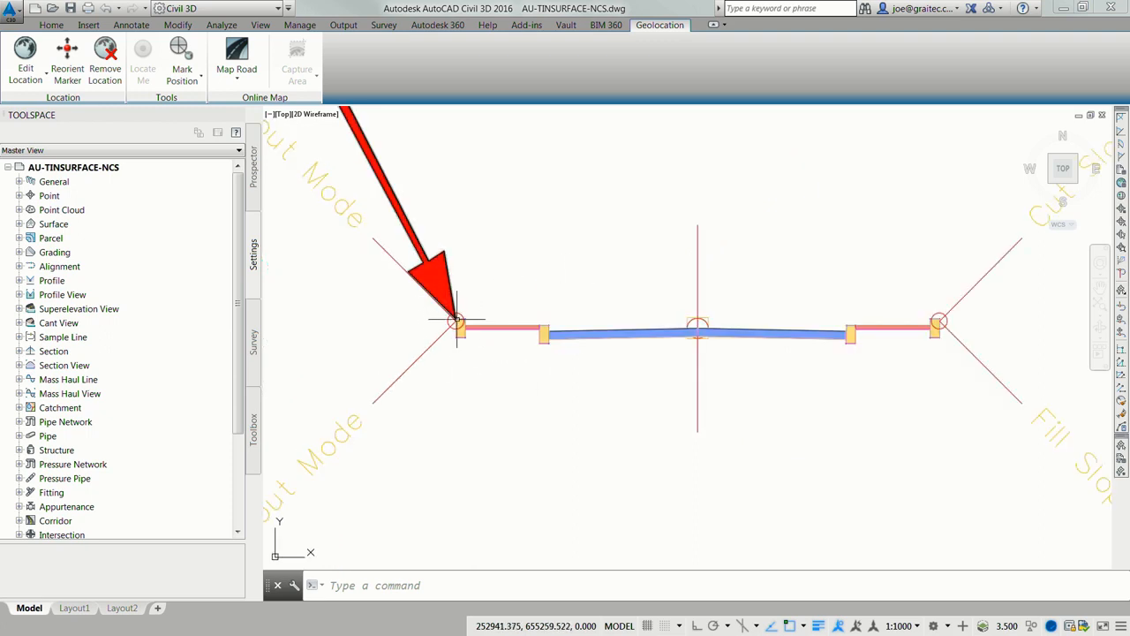
pyautogui.scroll(-8, 456, 315)
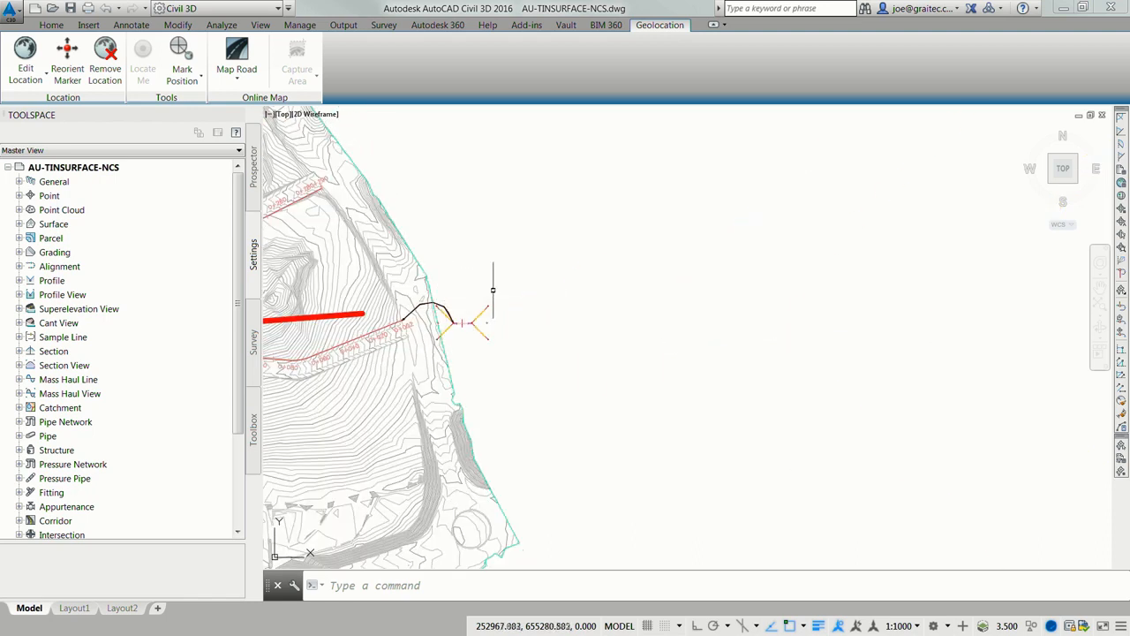
# Delete the road assembly and its pointing arrow beside the surface's eastern boundary.
pyautogui.moveTo(311, 315); pyautogui.dragTo(484, 377, button='middle')
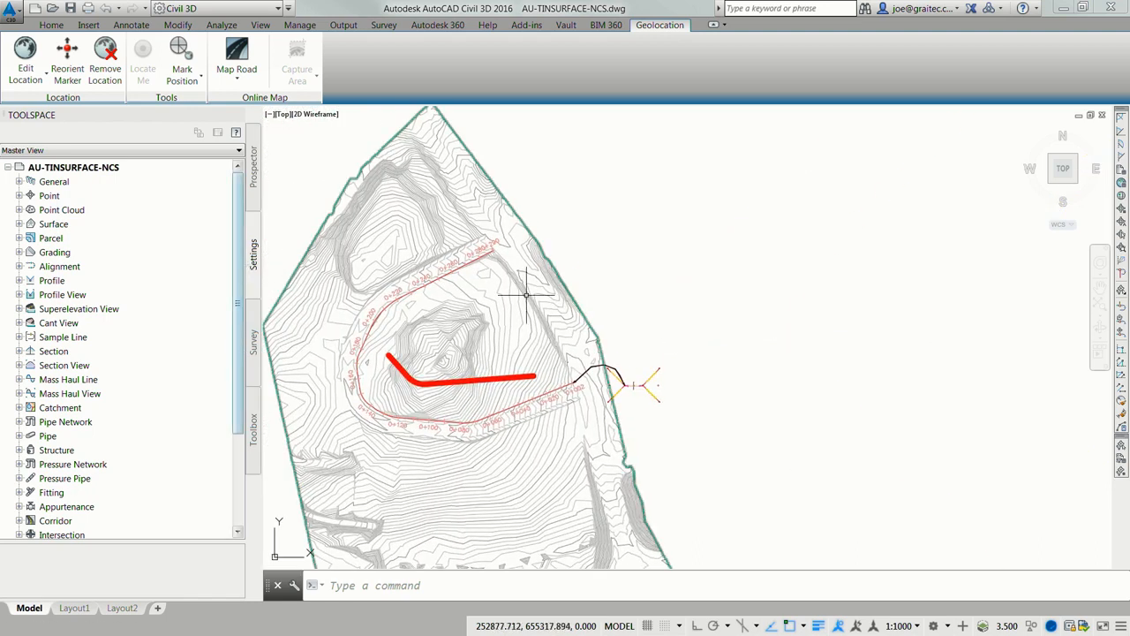
pyautogui.click(673, 344)
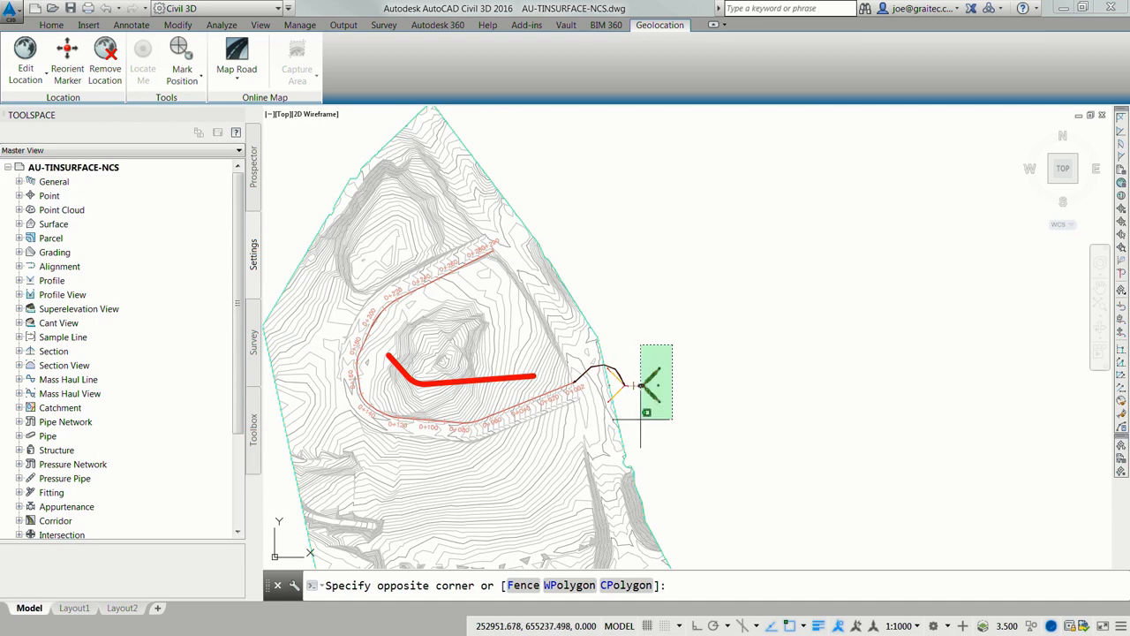
pyautogui.click(623, 388)
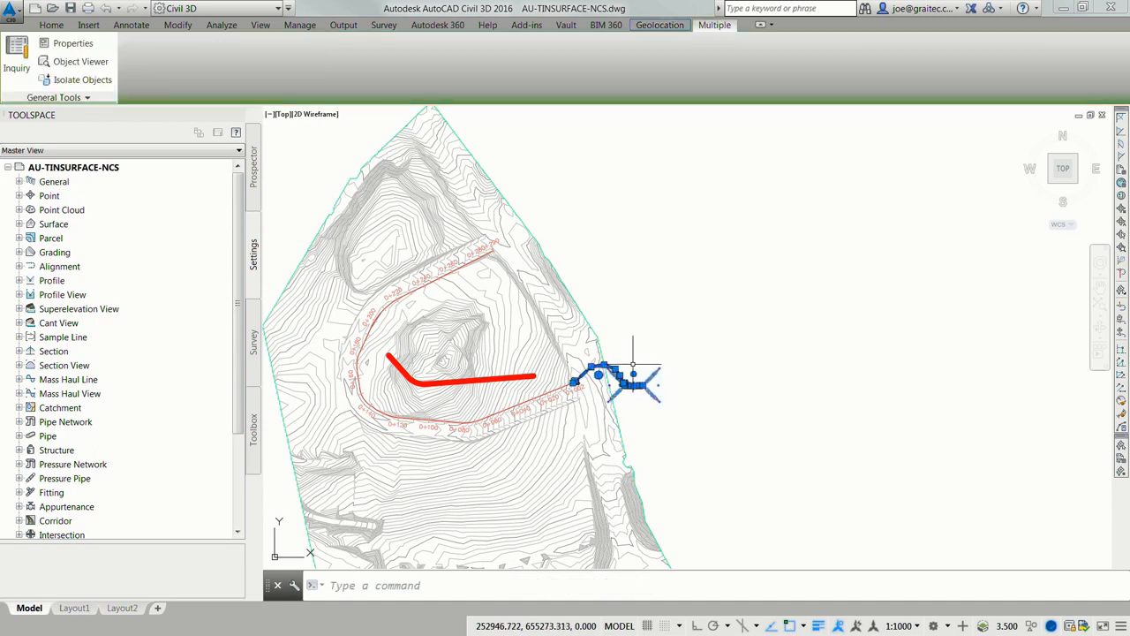
pyautogui.press('Delete')
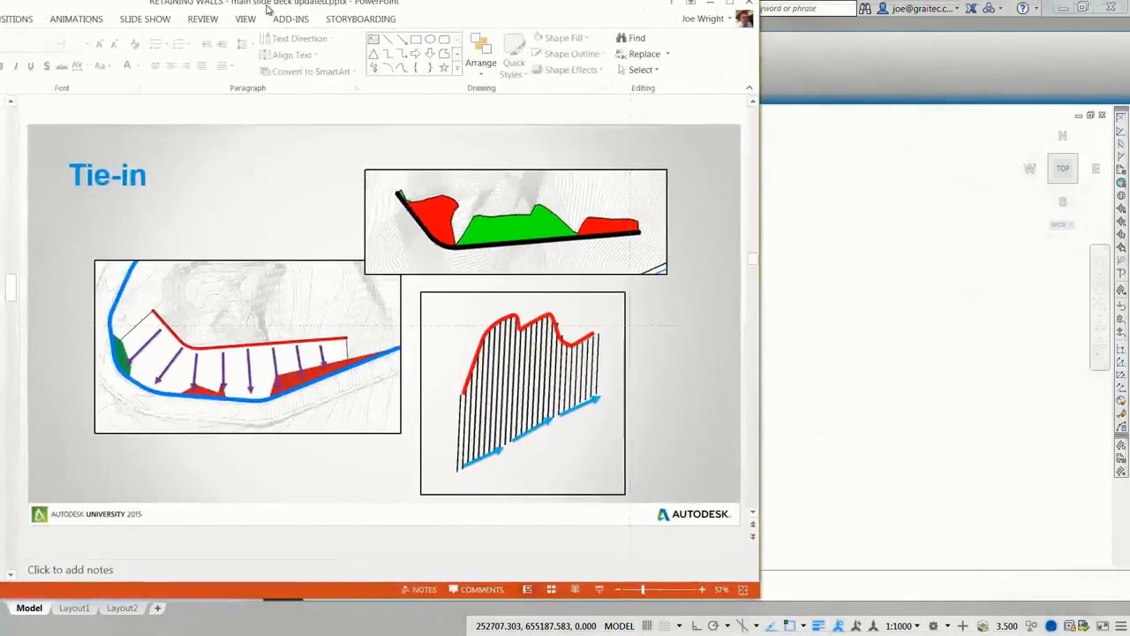
# Review the Tie-in slide in PowerPoint, then move it aside and return to the Civil 3D drawing.
pyautogui.moveTo(267, 7); pyautogui.dragTo(261, 11)
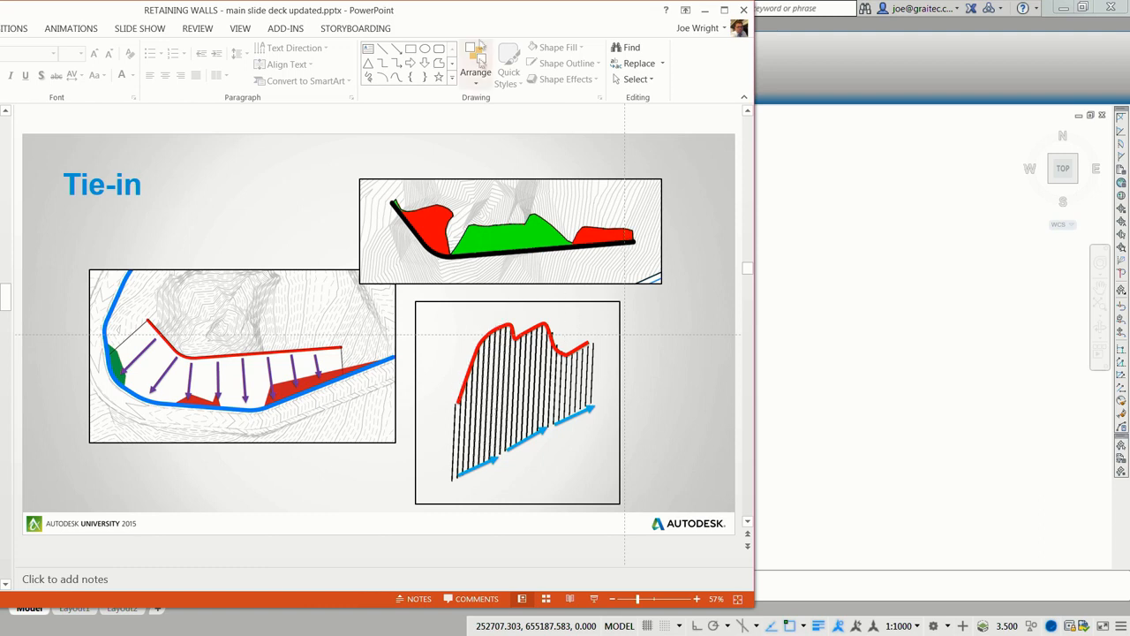
pyautogui.moveTo(369, 8)
pyautogui.mouseDown()
pyautogui.moveTo(0, 61)
pyautogui.moveTo(0, 90)
pyautogui.mouseUp()
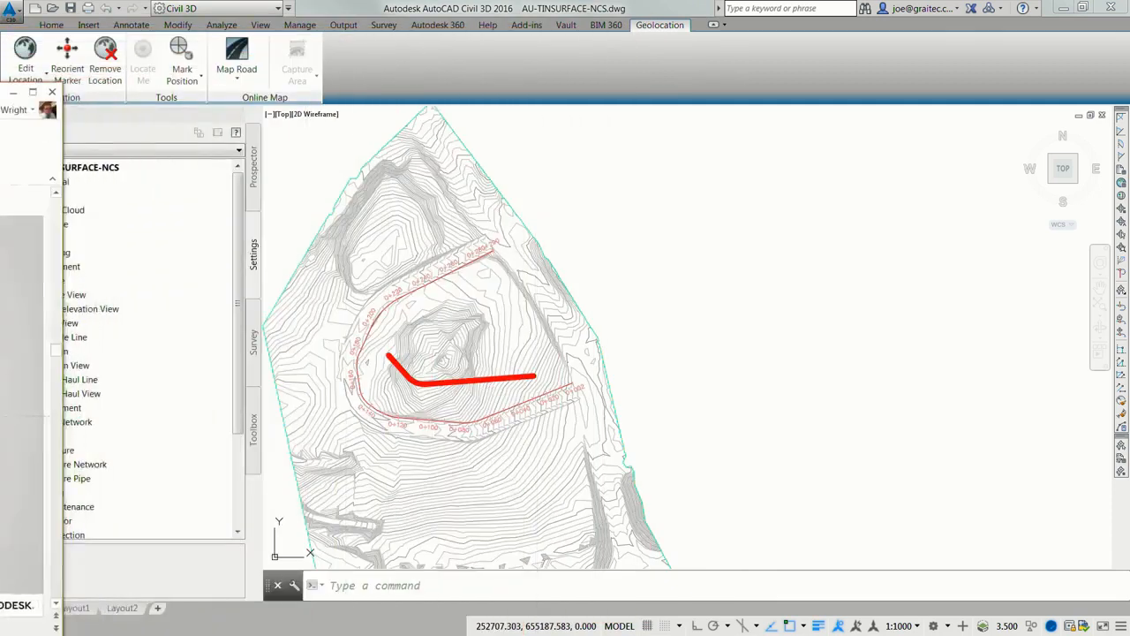
pyautogui.click(567, 261)
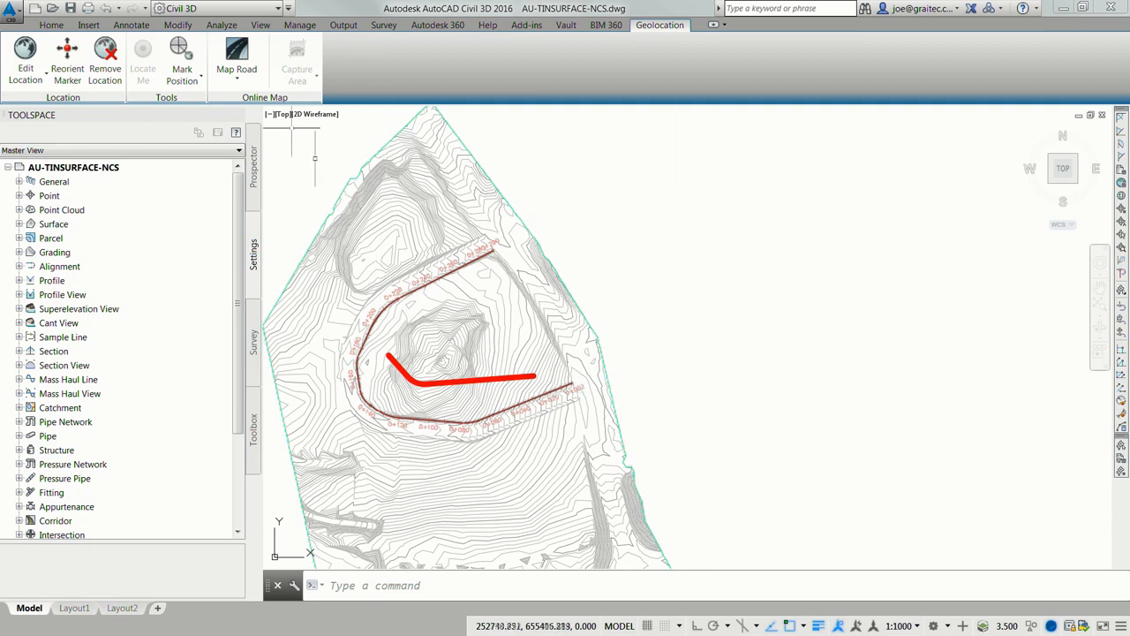
# Sample a surface profile of 1. EXISTING GROUND along the full Edge of Sidewalk Upstand alignment.
pyautogui.click(58, 27)
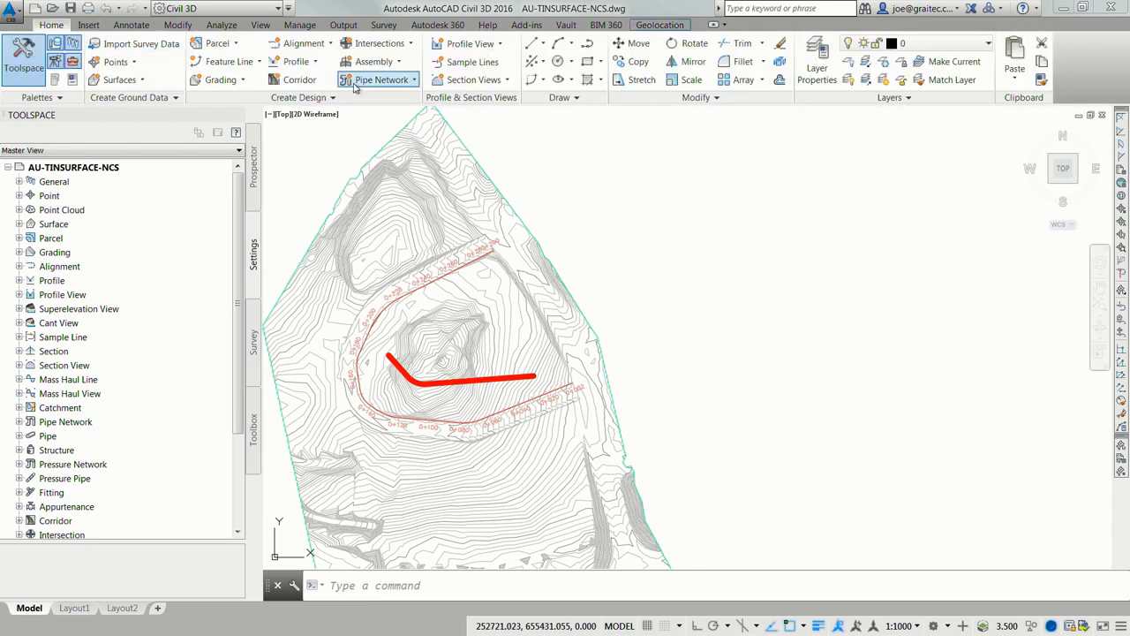
pyautogui.click(315, 62)
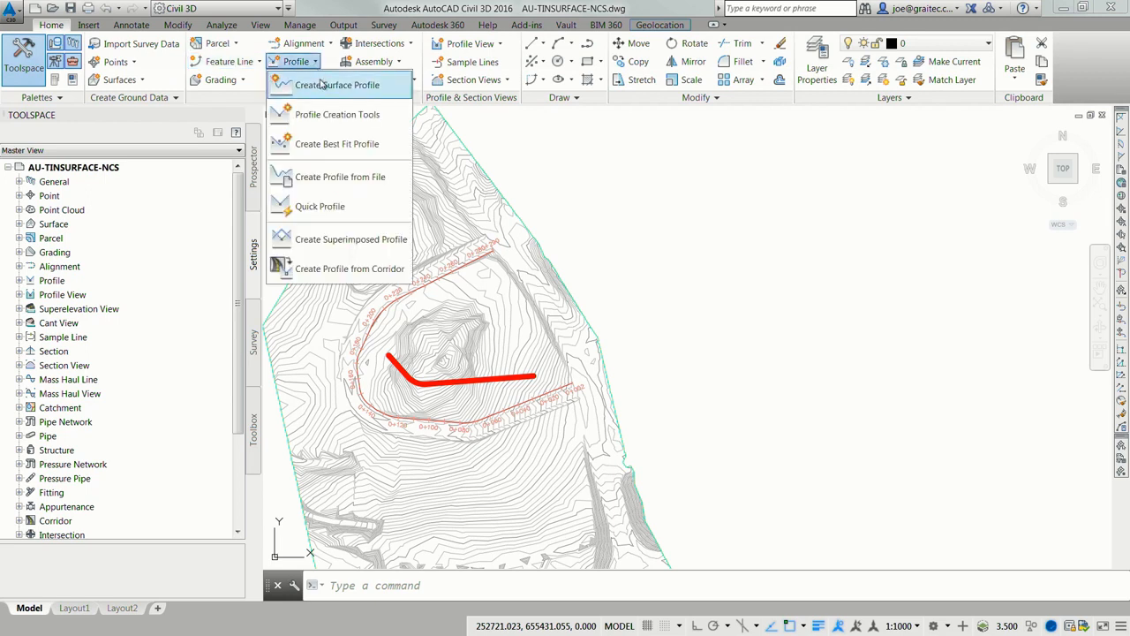
pyautogui.click(343, 83)
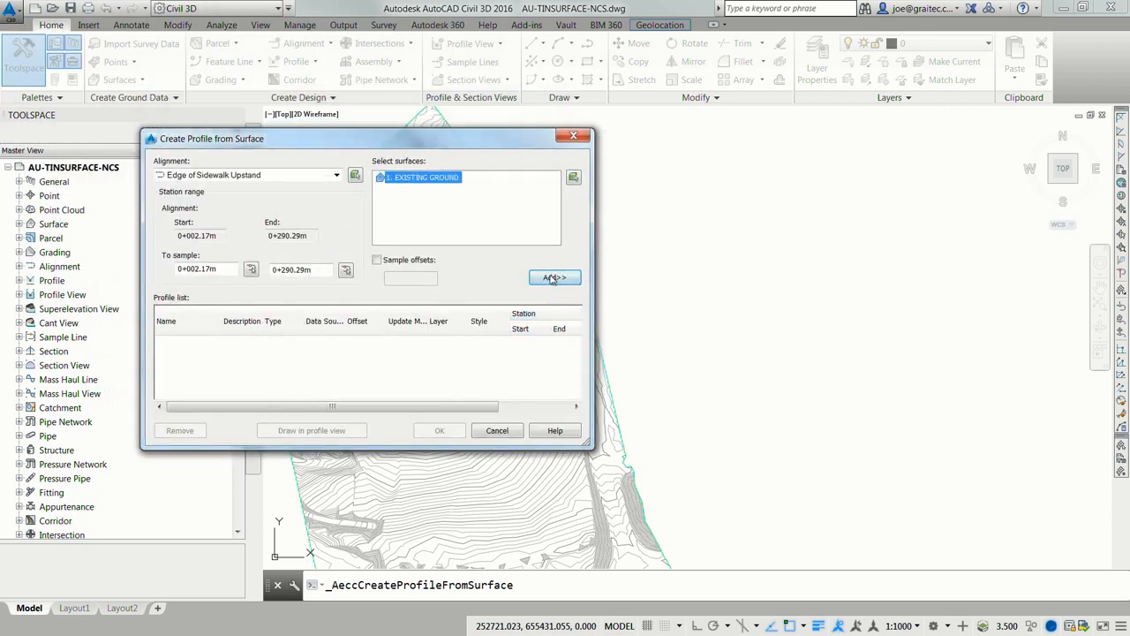
pyautogui.click(553, 279)
# Draw the sampled profile in a profile view with the Profile View style, placed east of the site surface.
pyautogui.click(312, 431)
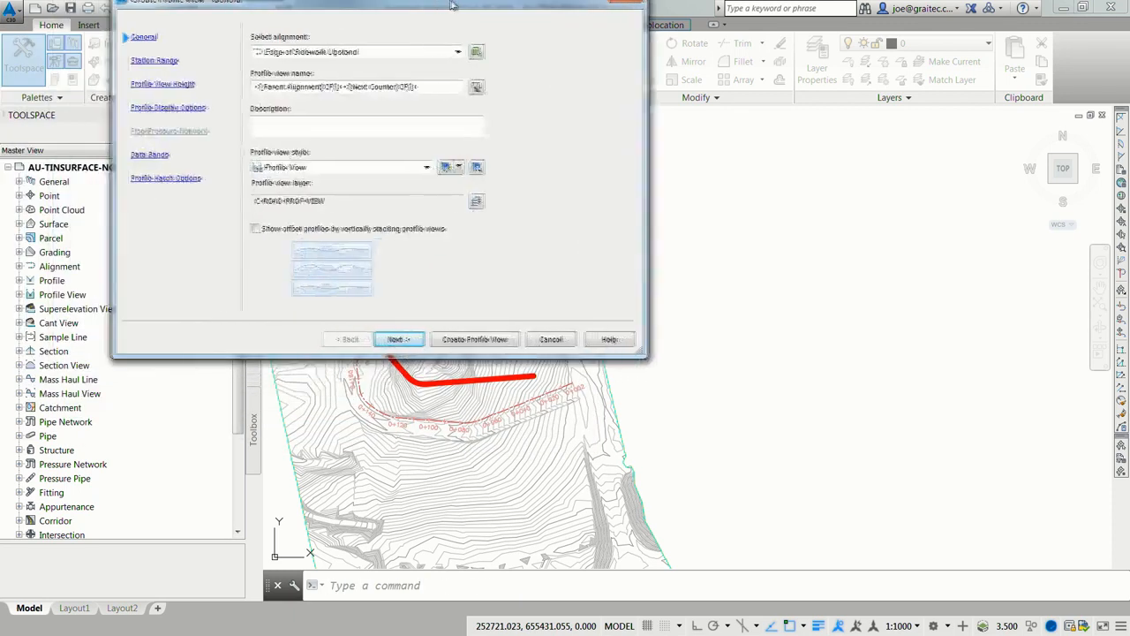
pyautogui.click(521, 441)
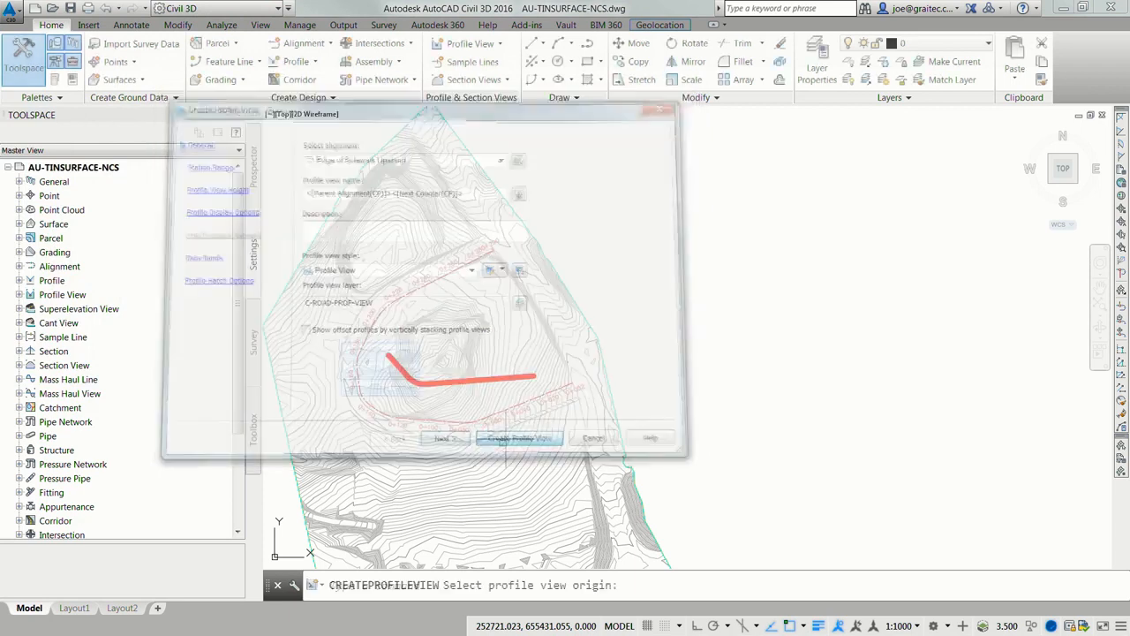
pyautogui.click(778, 233)
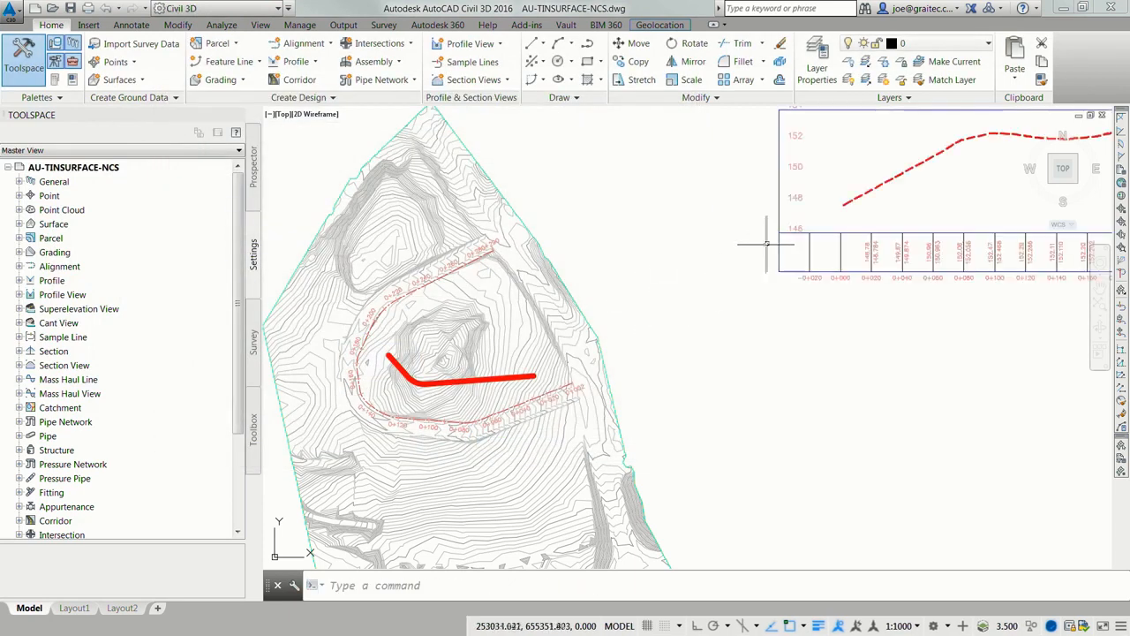
pyautogui.moveTo(764, 247); pyautogui.dragTo(475, 357, button='middle')
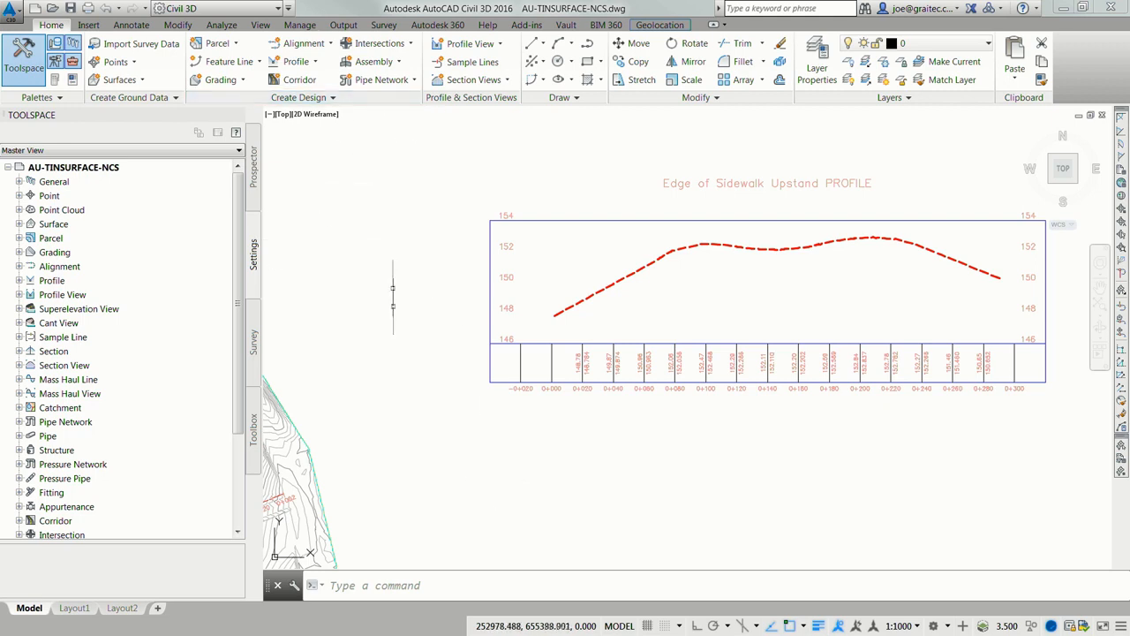
pyautogui.scroll(1, 420, 330)
pyautogui.scroll(2, 578, 265)
pyautogui.scroll(-4, 578, 265)
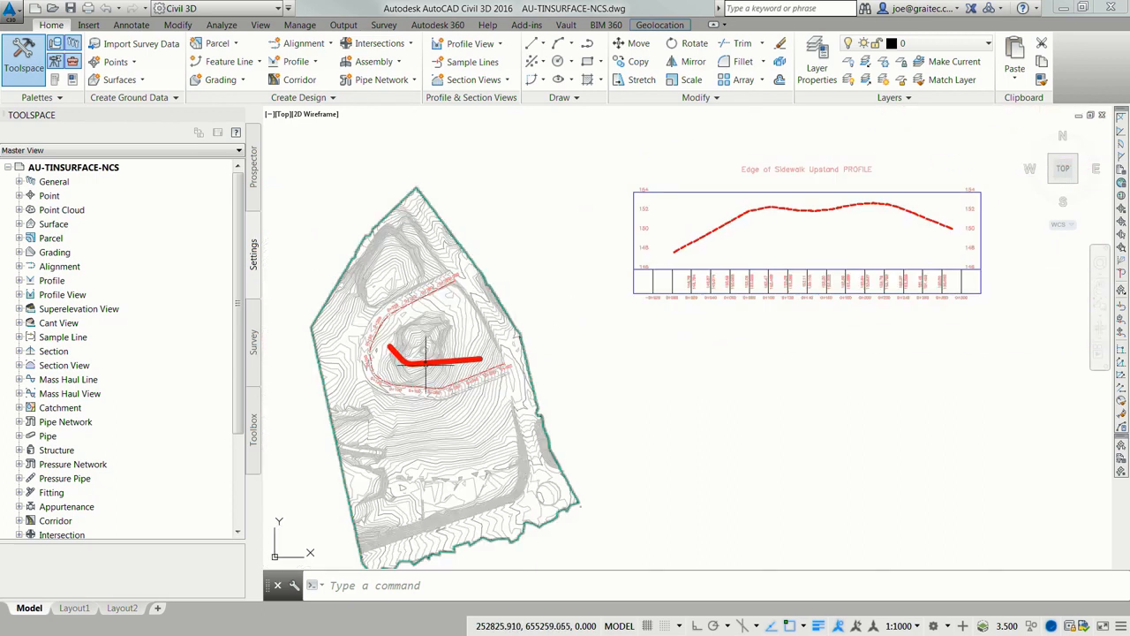
pyautogui.click(300, 45)
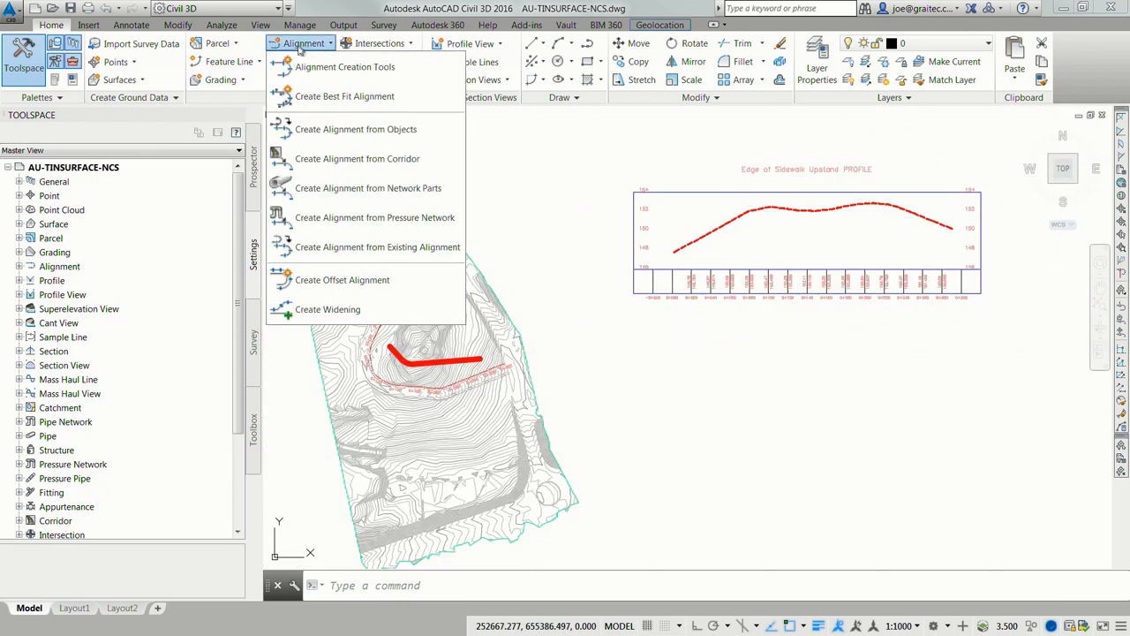
pyautogui.click(309, 68)
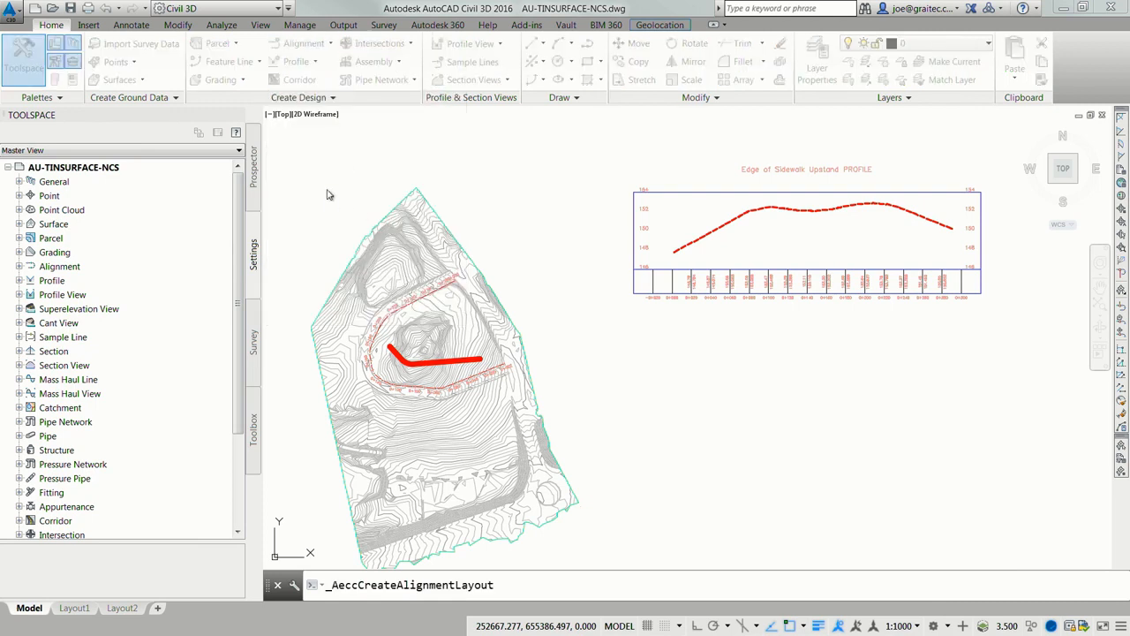
pyautogui.press('Escape')
# Start an alignment from objects using the thick red polyline inside the sidewalk loop, accepting its default direction.
pyautogui.click(301, 44)
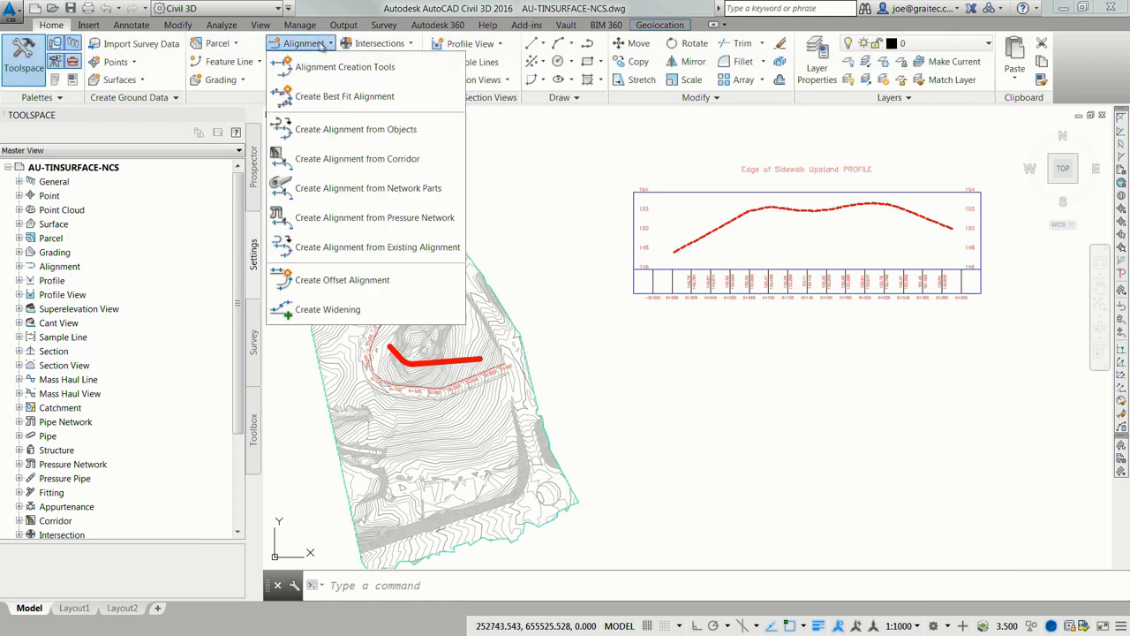
pyautogui.click(339, 133)
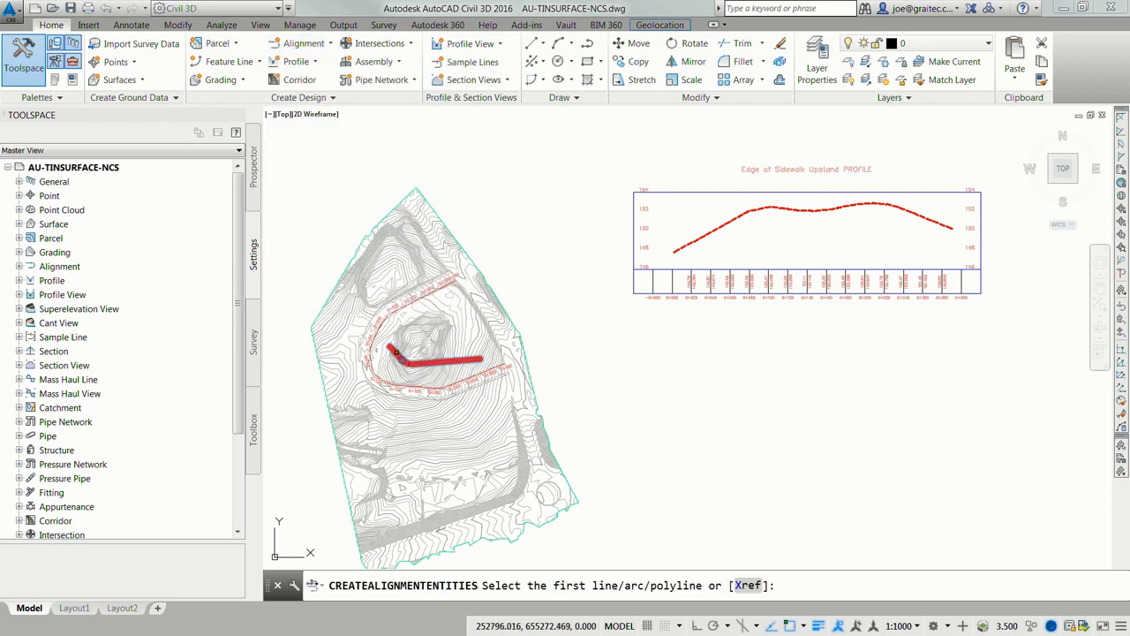
pyautogui.click(396, 352)
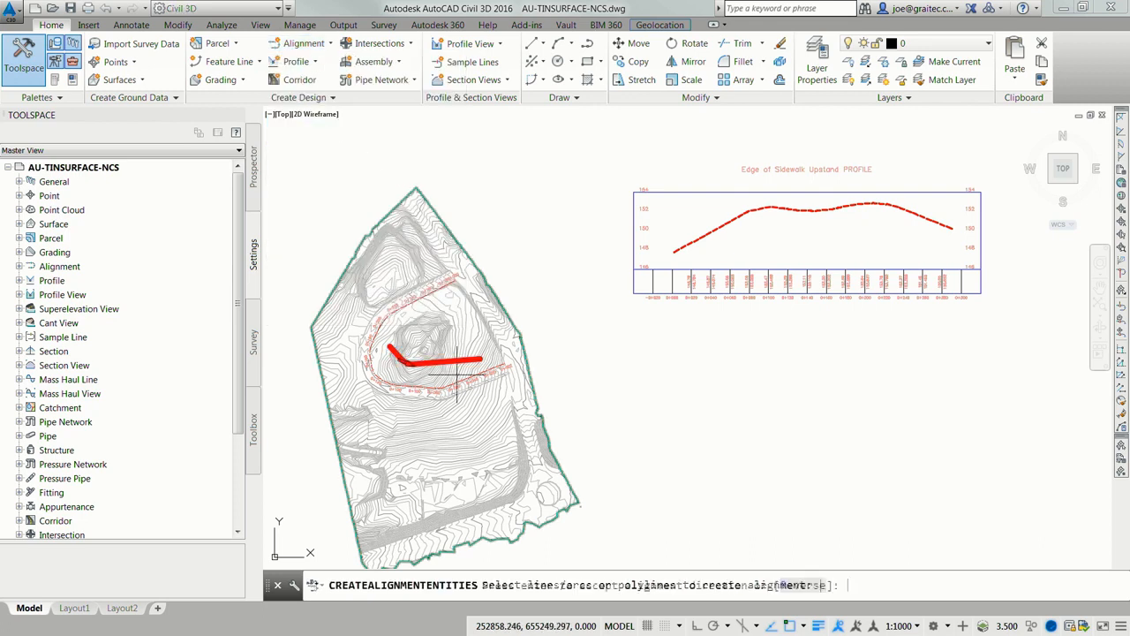
pyautogui.press('Return')
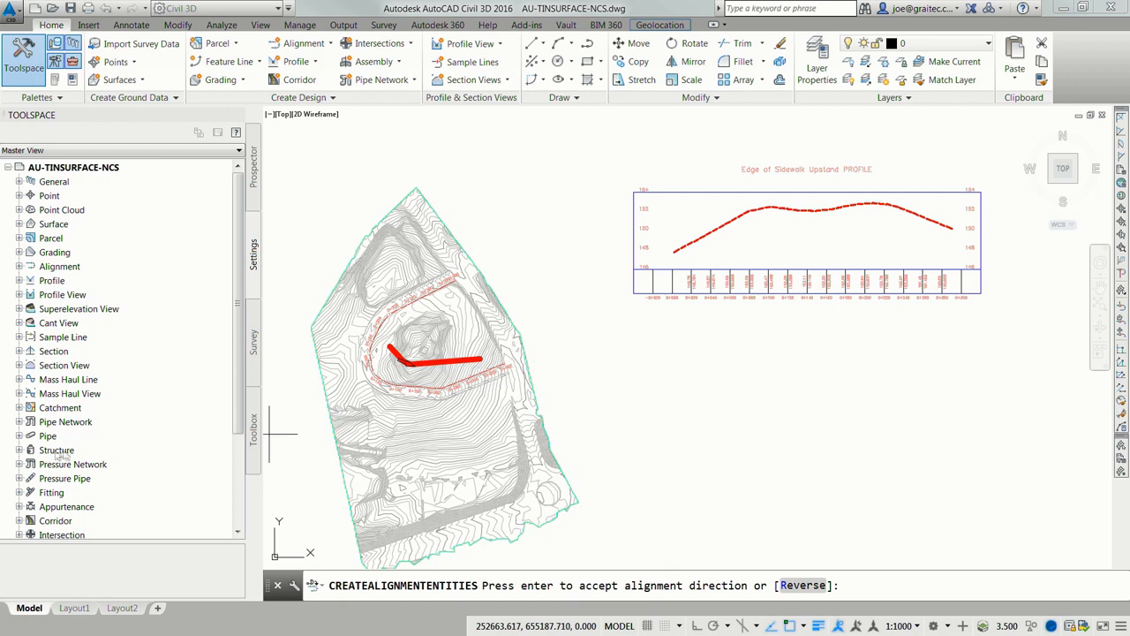
pyautogui.press('Return')
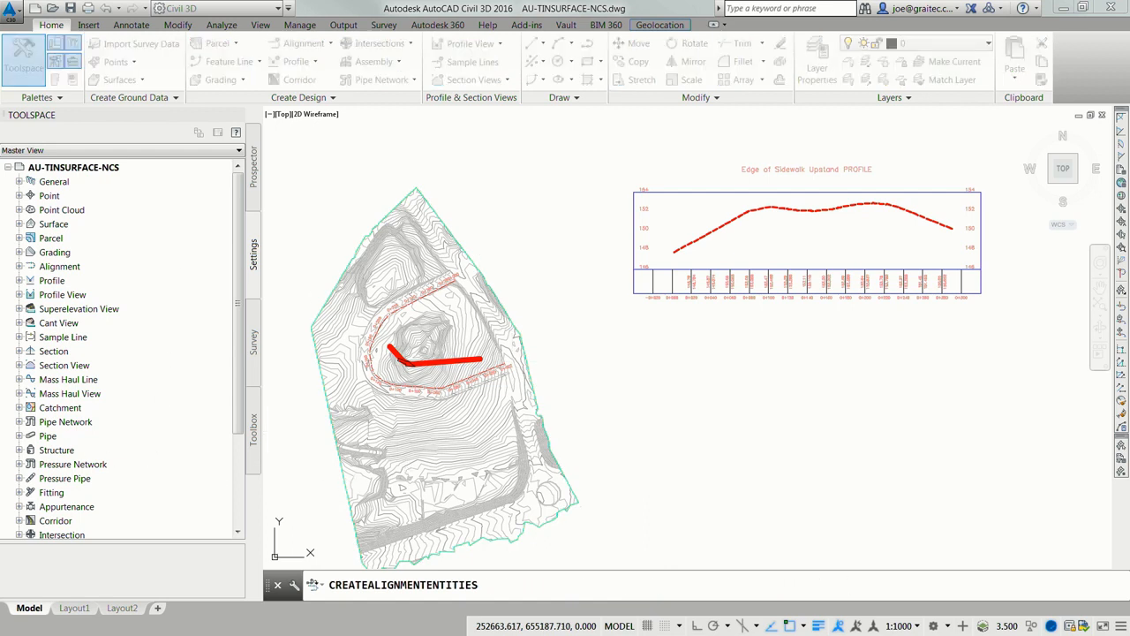
# Name the alignment Alignment - WALL, disable adding curves between tangents, and create it with the existing entities erased.
pyautogui.moveTo(0, 19); pyautogui.dragTo(446, 170)
pyautogui.click(348, 167)
pyautogui.write('(')
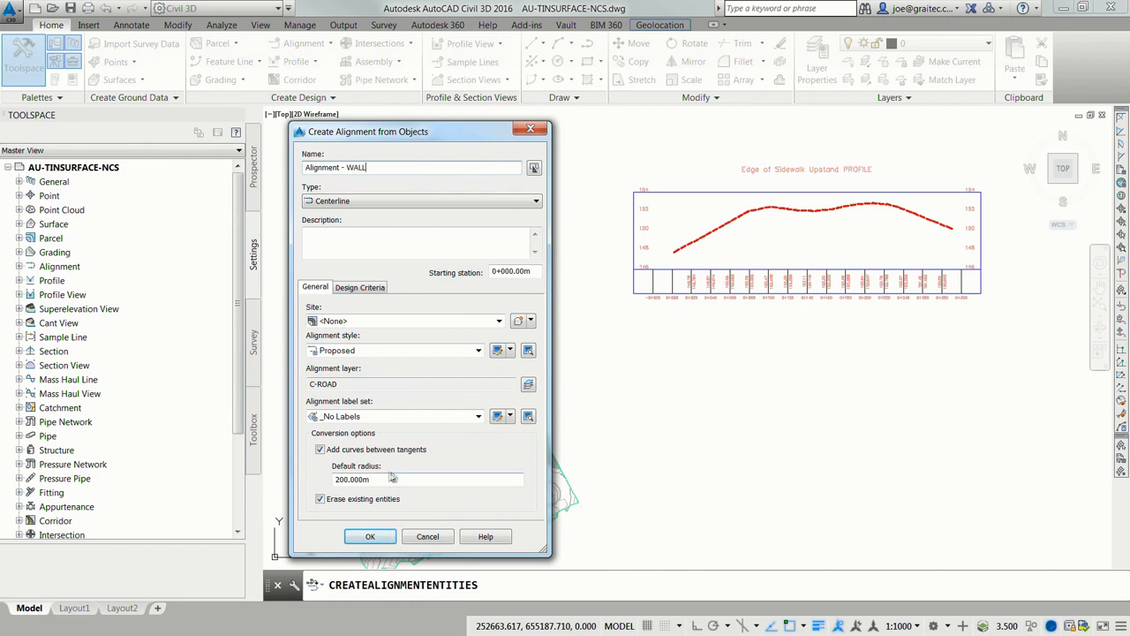
pyautogui.click(320, 449)
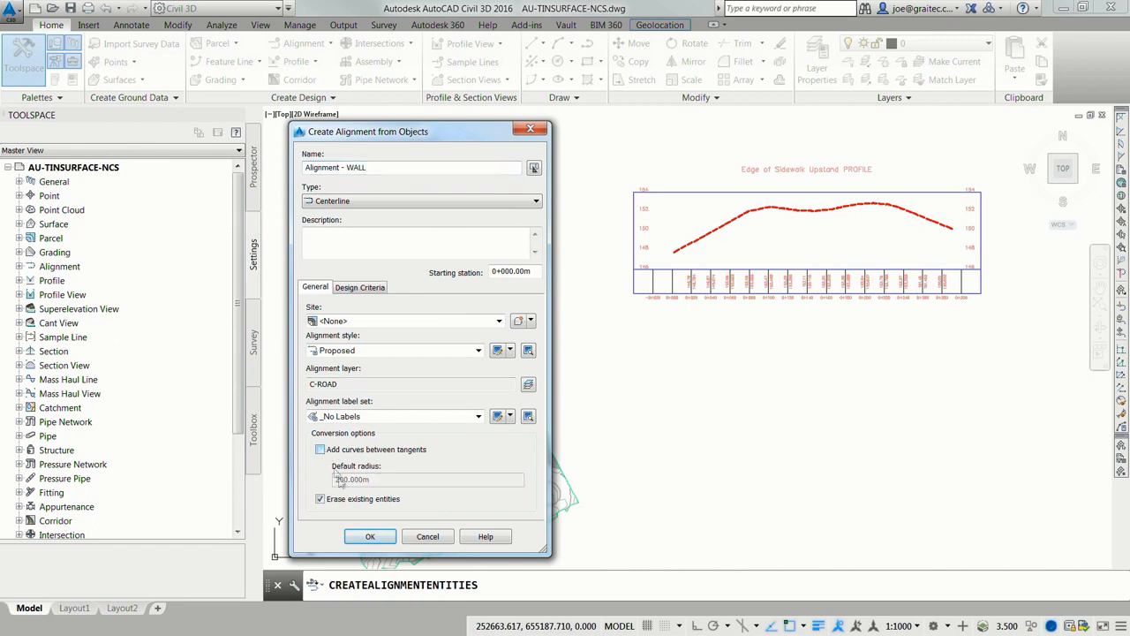
pyautogui.click(369, 538)
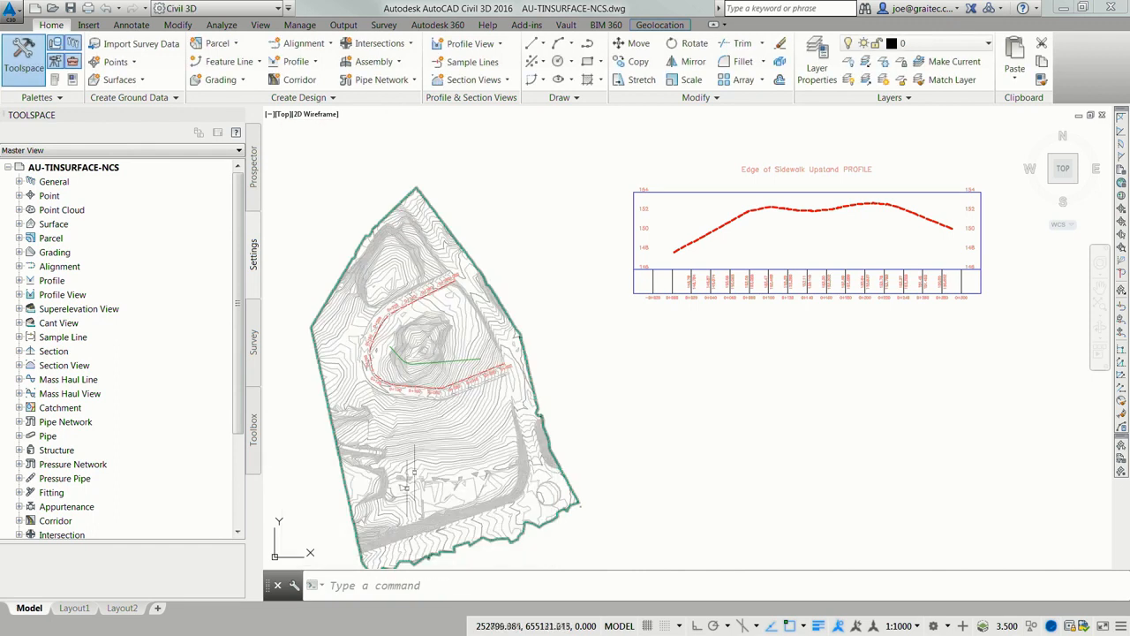
# Change the 1. EXISTING GROUND surface's display in its surface properties so that only the border is drawn.
pyautogui.click(458, 353)
pyautogui.rightClick(461, 348)
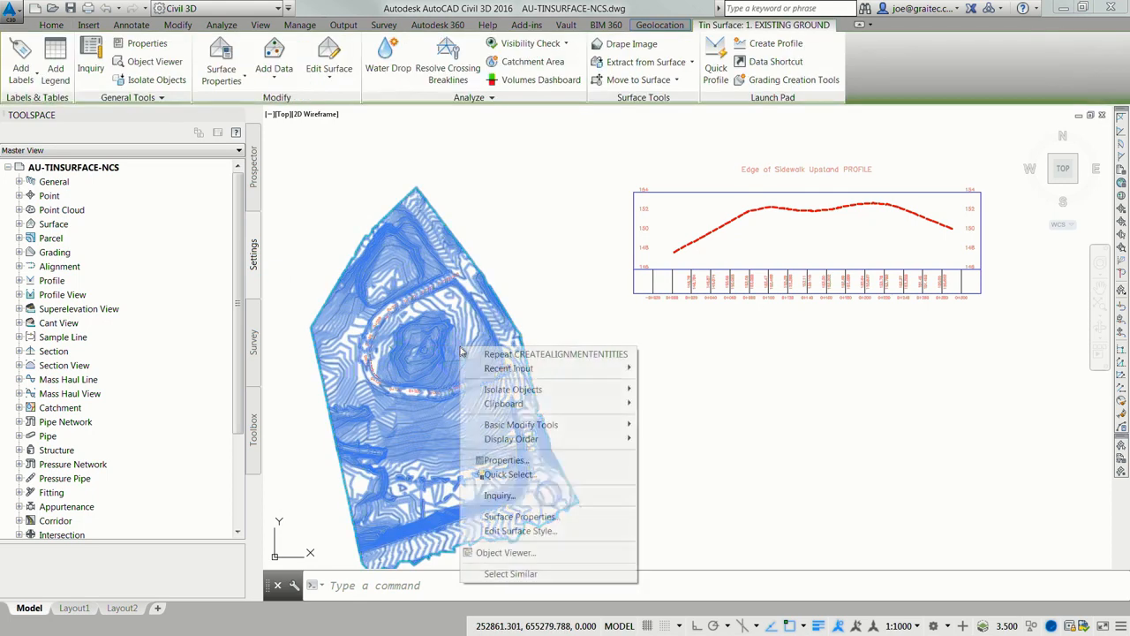
pyautogui.click(500, 518)
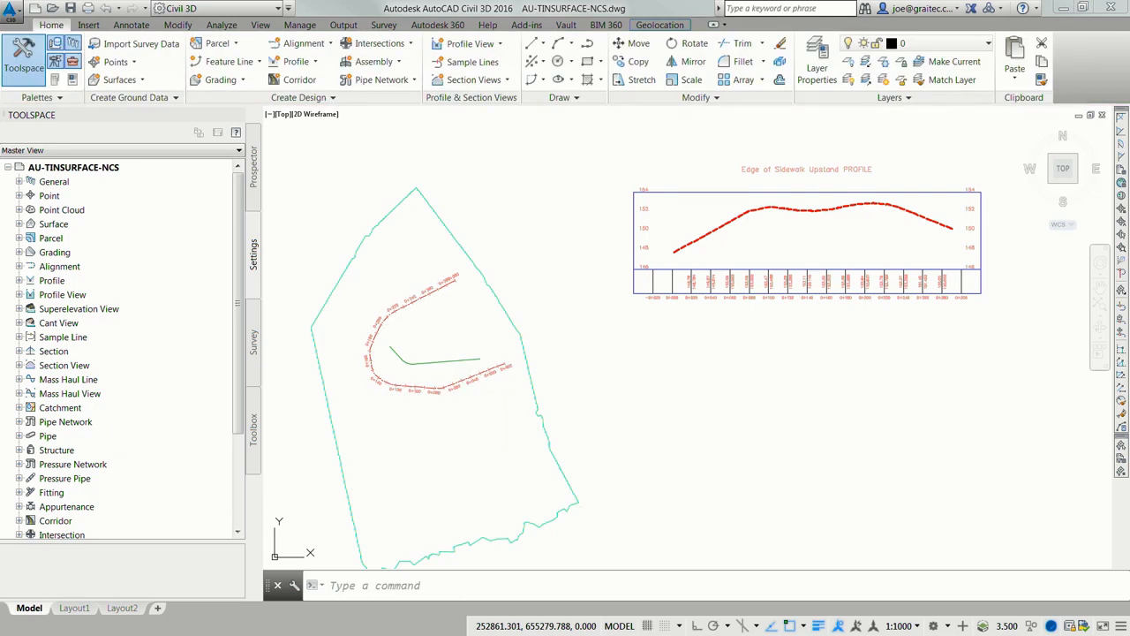
# Sample a surface profile of 1. EXISTING GROUND along the full Alignment - WALL alignment.
pyautogui.click(299, 61)
pyautogui.click(318, 86)
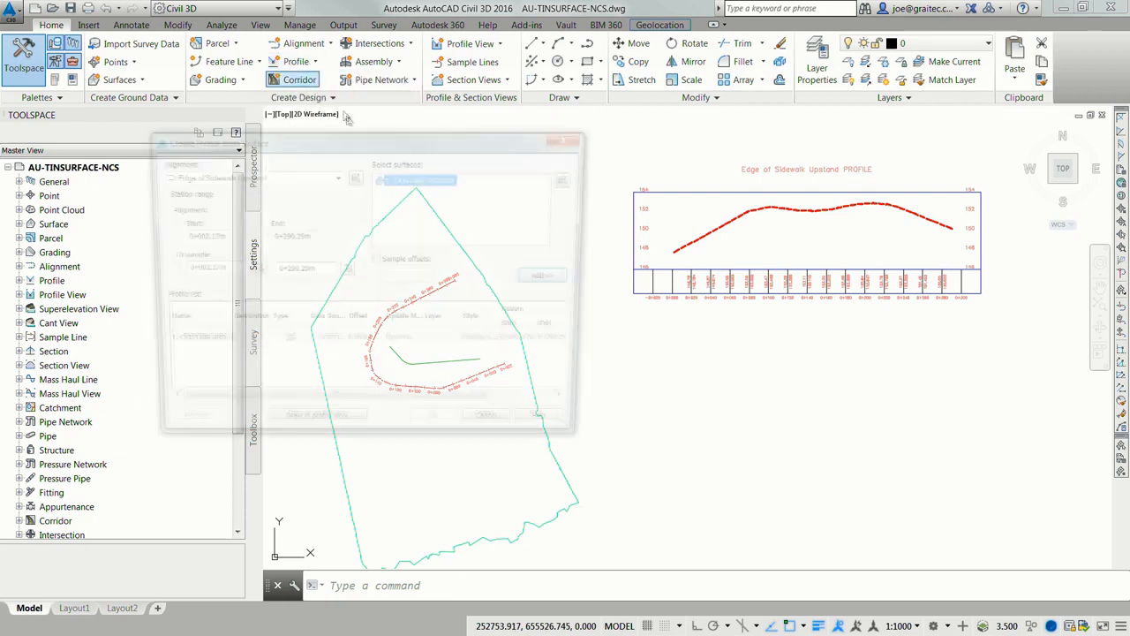
pyautogui.click(337, 175)
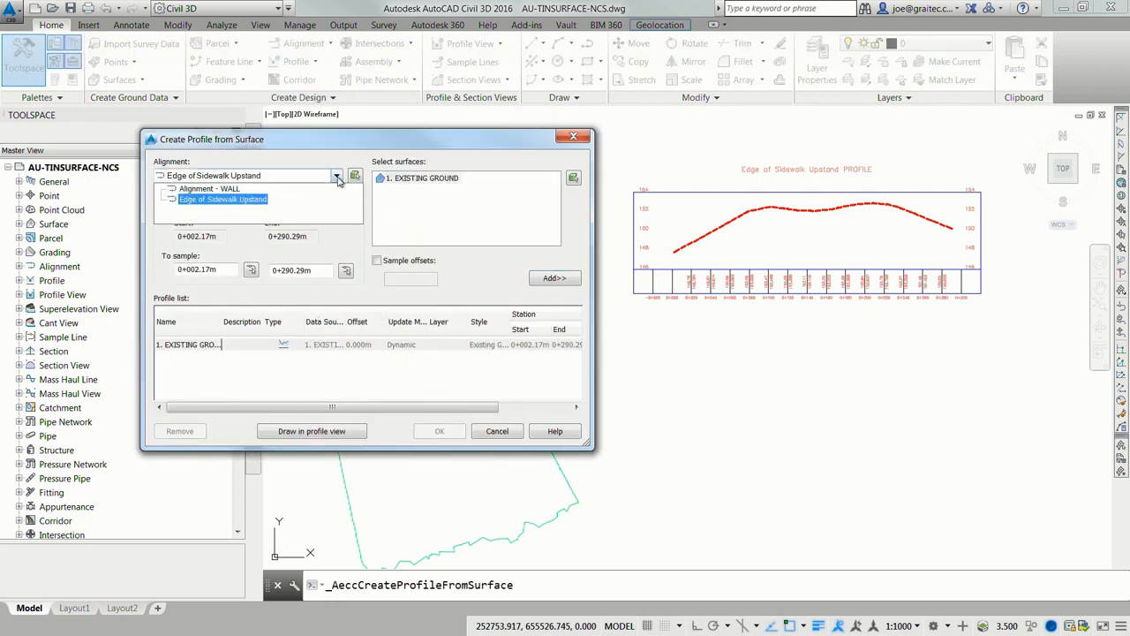
pyautogui.click(234, 186)
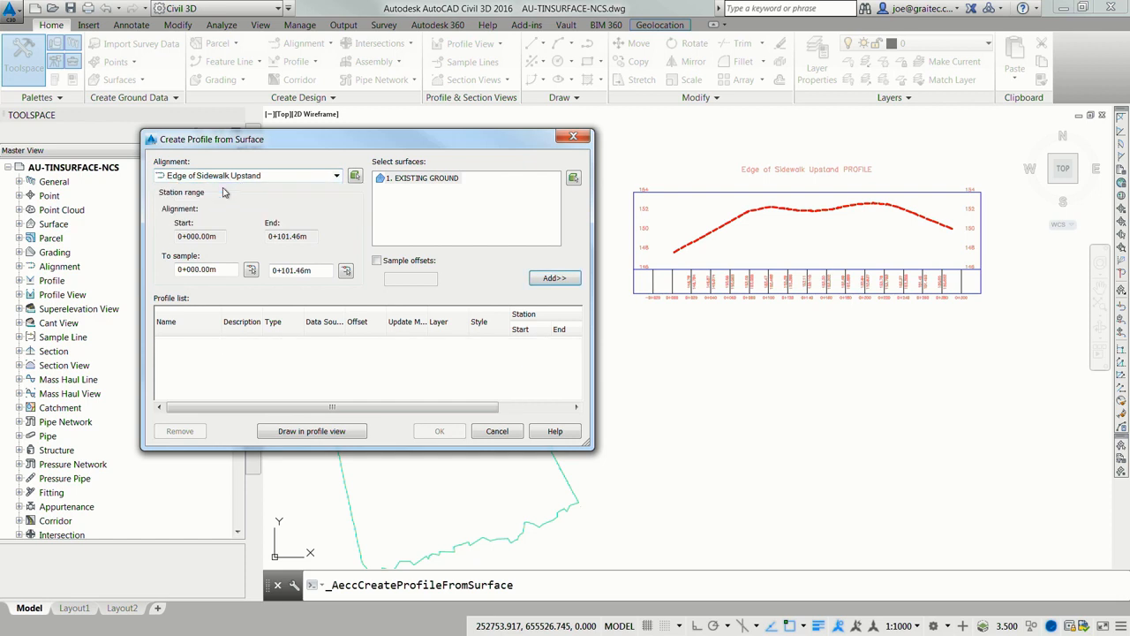
pyautogui.click(550, 279)
# Draw the sampled wall profile in a profile view placed below the Edge of Sidewalk Upstand profile view.
pyautogui.click(314, 431)
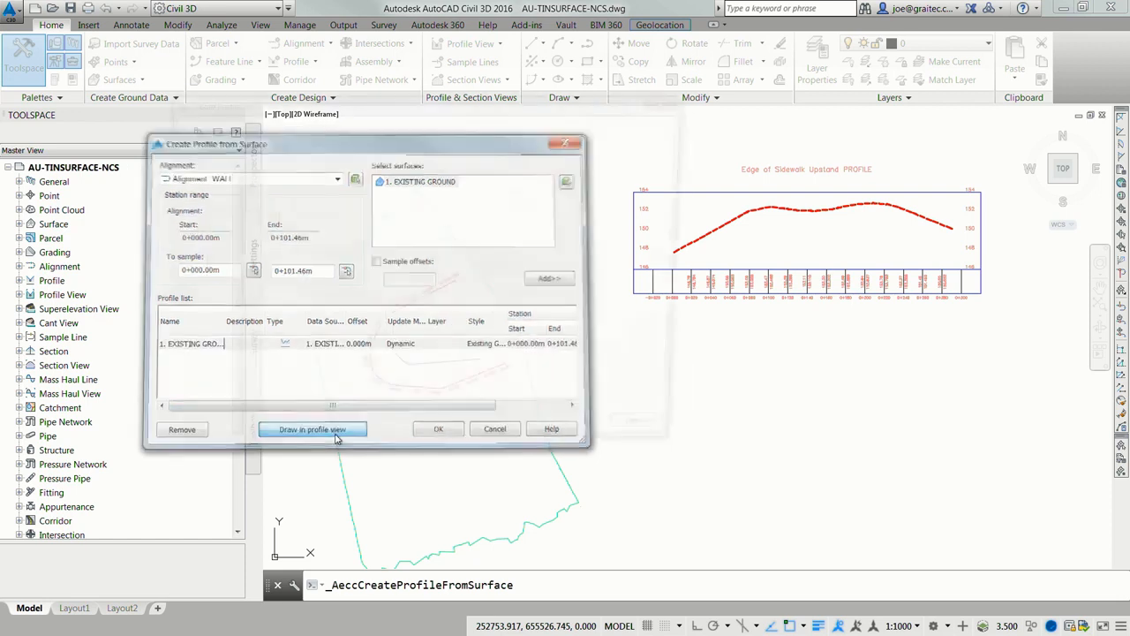
pyautogui.click(522, 442)
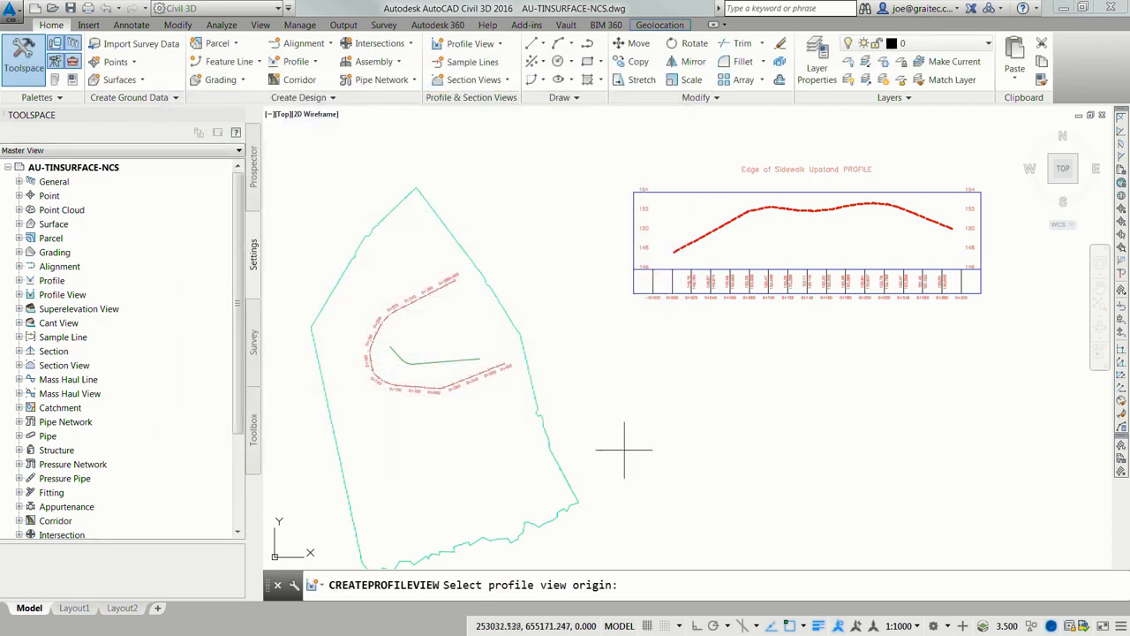
pyautogui.click(686, 455)
pyautogui.scroll(2, 664, 428)
pyautogui.moveTo(693, 463)
pyautogui.mouseDown(button='middle')
pyautogui.moveTo(560, 391)
pyautogui.moveTo(502, 390)
pyautogui.moveTo(608, 424)
pyautogui.mouseUp(button='middle')
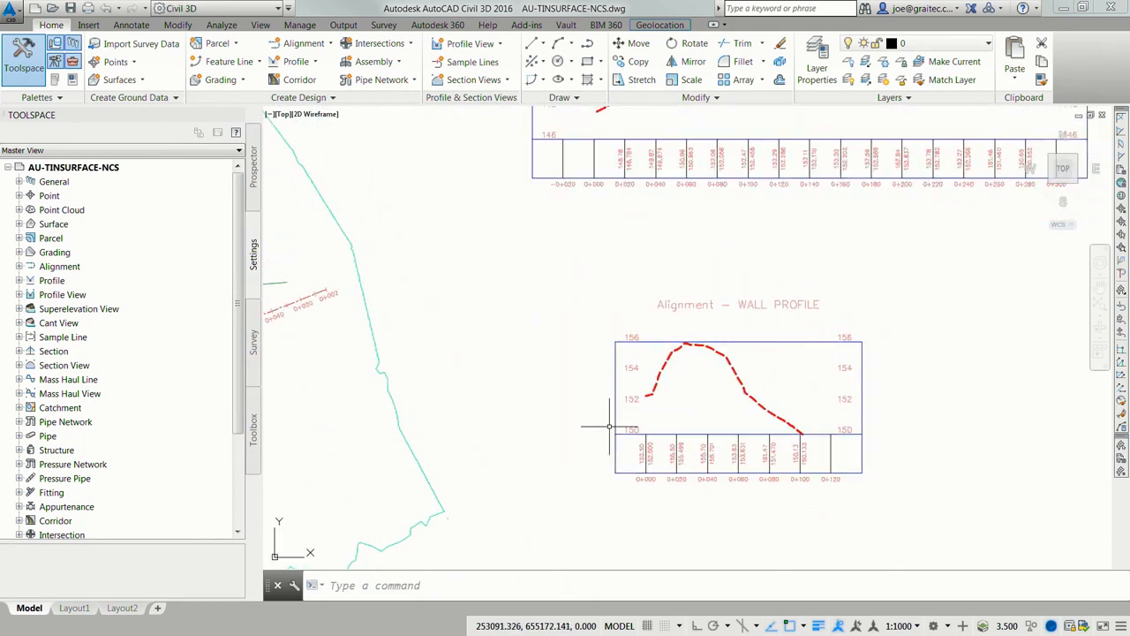
pyautogui.scroll(-3, 608, 423)
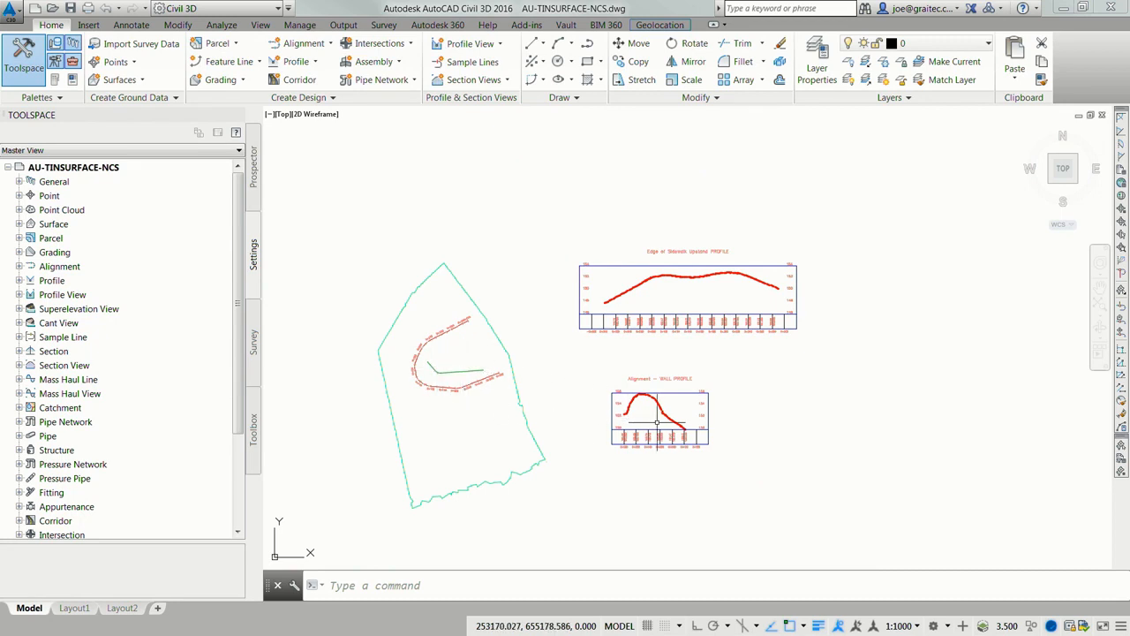
# Set the wall profile view to a user-specified elevation range from 146 m to 160 m.
pyautogui.scroll(2, 656, 416)
pyautogui.scroll(2, 678, 415)
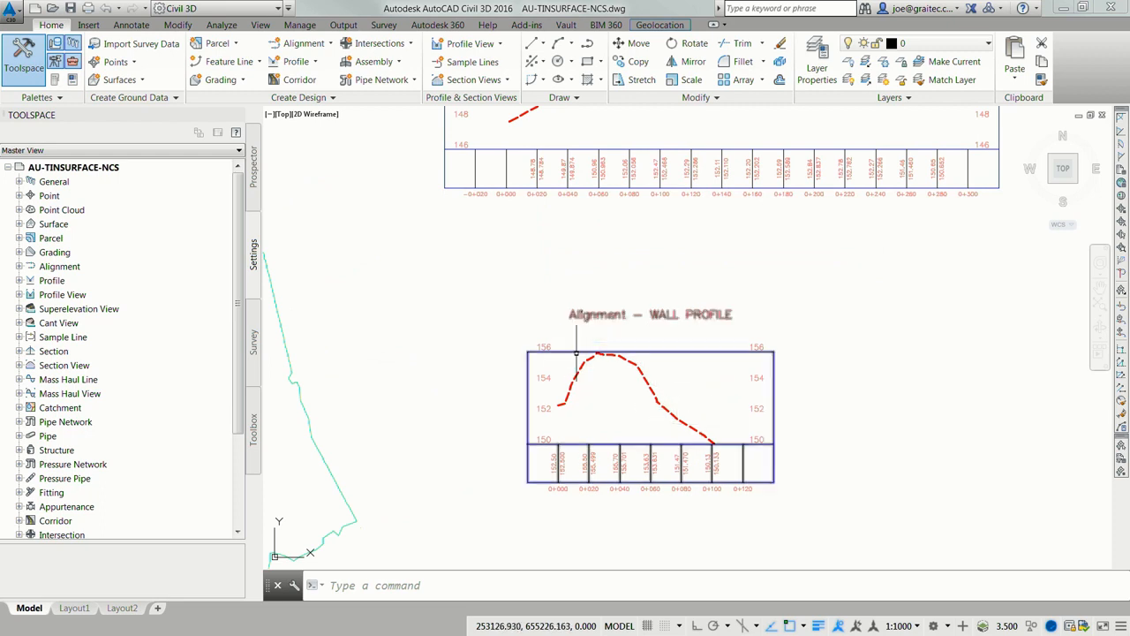
pyautogui.click(574, 351)
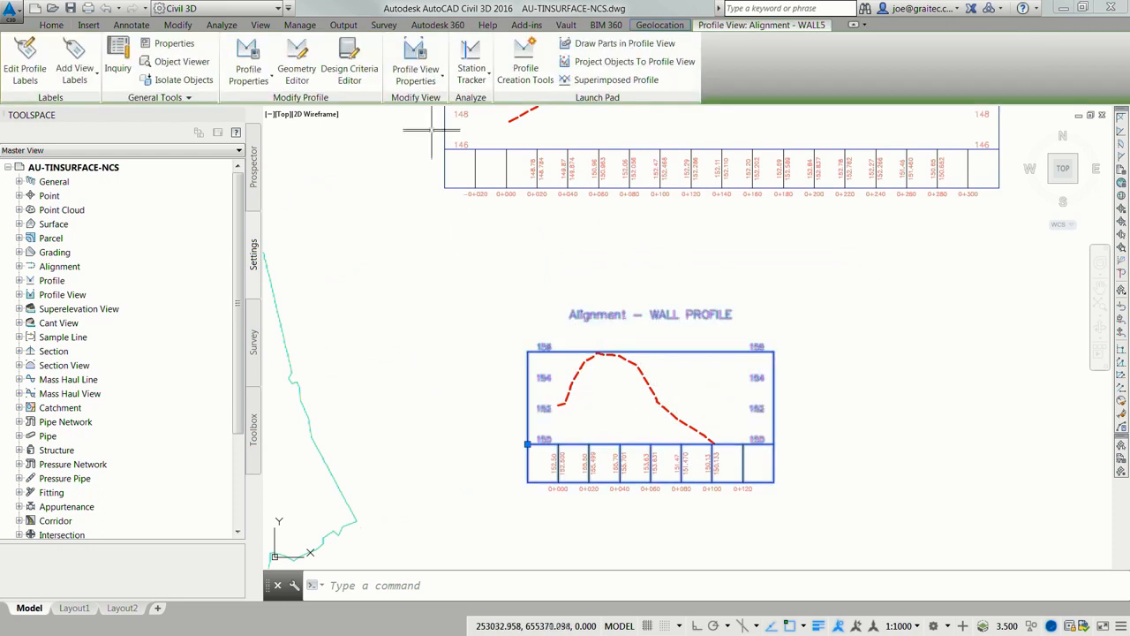
pyautogui.click(421, 78)
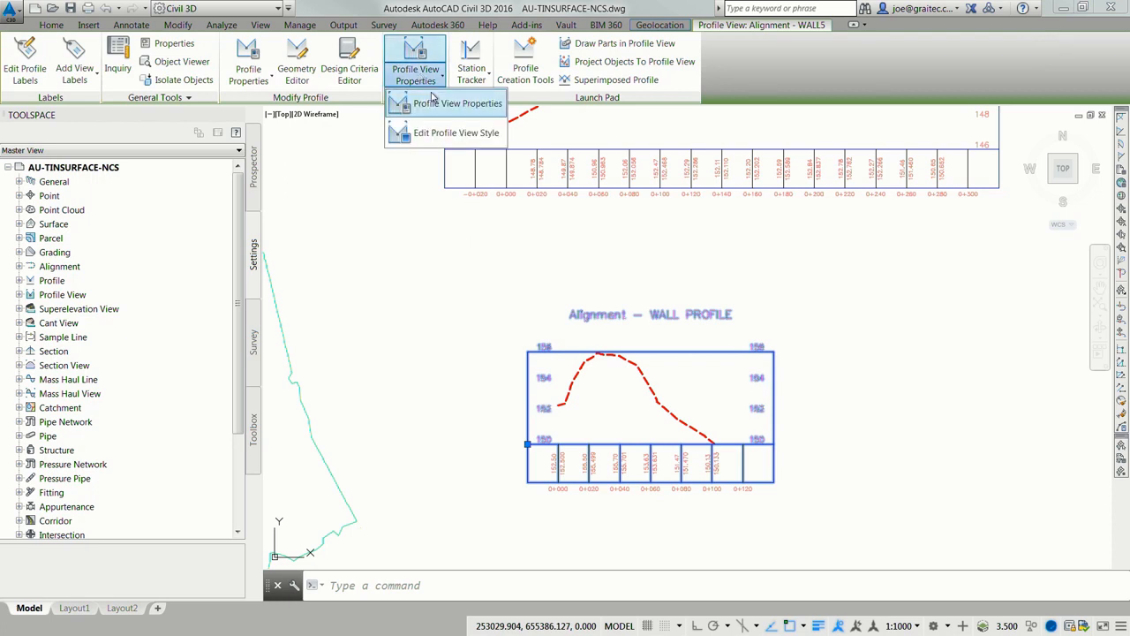
pyautogui.click(434, 103)
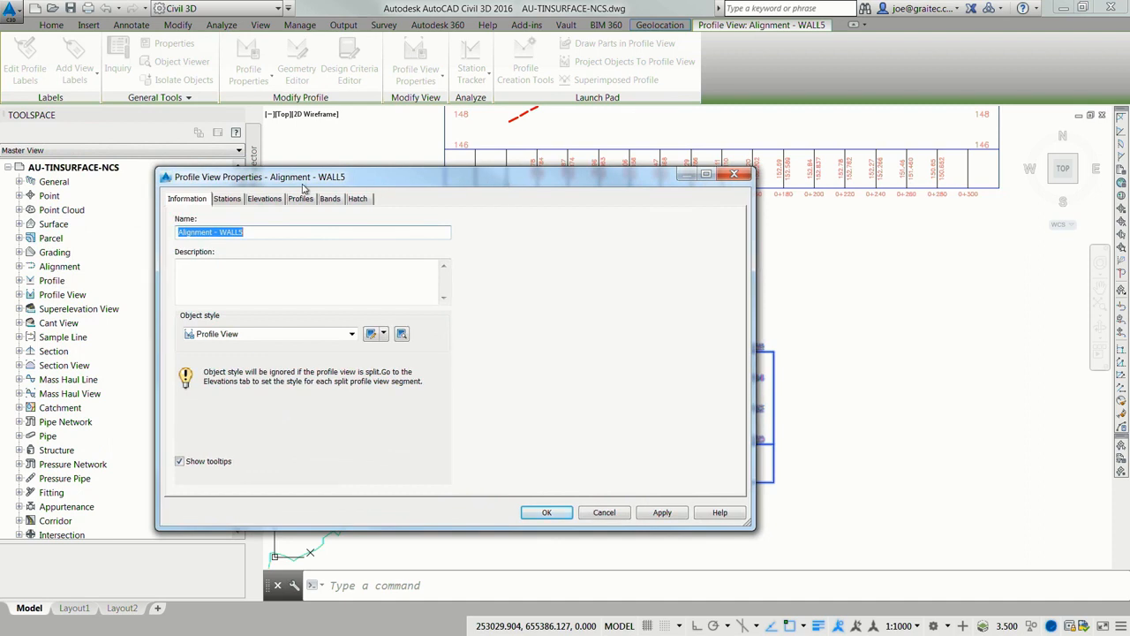
pyautogui.click(276, 203)
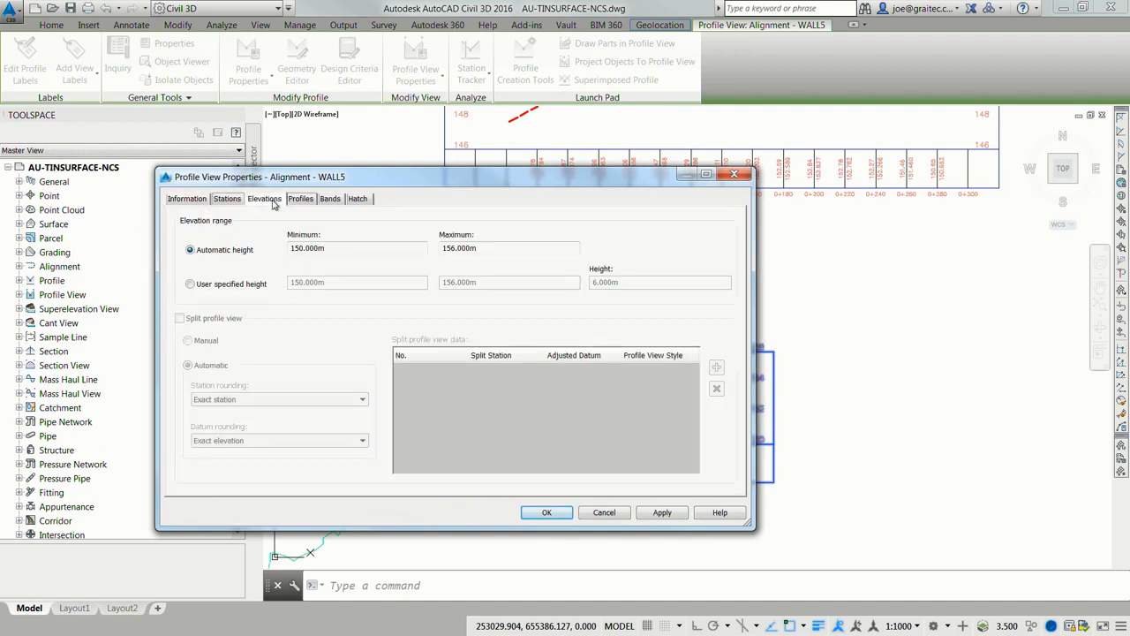
pyautogui.click(189, 284)
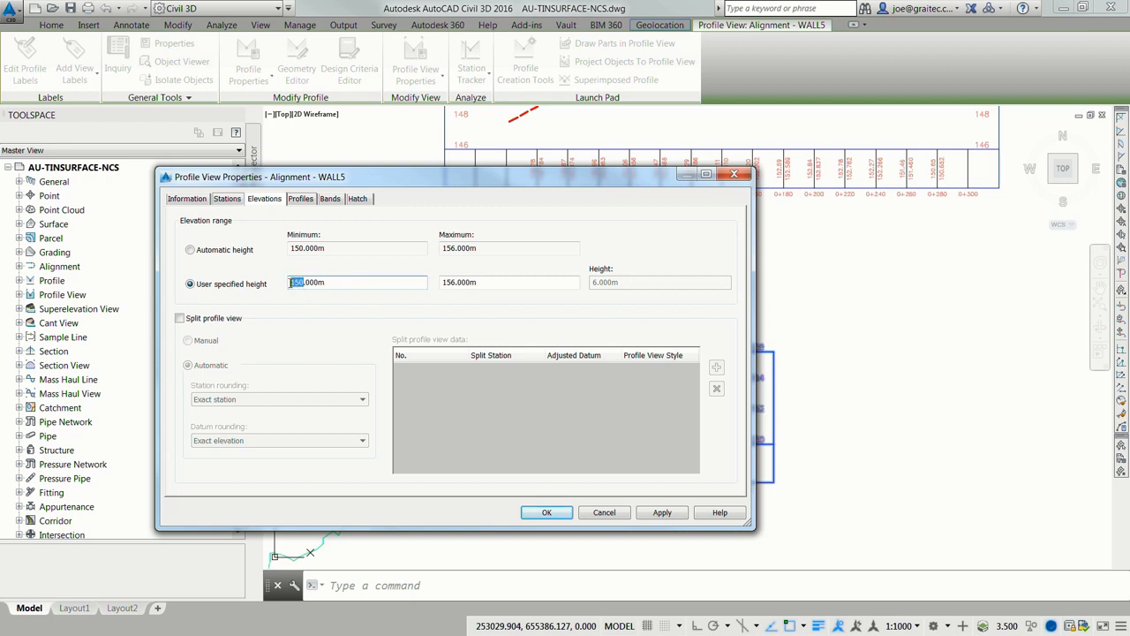
pyautogui.write('1')
pyautogui.moveTo(455, 281); pyautogui.dragTo(444, 281)
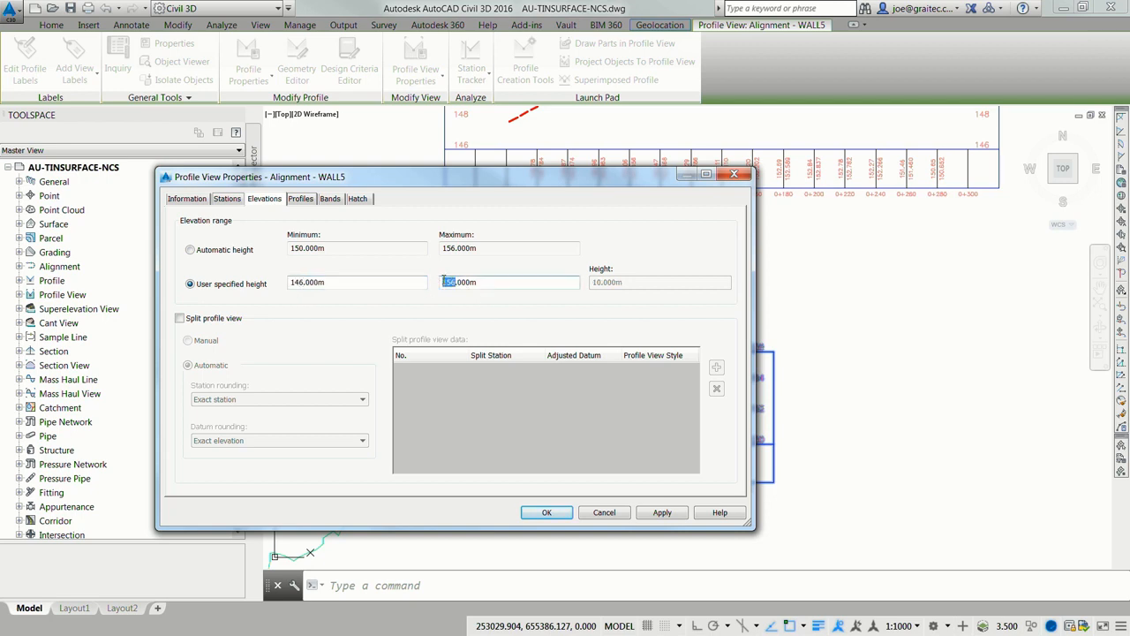
pyautogui.write('1')
pyautogui.click(546, 512)
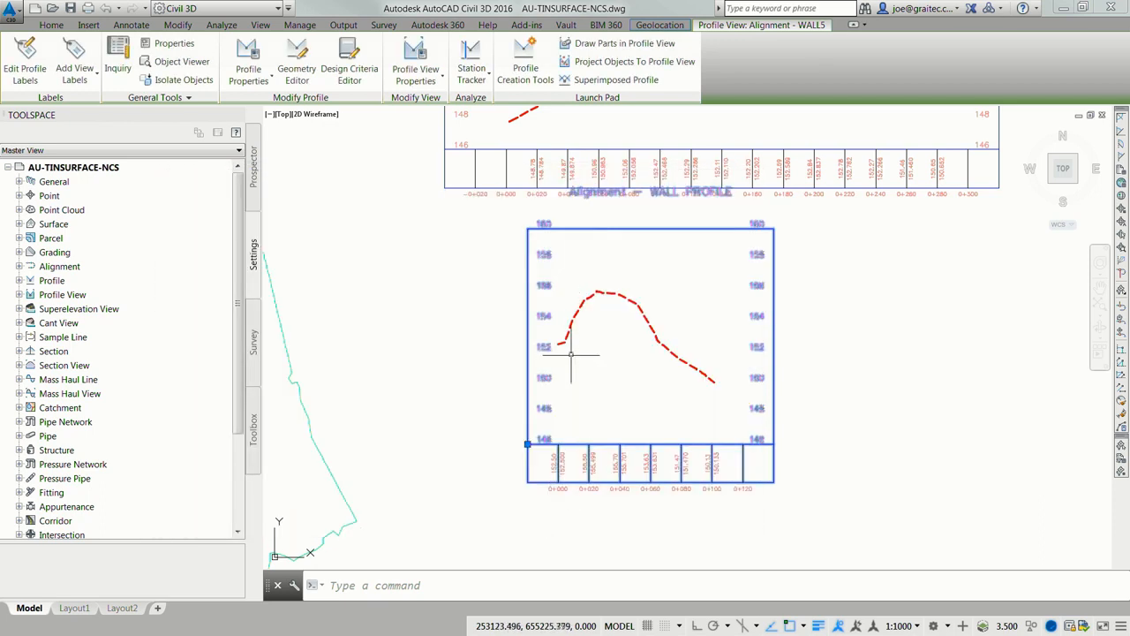
# Start superimposing the existing ground profile from the Edge of Sidewalk Upstand view onto the Alignment - WALL profile view.
pyautogui.scroll(-5, 575, 354)
pyautogui.scroll(6, 571, 358)
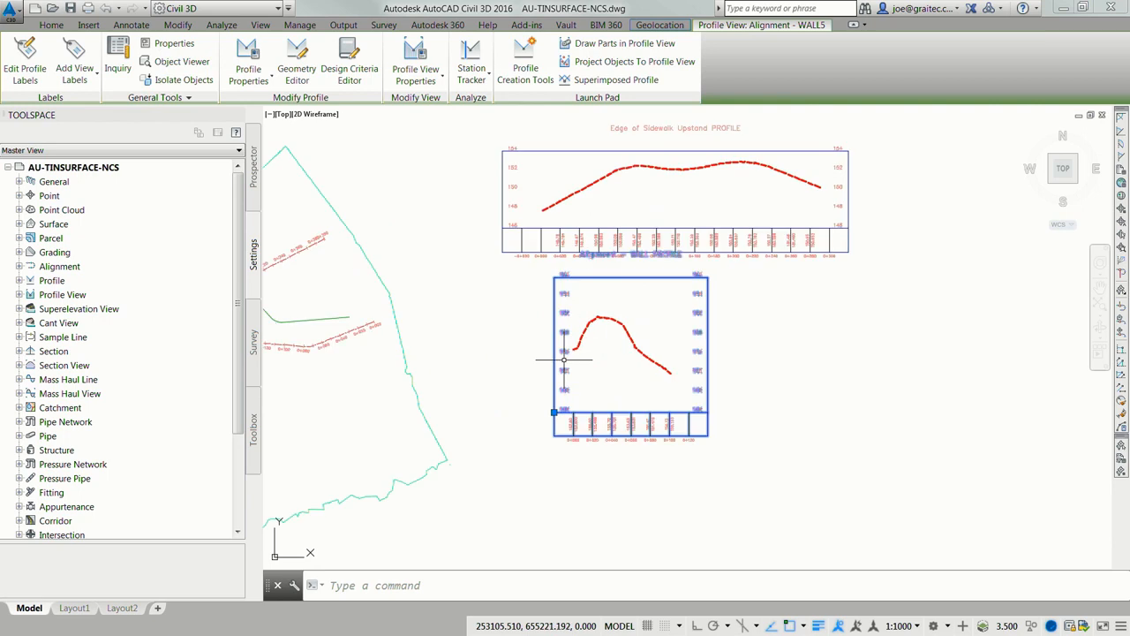
pyautogui.moveTo(567, 372)
pyautogui.mouseDown(button='middle')
pyautogui.moveTo(460, 453)
pyautogui.moveTo(461, 471)
pyautogui.mouseUp(button='middle')
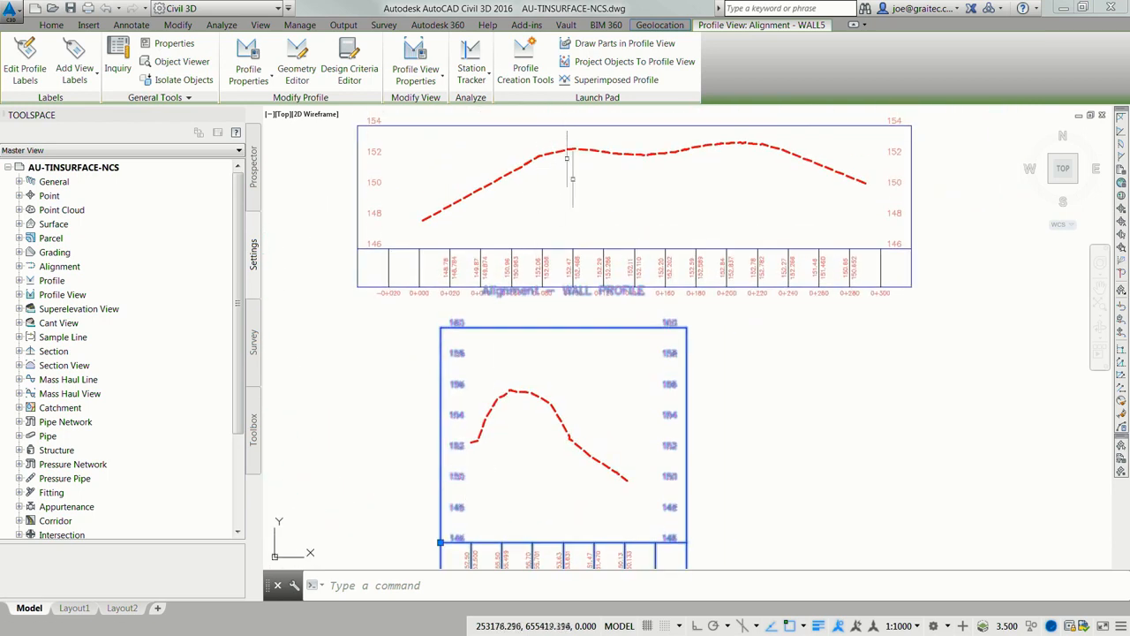
pyautogui.click(518, 168)
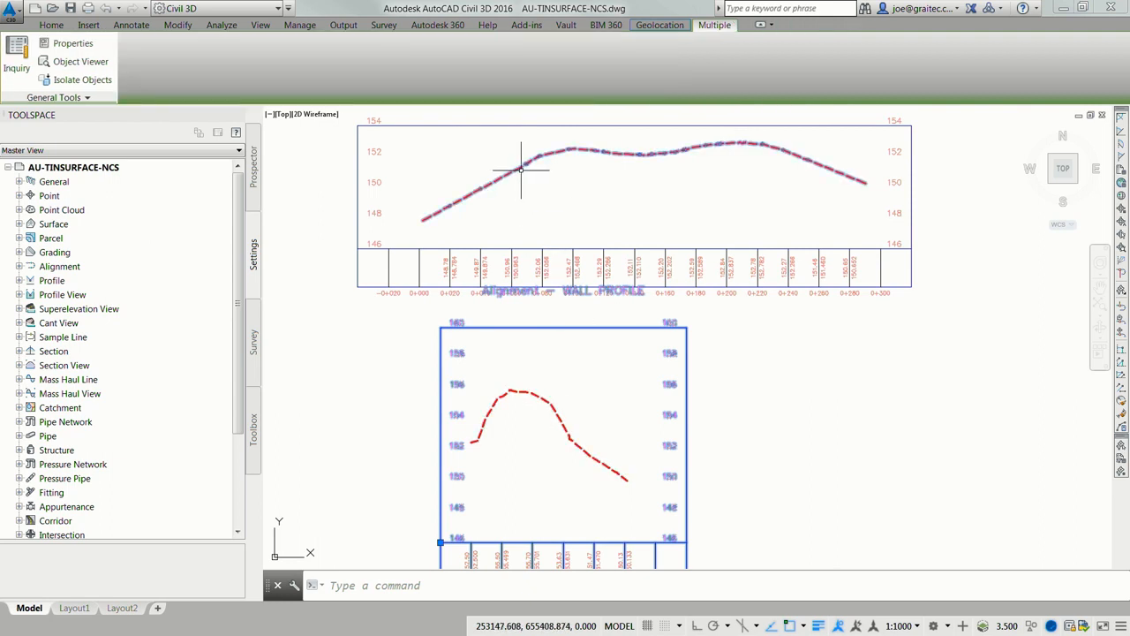
pyautogui.press('Escape')
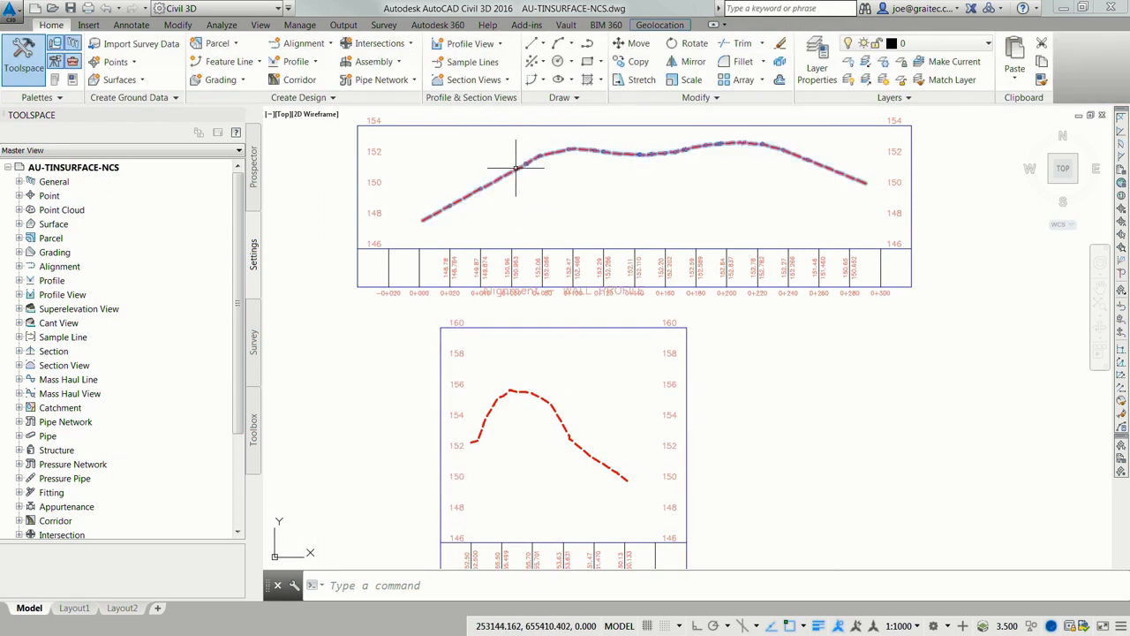
pyautogui.click(519, 170)
pyautogui.click(691, 80)
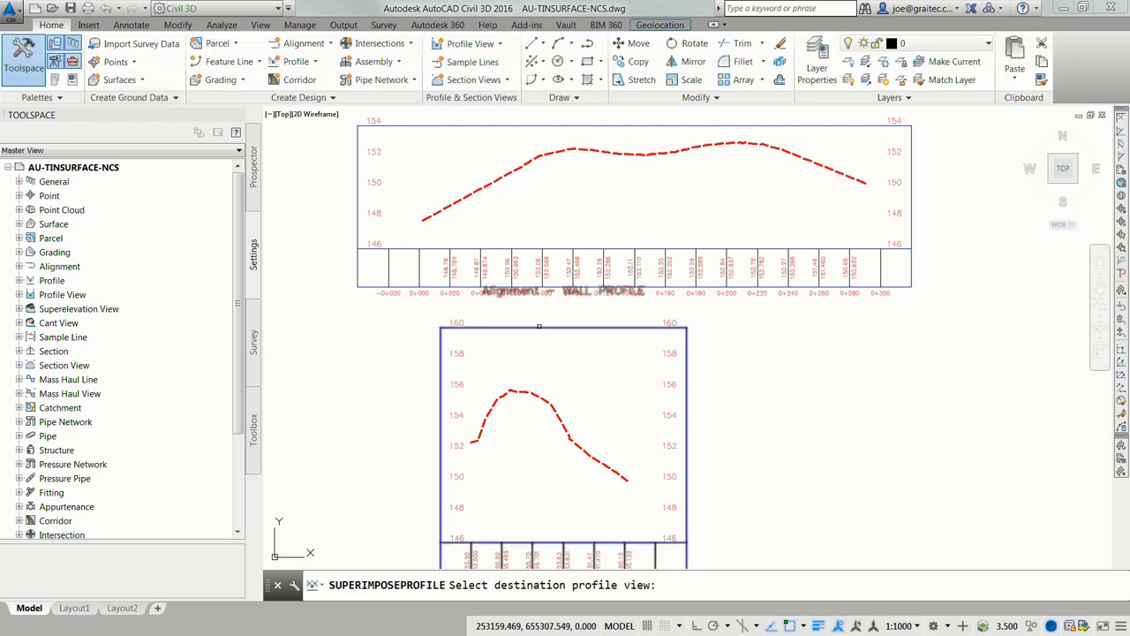
pyautogui.click(539, 326)
pyautogui.scroll(-6, 539, 325)
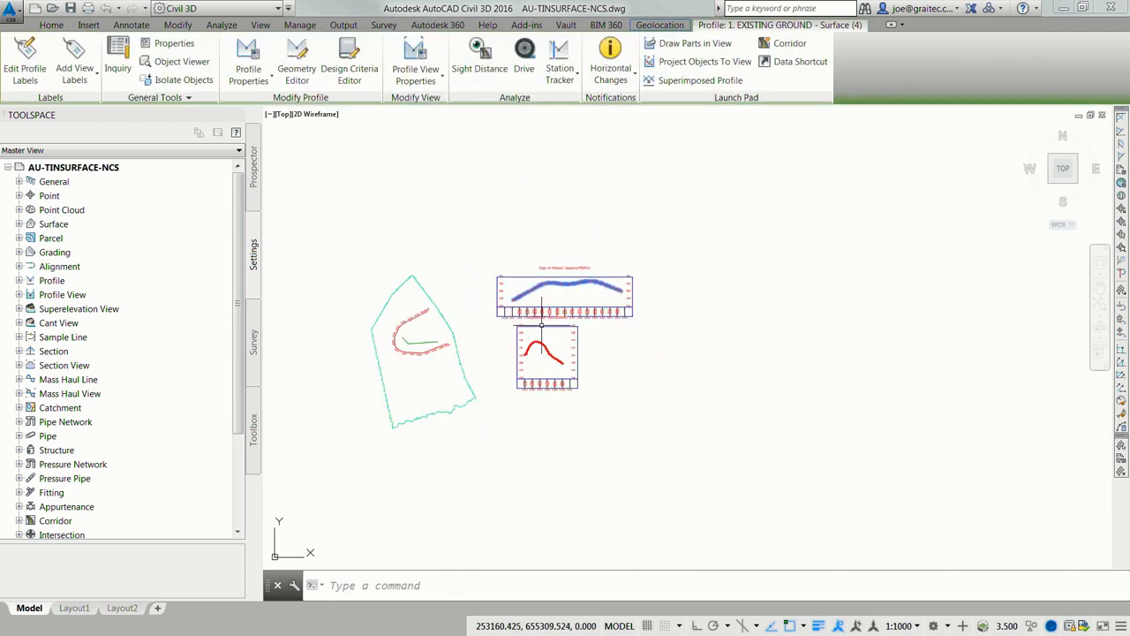
pyautogui.click(661, 81)
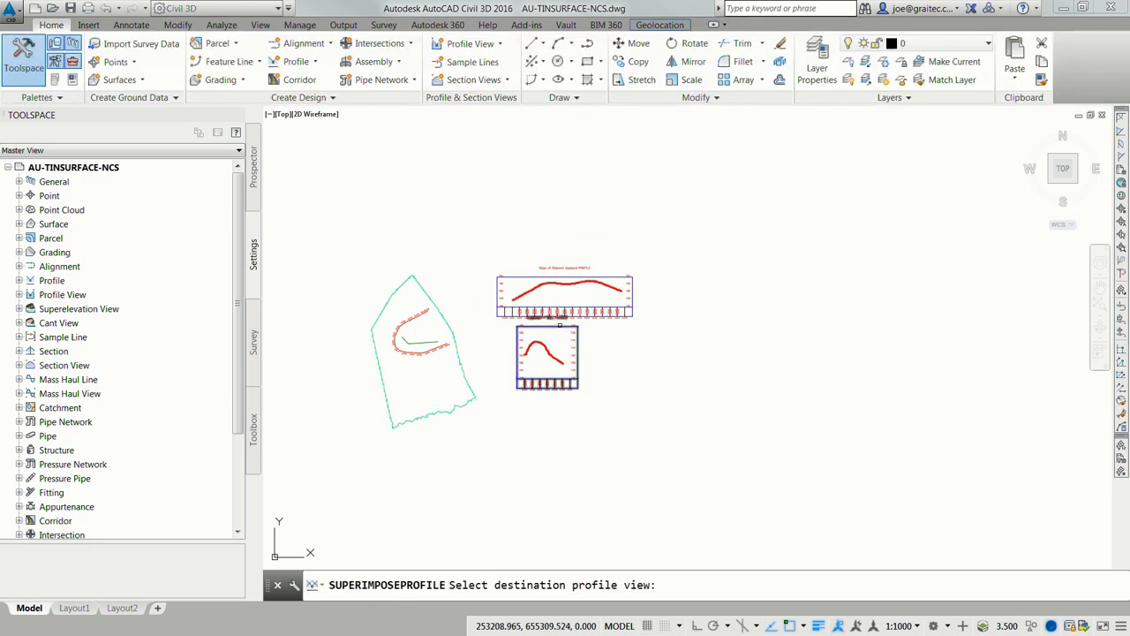
pyautogui.click(560, 327)
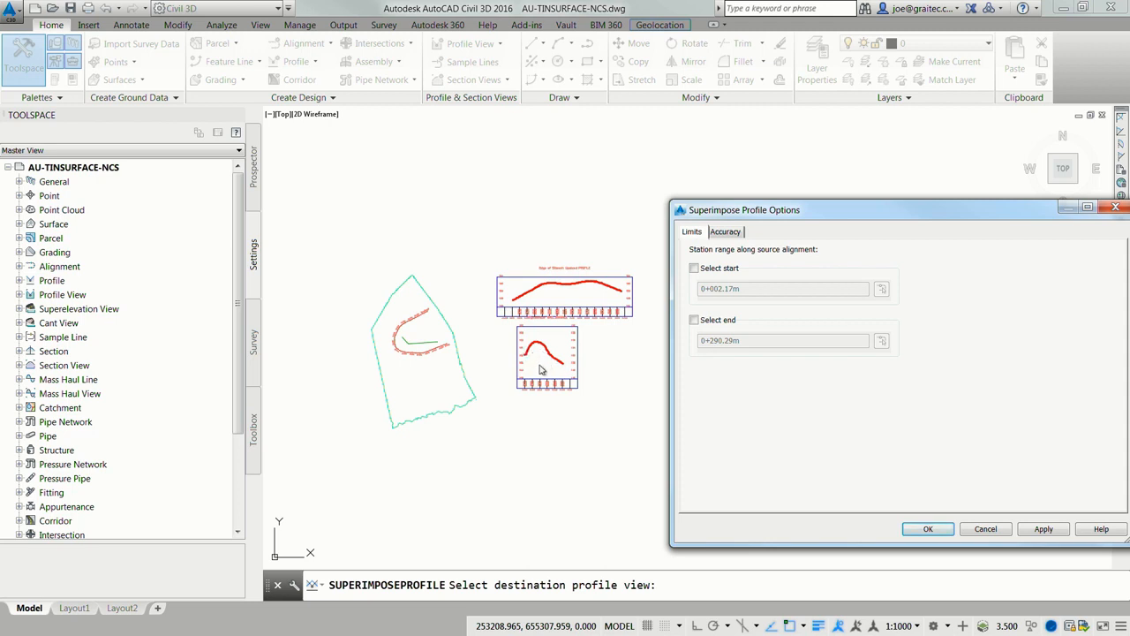
# Limit the superimposed sidewalk profile to stations 0+024.00 m through 0+183.12 m, picked at the wall's two ends in plan, and create it.
pyautogui.click(694, 268)
pyautogui.click(694, 321)
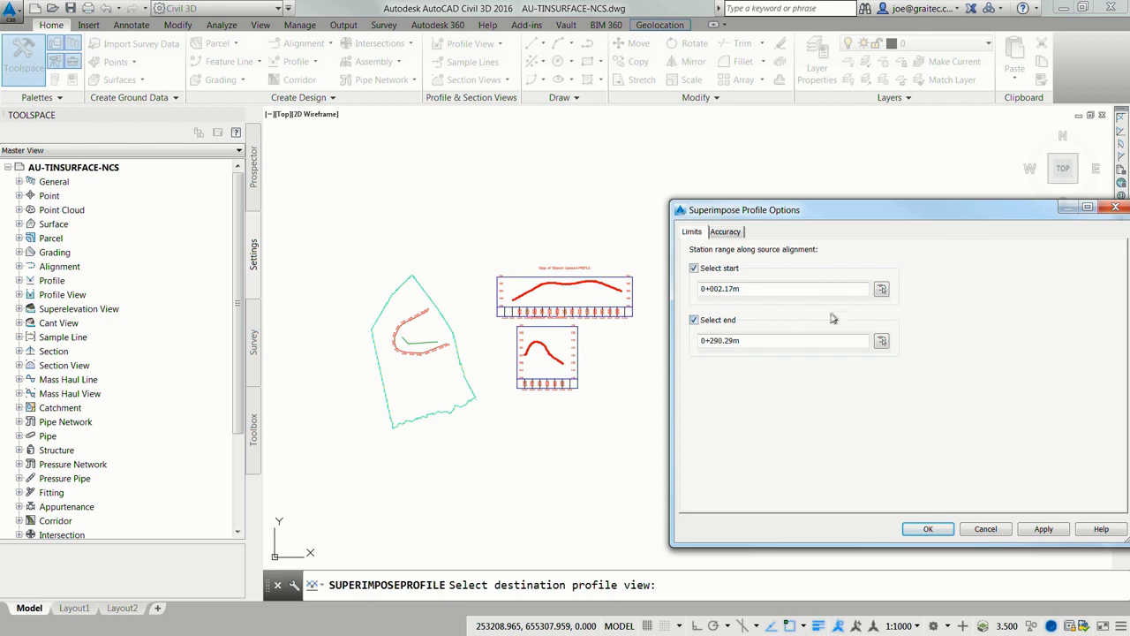
pyautogui.click(882, 289)
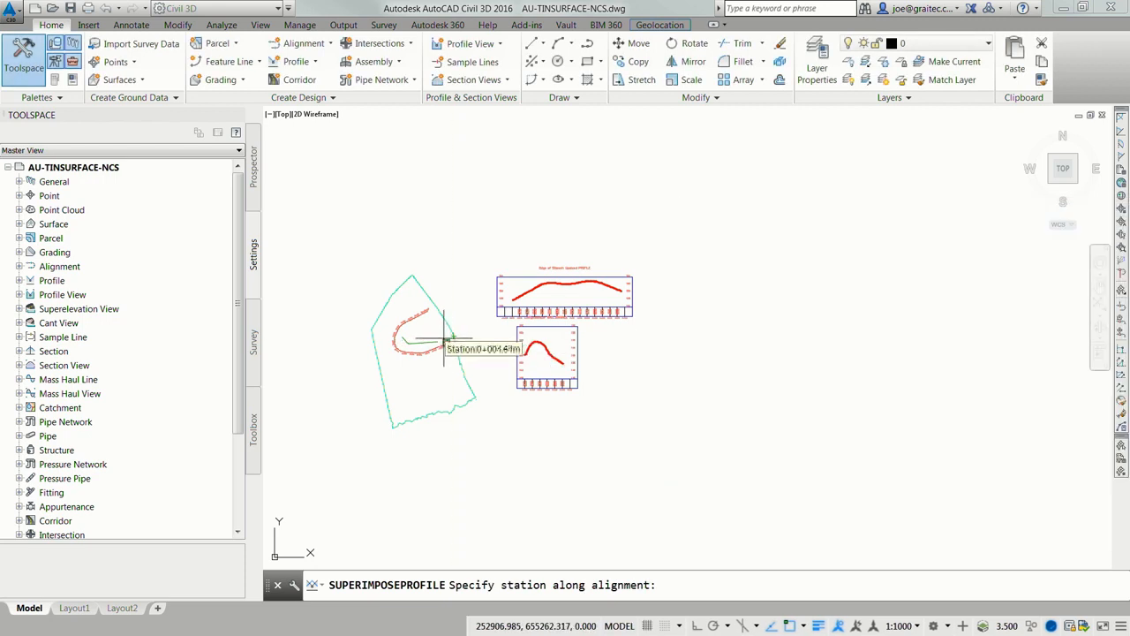
pyautogui.scroll(4, 436, 340)
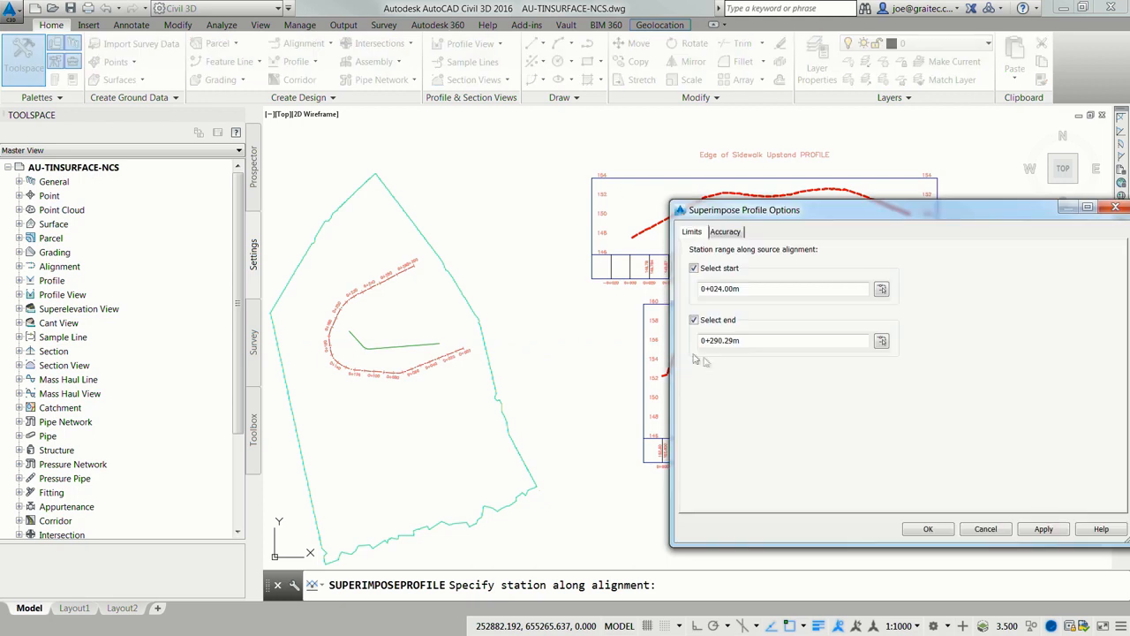
pyautogui.click(886, 342)
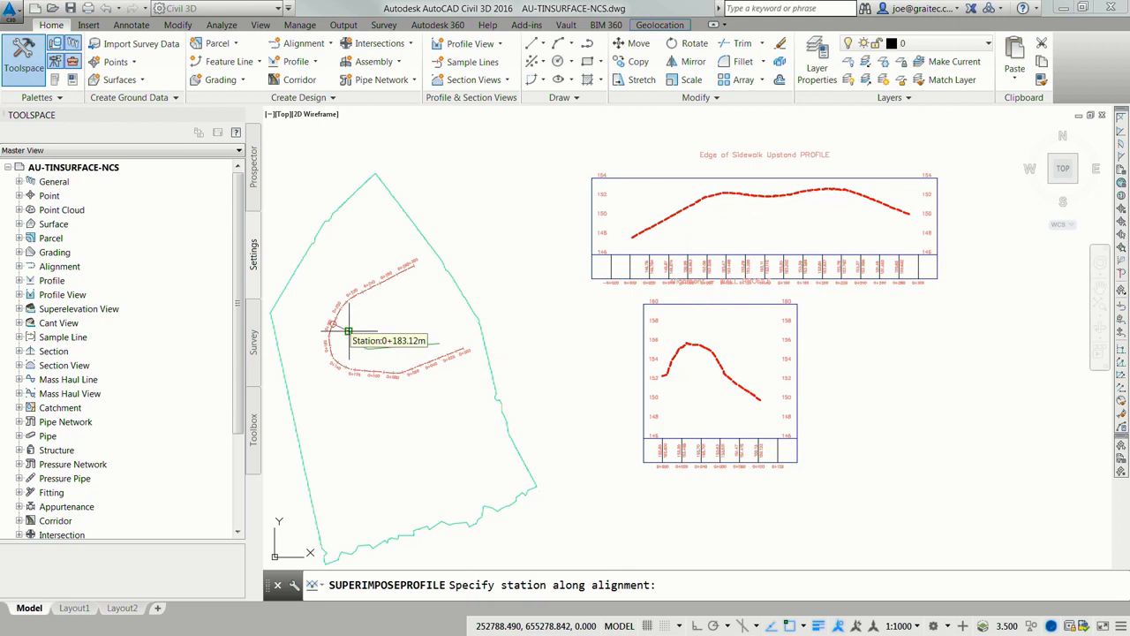
pyautogui.click(348, 331)
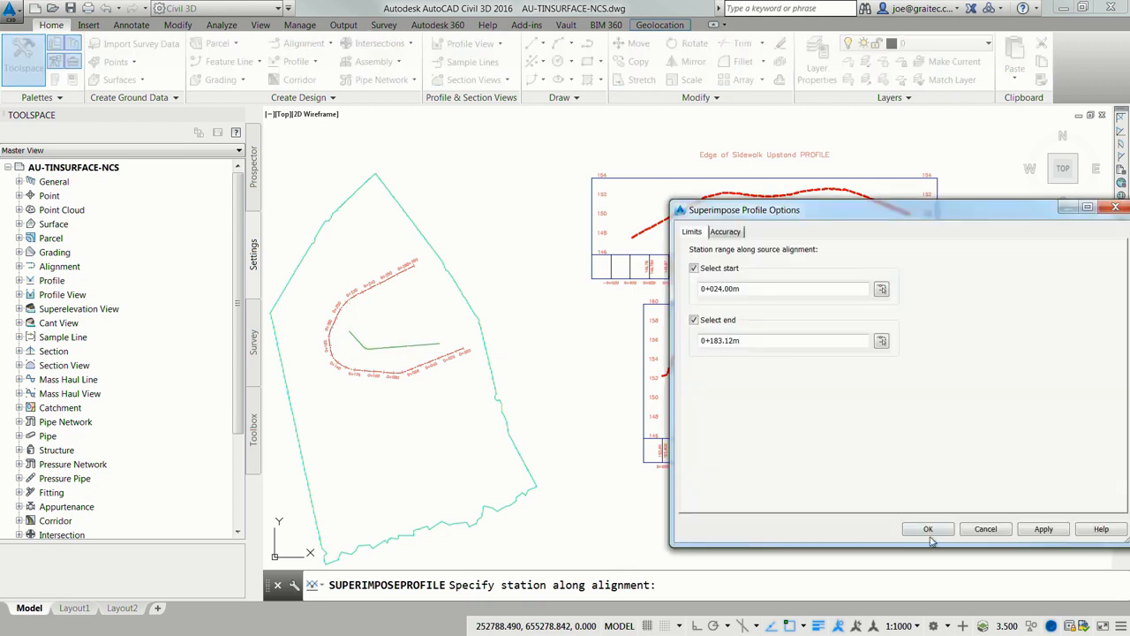
pyautogui.click(934, 540)
pyautogui.scroll(6, 732, 391)
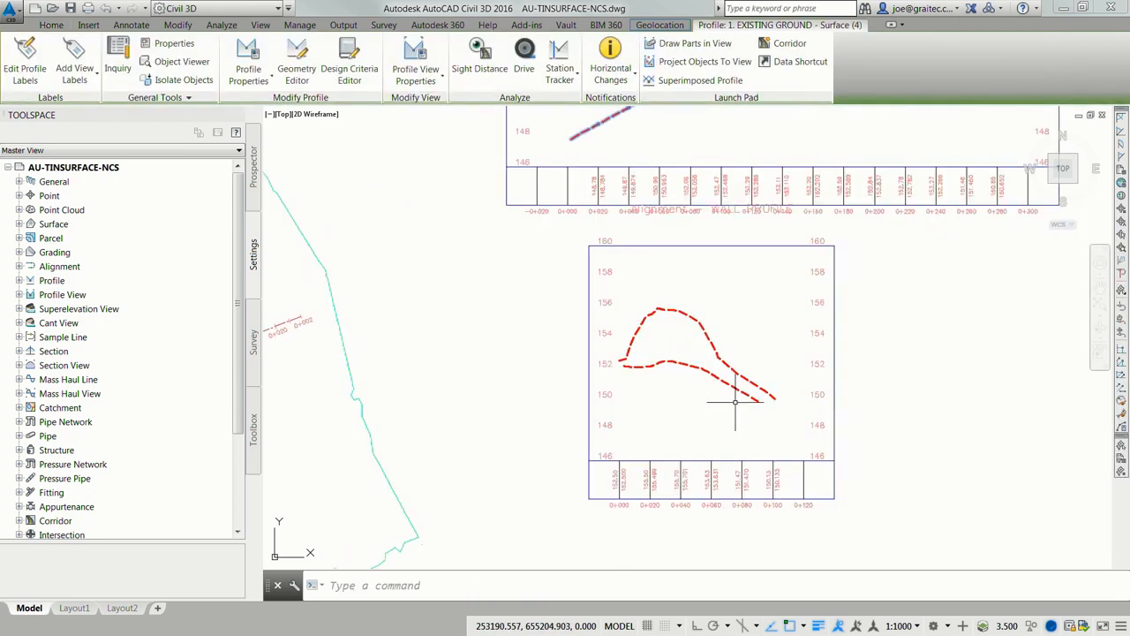
pyautogui.moveTo(732, 392)
pyautogui.mouseDown(button='middle')
pyautogui.moveTo(691, 417)
pyautogui.moveTo(642, 423)
pyautogui.mouseUp(button='middle')
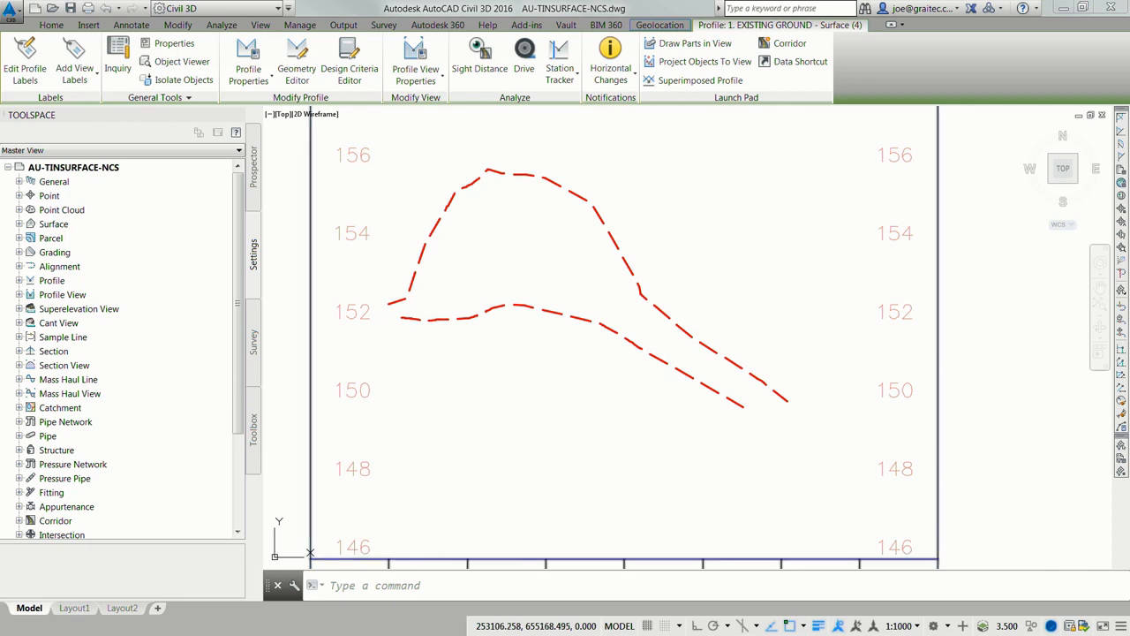
# Switch to the retaining walls deck in PowerPoint and show the Tie-in slide full screen.
pyautogui.hotkey('alt', 'Tab')
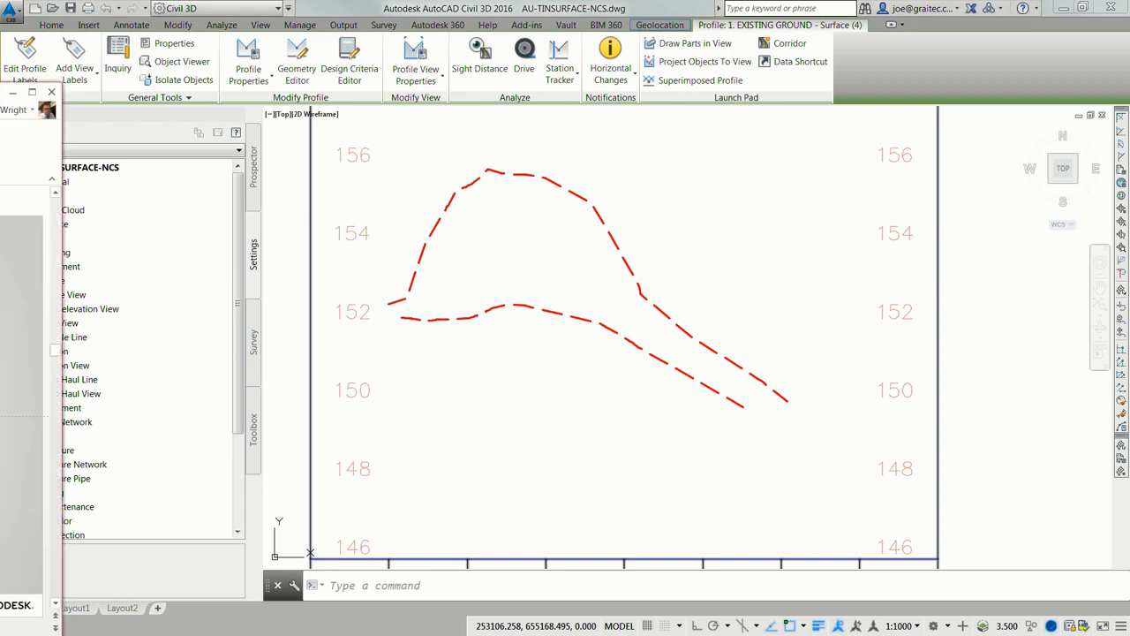
pyautogui.moveTo(0, 93); pyautogui.dragTo(571, 2)
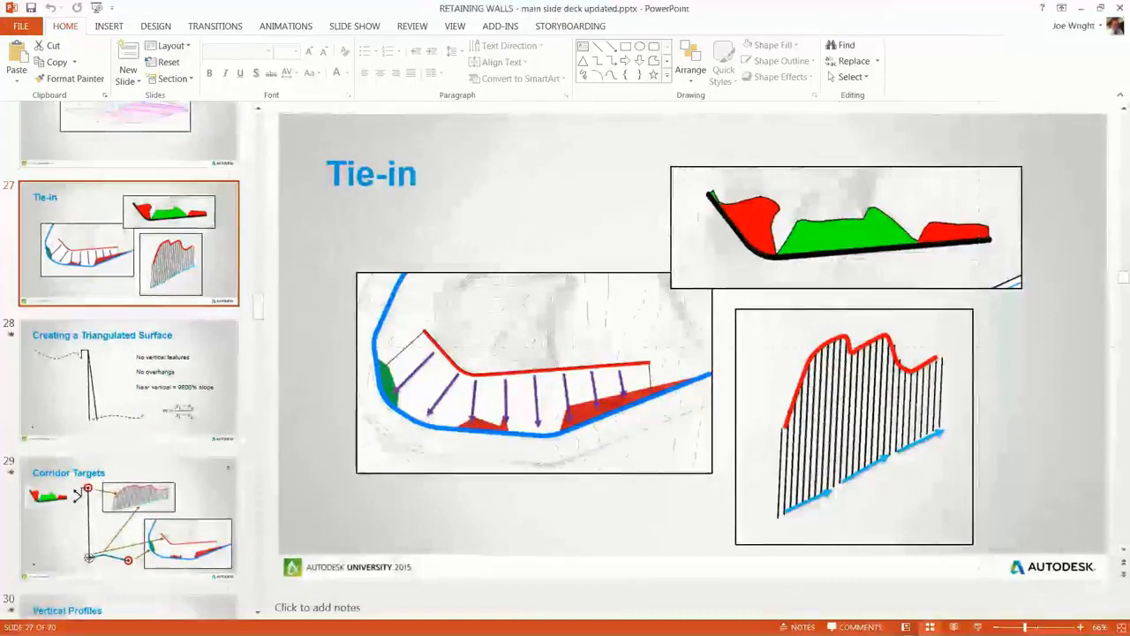
pyautogui.click(978, 626)
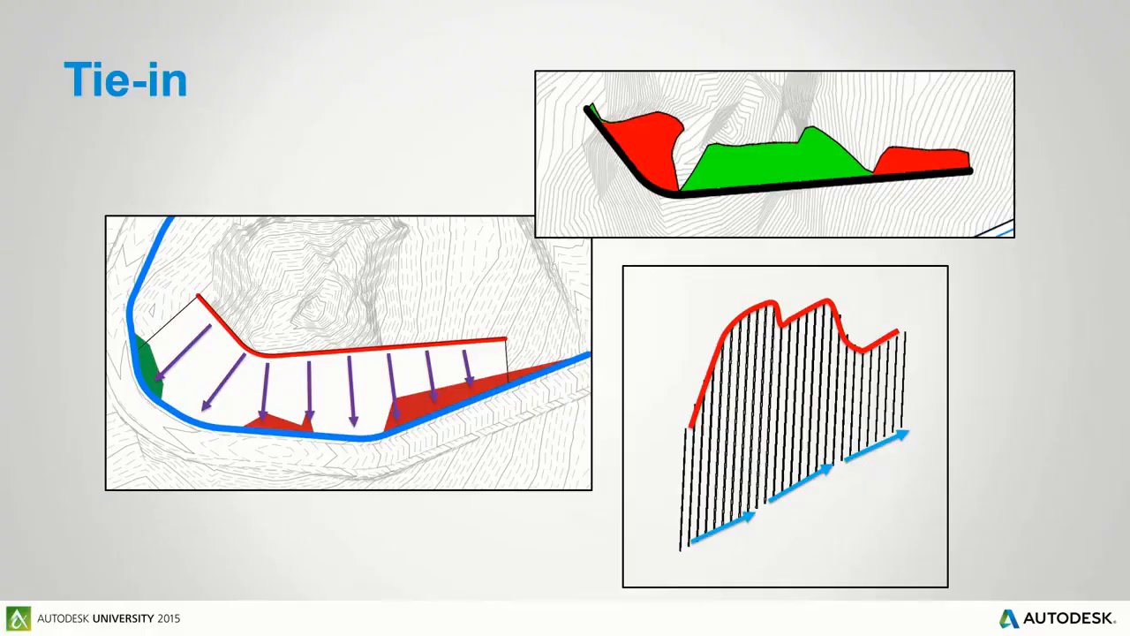
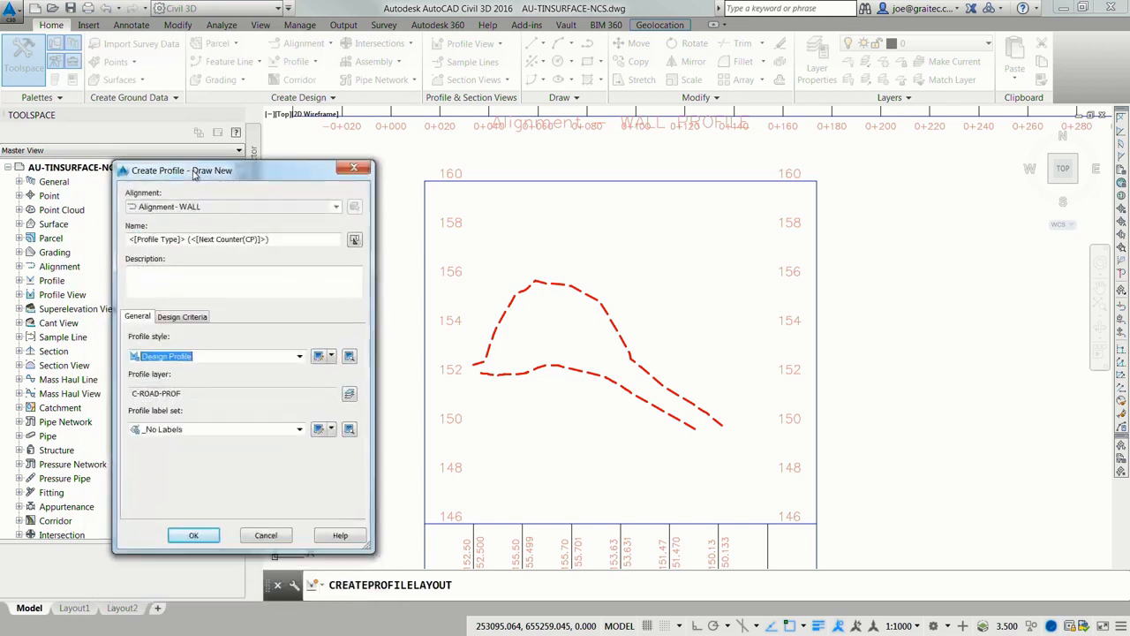
# Create a layout profile named "botoom of wall" on Alignment - WALL with the Design Profile A style and no labels.
pyautogui.click(299, 356)
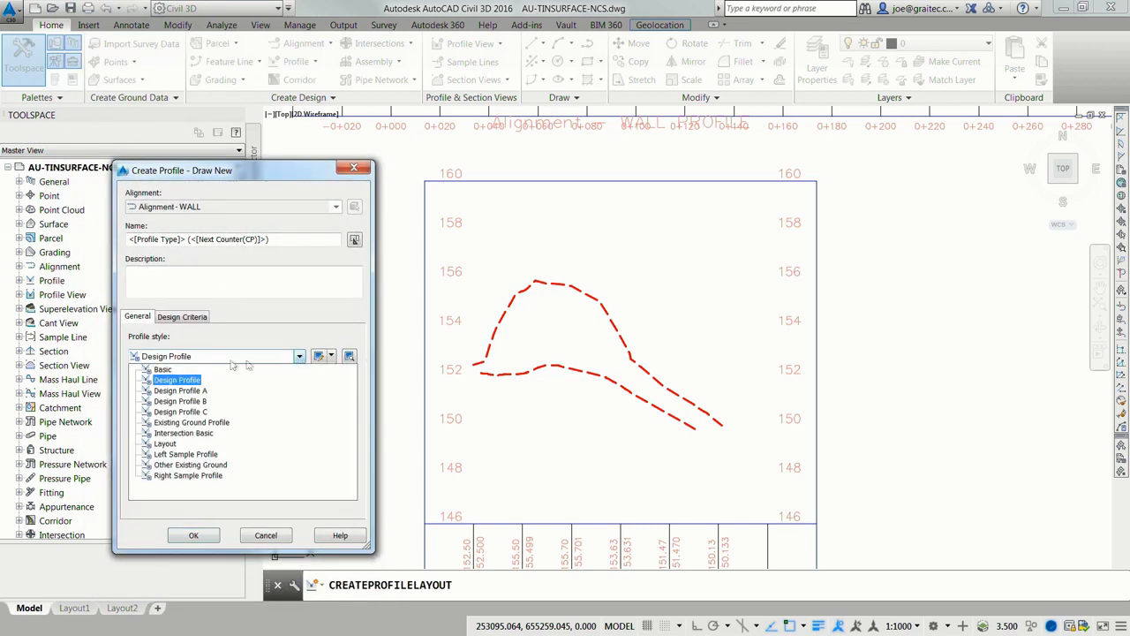
pyautogui.click(171, 394)
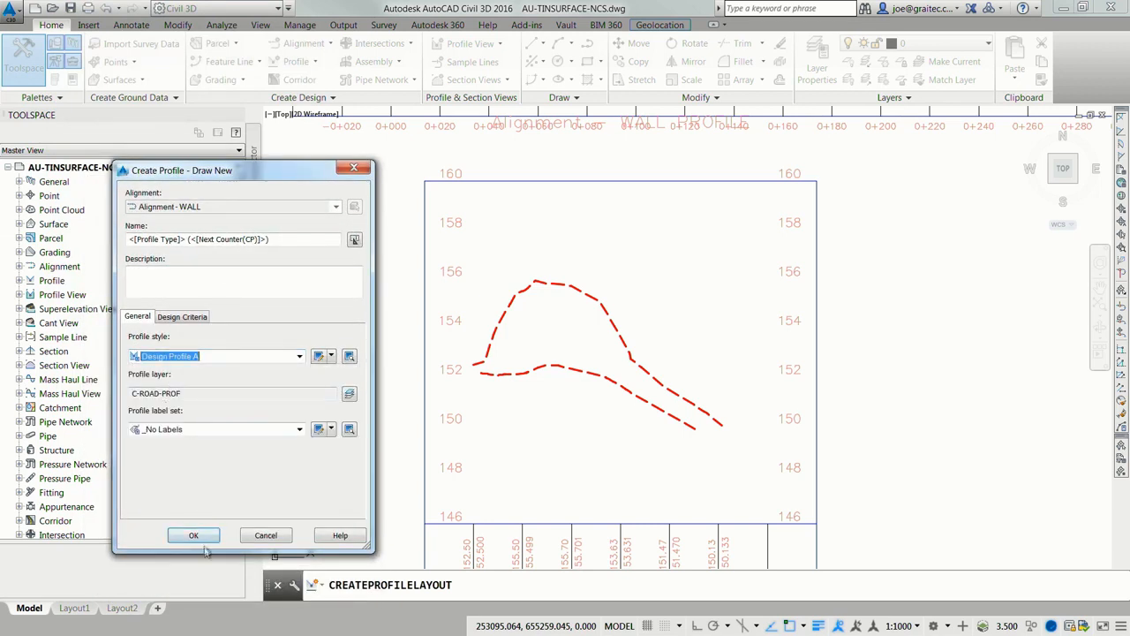
pyautogui.moveTo(275, 238); pyautogui.dragTo(126, 217)
pyautogui.write('bottom of wall')
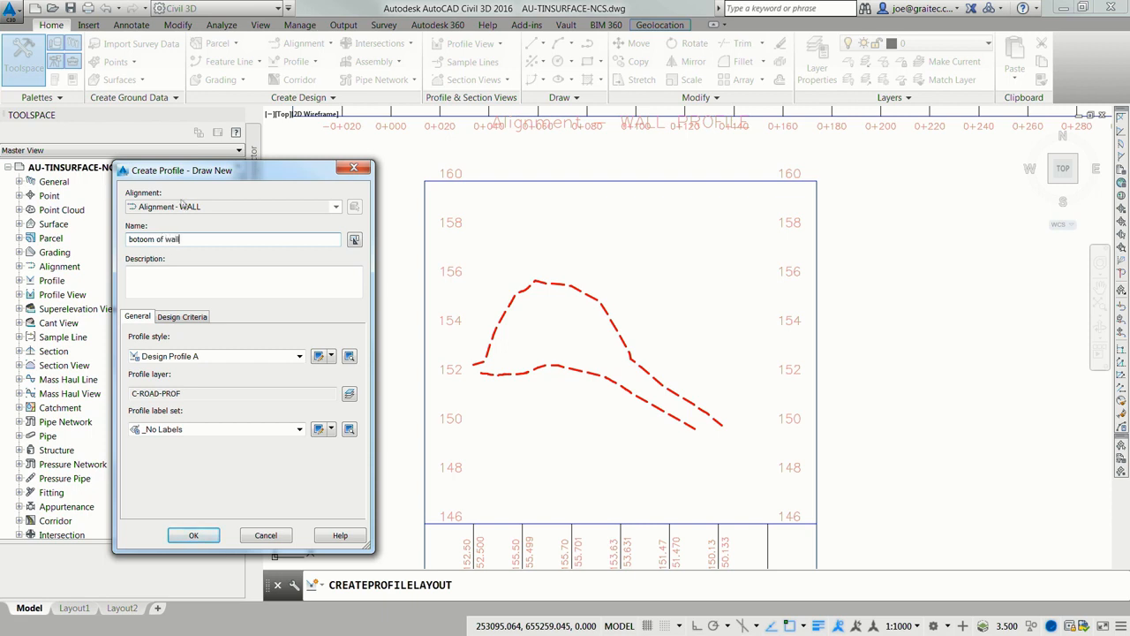
pyautogui.click(194, 536)
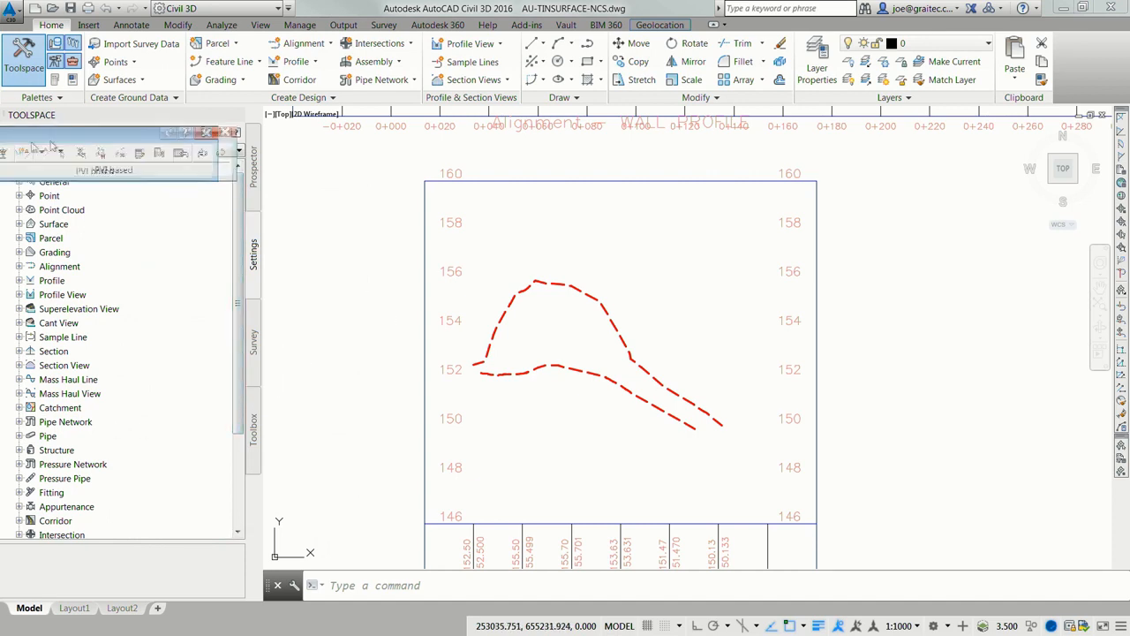
# Draw the wall-bottom profile as tangents with curves between the two ground lines, ending at the wall ground profile's endpoint, and close the layout tools.
pyautogui.click(186, 219)
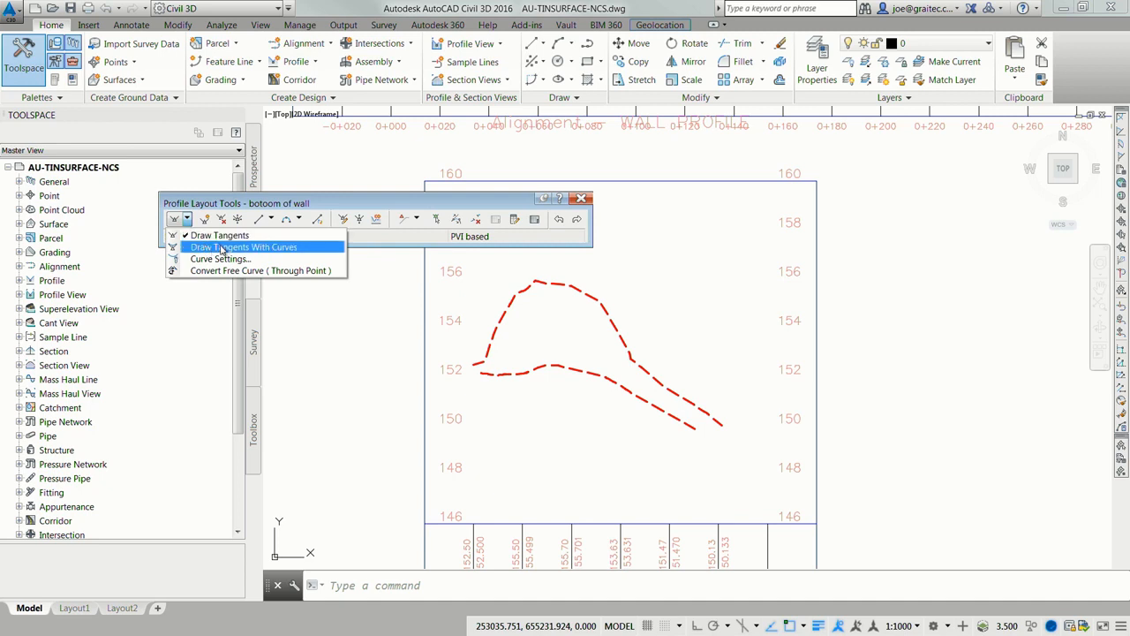
pyautogui.click(222, 250)
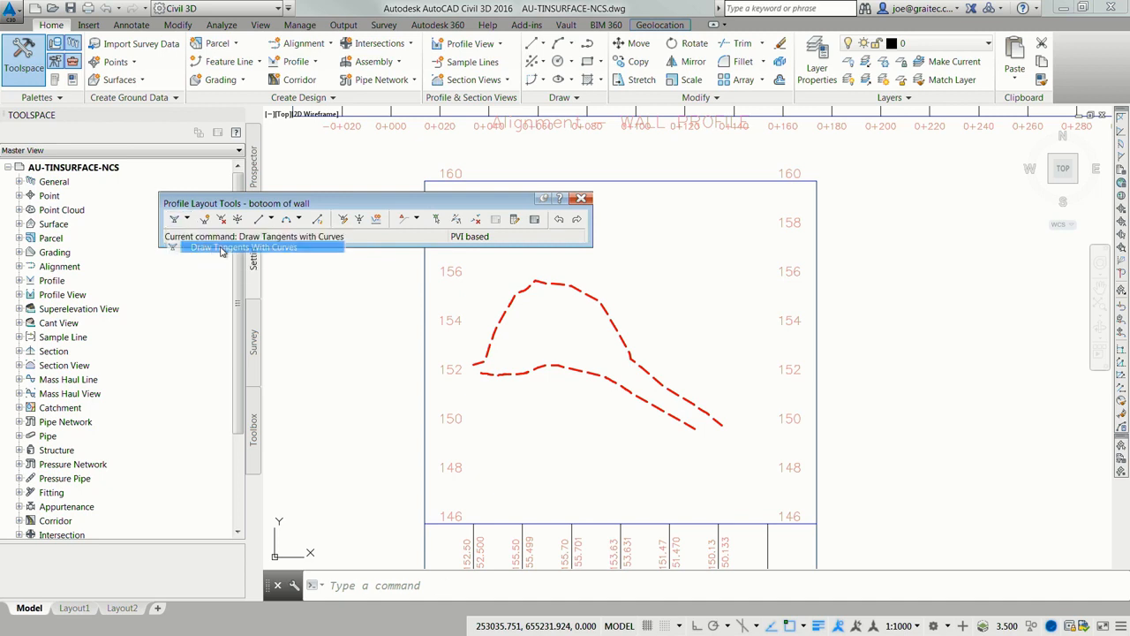
pyautogui.scroll(4, 469, 376)
pyautogui.scroll(2, 469, 376)
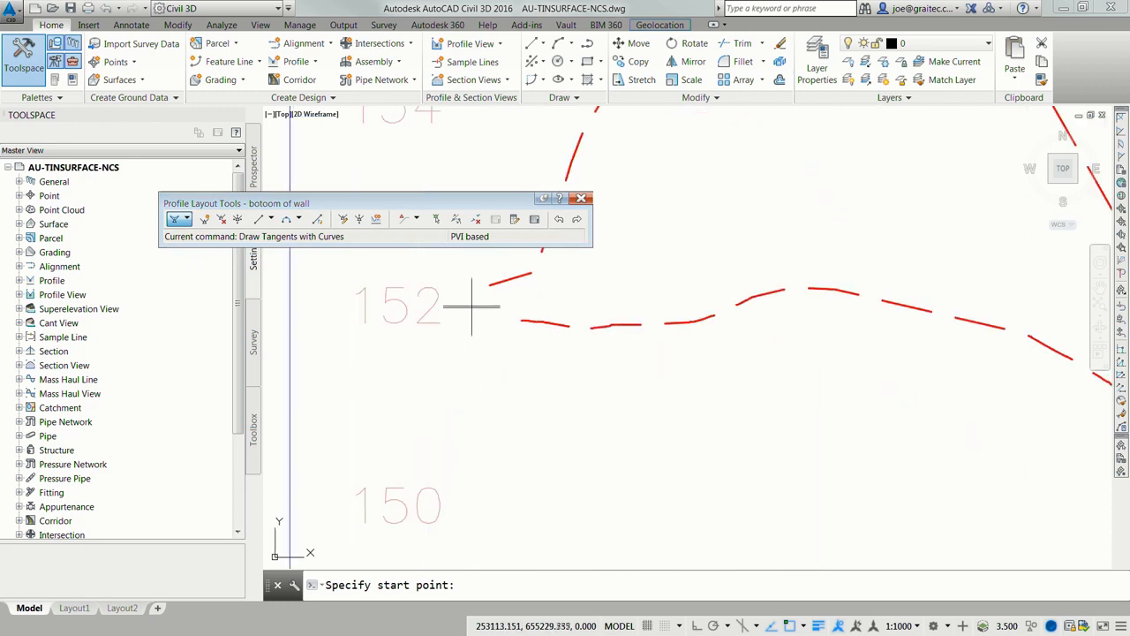
pyautogui.click(489, 285)
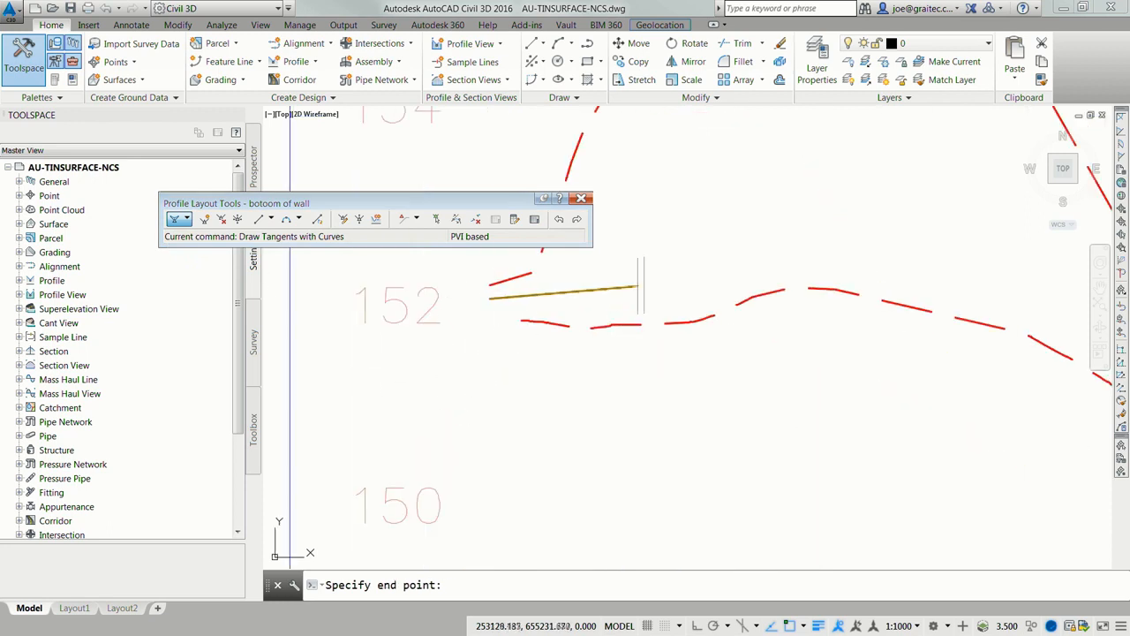
pyautogui.moveTo(833, 265)
pyautogui.mouseDown(button='middle')
pyautogui.moveTo(768, 304)
pyautogui.moveTo(450, 341)
pyautogui.mouseUp(button='middle')
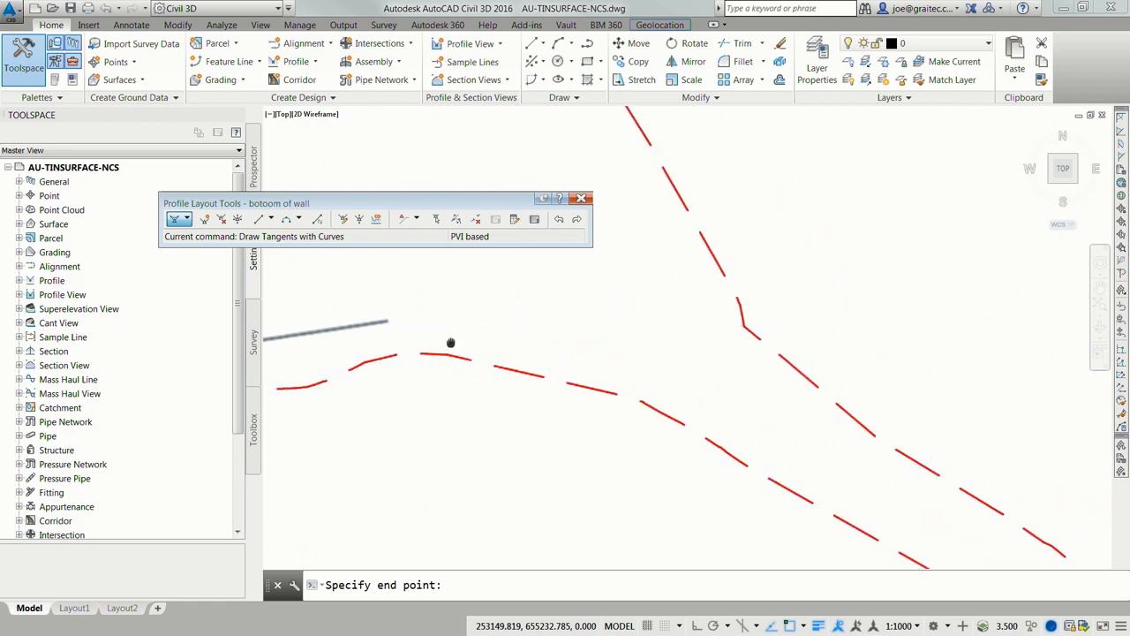
pyautogui.click(672, 366)
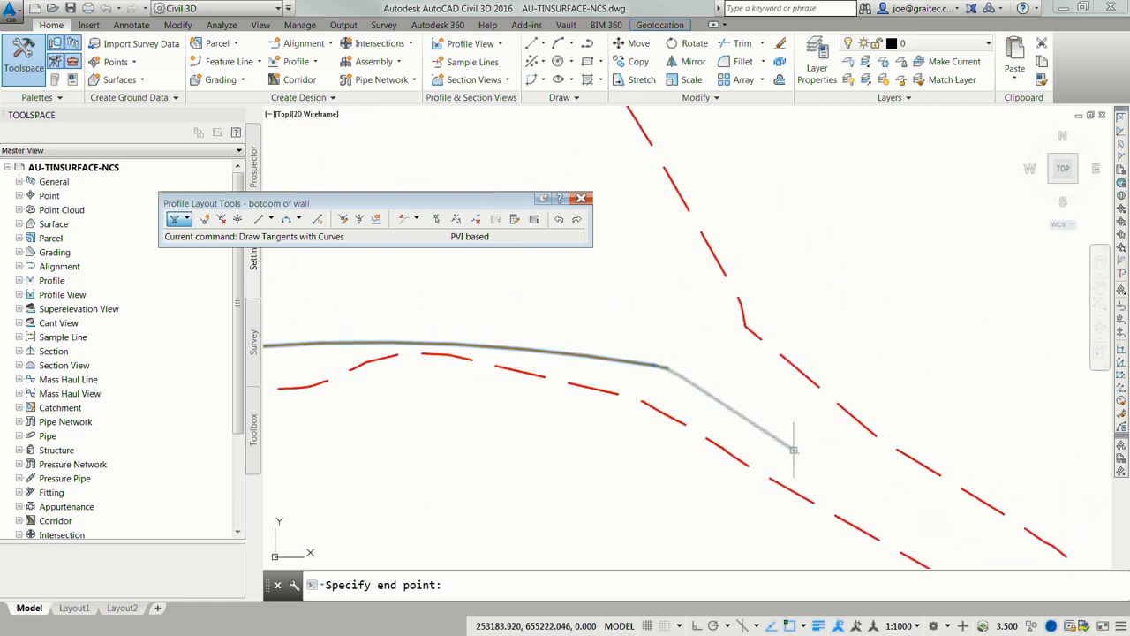
pyautogui.click(787, 449)
pyautogui.moveTo(787, 450); pyautogui.dragTo(530, 328, button='middle')
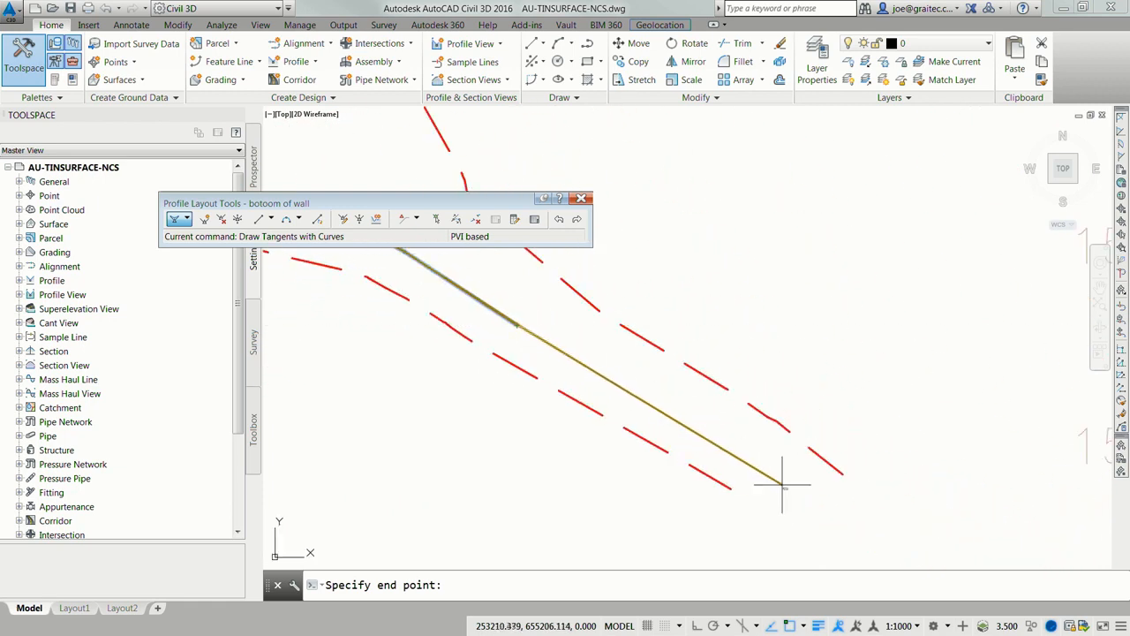
pyautogui.click(842, 474)
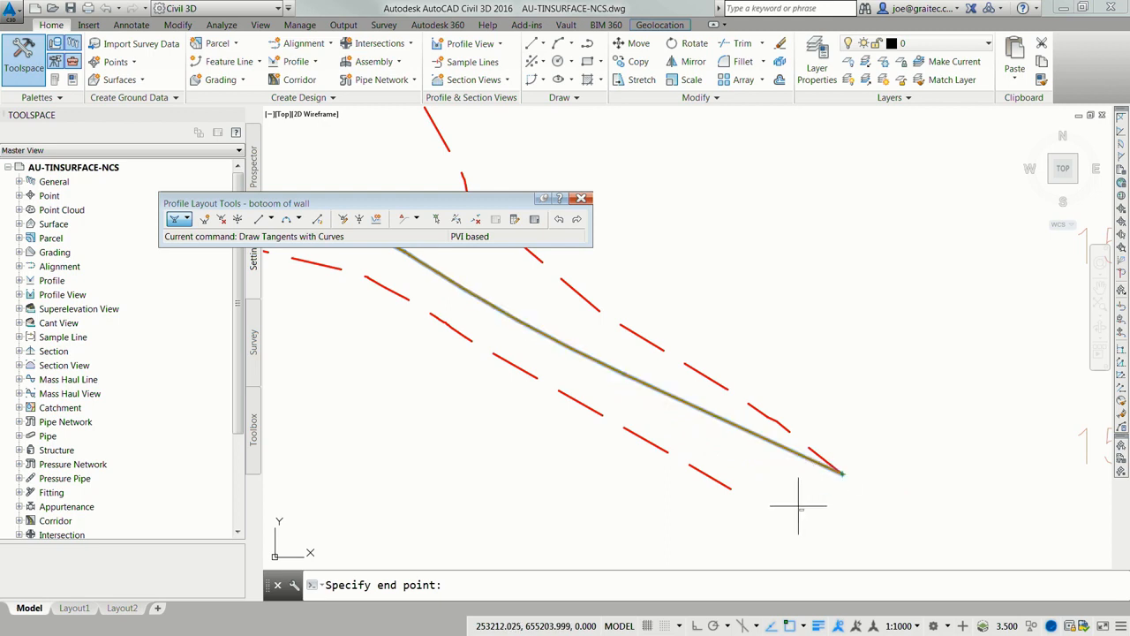
pyautogui.press('Return')
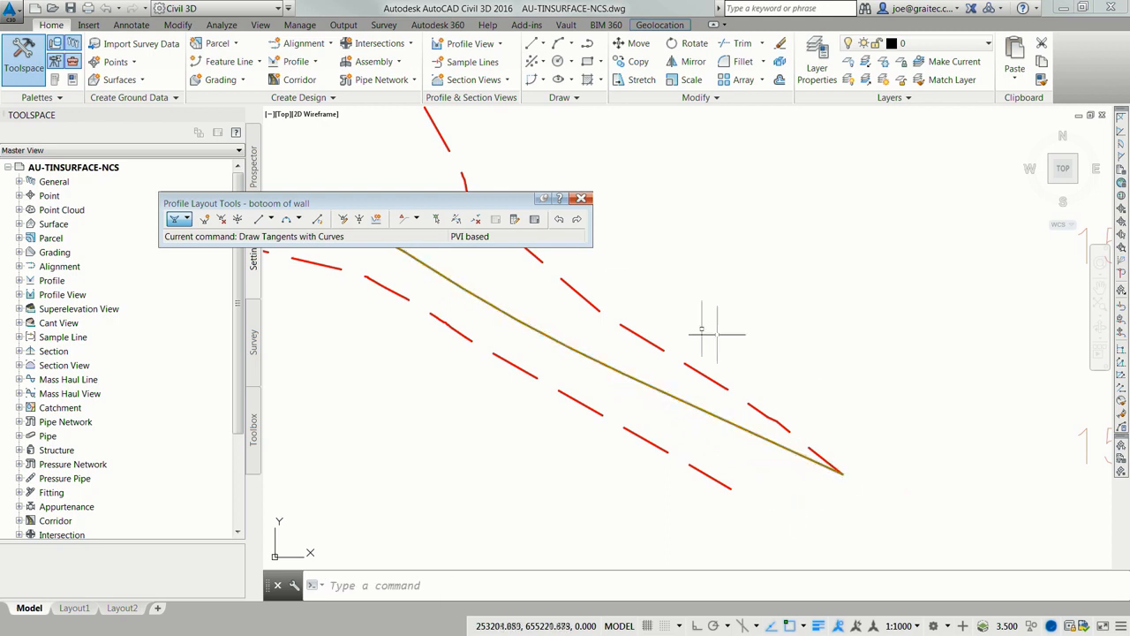
pyautogui.click(582, 198)
pyautogui.scroll(-8, 588, 247)
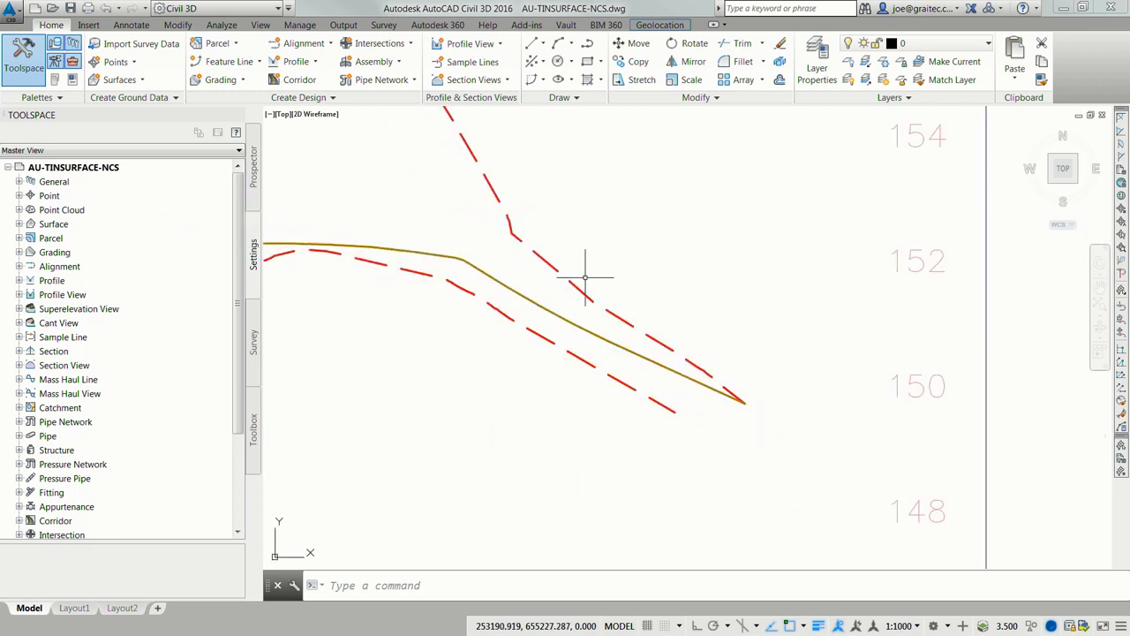
pyautogui.moveTo(542, 310); pyautogui.dragTo(606, 379, button='middle')
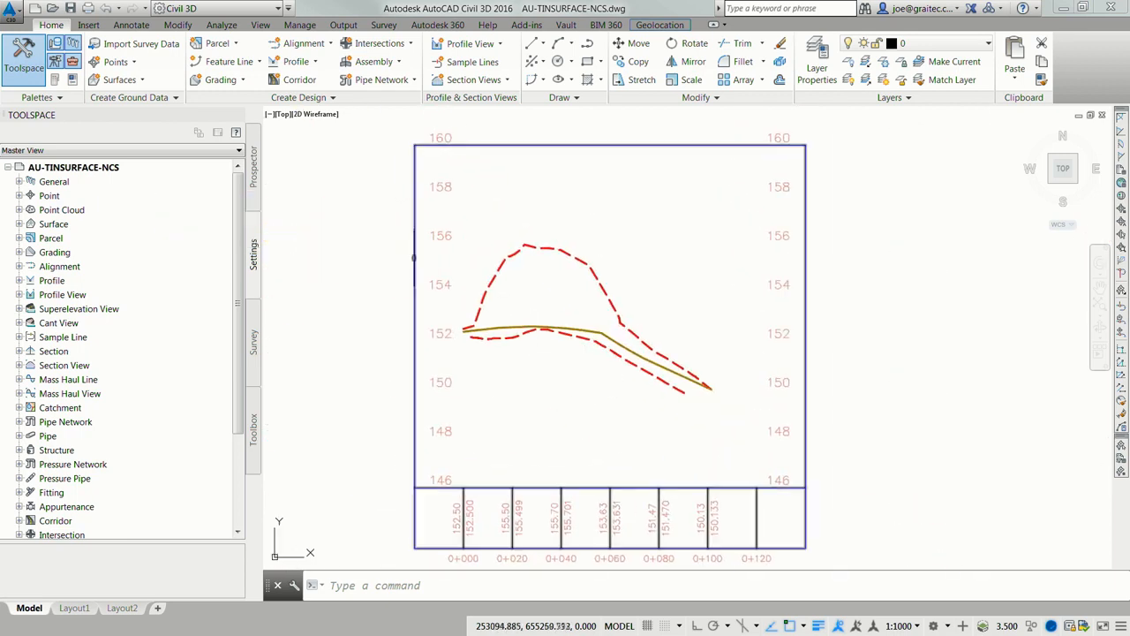
# Create another layout profile on the wall's profile view for Alignment - WALL, using the Design Profile C style and no labels.
pyautogui.click(309, 63)
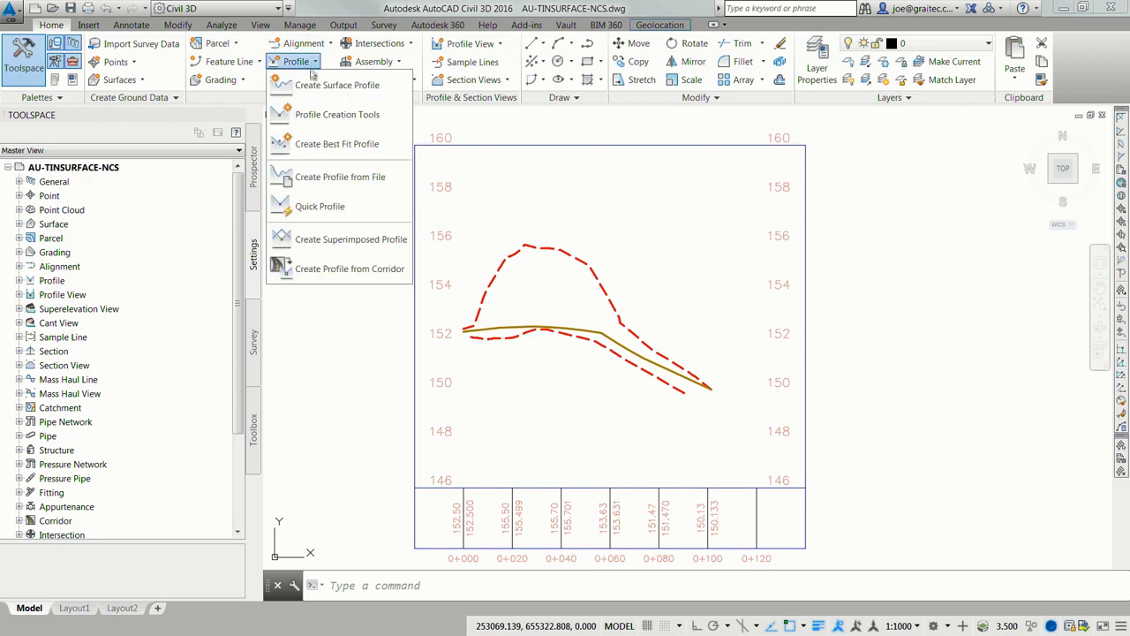
pyautogui.click(322, 114)
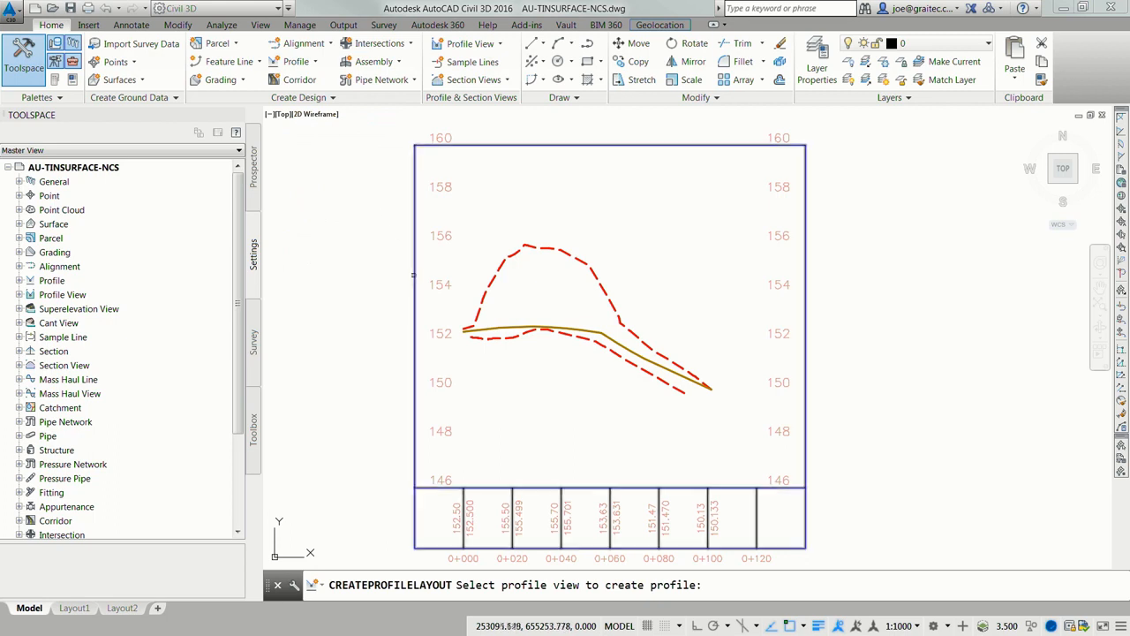
pyautogui.click(413, 276)
pyautogui.click(205, 357)
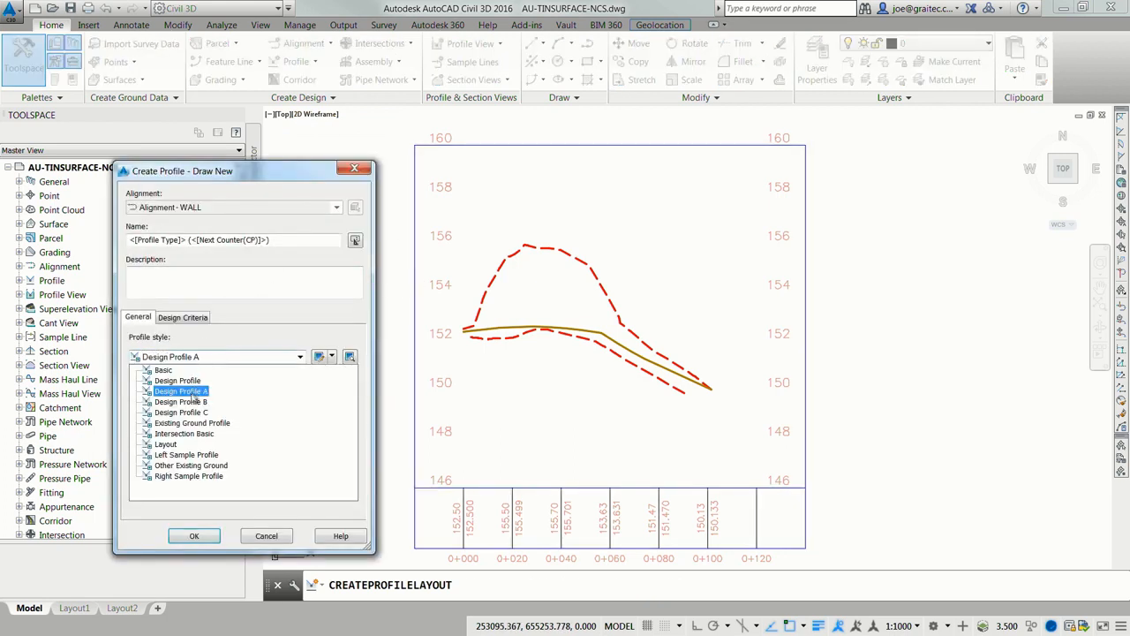
pyautogui.click(194, 415)
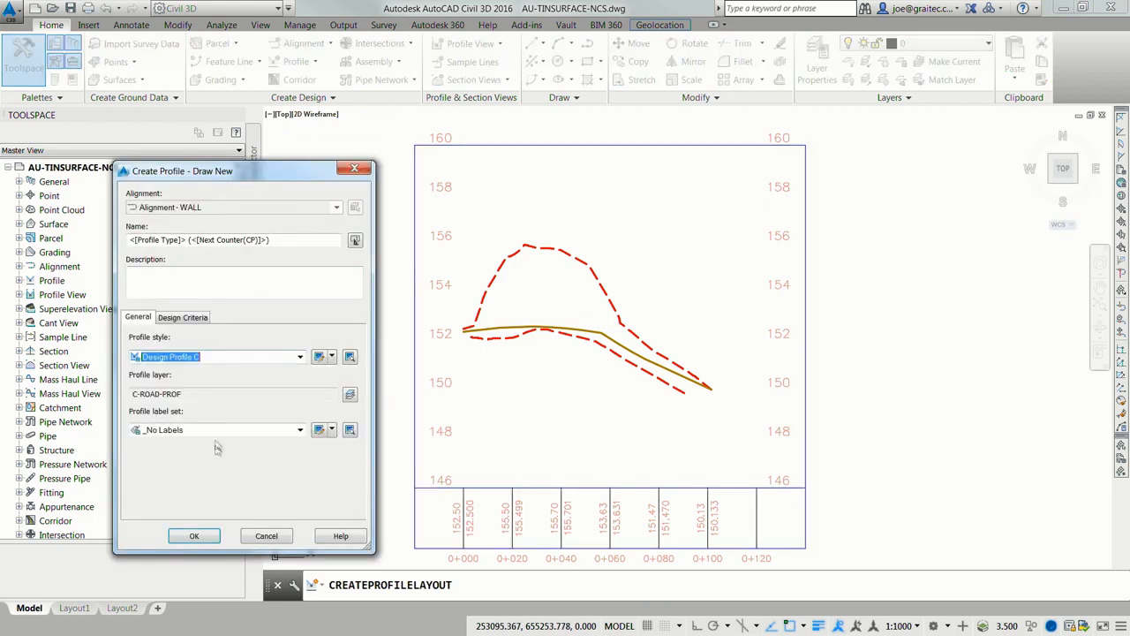
pyautogui.click(192, 536)
# Draw the profile's first part as tangents with curves, from just above the wall ground line's start up over a peak near elevation 158.
pyautogui.click(185, 218)
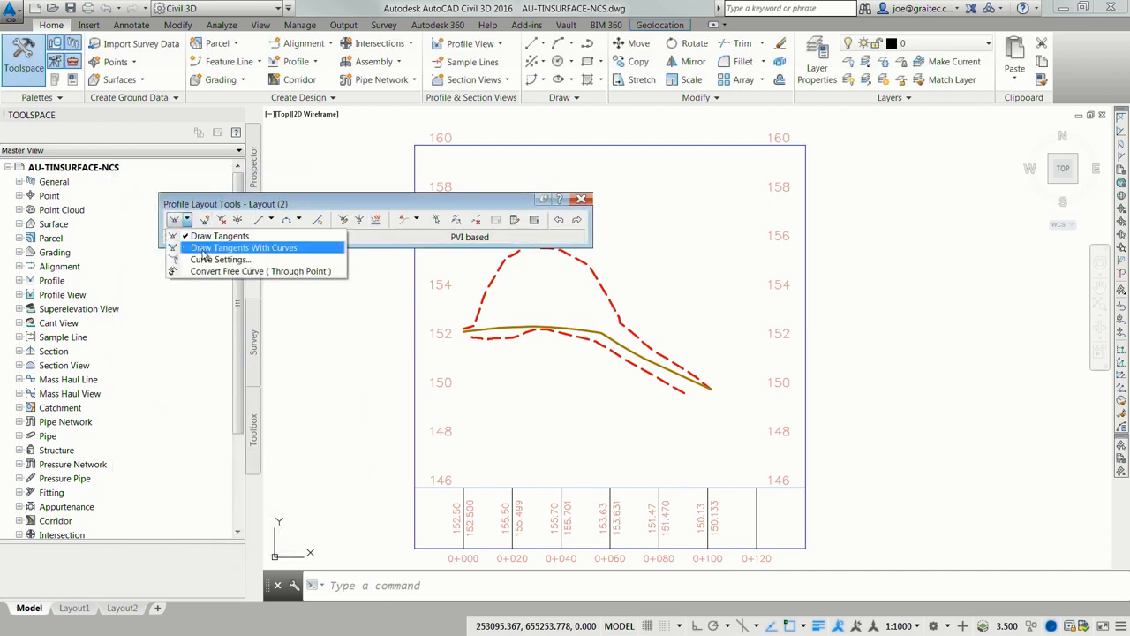
pyautogui.click(203, 250)
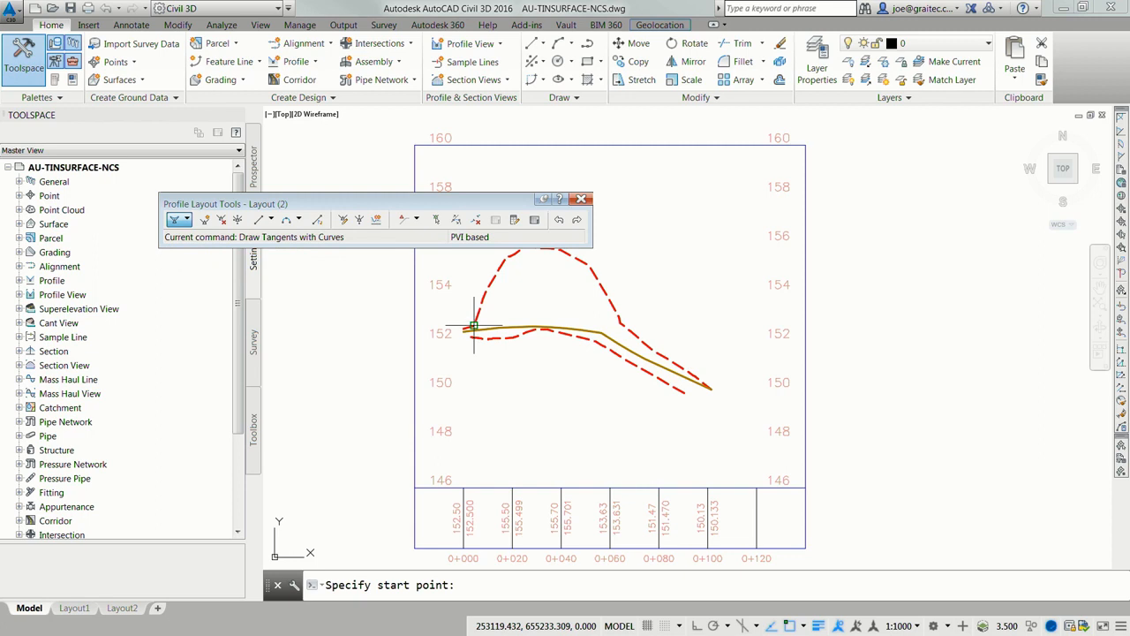
pyautogui.scroll(4, 468, 327)
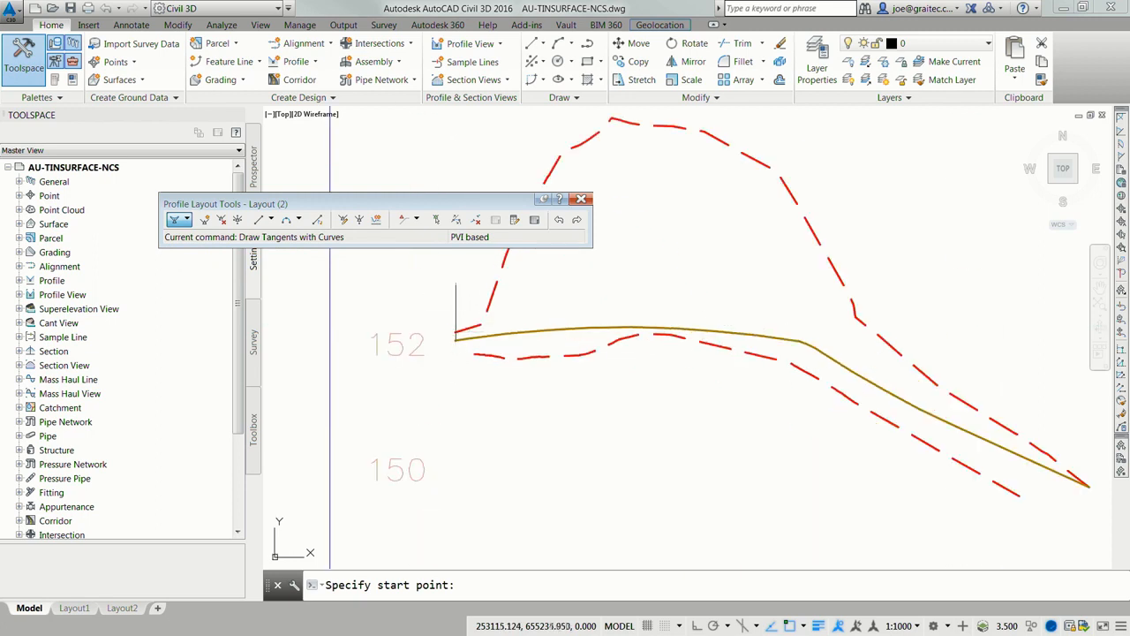
pyautogui.click(454, 313)
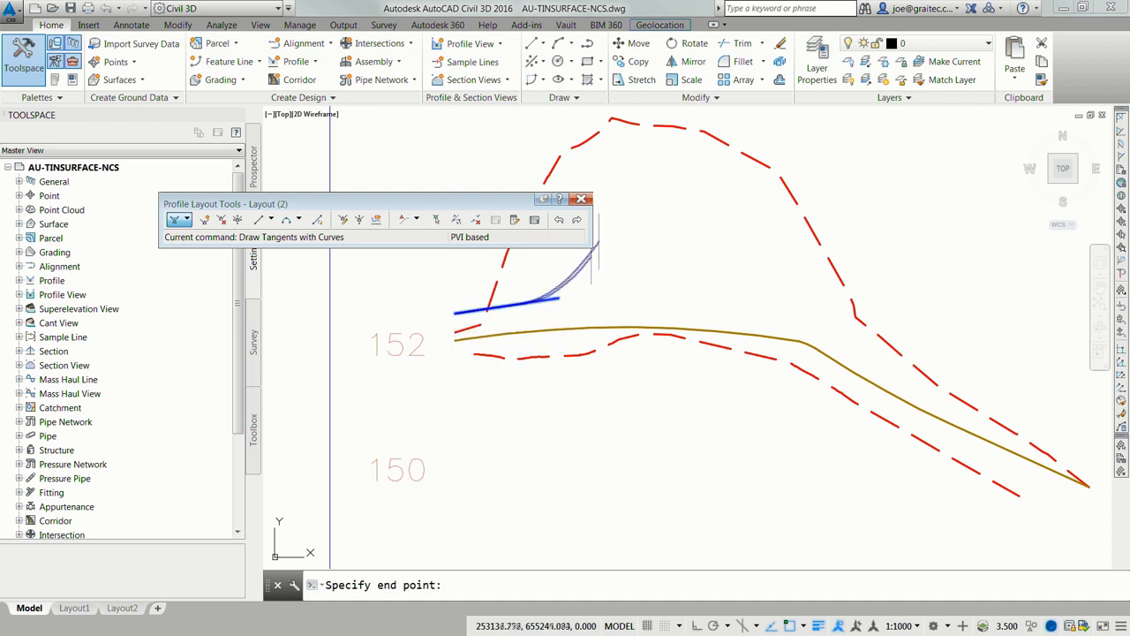
pyautogui.moveTo(641, 147); pyautogui.dragTo(577, 415, button='middle')
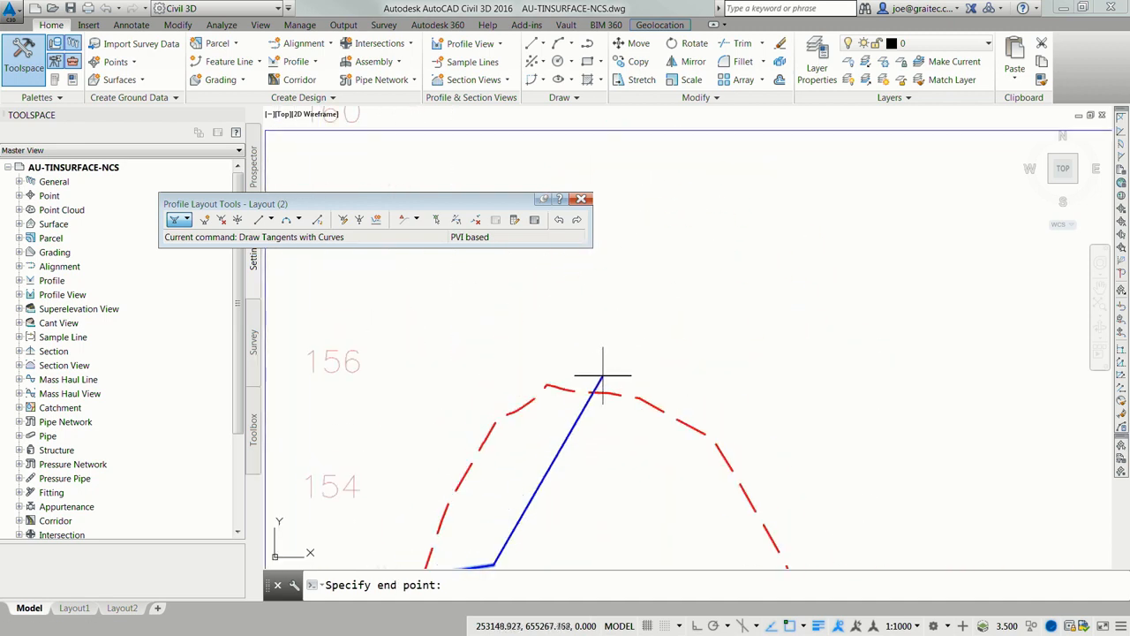
pyautogui.click(639, 250)
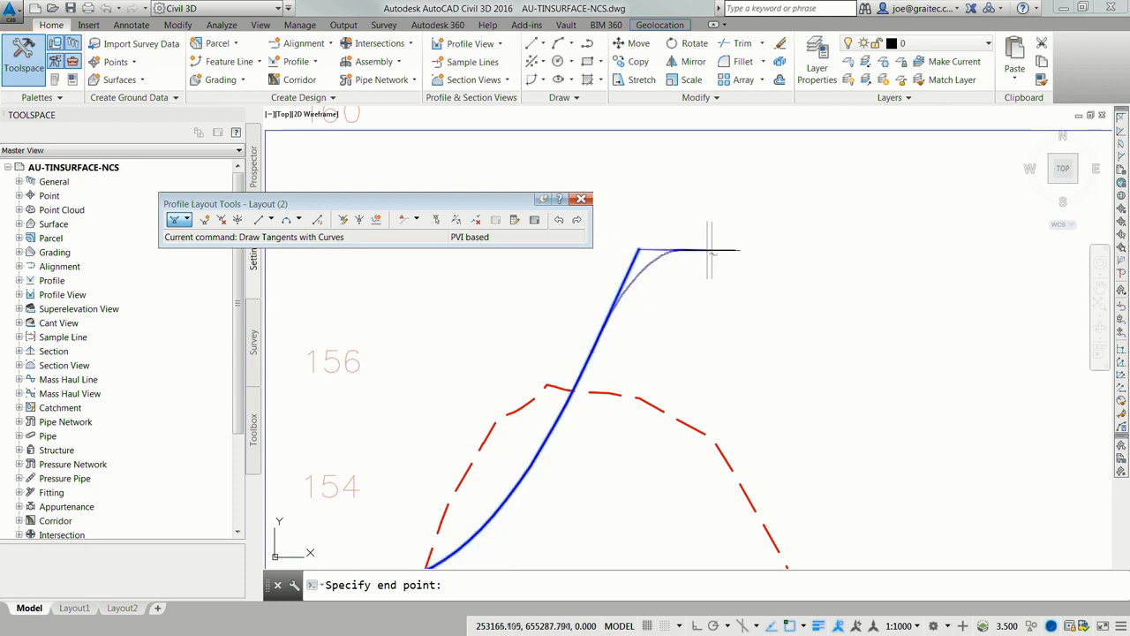
pyautogui.click(762, 254)
pyautogui.click(832, 459)
# Continue the curved tangents down to a point directly above the ground line's end, finish the profile and close the layout tools.
pyautogui.moveTo(833, 458); pyautogui.dragTo(615, 321, button='middle')
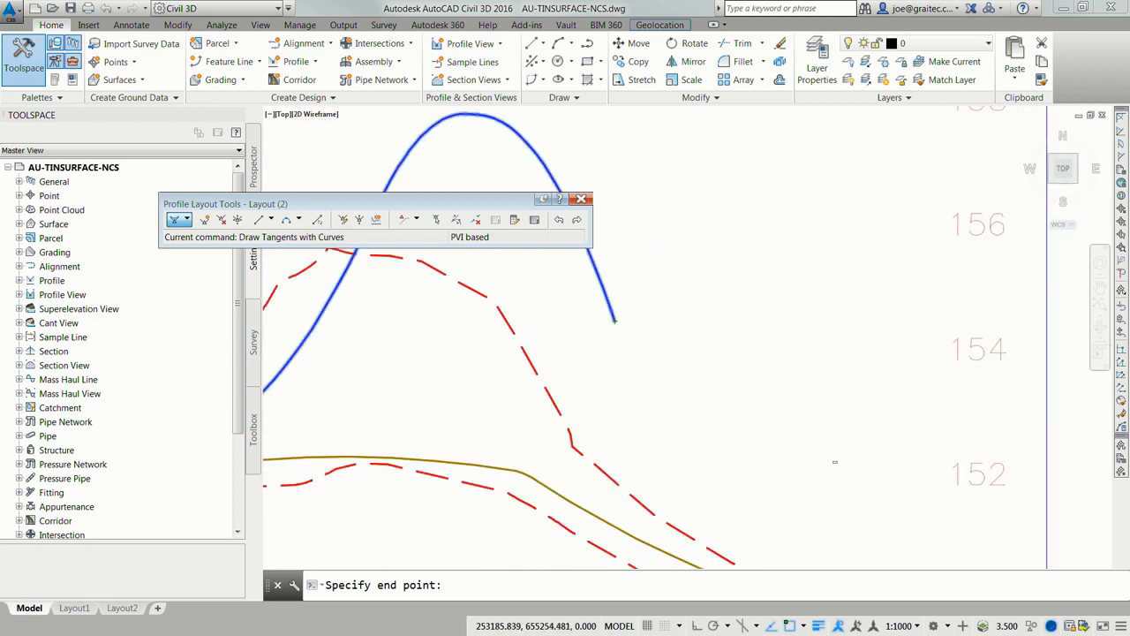
pyautogui.click(668, 483)
pyautogui.moveTo(732, 497); pyautogui.dragTo(593, 397, button='middle')
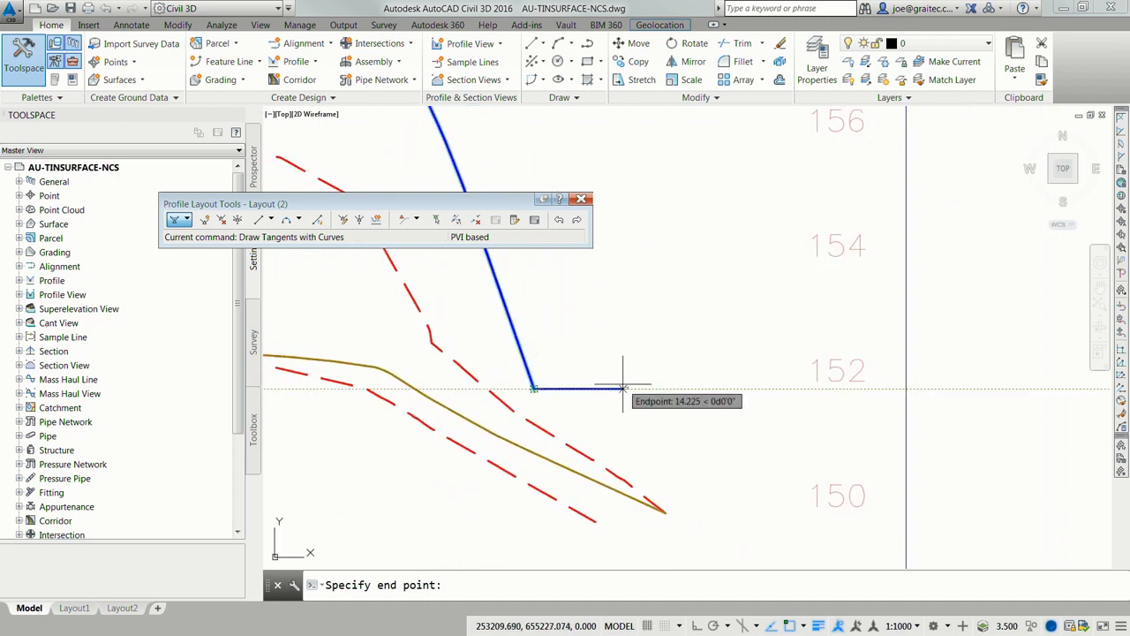
pyautogui.click(623, 388)
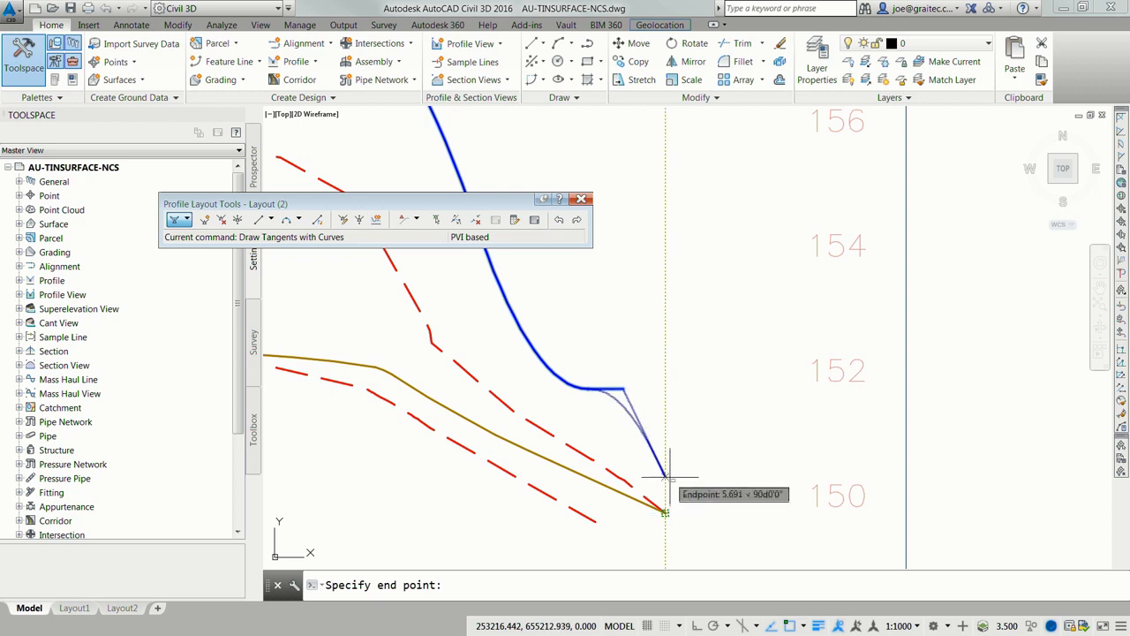
pyautogui.click(668, 477)
pyautogui.press('Return')
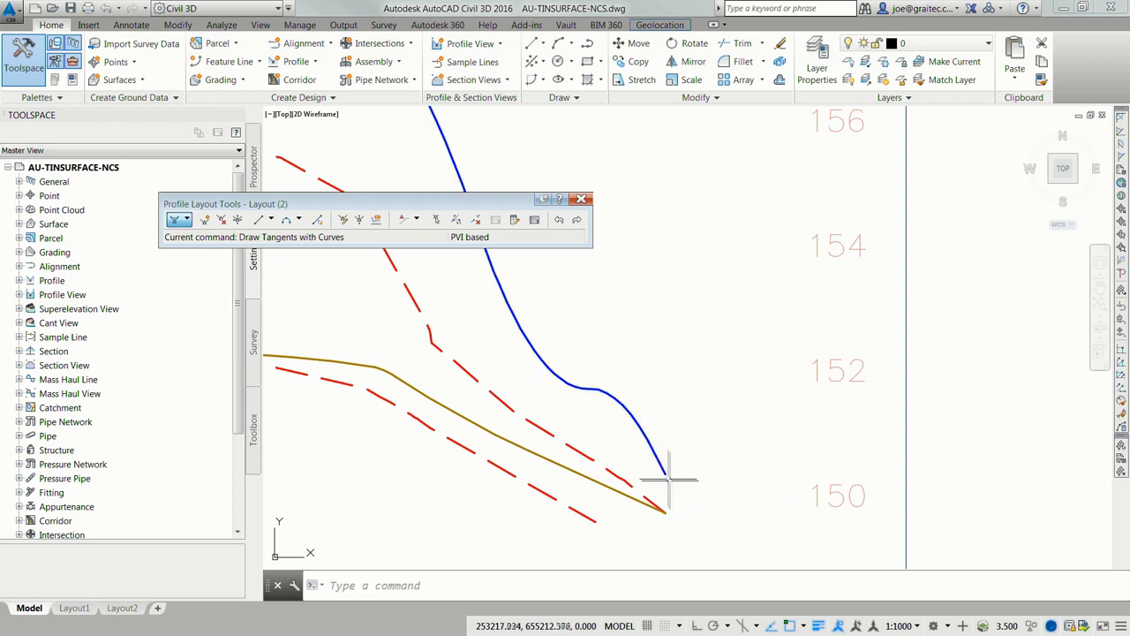
pyautogui.scroll(-3, 622, 461)
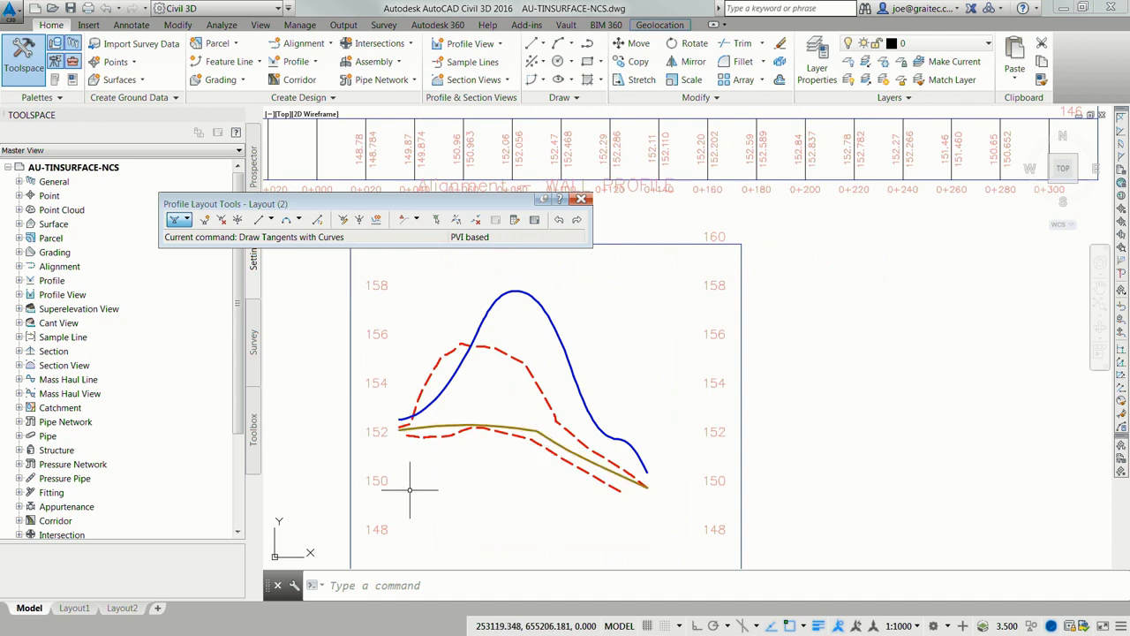
pyautogui.click(583, 199)
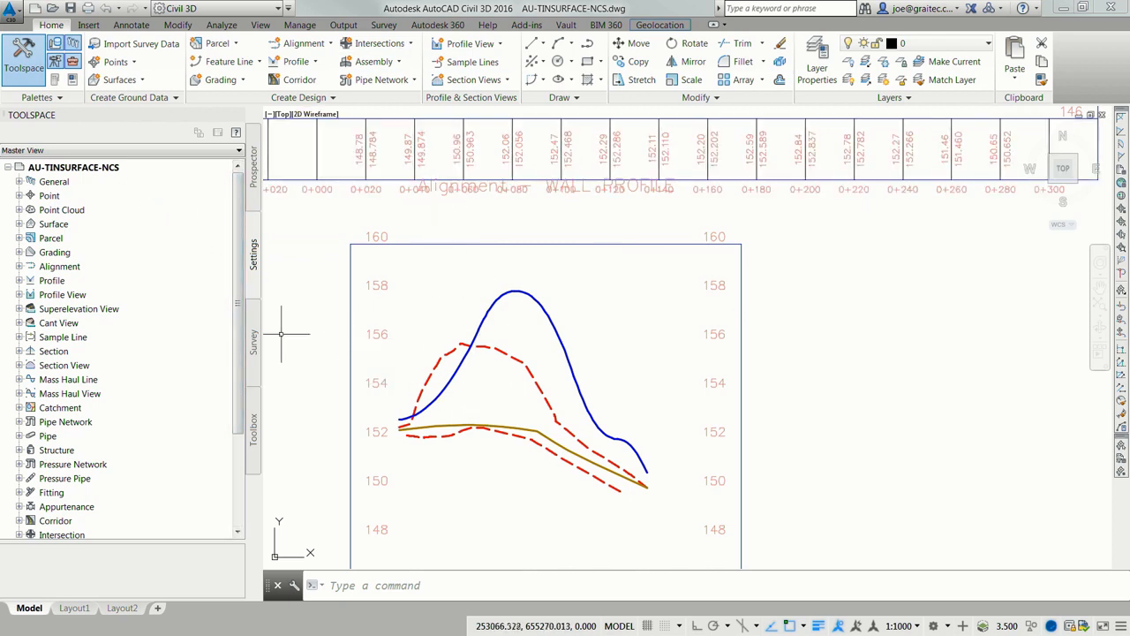
# Create an assembly named "wall" of type Other with the Basic style and All Codes, placed in empty space beside the wall's profile view.
pyautogui.moveTo(291, 331); pyautogui.dragTo(528, 329, button='middle')
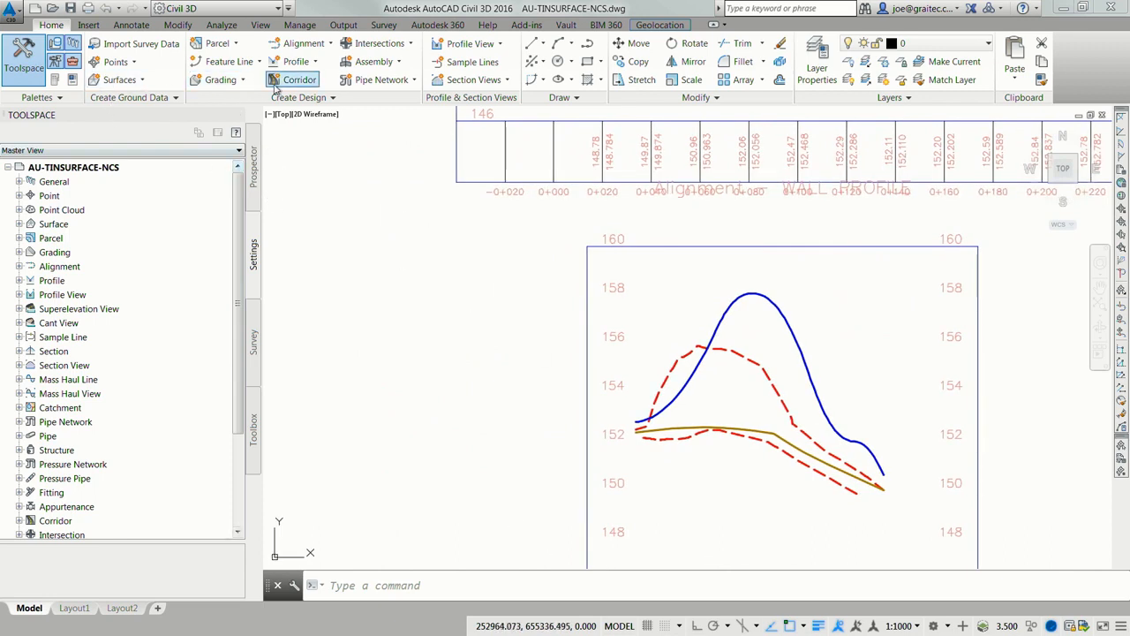
pyautogui.click(374, 61)
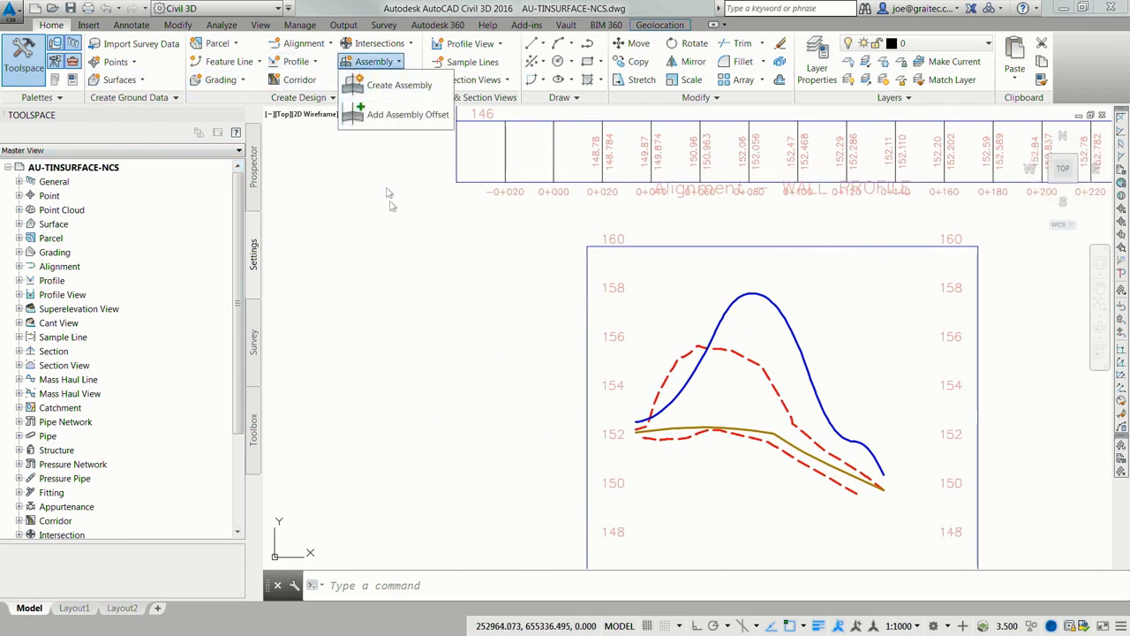
pyautogui.click(385, 87)
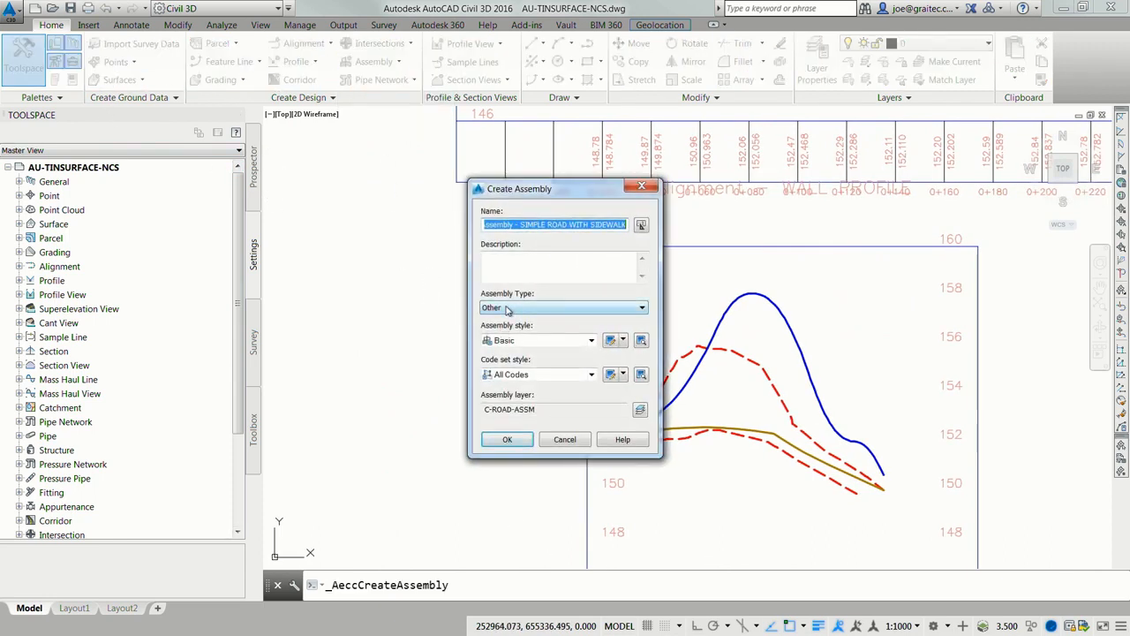
pyautogui.write('wall')
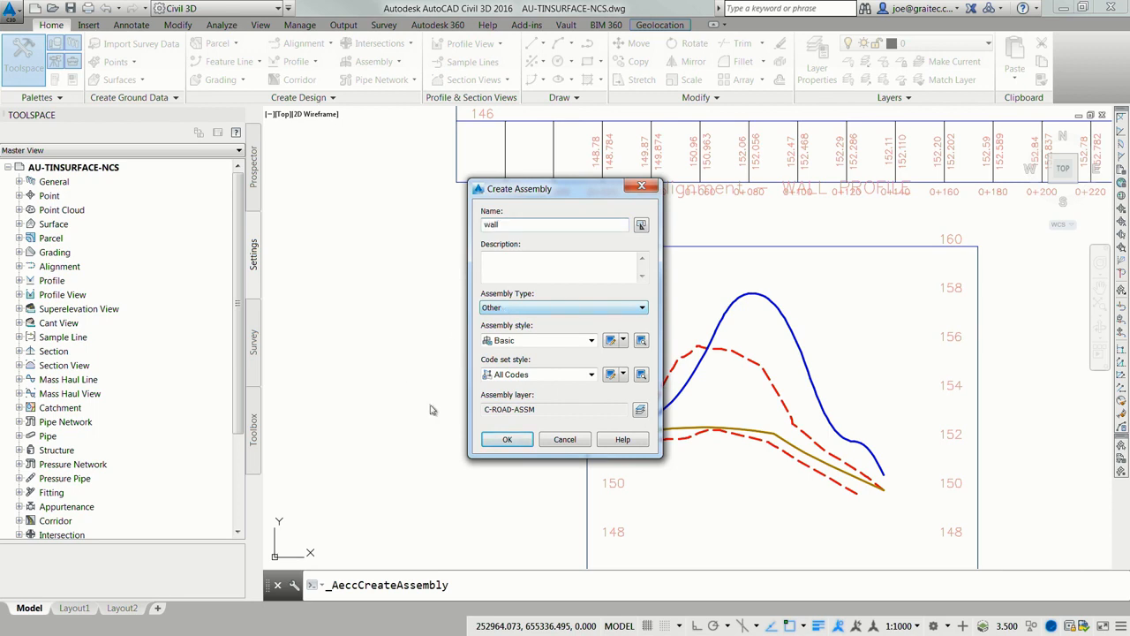
pyautogui.click(508, 440)
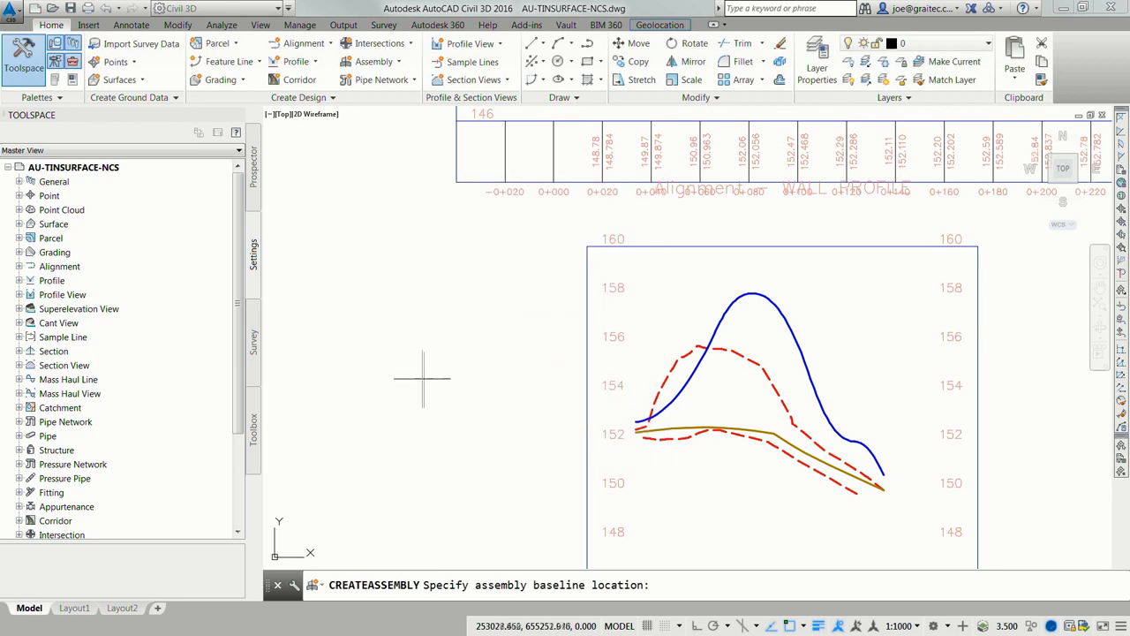
pyautogui.click(416, 379)
# Attach the generic LotGrade subassembly to the right of the wall assembly's baseline and LinkSlopeAndVerticalDeflection to its left.
pyautogui.moveTo(718, 346); pyautogui.dragTo(667, 384, button='middle')
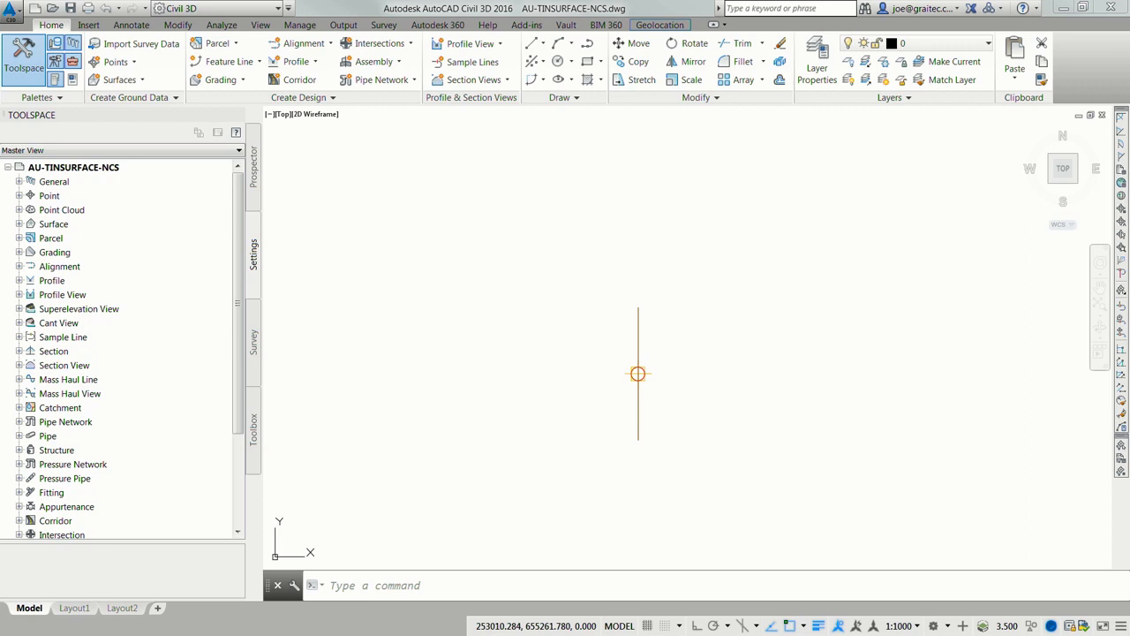
pyautogui.moveTo(306, 141); pyautogui.dragTo(393, 284)
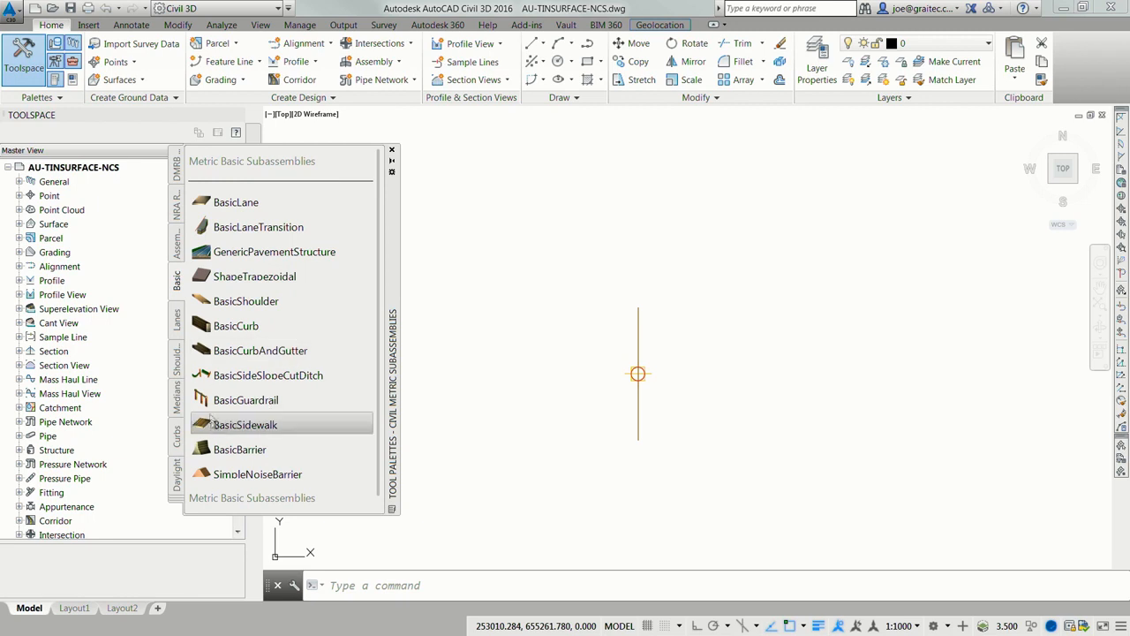
pyautogui.click(179, 503)
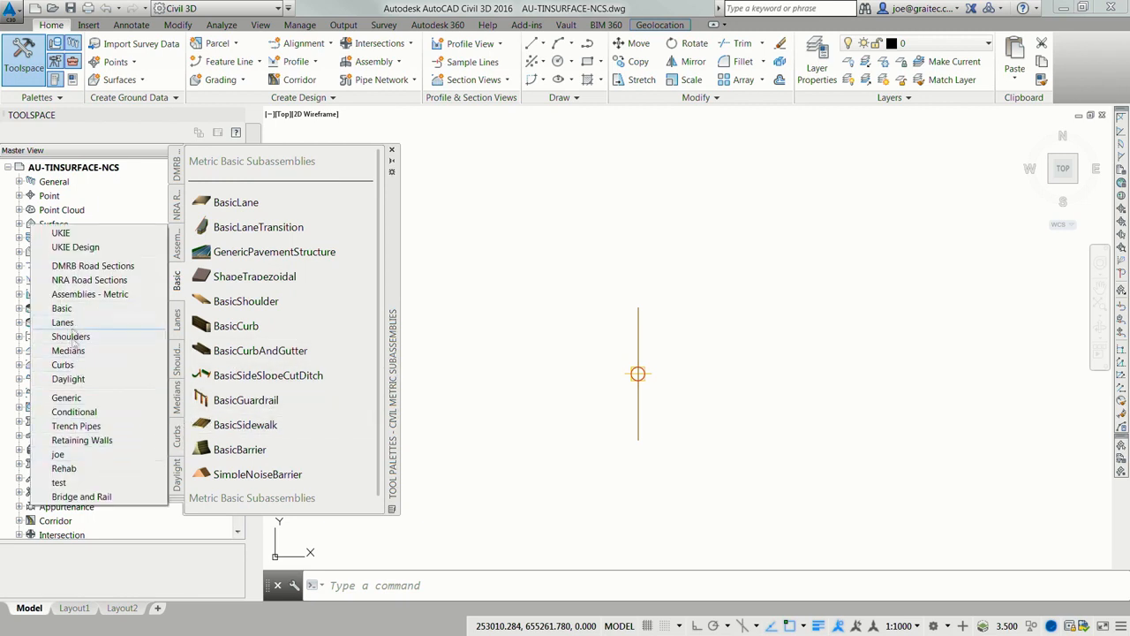
pyautogui.click(67, 399)
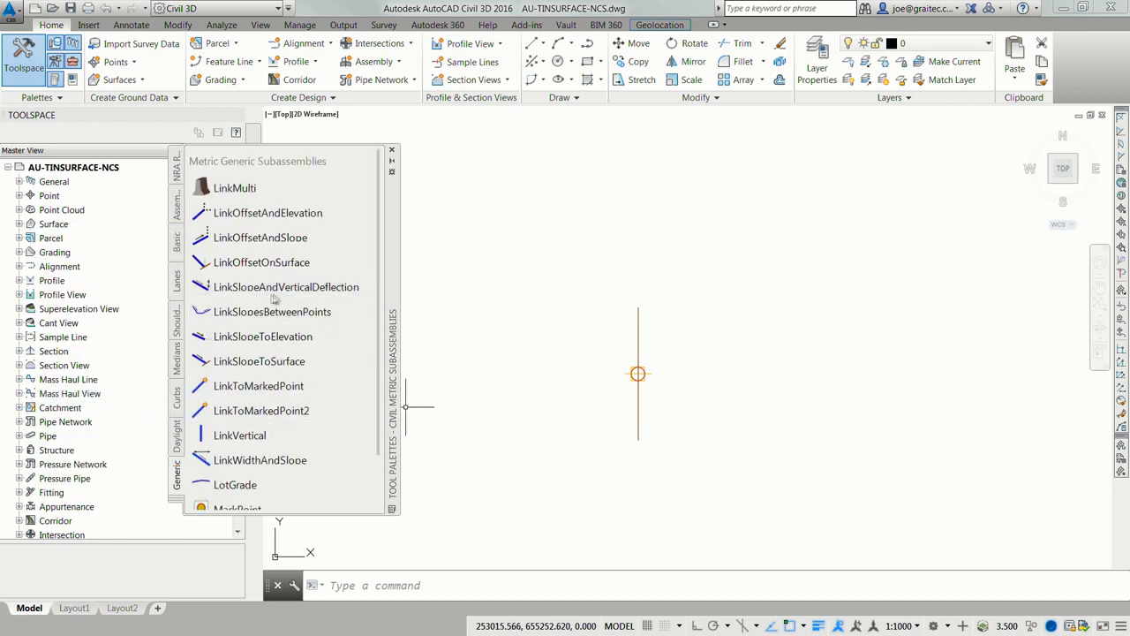
pyautogui.click(243, 487)
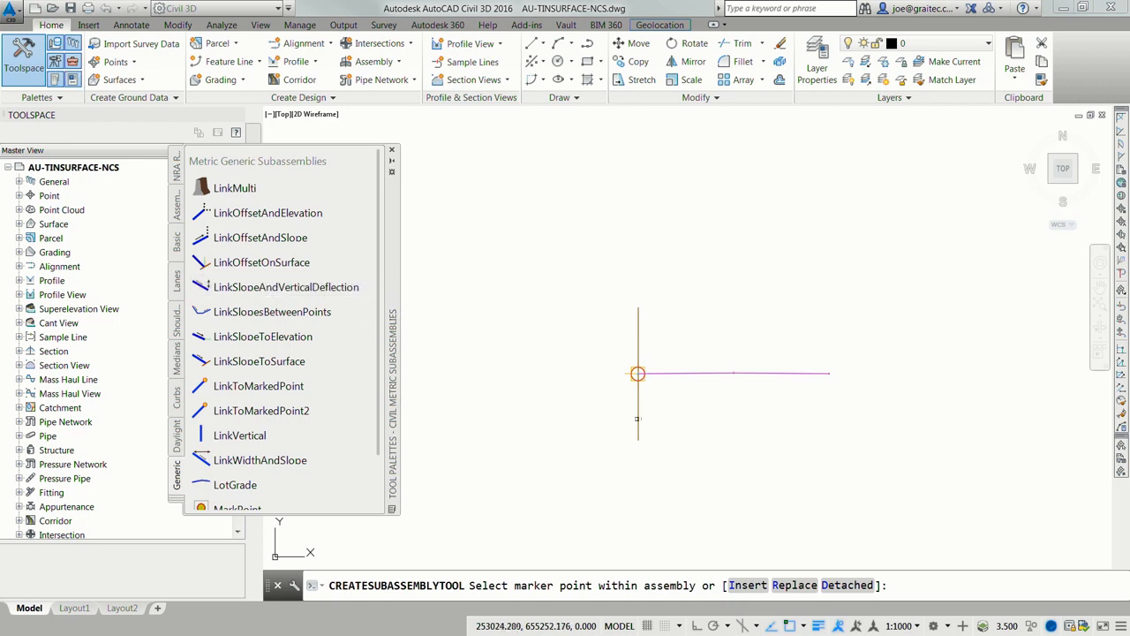
pyautogui.click(636, 374)
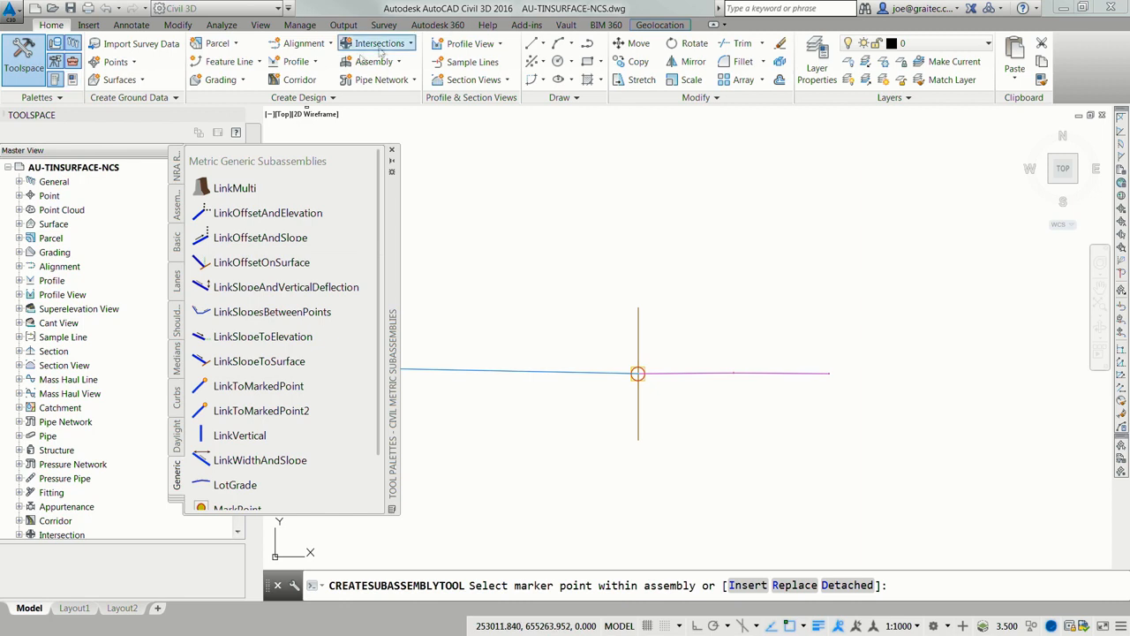
pyautogui.press('Escape')
# Set the wall assembly's left LinkSlopeAndVerticalDeflection subassembly to a 9800% slope and a 10 m vertical deflection.
pyautogui.scroll(-5, 583, 388)
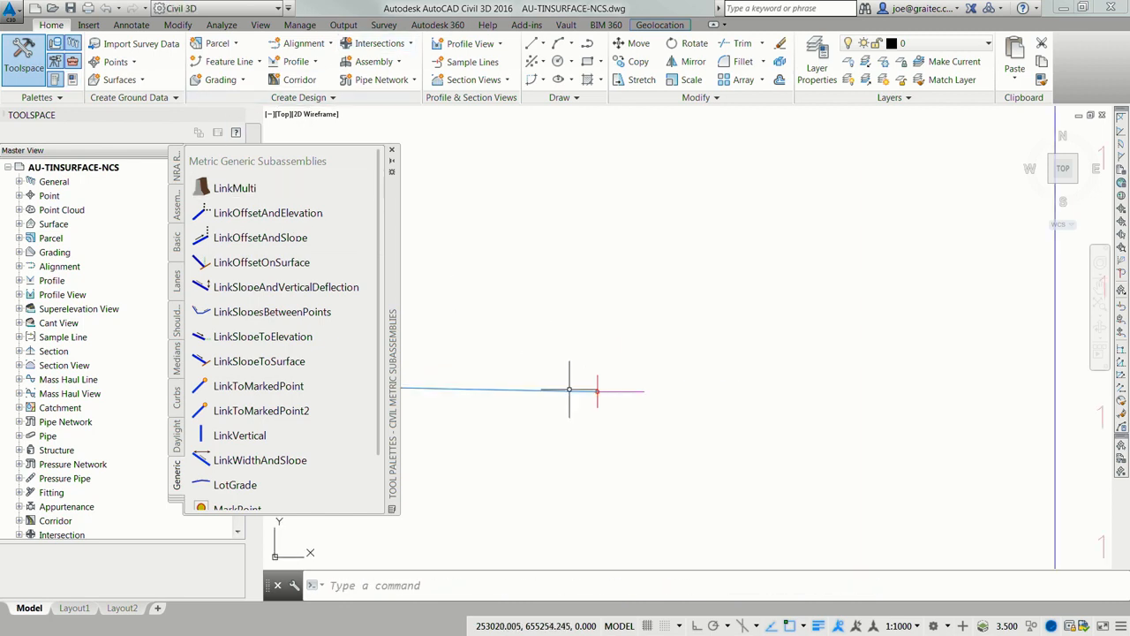
pyautogui.rightClick(569, 392)
pyautogui.press('Escape')
pyautogui.click(569, 391)
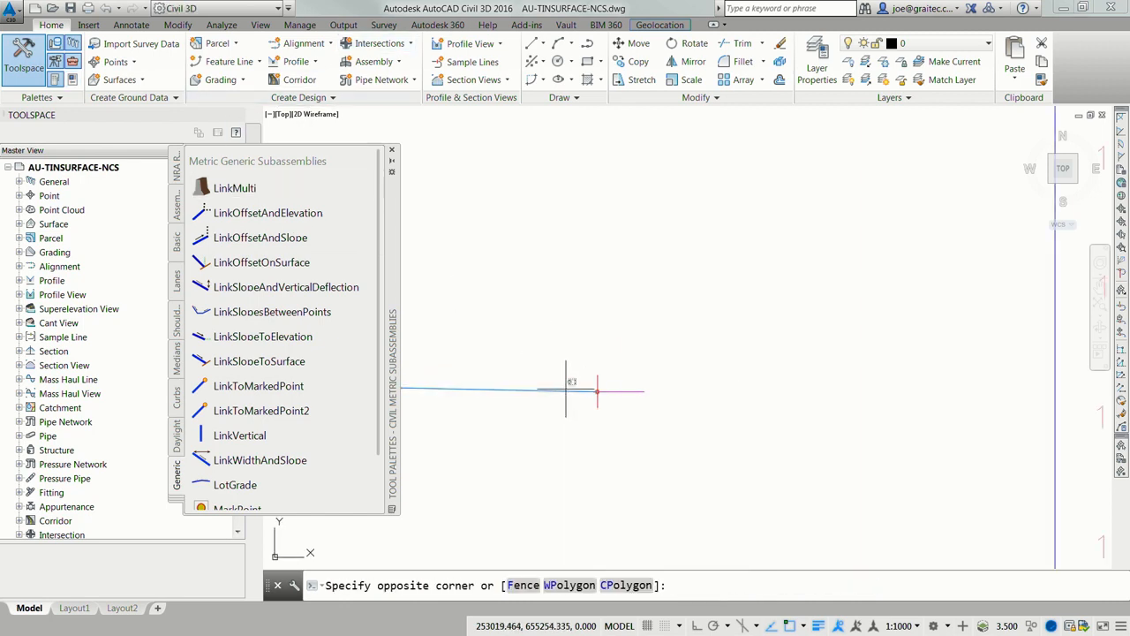
pyautogui.click(575, 383)
pyautogui.rightClick(566, 397)
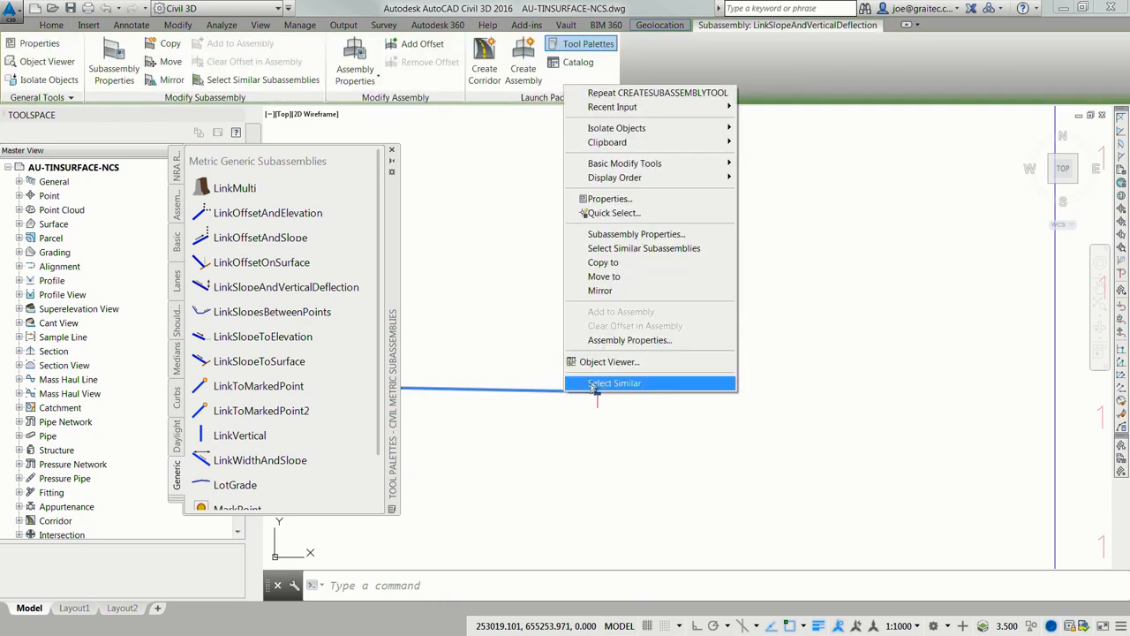
pyautogui.press('Escape')
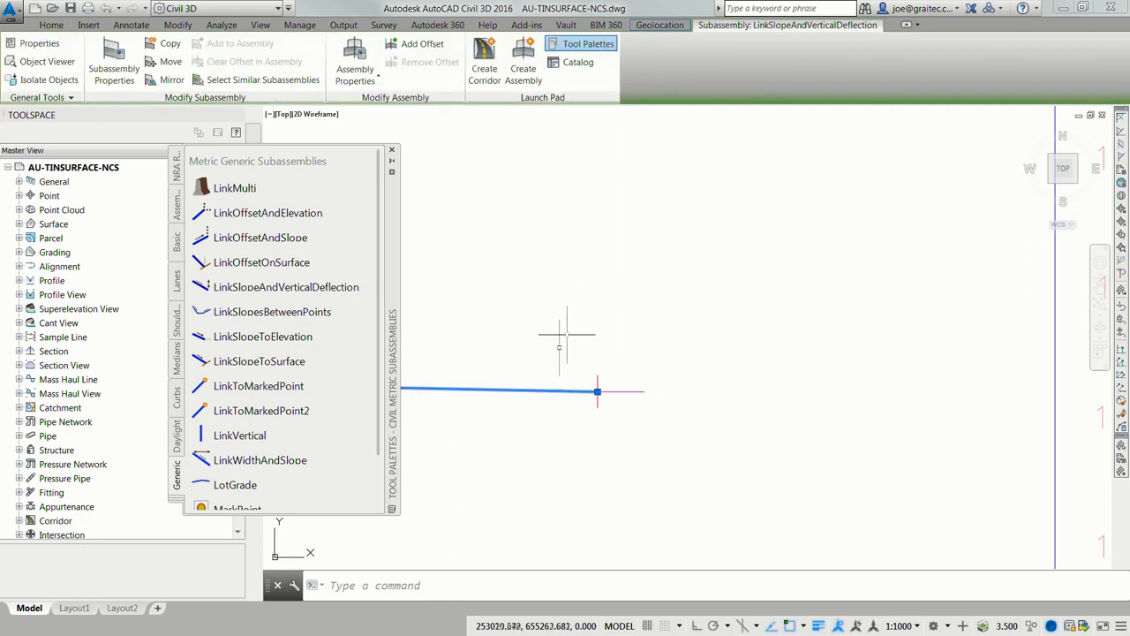
pyautogui.rightClick(543, 391)
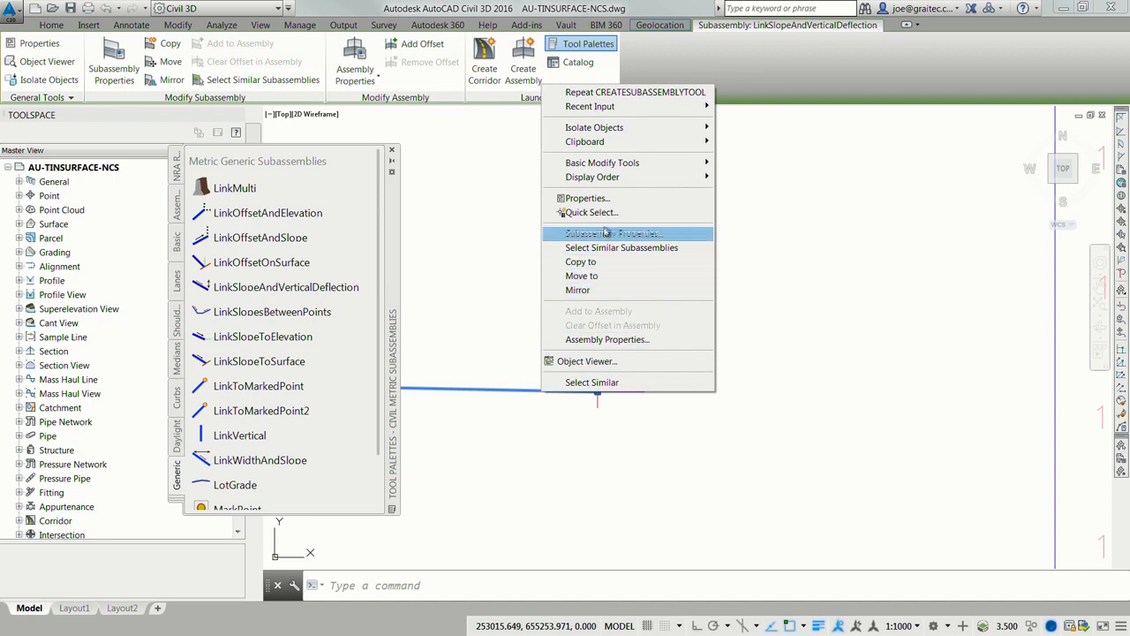
pyautogui.click(606, 198)
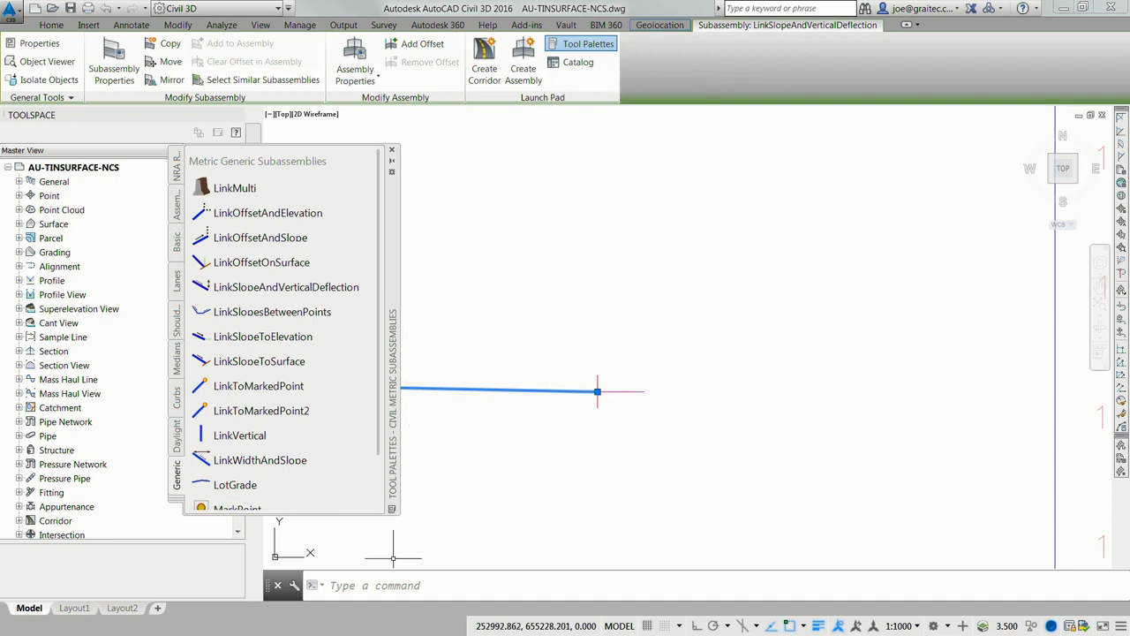
pyautogui.moveTo(521, 389); pyautogui.dragTo(780, 374)
pyautogui.scroll(-5, 780, 370)
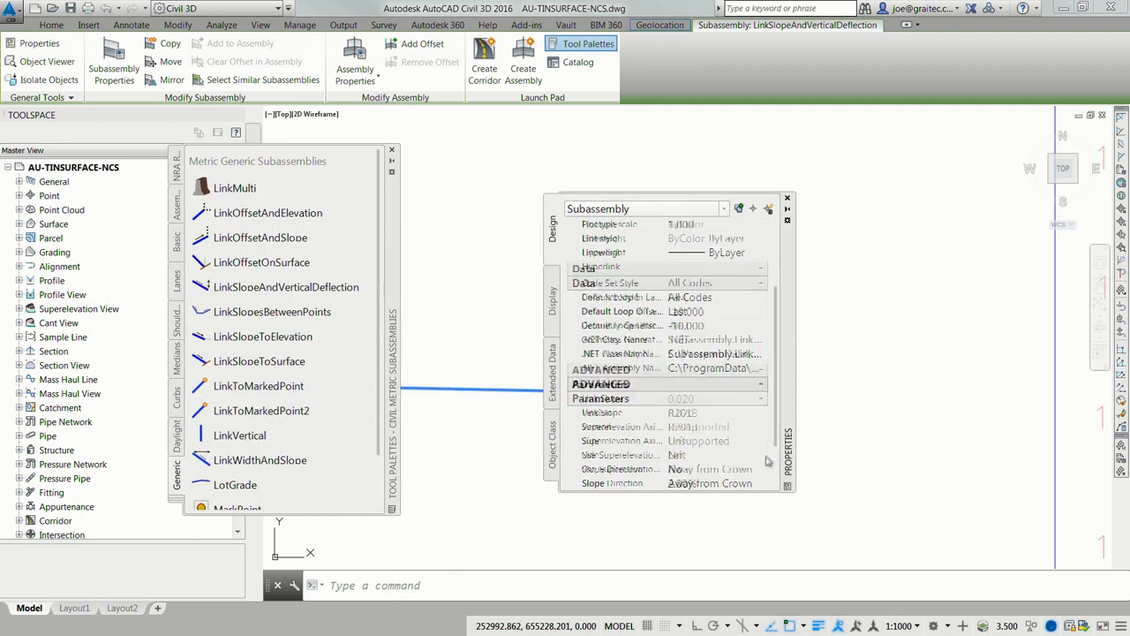
pyautogui.click(712, 441)
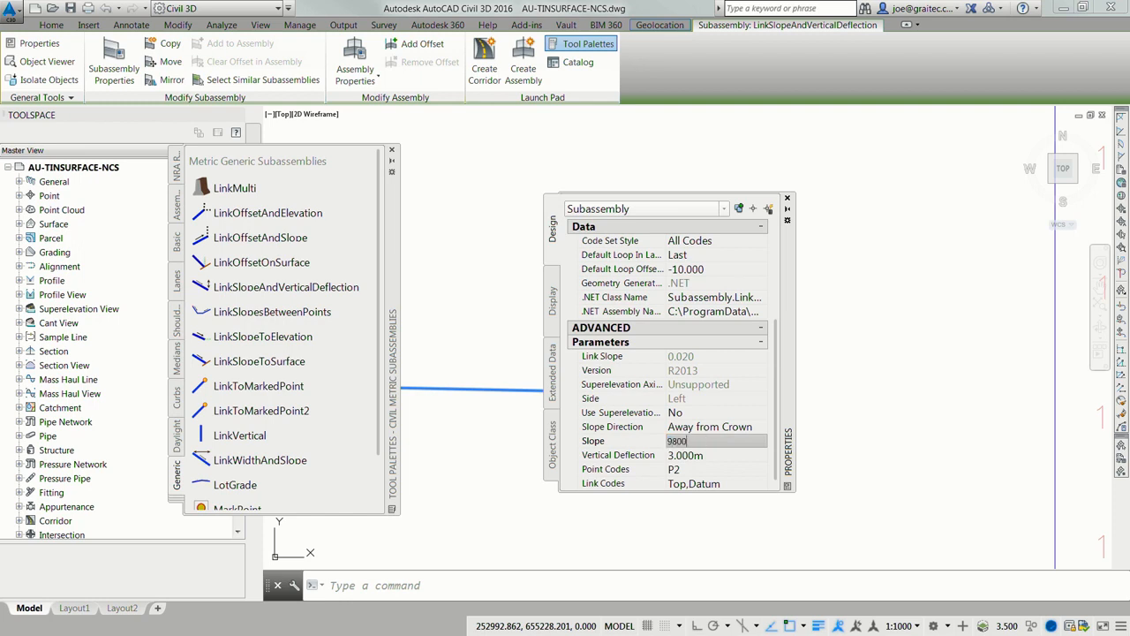
pyautogui.click(708, 455)
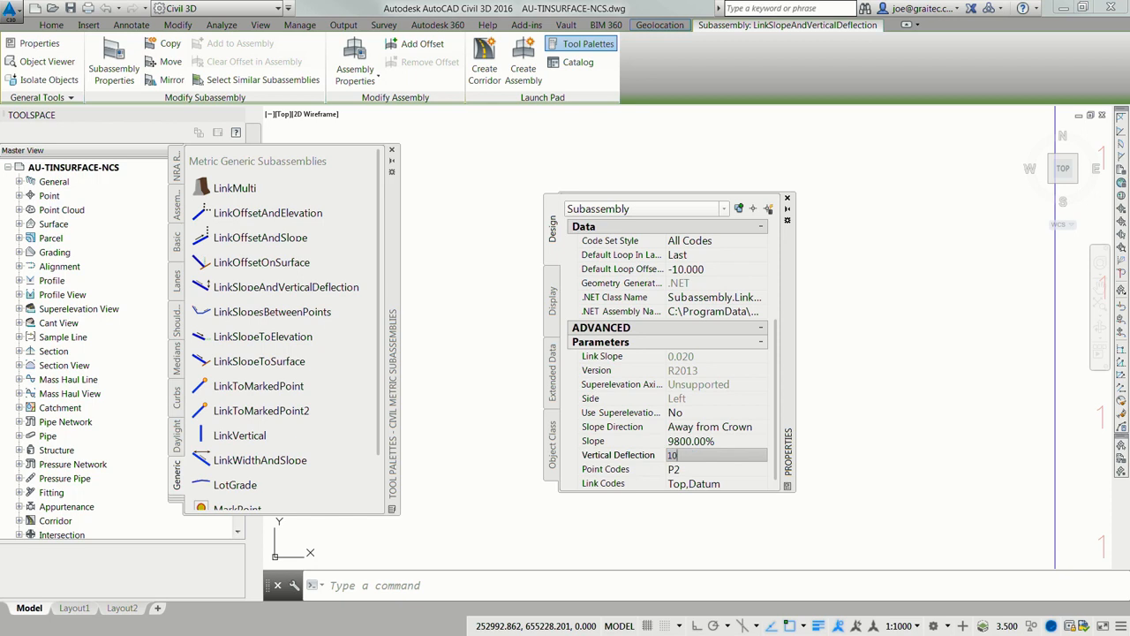
pyautogui.click(698, 469)
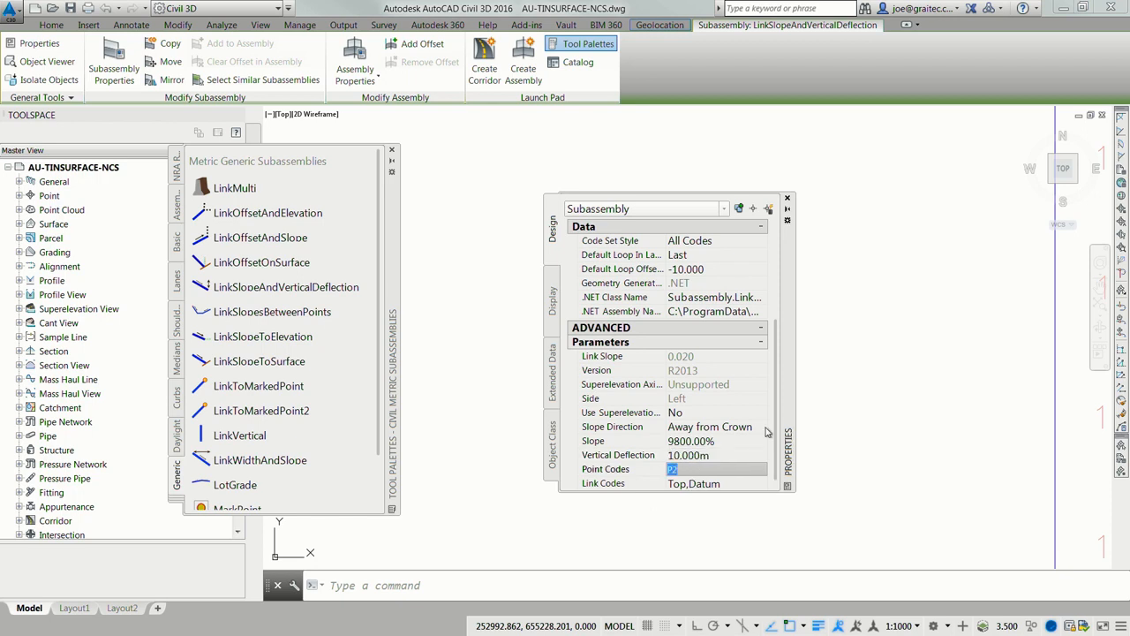
pyautogui.moveTo(788, 416); pyautogui.dragTo(967, 484)
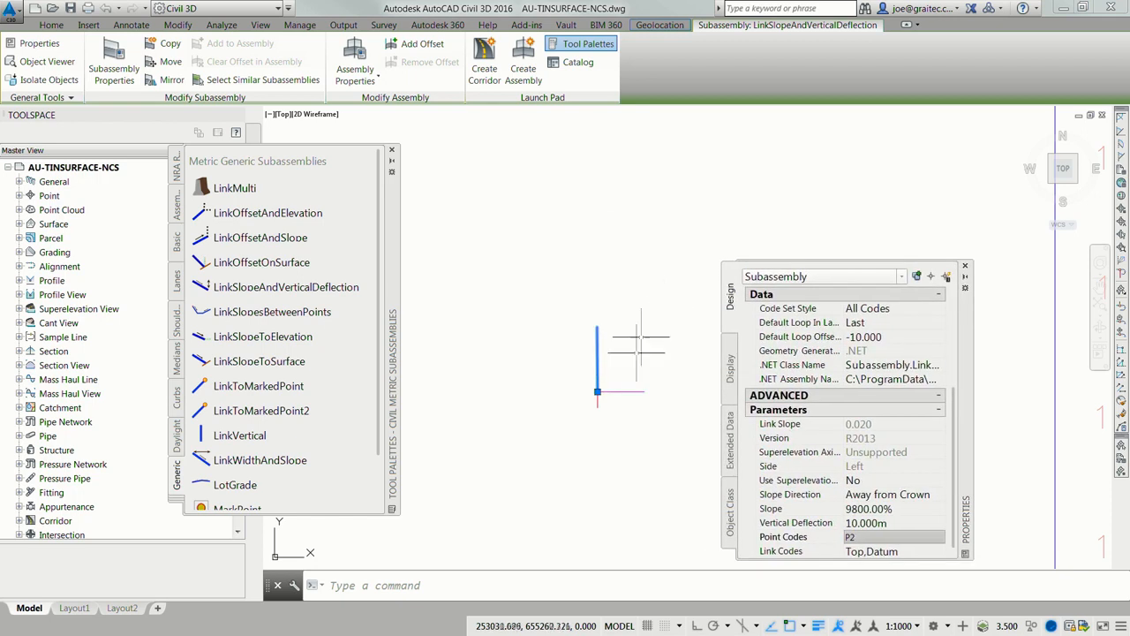
pyautogui.click(966, 267)
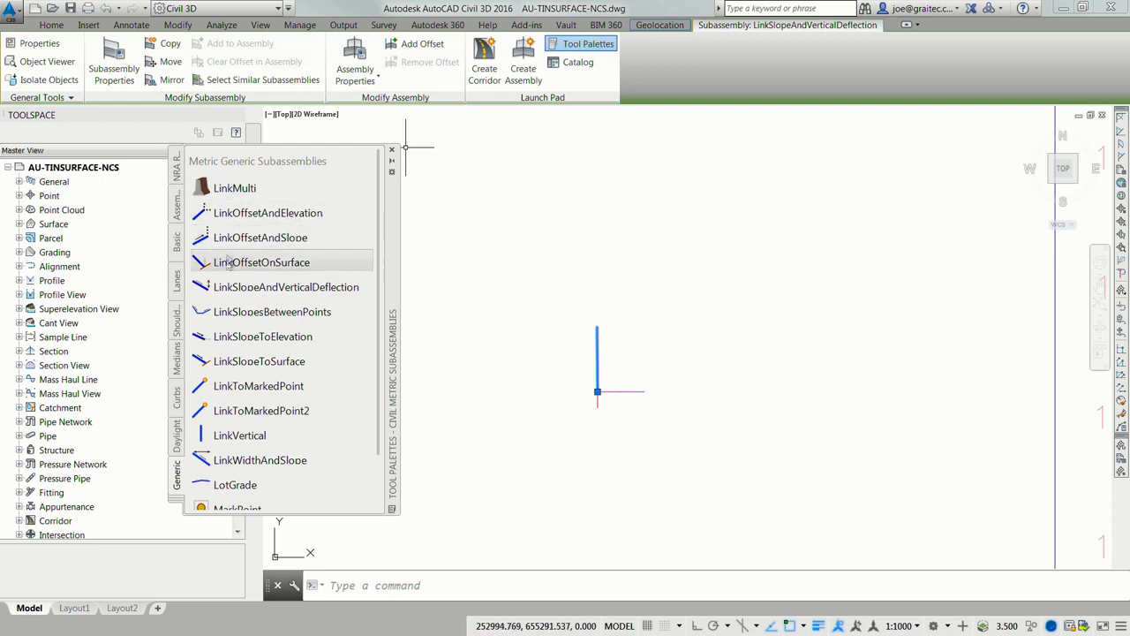
# Attach a left-side LinkWidthAndSlope subassembly, 0.5 m wide at 0% slope, to the top of the vertical wall link.
pyautogui.click(256, 460)
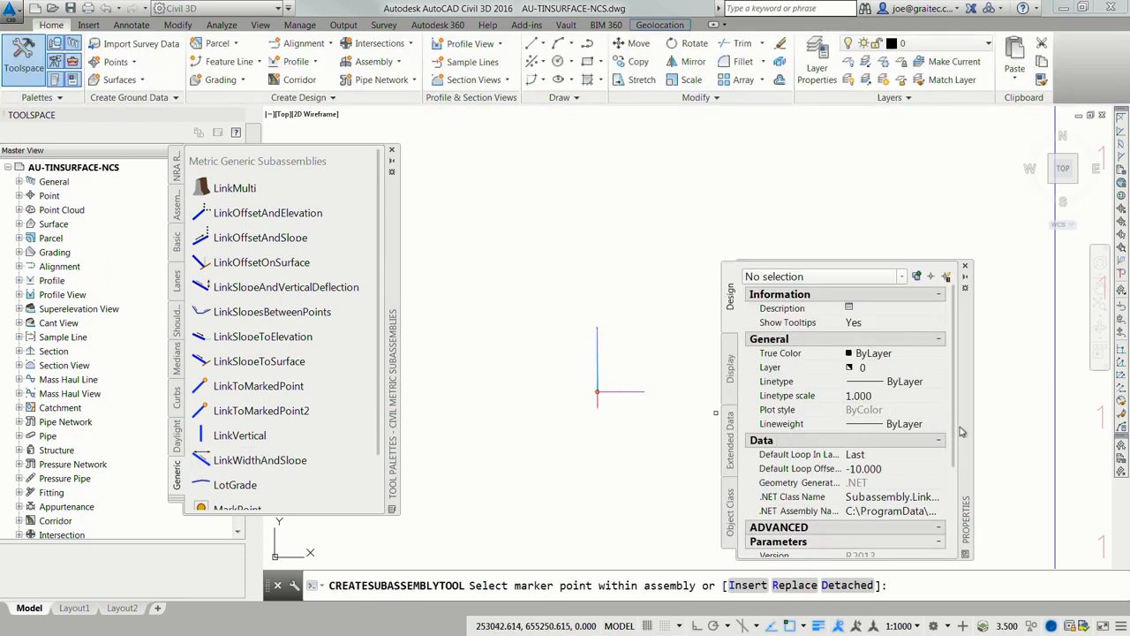
pyautogui.moveTo(969, 439); pyautogui.dragTo(801, 382)
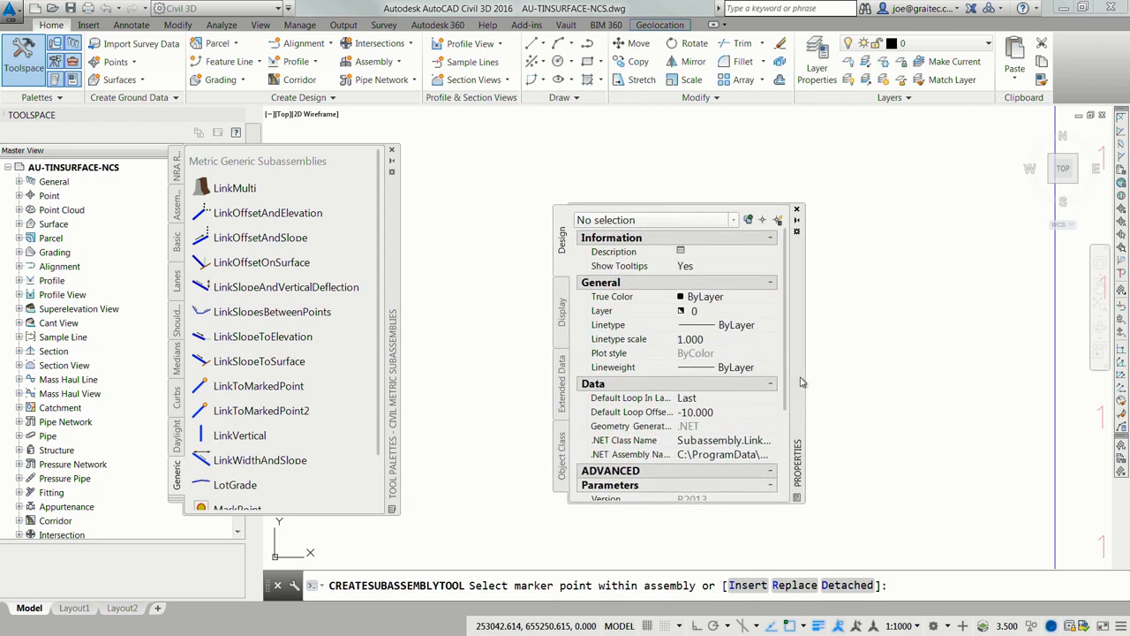
pyautogui.scroll(-3, 789, 397)
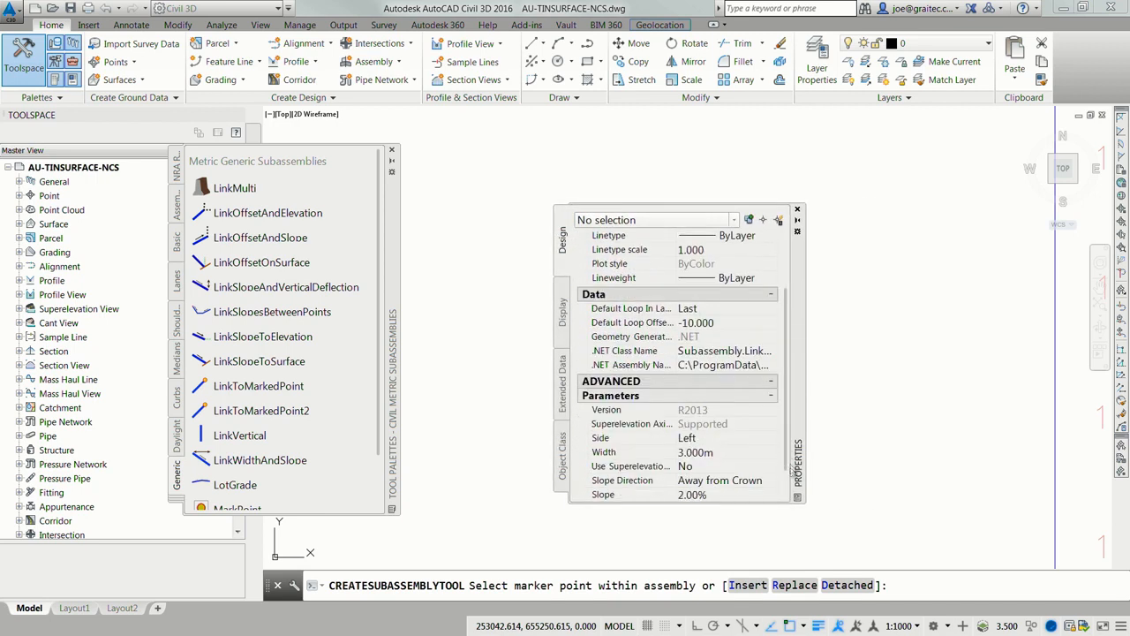
pyautogui.click(717, 397)
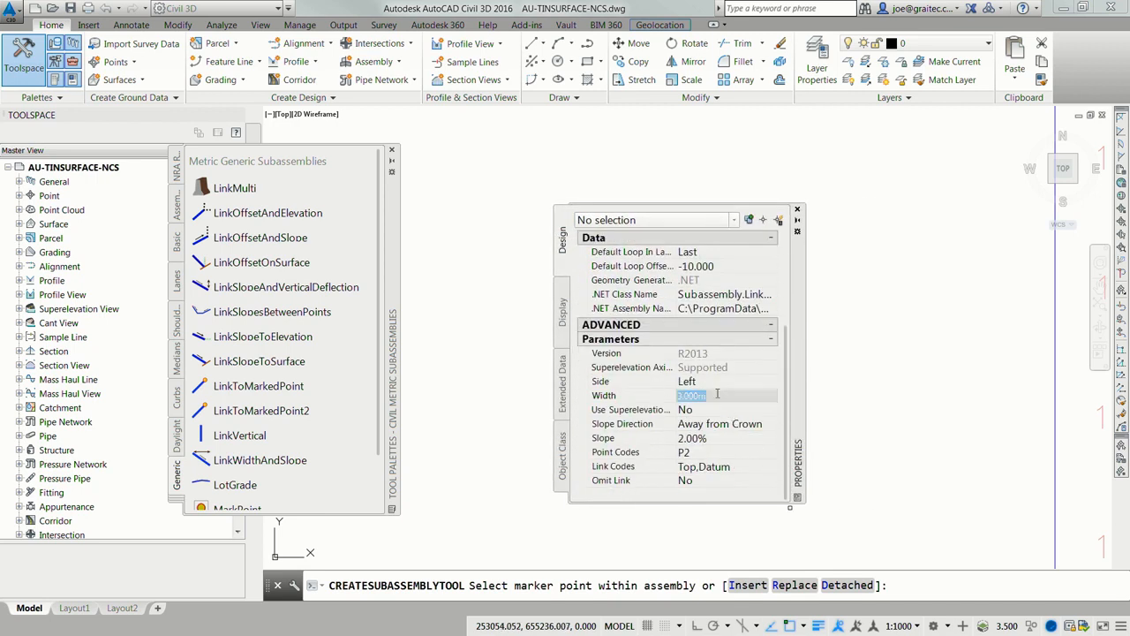
pyautogui.press('BackSpace')
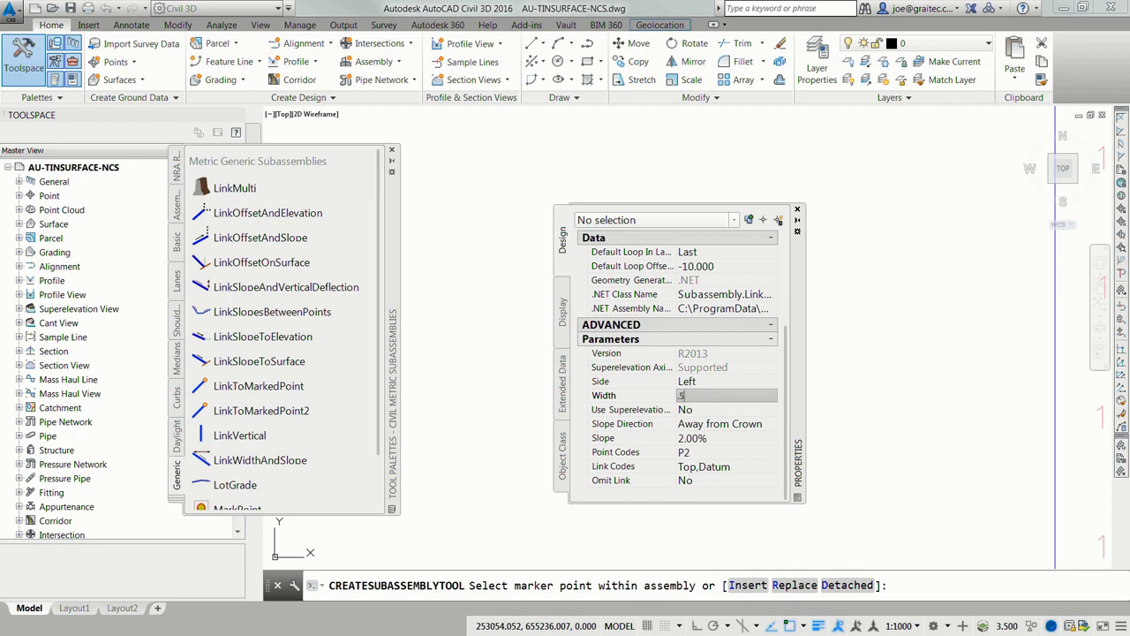
pyautogui.write('.5')
pyautogui.click(715, 438)
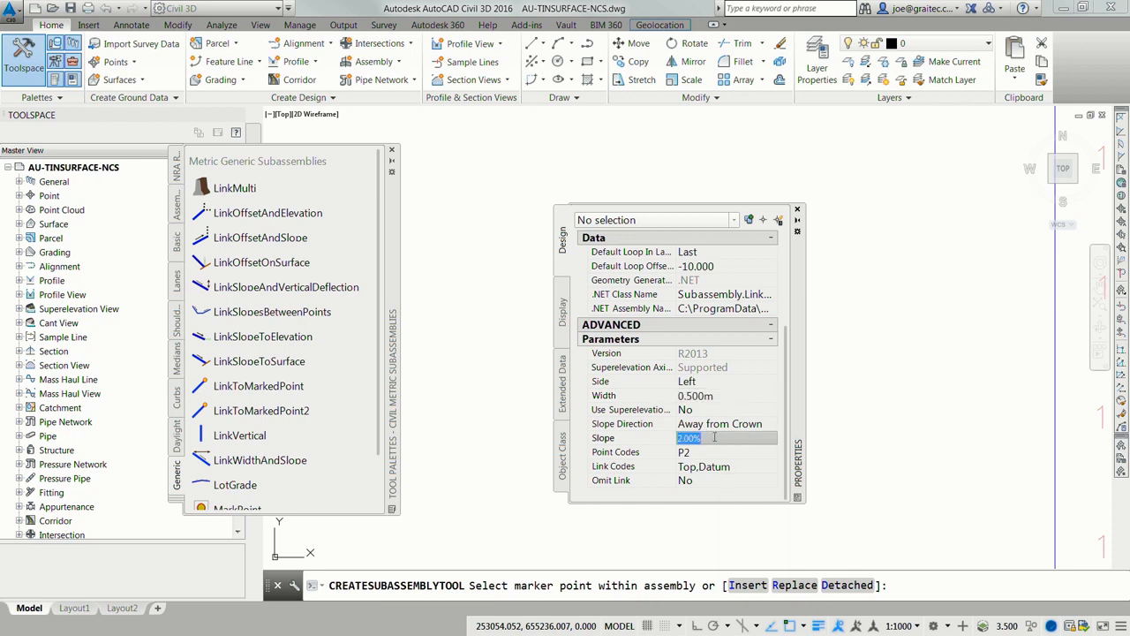
pyautogui.write('0')
pyautogui.click(717, 410)
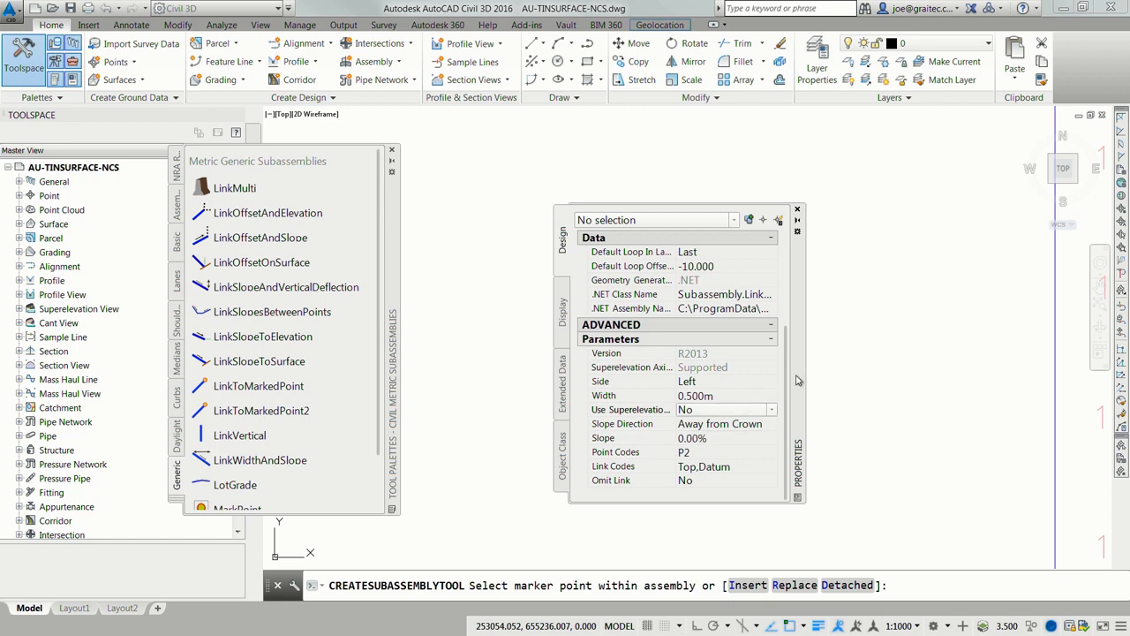
pyautogui.moveTo(798, 380); pyautogui.dragTo(939, 401)
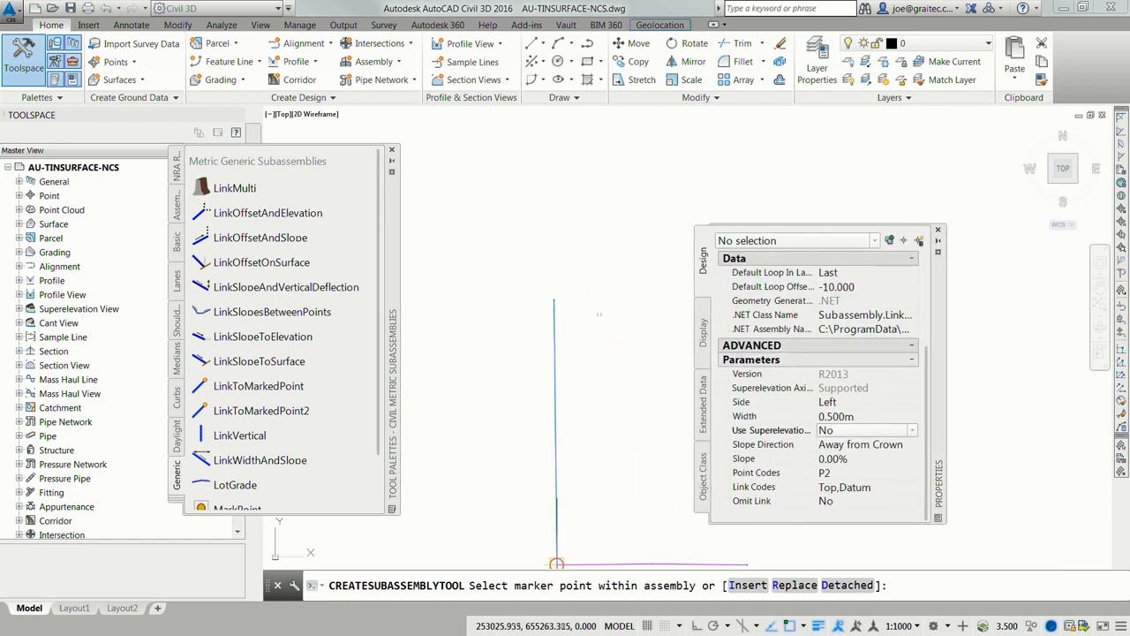
pyautogui.scroll(2, 599, 314)
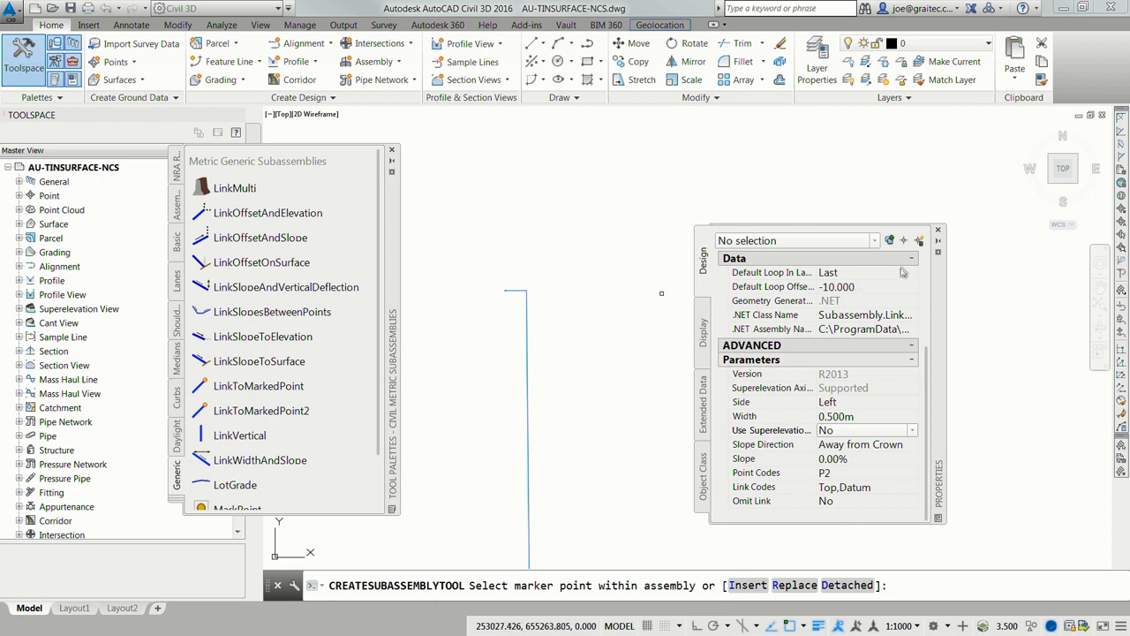
pyautogui.click(940, 230)
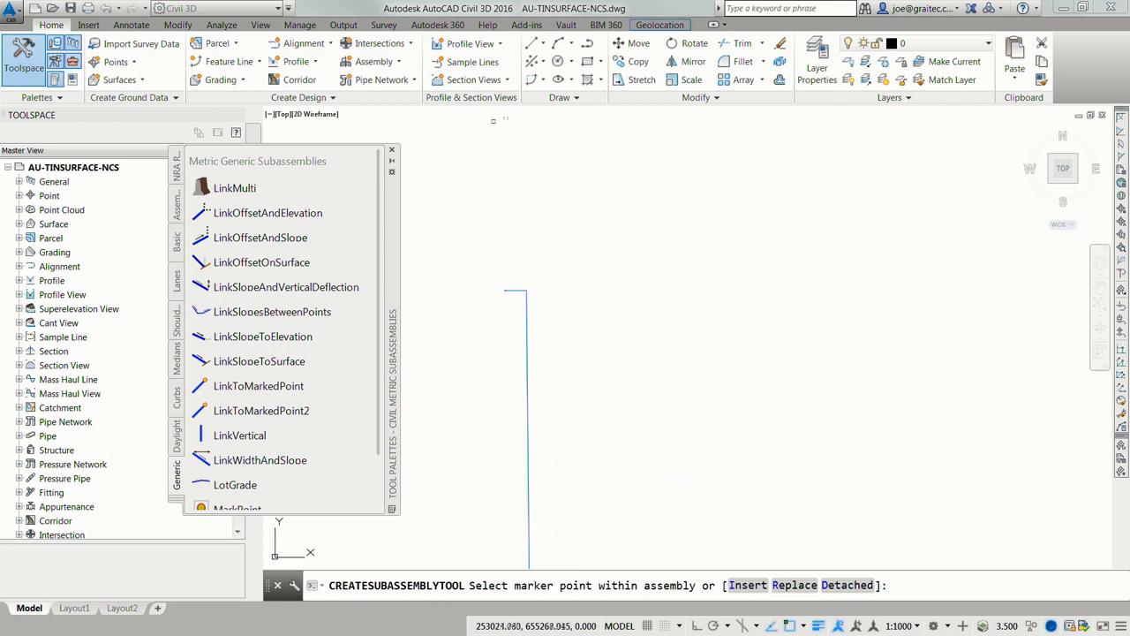
# Attach a left-side LinkSlopeAndVerticalDeflection with 9800% slope and -0.5 m vertical deflection to the outer end of the wall's horizontal top link.
pyautogui.click(232, 290)
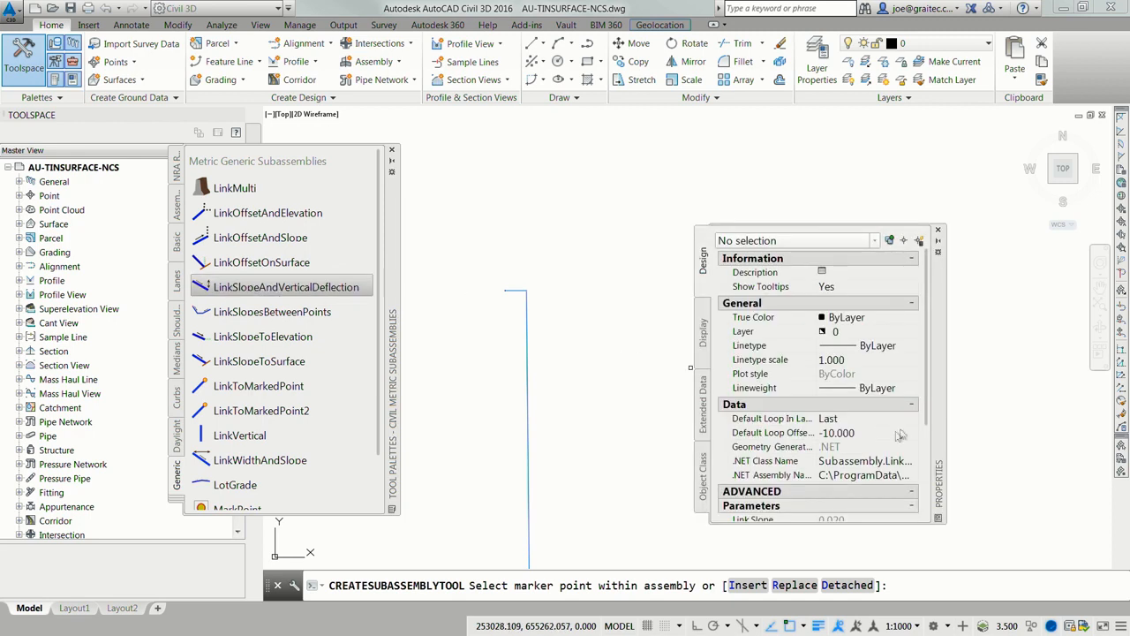
pyautogui.moveTo(929, 416); pyautogui.dragTo(939, 518)
pyautogui.click(869, 472)
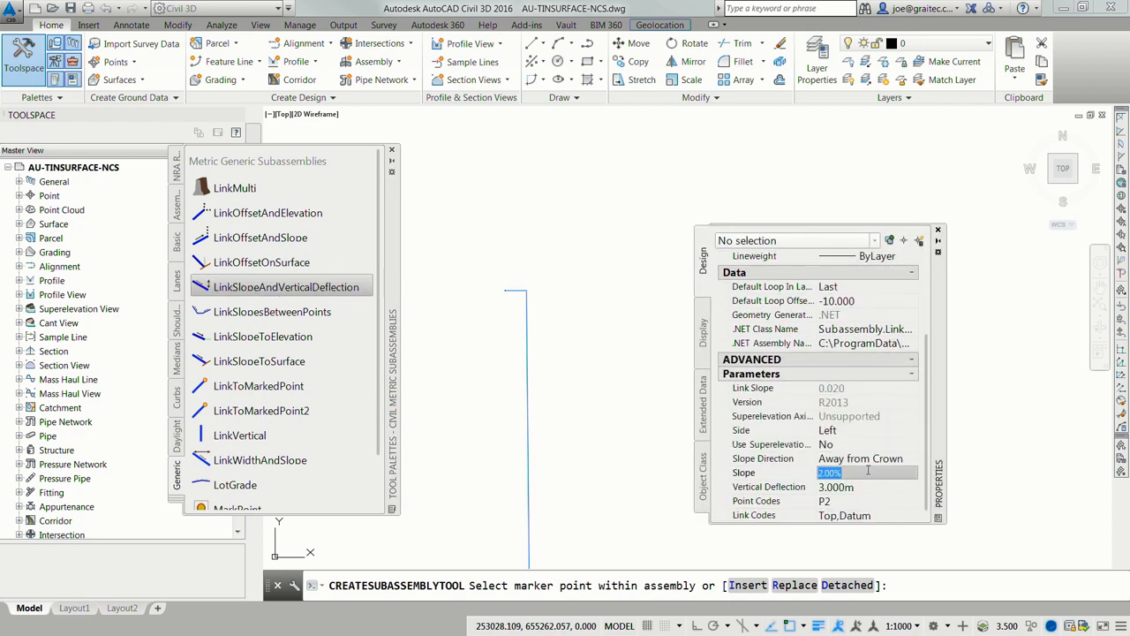
pyautogui.write('9800')
pyautogui.click(856, 487)
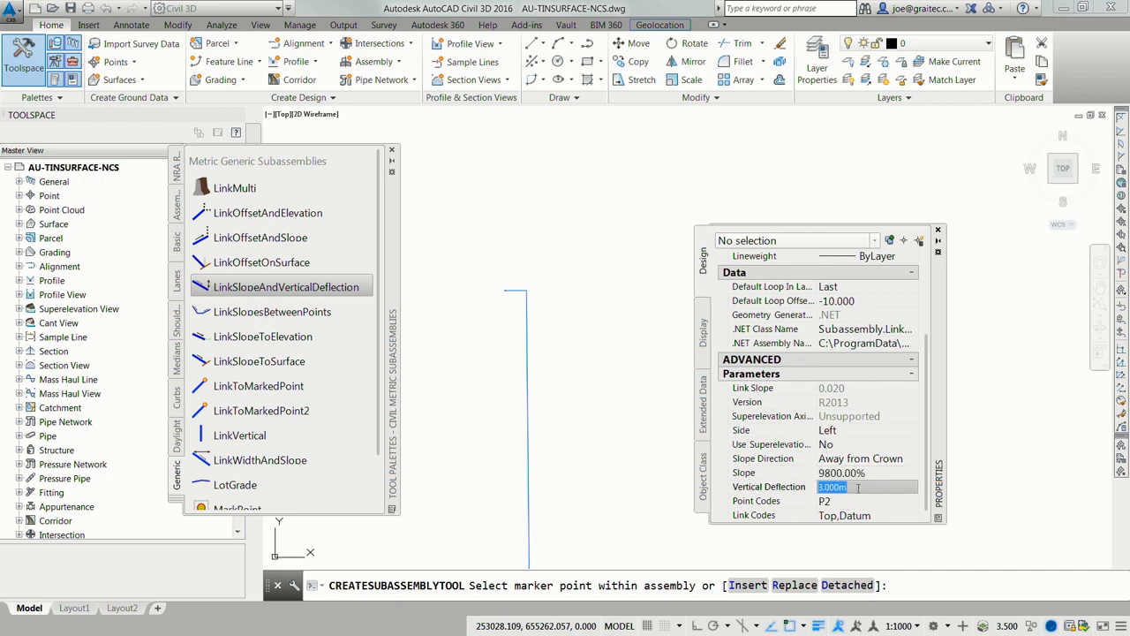
pyautogui.write('-.5')
pyautogui.click(856, 444)
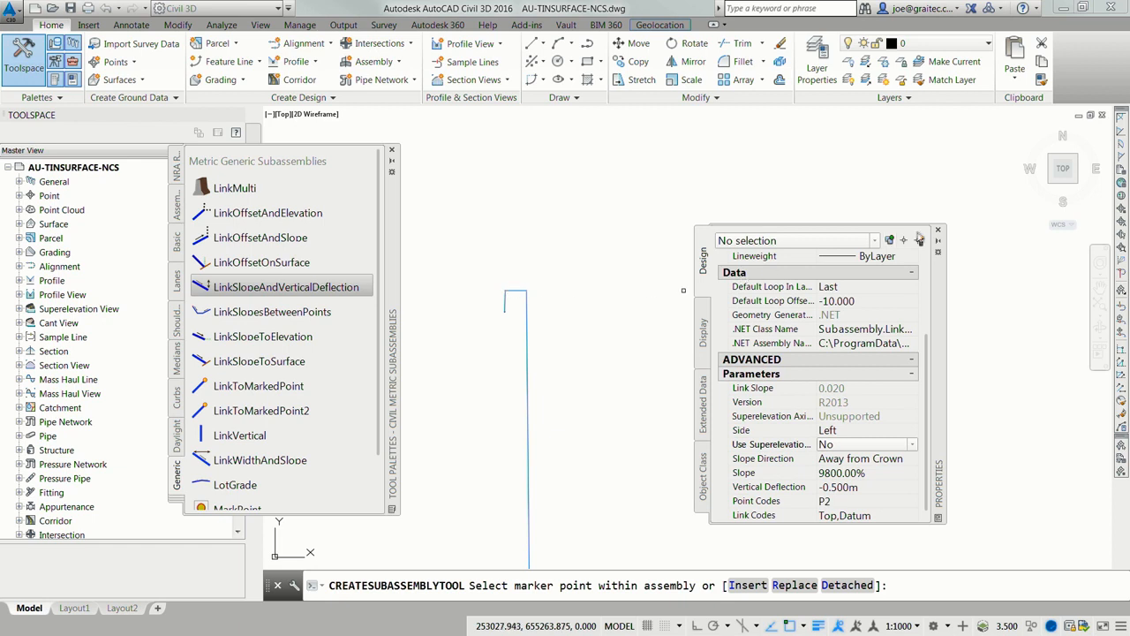
pyautogui.click(937, 232)
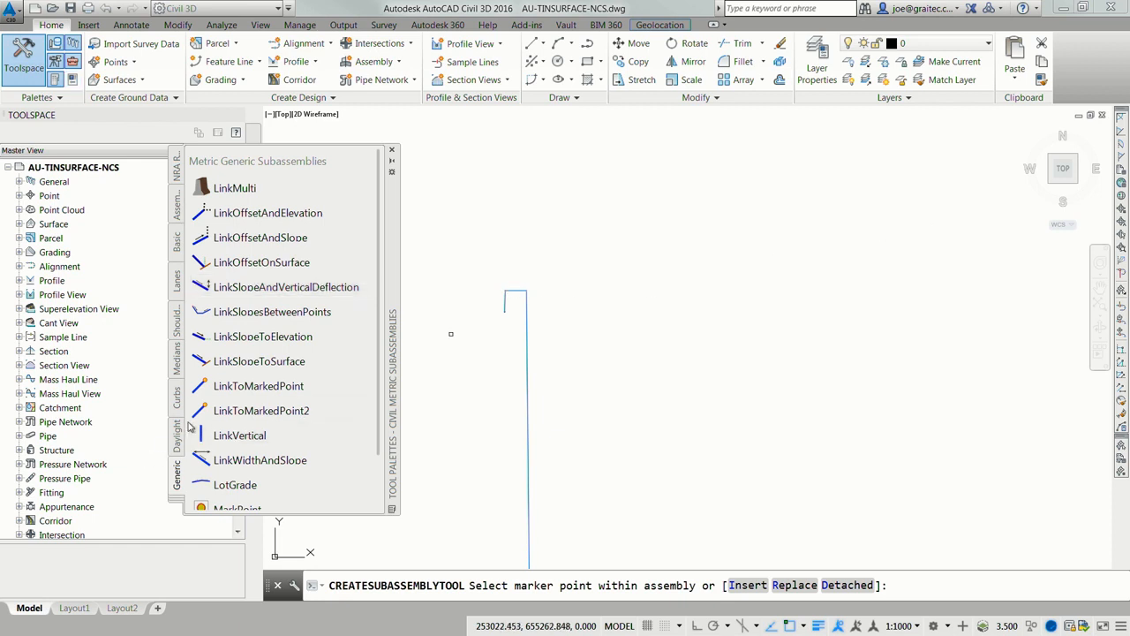
# Attach the basic BasicSideSlopeCutDitch subassembly to the lower end of the short downward link.
pyautogui.click(174, 500)
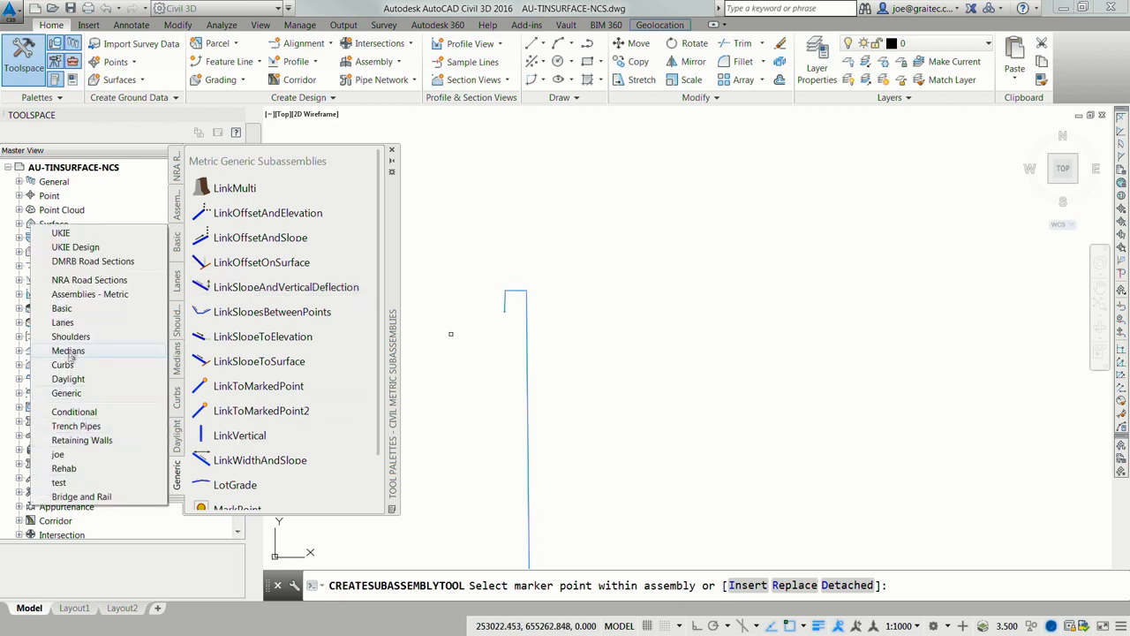
pyautogui.click(62, 309)
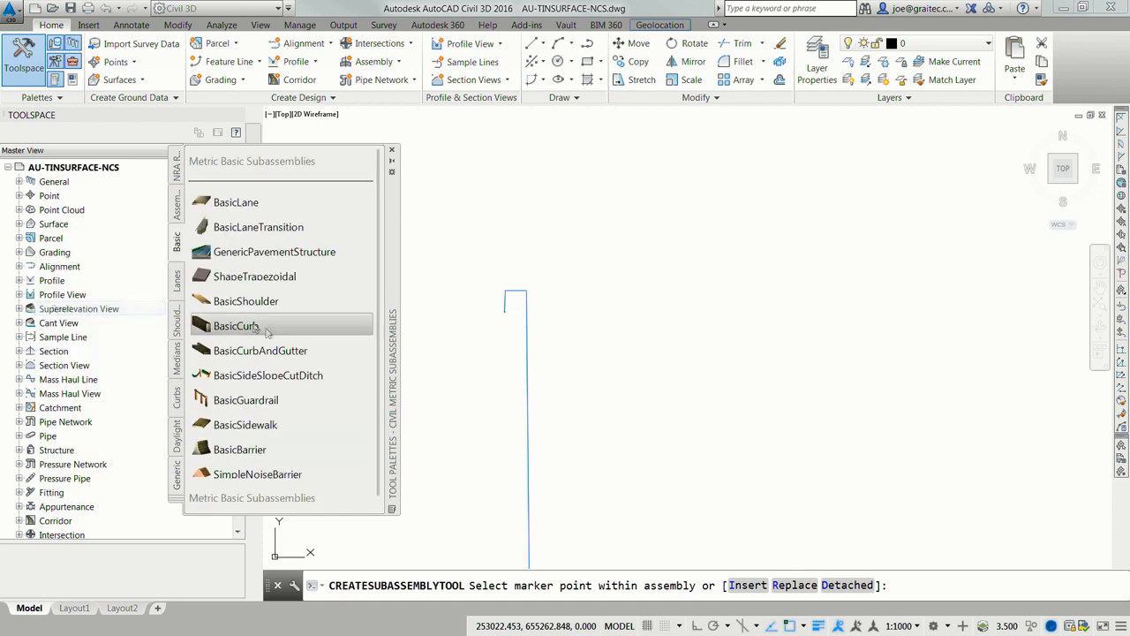
pyautogui.click(265, 375)
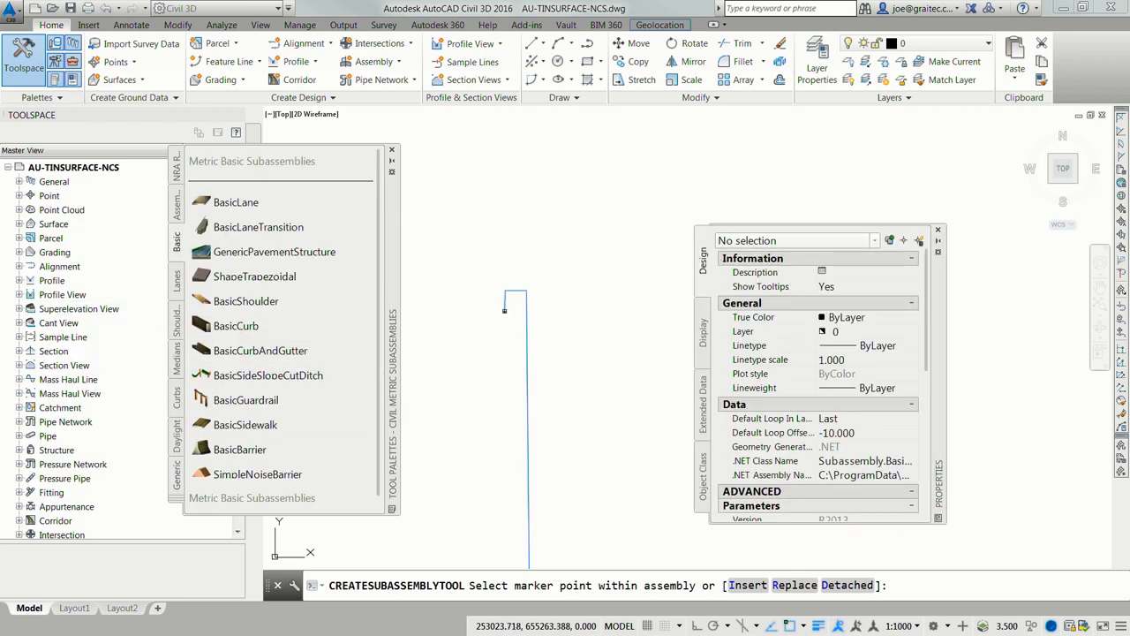
pyautogui.click(504, 310)
pyautogui.press('Escape')
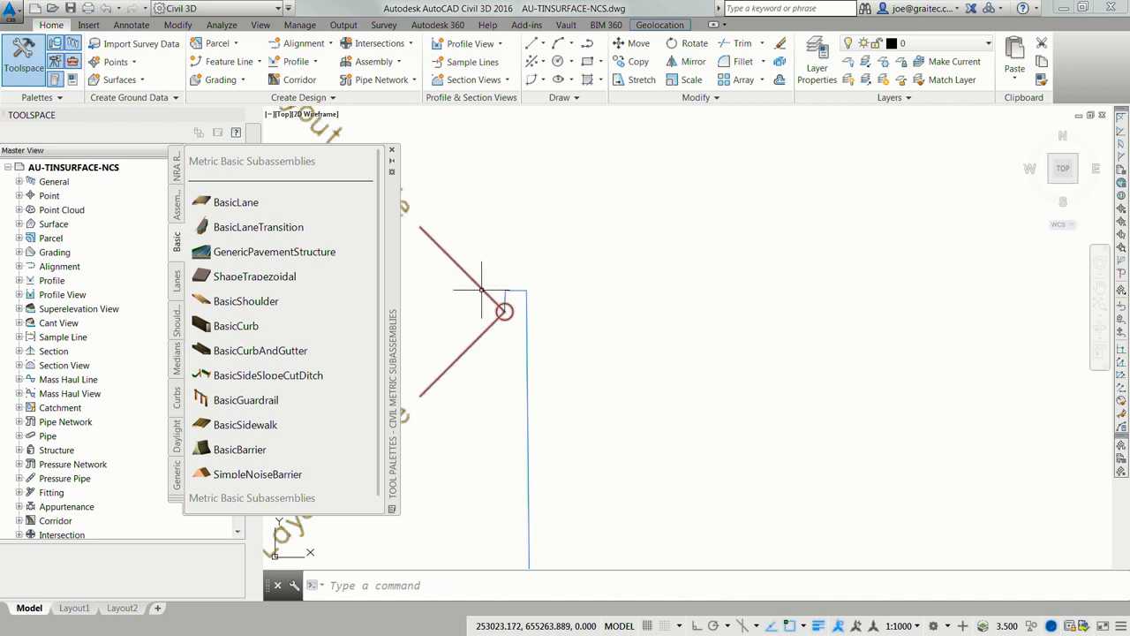
# Set the foreslope width and bottom width of the BasicSideSlopeCutDitch subassembly to 0.2 m each.
pyautogui.scroll(-4, 482, 290)
pyautogui.moveTo(482, 289); pyautogui.dragTo(625, 312, button='middle')
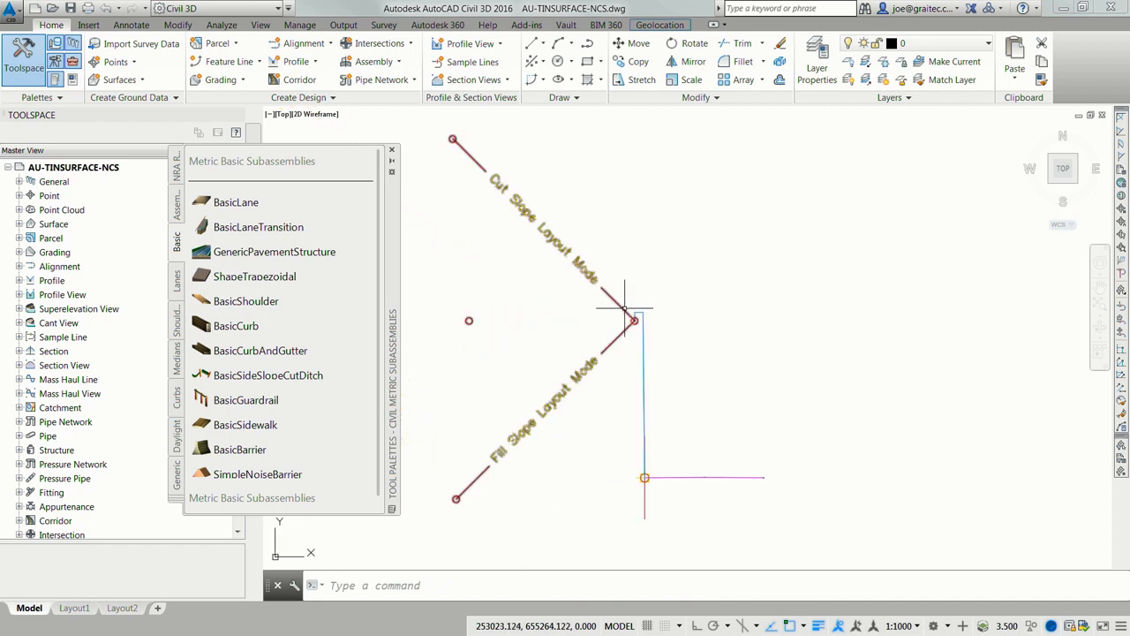
pyautogui.click(625, 311)
pyautogui.rightClick(626, 312)
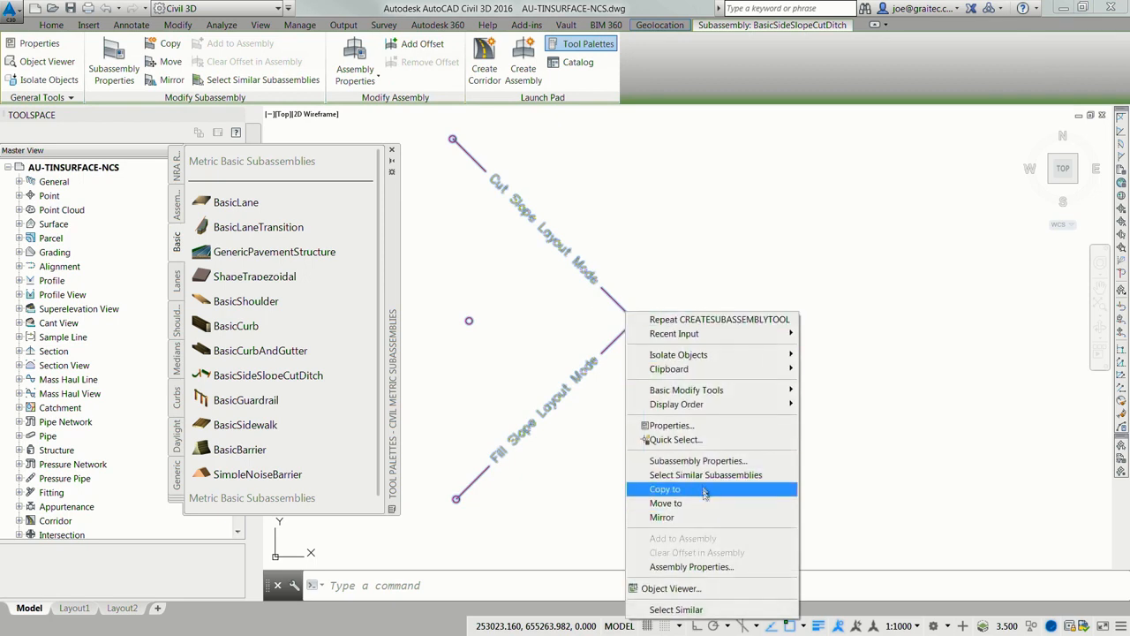
pyautogui.click(697, 427)
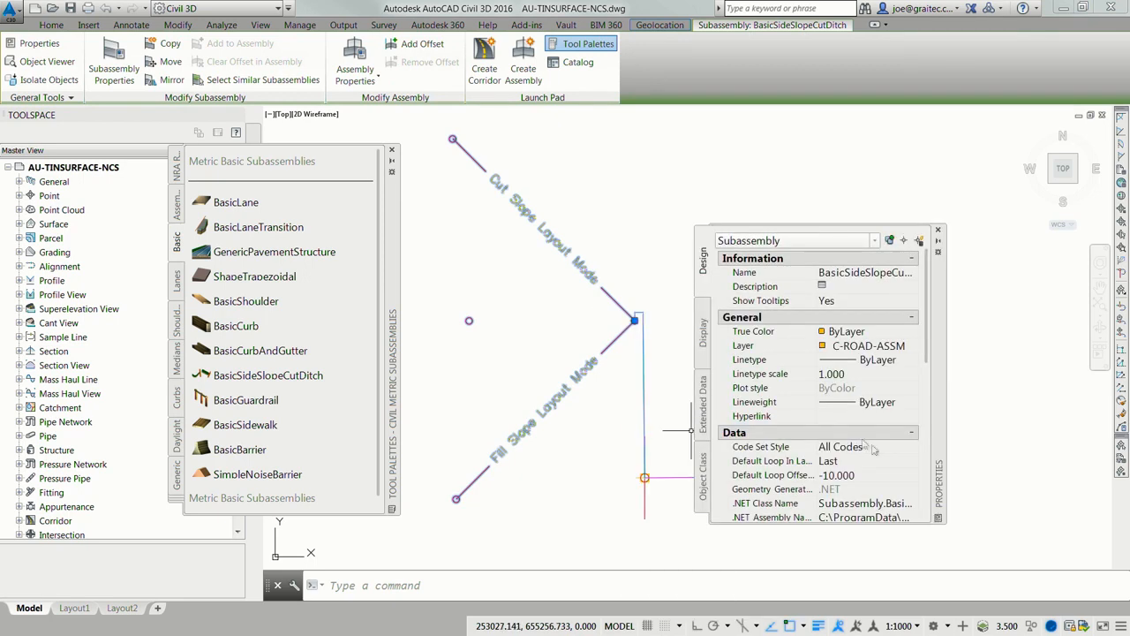
pyautogui.scroll(-4, 939, 459)
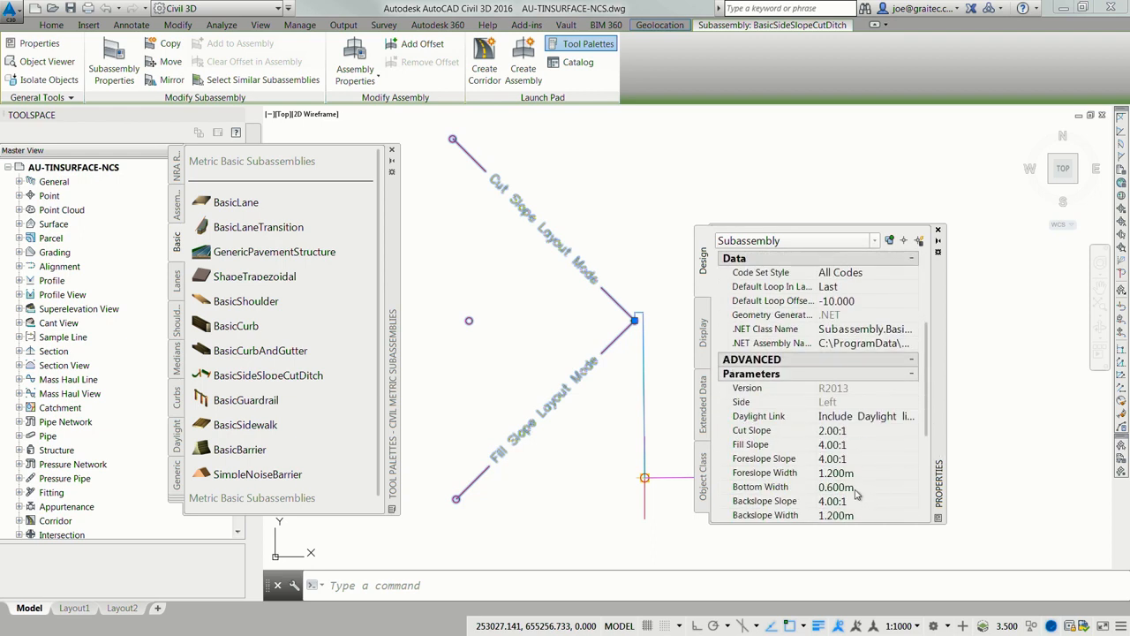
pyautogui.click(865, 474)
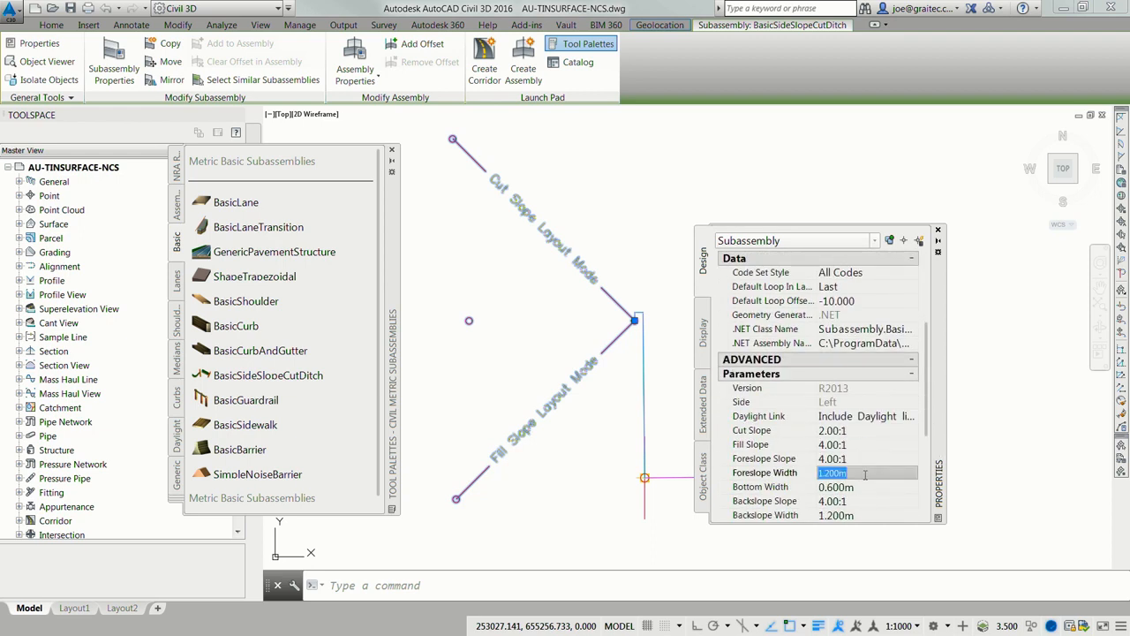
pyautogui.press('BackSpace')
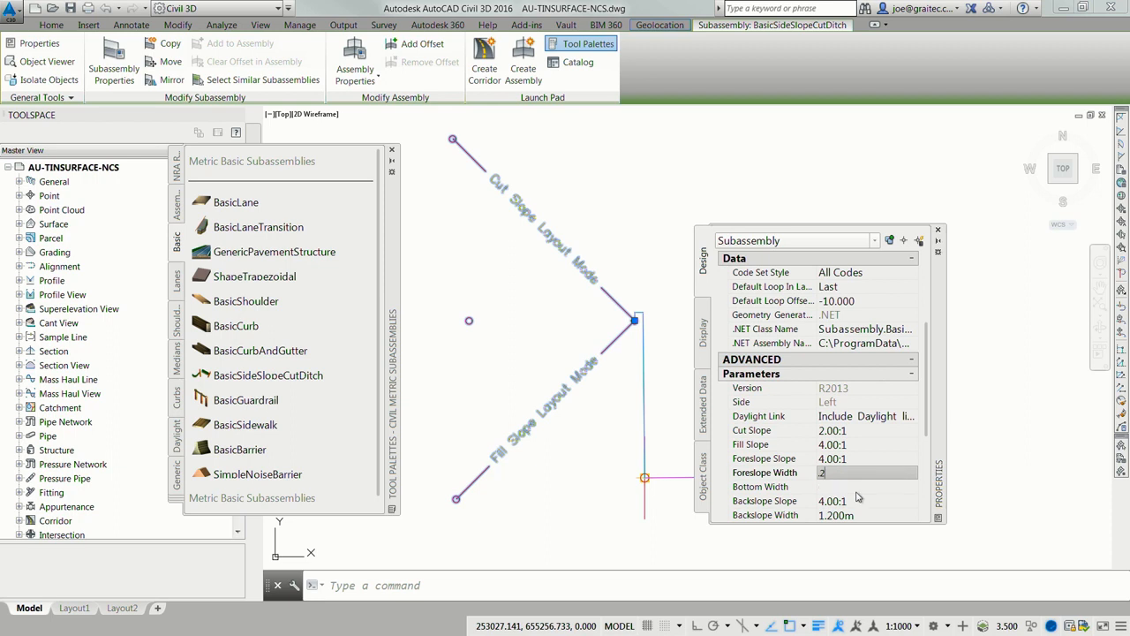
pyautogui.click(857, 487)
pyautogui.press('BackSpace')
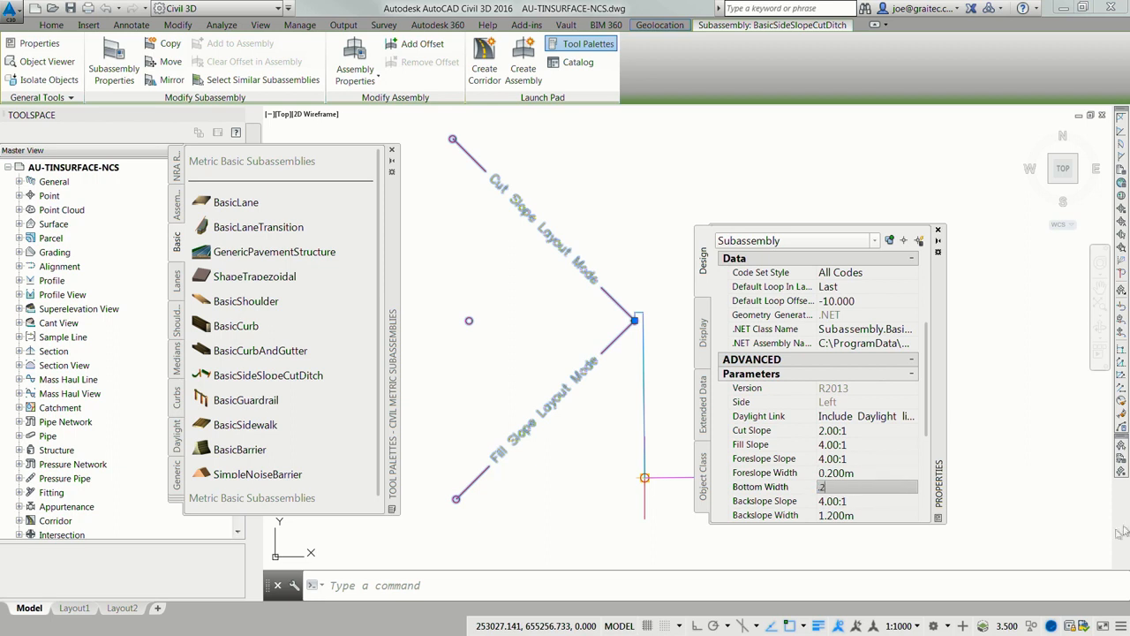
pyautogui.write('.2')
# Set the backslope width of the BasicSideSlopeCutDitch subassembly to 0.2 m and finish editing its properties.
pyautogui.click(897, 517)
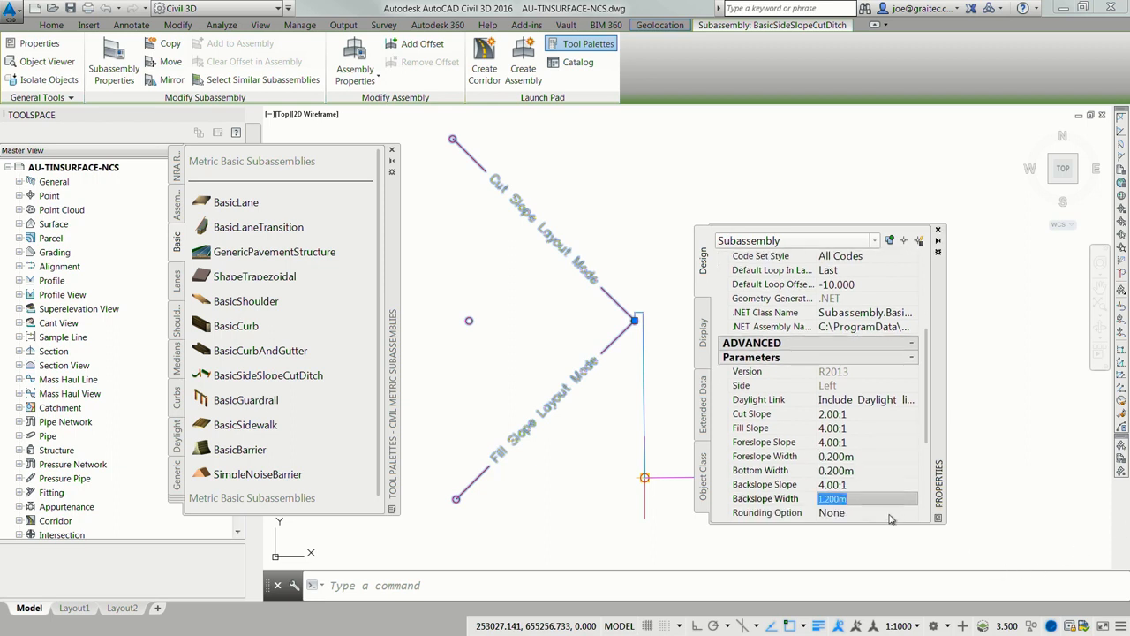
pyautogui.write('.2')
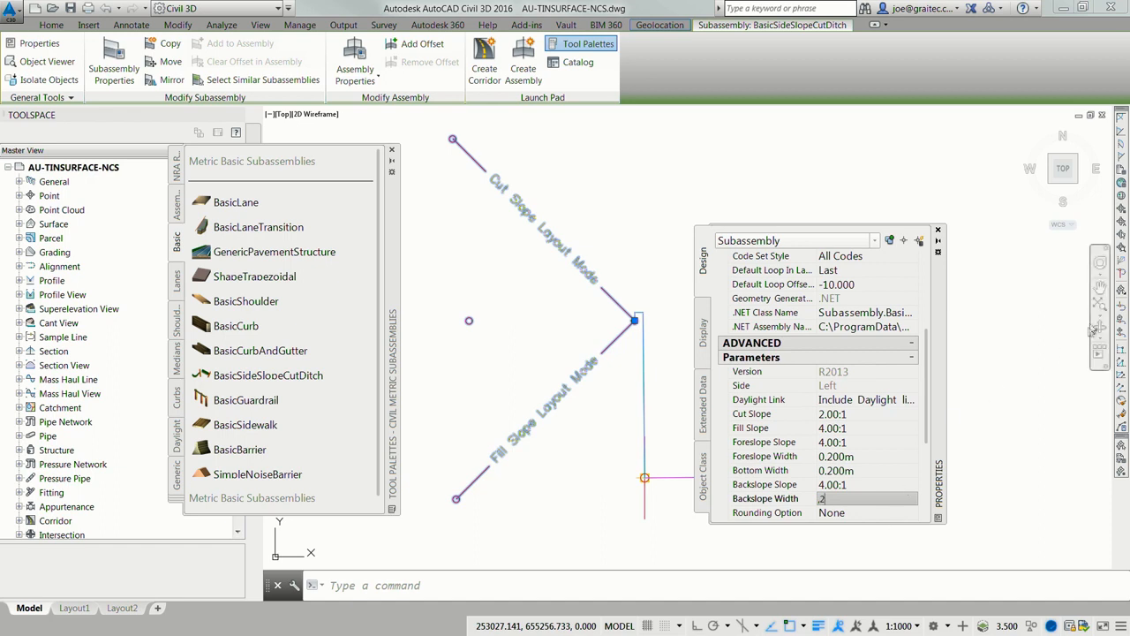
pyautogui.press('Return')
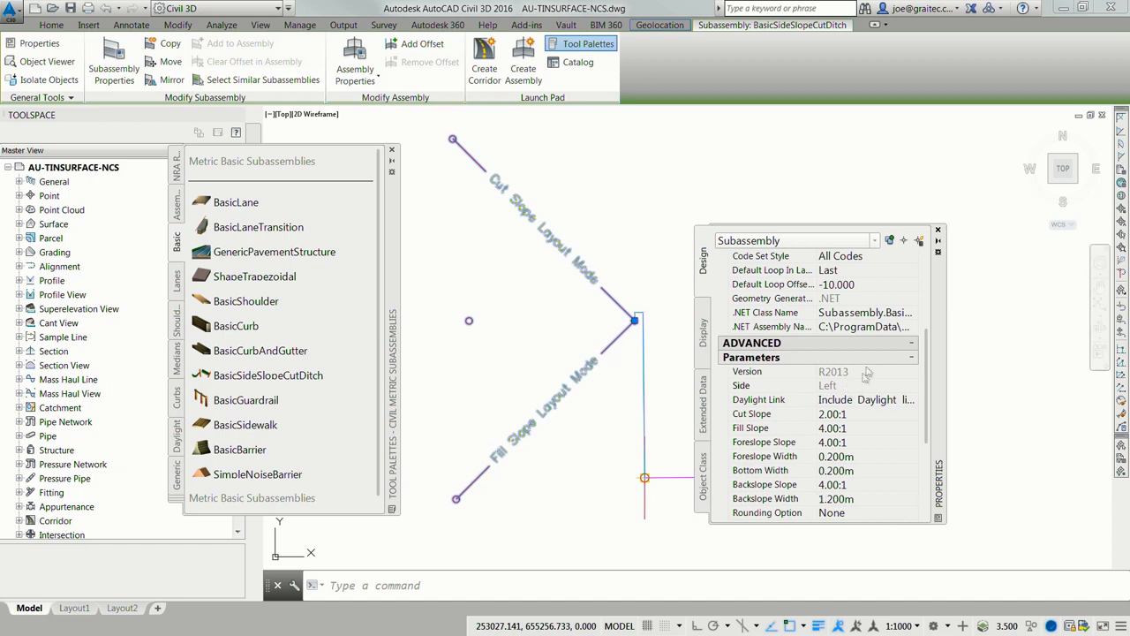
pyautogui.click(938, 230)
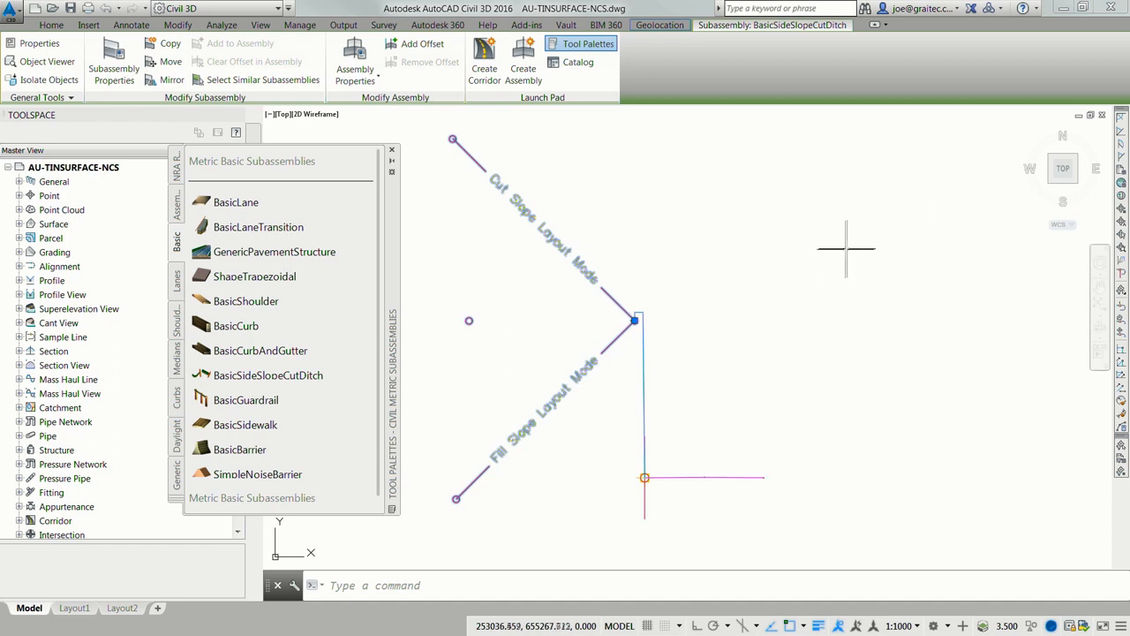
pyautogui.press('Escape')
# Rename the horizontal LinkWidthAndSlope subassembly at the top of the wall as nnft.
pyautogui.scroll(-2, 687, 303)
pyautogui.scroll(6, 684, 306)
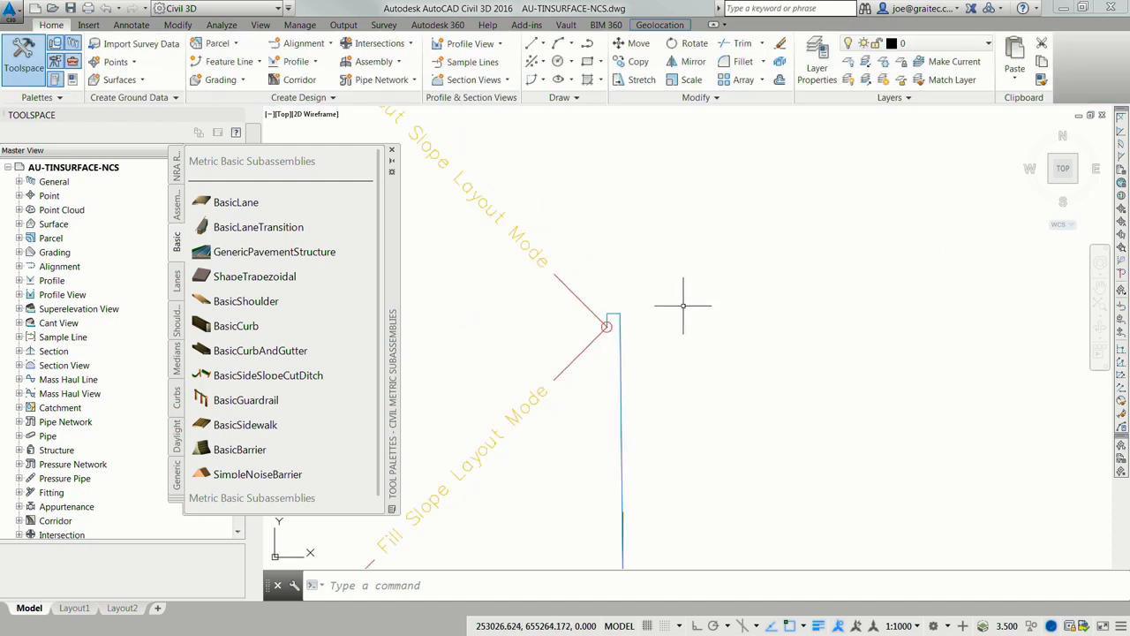
pyautogui.moveTo(669, 318); pyautogui.dragTo(645, 212, button='middle')
pyautogui.moveTo(647, 404); pyautogui.dragTo(630, 245, button='middle')
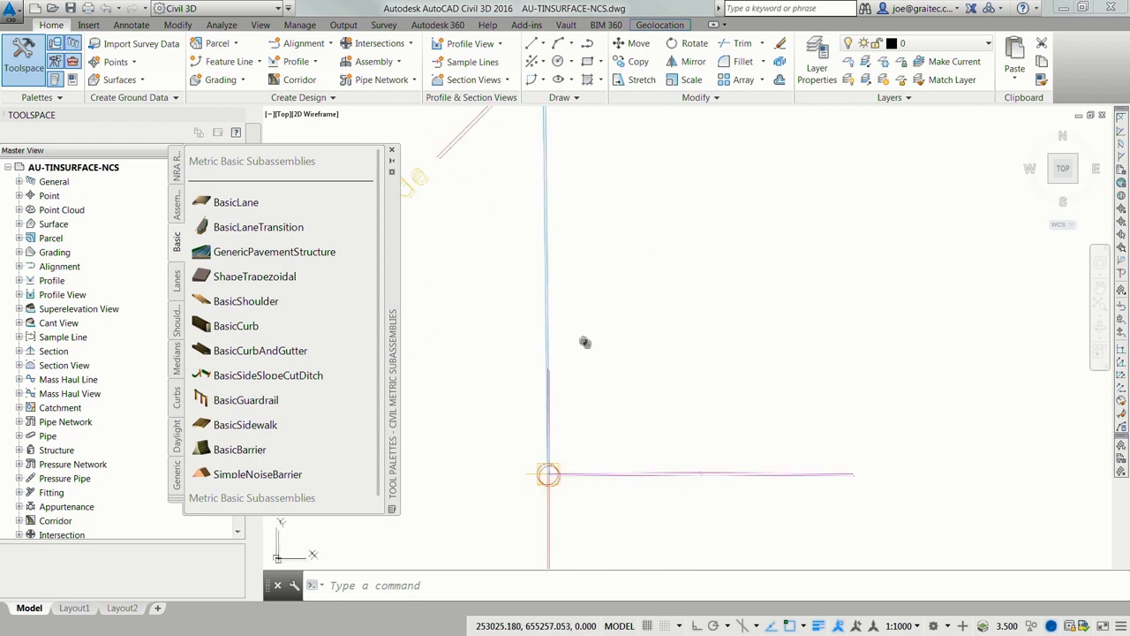
pyautogui.moveTo(585, 340); pyautogui.dragTo(676, 492, button='middle')
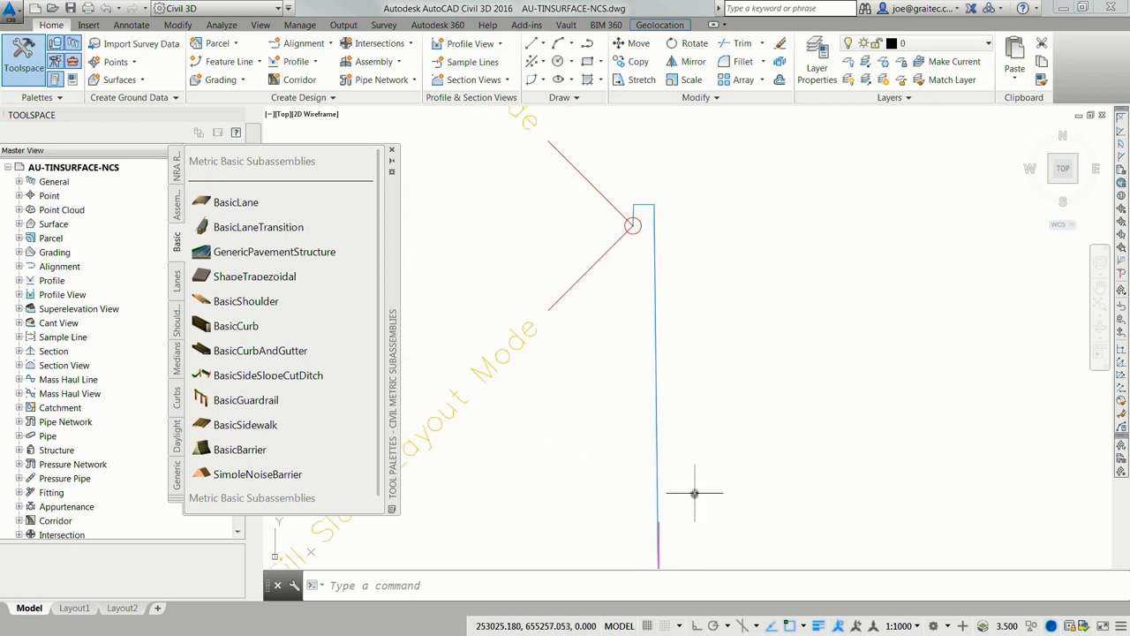
pyautogui.click(643, 204)
pyautogui.rightClick(644, 204)
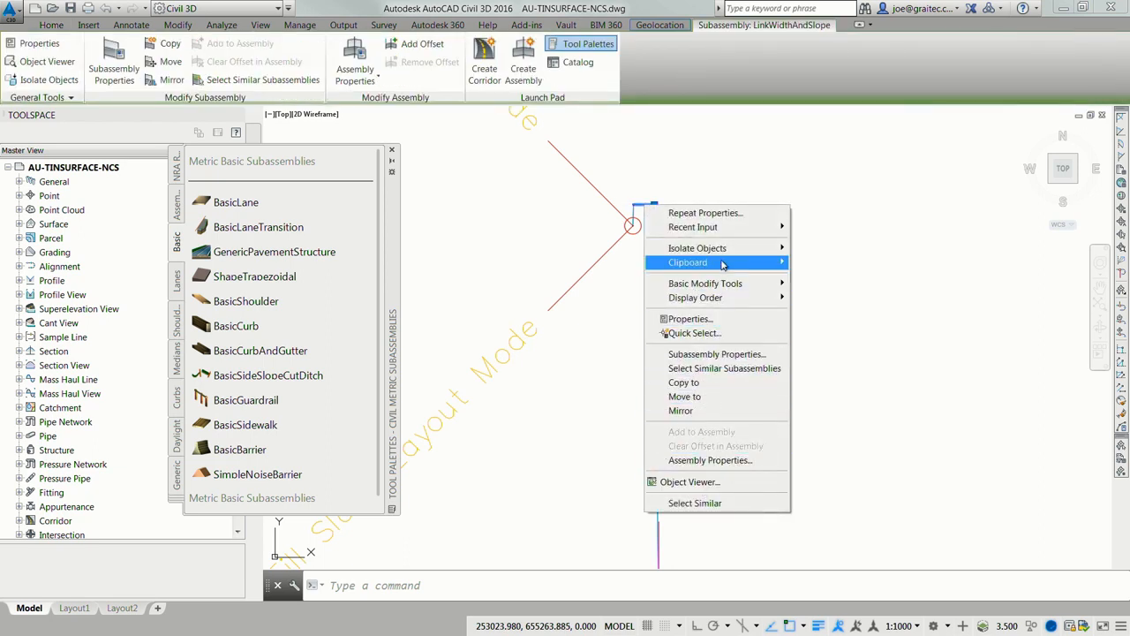
pyautogui.click(693, 319)
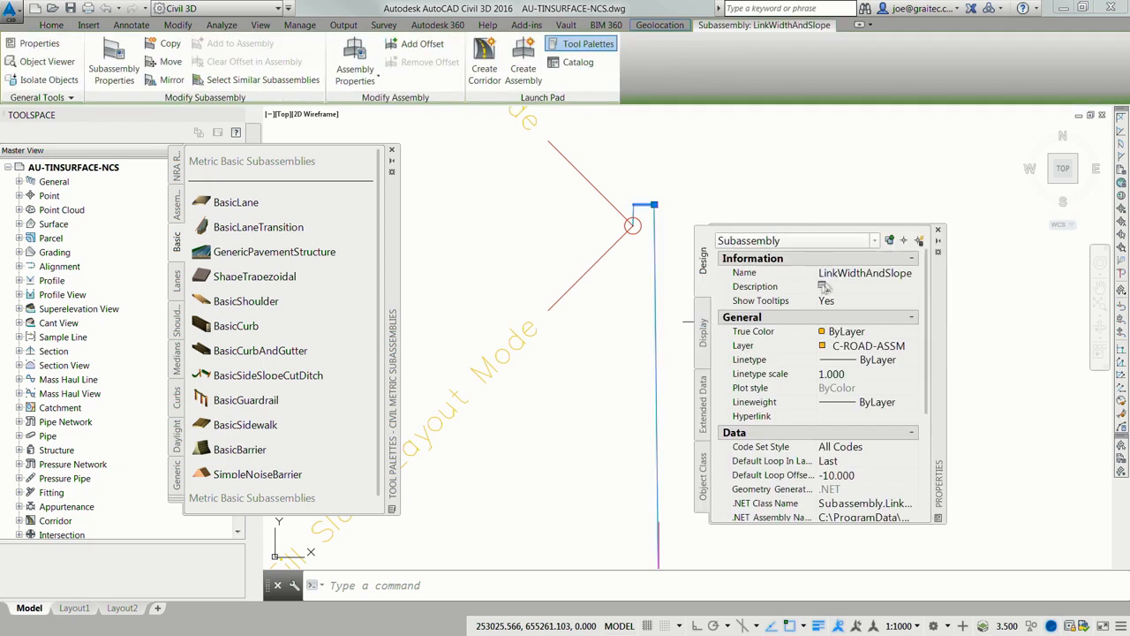
pyautogui.click(859, 273)
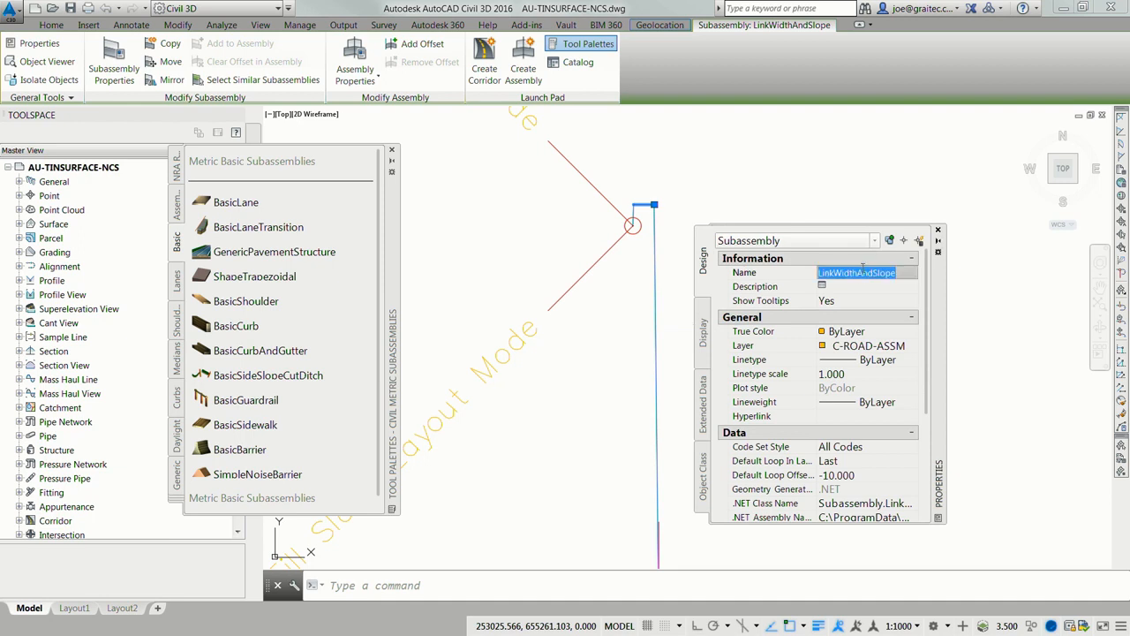
pyautogui.write('n')
pyautogui.press('Return')
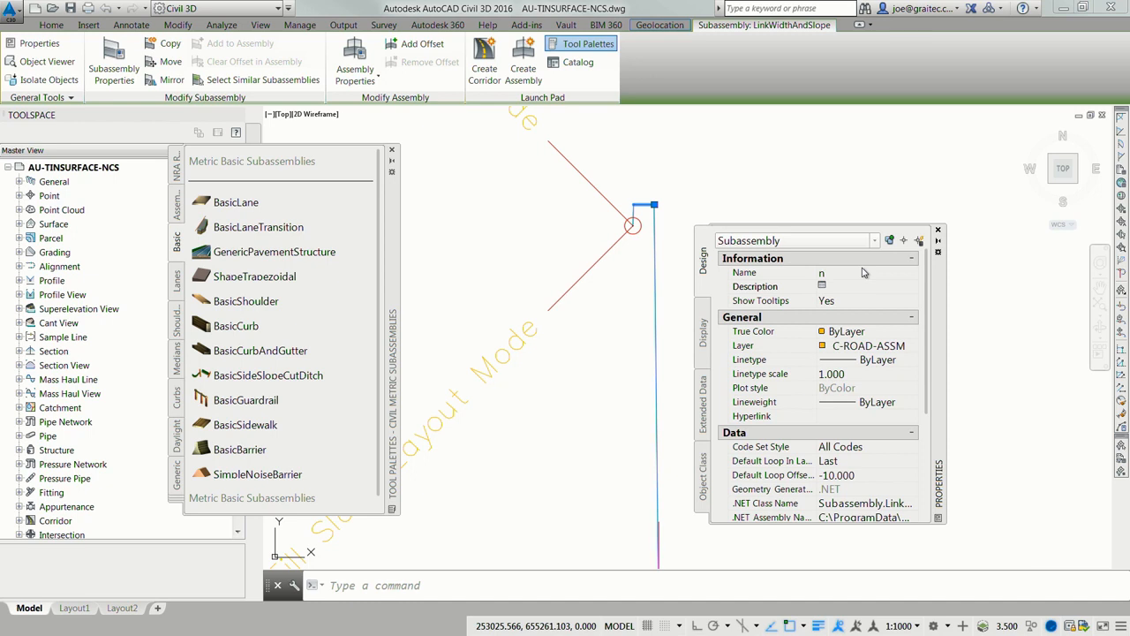
pyautogui.click(844, 274)
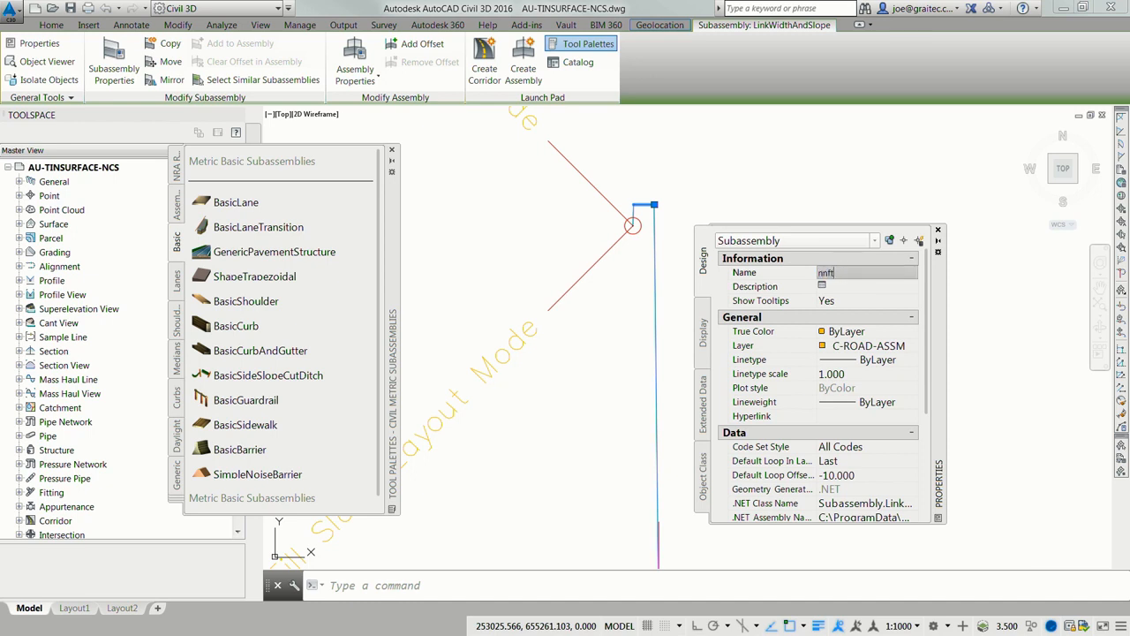
pyautogui.click(853, 303)
pyautogui.click(939, 231)
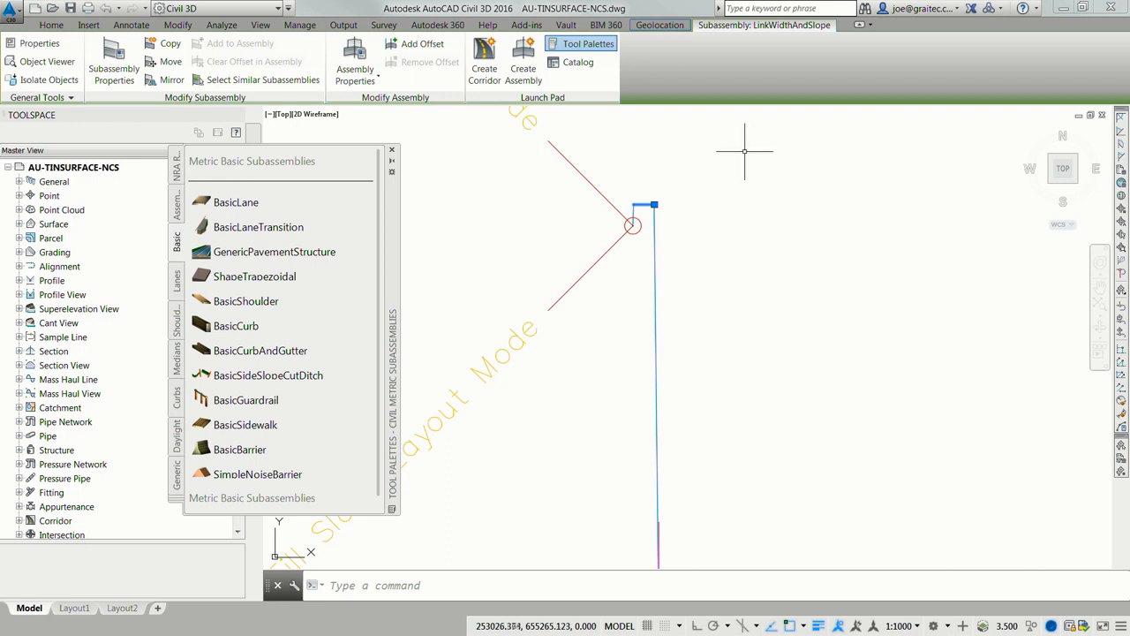
pyautogui.press('Escape')
# Rename the short downward LinkSlopeAndVerticalDeflection subassembly at the wall's top outer end as ntf.
pyautogui.click(632, 205)
pyautogui.rightClick(632, 208)
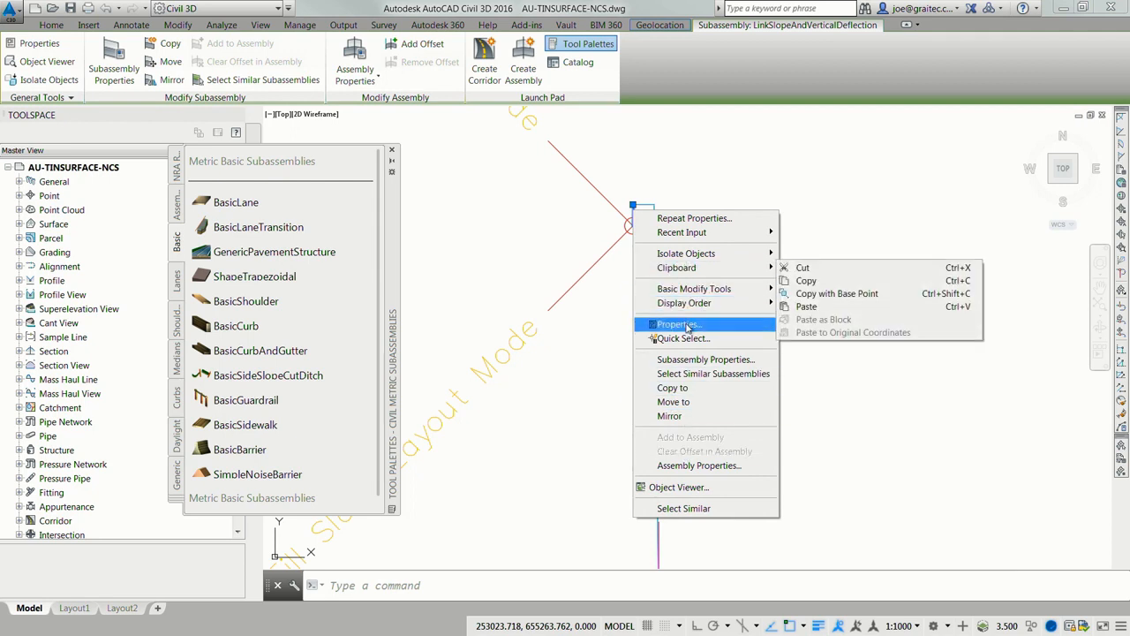
pyautogui.click(678, 324)
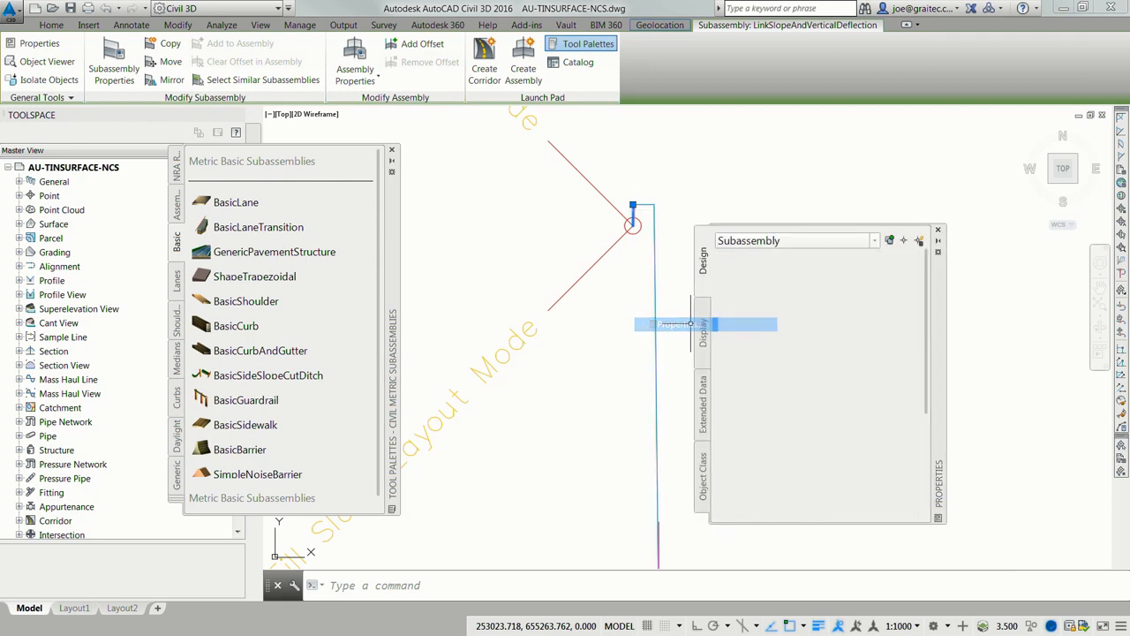
pyautogui.click(823, 274)
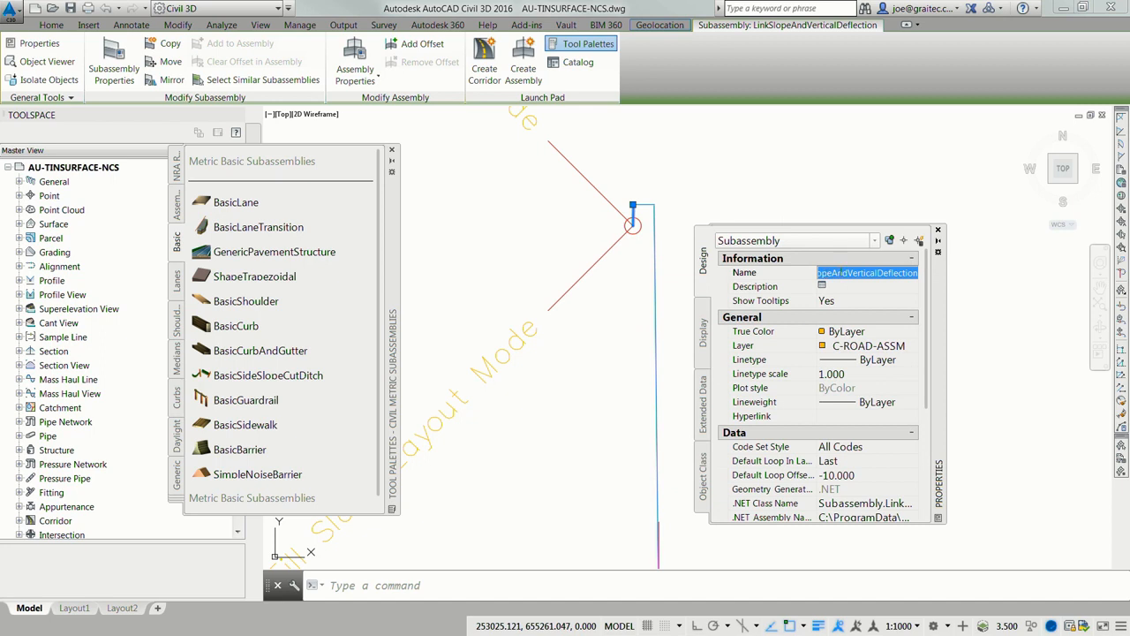
pyautogui.write('nt')
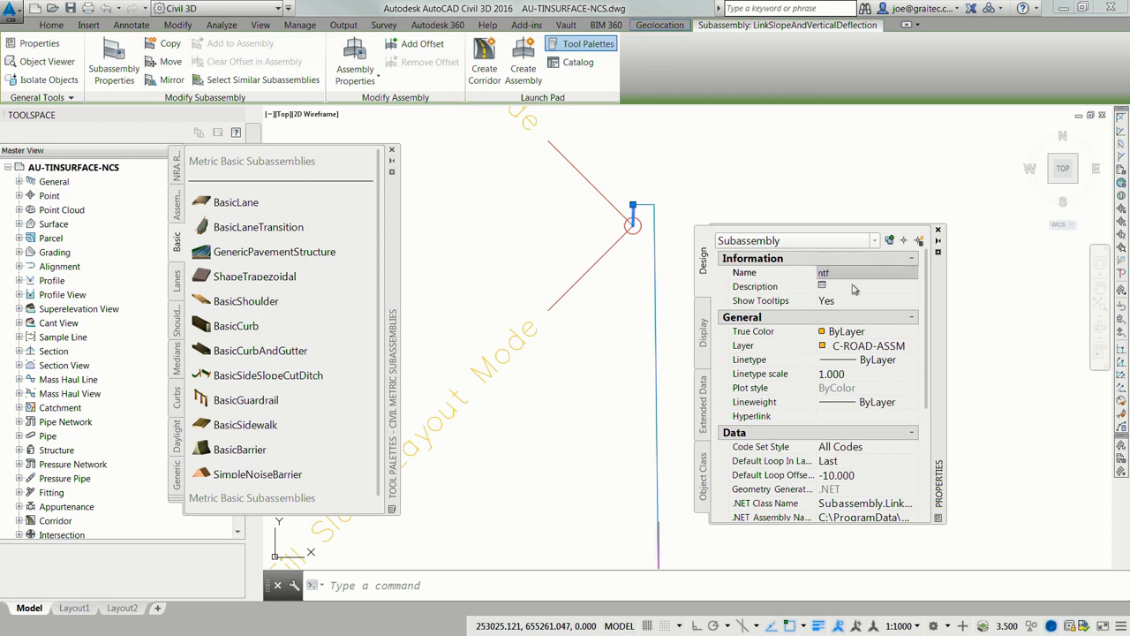
pyautogui.write('f')
pyautogui.click(870, 300)
pyautogui.click(939, 232)
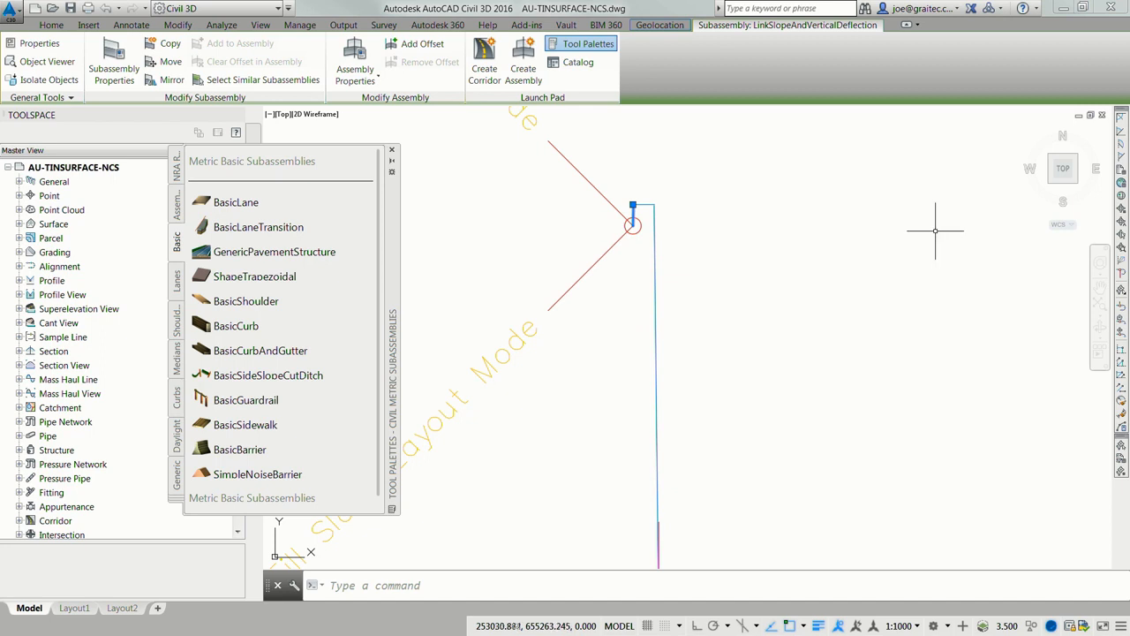
pyautogui.press('Escape')
# Close the subassembly tool palettes and start a new corridor named wall that uses the "botoom of wall" profile.
pyautogui.scroll(-6, 707, 294)
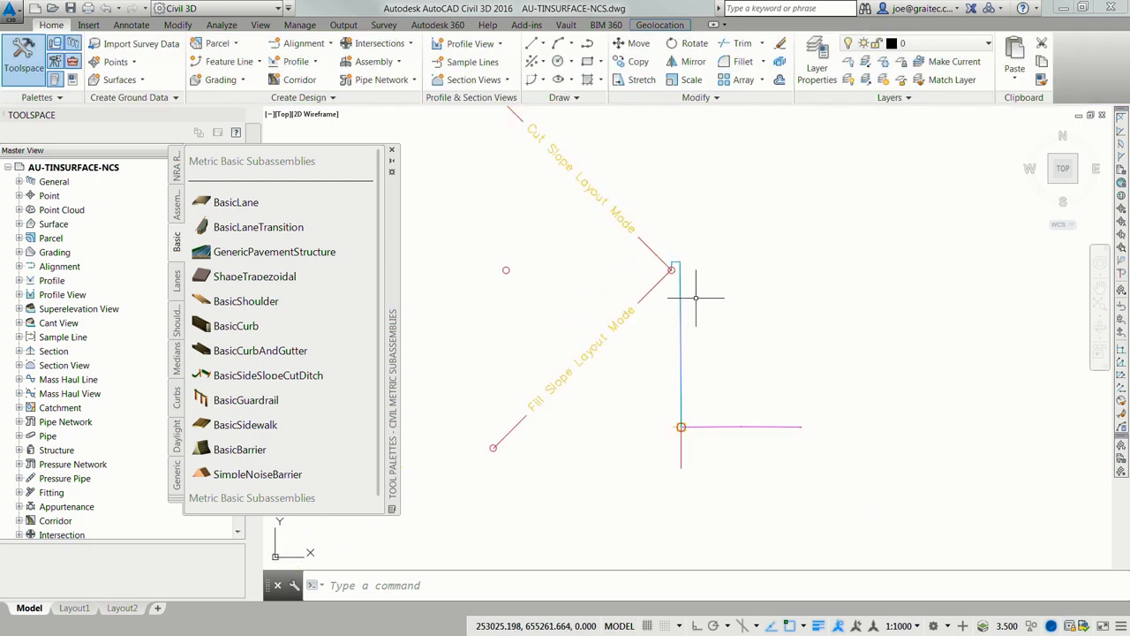
pyautogui.moveTo(683, 313); pyautogui.dragTo(555, 334, button='middle')
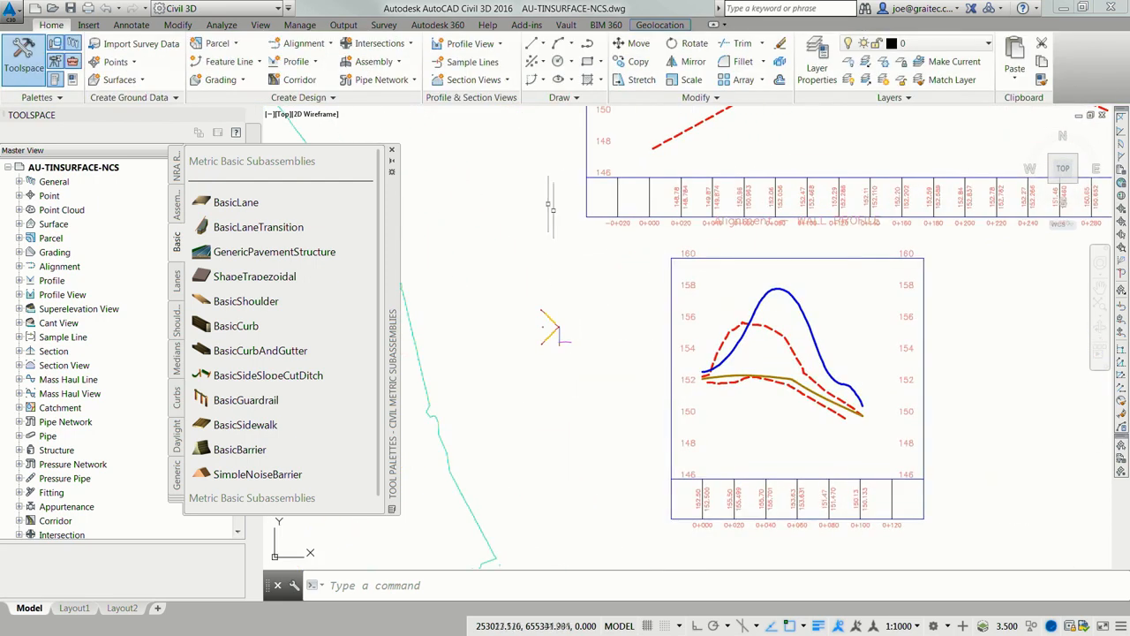
pyautogui.click(392, 154)
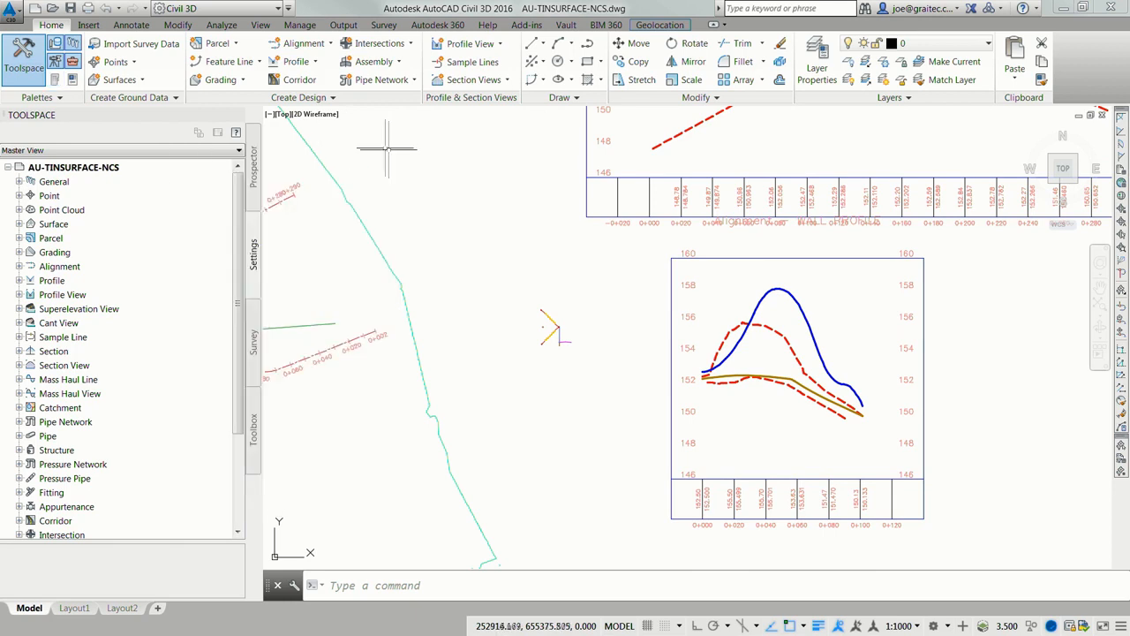
pyautogui.click(298, 79)
pyautogui.write('wall')
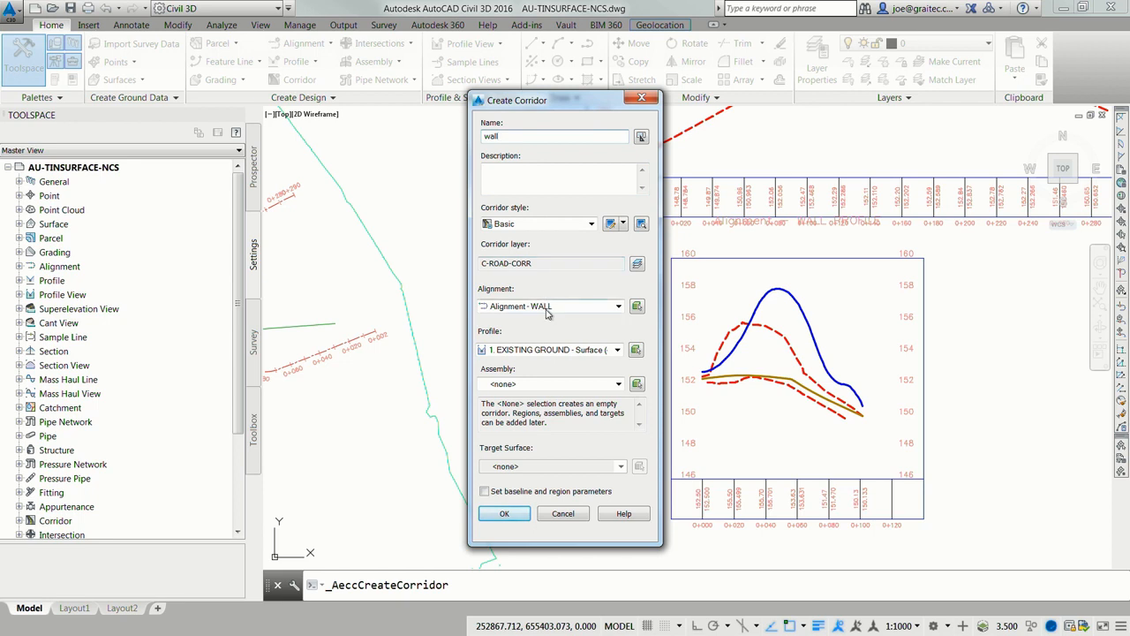
pyautogui.click(510, 352)
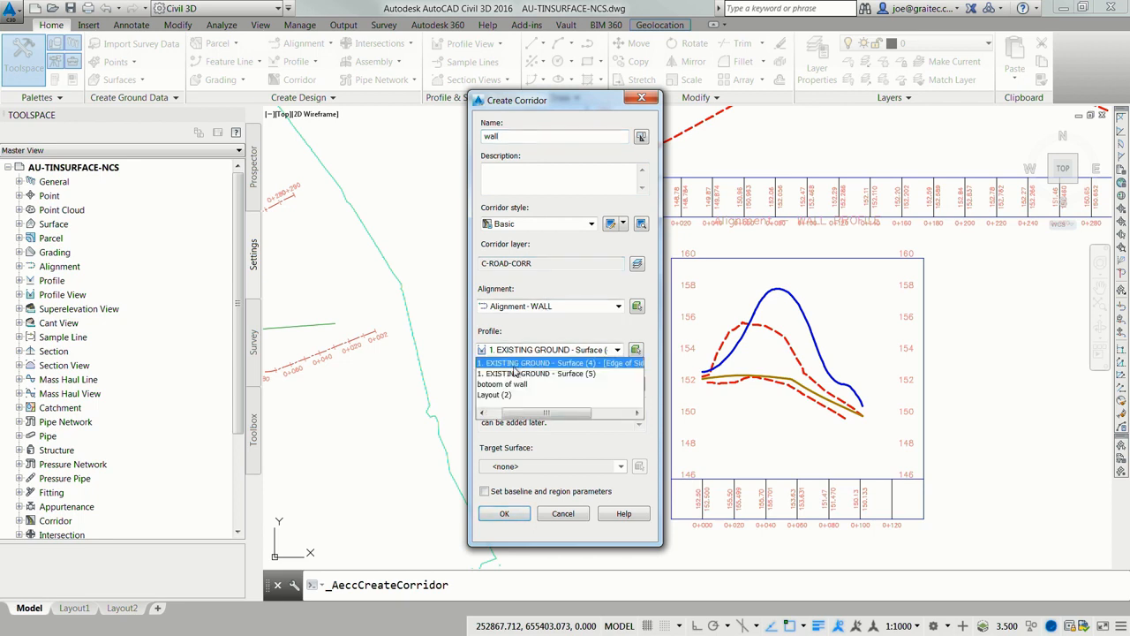
pyautogui.click(508, 385)
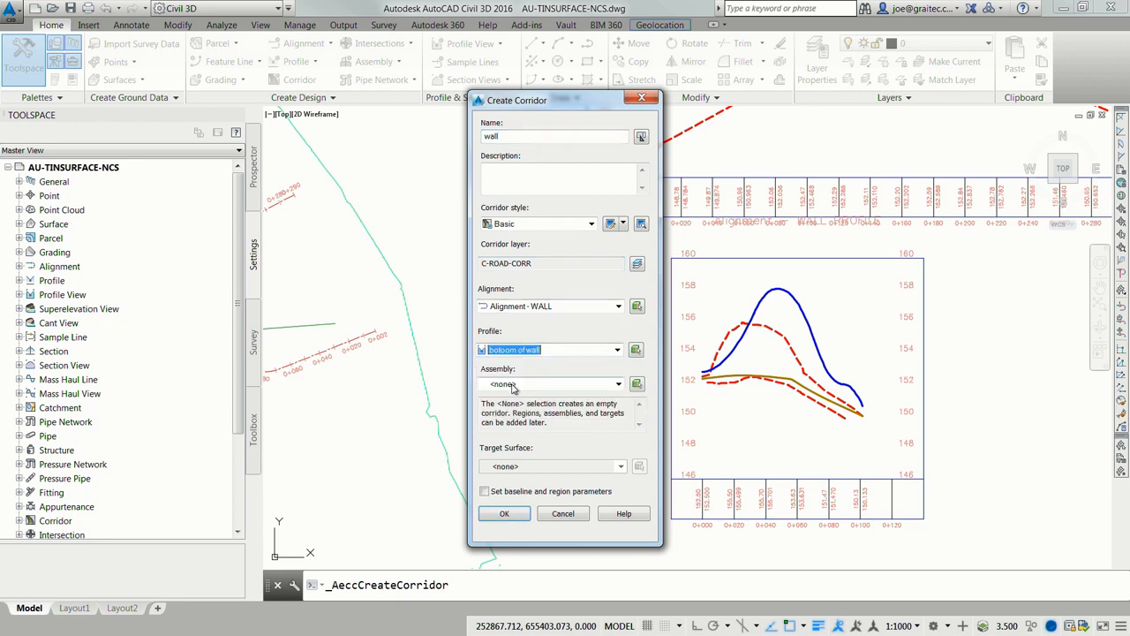
# Assign the wall assembly and the 1. EXISTING GROUND target surface to the new corridor and accept its settings.
pyautogui.click(512, 386)
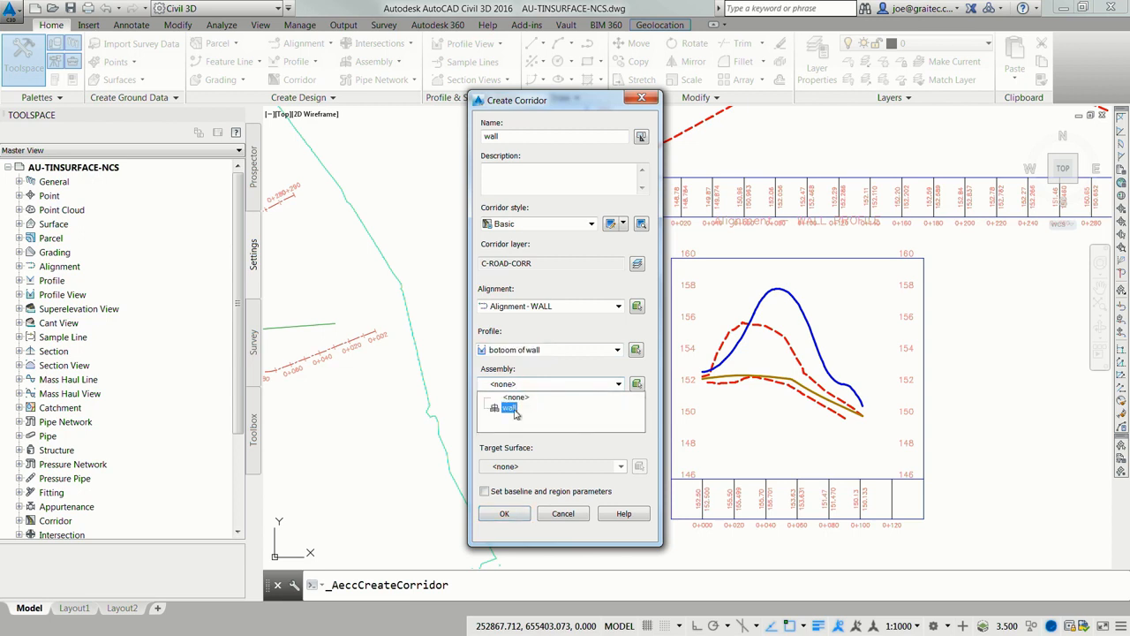
pyautogui.click(517, 411)
pyautogui.click(542, 467)
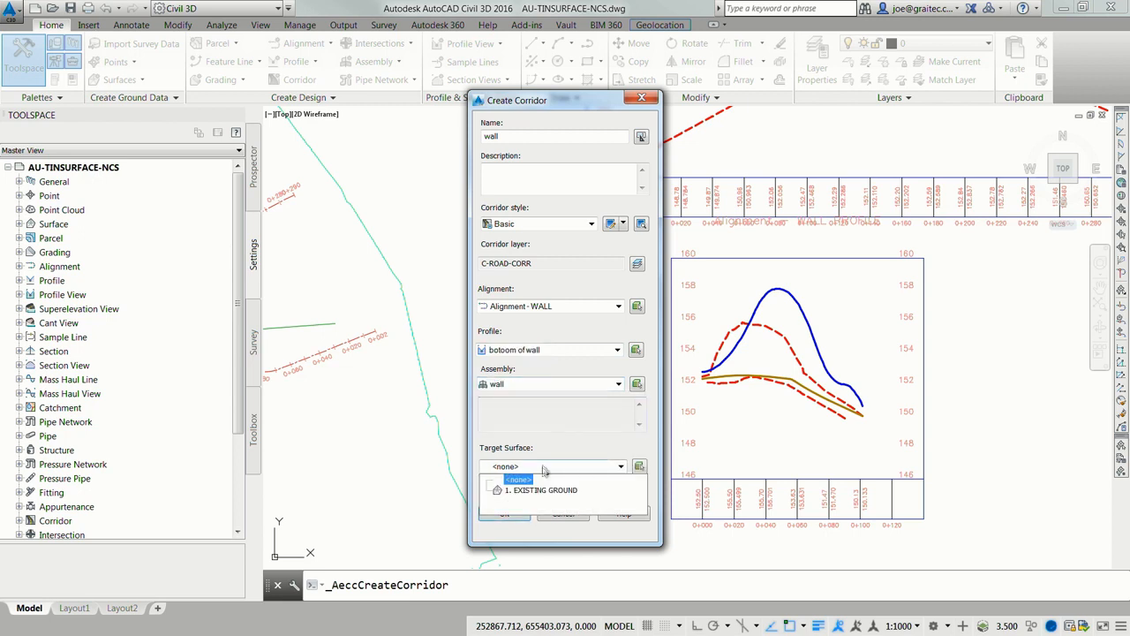
pyautogui.click(546, 493)
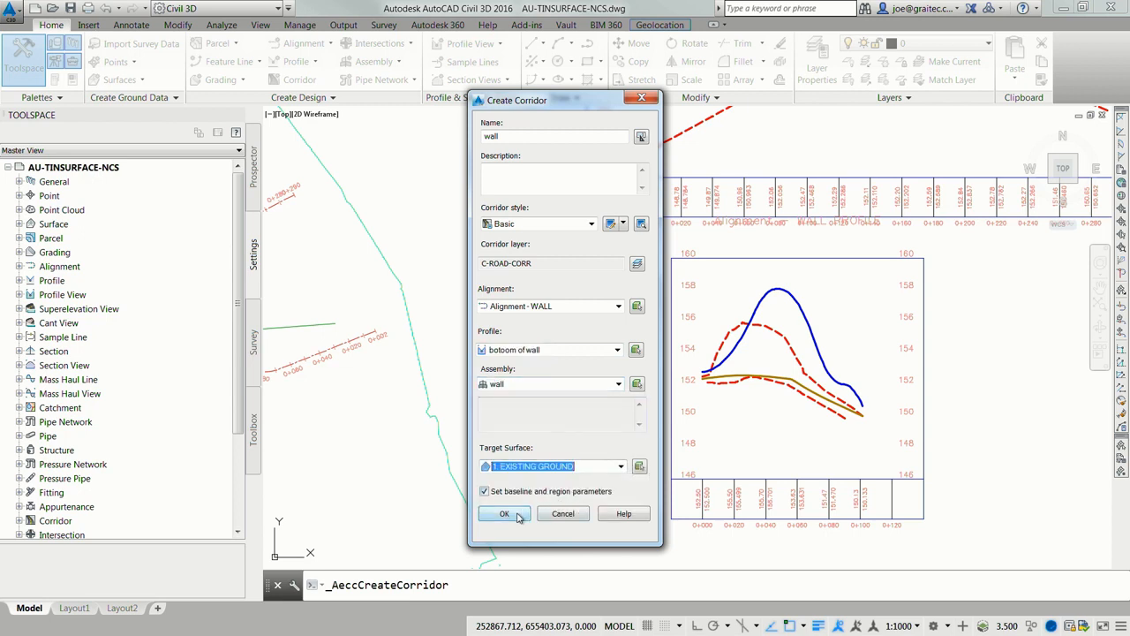
pyautogui.click(517, 514)
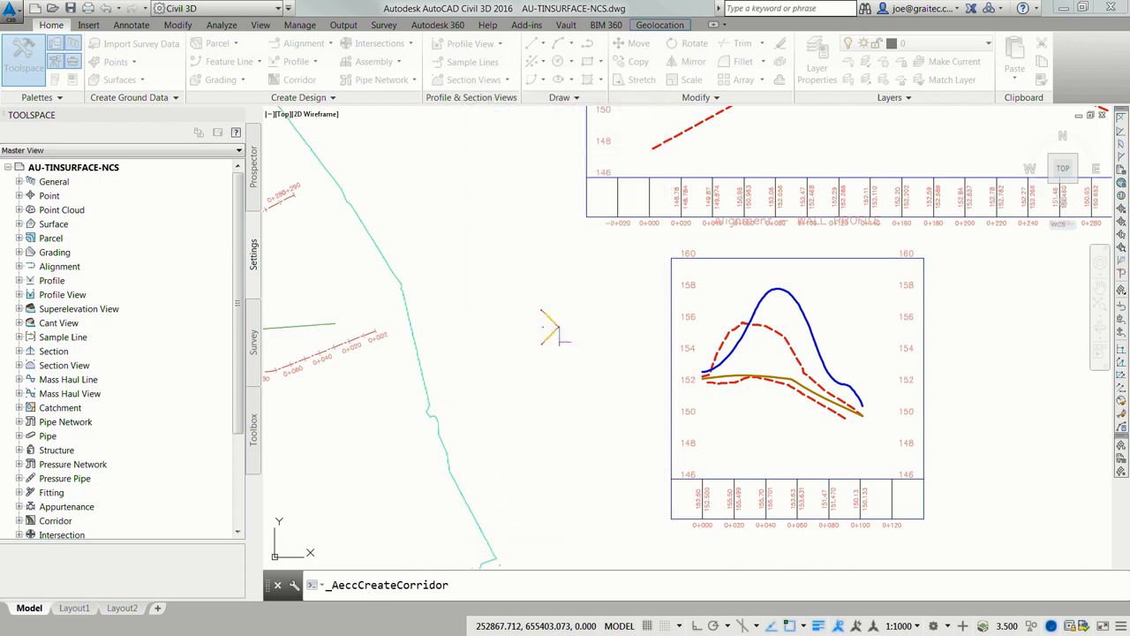
# Set the wall corridor's assembly frequency along tangents and its curve increment to 1 m.
pyautogui.moveTo(0, 137); pyautogui.dragTo(370, 127)
pyautogui.click(564, 155)
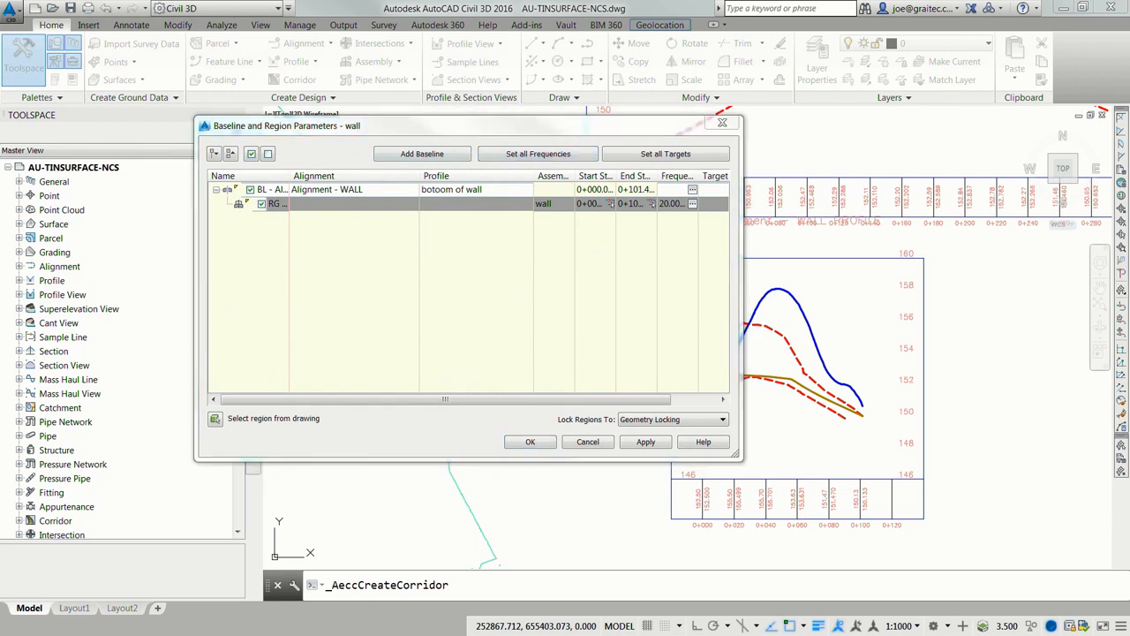
pyautogui.moveTo(0, 4); pyautogui.dragTo(389, 95)
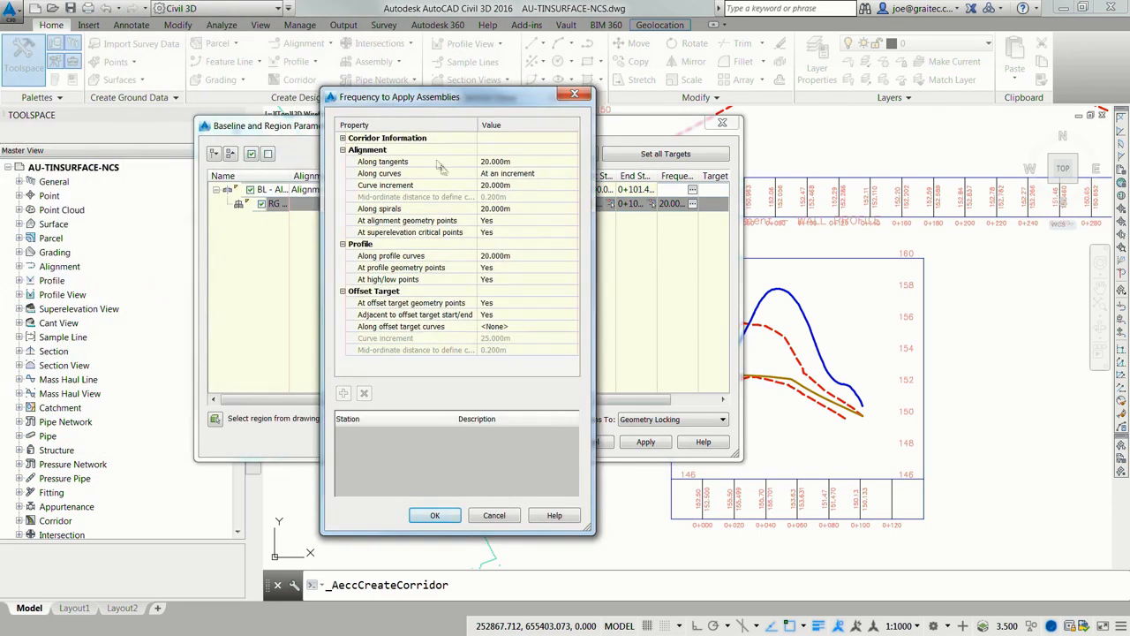
pyautogui.click(516, 160)
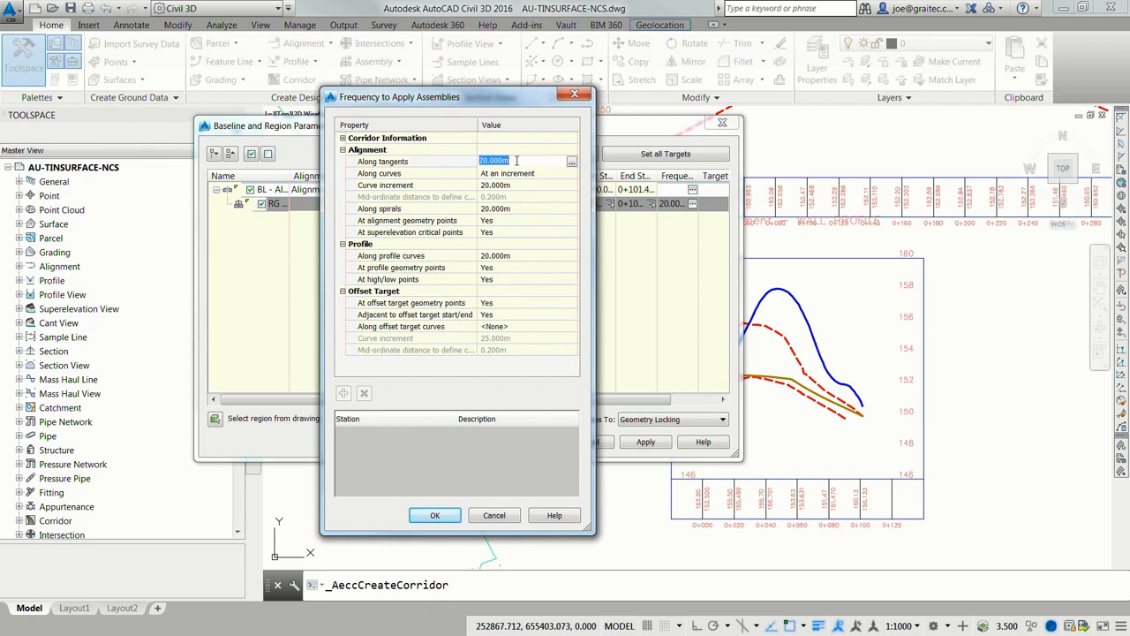
pyautogui.write('1')
pyautogui.press('Return')
pyautogui.click(513, 185)
pyautogui.write('1')
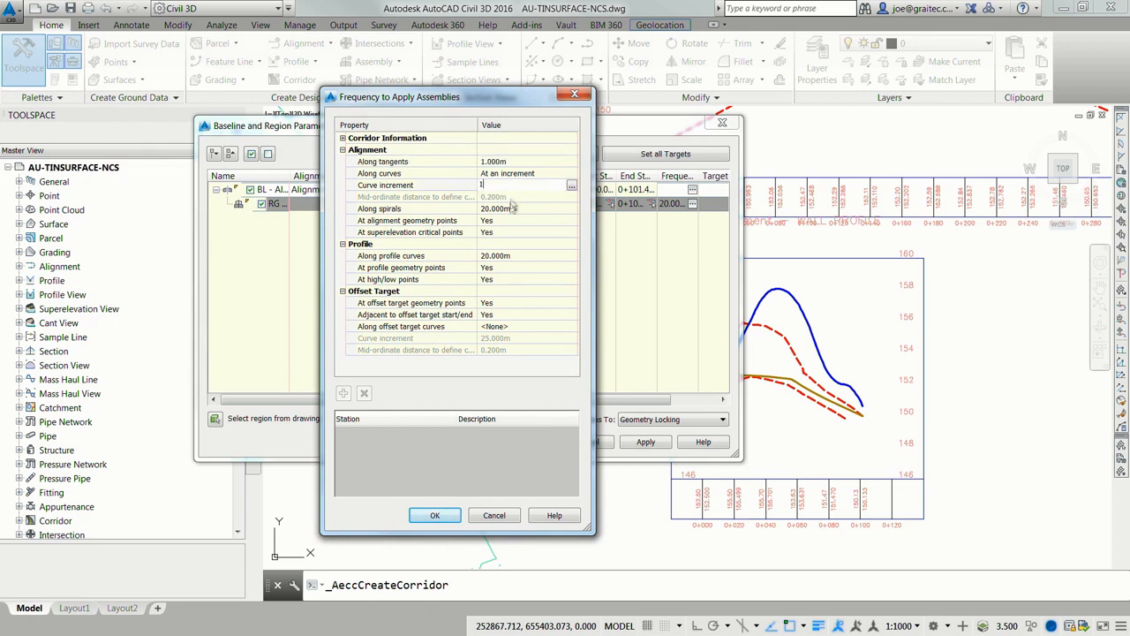
pyautogui.press('Return')
# Set the assembly frequency along spirals and along profile curves to 1 m and accept the frequencies.
pyautogui.click(511, 209)
pyautogui.write('1')
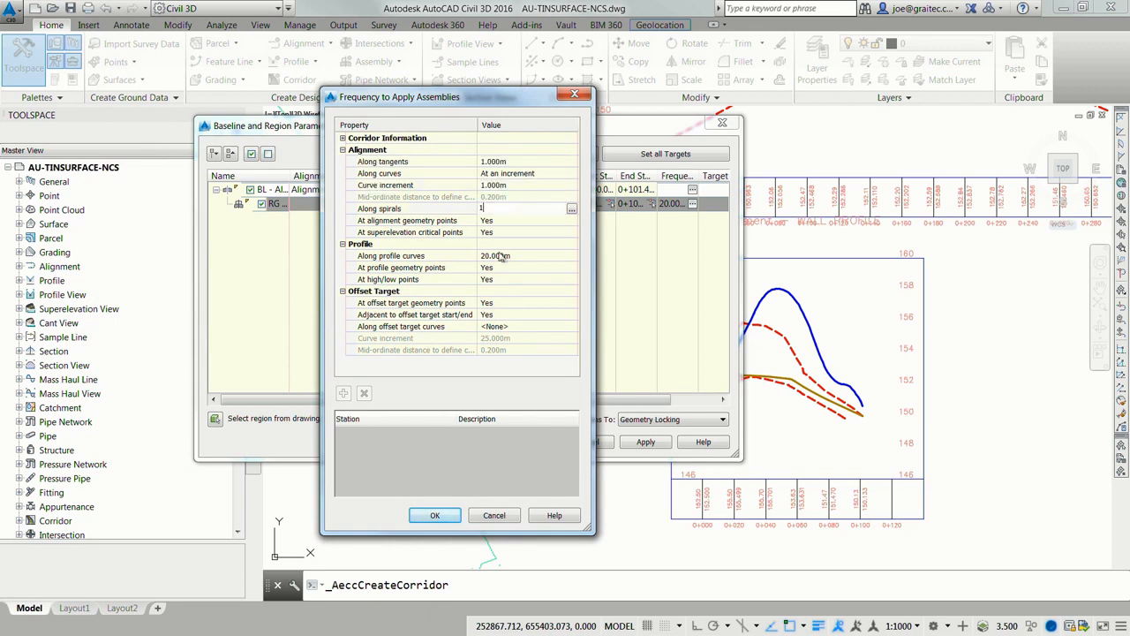
pyautogui.press('Return')
pyautogui.click(499, 257)
pyautogui.write('1')
pyautogui.press('Return')
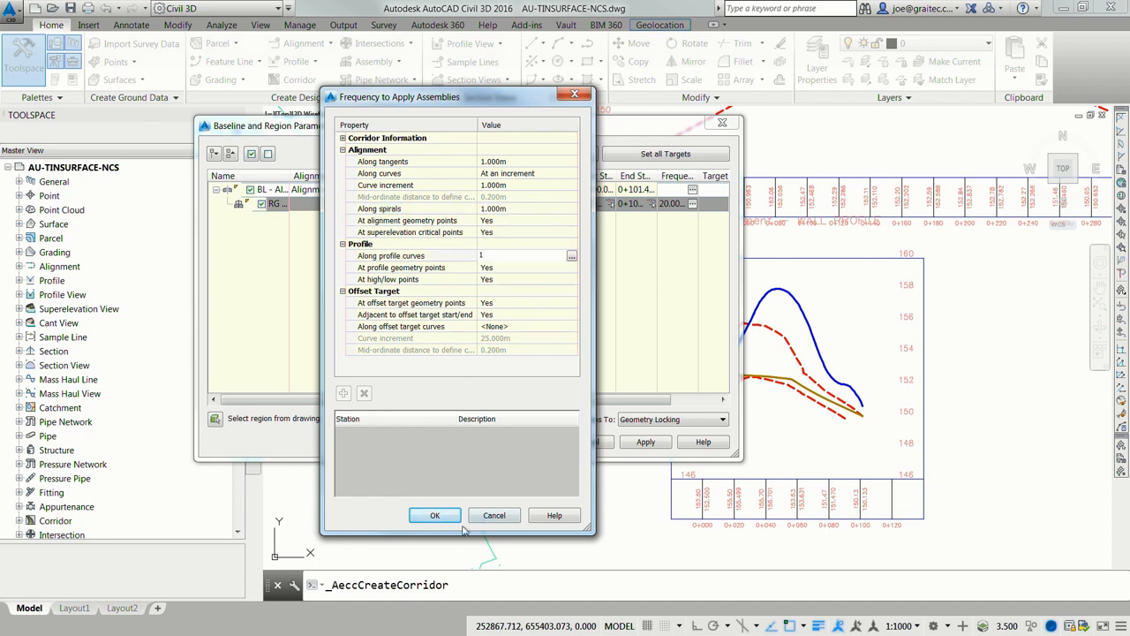
pyautogui.click(435, 514)
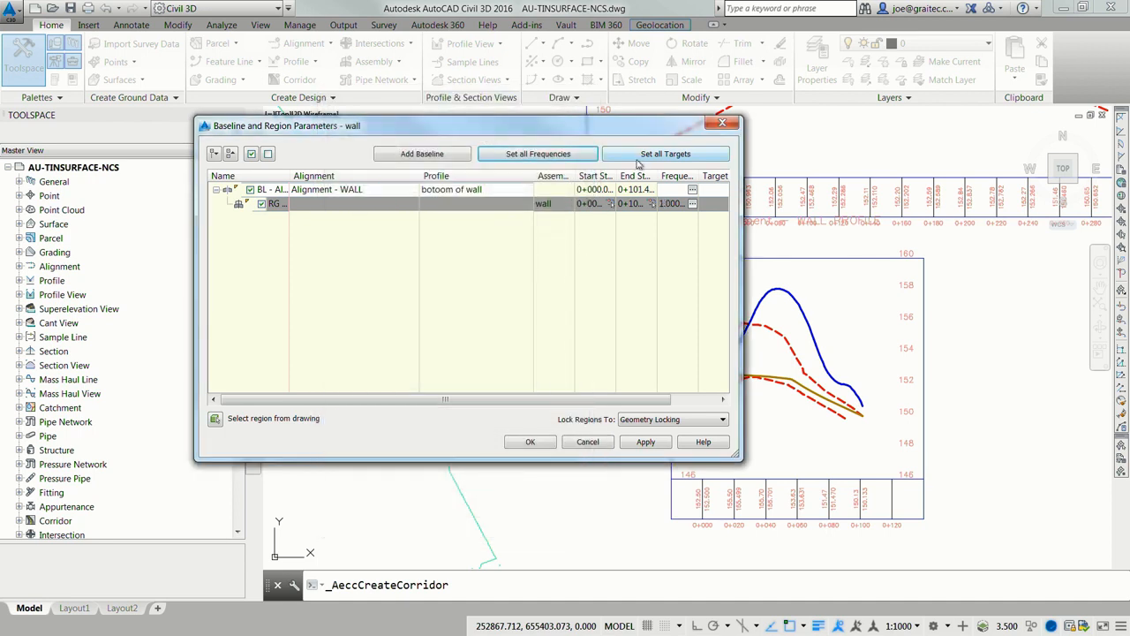
# Target the LotGrade subassembly's EdgeOffset to the Edge of Sidewalk Upstand alignment.
pyautogui.click(645, 156)
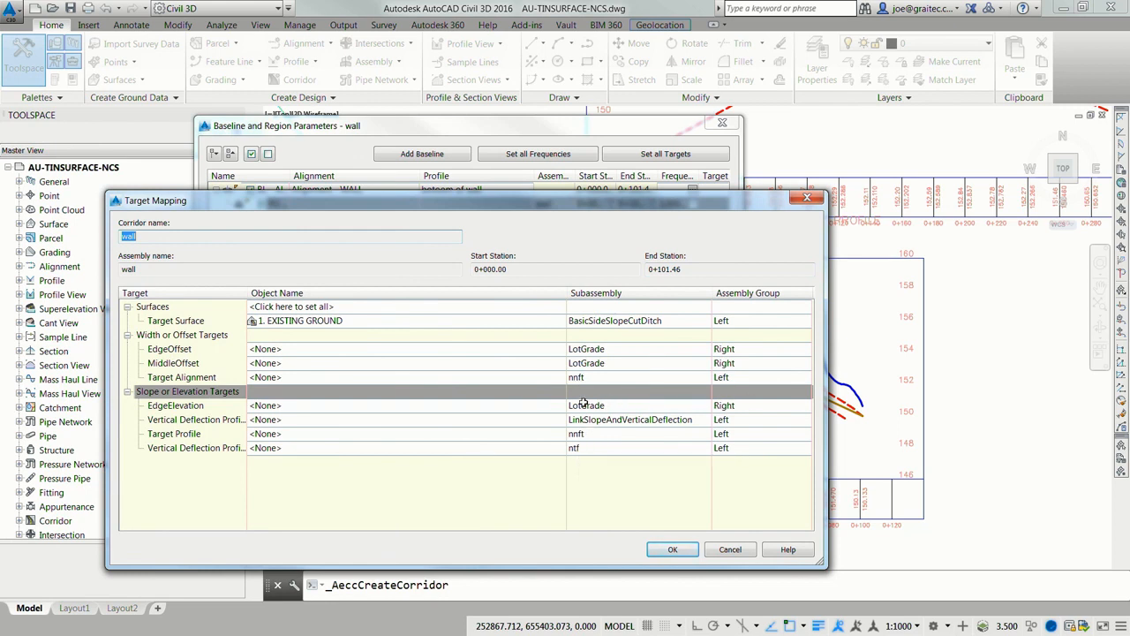
pyautogui.click(298, 353)
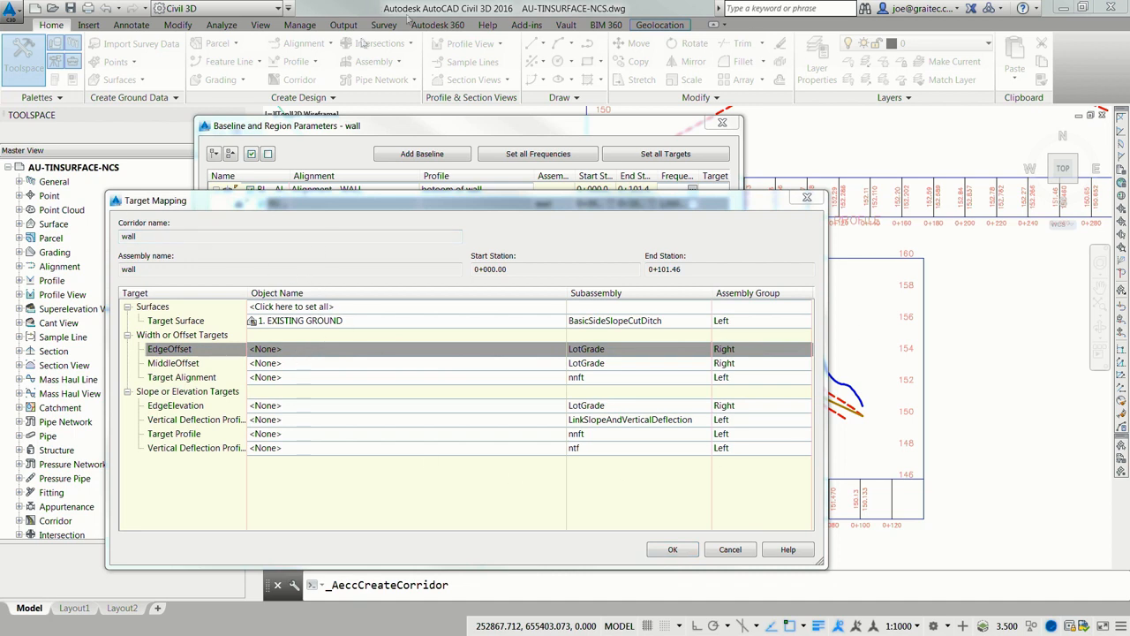
pyautogui.moveTo(0, 43); pyautogui.dragTo(383, 92)
pyautogui.click(322, 190)
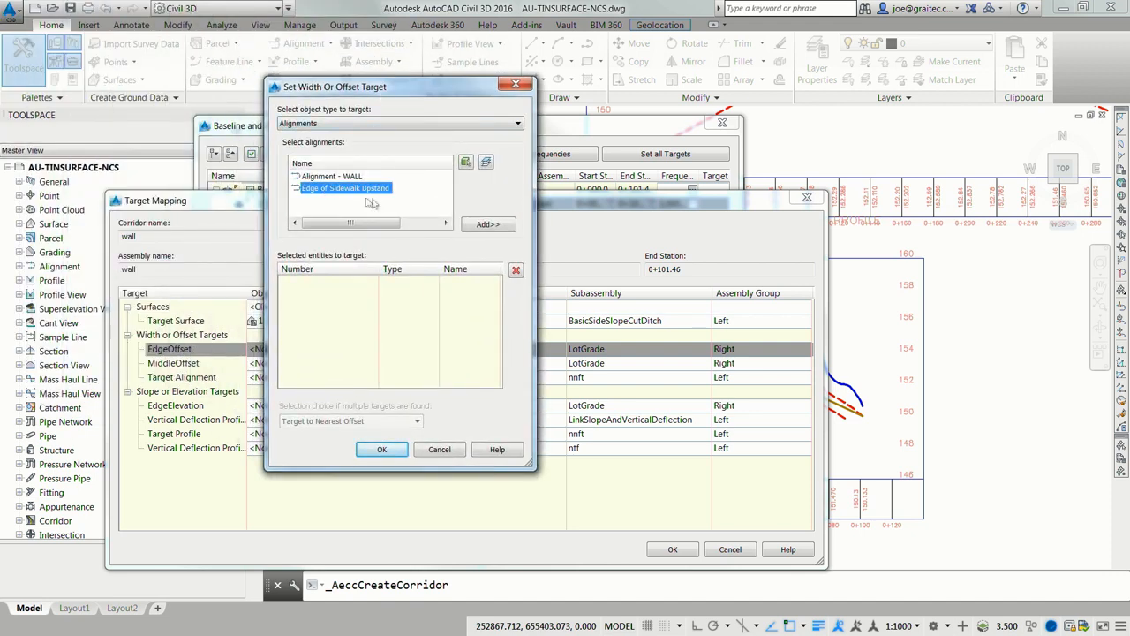
pyautogui.click(489, 224)
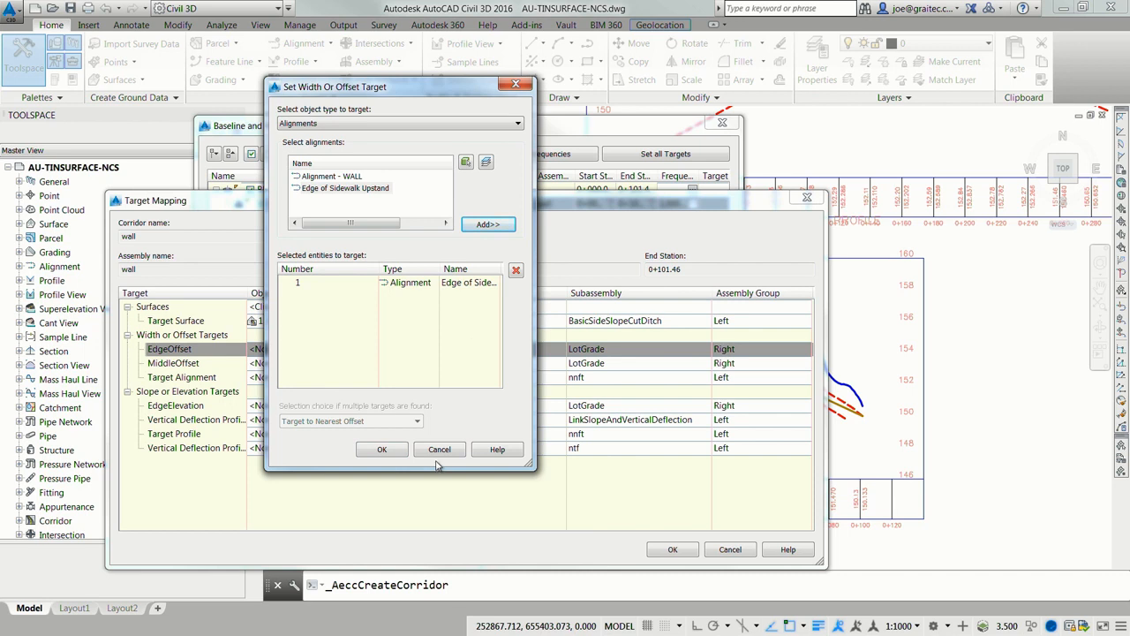
pyautogui.click(381, 449)
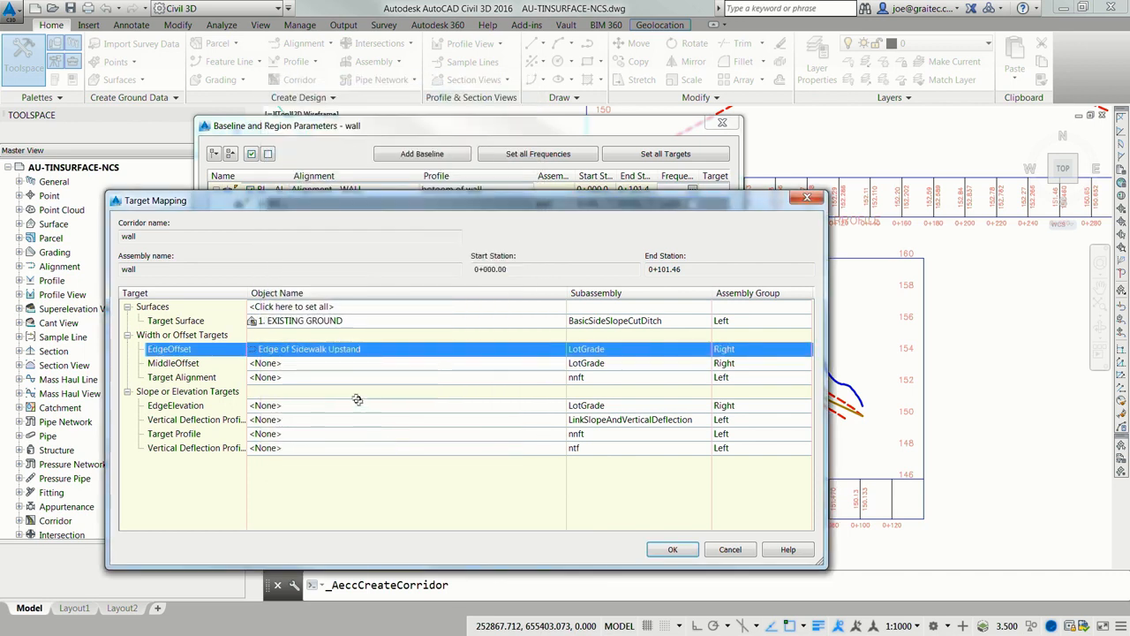
# Target the LotGrade EdgeElevation to the 1. EXISTING GROUND - Surface (4) profile of the Edge of Sidewalk Upstand alignment.
pyautogui.click(265, 408)
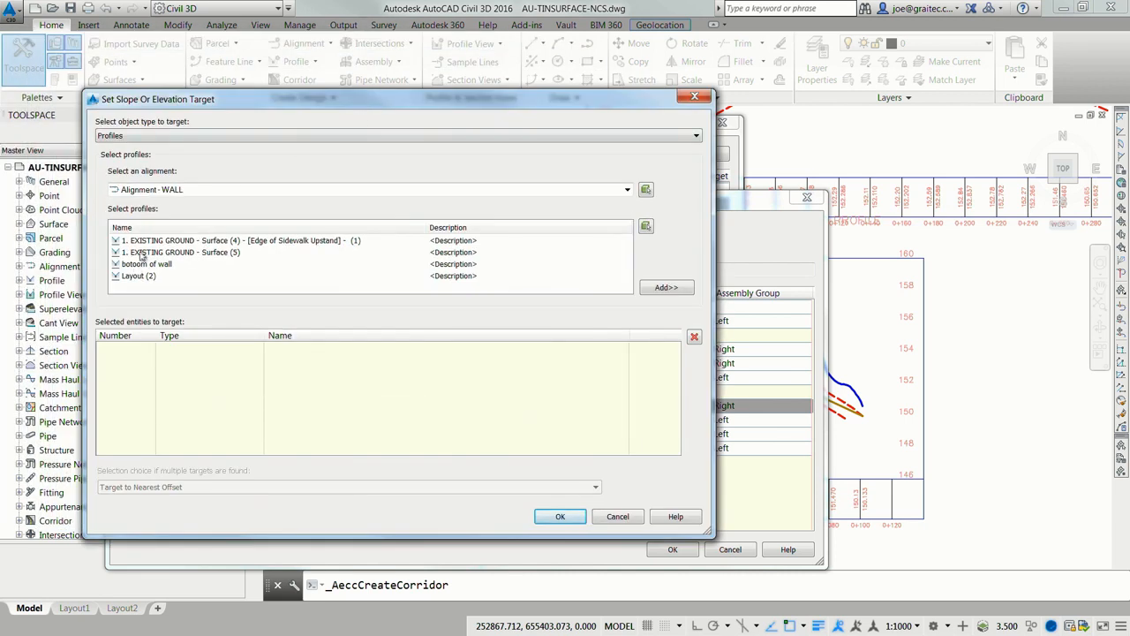
pyautogui.click(148, 191)
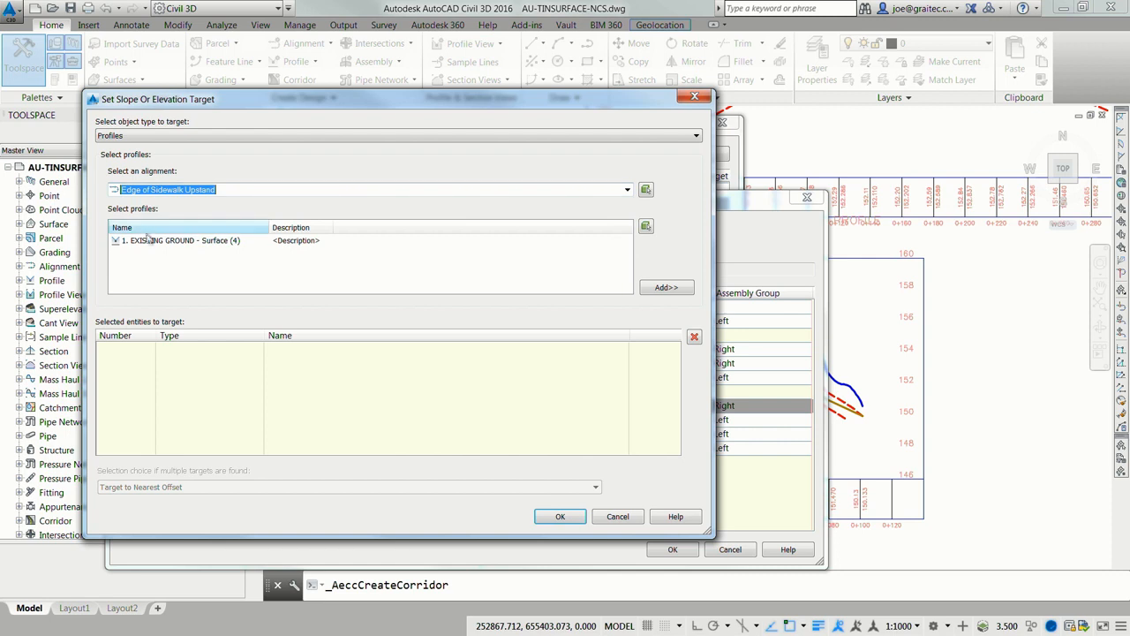
pyautogui.click(151, 241)
pyautogui.click(667, 288)
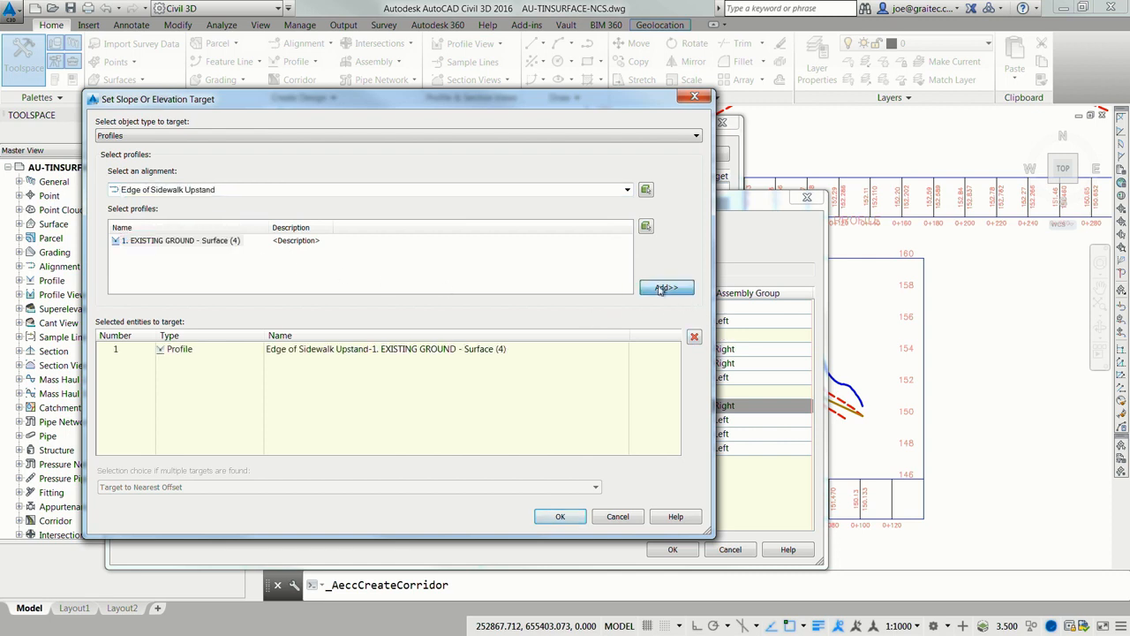
pyautogui.click(569, 523)
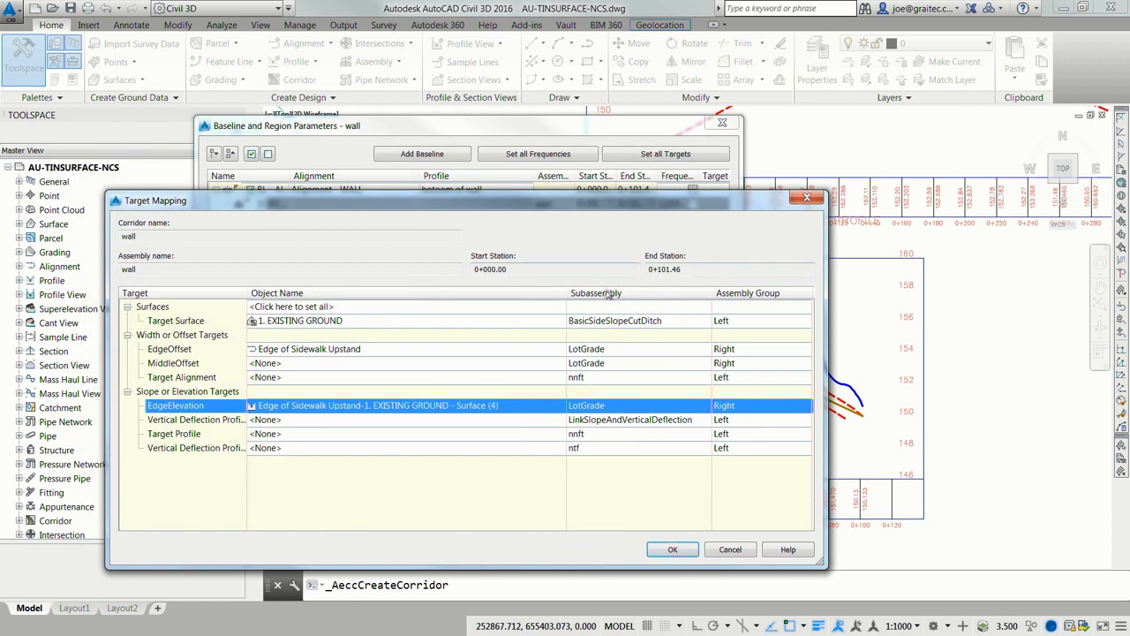
# Try to assign the Layout (2) profile as the LinkSlopeAndVerticalDeflection vertical deflection target.
pyautogui.click(266, 421)
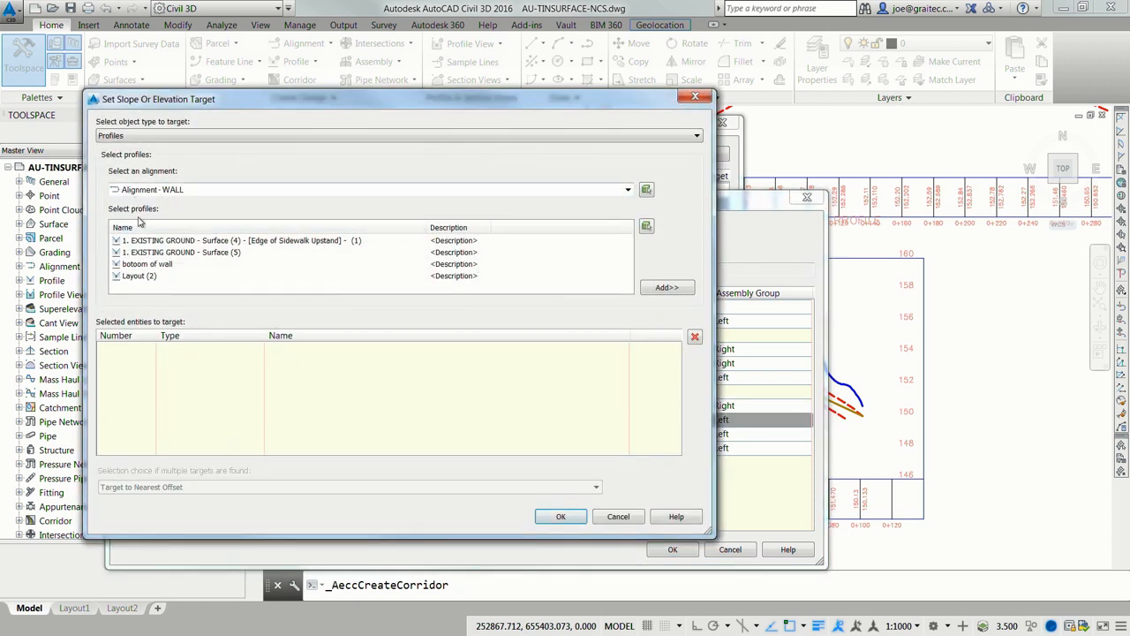
pyautogui.click(147, 264)
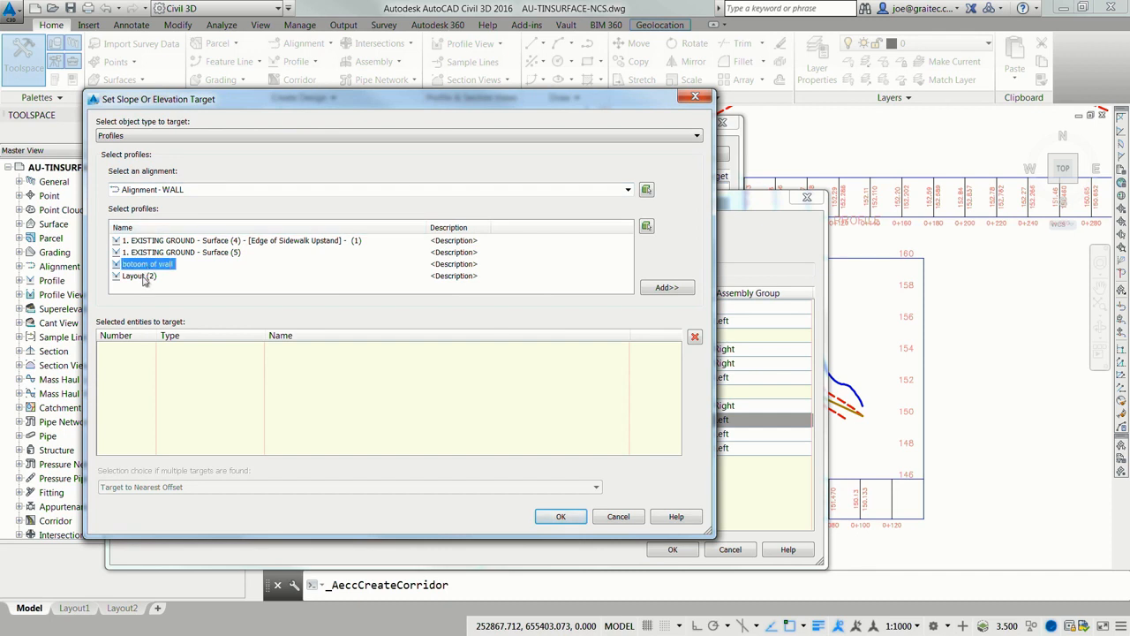
pyautogui.click(144, 277)
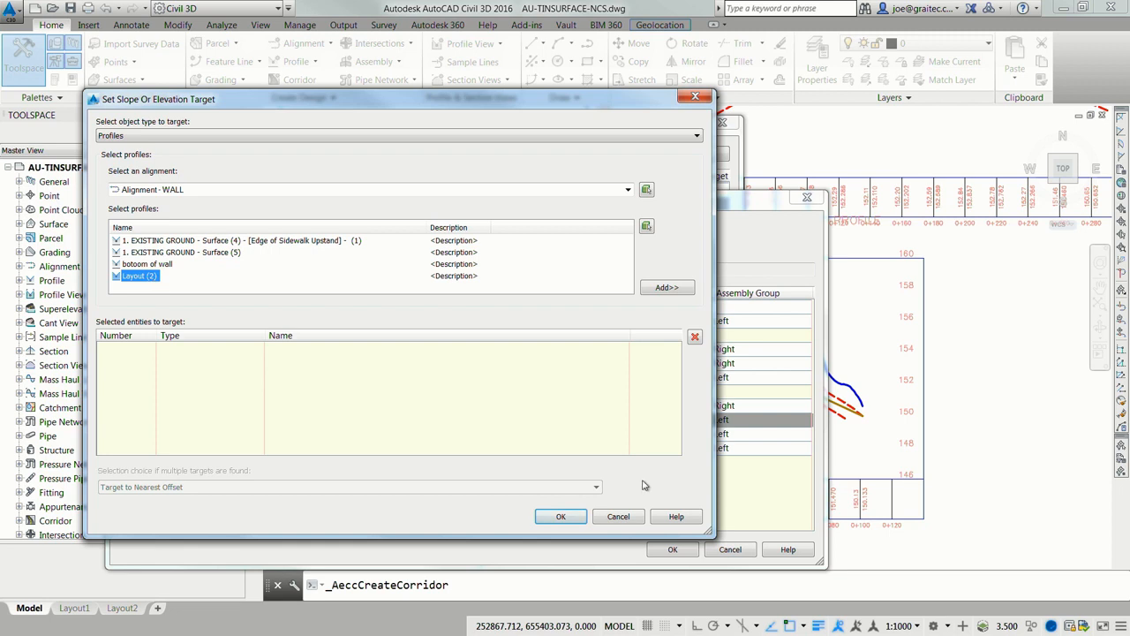
pyautogui.click(558, 517)
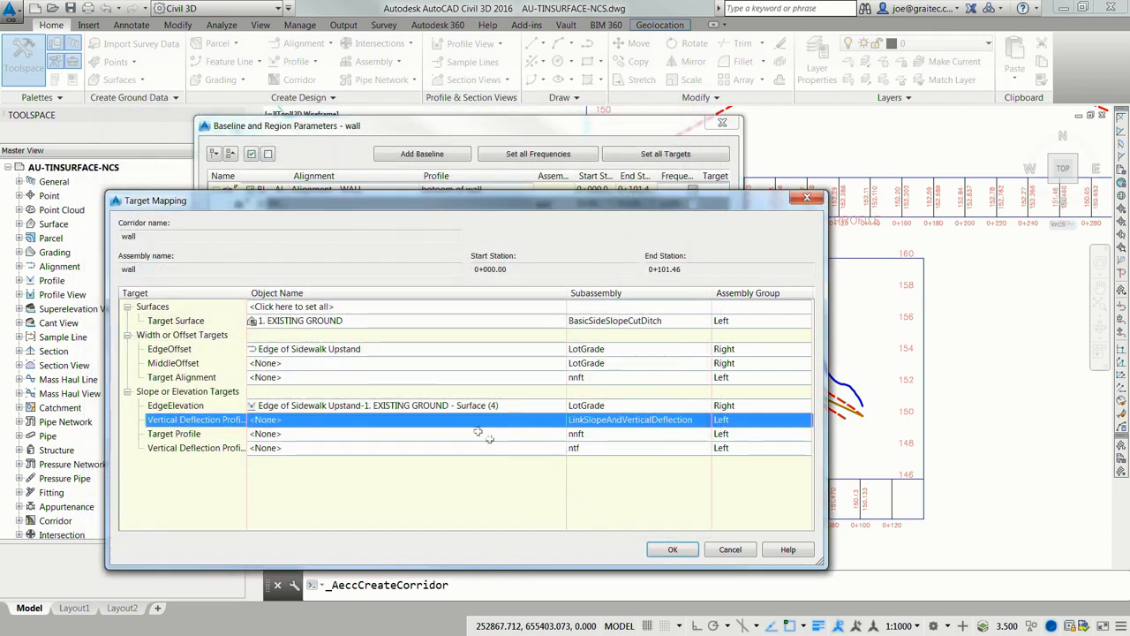
# Add the Layout (2) profile of Alignment - WALL as the vertical deflection target of LinkSlopeAndVerticalDeflection.
pyautogui.click(325, 420)
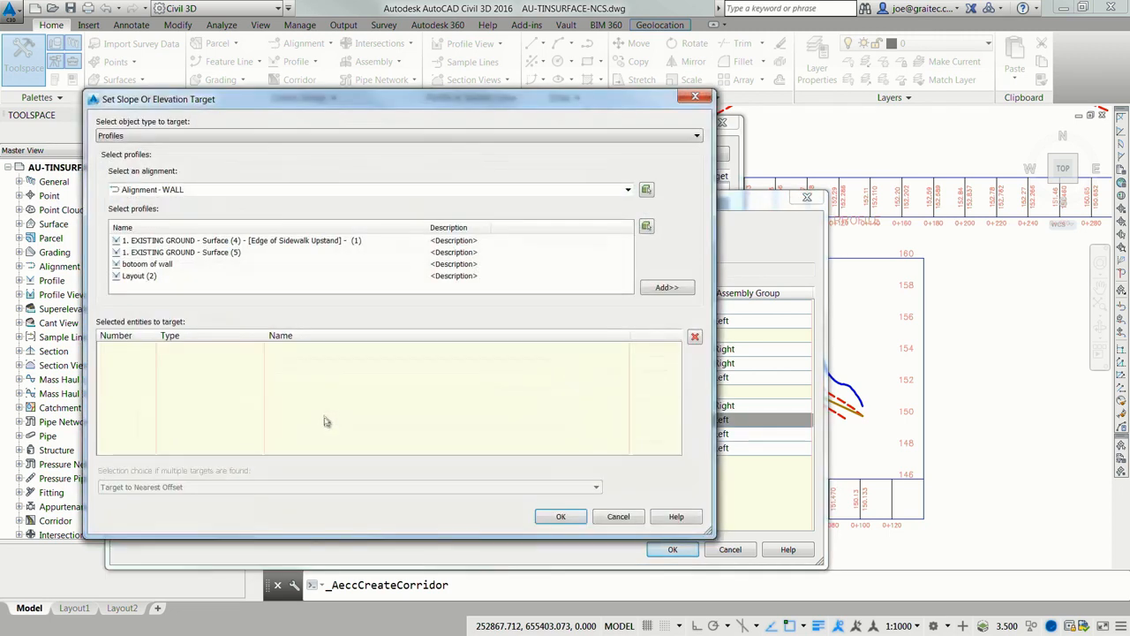
pyautogui.click(141, 275)
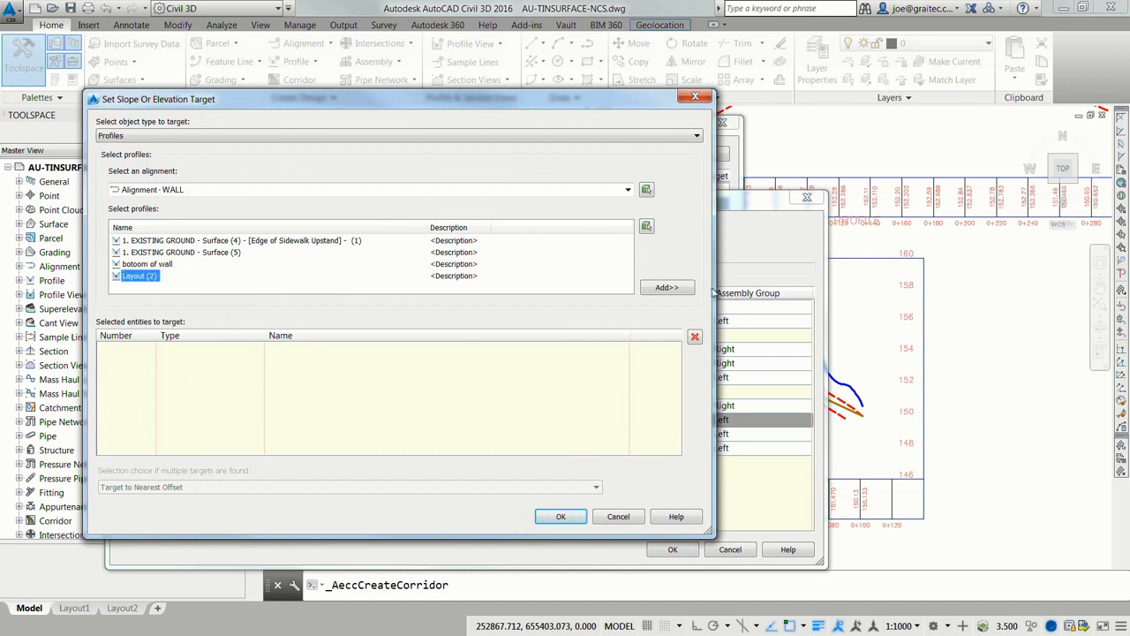
pyautogui.click(687, 288)
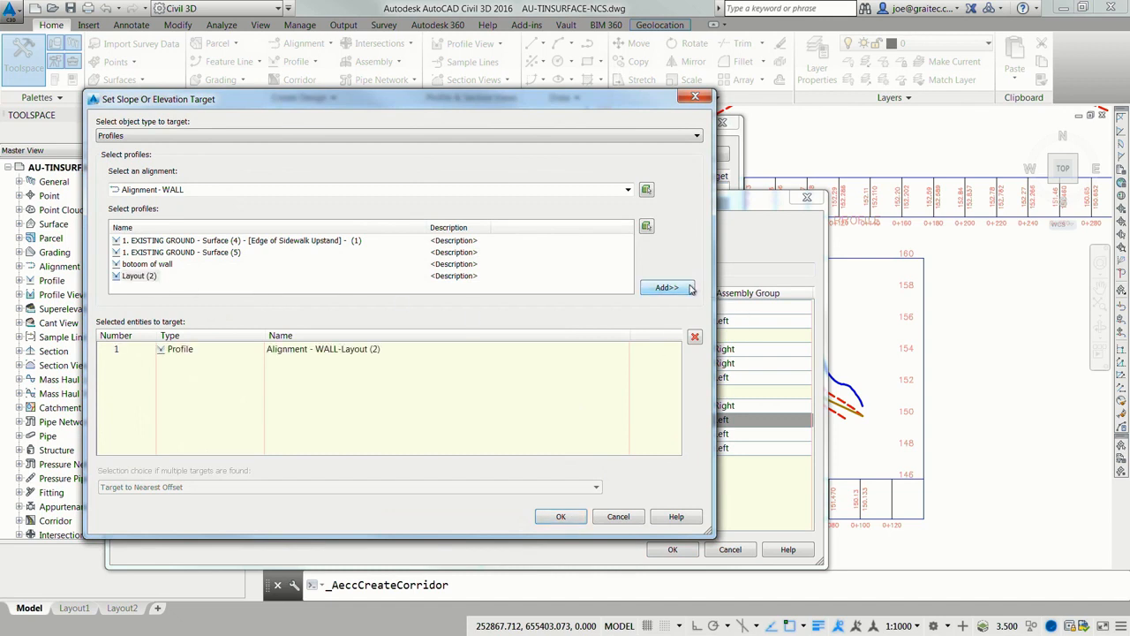
pyautogui.click(561, 516)
# Accept the target mapping and region parameters and rebuild the wall corridor.
pyautogui.click(667, 549)
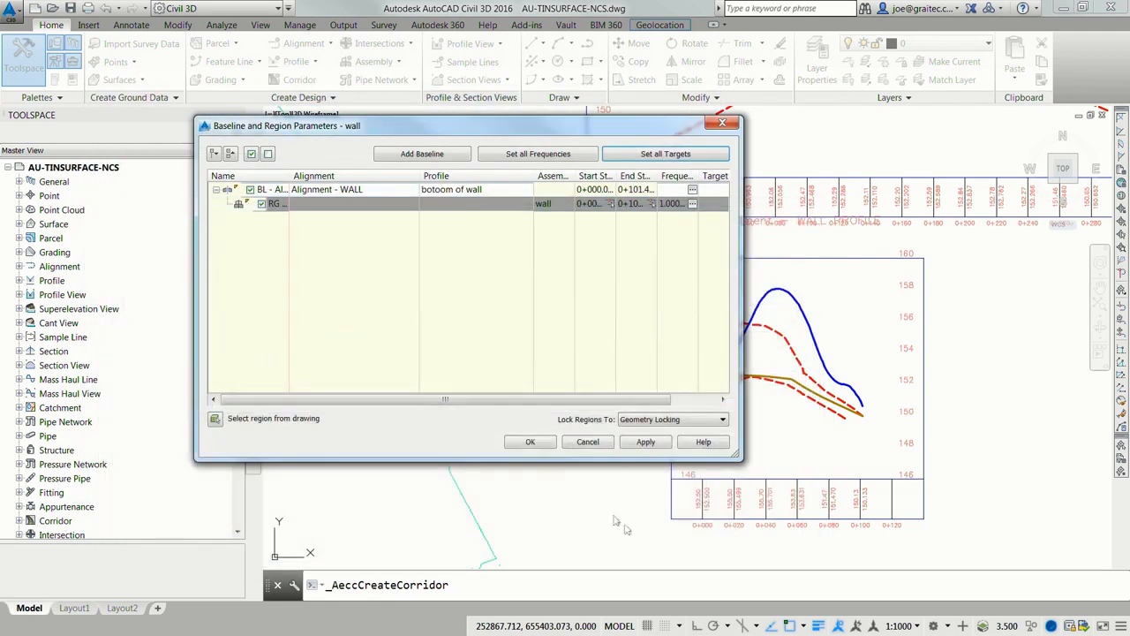
pyautogui.click(541, 441)
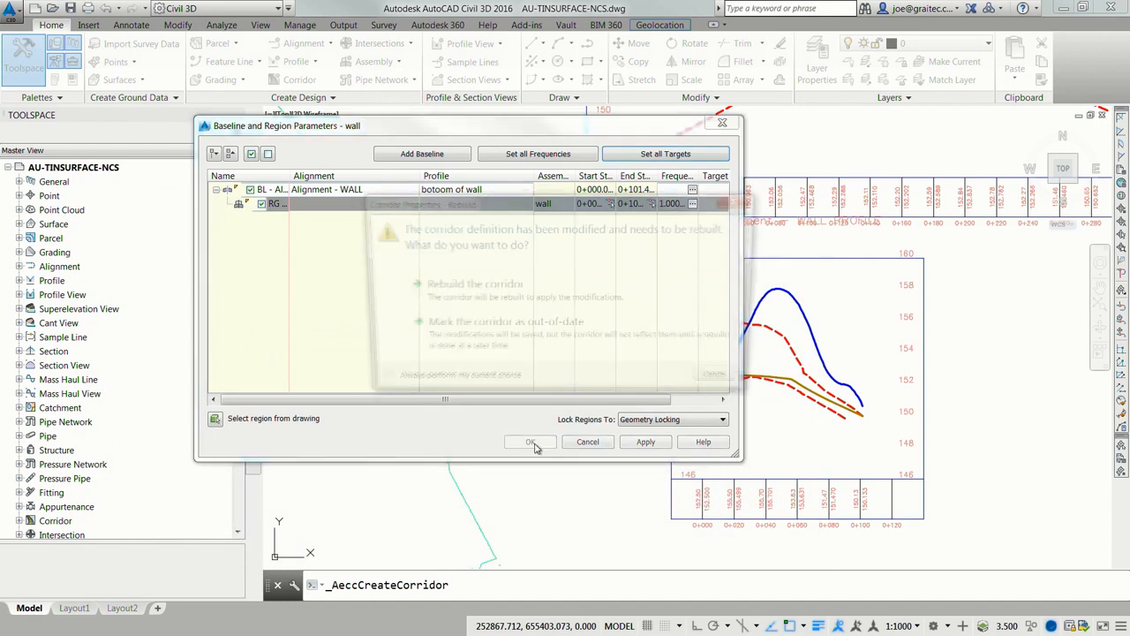
pyautogui.click(477, 296)
# Inspect the wall corridor in 3D in the Object Viewer, checking the wall face and side slope from several angles, and close the viewer.
pyautogui.scroll(-2, 606, 433)
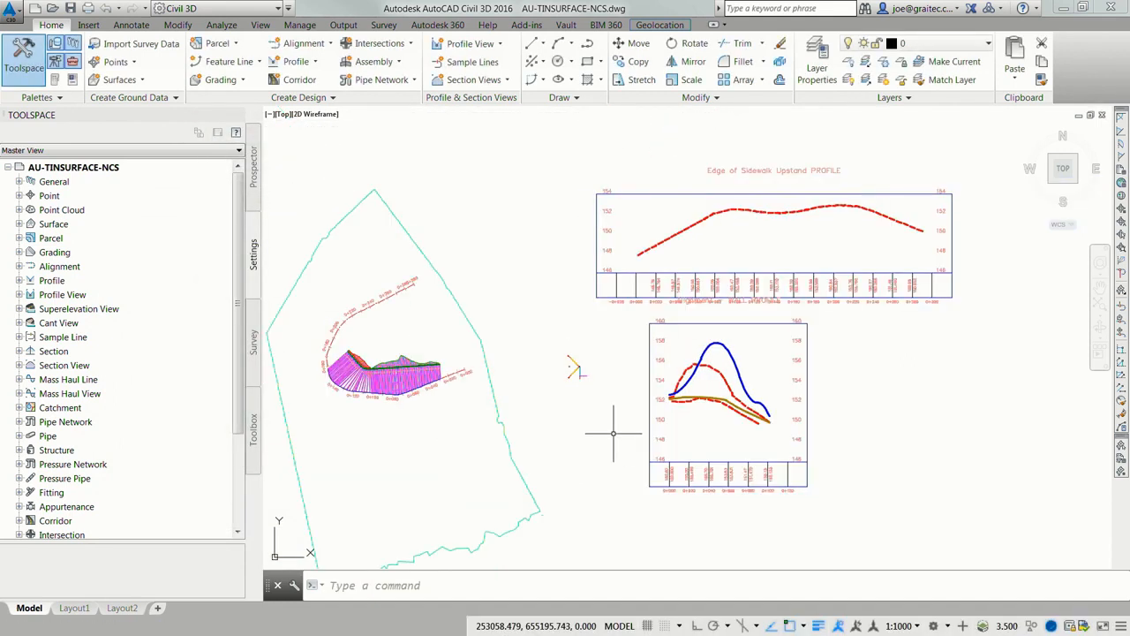
pyautogui.click(440, 363)
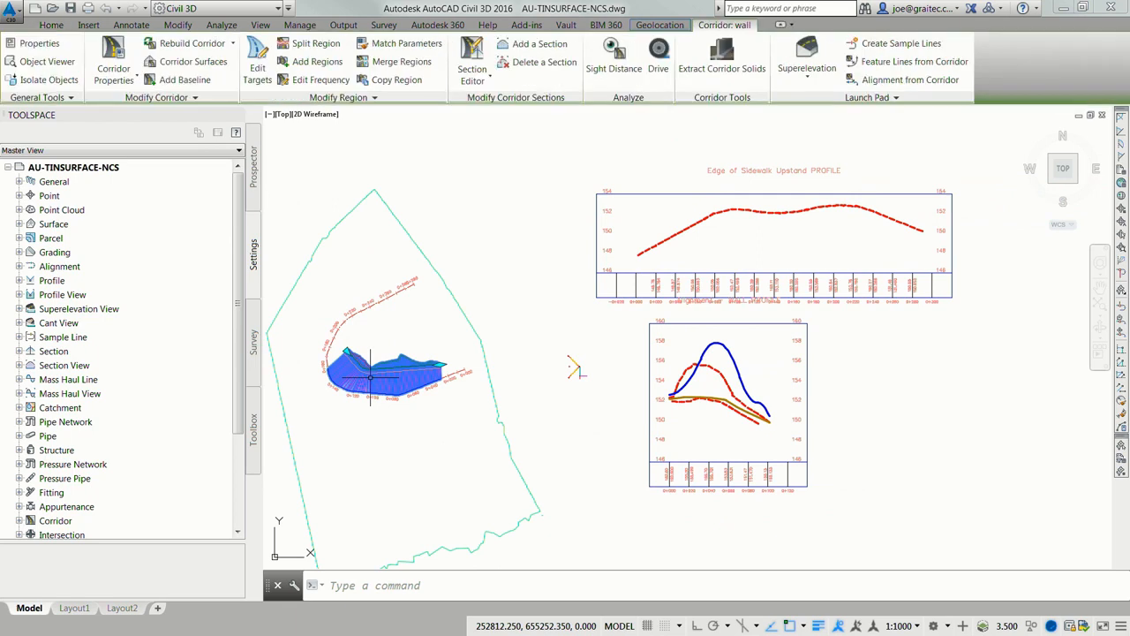
pyautogui.click(62, 68)
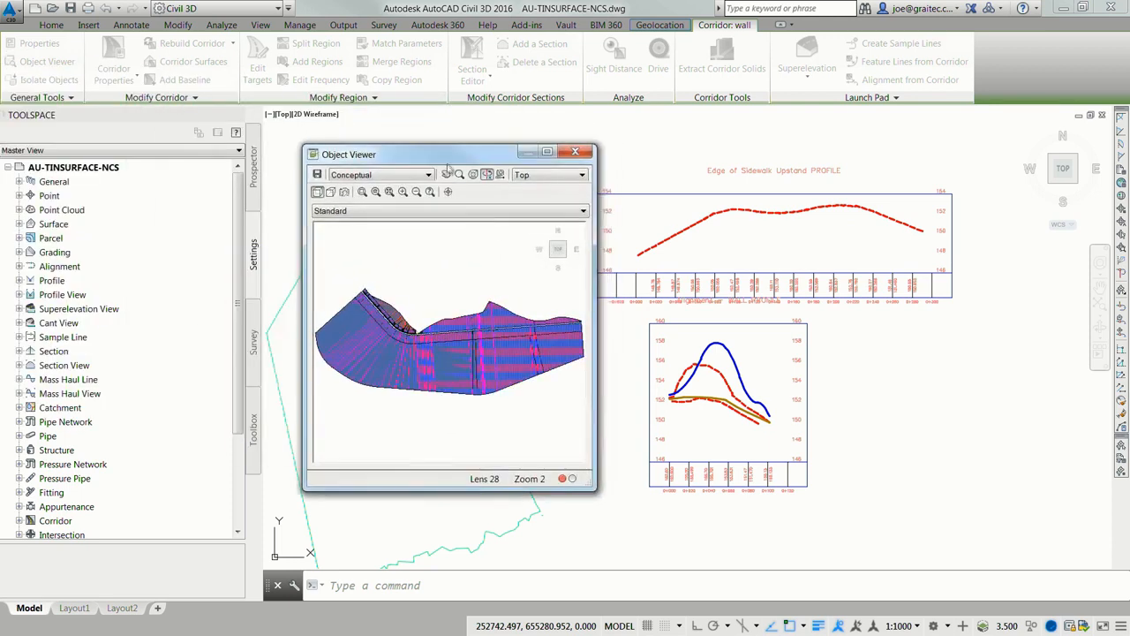
pyautogui.click(559, 258)
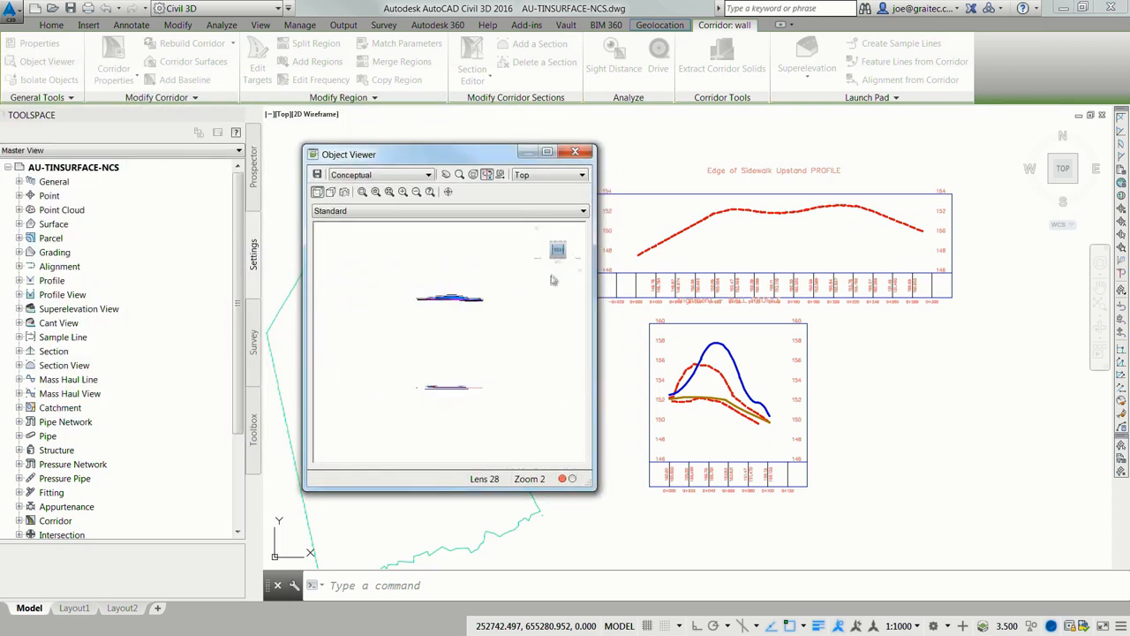
pyautogui.moveTo(457, 343); pyautogui.dragTo(491, 358)
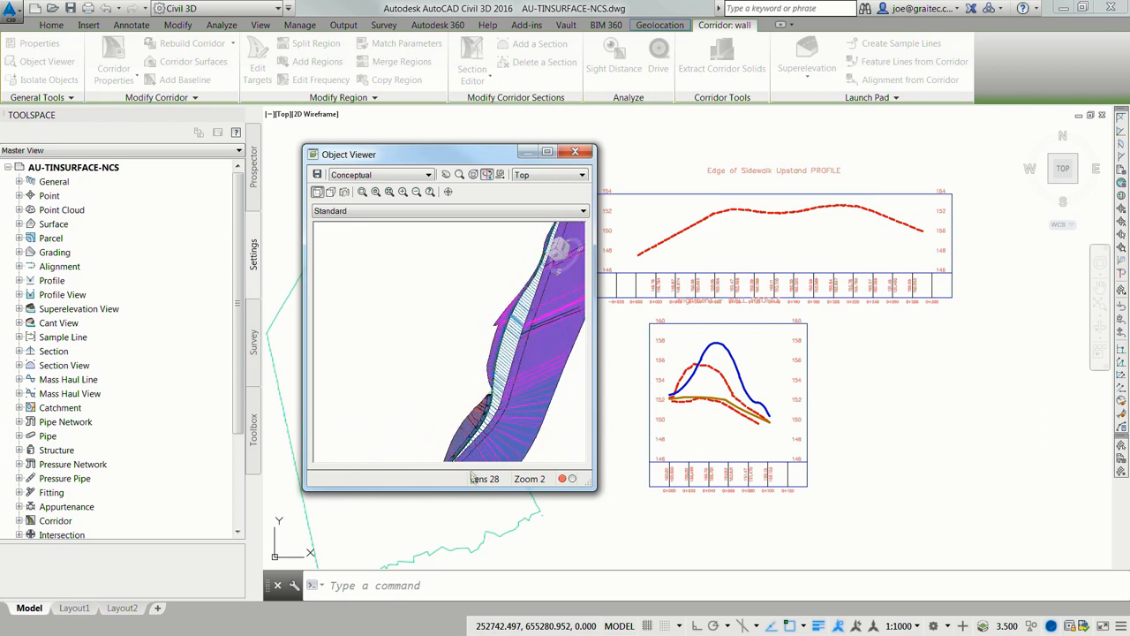
pyautogui.moveTo(499, 446); pyautogui.dragTo(539, 338)
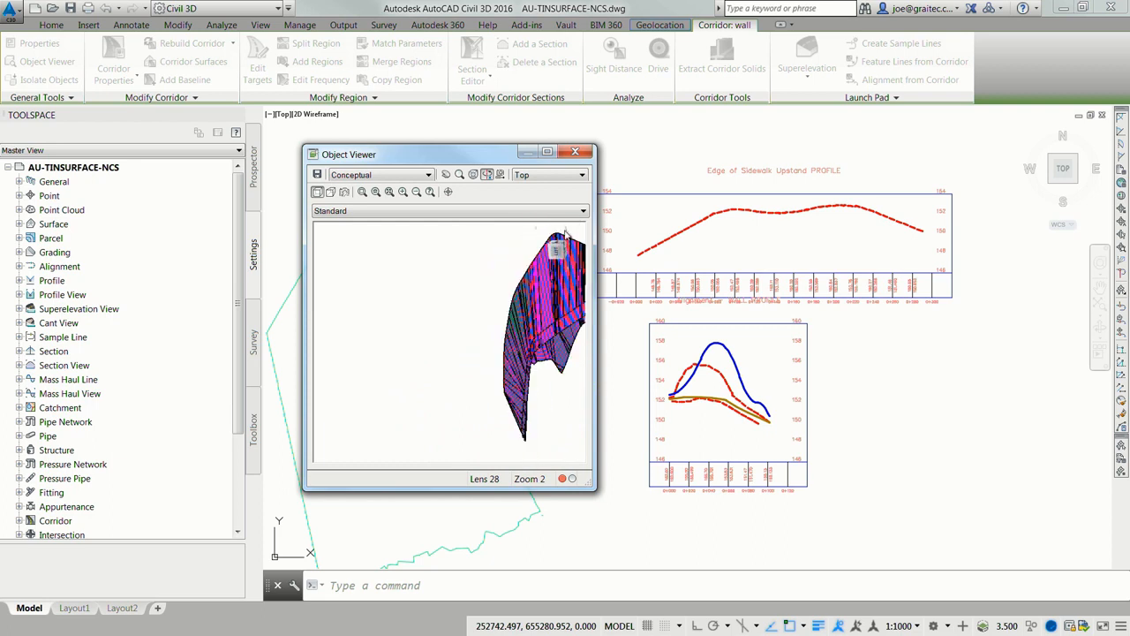
pyautogui.moveTo(556, 250); pyautogui.dragTo(570, 168)
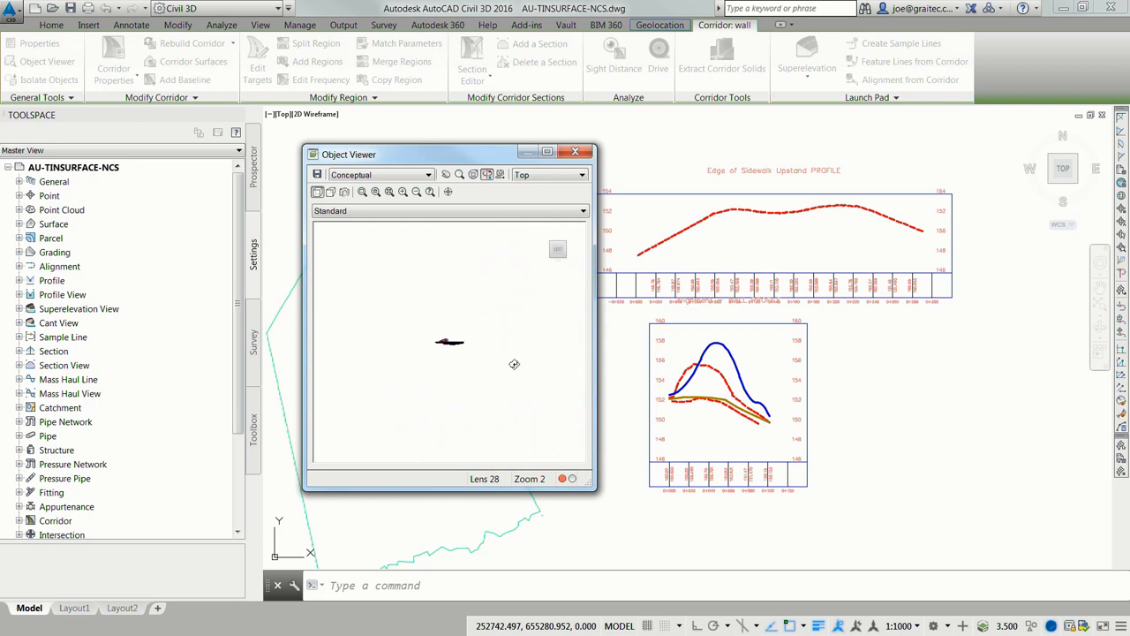
pyautogui.scroll(8, 441, 341)
pyautogui.moveTo(463, 385); pyautogui.dragTo(358, 365)
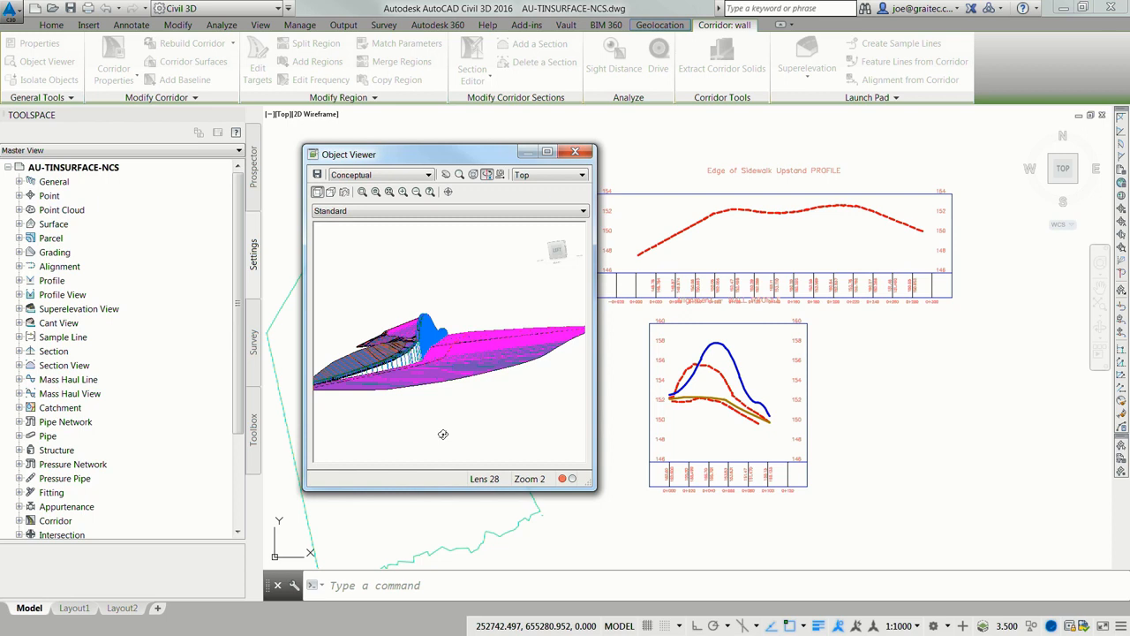
pyautogui.rightClick(442, 434)
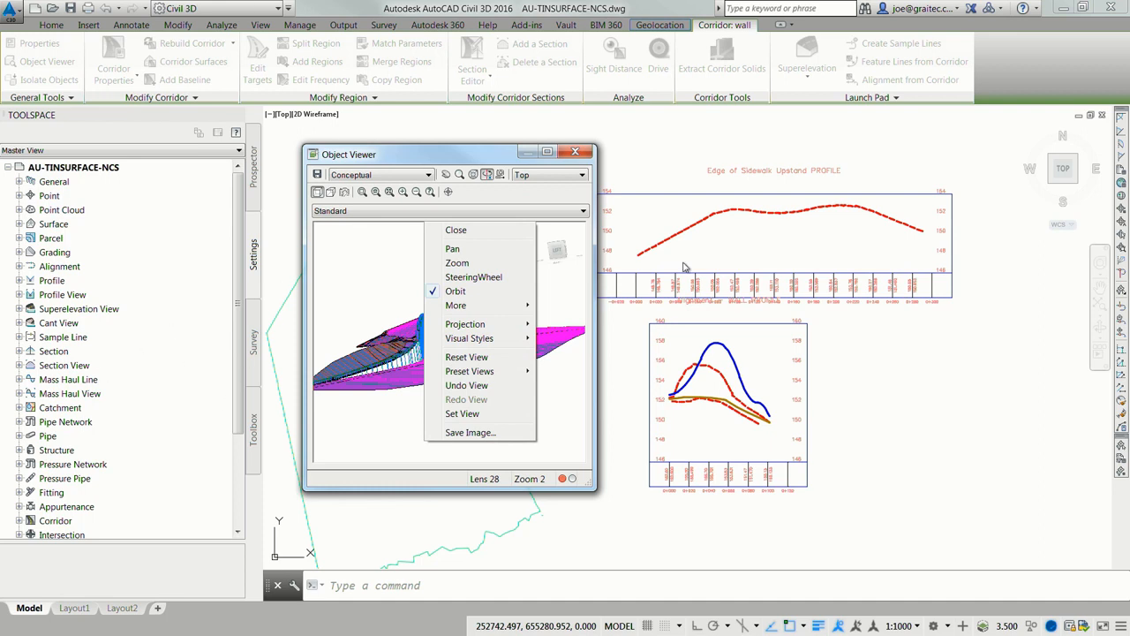
pyautogui.click(574, 152)
pyautogui.click(575, 152)
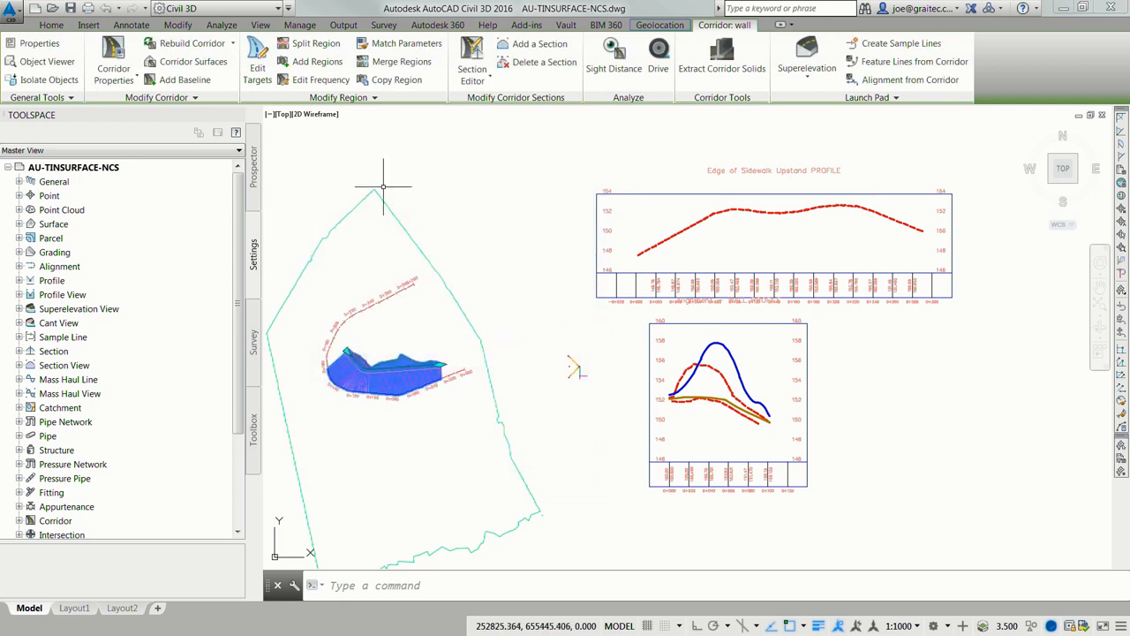
# Switch to the retaining walls slide deck in PowerPoint.
pyautogui.hotkey('alt', 'Tab')
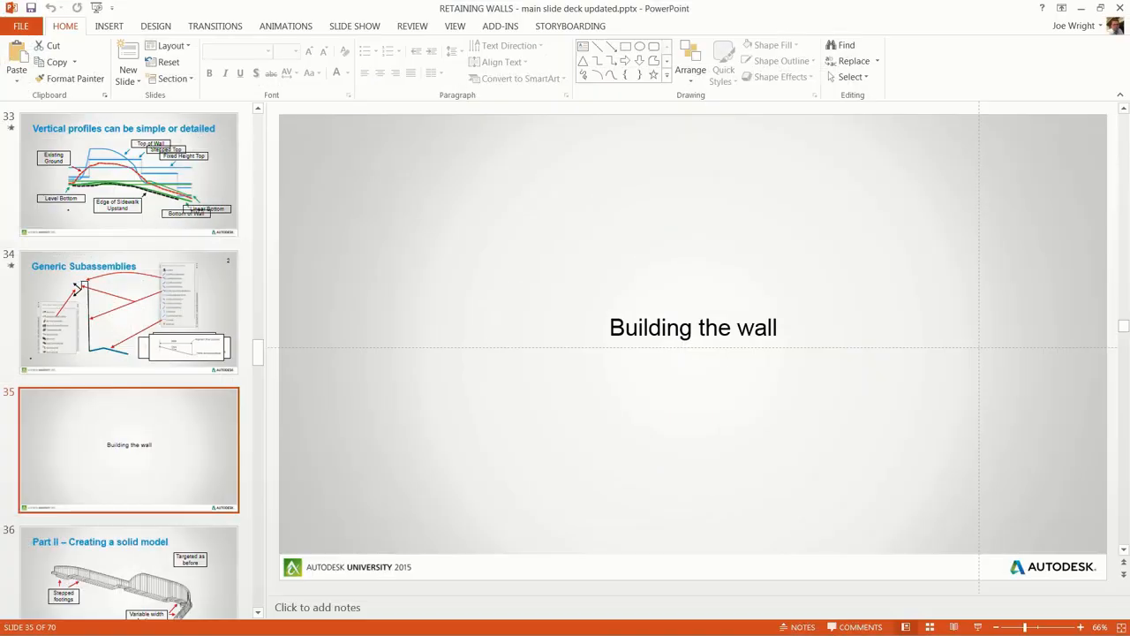
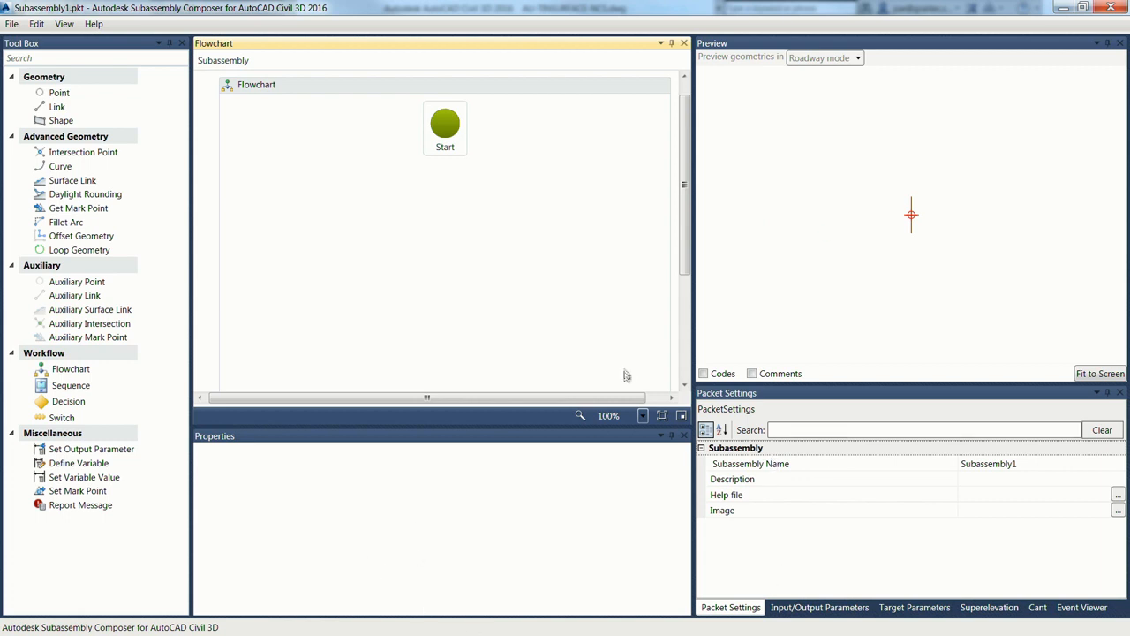
# In Subassembly Composer, add an input parameter named TOPHEIGHT with a default value of 0.5.
pyautogui.click(805, 609)
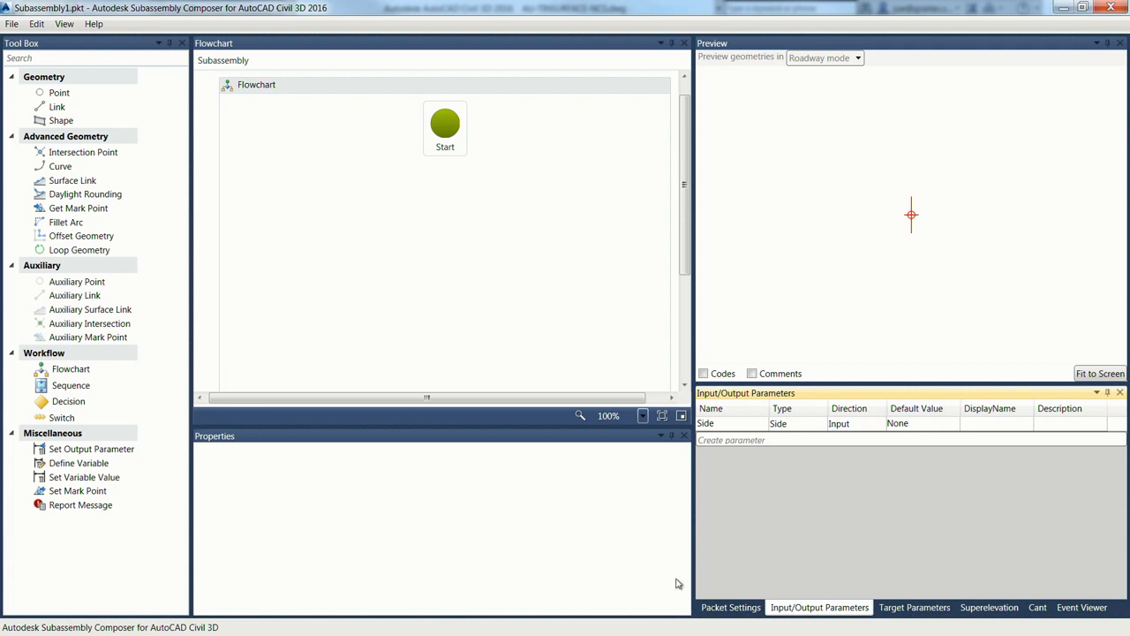
pyautogui.click(722, 441)
pyautogui.click(722, 442)
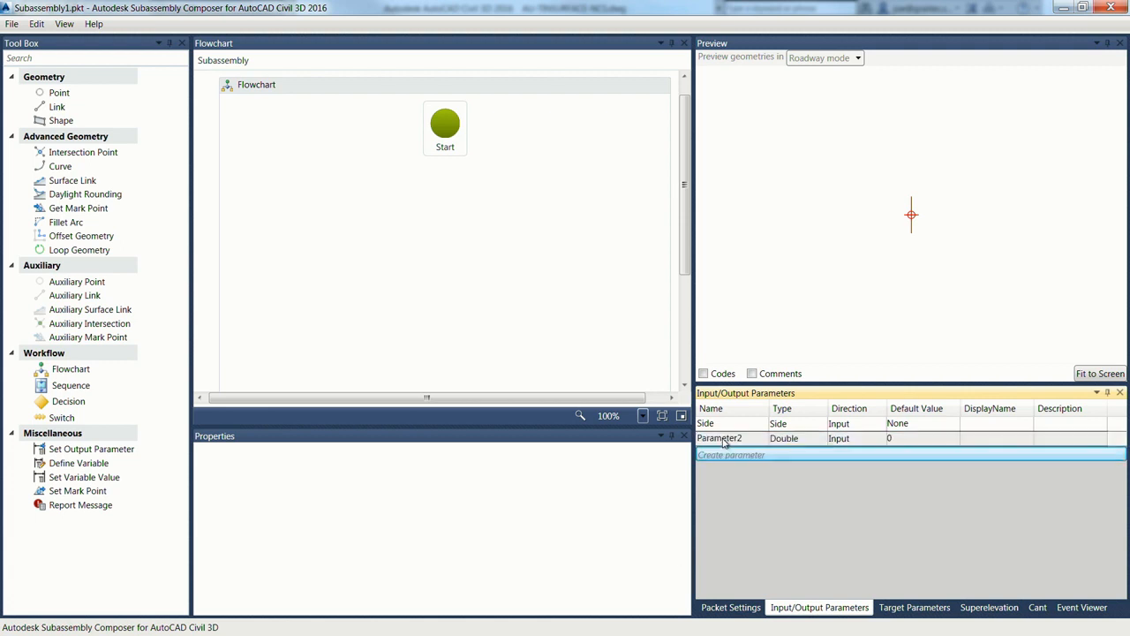
pyautogui.click(737, 438)
pyautogui.click(746, 439)
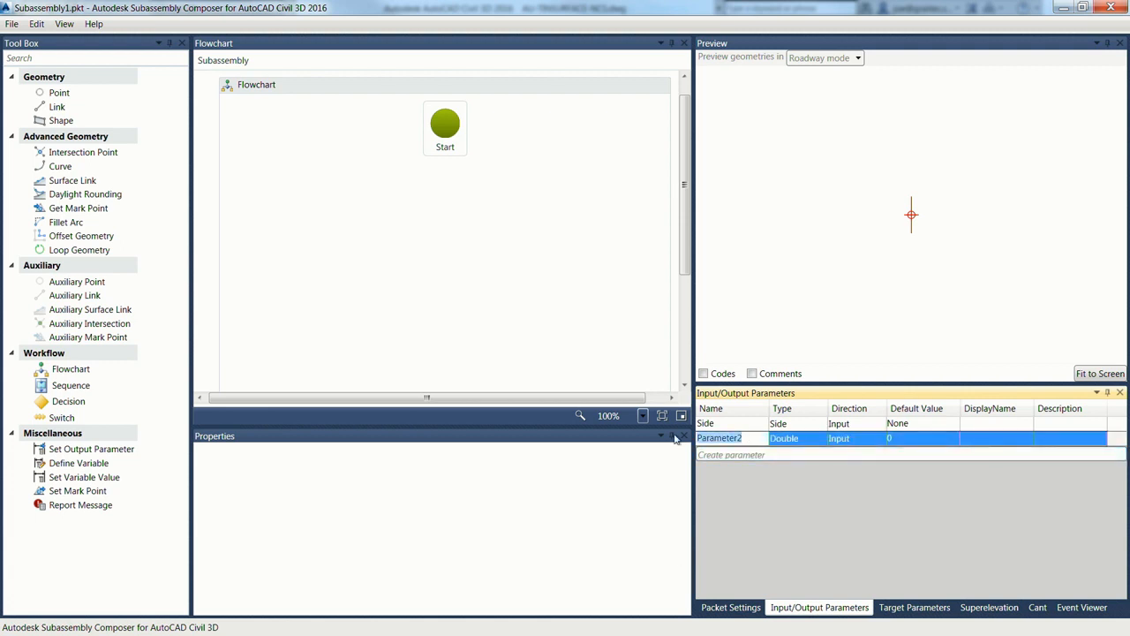
pyautogui.write('TOPHEIGHT')
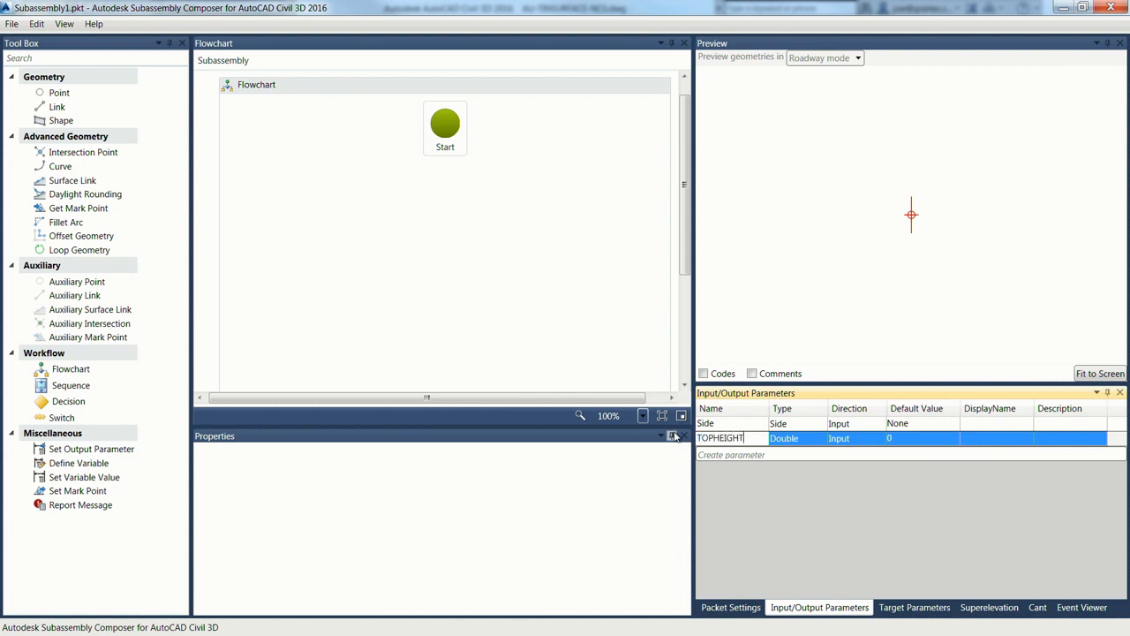
pyautogui.click(850, 440)
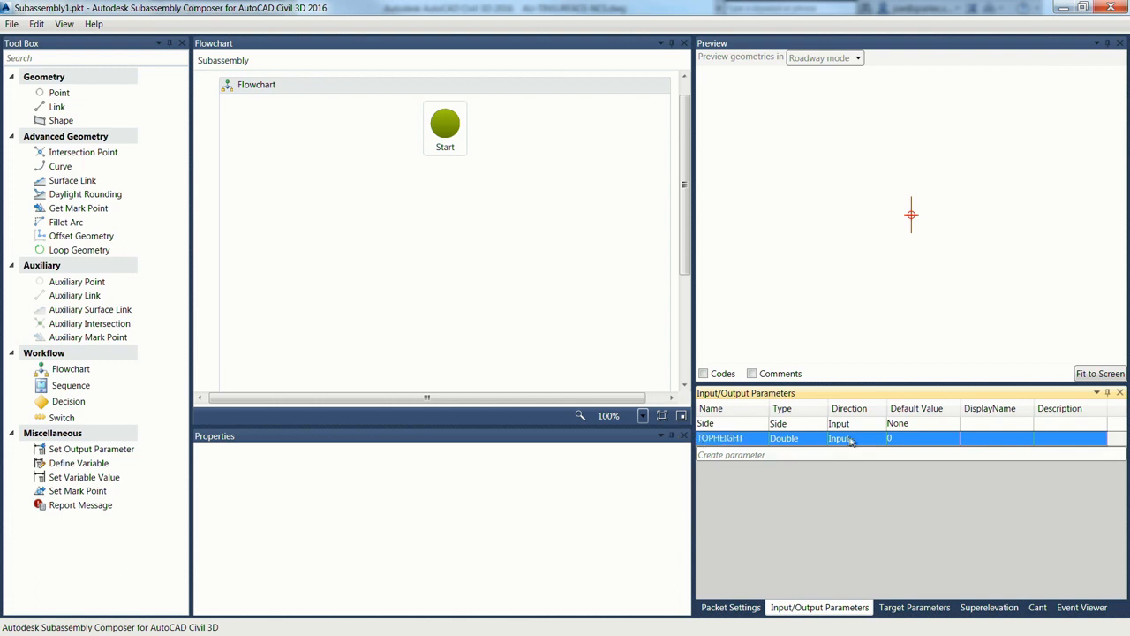
pyautogui.click(900, 441)
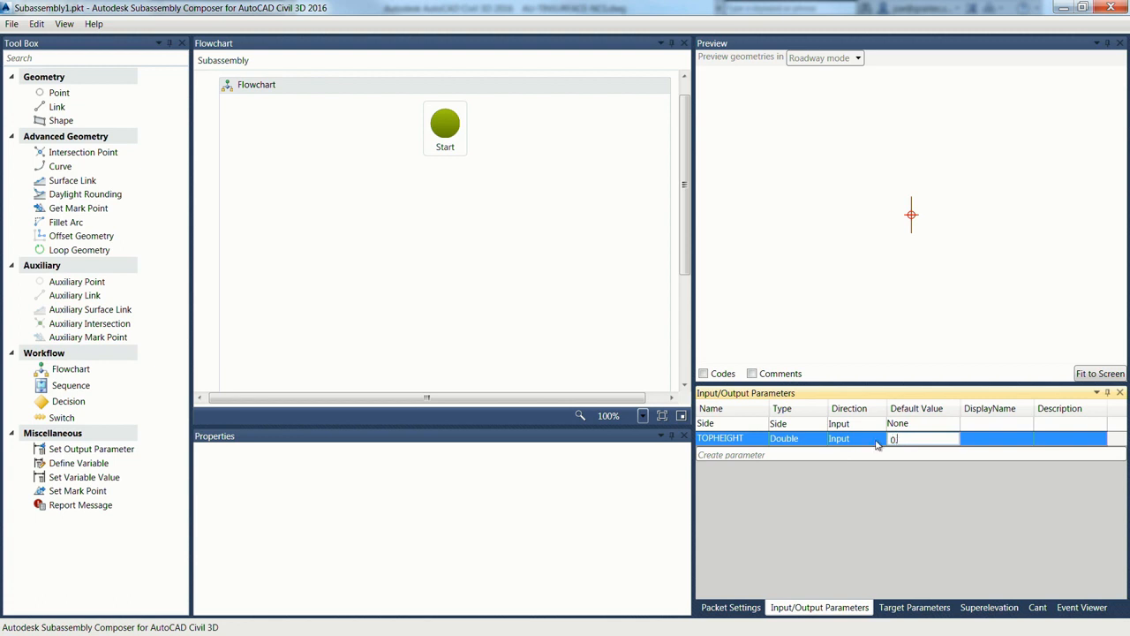
pyautogui.write('.5')
# Add an input parameter named DROPHEIGHT with a default value of 0.5.
pyautogui.click(743, 456)
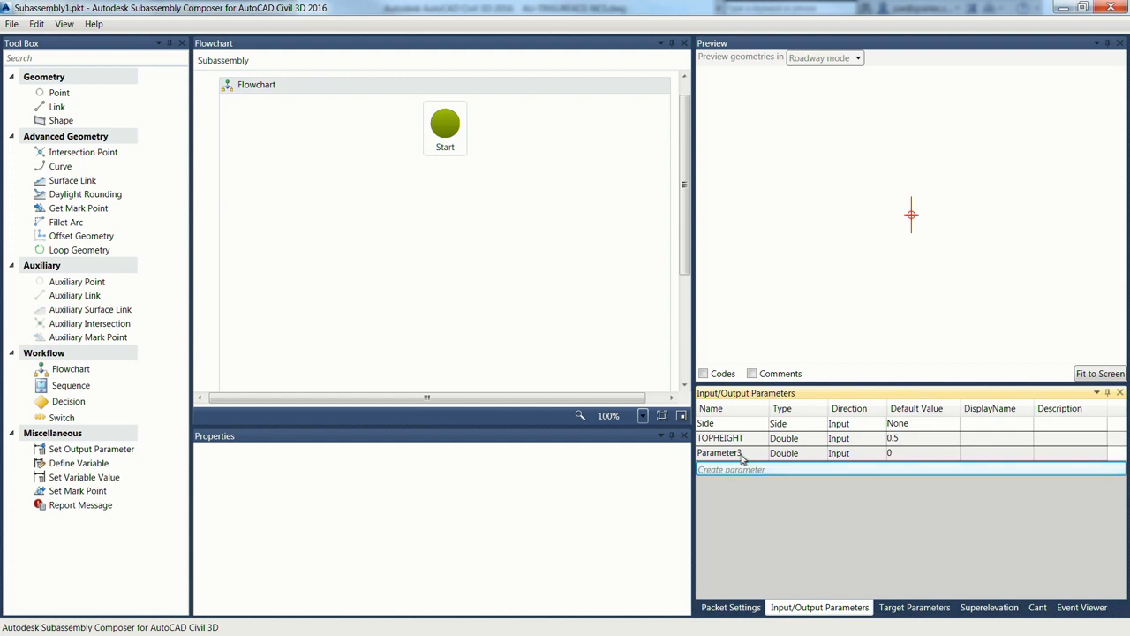
pyautogui.click(738, 453)
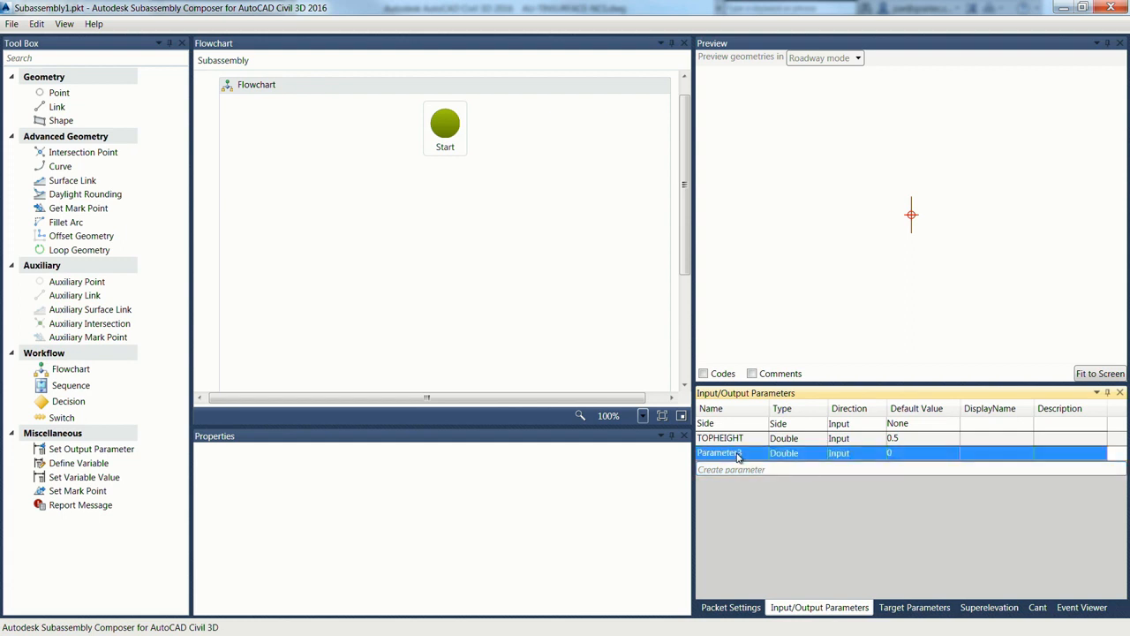
pyautogui.click(739, 454)
pyautogui.moveTo(750, 453); pyautogui.dragTo(675, 454)
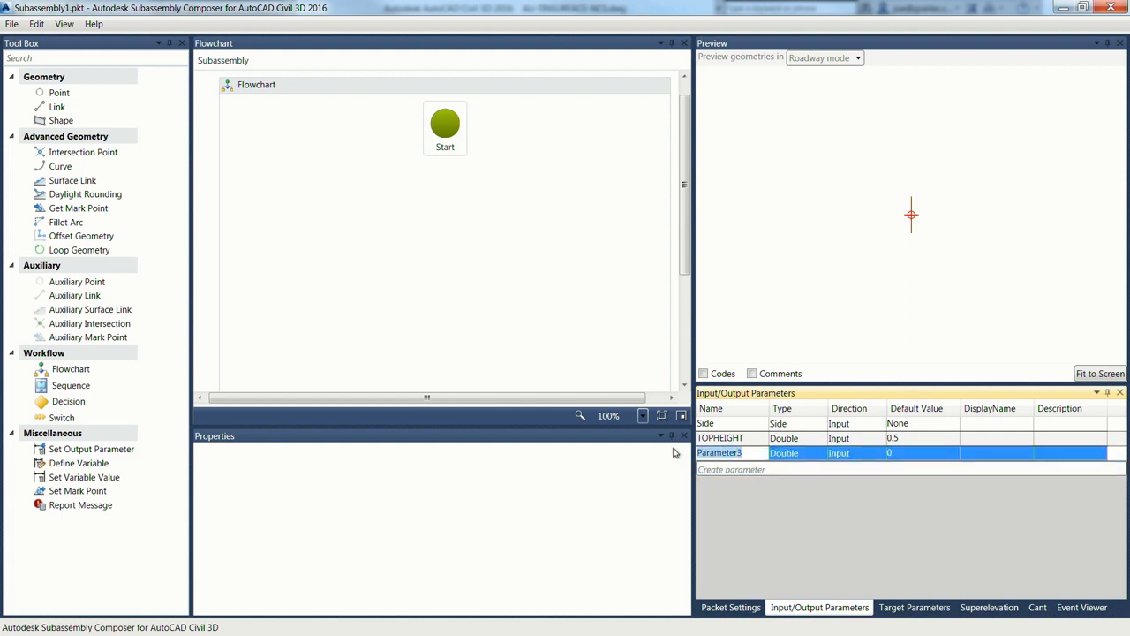
pyautogui.write('DROPHEIGHT')
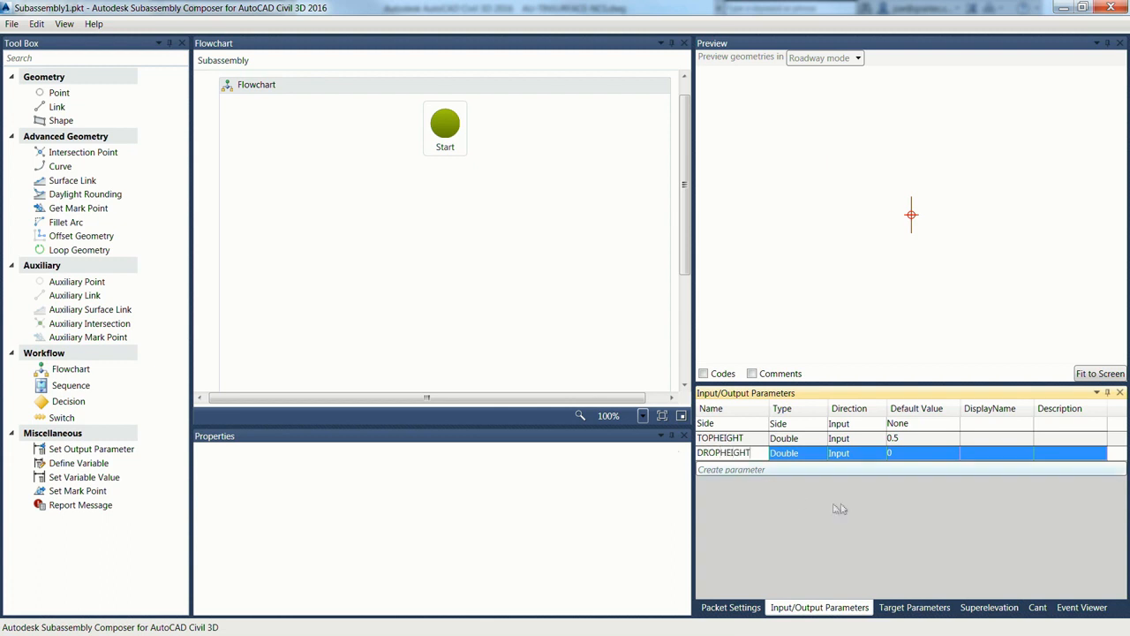
pyautogui.click(901, 454)
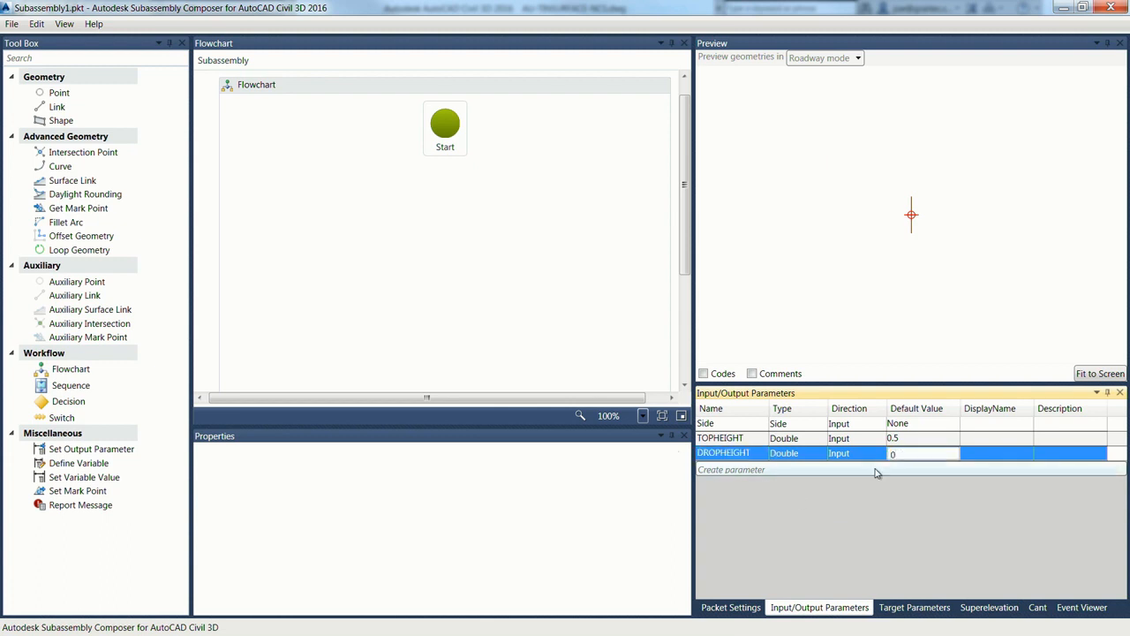
pyautogui.write('.5')
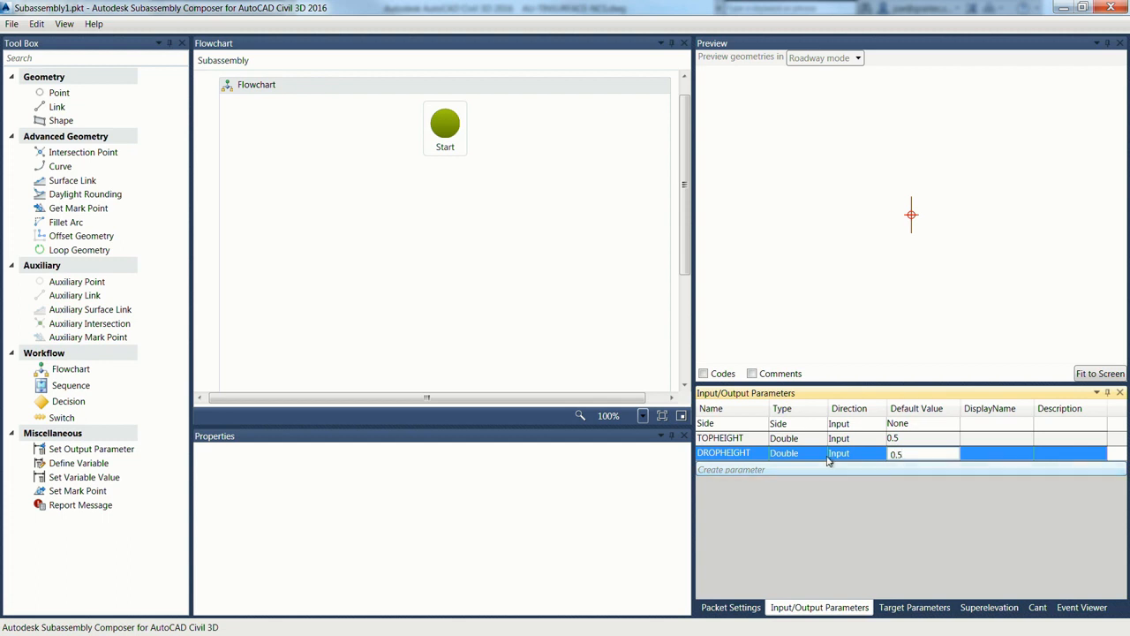
# Add an input parameter named FOOTHEIGHT with a default value of 0.5.
pyautogui.click(749, 471)
pyautogui.click(745, 455)
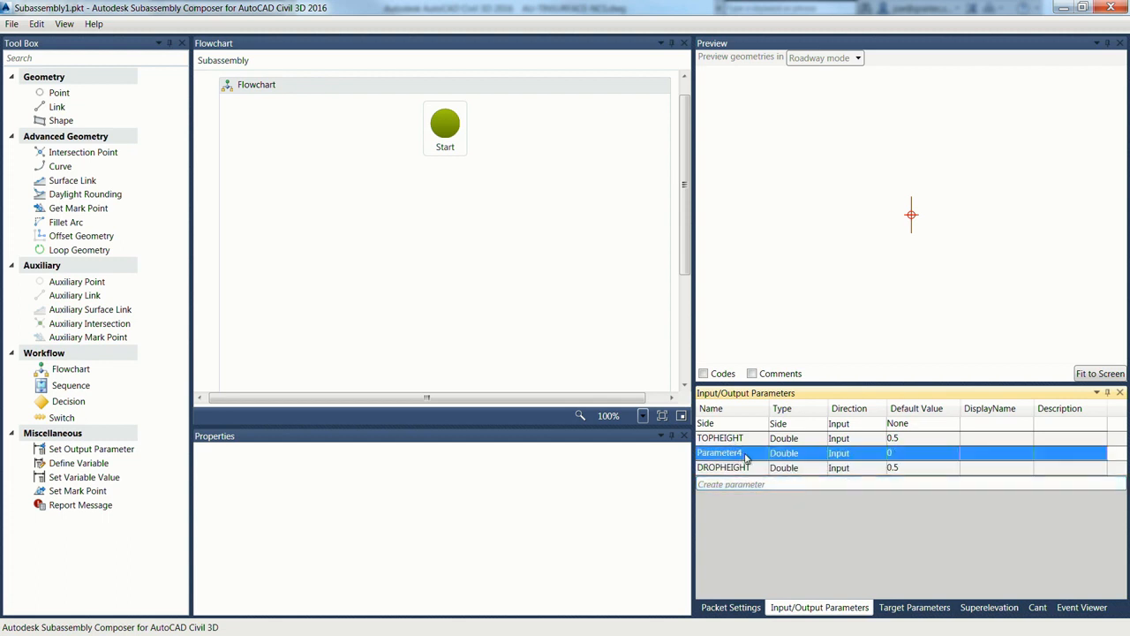
pyautogui.click(746, 455)
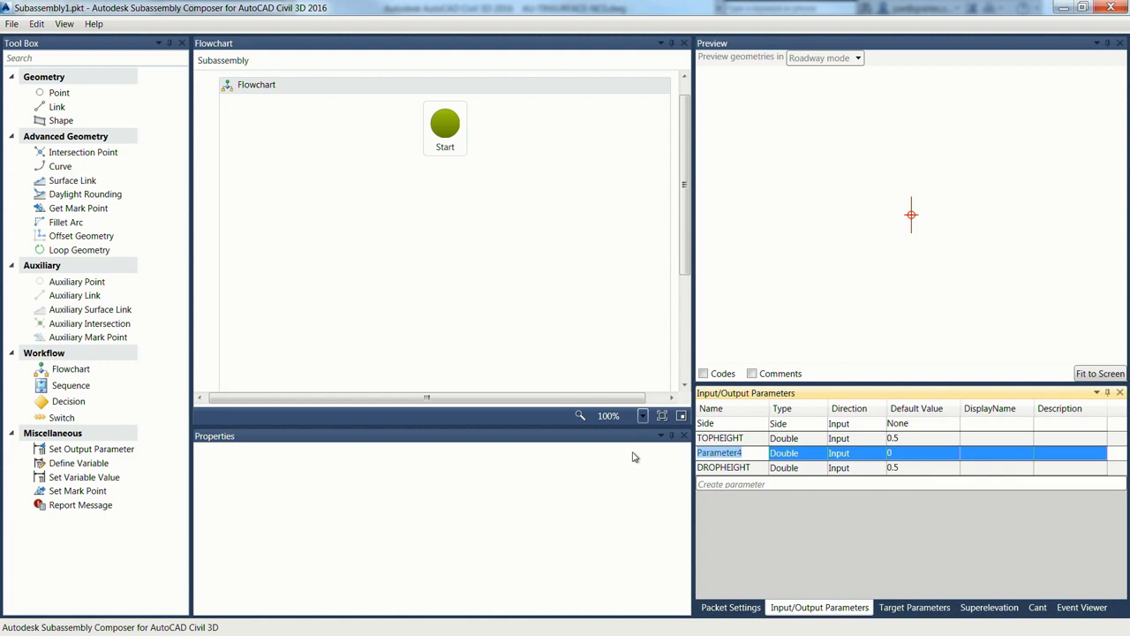
pyautogui.write('FOOTHEIGHT')
pyautogui.click(906, 454)
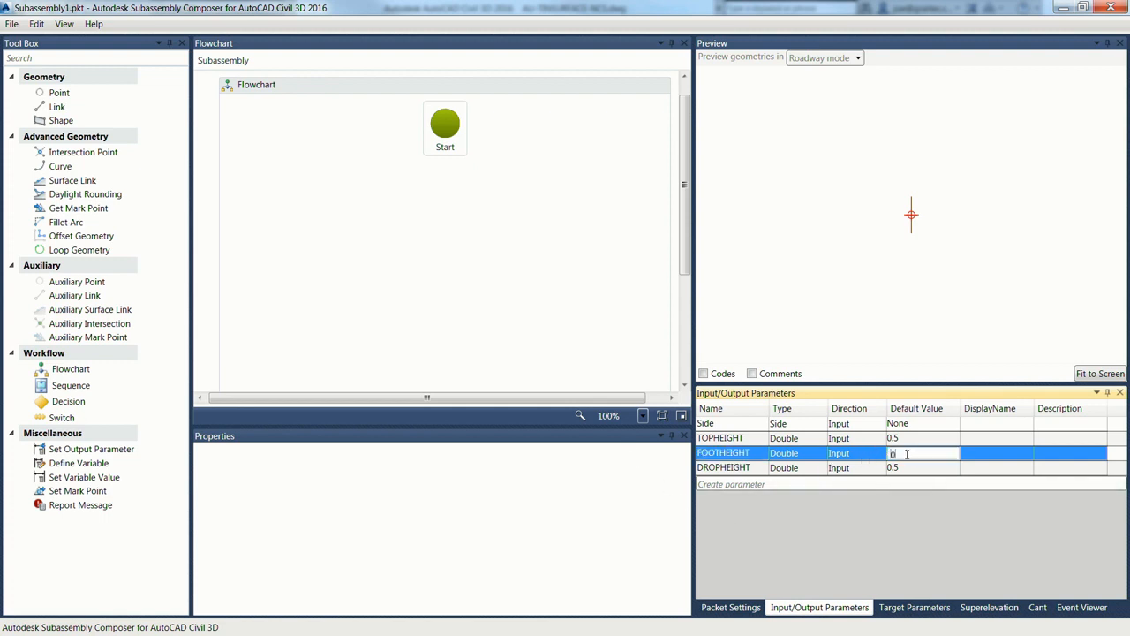
pyautogui.write('.5')
# Add an input parameter named FOOTOFFSET with a default value of 0.5.
pyautogui.click(730, 484)
pyautogui.click(742, 452)
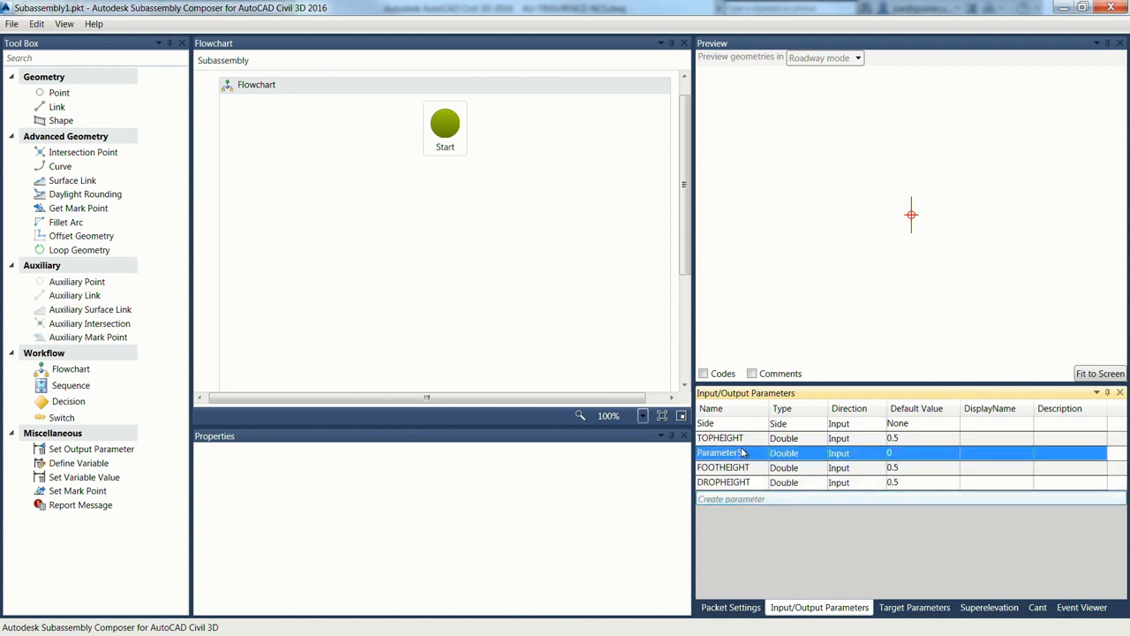
pyautogui.click(742, 453)
pyautogui.moveTo(735, 453); pyautogui.dragTo(667, 455)
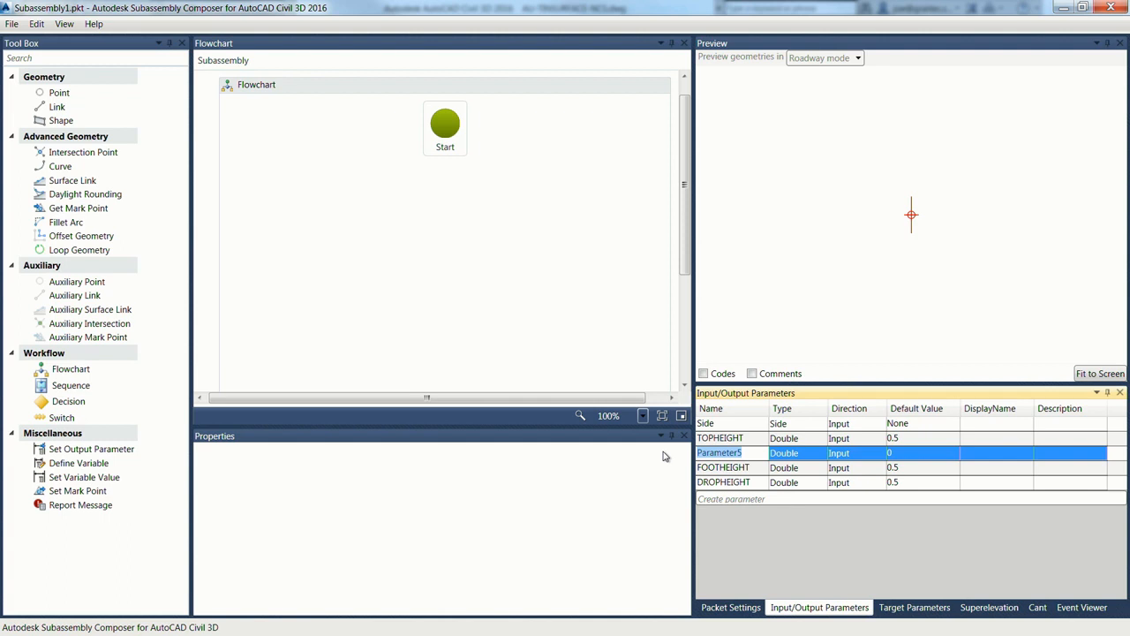
pyautogui.write('FOOTOFFSET')
pyautogui.click(903, 453)
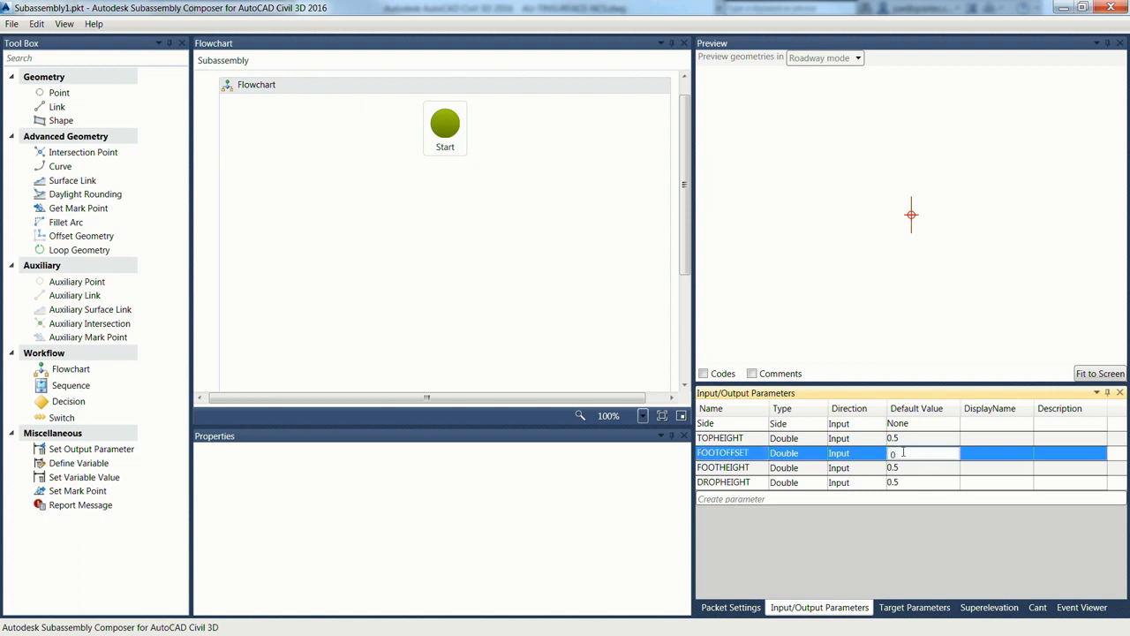
pyautogui.click(918, 484)
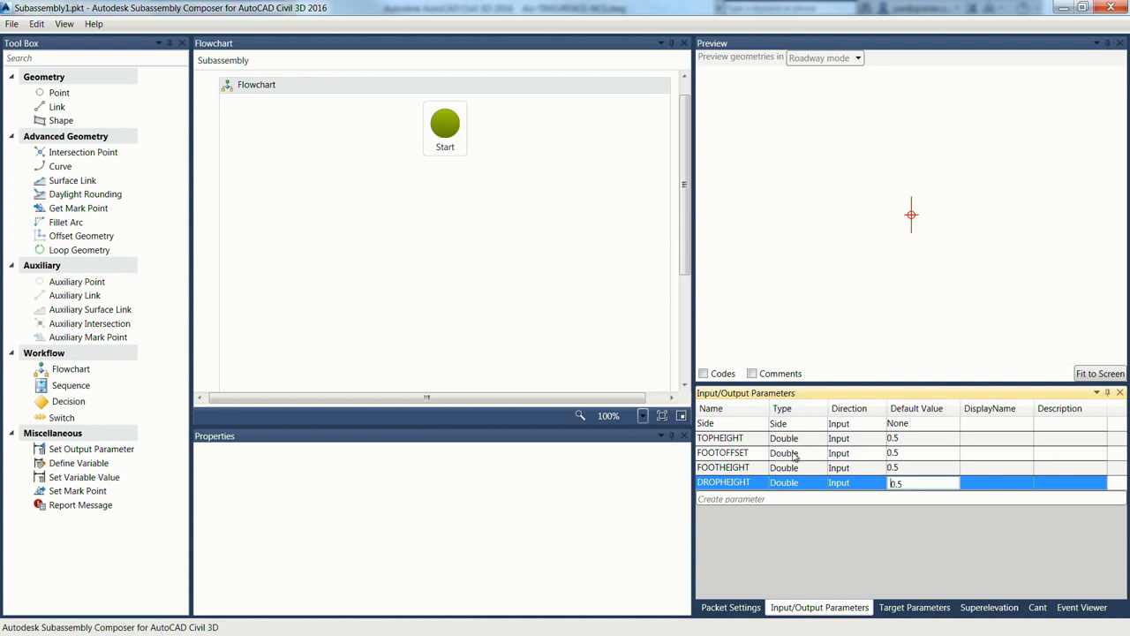
# Create the subassembly's first target parameter.
pyautogui.click(893, 609)
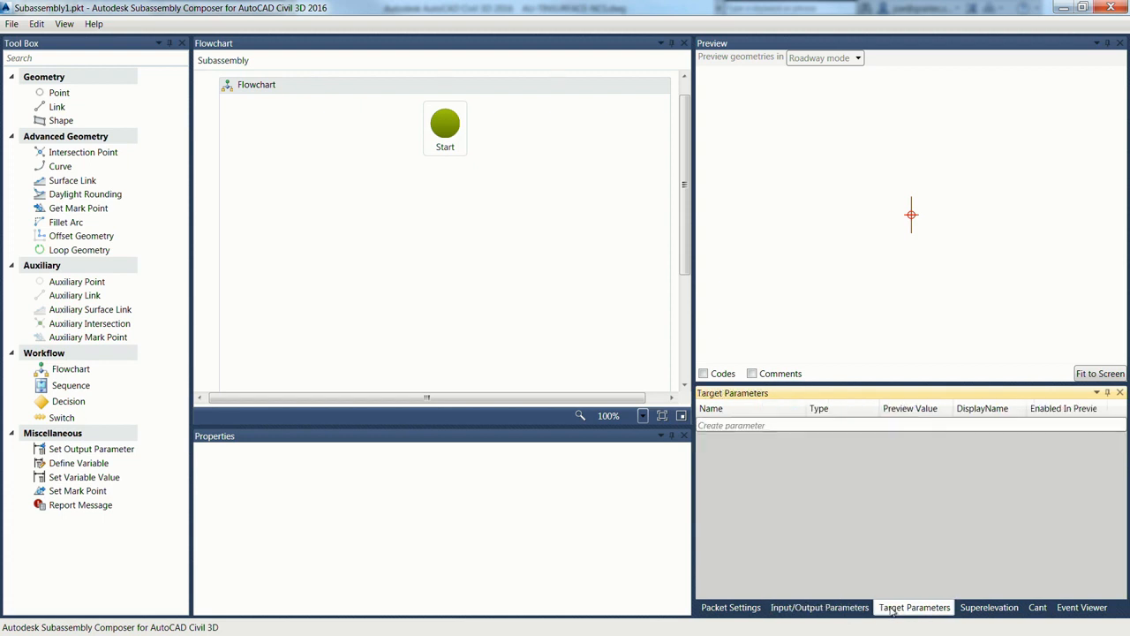
pyautogui.click(757, 426)
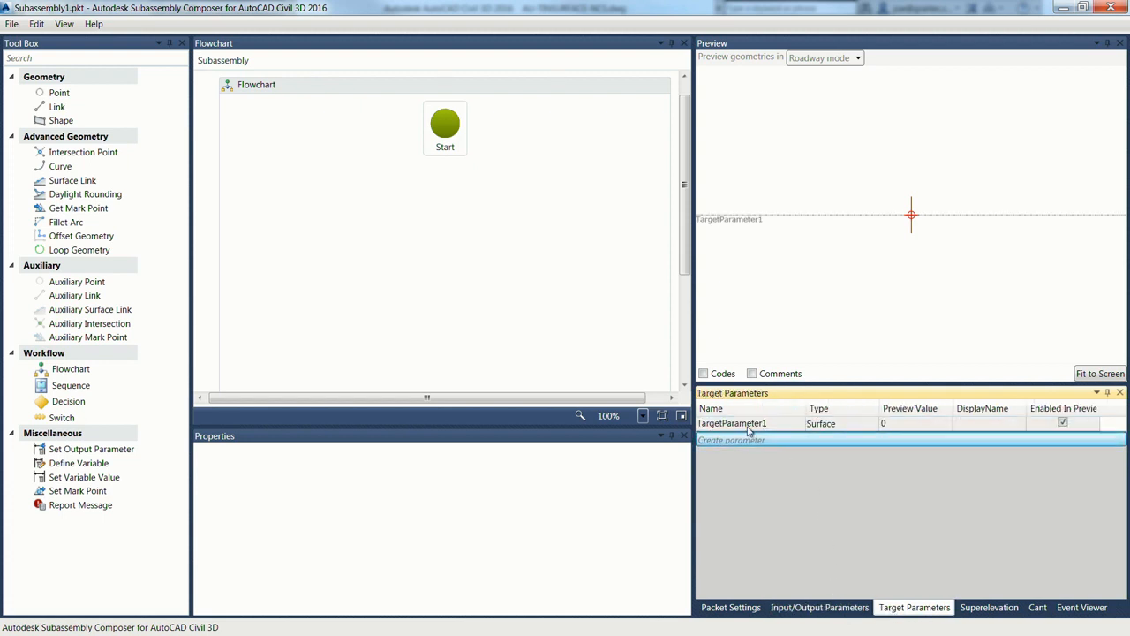
# Try to name the new target parameter "top of wall".
pyautogui.click(767, 426)
pyautogui.click(771, 424)
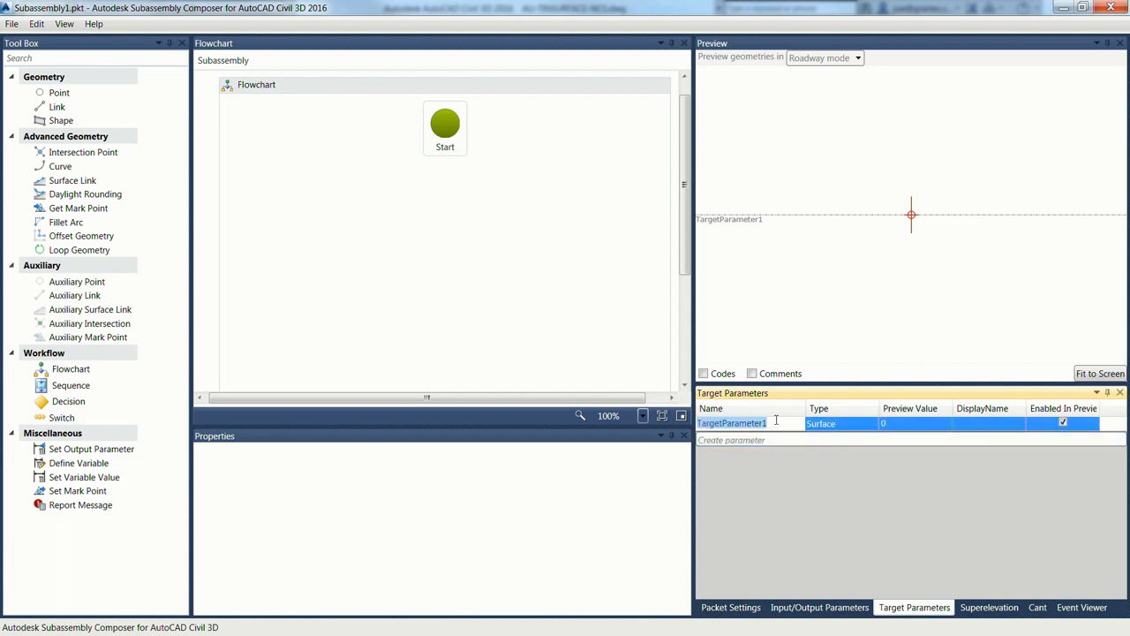
pyautogui.write('top of wall')
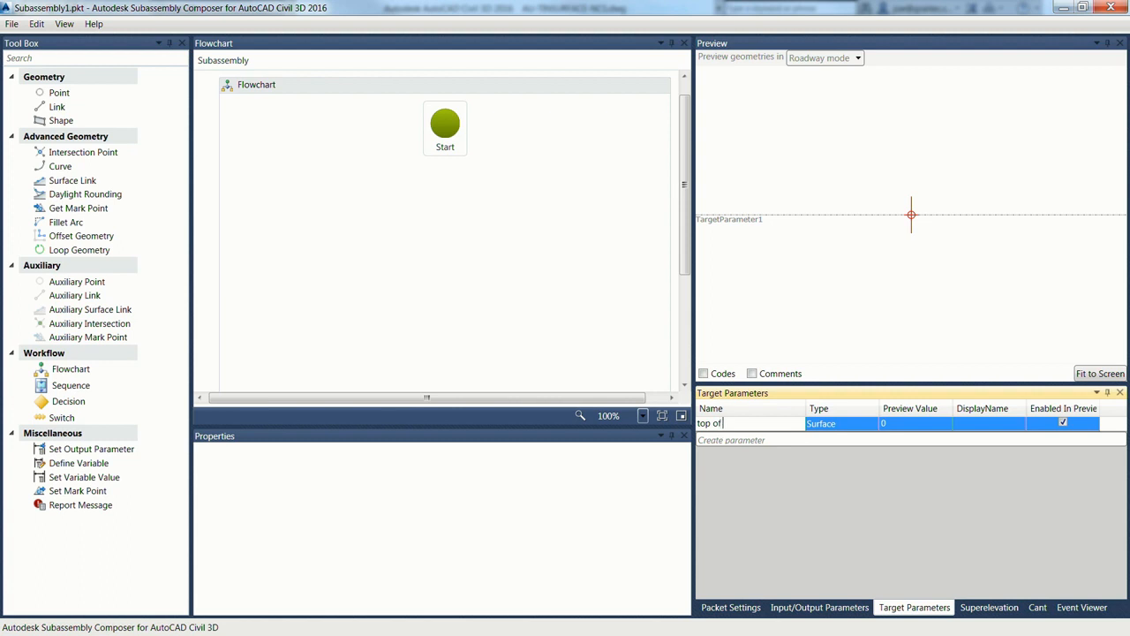
pyautogui.click(855, 427)
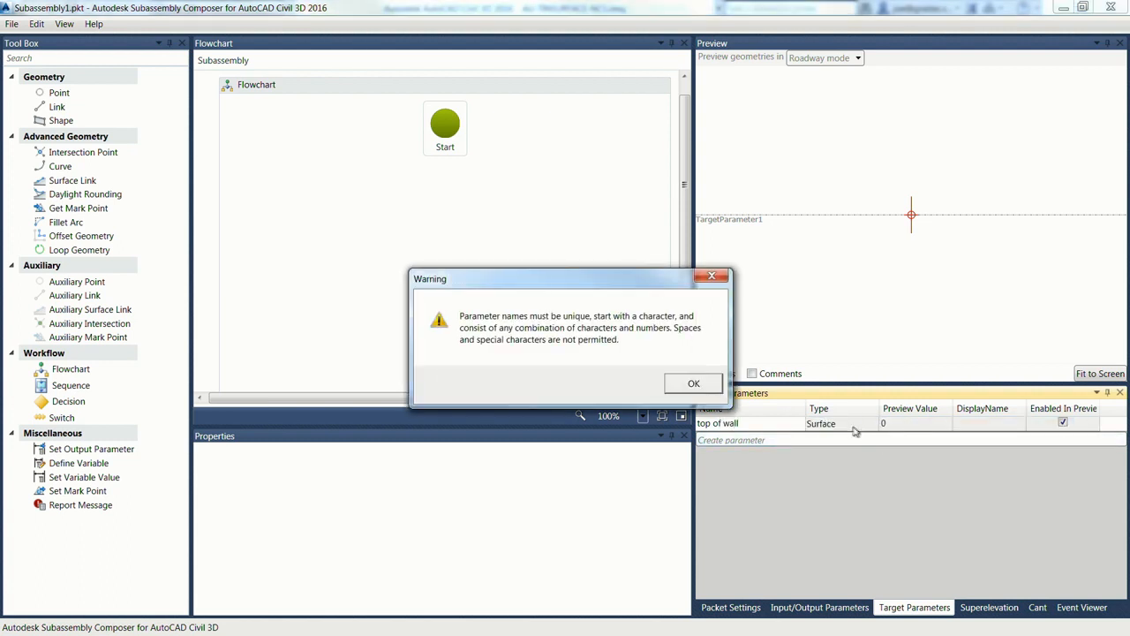
pyautogui.click(694, 382)
# Rename the first target parameter as topofwall, without spaces.
pyautogui.click(749, 427)
pyautogui.click(749, 425)
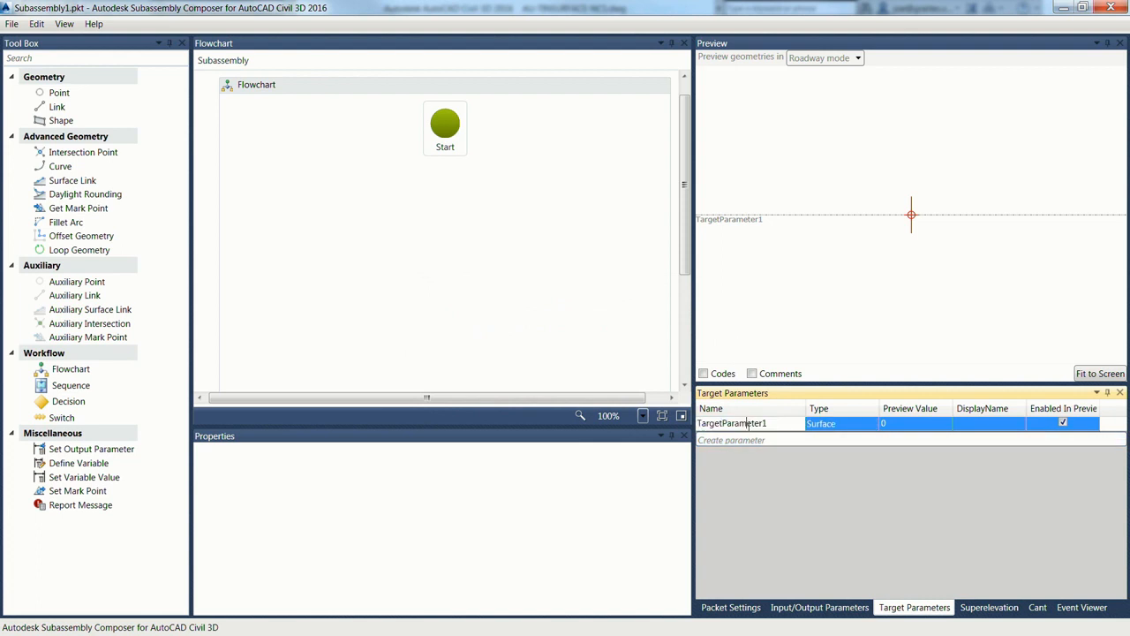
pyautogui.doubleClick(771, 424)
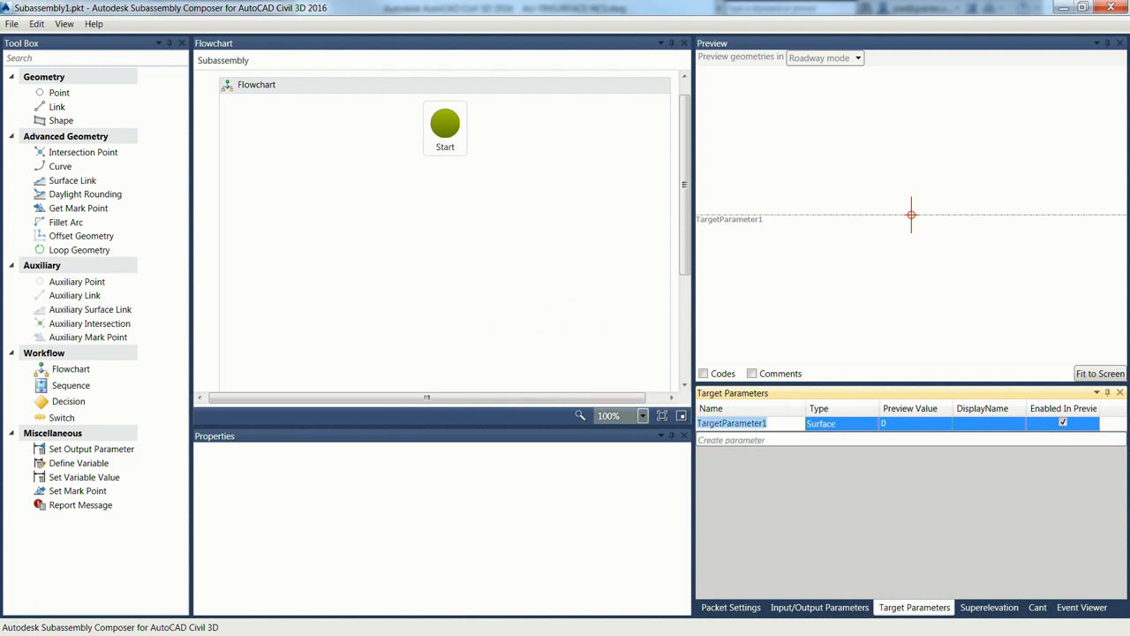
pyautogui.write('topofw')
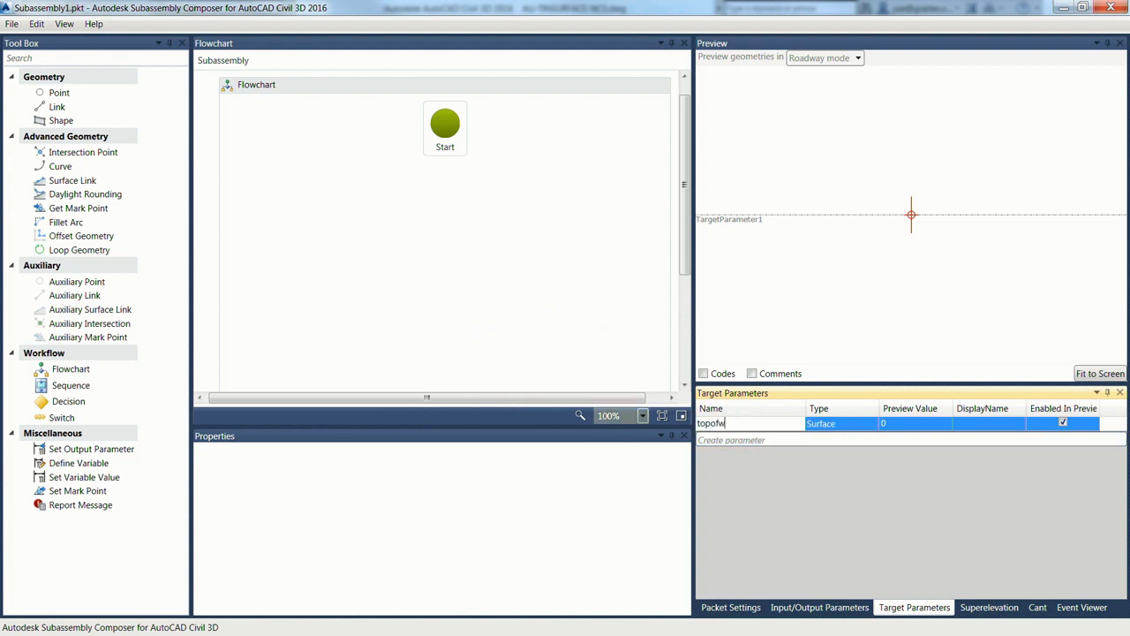
pyautogui.write('all')
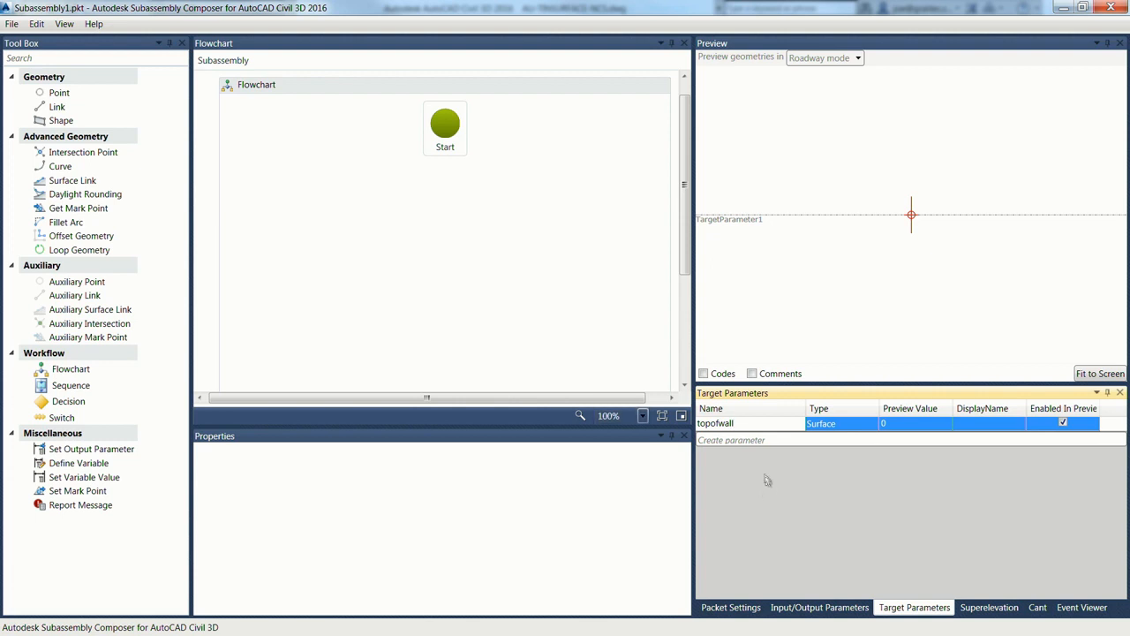
# Set the topofwall target parameter's type to Elevation and its preview value to 10.
pyautogui.click(830, 426)
pyautogui.click(830, 430)
pyautogui.click(834, 437)
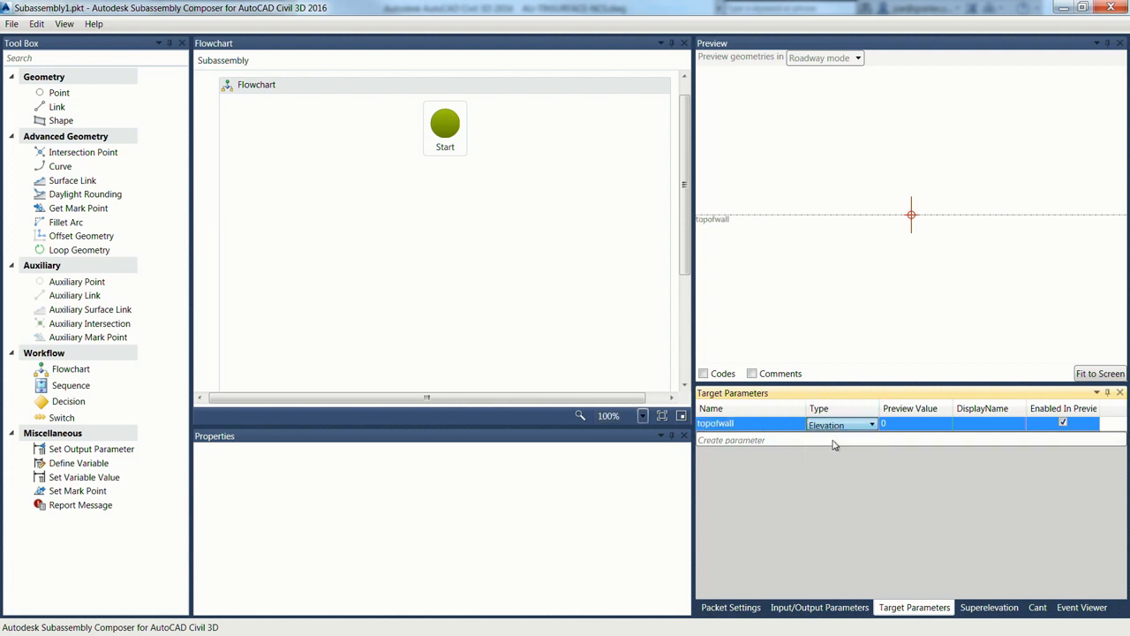
pyautogui.click(883, 431)
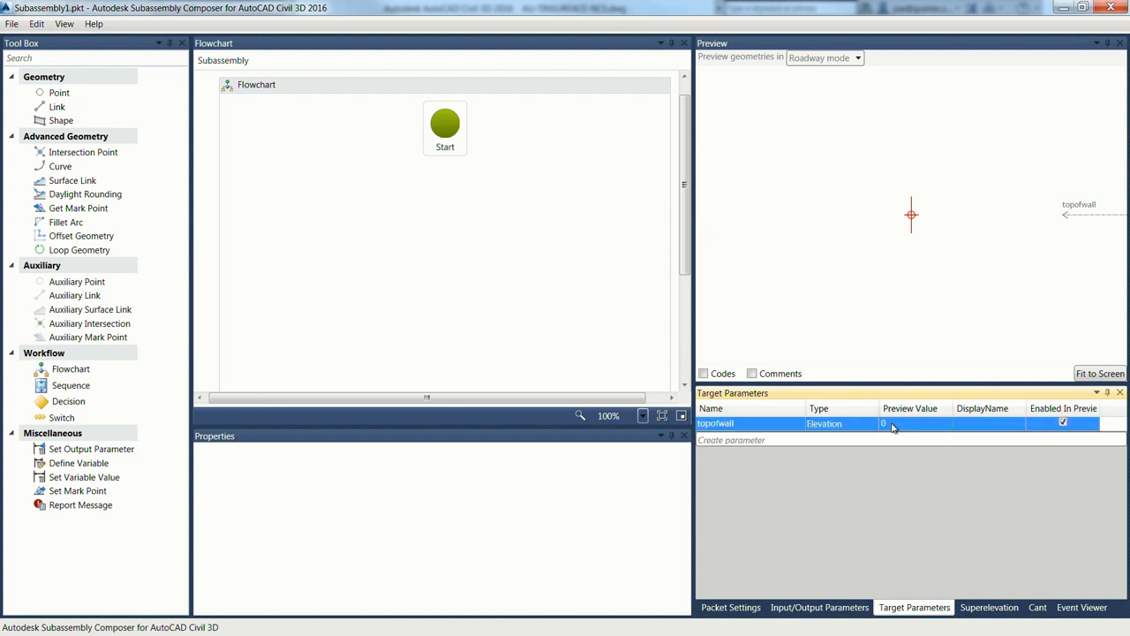
pyautogui.click(917, 423)
pyautogui.click(972, 431)
# Add a second target parameter and name it topoffooting.
pyautogui.click(757, 442)
pyautogui.click(746, 440)
pyautogui.click(766, 439)
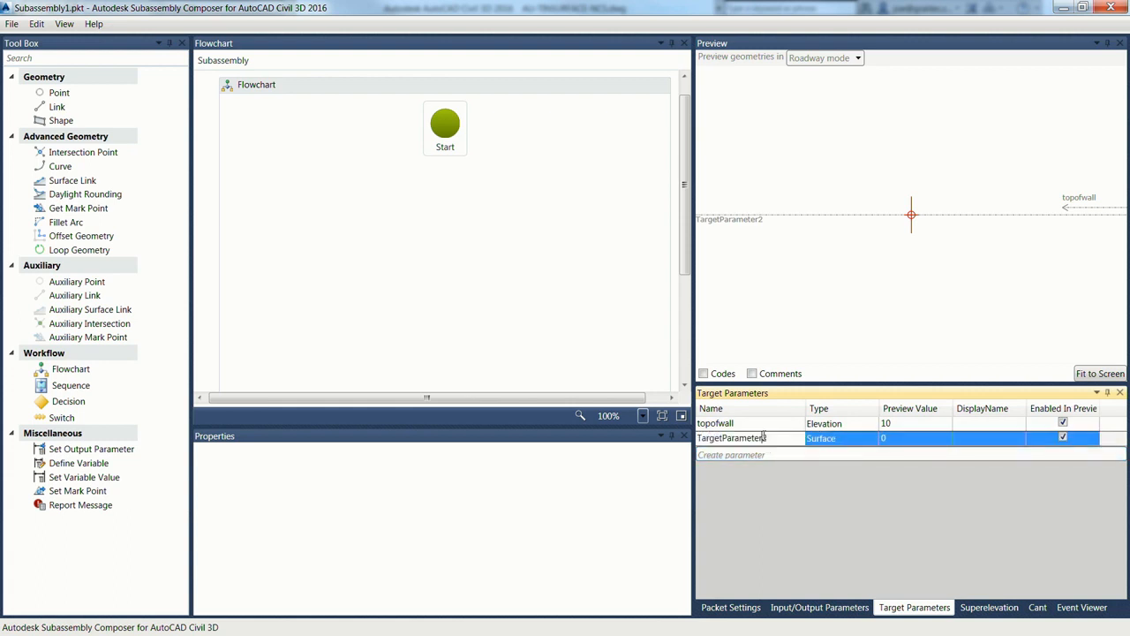
pyautogui.moveTo(774, 438); pyautogui.dragTo(682, 446)
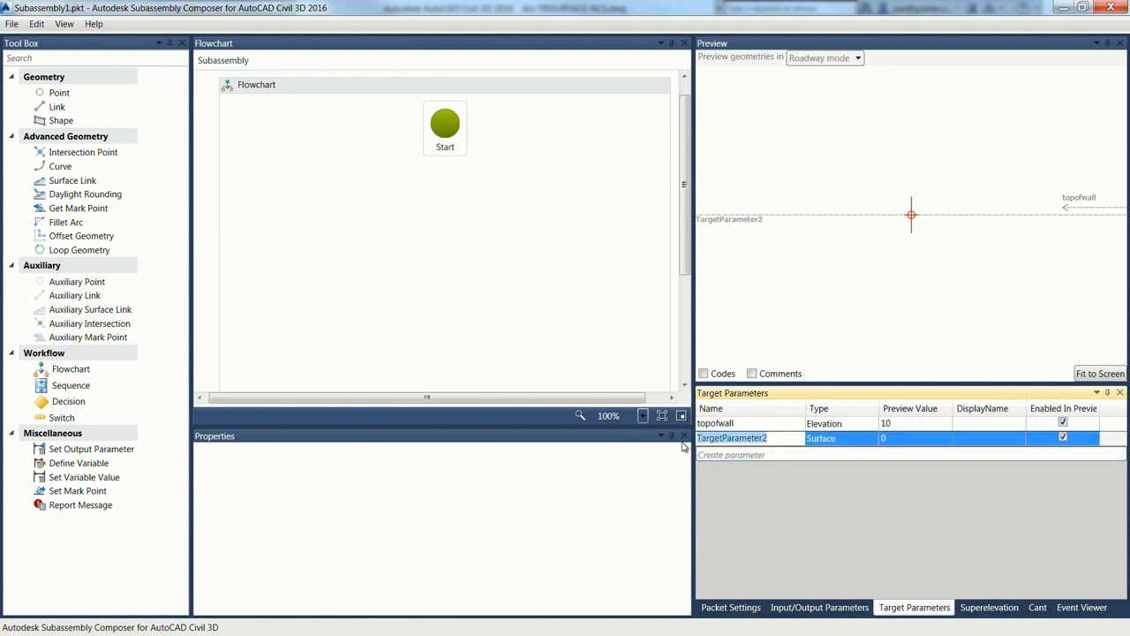
pyautogui.write('topoffooting')
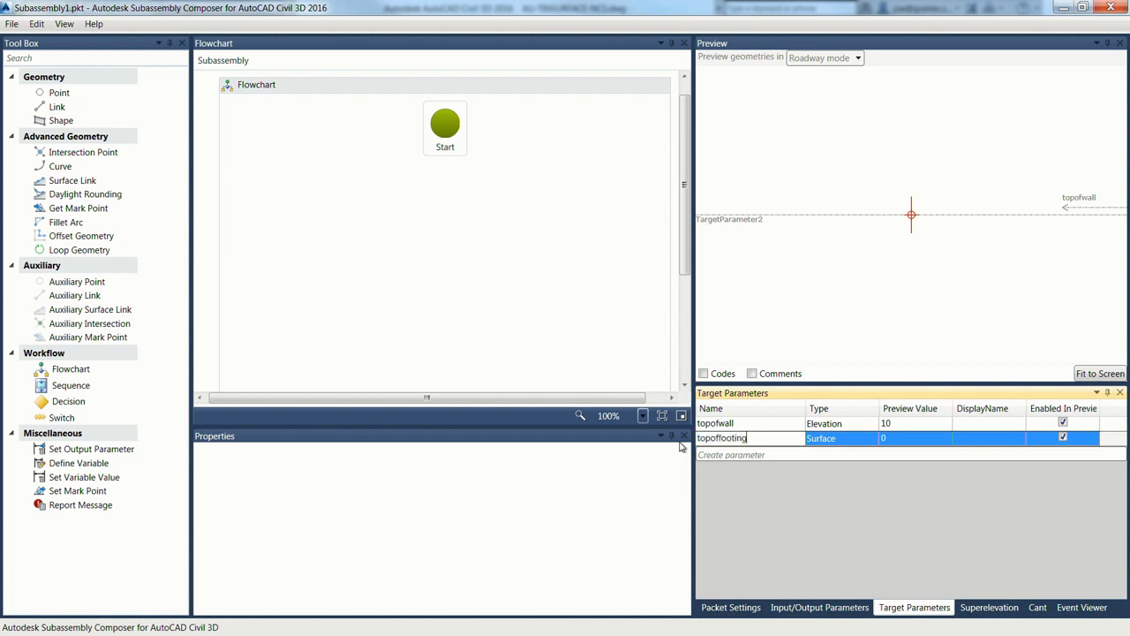
# Set the topoffooting target parameter's type to Elevation and its preview value to -2.
pyautogui.click(866, 439)
pyautogui.click(843, 438)
pyautogui.click(843, 441)
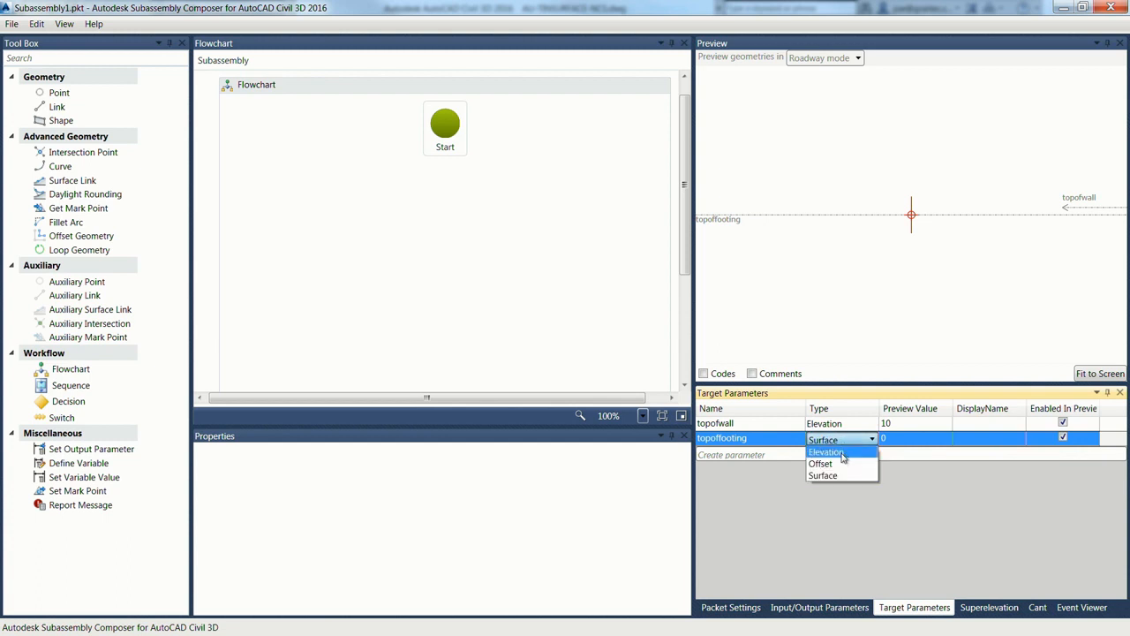
pyautogui.click(834, 453)
pyautogui.click(890, 439)
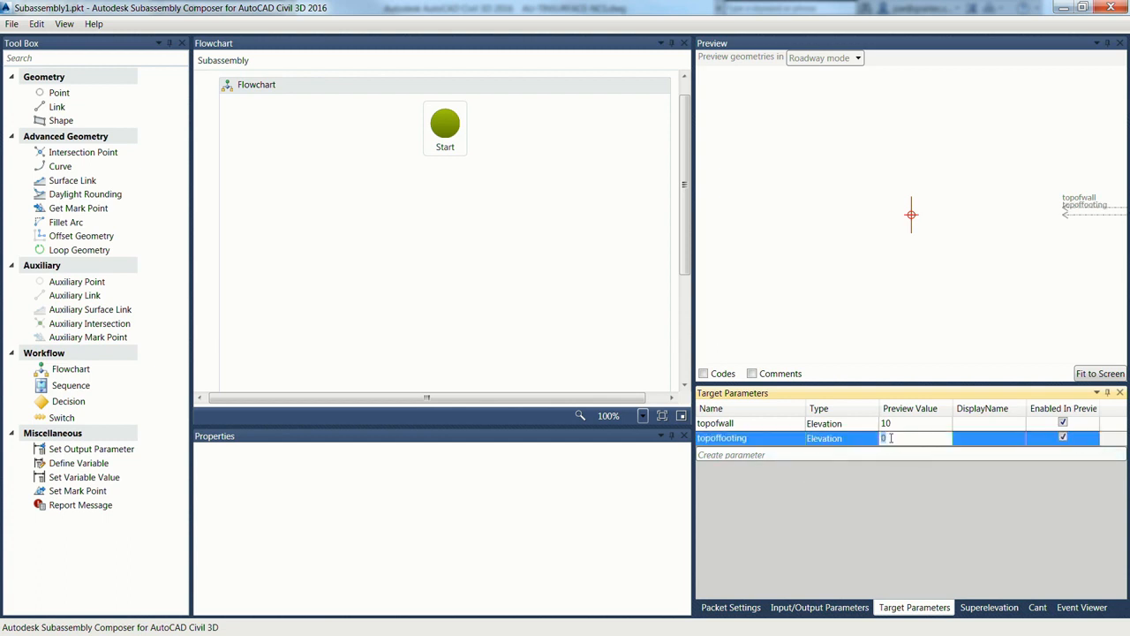
pyautogui.write('-2')
# Examine the topofwall and topoffooting target levels relative to the origin in the preview.
pyautogui.click(896, 246)
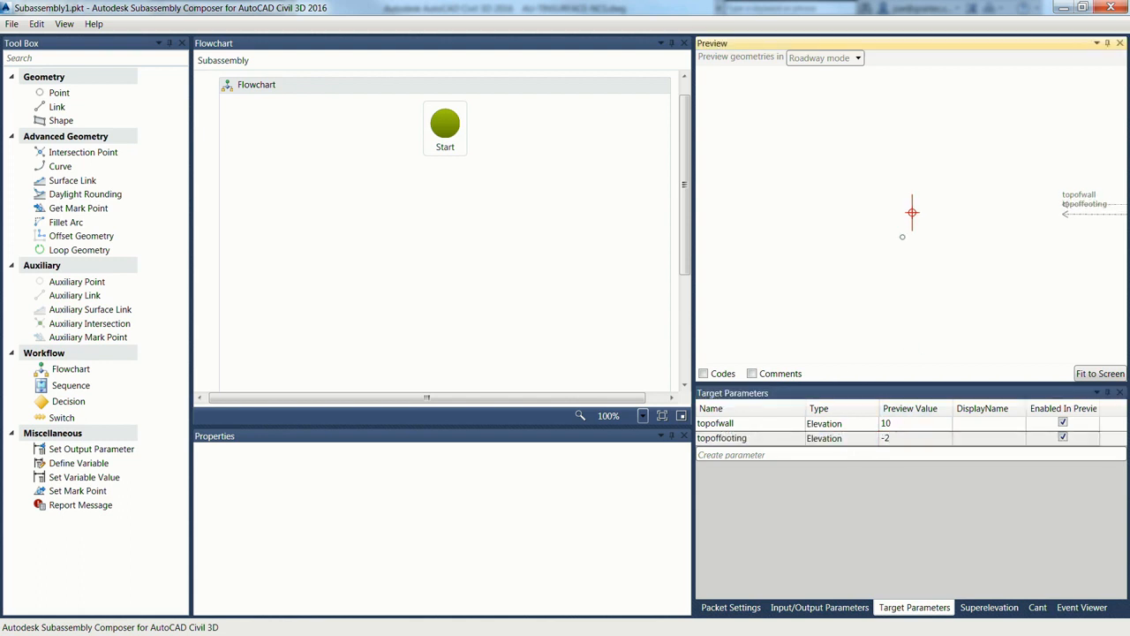
pyautogui.scroll(5, 908, 238)
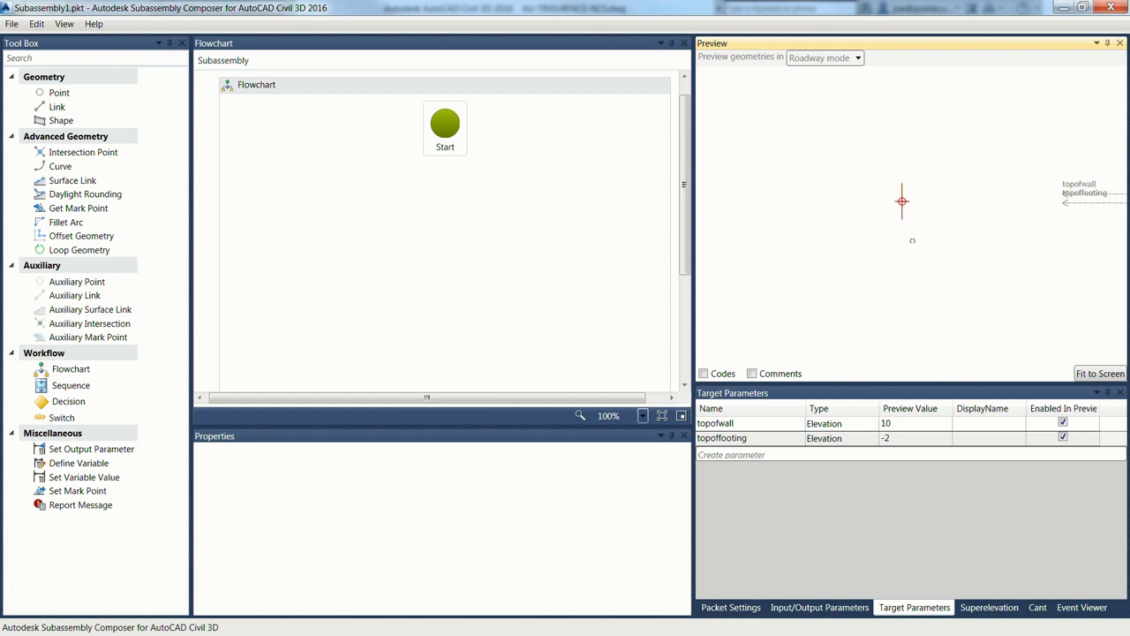
pyautogui.scroll(2, 911, 211)
pyautogui.moveTo(896, 179)
pyautogui.mouseDown(button='middle')
pyautogui.moveTo(1024, 214)
pyautogui.moveTo(923, 409)
pyautogui.moveTo(916, 300)
pyautogui.moveTo(959, 280)
pyautogui.moveTo(937, 354)
pyautogui.moveTo(954, 351)
pyautogui.moveTo(850, 341)
pyautogui.mouseUp(button='middle')
pyautogui.scroll(3, 1025, 206)
pyautogui.scroll(5, 1002, 229)
pyautogui.scroll(3, 960, 280)
pyautogui.scroll(3, 954, 351)
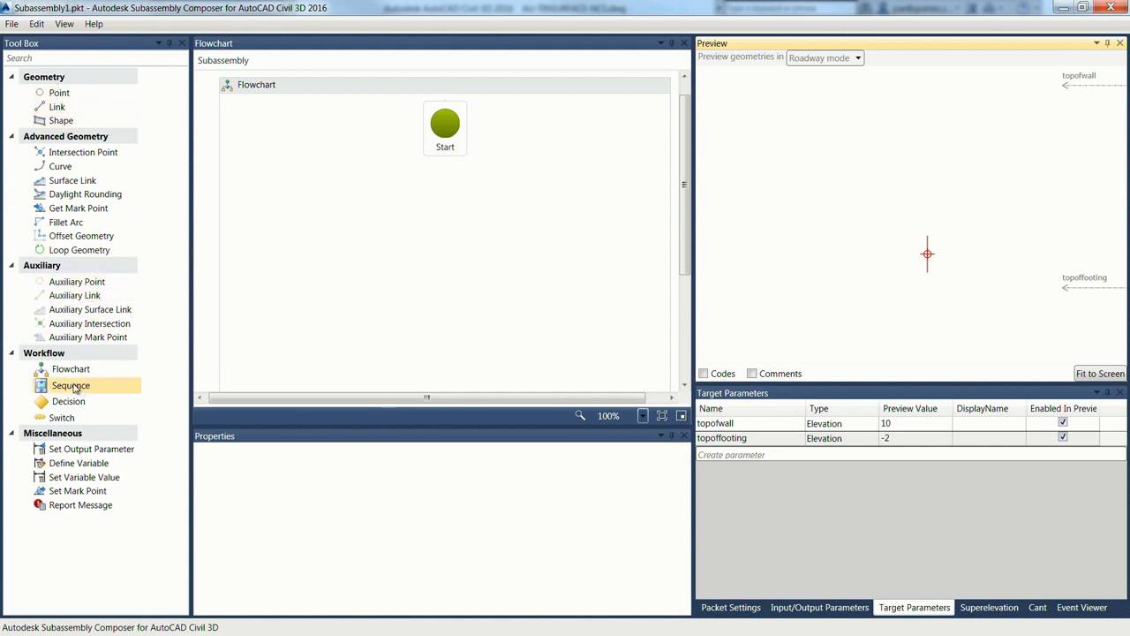
# Add a Sequence below Start in the flowchart and name it Spoints.
pyautogui.moveTo(78, 387); pyautogui.dragTo(441, 205)
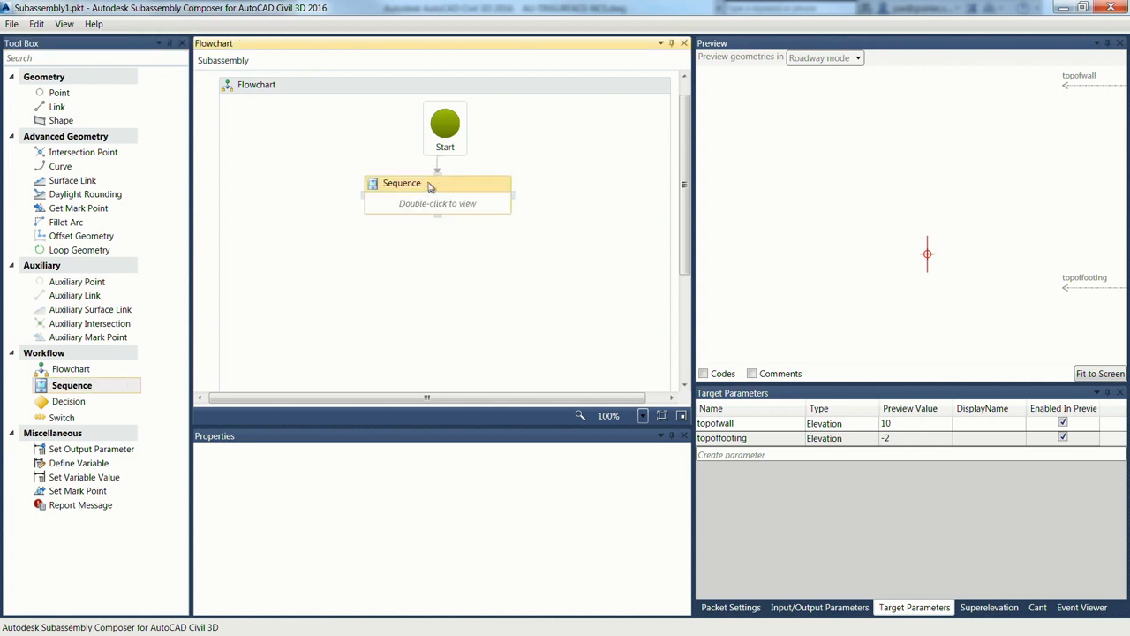
pyautogui.click(381, 186)
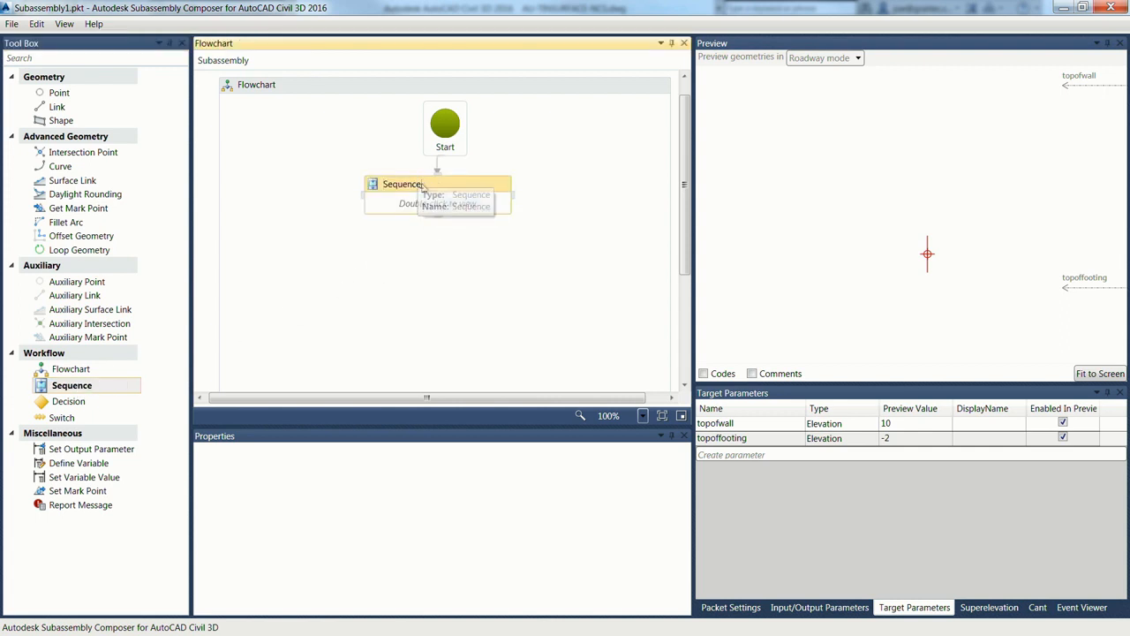
pyautogui.moveTo(383, 186); pyautogui.dragTo(450, 193)
pyautogui.write('Spoints')
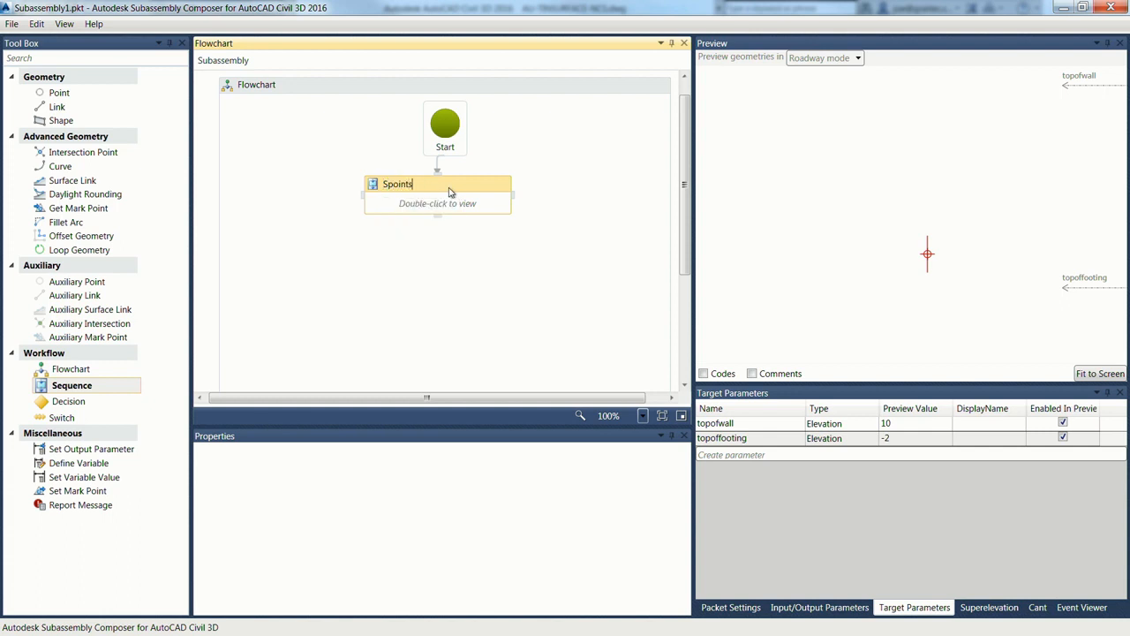
pyautogui.click(455, 280)
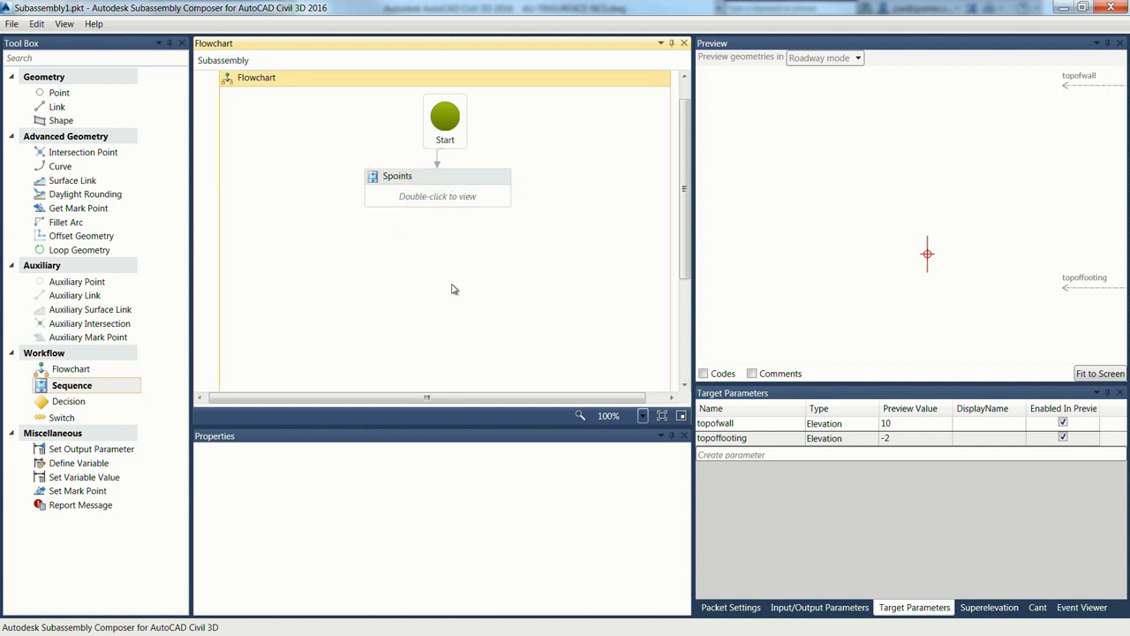
# Open the Spoints sequence and add a geometry point to it.
pyautogui.click(431, 201)
pyautogui.doubleClick(431, 200)
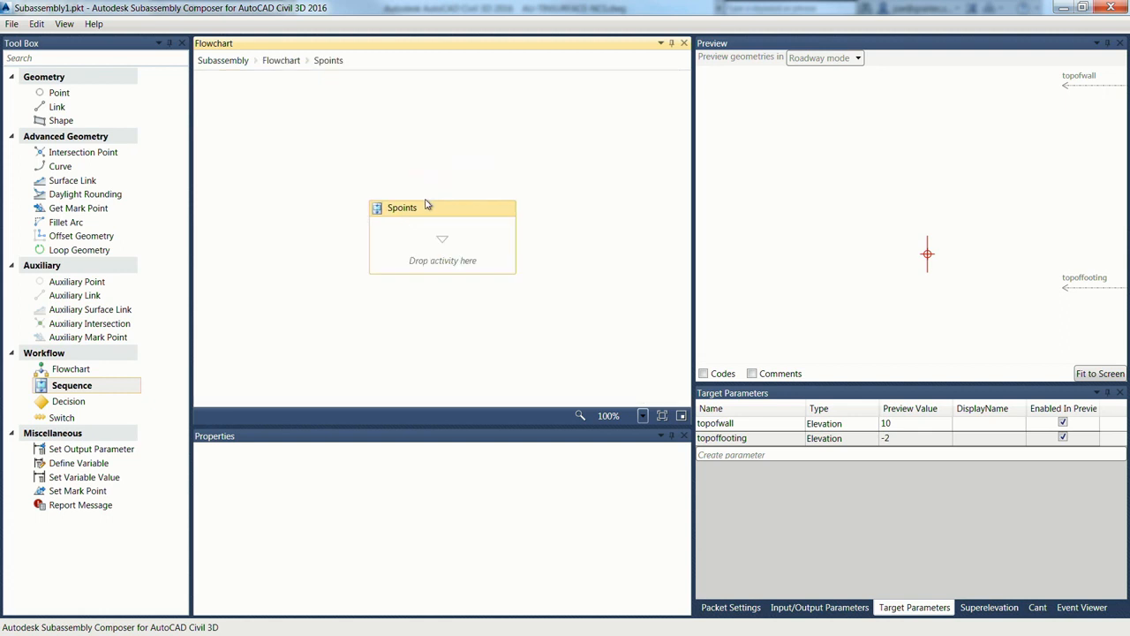
pyautogui.moveTo(124, 126); pyautogui.dragTo(460, 248)
pyautogui.click(468, 252)
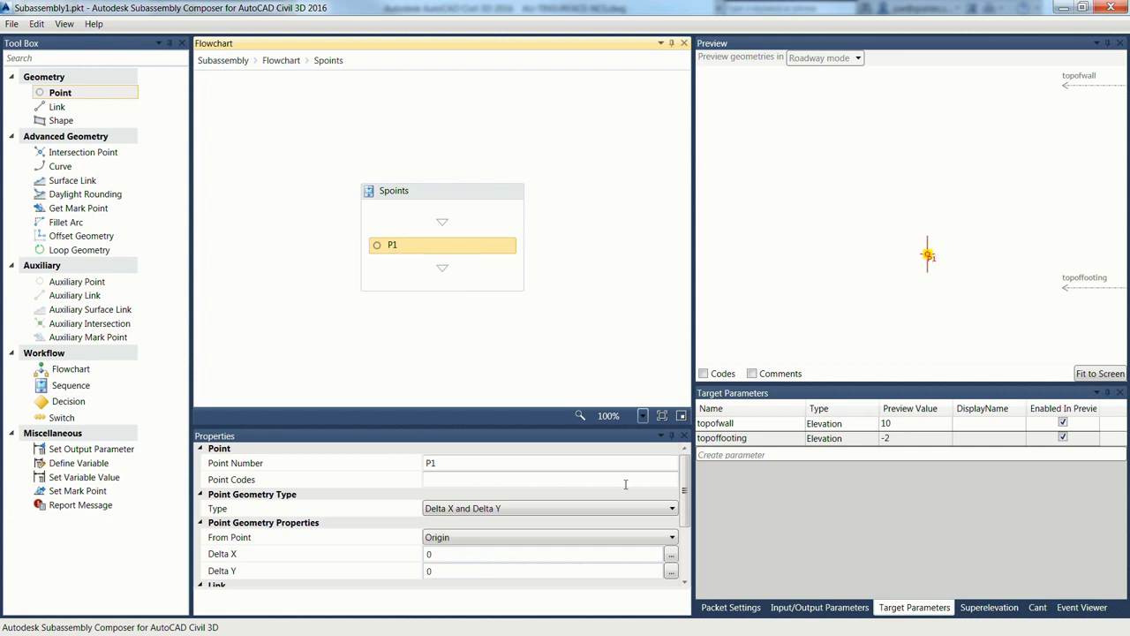
# Enlarge the properties area and set point P1's geometry type to Angle and Delta Y.
pyautogui.click(491, 511)
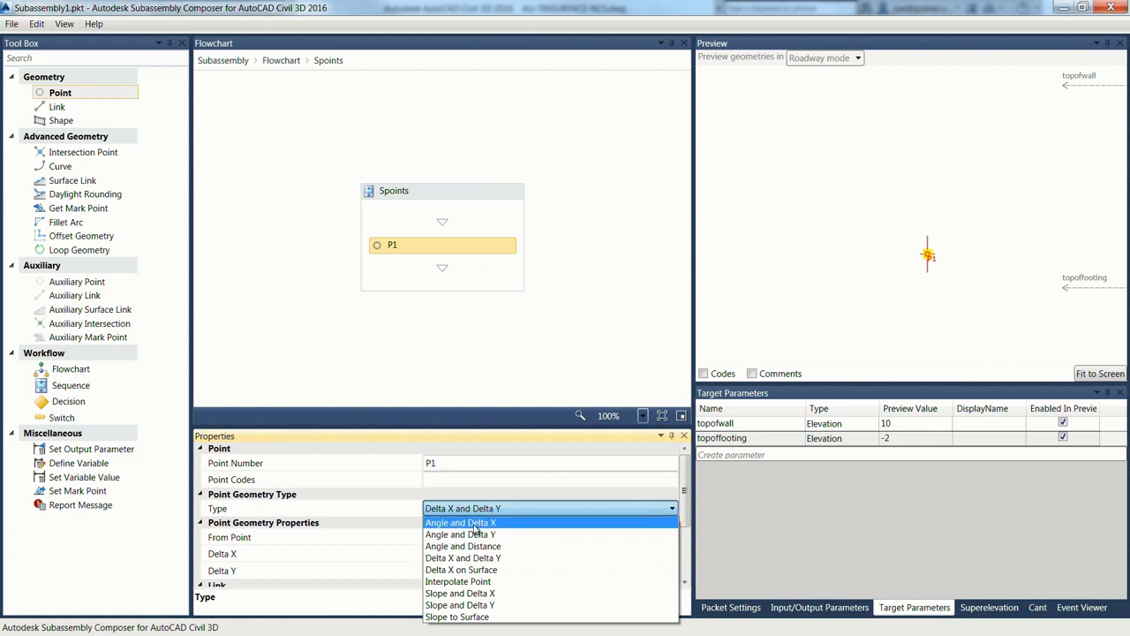
pyautogui.click(476, 522)
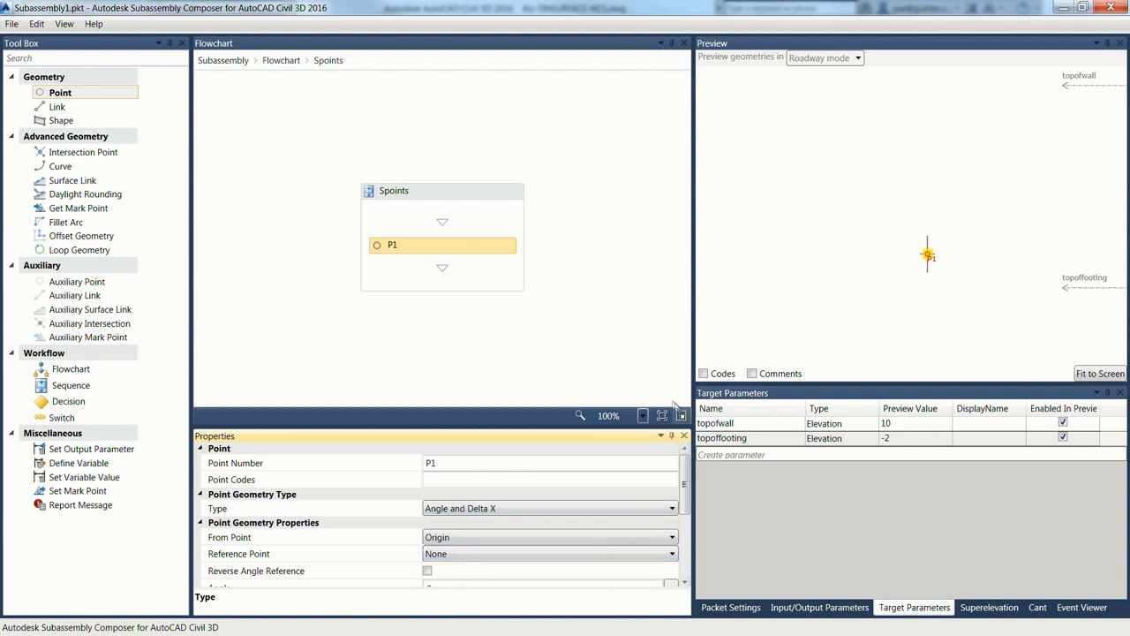
pyautogui.moveTo(624, 429); pyautogui.dragTo(624, 355)
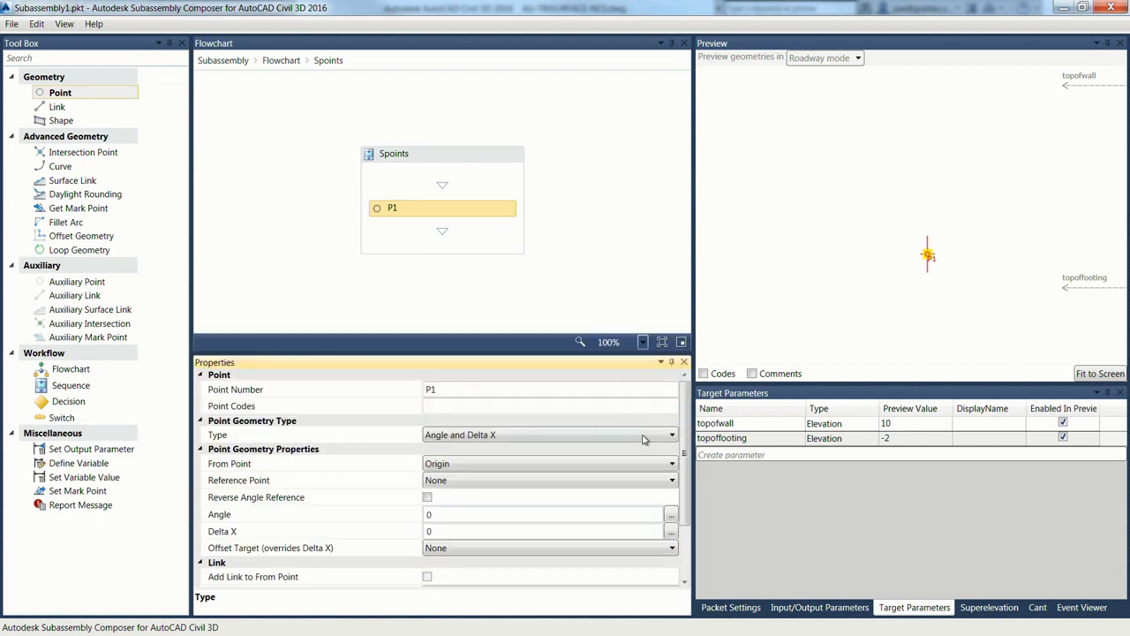
pyautogui.click(476, 438)
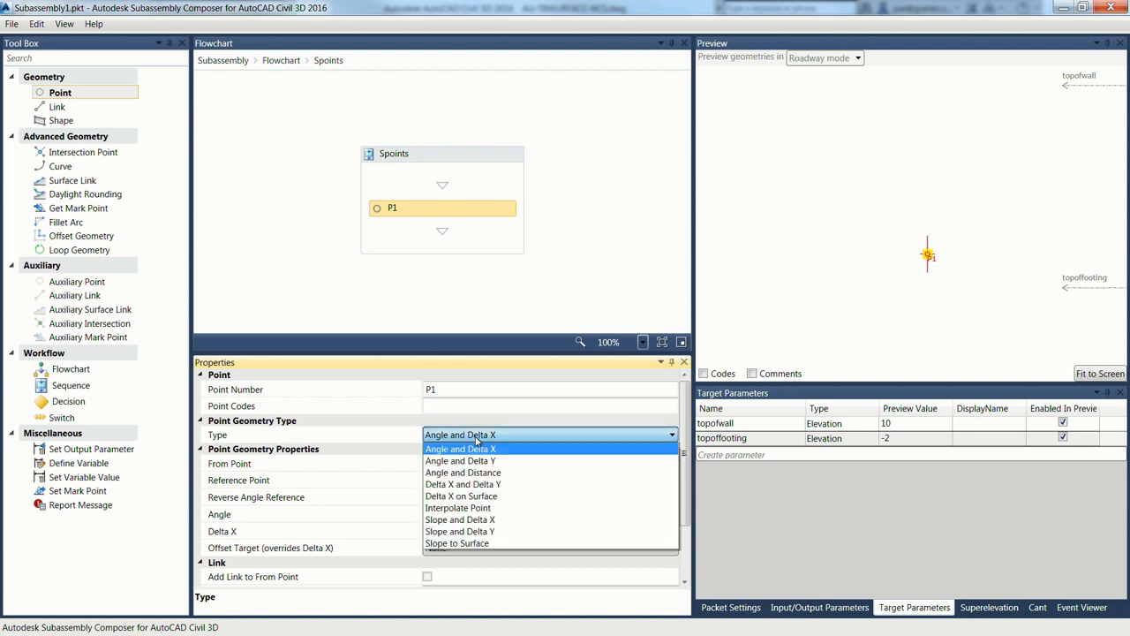
pyautogui.click(477, 461)
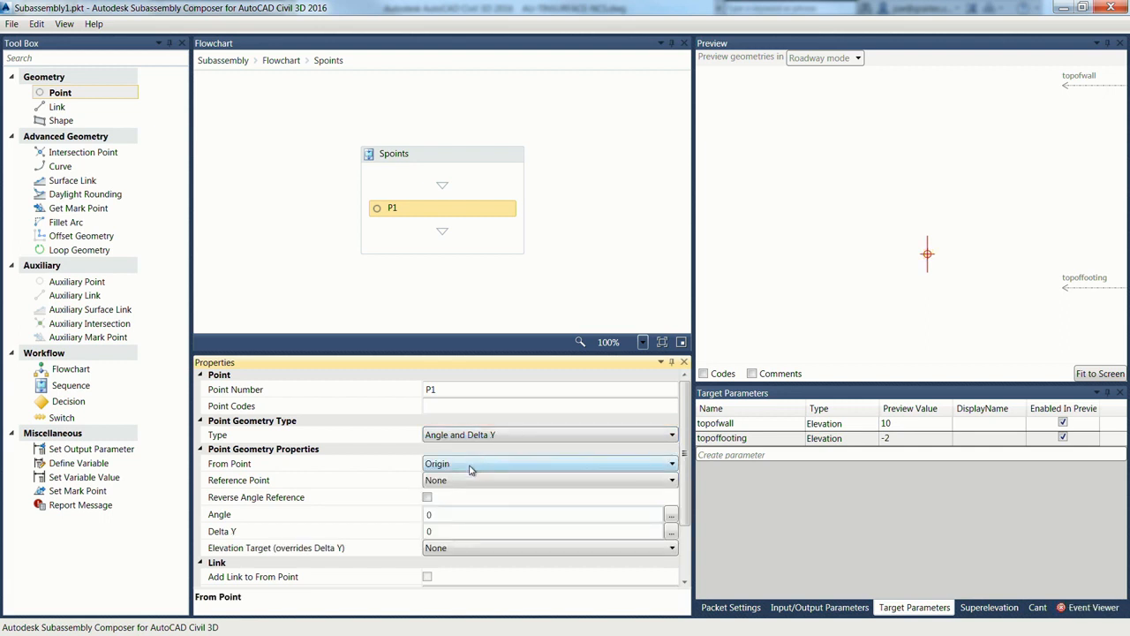
# Set the angle of point P1 from the origin to 92.
pyautogui.click(439, 515)
pyautogui.doubleClick(429, 516)
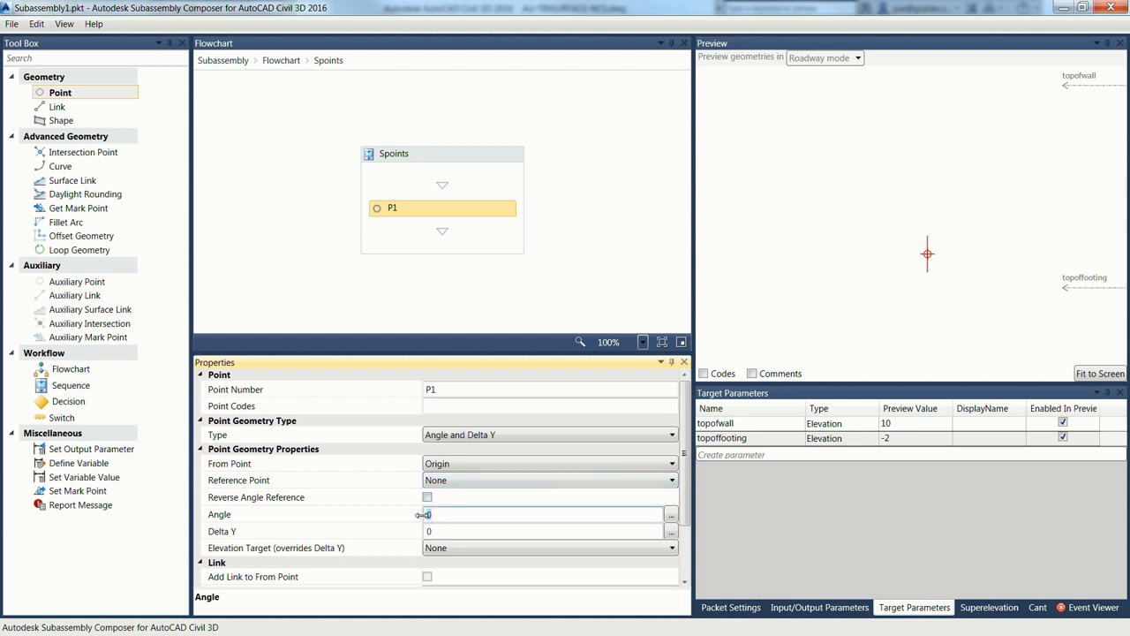
pyautogui.write('92')
# Set point P1's Delta Y to 8 and assign topofwall as its elevation target.
pyautogui.click(446, 532)
pyautogui.click(434, 530)
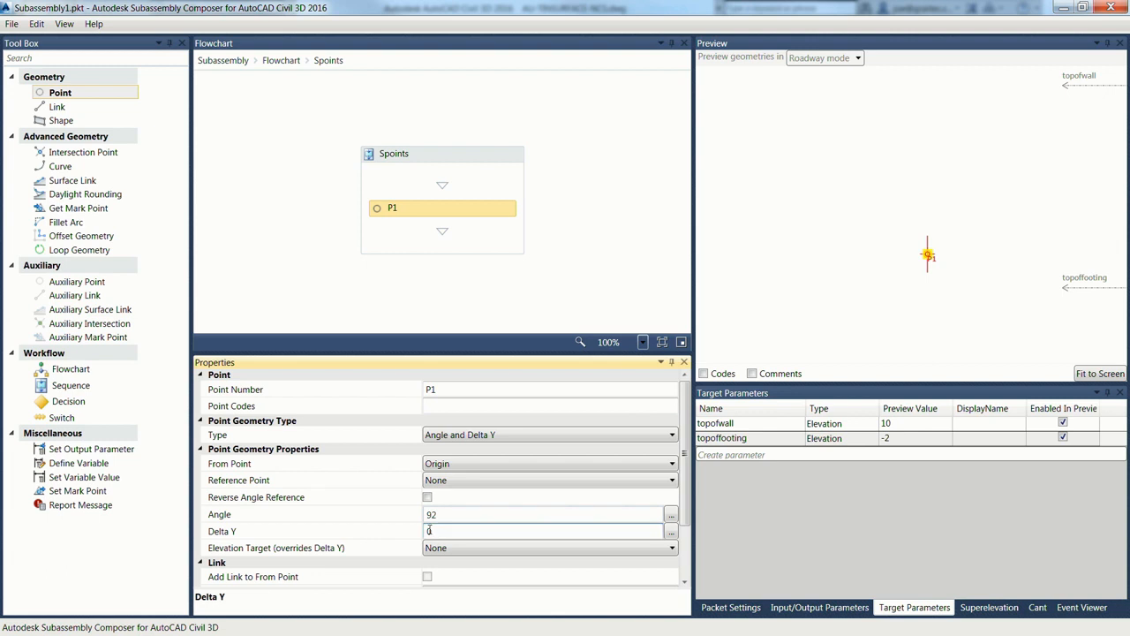
pyautogui.moveTo(433, 532); pyautogui.dragTo(421, 533)
pyautogui.write('5')
pyautogui.click(500, 511)
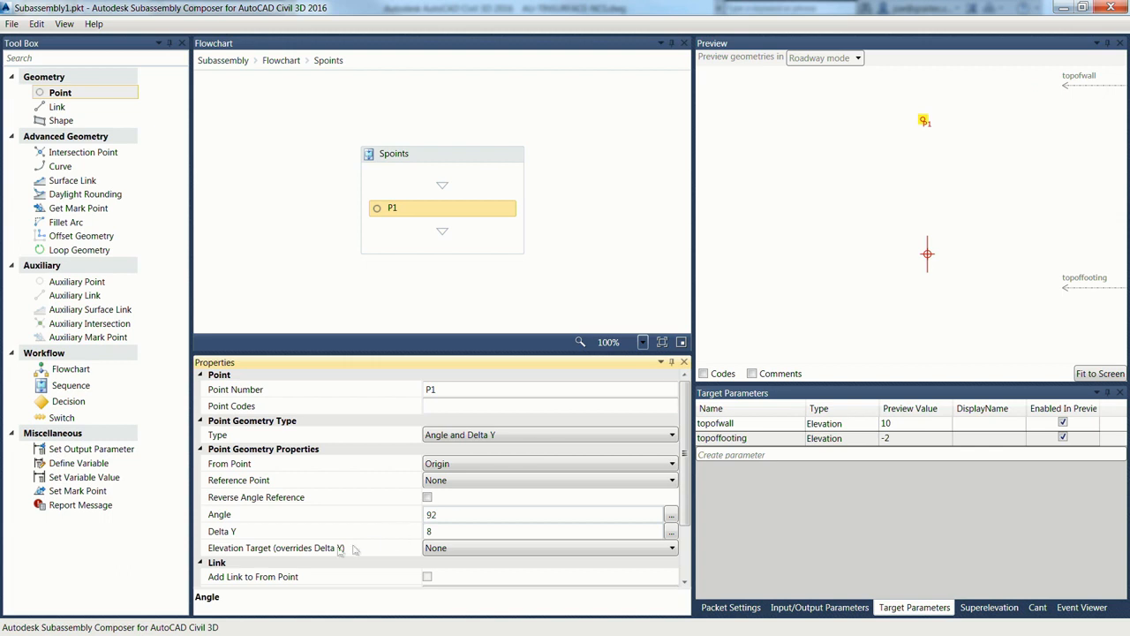
pyautogui.click(450, 547)
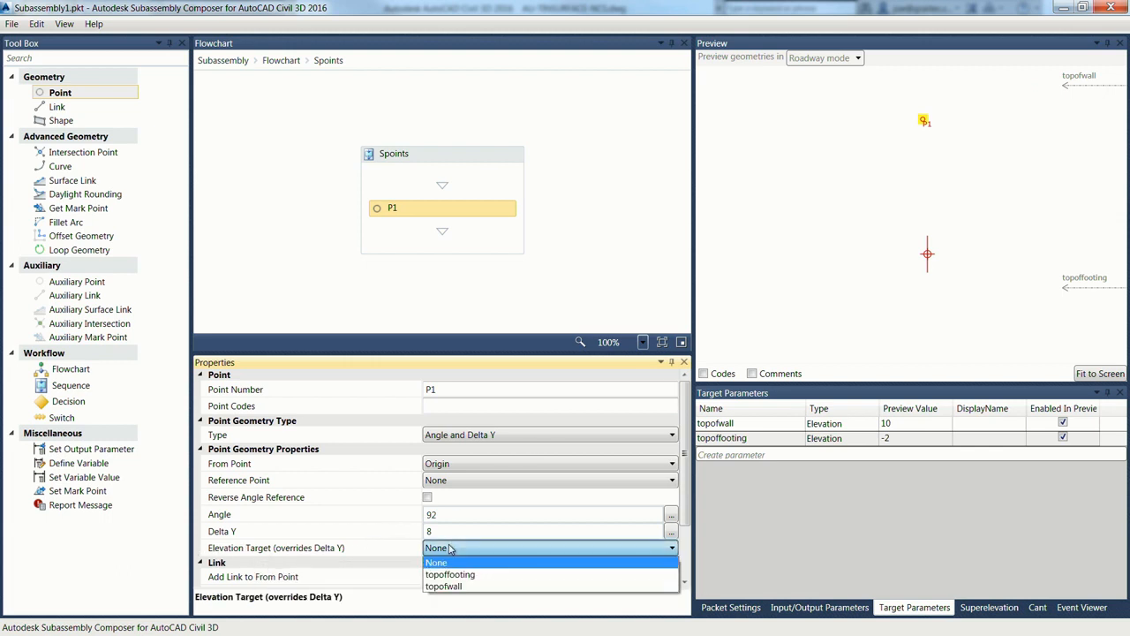
pyautogui.click(458, 587)
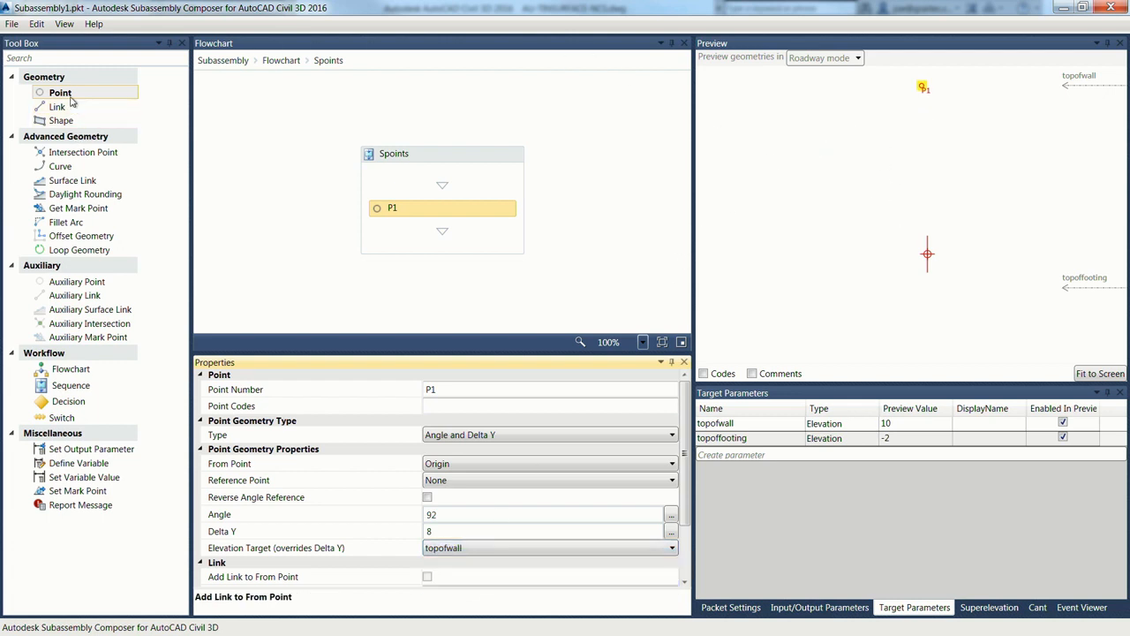
# Add point P2 after P1 in the Spoints sequence, measured from P1 with a Delta X of -topwidth.
pyautogui.moveTo(71, 102); pyautogui.dragTo(466, 250)
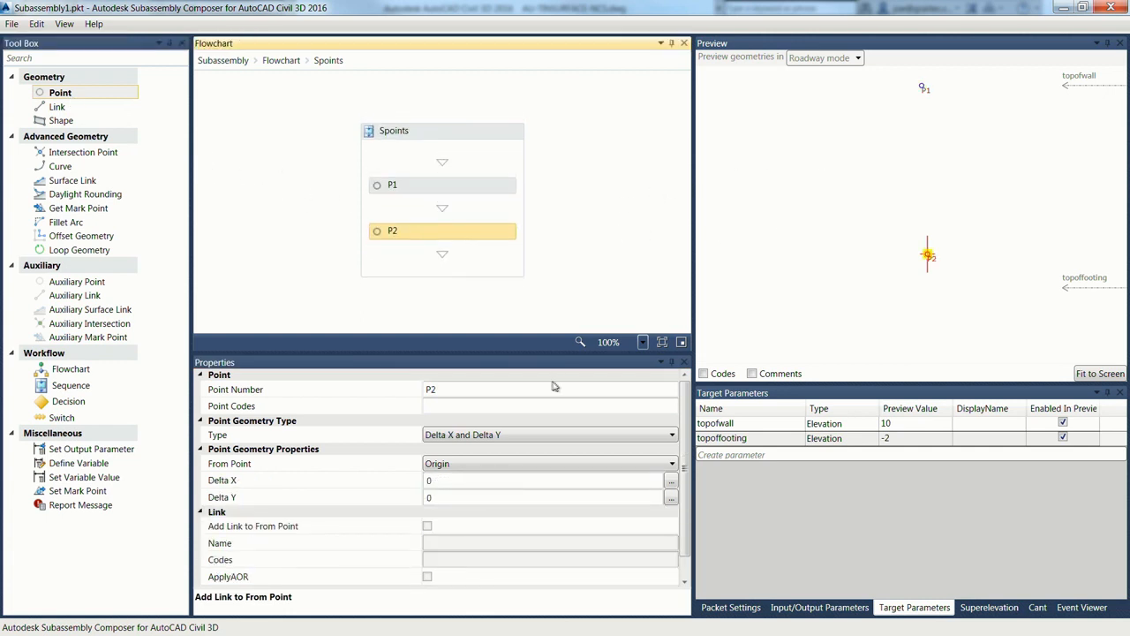
pyautogui.click(447, 482)
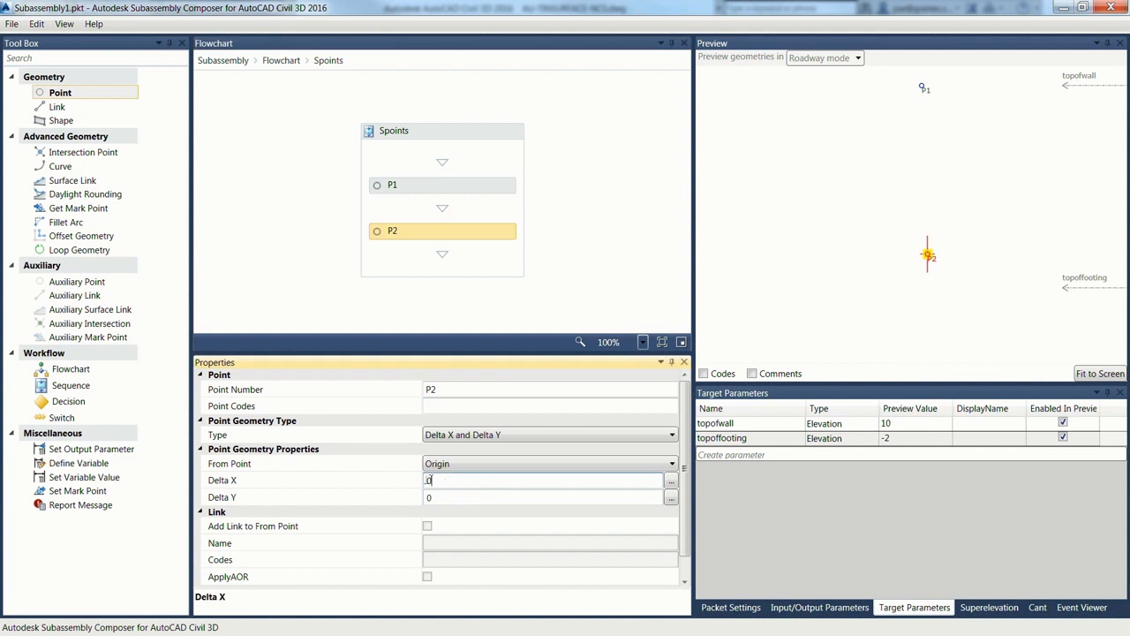
pyautogui.moveTo(433, 481); pyautogui.dragTo(422, 479)
pyautogui.write('-topwidth')
pyautogui.click(500, 465)
pyautogui.click(484, 478)
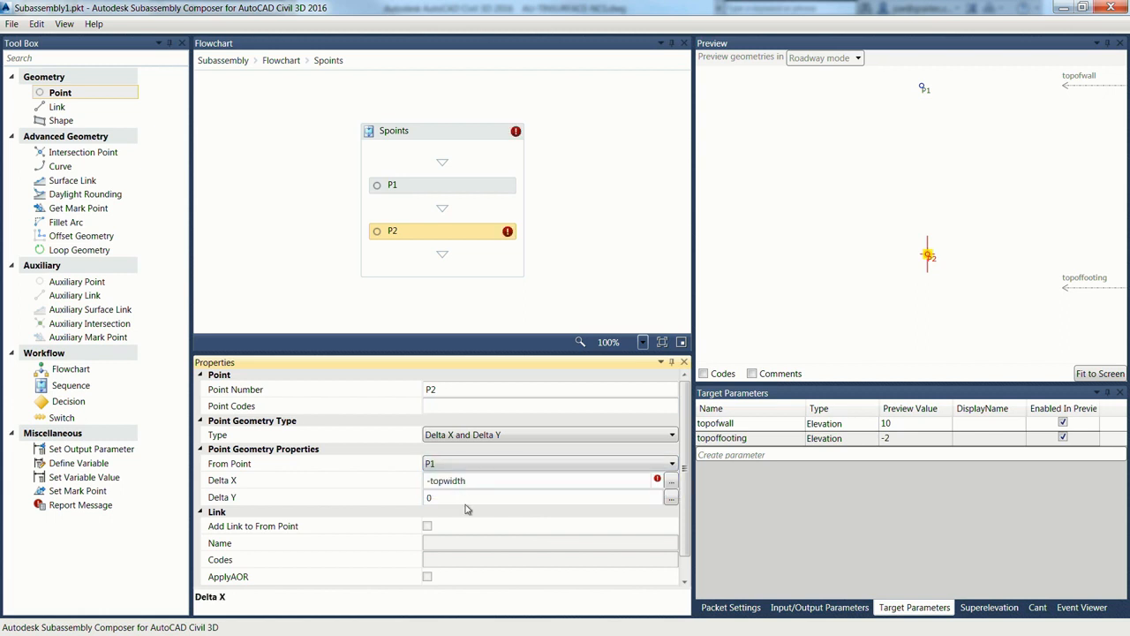
pyautogui.click(478, 496)
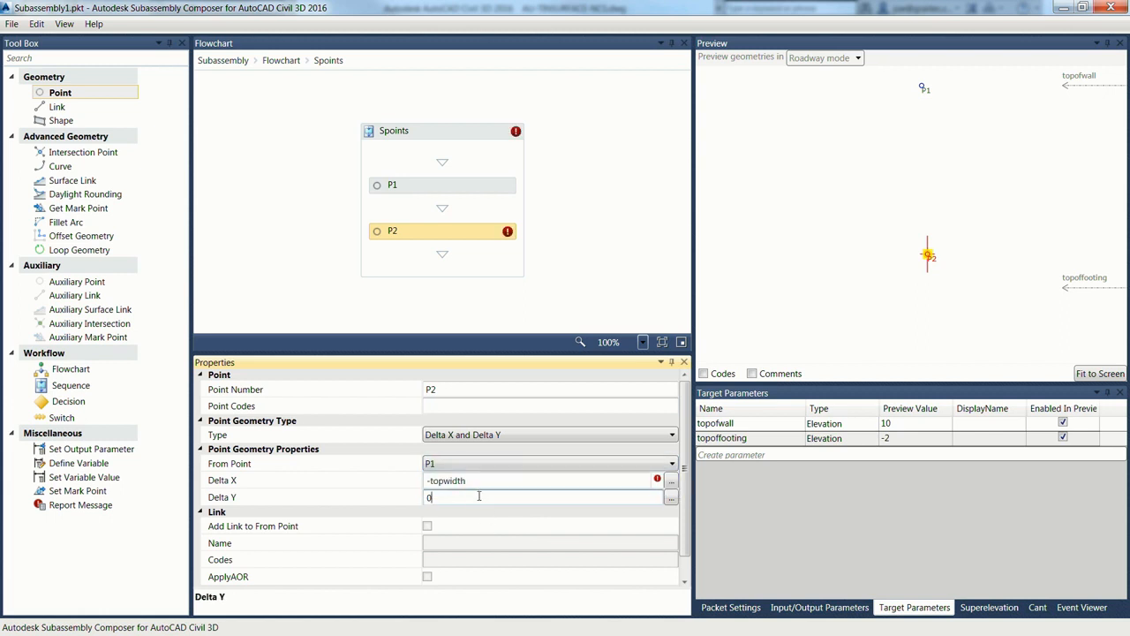
pyautogui.scroll(2, 911, 120)
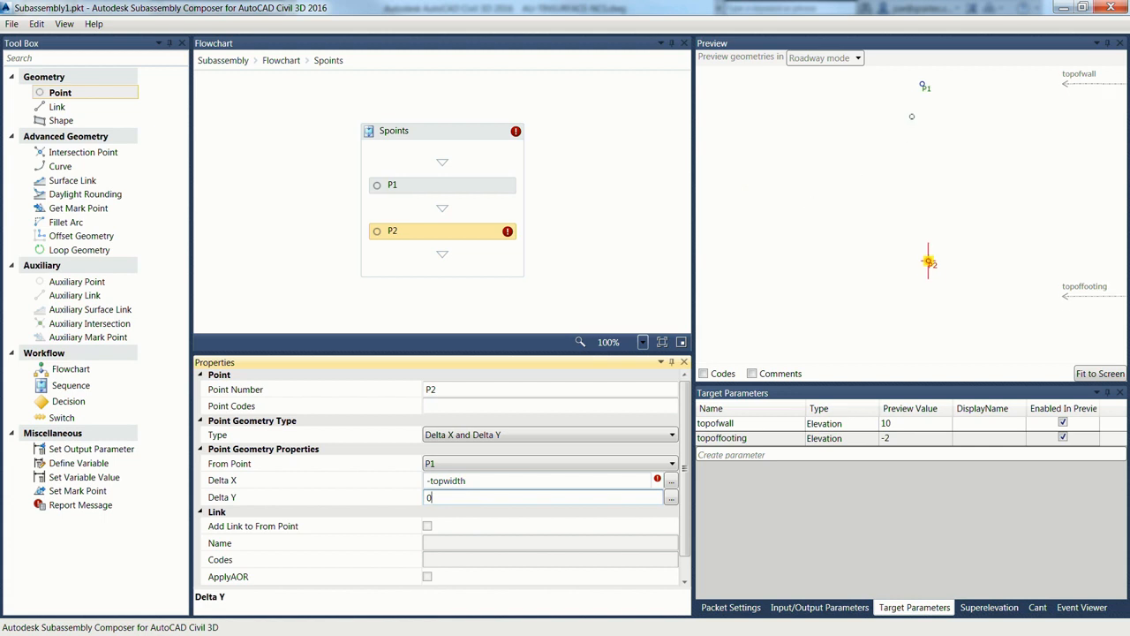
pyautogui.scroll(-1, 510, 384)
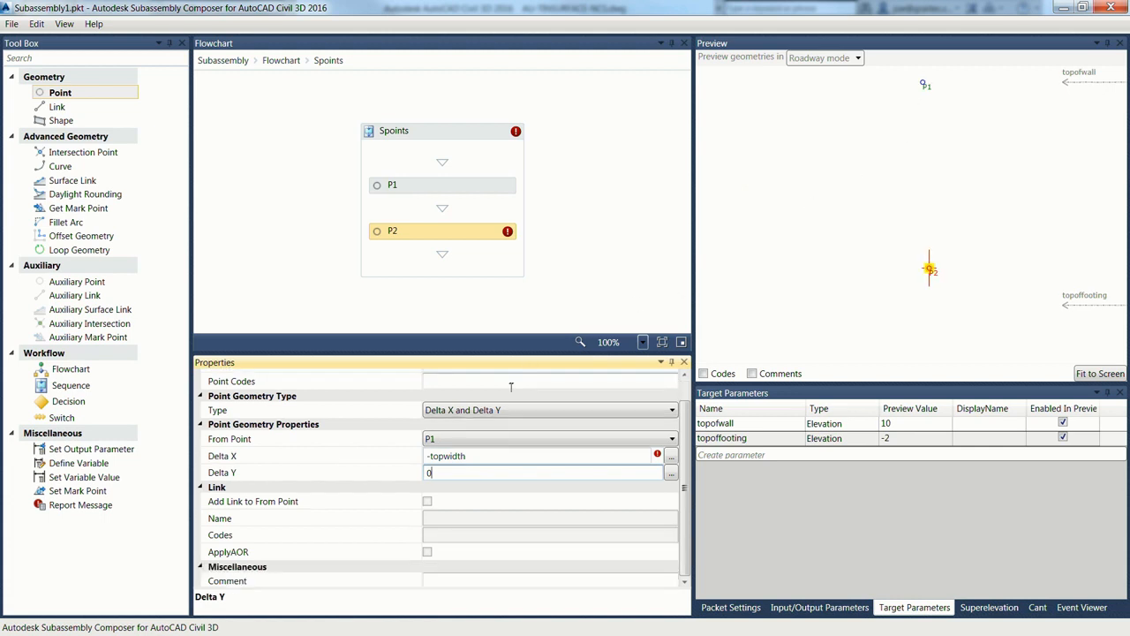
pyautogui.scroll(1, 509, 401)
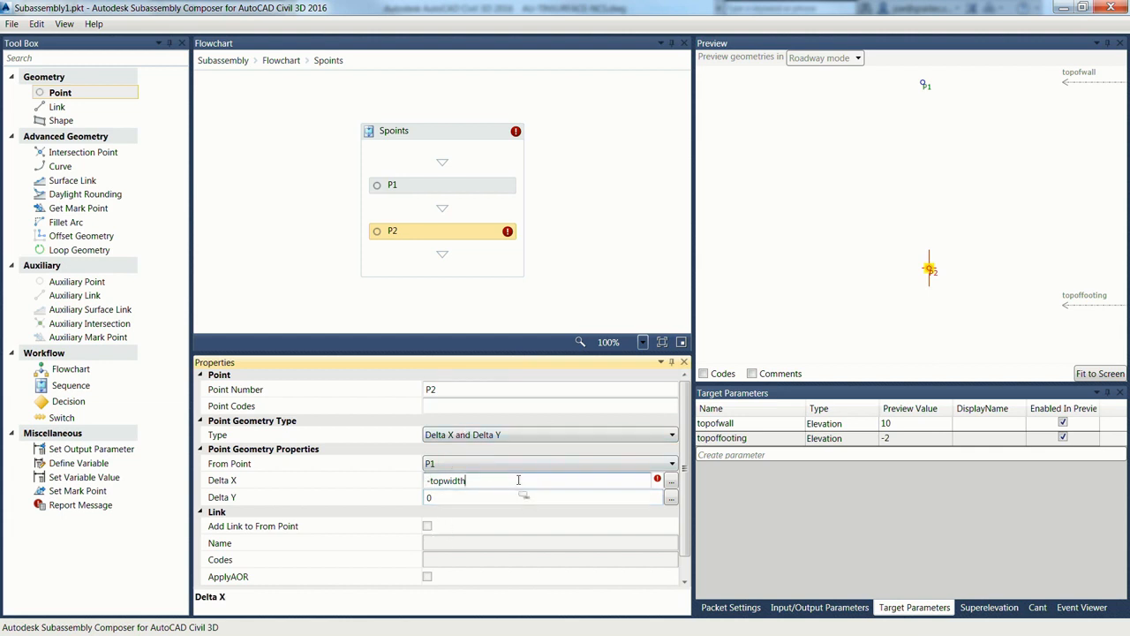
# Check the input parameter names and correct P2's Delta X to -topheight.
pyautogui.moveTo(486, 480); pyautogui.dragTo(434, 481)
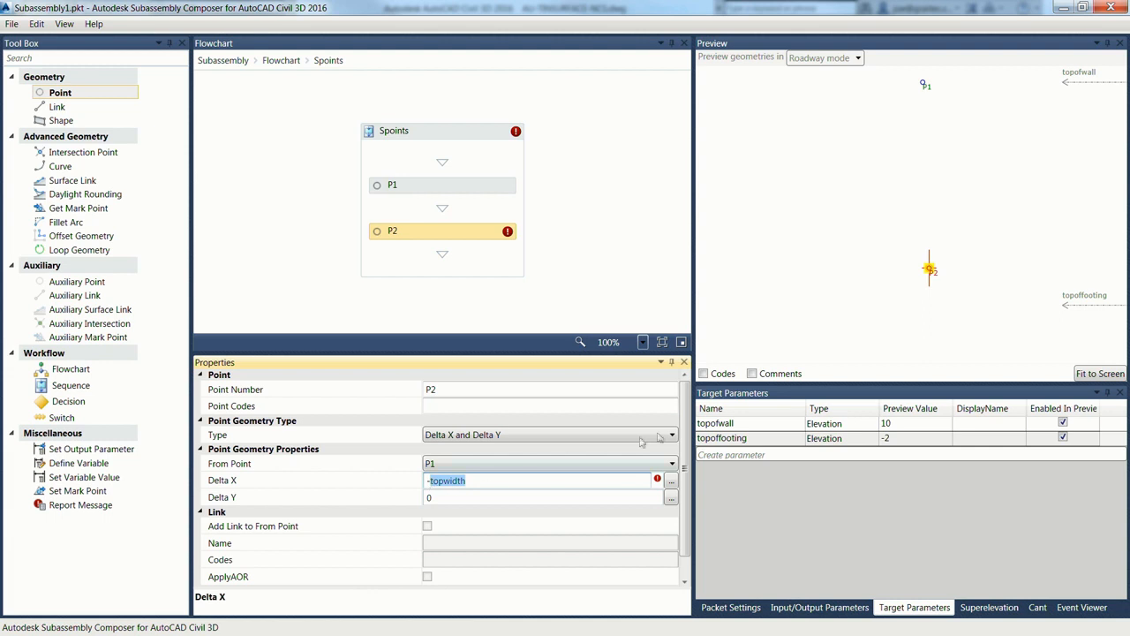
pyautogui.click(821, 607)
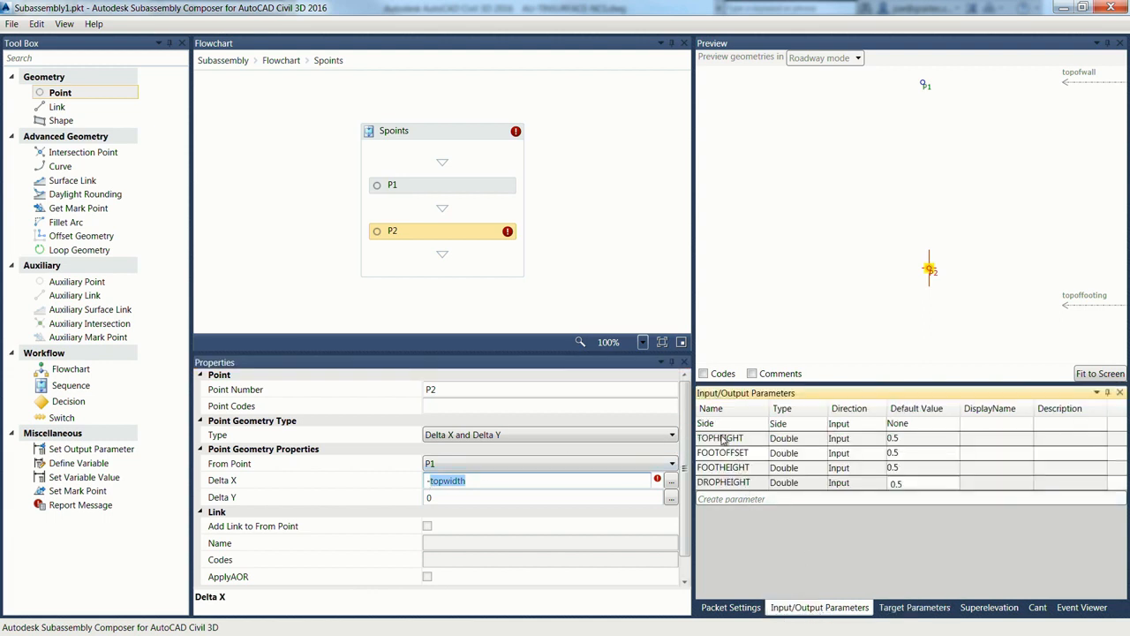
pyautogui.click(503, 479)
pyautogui.moveTo(480, 480); pyautogui.dragTo(445, 480)
pyautogui.write('heigh')
pyautogui.click(478, 500)
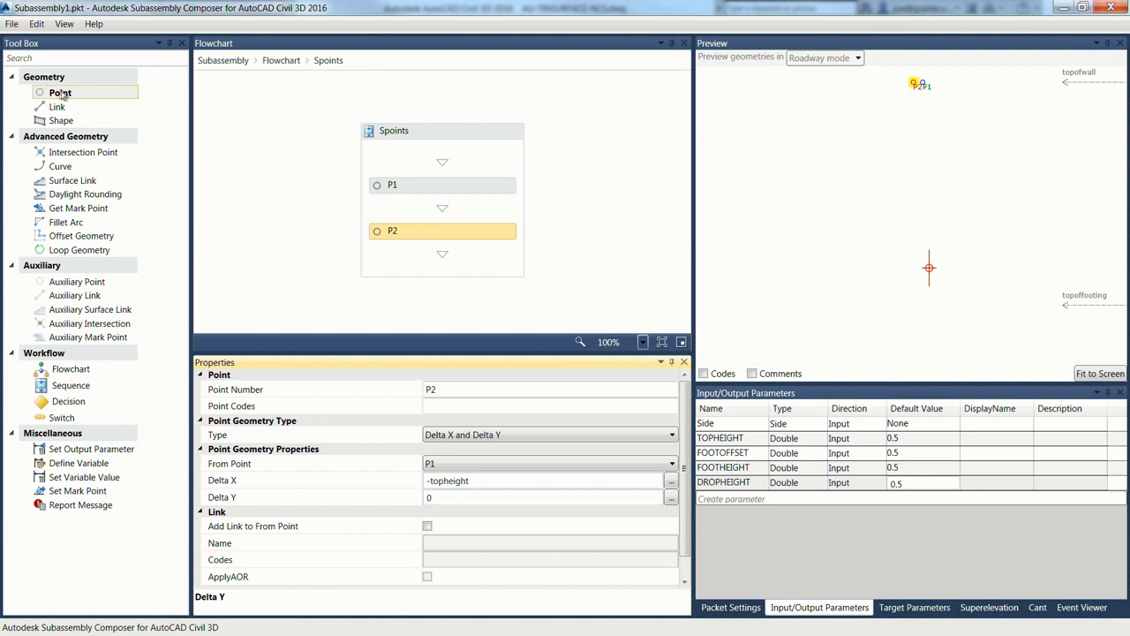
# Add point P3 at the end of the sequence, measured from P2 with a Delta Y of -dropheight.
pyautogui.moveTo(61, 92); pyautogui.dragTo(429, 270)
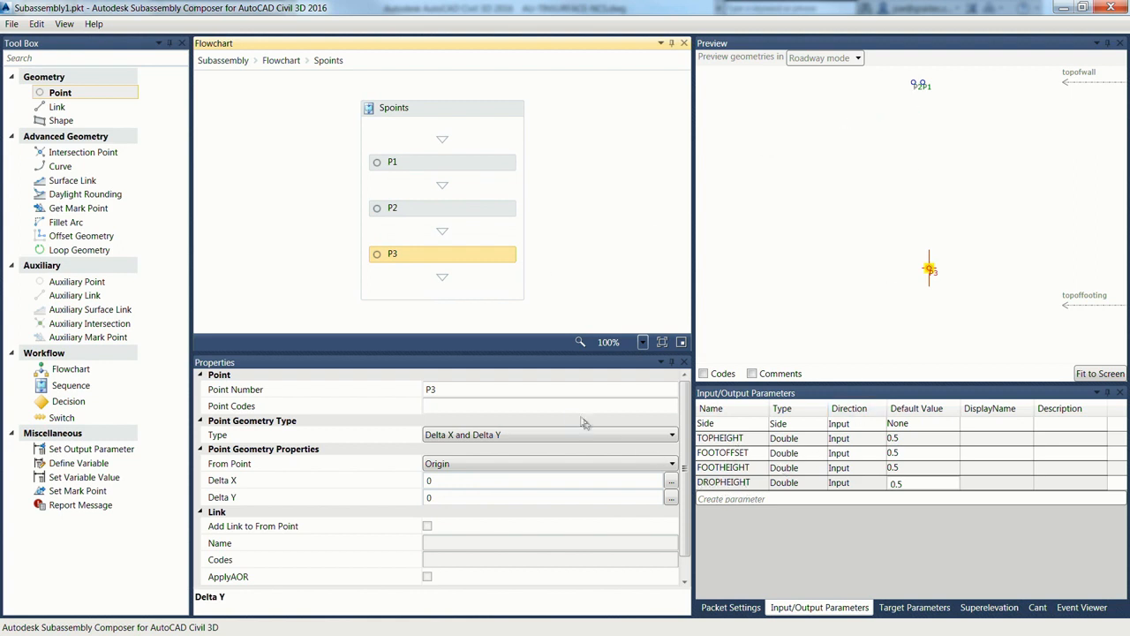
pyautogui.click(461, 466)
pyautogui.click(455, 485)
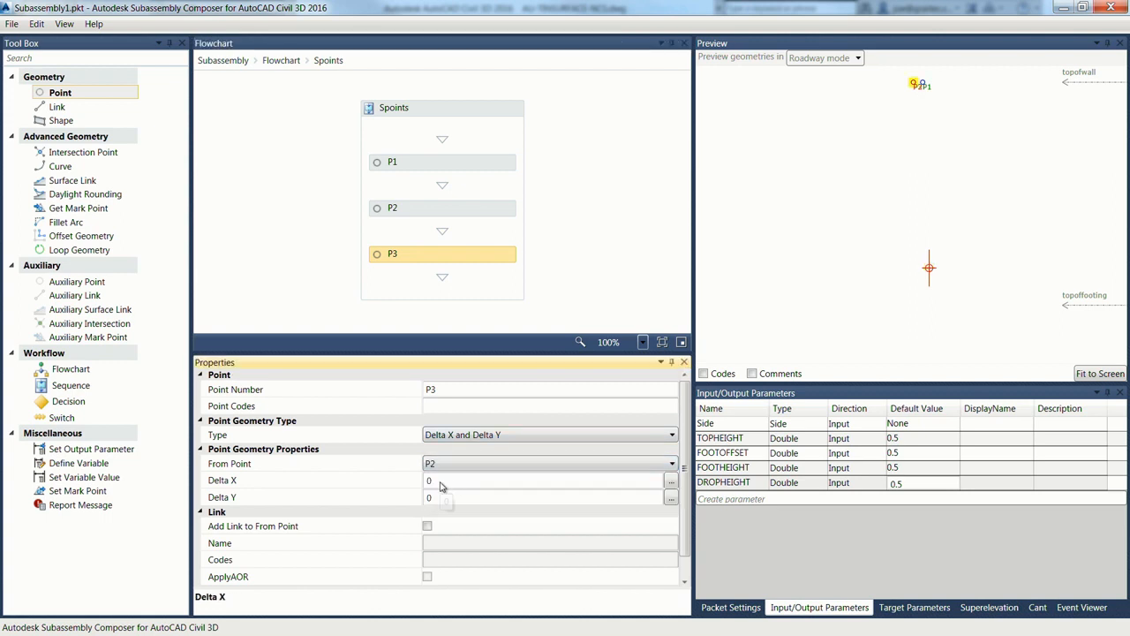
pyautogui.click(449, 481)
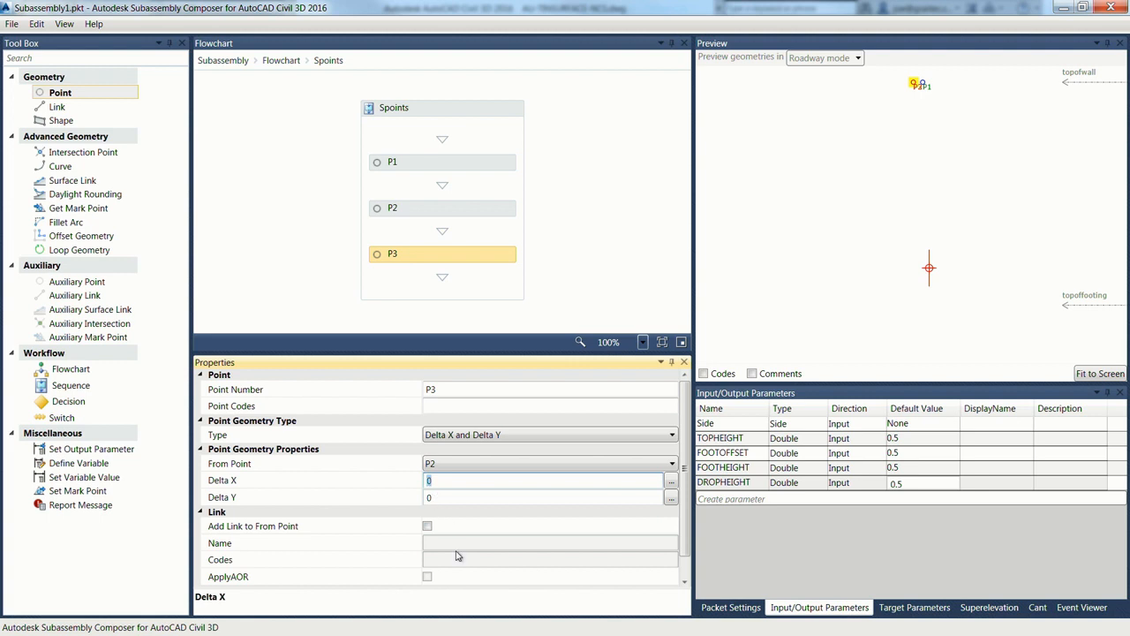
pyautogui.click(454, 497)
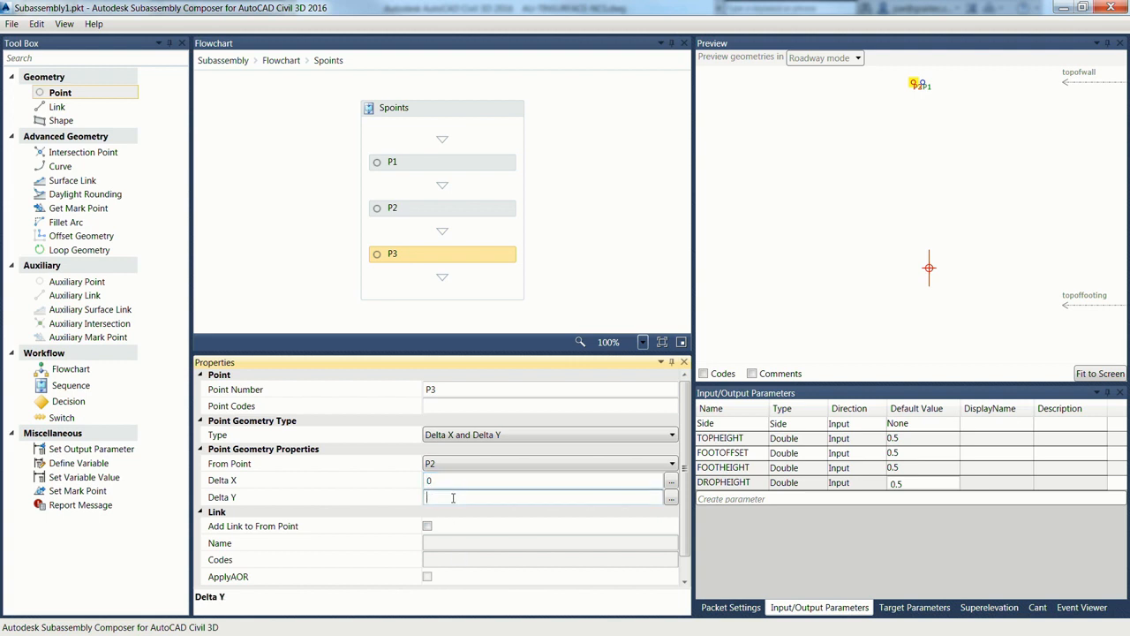
pyautogui.write('-dropheight')
pyautogui.click(485, 484)
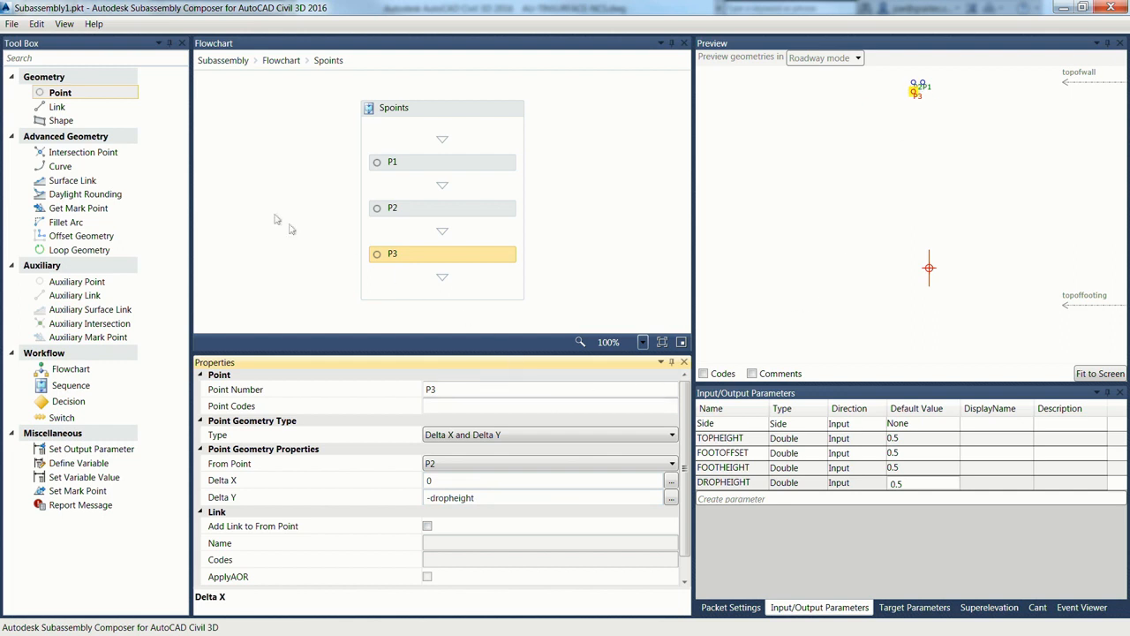
# Add point P4 after P3 as an Angle and Delta Y point from the origin, with angle 88 and Delta Y -1.
pyautogui.moveTo(62, 99); pyautogui.dragTo(449, 297)
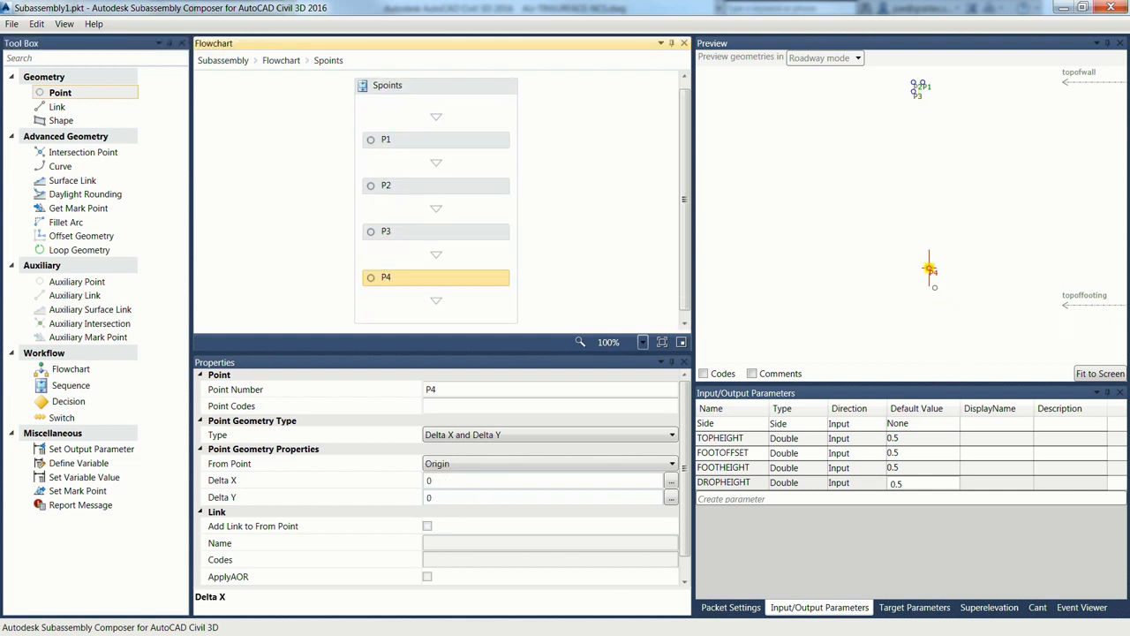
pyautogui.click(447, 481)
pyautogui.doubleClick(447, 480)
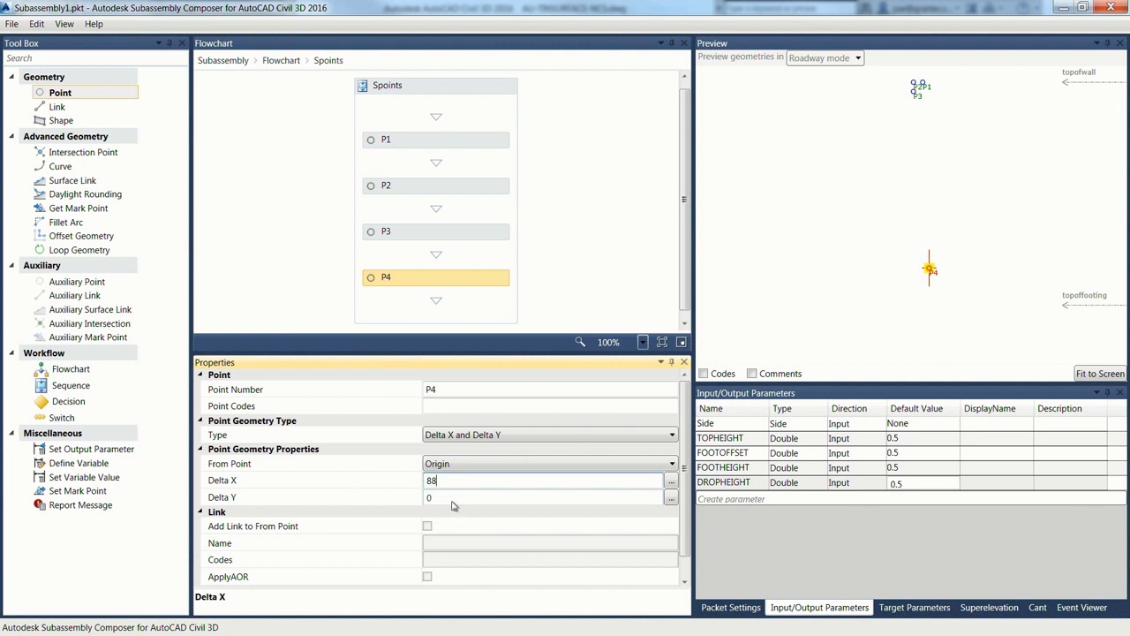
pyautogui.click(457, 435)
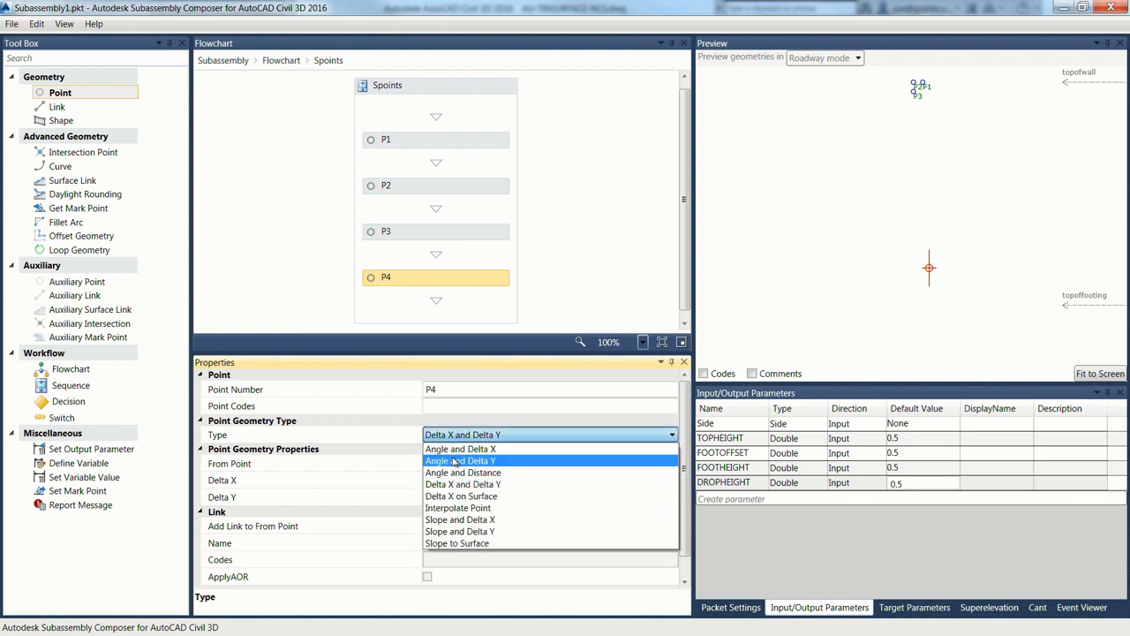
pyautogui.click(454, 461)
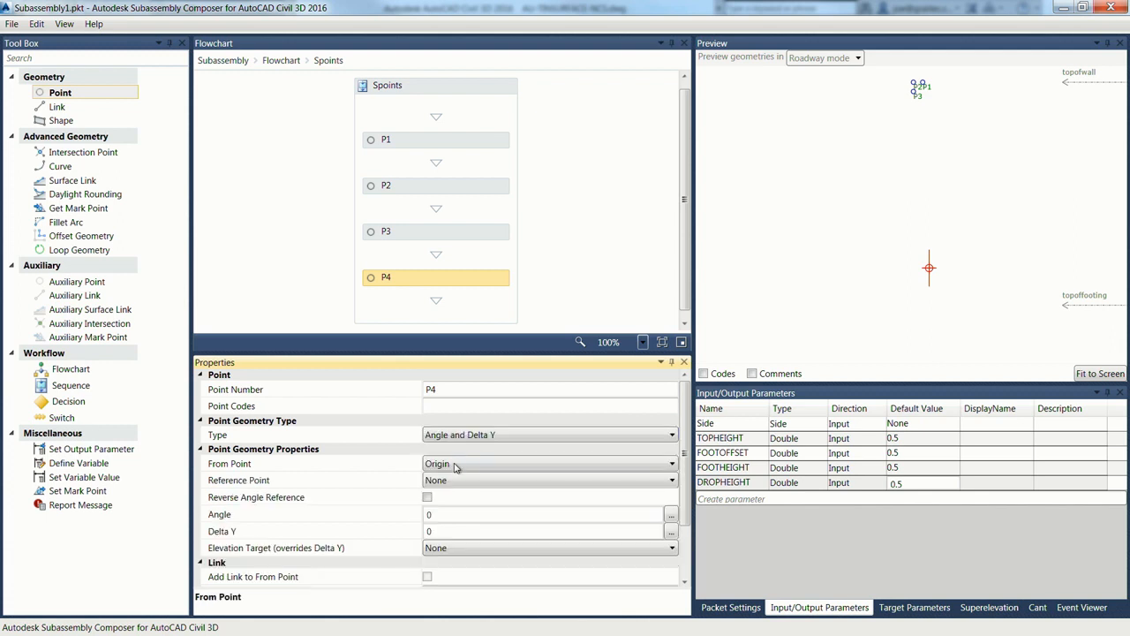
pyautogui.click(429, 514)
pyautogui.moveTo(439, 515); pyautogui.dragTo(411, 520)
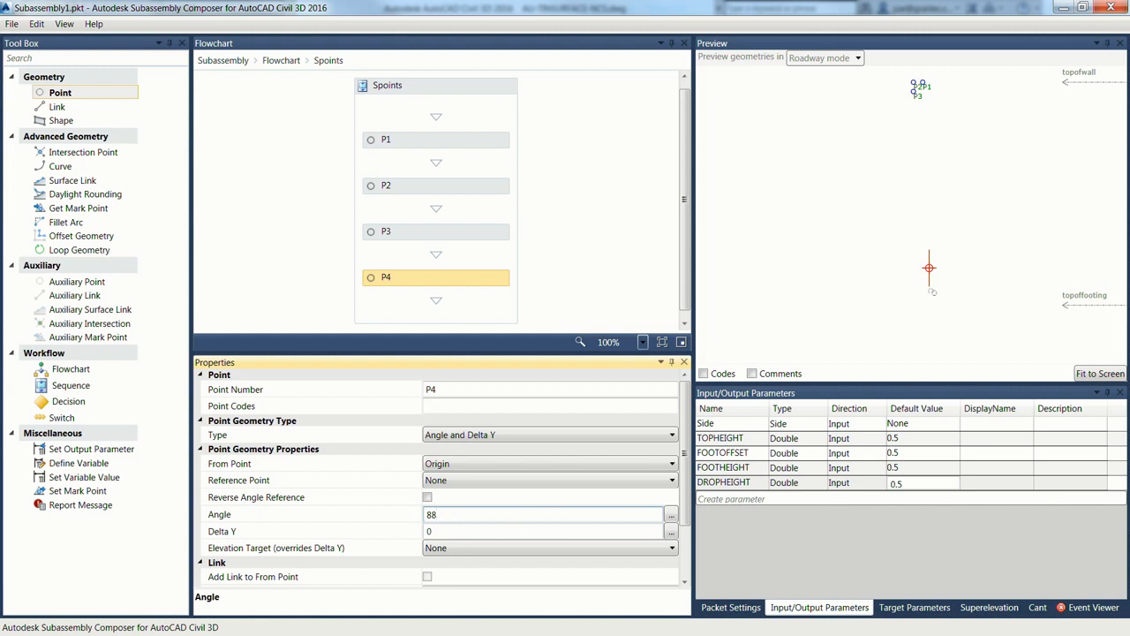
pyautogui.click(492, 533)
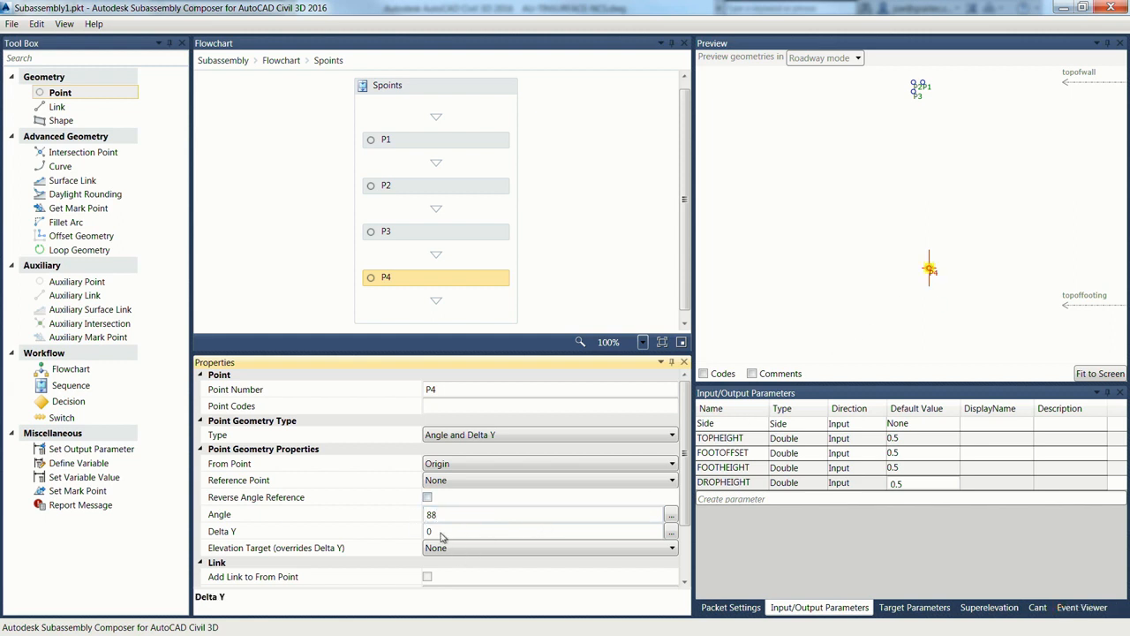
pyautogui.click(437, 534)
pyautogui.write('-1')
# Set P4's angle to 92 and its elevation target to topoffooting.
pyautogui.click(477, 517)
pyautogui.click(449, 515)
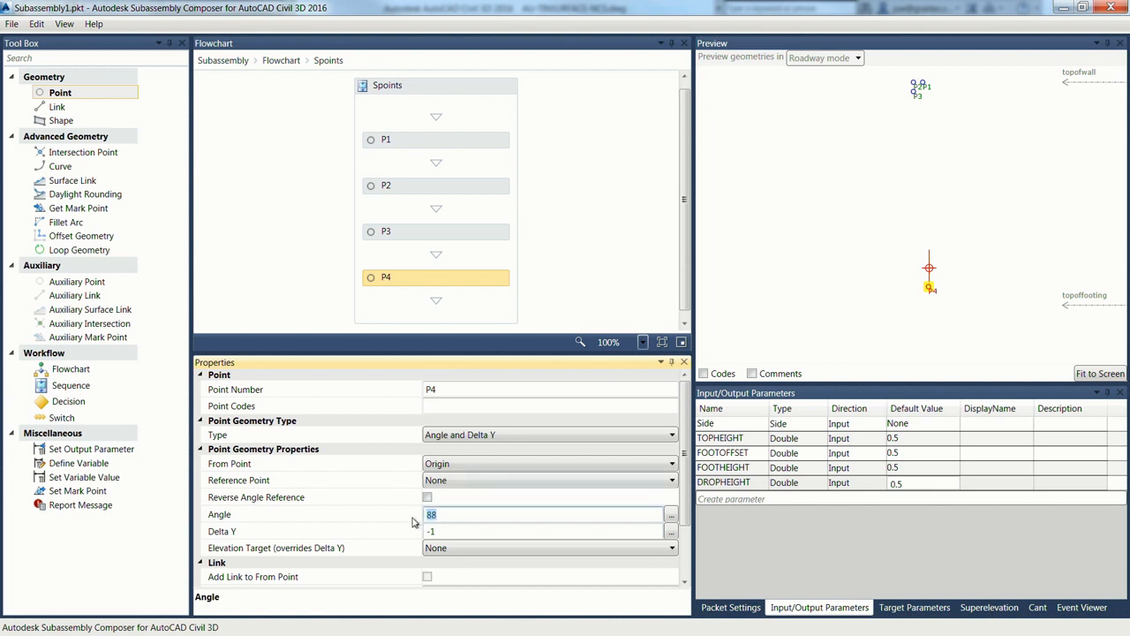
pyautogui.write('92')
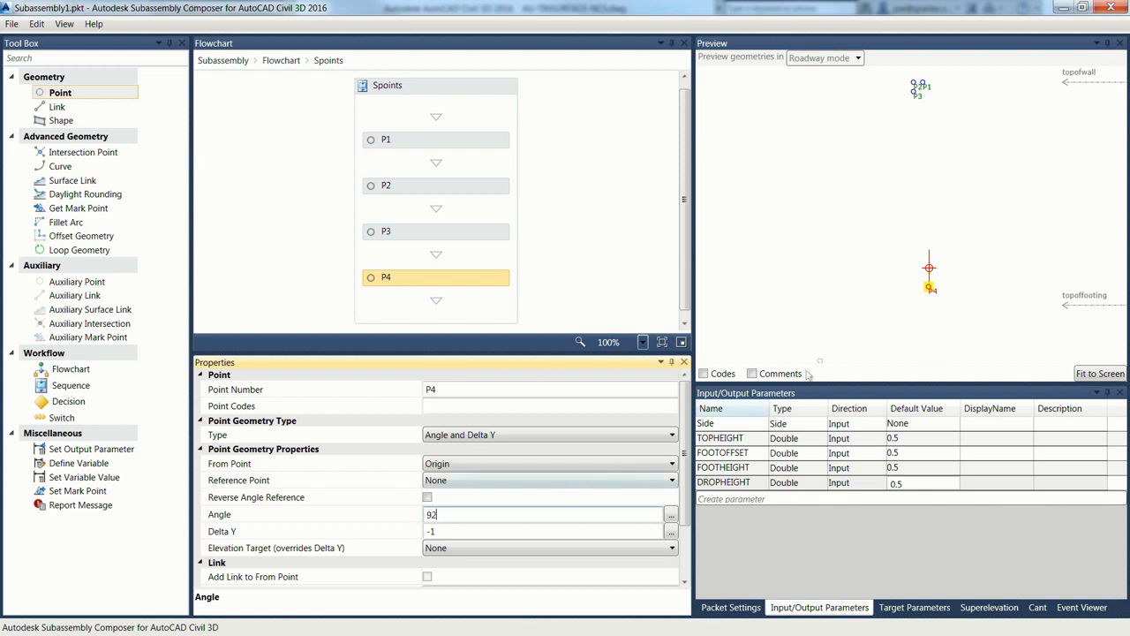
pyautogui.click(524, 532)
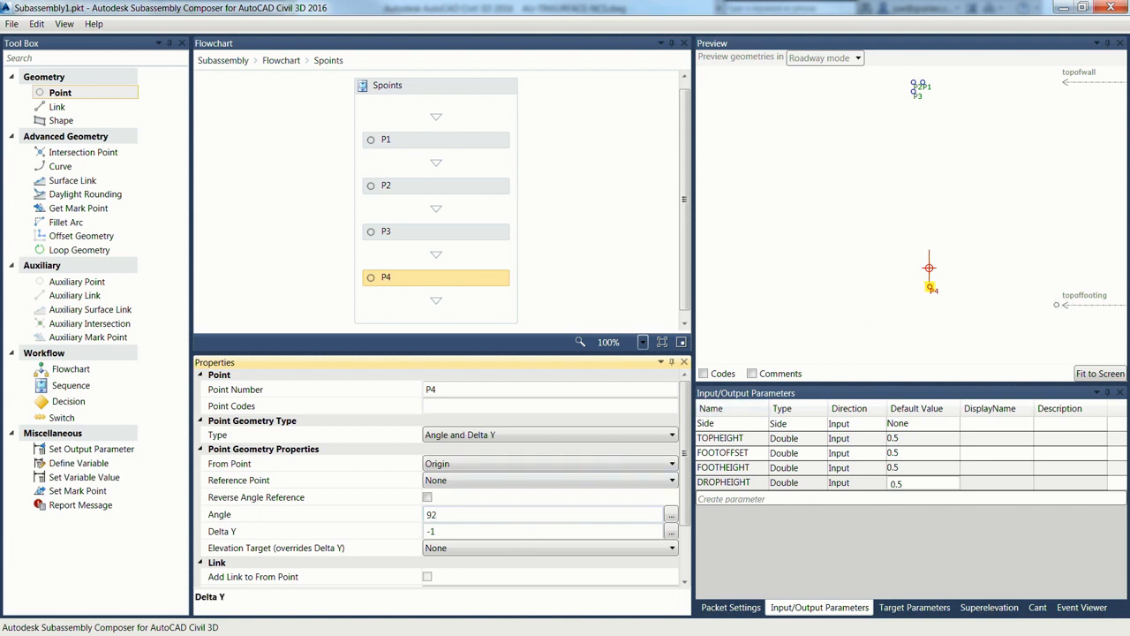
pyautogui.click(546, 550)
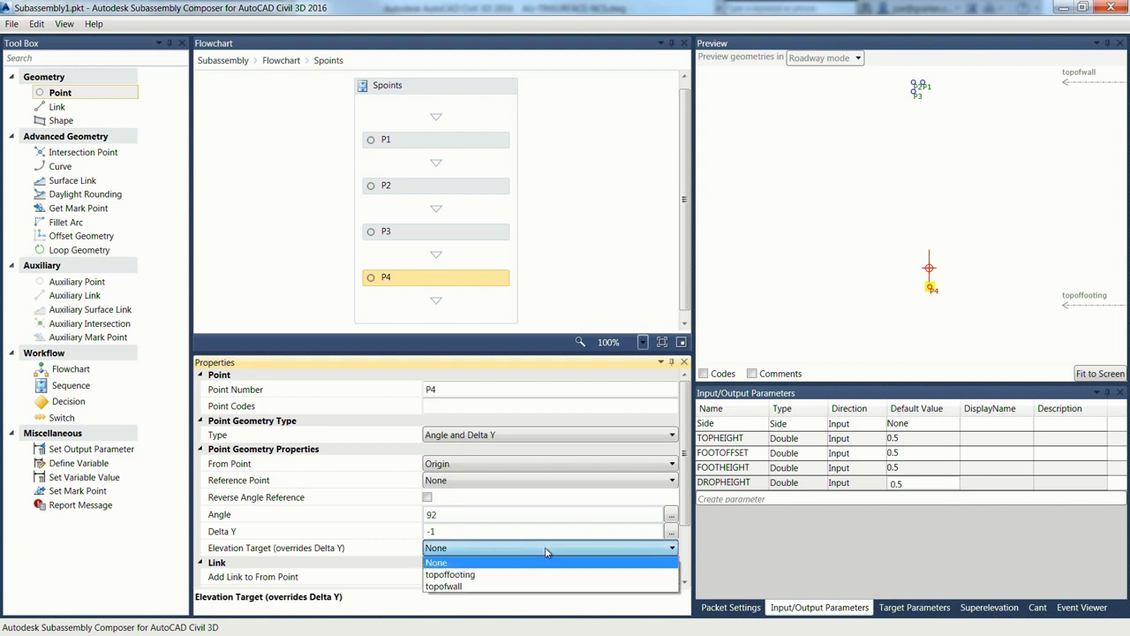
pyautogui.click(488, 575)
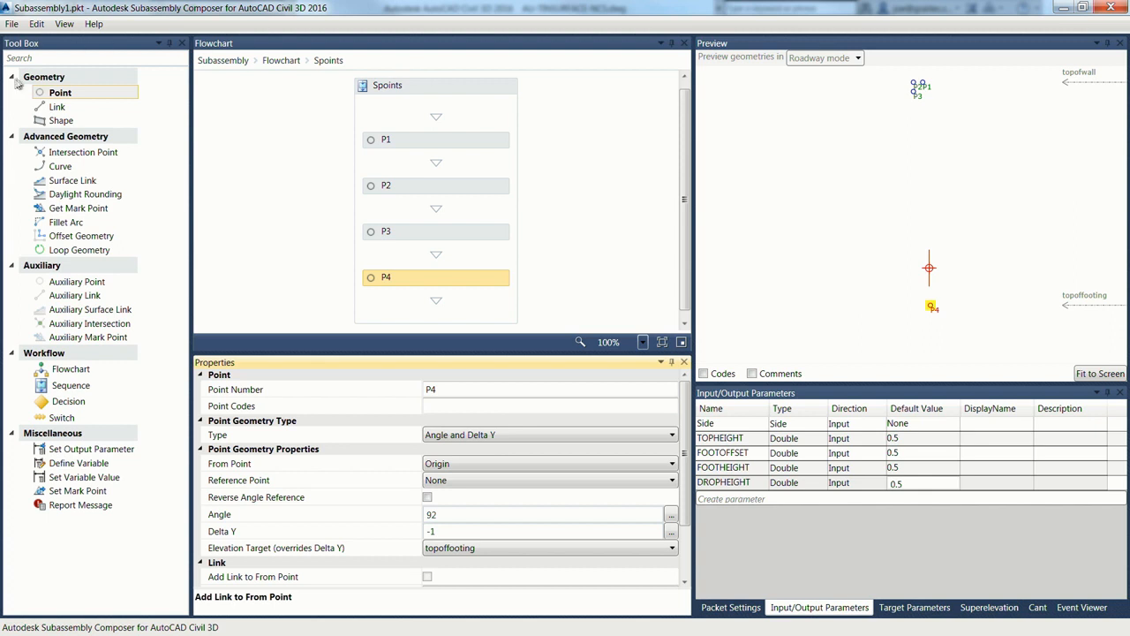
# Add point P5 after P4, measured from P4 with a Delta X of footoffset.
pyautogui.moveTo(82, 92); pyautogui.dragTo(453, 295)
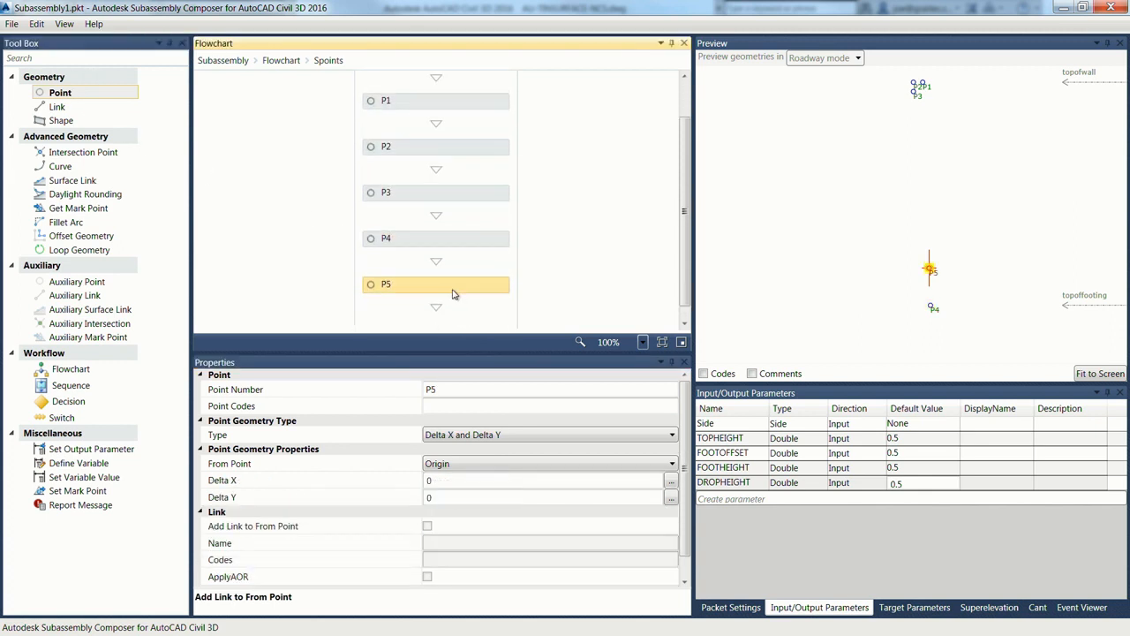
pyautogui.click(472, 463)
pyautogui.click(469, 481)
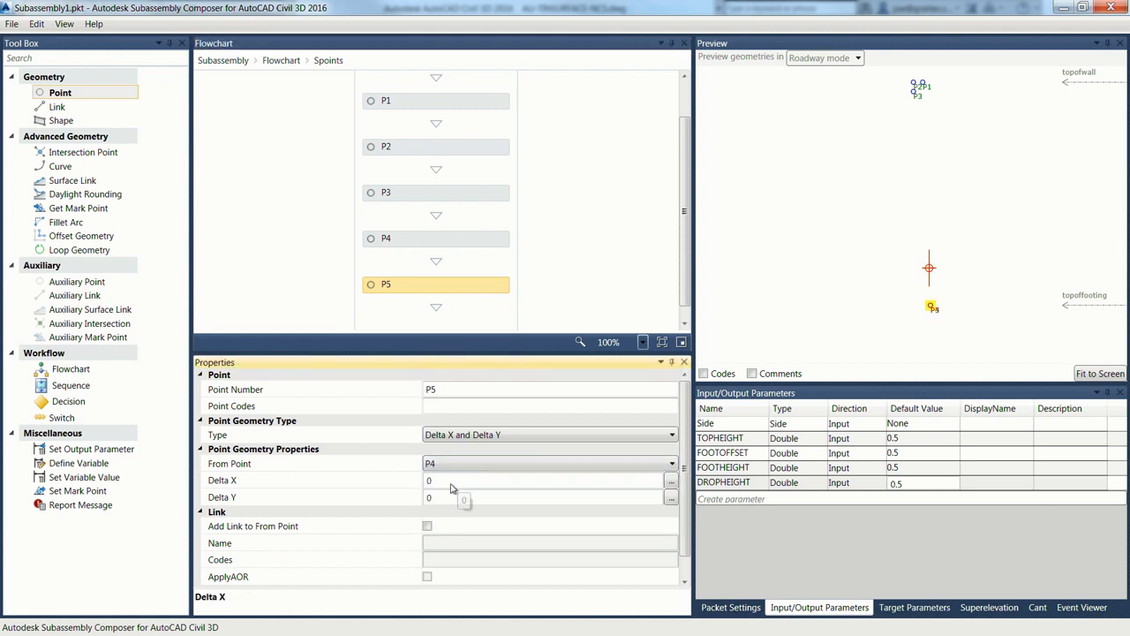
pyautogui.click(444, 482)
pyautogui.moveTo(445, 481); pyautogui.dragTo(419, 482)
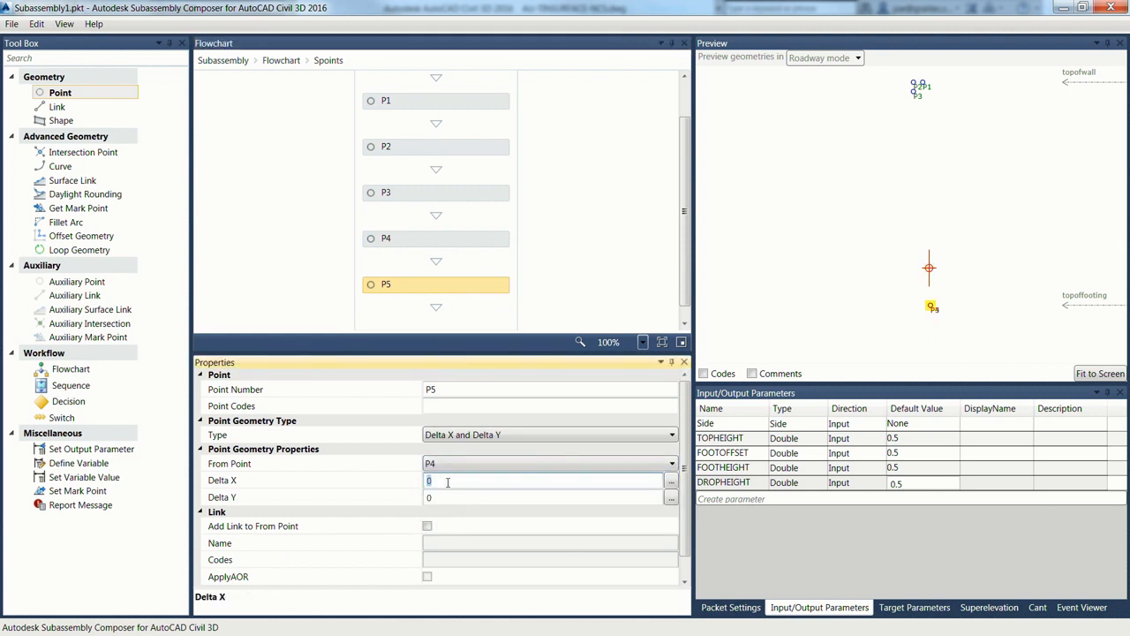
pyautogui.write('ootoffset')
pyautogui.press('Tab')
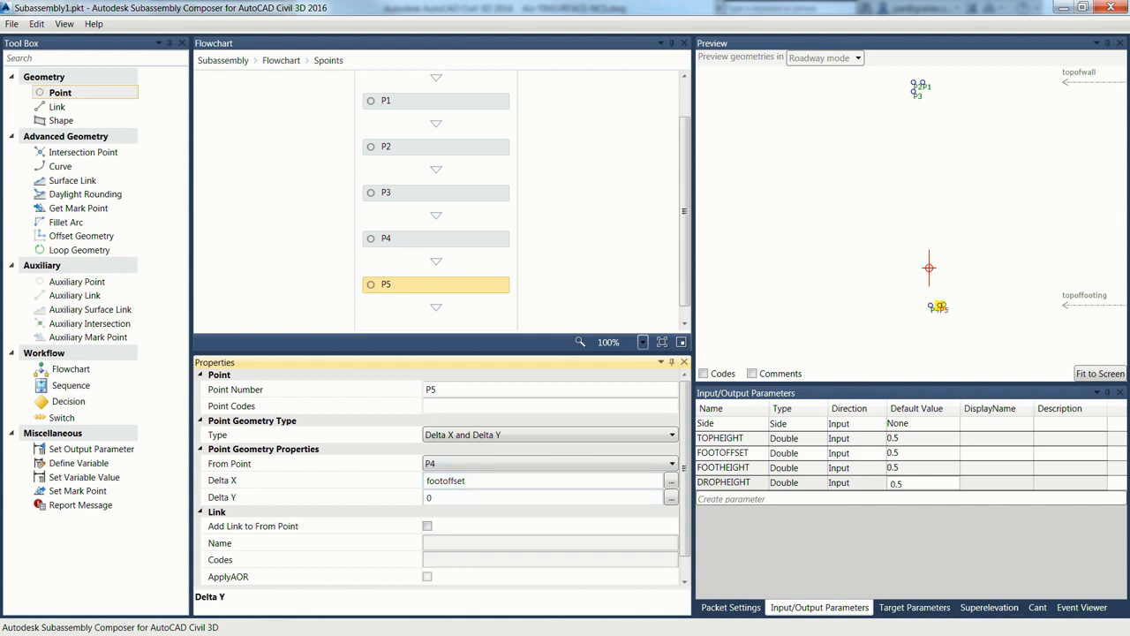
# Add point P6 at the end of the sequence as a Delta X and Delta Y point from P5 with Delta Y -footheight.
pyautogui.moveTo(61, 93); pyautogui.dragTo(443, 300)
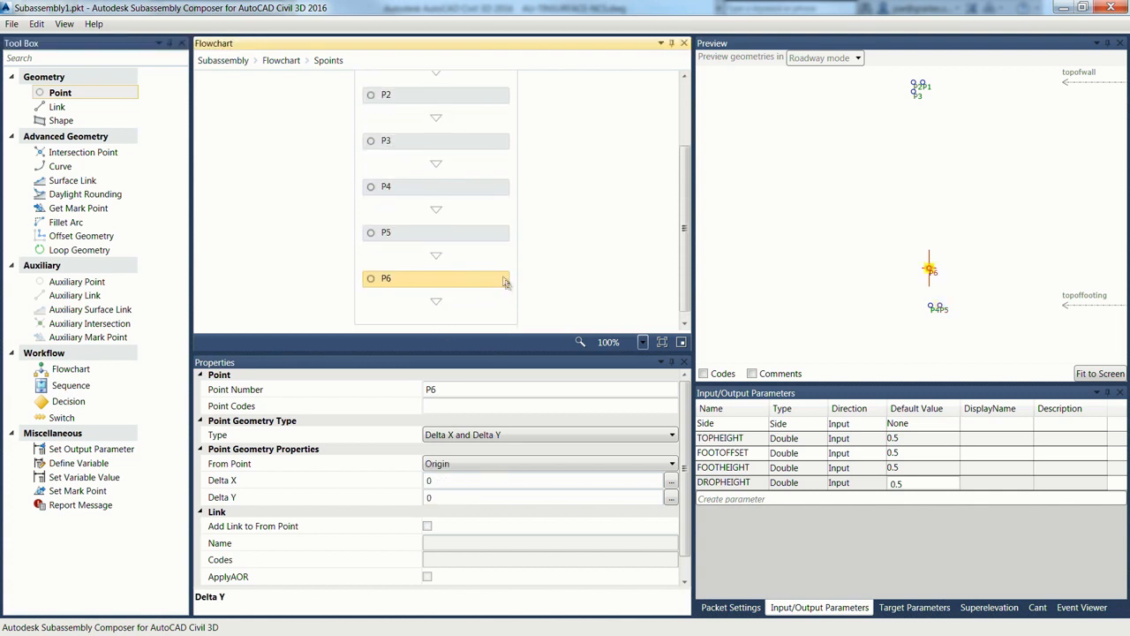
pyautogui.click(476, 438)
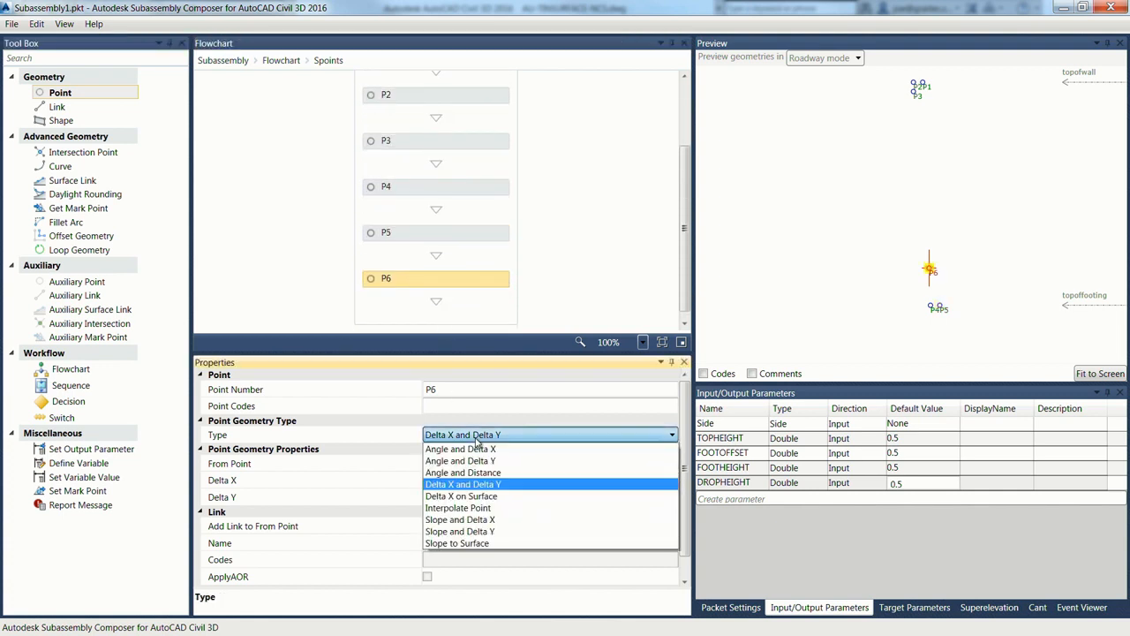
pyautogui.click(477, 484)
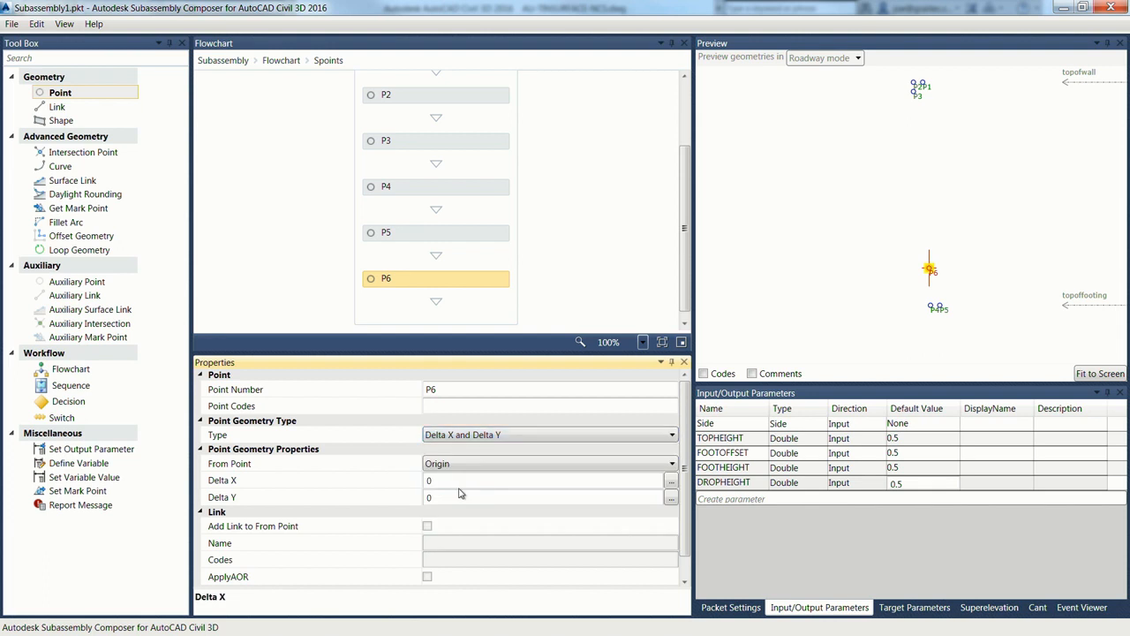
pyautogui.click(446, 497)
pyautogui.click(459, 464)
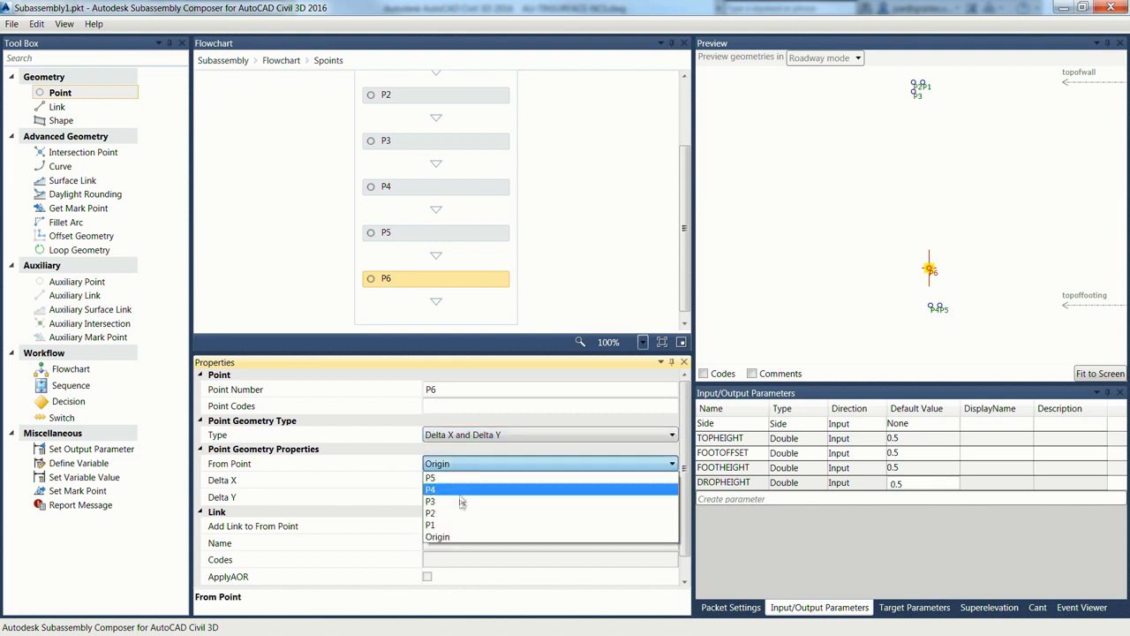
pyautogui.click(446, 478)
pyautogui.click(448, 497)
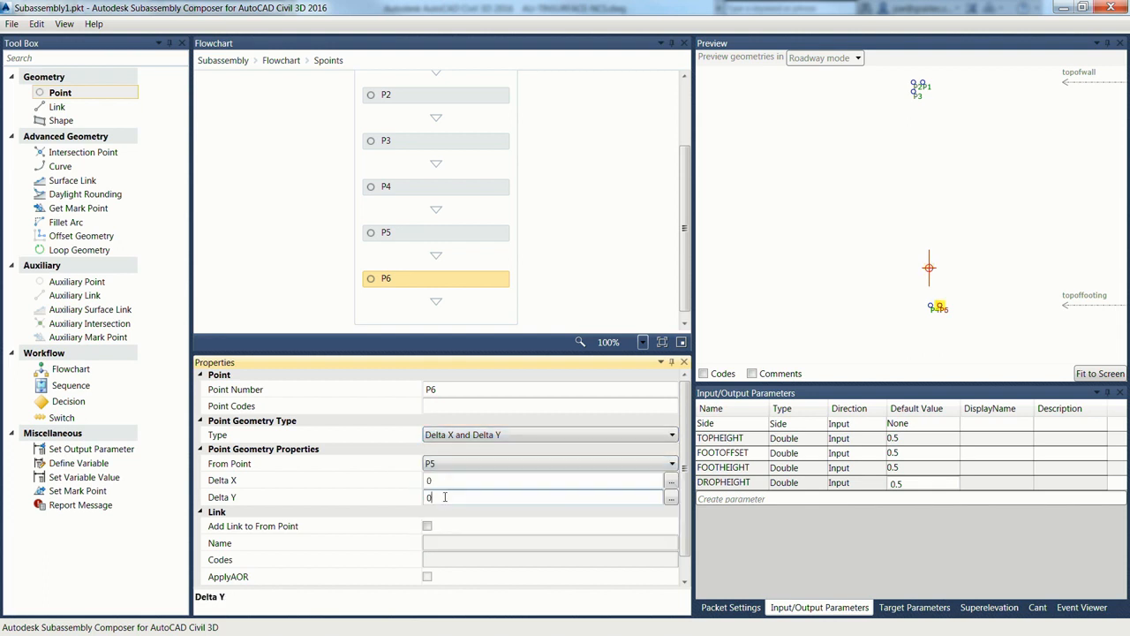
pyautogui.press('BackSpace')
pyautogui.write('-footheight')
pyautogui.click(458, 531)
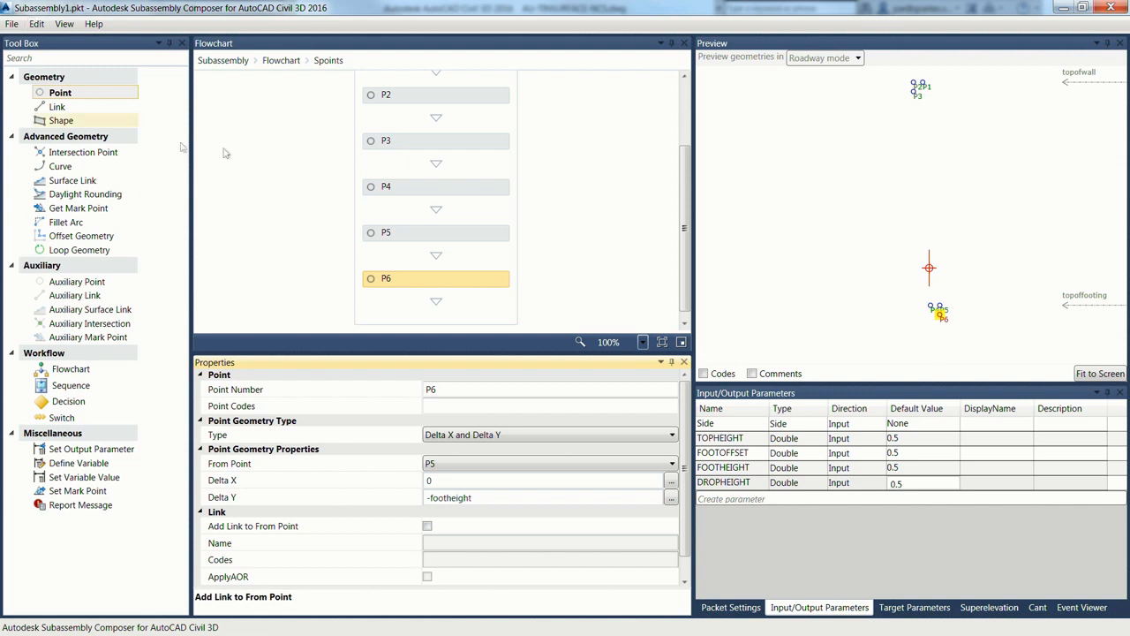
# Add a sequence named variables after Spoints in the main flowchart and open it.
pyautogui.click(281, 61)
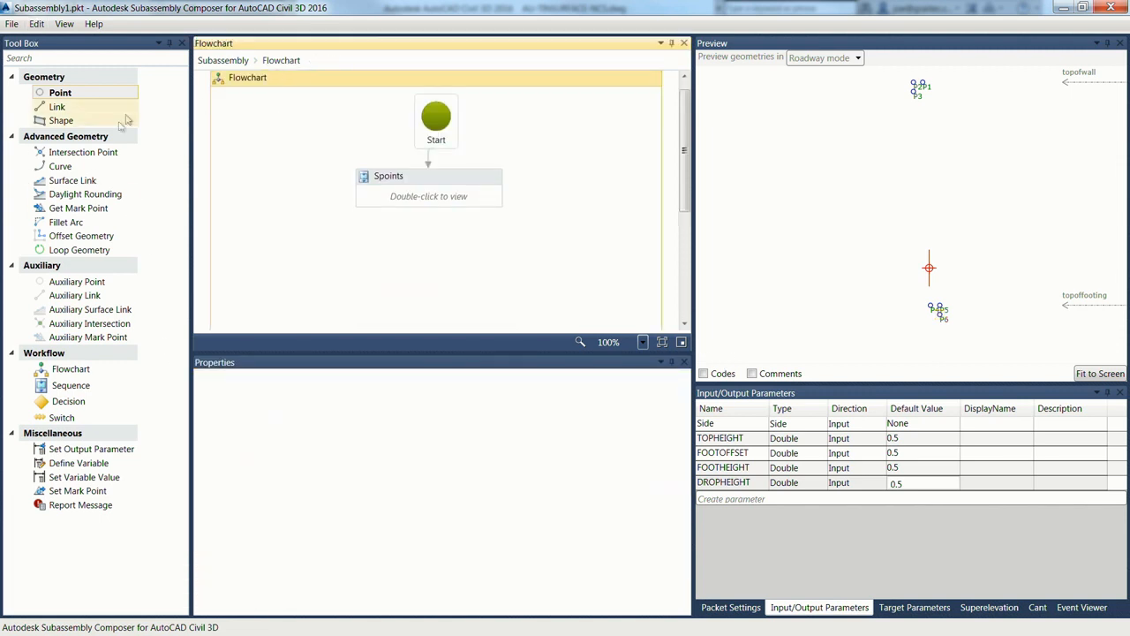
pyautogui.moveTo(59, 385); pyautogui.dragTo(411, 203)
pyautogui.click(364, 184)
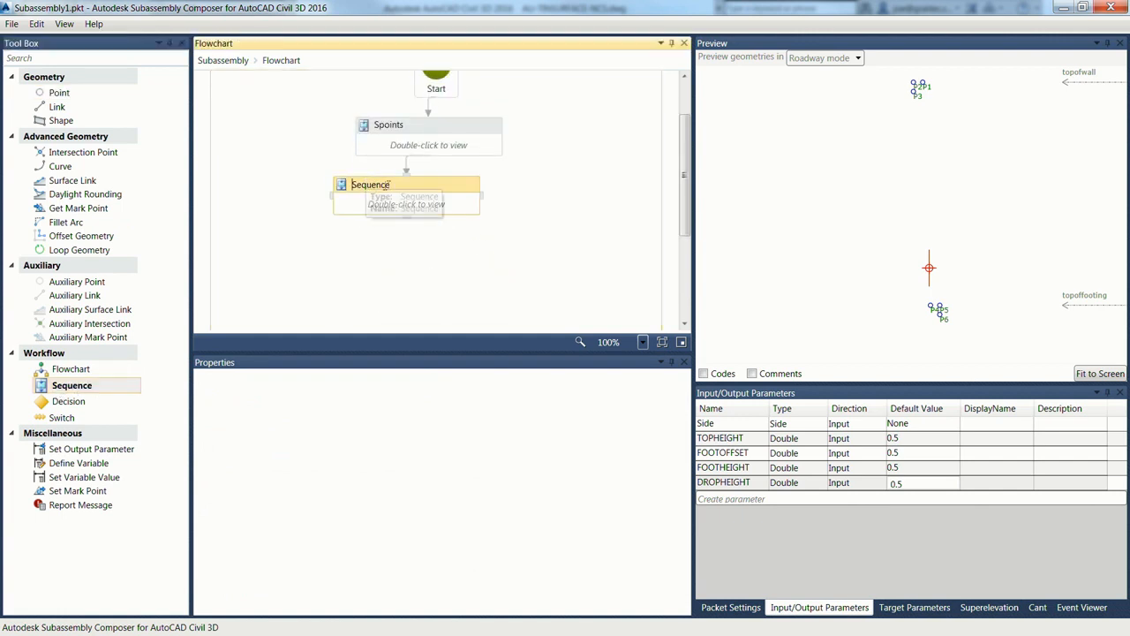
pyautogui.write('va')
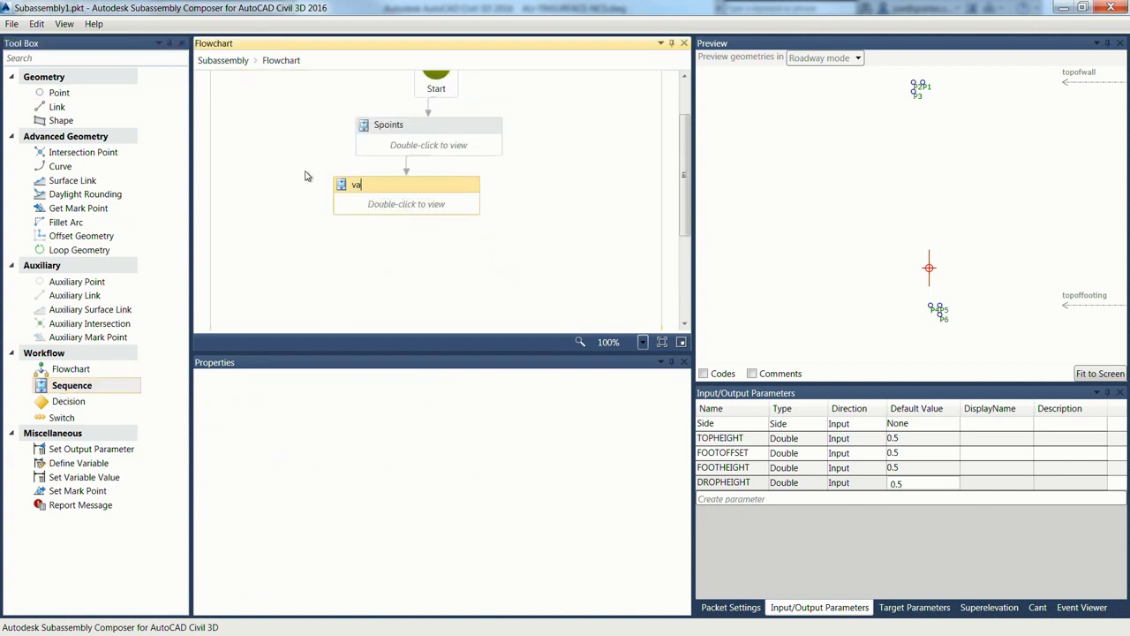
pyautogui.write('riables')
pyautogui.doubleClick(406, 208)
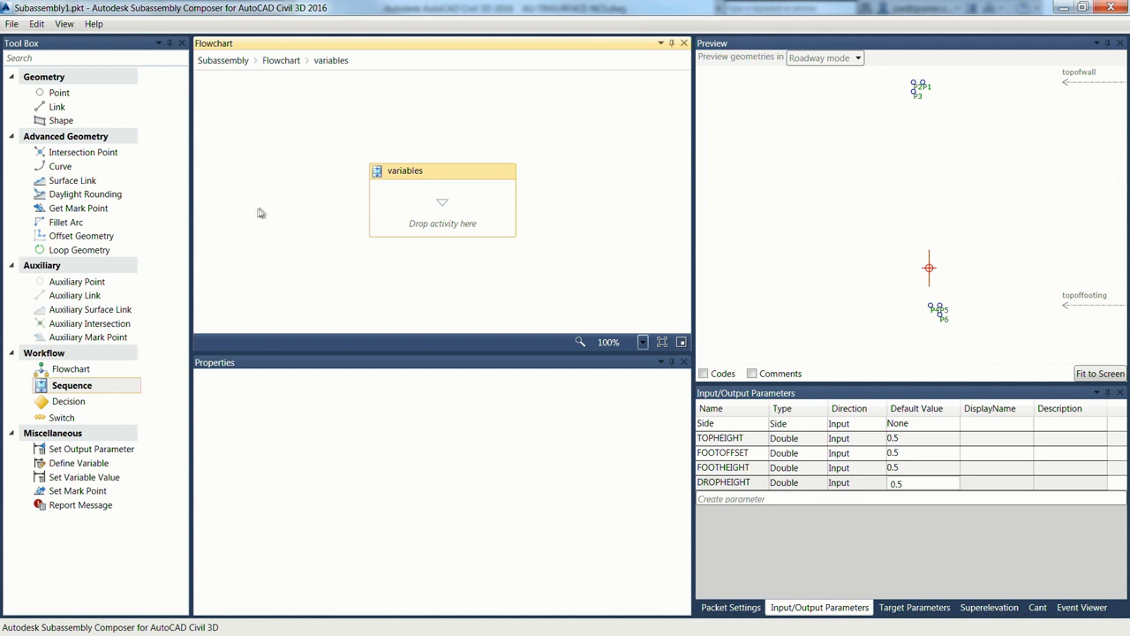
# Define a variable WALLHEIGHT of type Double in the variables sequence, with the default expression p1.y - p4.y.
pyautogui.click(63, 468)
pyautogui.moveTo(64, 468); pyautogui.dragTo(448, 226)
pyautogui.click(453, 390)
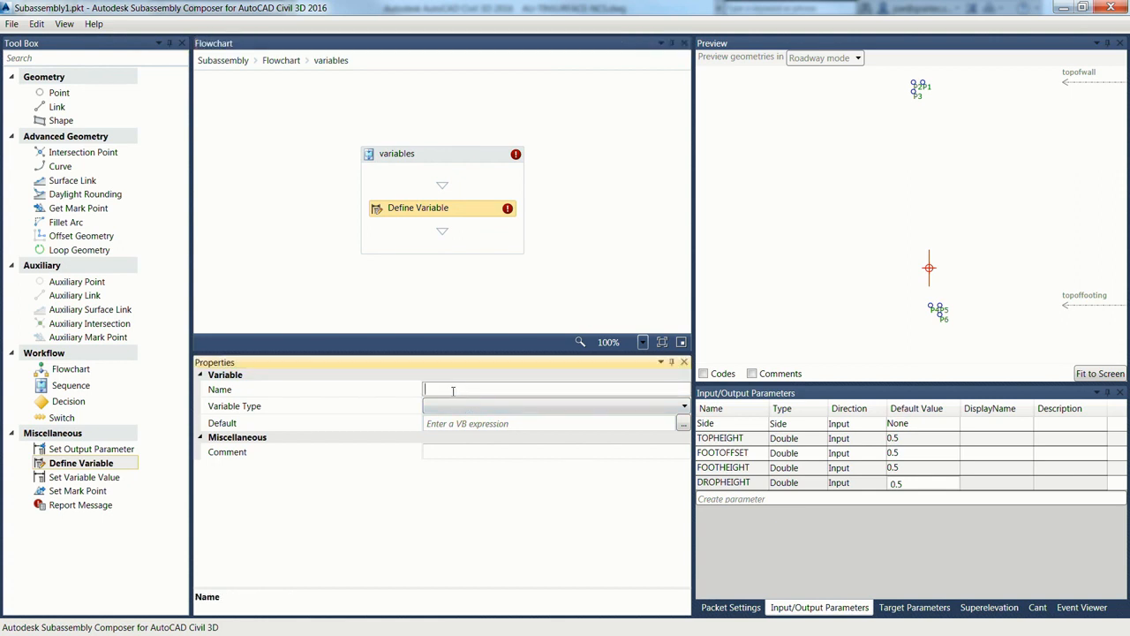
pyautogui.write('WALLHEIGHT')
pyautogui.click(500, 410)
pyautogui.click(475, 411)
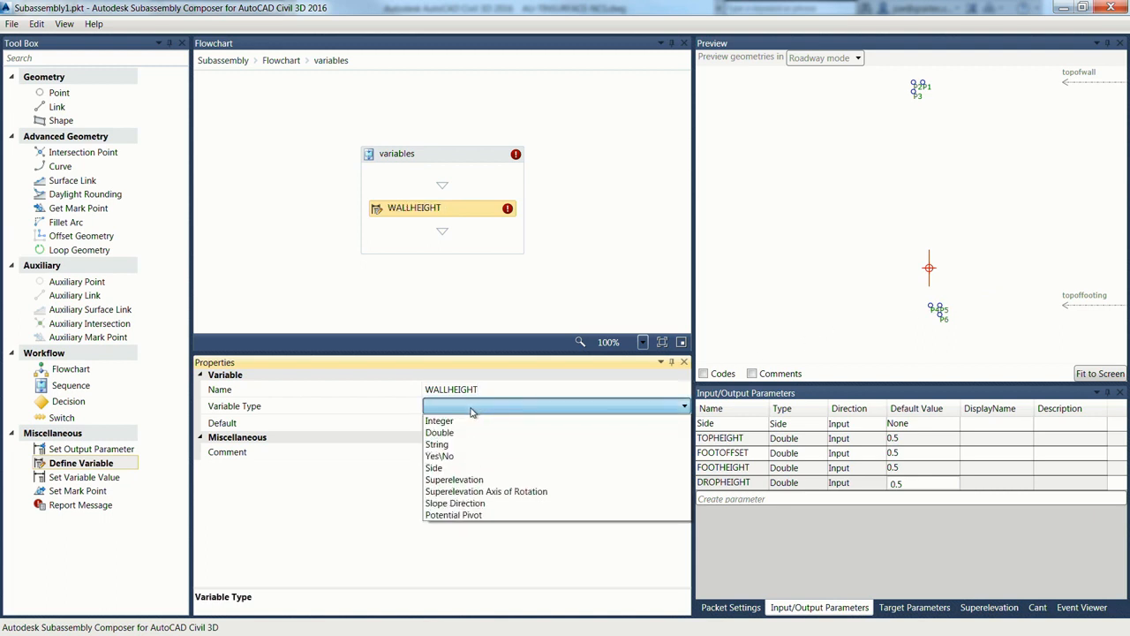
pyautogui.click(449, 427)
pyautogui.click(449, 425)
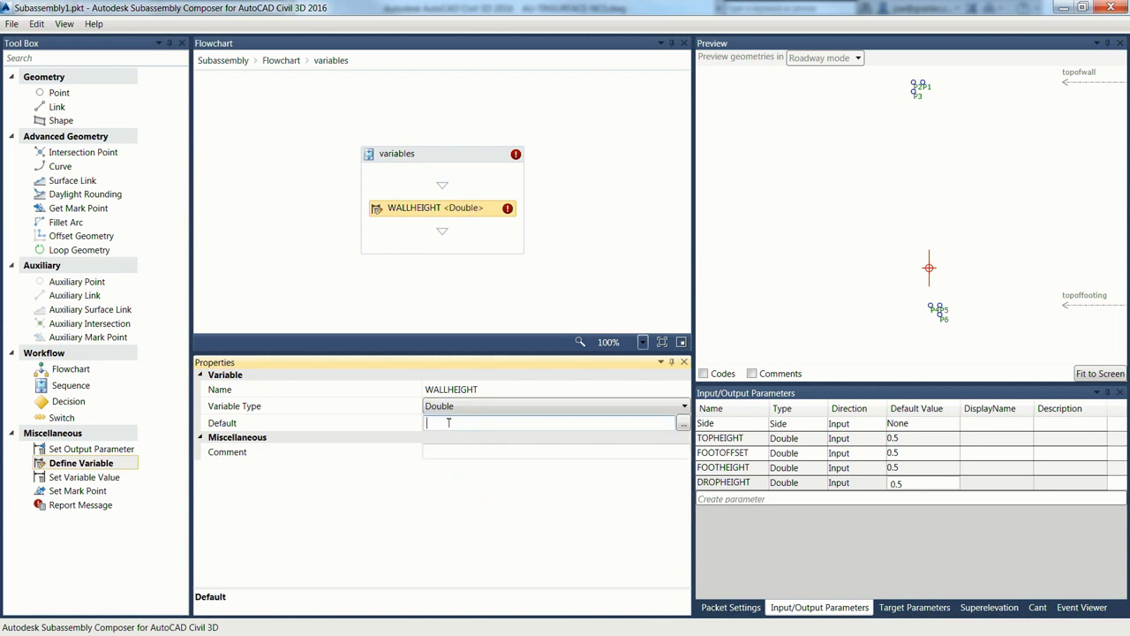
pyautogui.write('p1.y - p4.y')
pyautogui.click(512, 391)
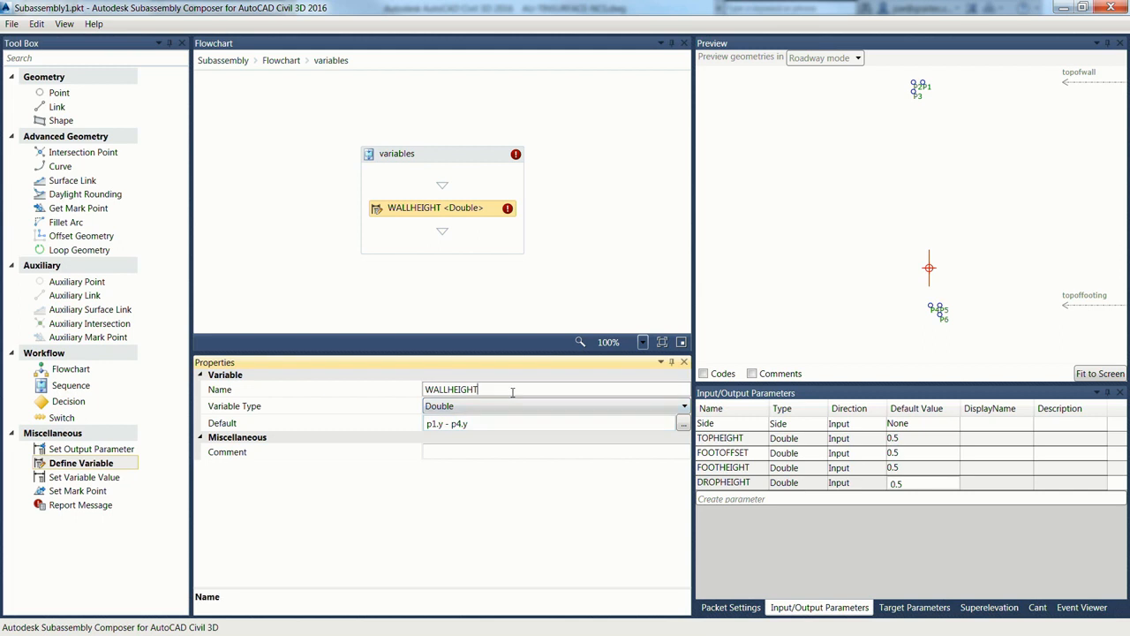
pyautogui.click(507, 459)
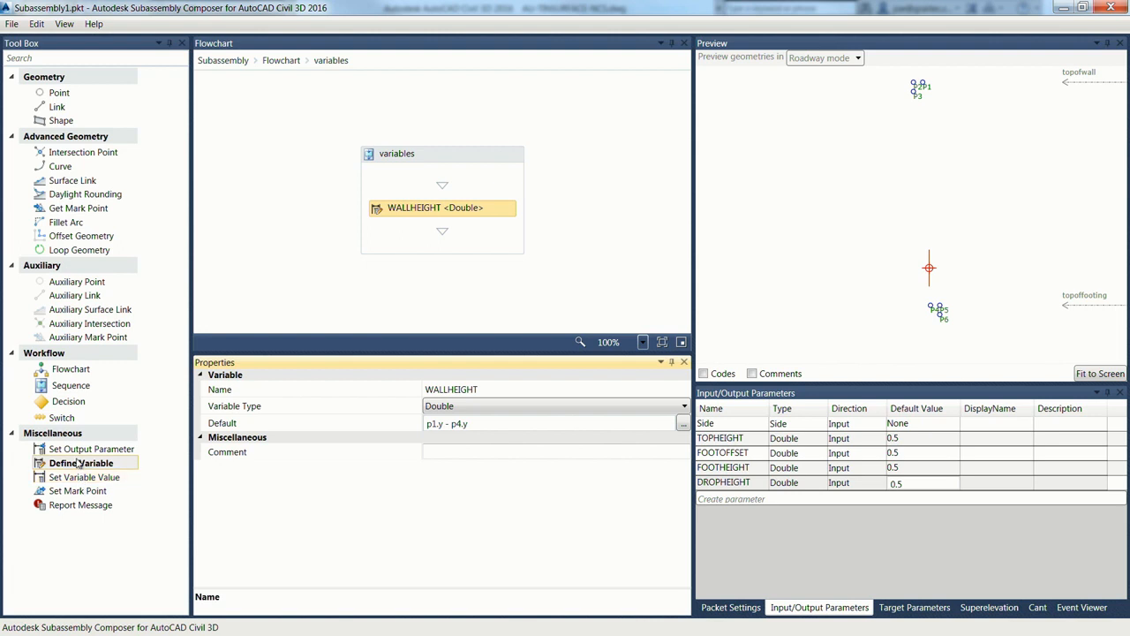
# Add a second Define Variable activity after WALLHEIGHT and name it FOOTWIDTH.
pyautogui.moveTo(81, 462); pyautogui.dragTo(441, 233)
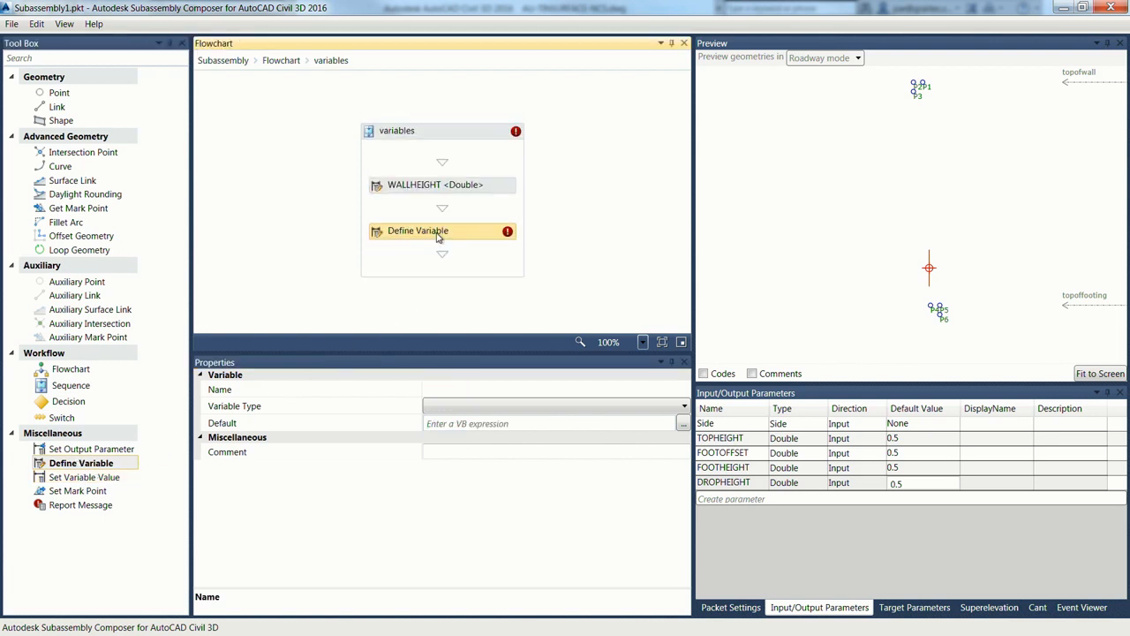
pyautogui.click(480, 389)
pyautogui.click(474, 388)
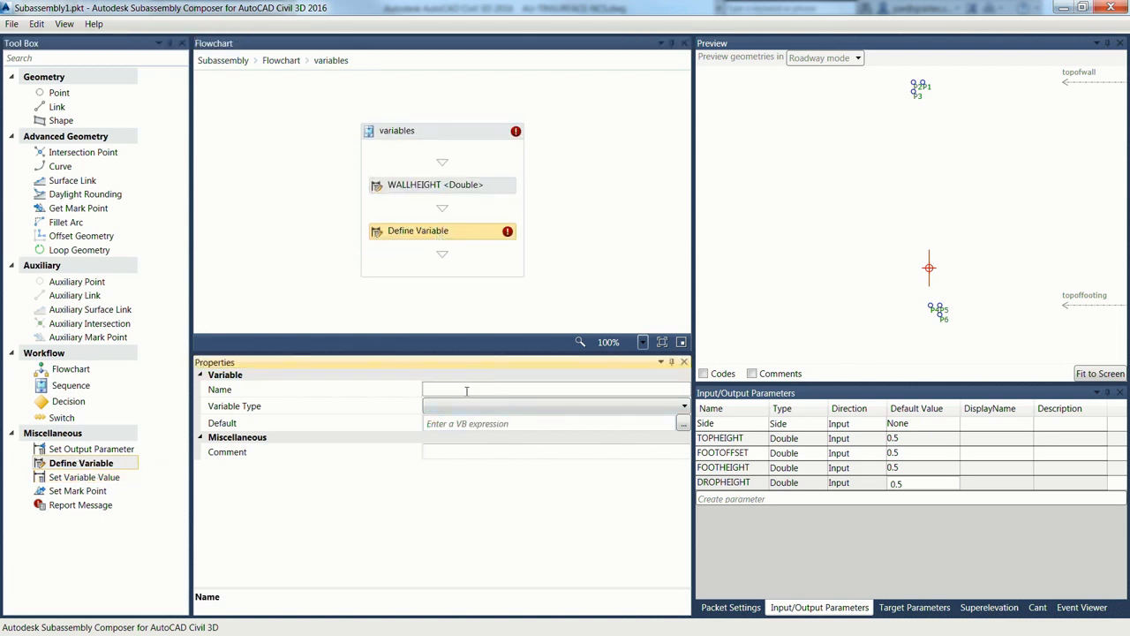
pyautogui.write('FOOTWIDTH')
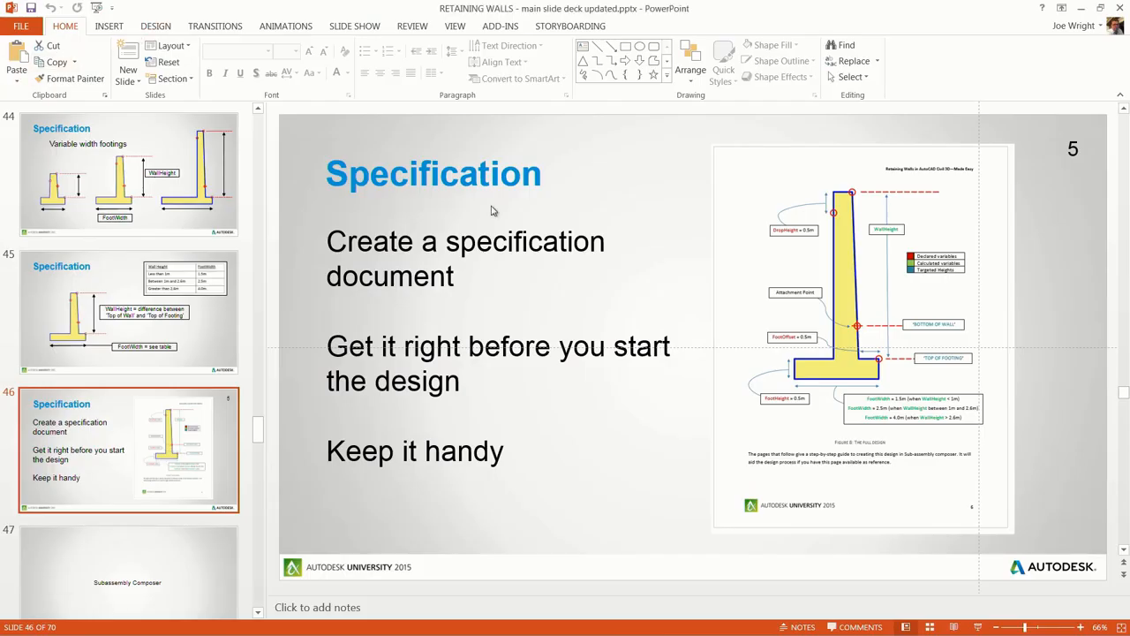
# Switch to the PowerPoint deck and present the Specification slide with the table of foot widths per wall height.
pyautogui.click(125, 561)
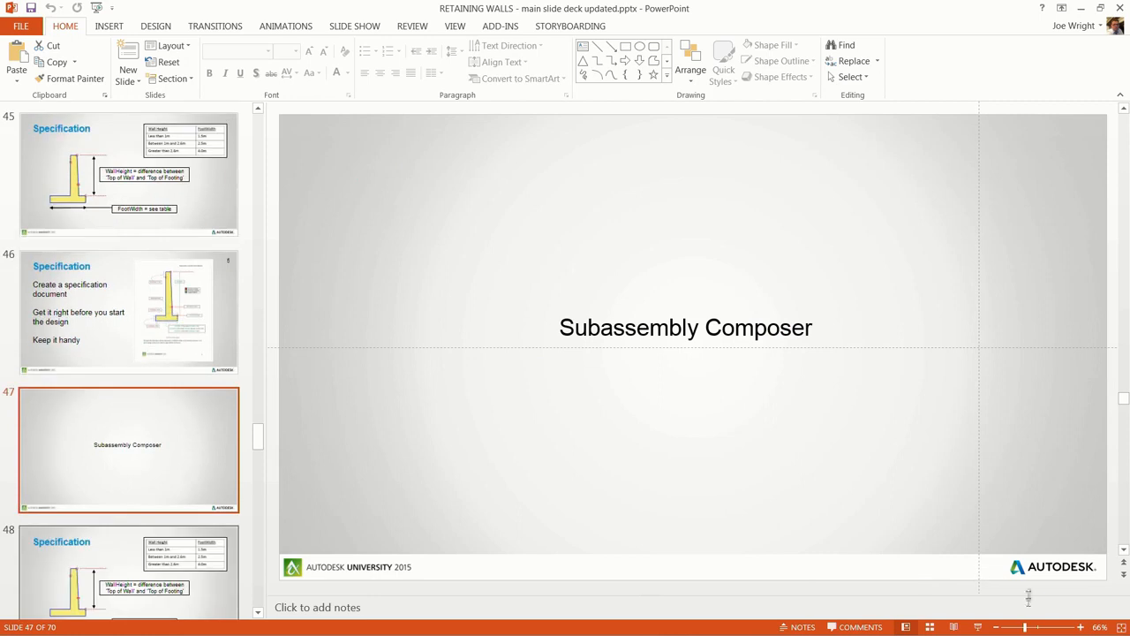
pyautogui.click(978, 627)
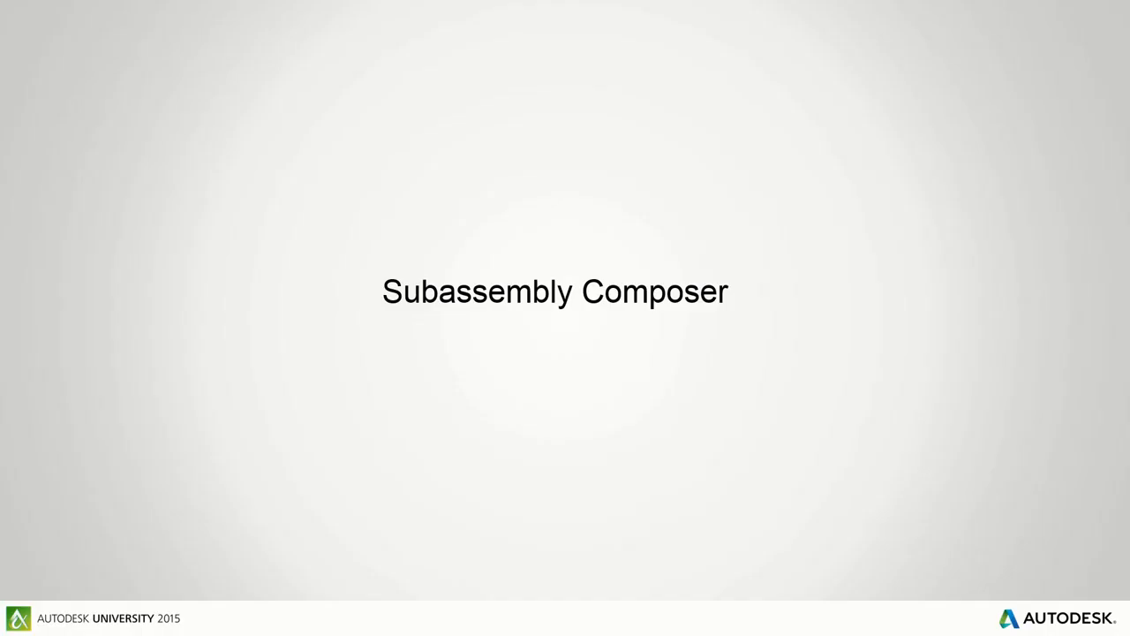
pyautogui.press('Right')
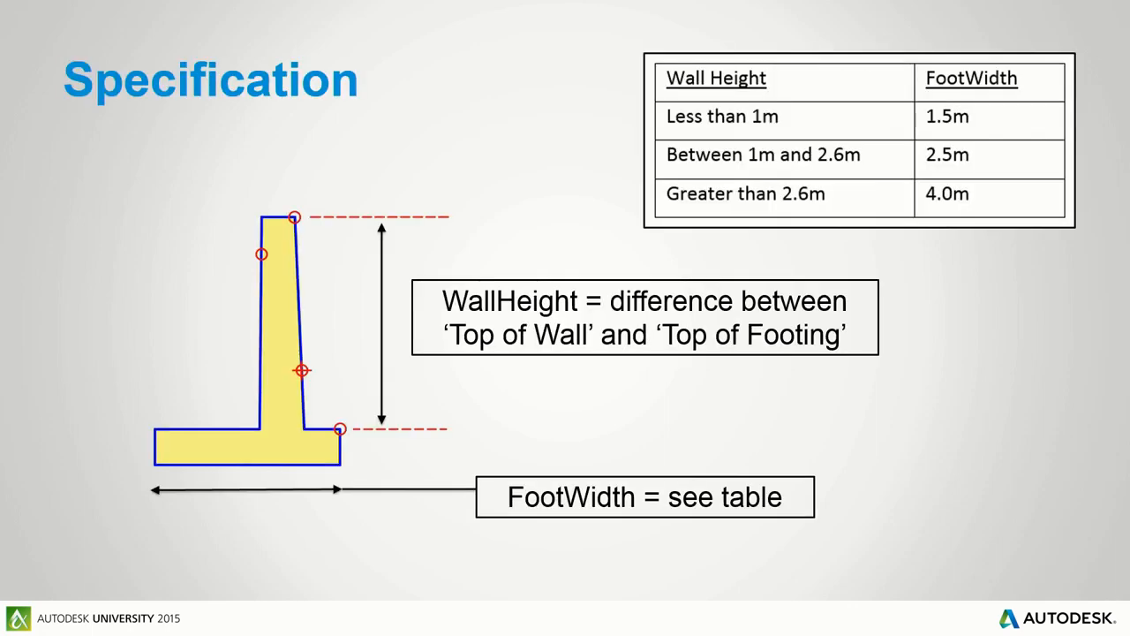
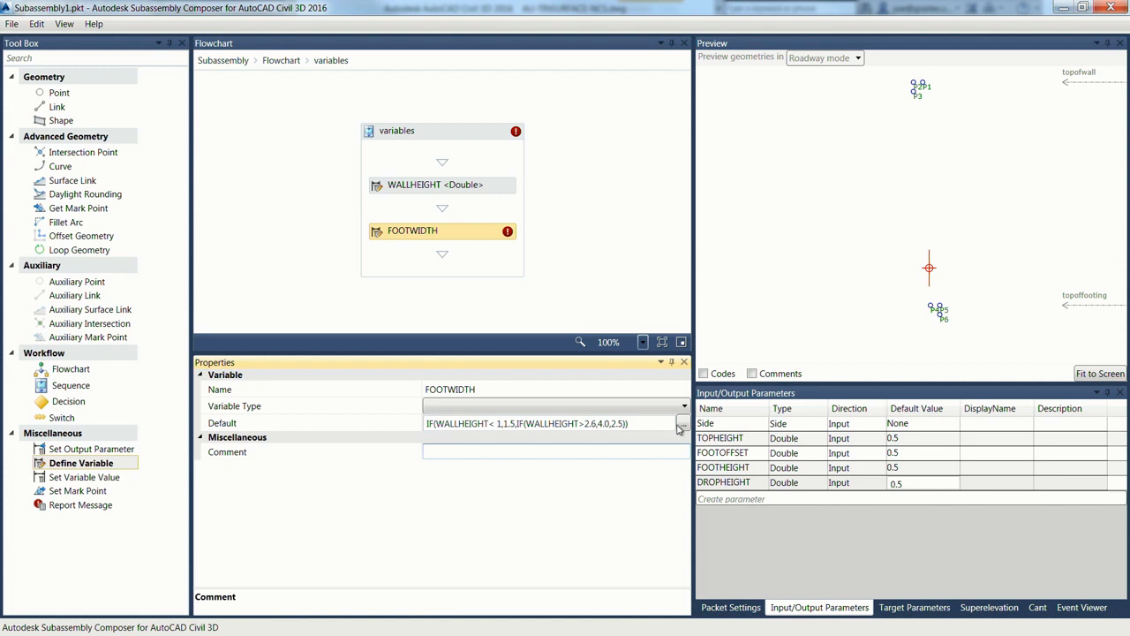
# Check the FOOTWIDTH variable's default expression in the Expression Editor, accept it, and return to the main flowchart.
pyautogui.click(683, 424)
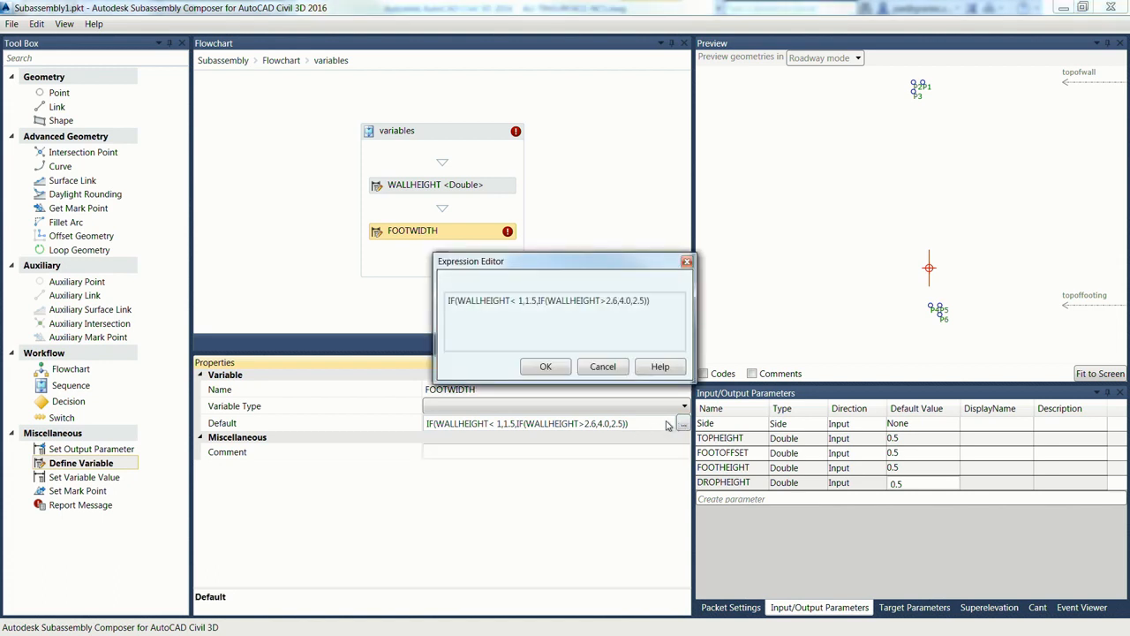
pyautogui.click(546, 367)
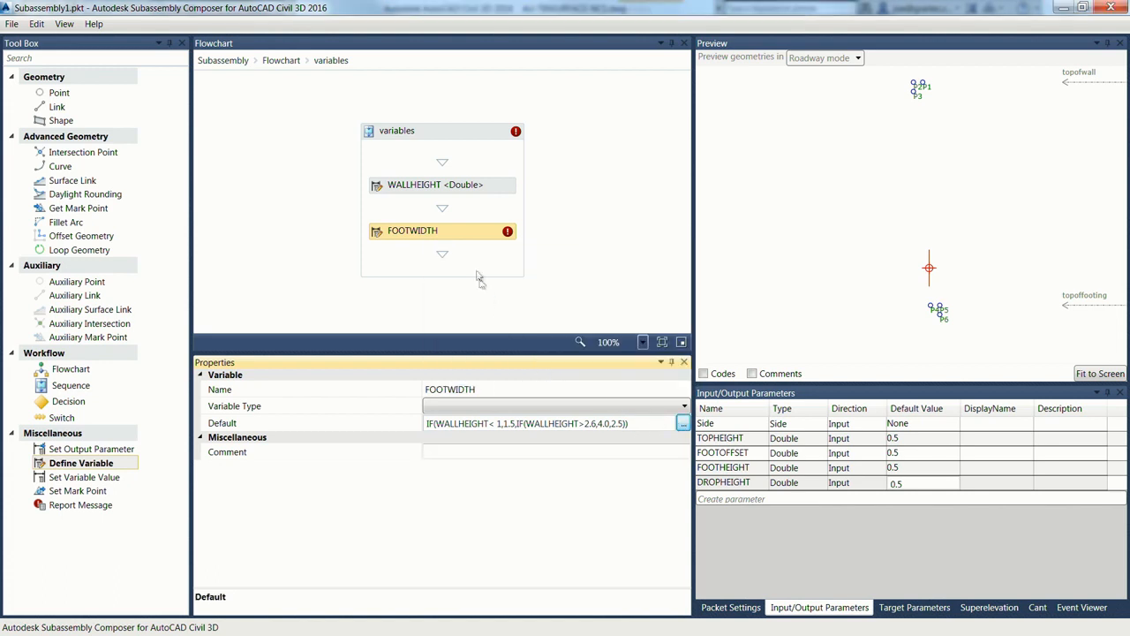
pyautogui.click(283, 61)
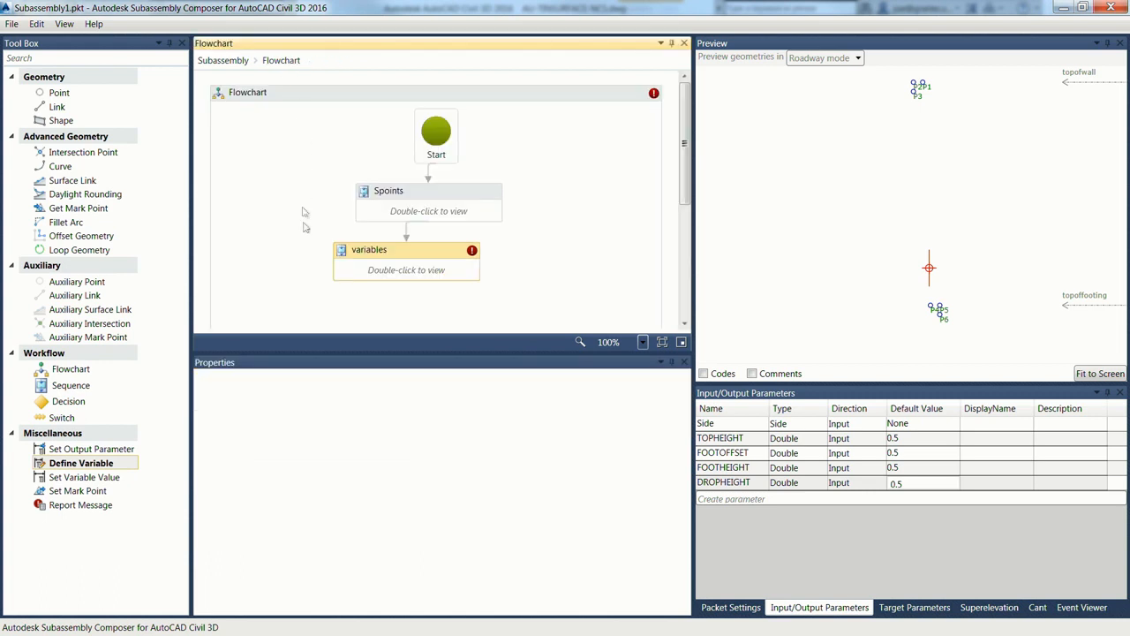
# Add another sequence directly below the variables sequence in the flowchart and open it.
pyautogui.click(51, 97)
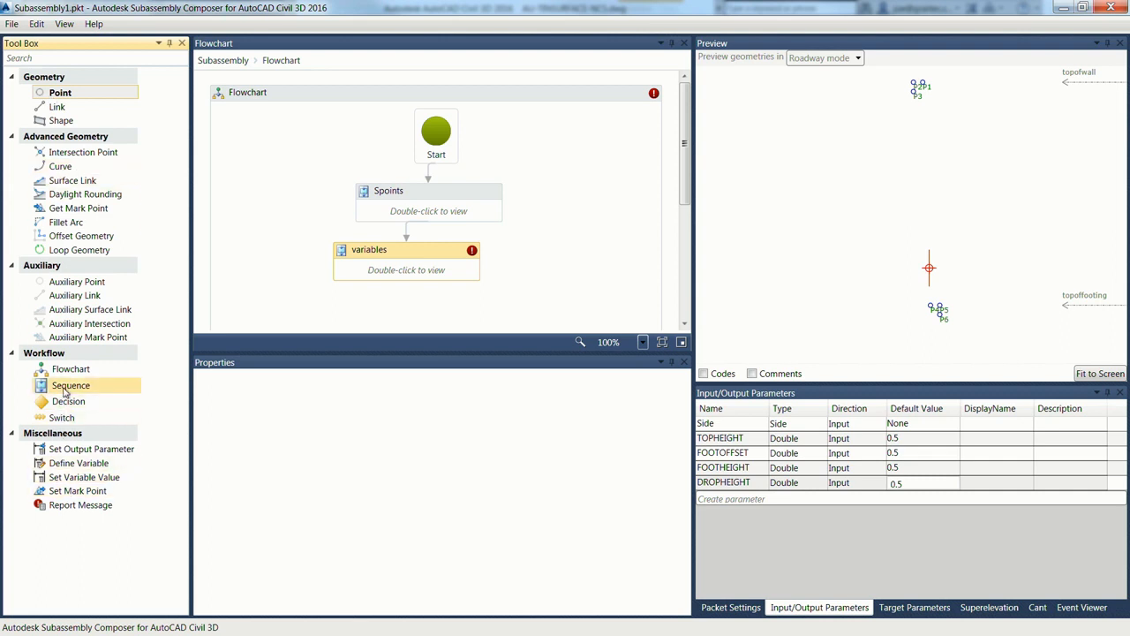
pyautogui.moveTo(65, 394); pyautogui.dragTo(417, 294)
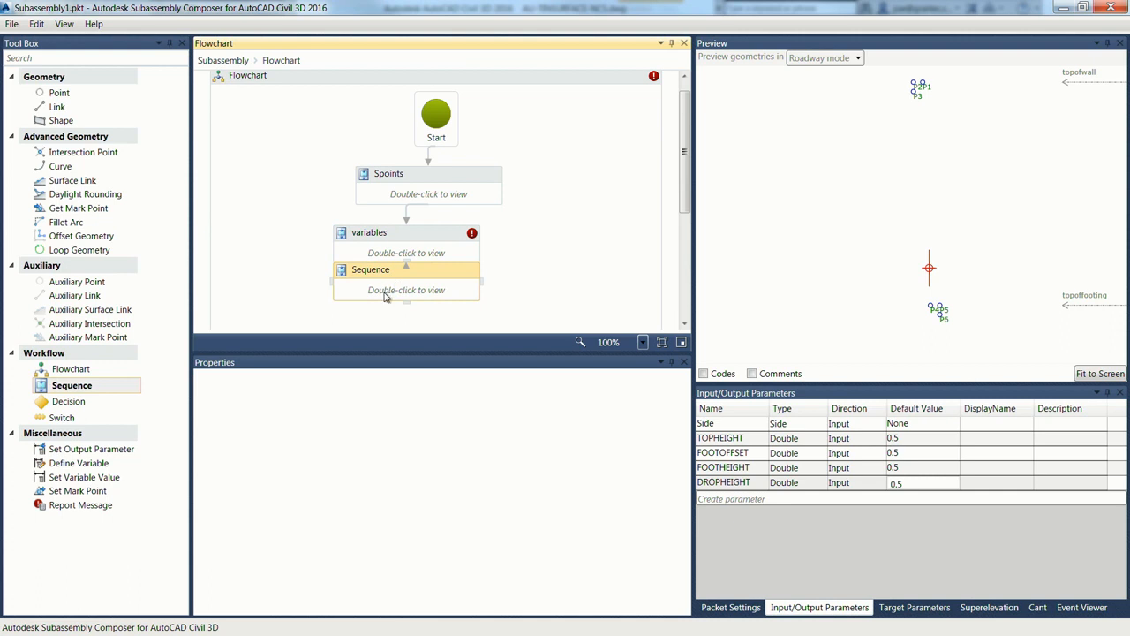
pyautogui.doubleClick(385, 296)
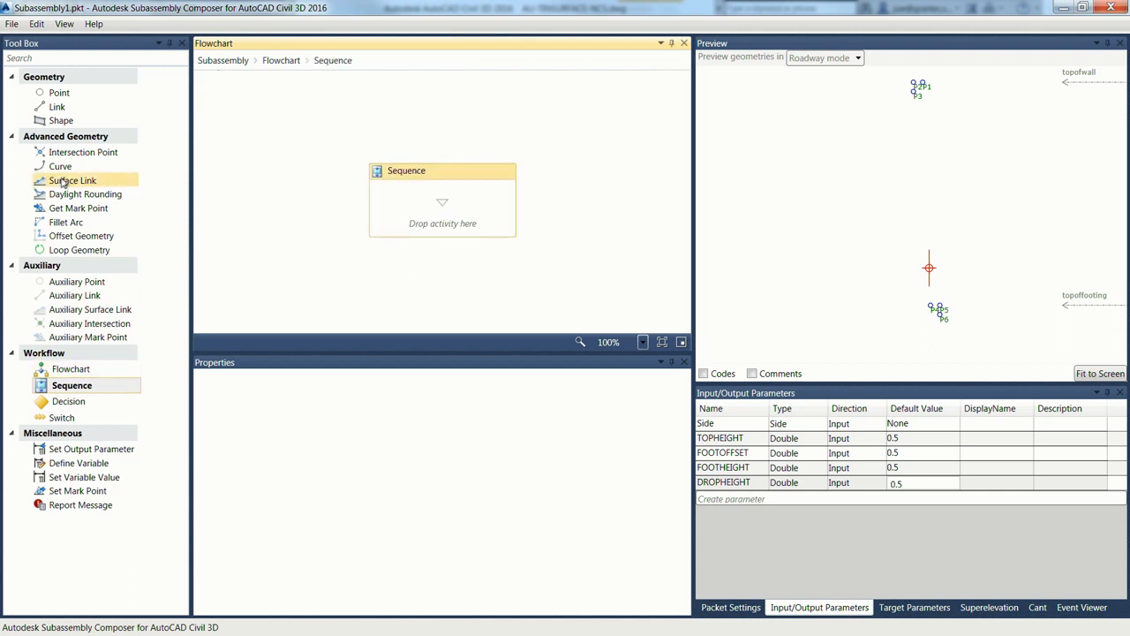
# Add point P7 to the new sequence, measured from P6 with a Delta X of -footwidth.
pyautogui.moveTo(63, 94); pyautogui.dragTo(443, 206)
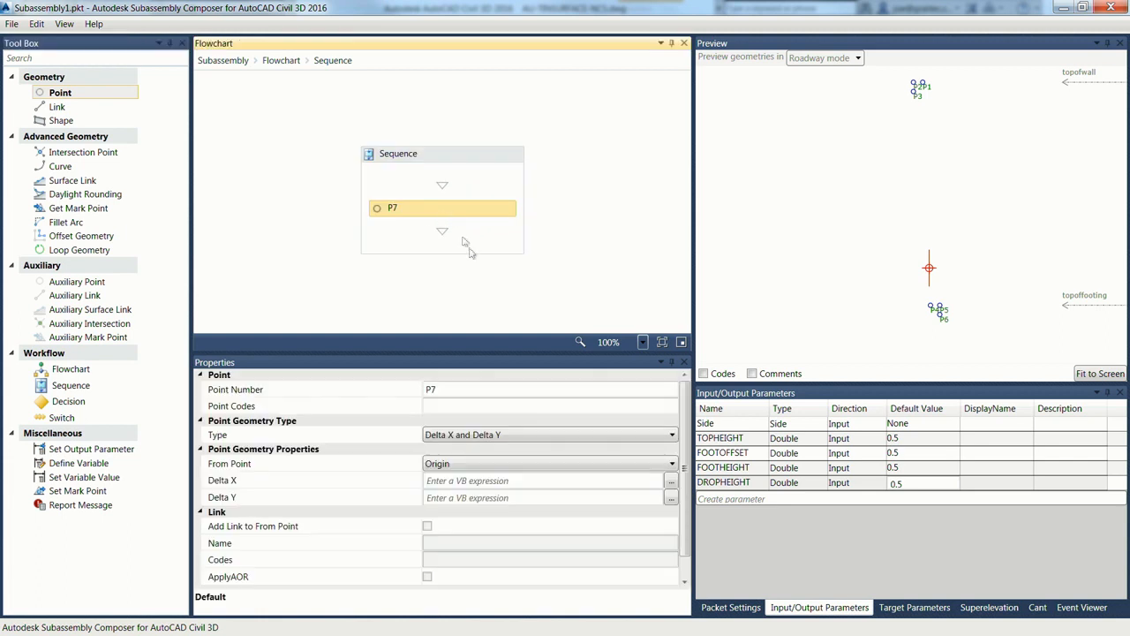
pyautogui.click(530, 466)
pyautogui.click(469, 477)
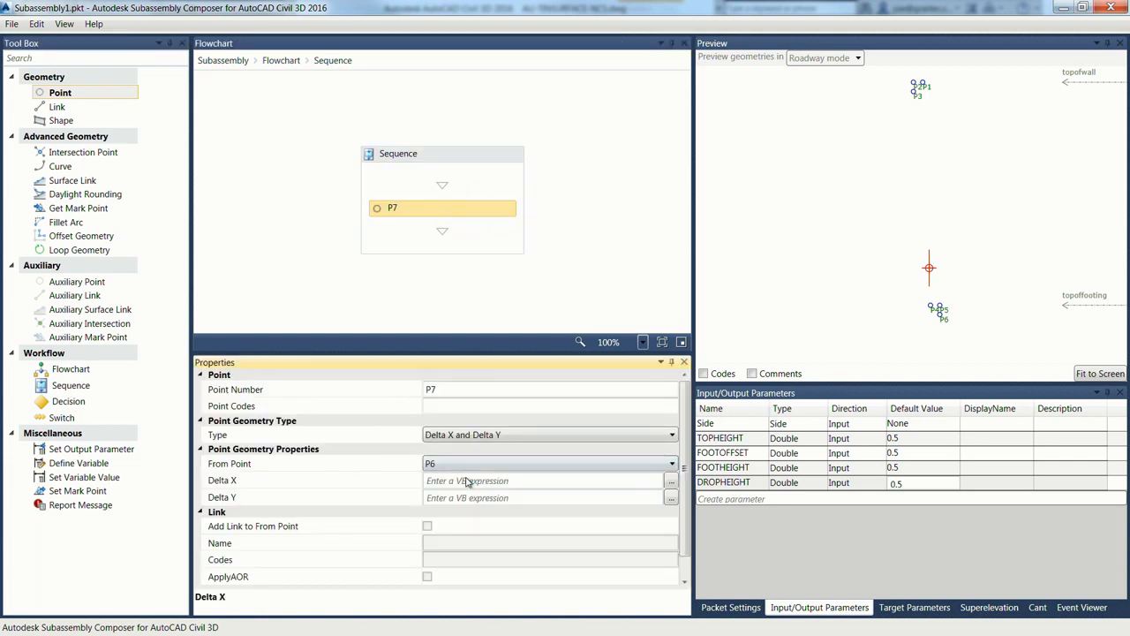
pyautogui.click(520, 480)
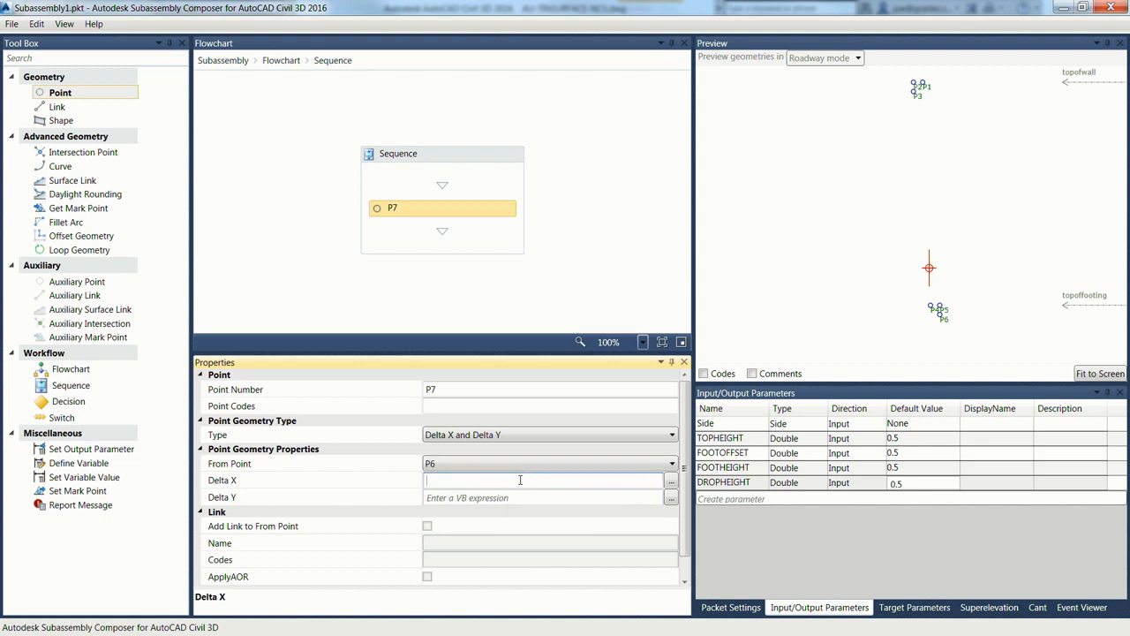
pyautogui.write('-footwidth')
pyautogui.click(516, 497)
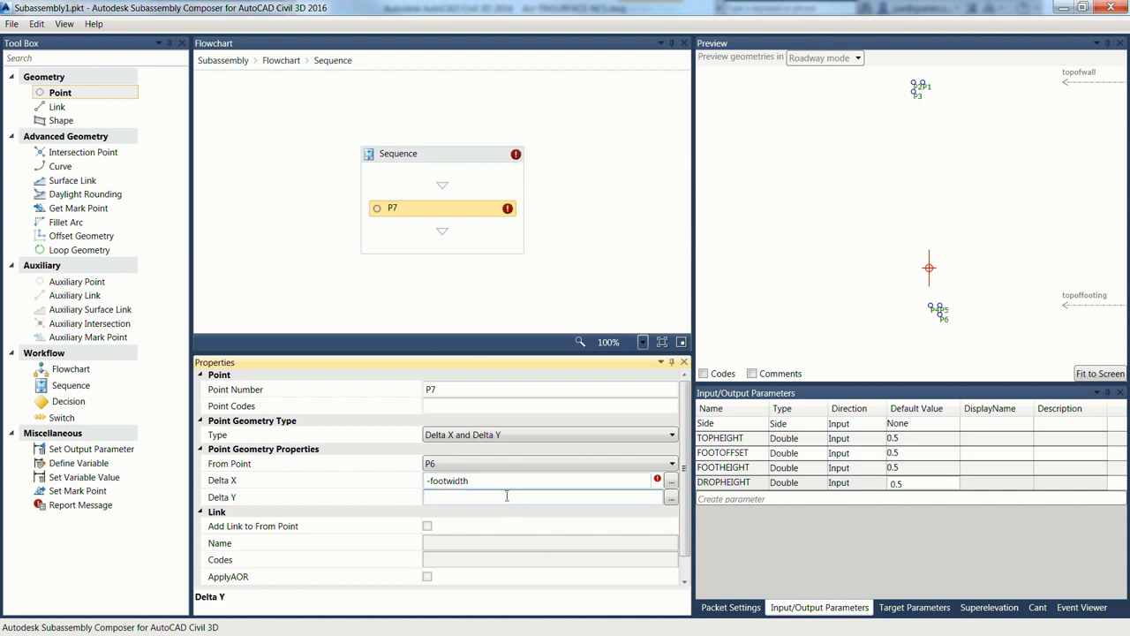
pyautogui.click(491, 480)
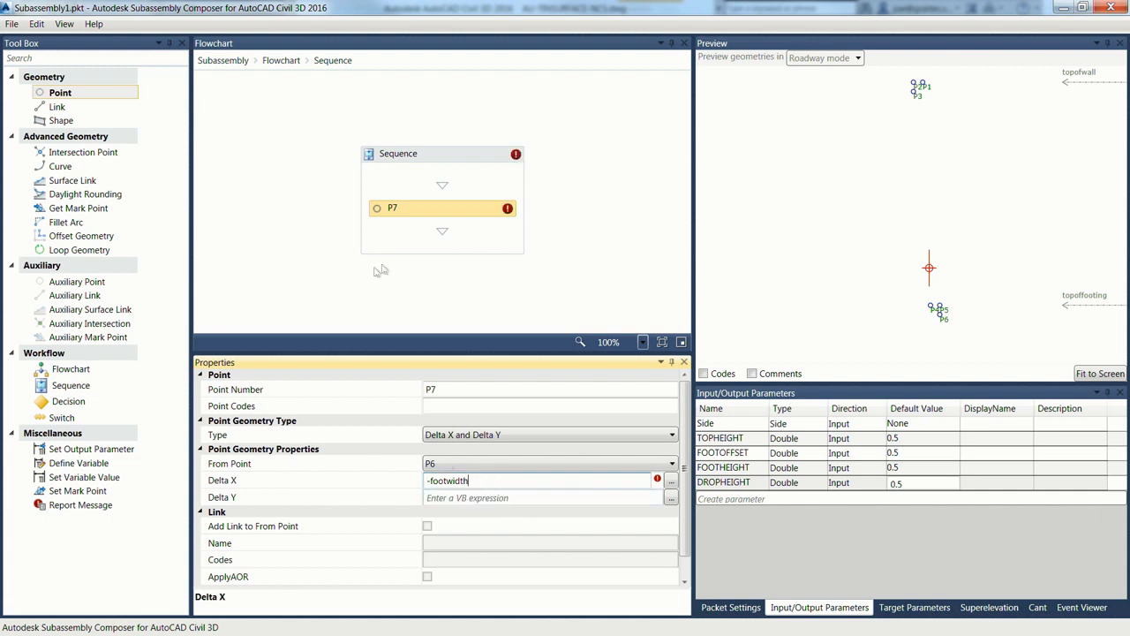
# Open the variables sequence from the main flowchart and set the FOOTWIDTH variable's type to Double.
pyautogui.click(281, 60)
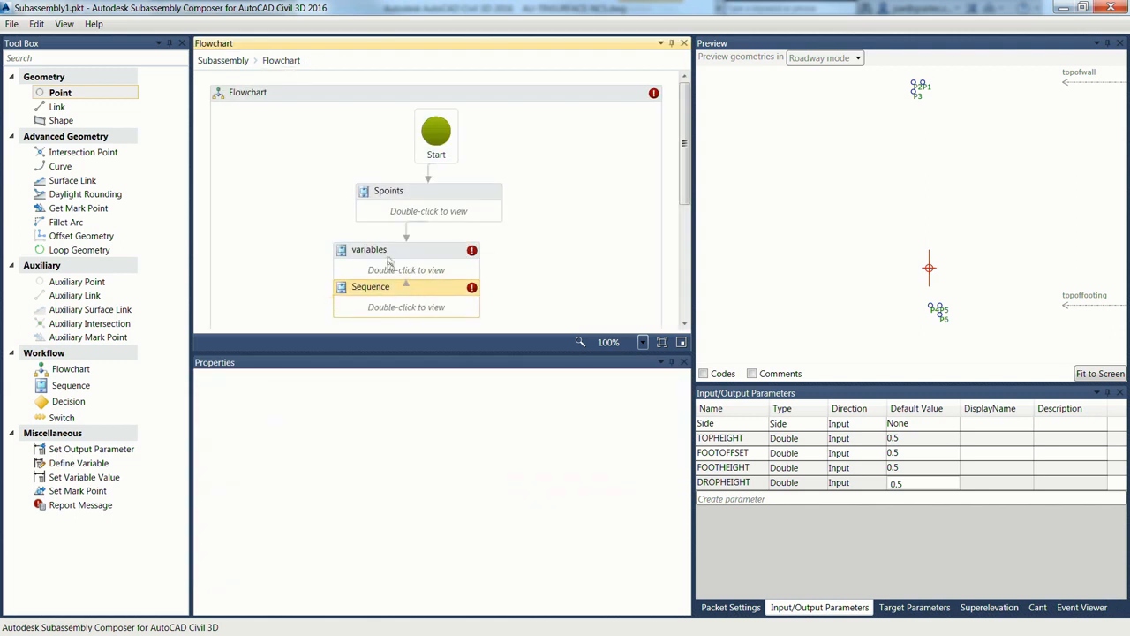
pyautogui.doubleClick(391, 250)
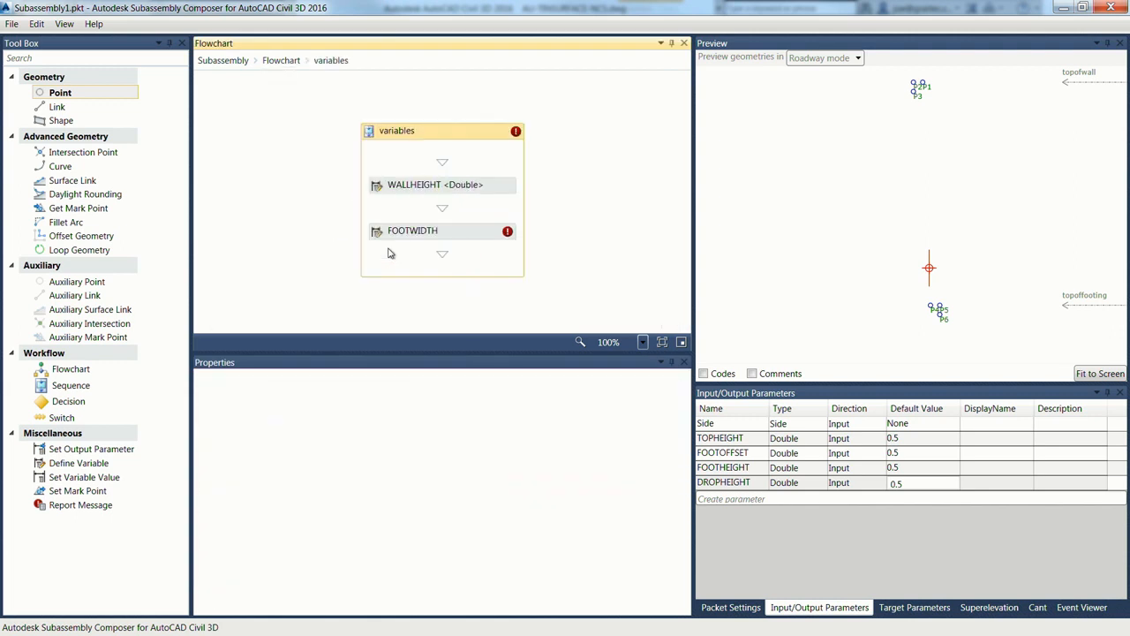
pyautogui.click(453, 234)
pyautogui.click(635, 423)
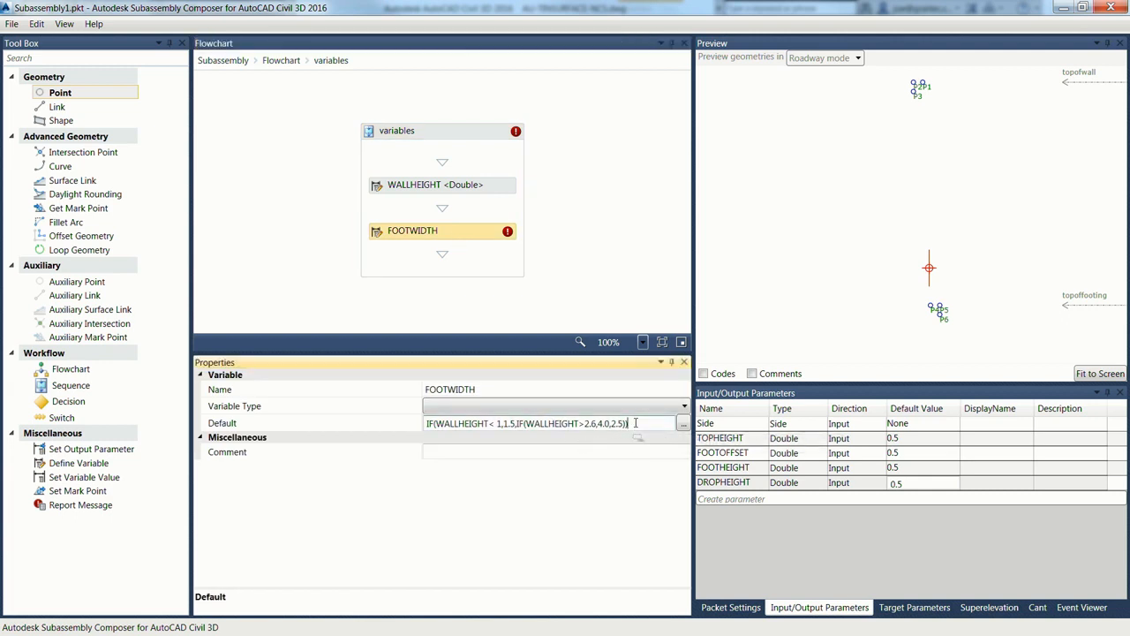
pyautogui.click(525, 407)
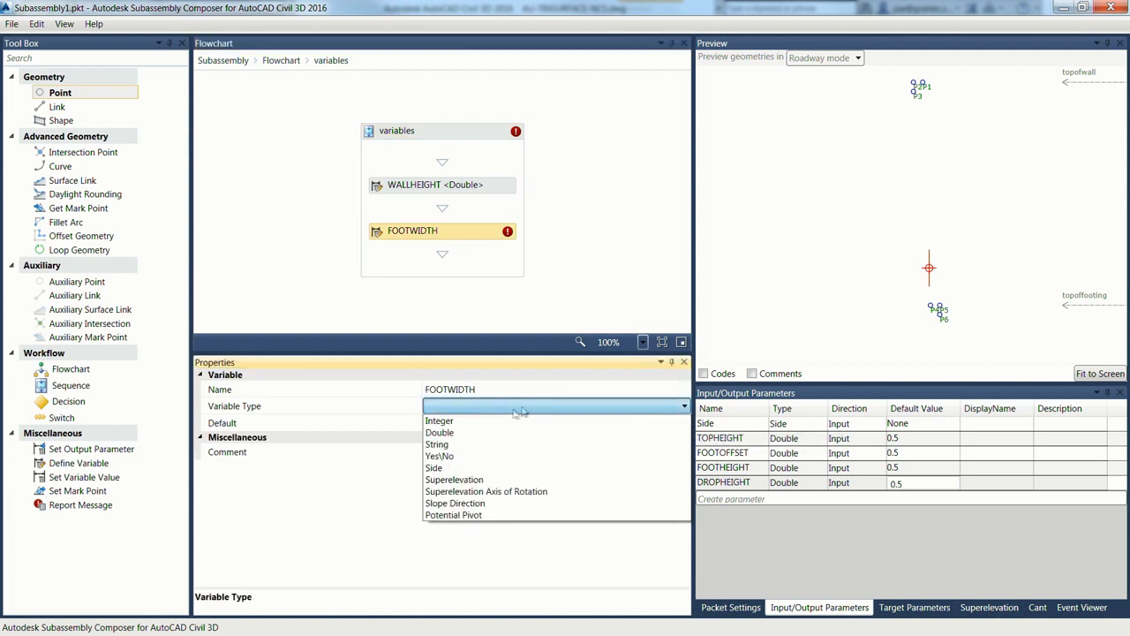
pyautogui.click(440, 432)
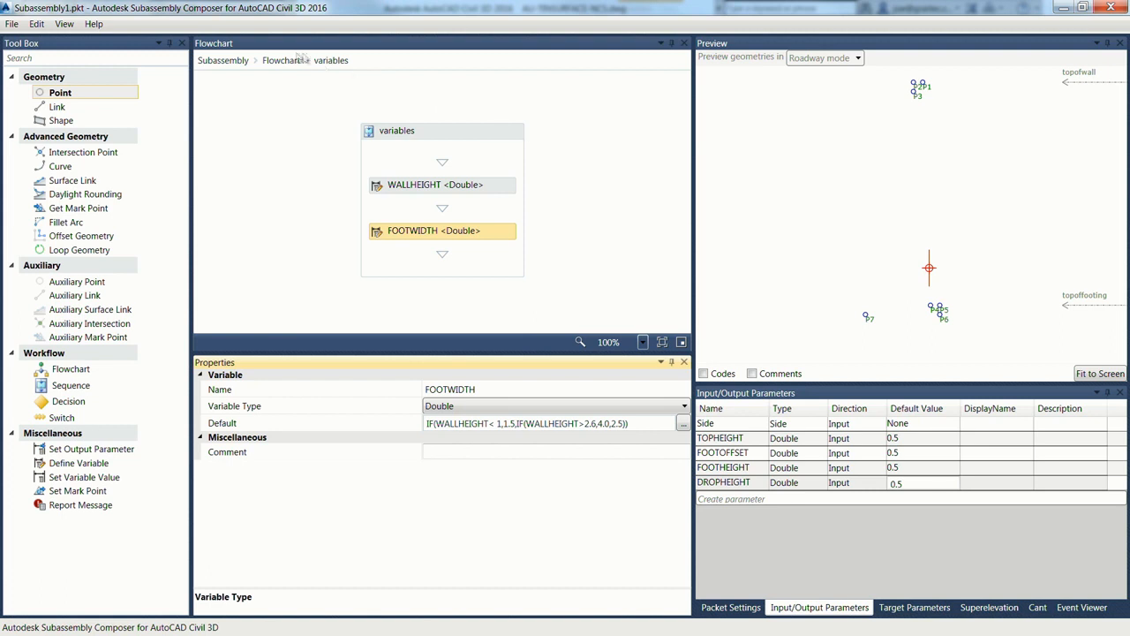
# In the sequence holding P7, add point P8 measured from P7 with a Delta Y of footheight.
pyautogui.click(282, 60)
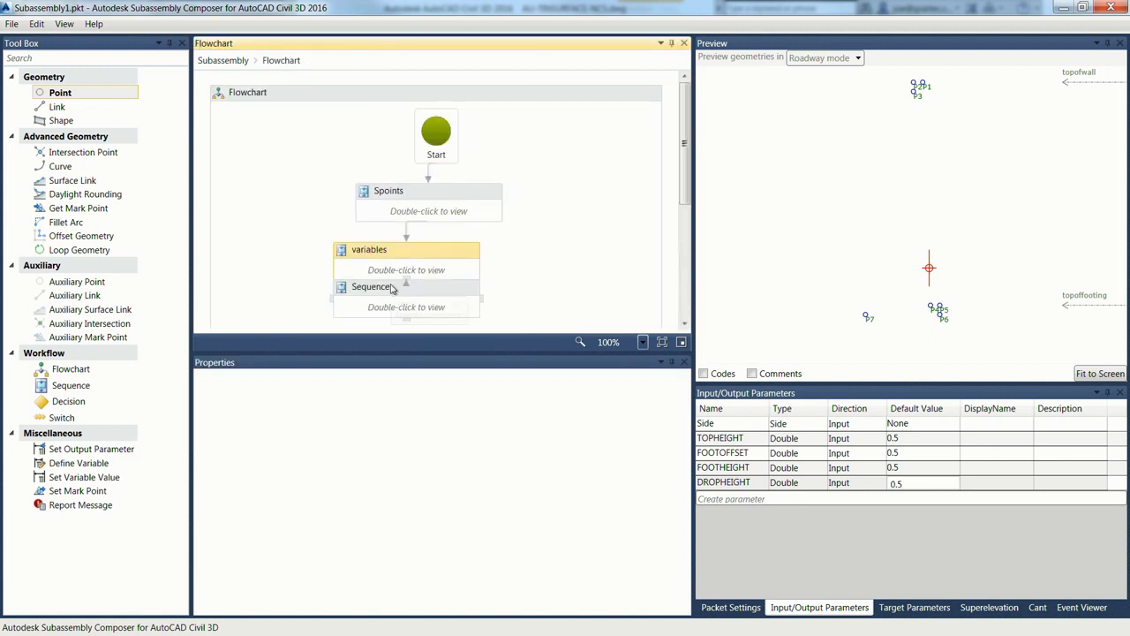
pyautogui.doubleClick(402, 311)
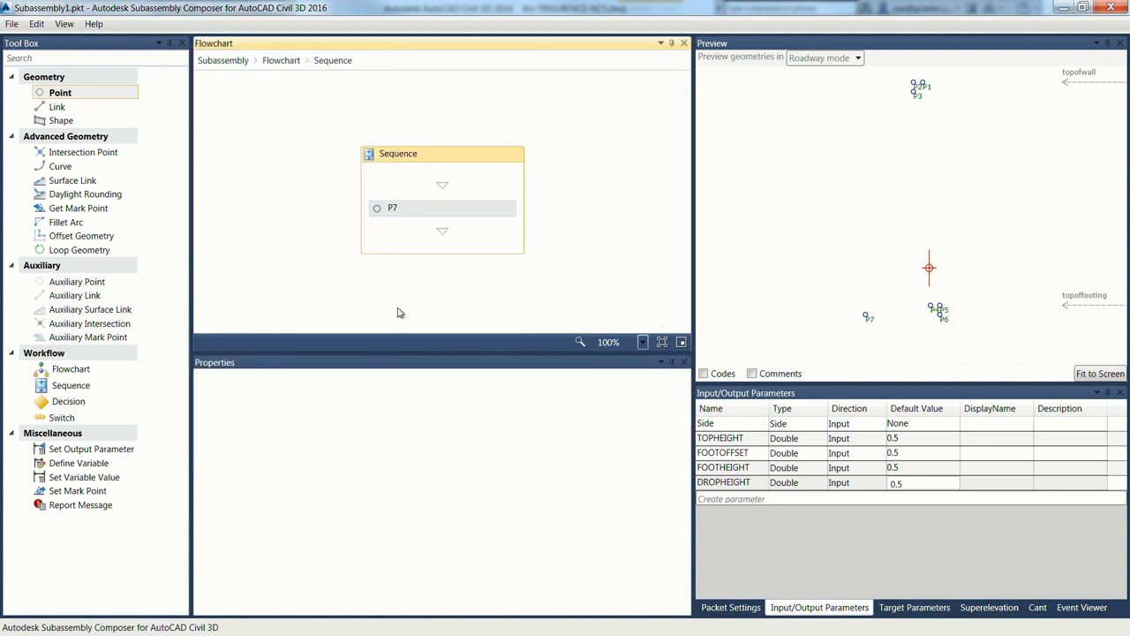
pyautogui.click(394, 210)
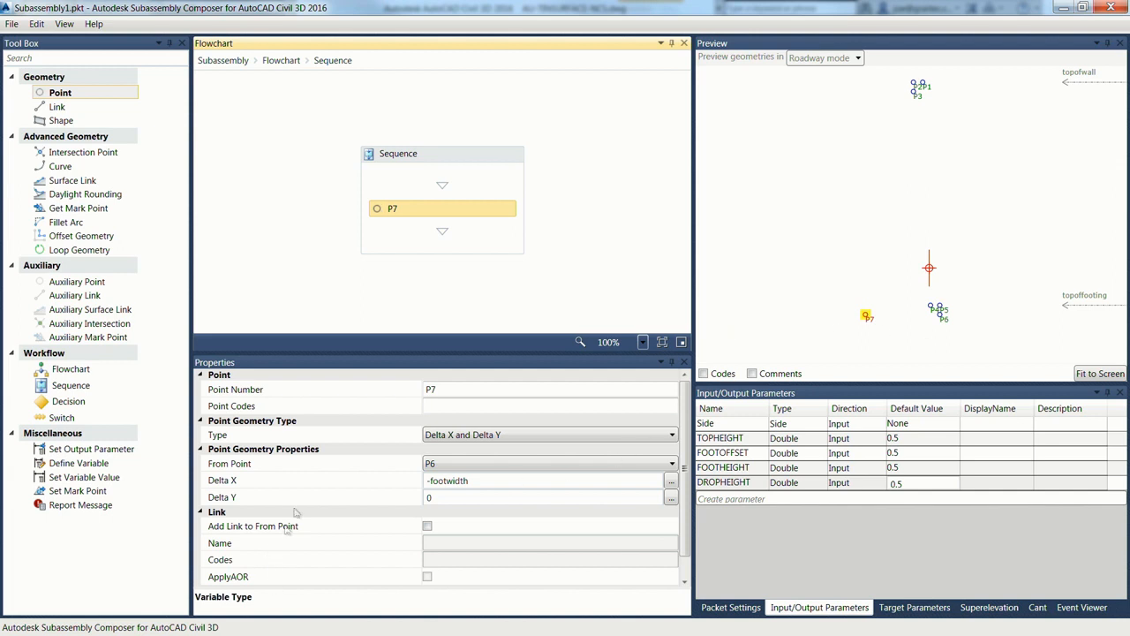
pyautogui.moveTo(76, 101); pyautogui.dragTo(434, 253)
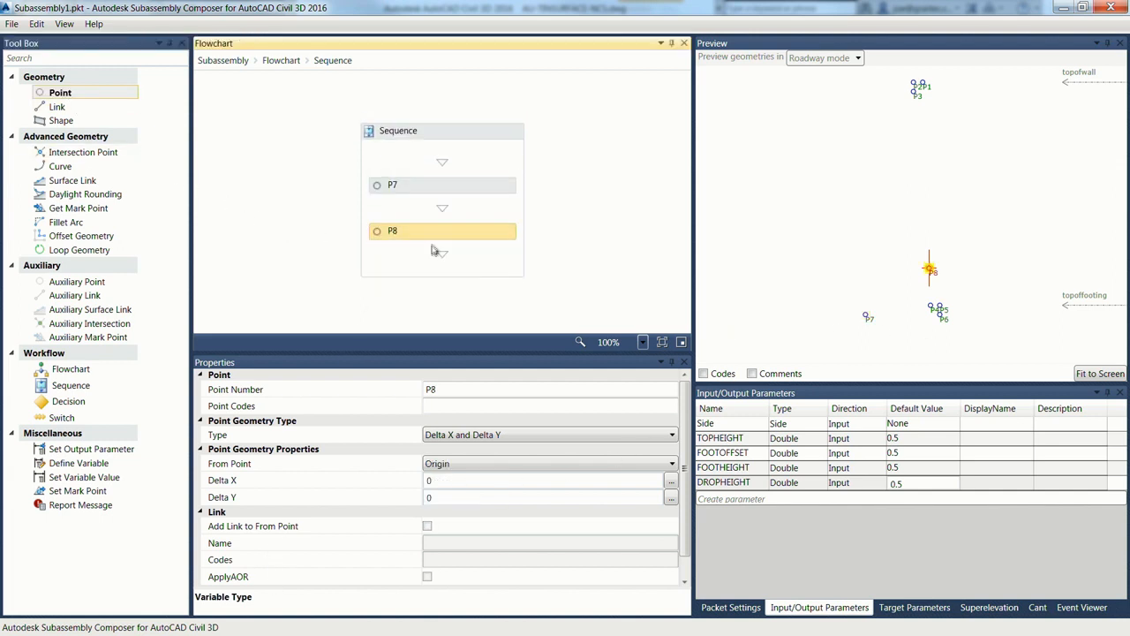
pyautogui.click(438, 498)
pyautogui.moveTo(430, 498); pyautogui.dragTo(414, 502)
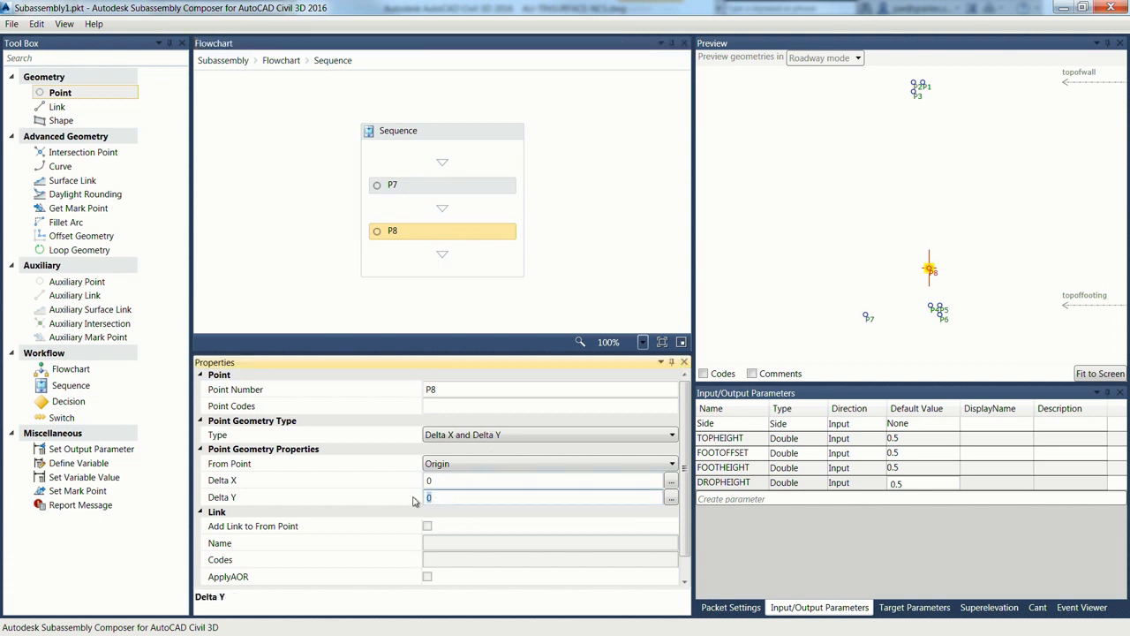
pyautogui.write('footheifght')
pyautogui.click(492, 482)
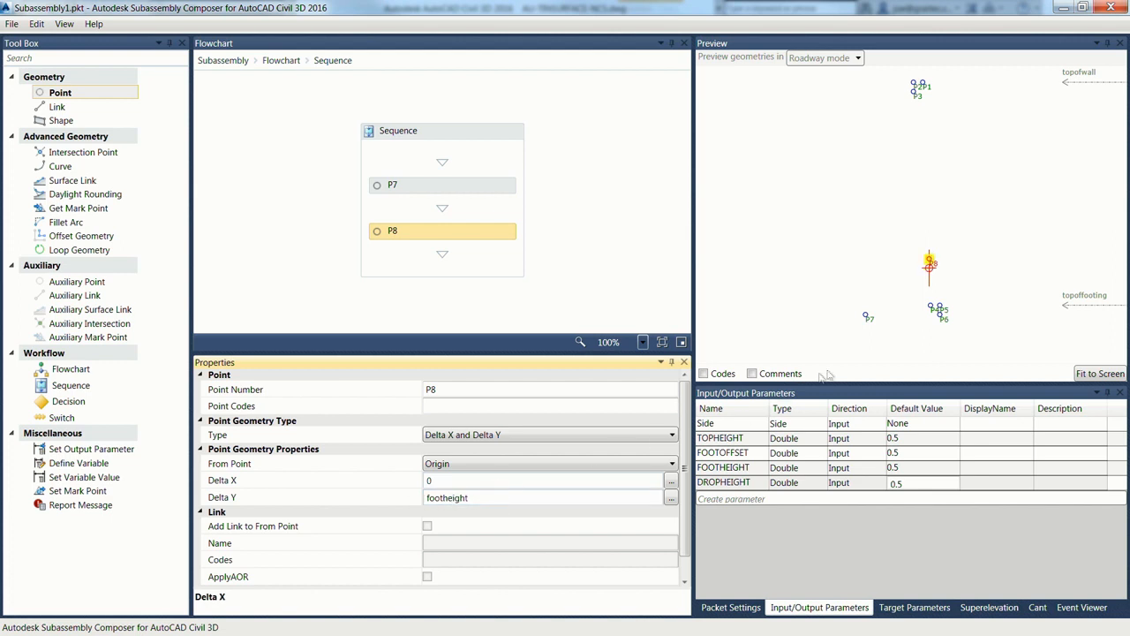
pyautogui.click(518, 463)
pyautogui.click(500, 477)
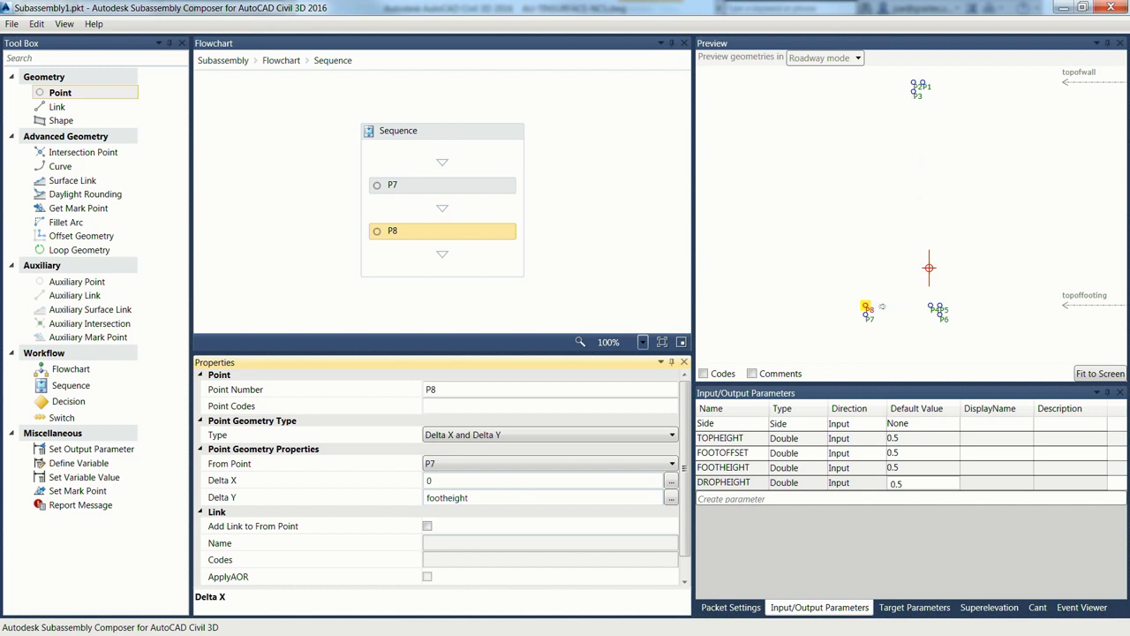
# Switch to the PowerPoint deck, present the slides from Using an 'IF' statement to Intersection Point, and return to Subassembly Composer.
pyautogui.hotkey('alt', 'Tab')
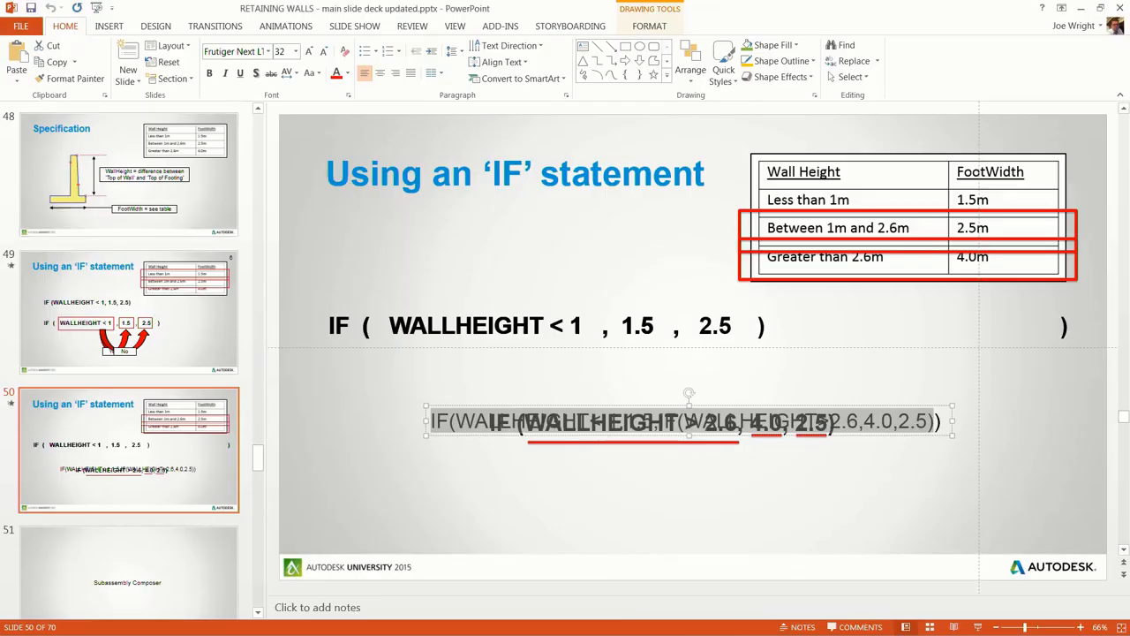
pyautogui.click(974, 627)
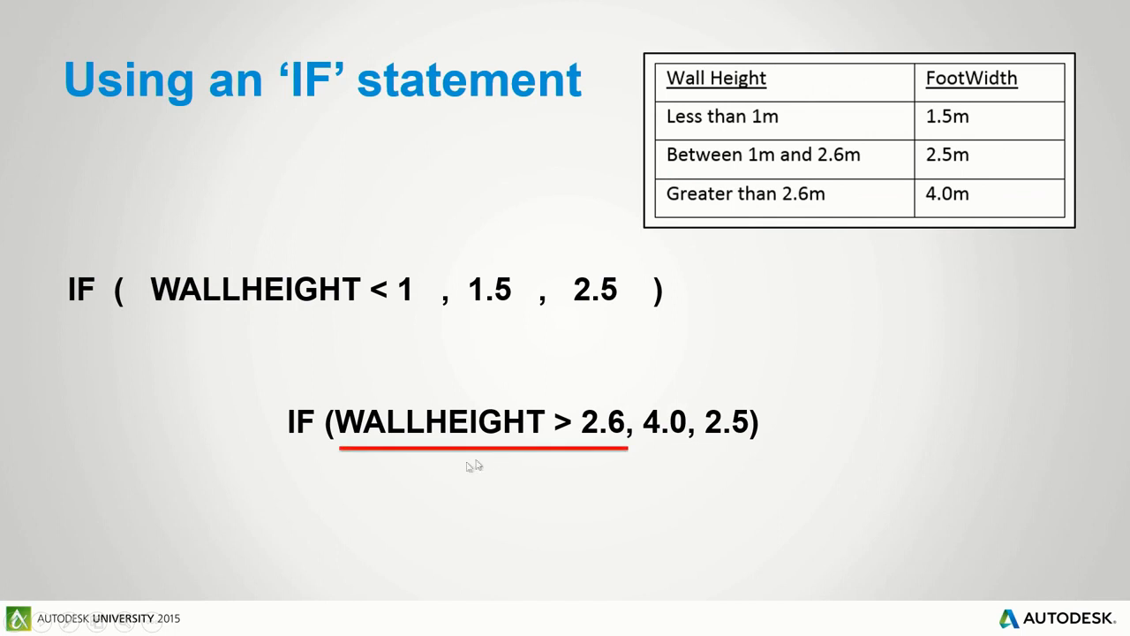
pyautogui.click(371, 487)
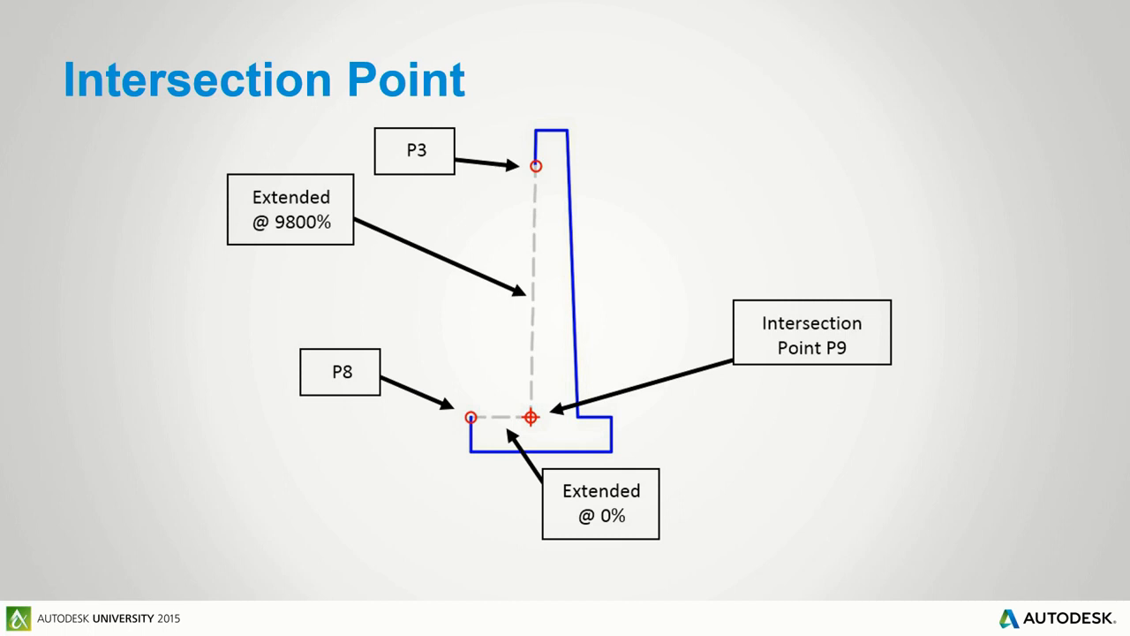
pyautogui.press('Escape')
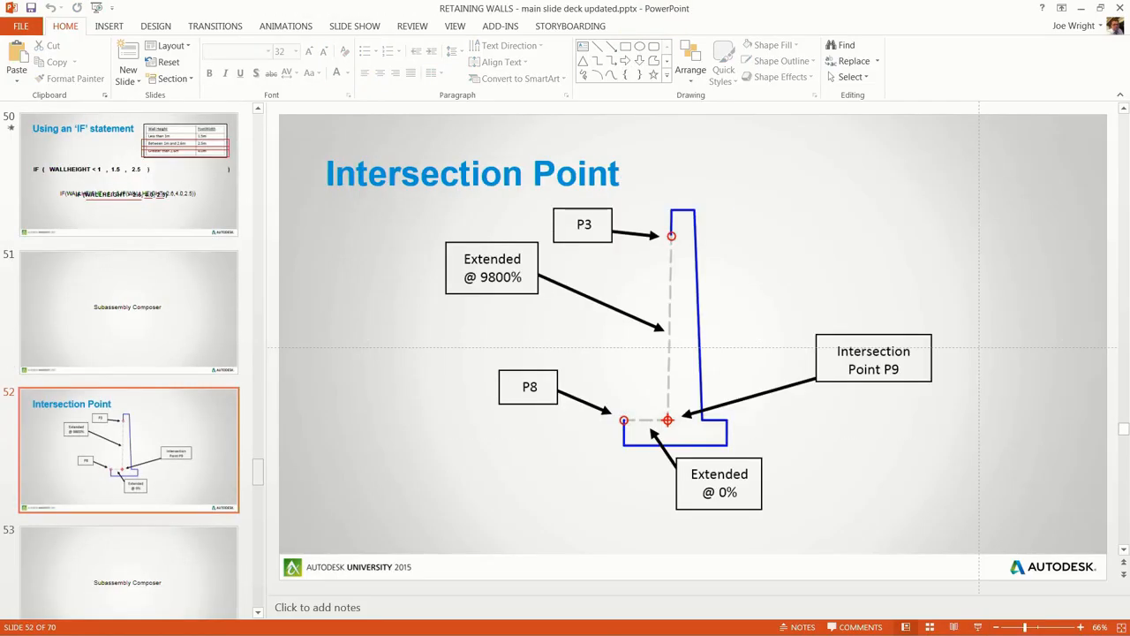
pyautogui.hotkey('alt', 'Tab')
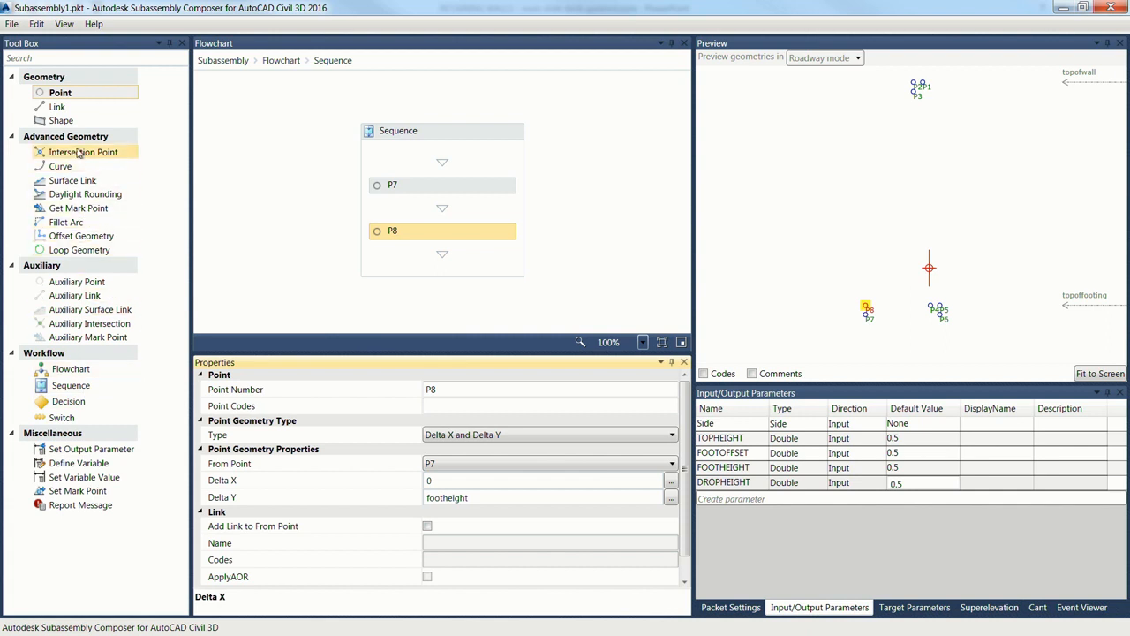
# Add intersection point P9 below P8 as Intersection: TwoPointsSlope, with P3 as Point 1 and Slope 1 of 980000.00%.
pyautogui.moveTo(80, 152); pyautogui.dragTo(444, 260)
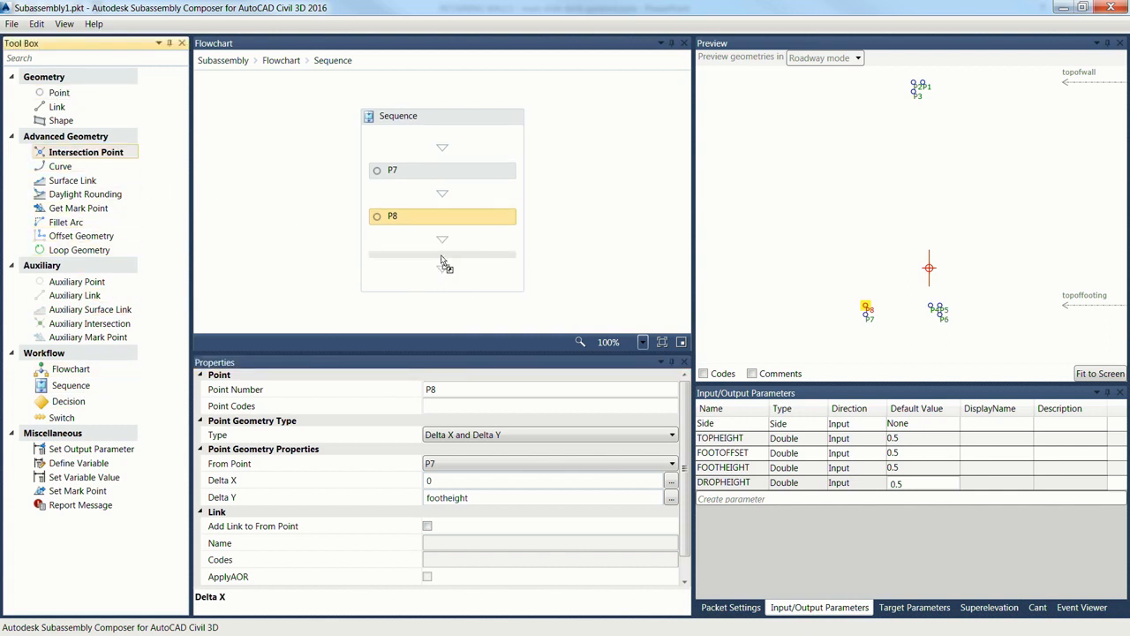
pyautogui.click(496, 436)
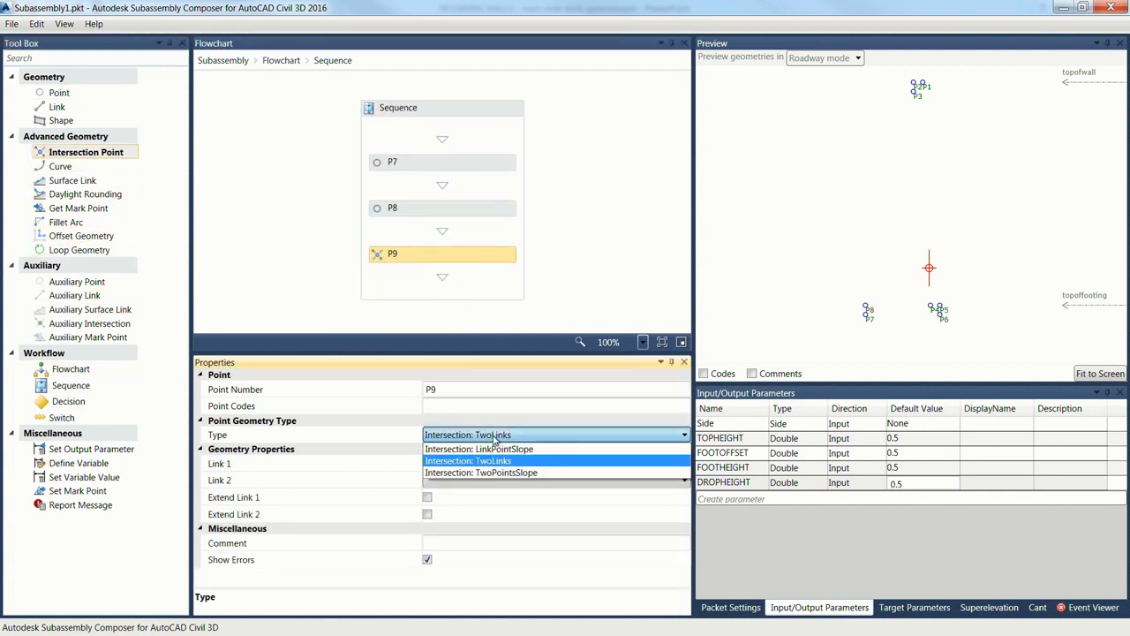
pyautogui.click(480, 472)
pyautogui.click(452, 466)
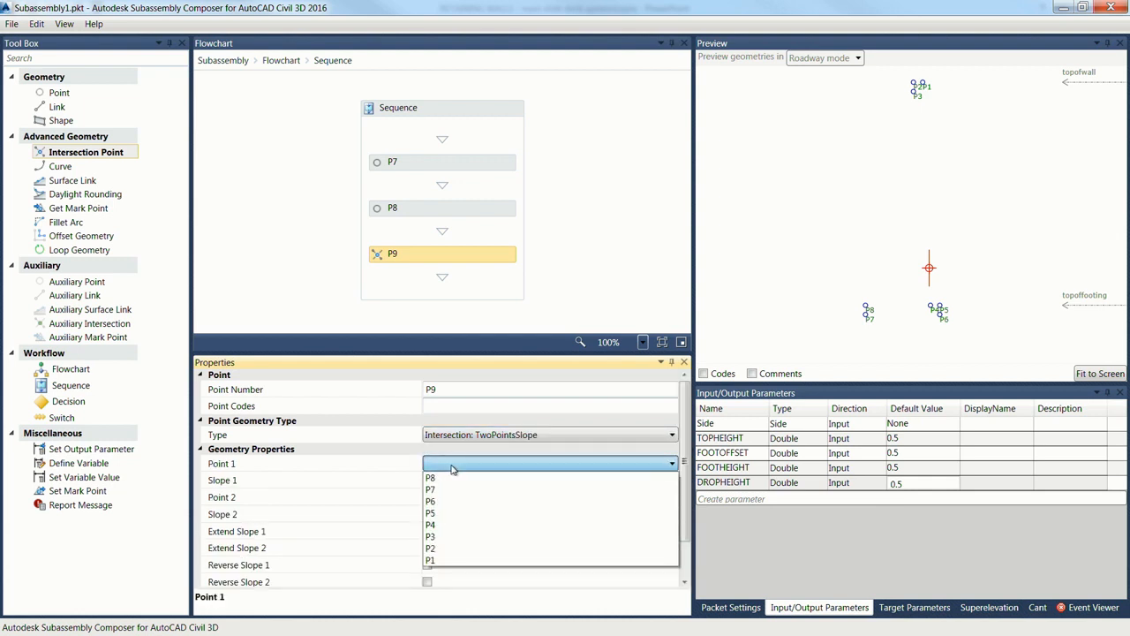
pyautogui.click(442, 538)
pyautogui.click(446, 480)
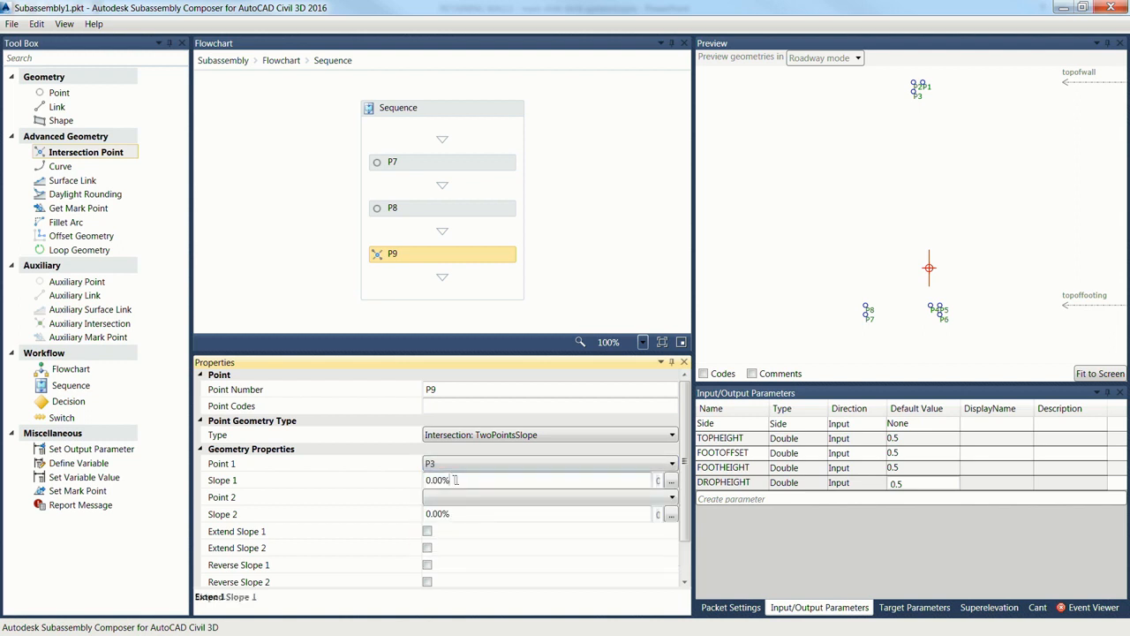
pyautogui.write('980000')
# Set P9's Point 2 to P8 with Slope 1 extended, and return to the main flowchart.
pyautogui.click(454, 502)
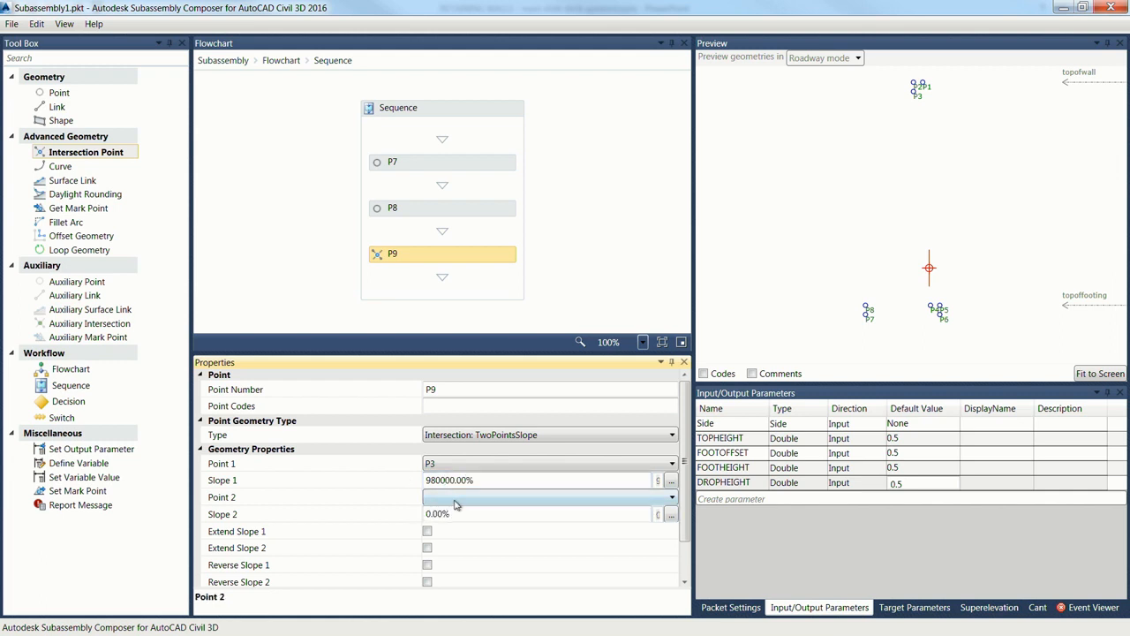
pyautogui.click(455, 502)
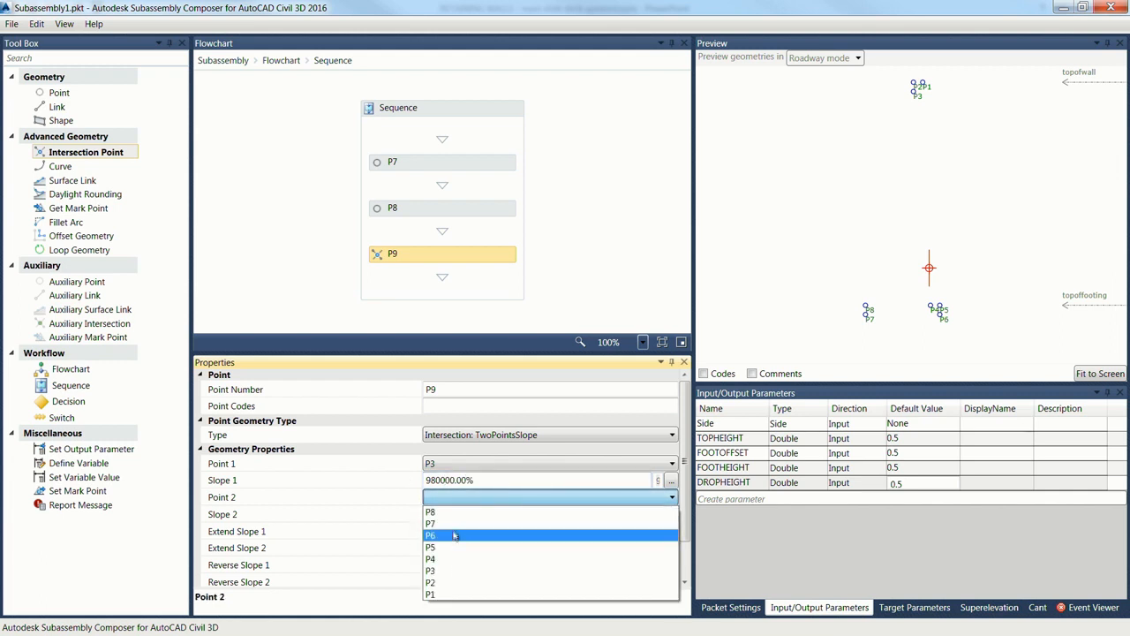
pyautogui.click(453, 512)
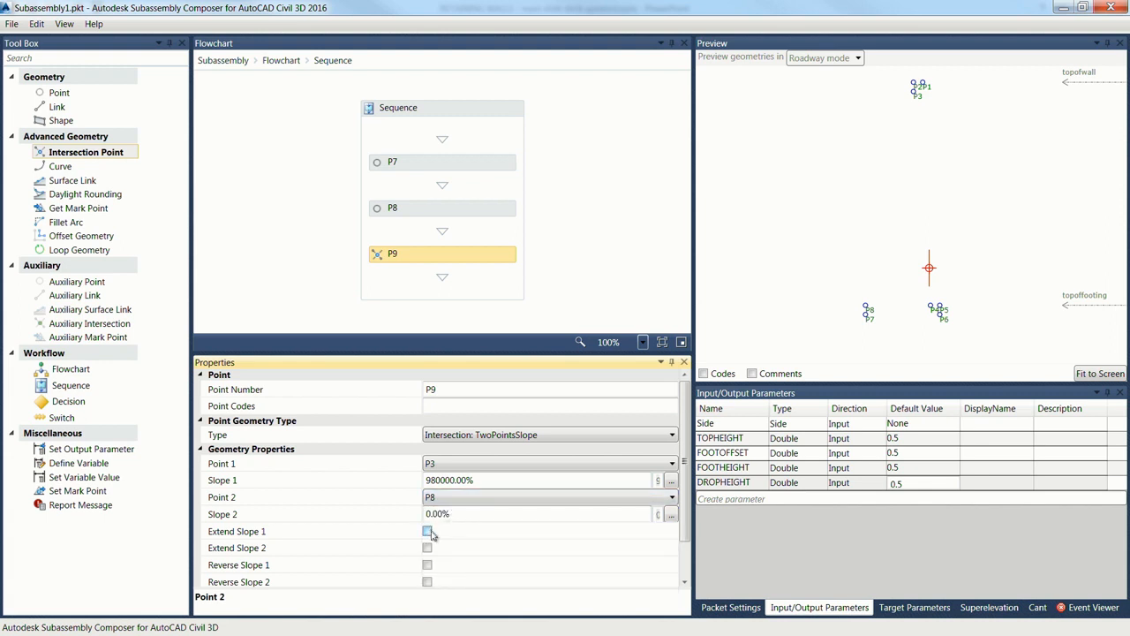
pyautogui.click(429, 531)
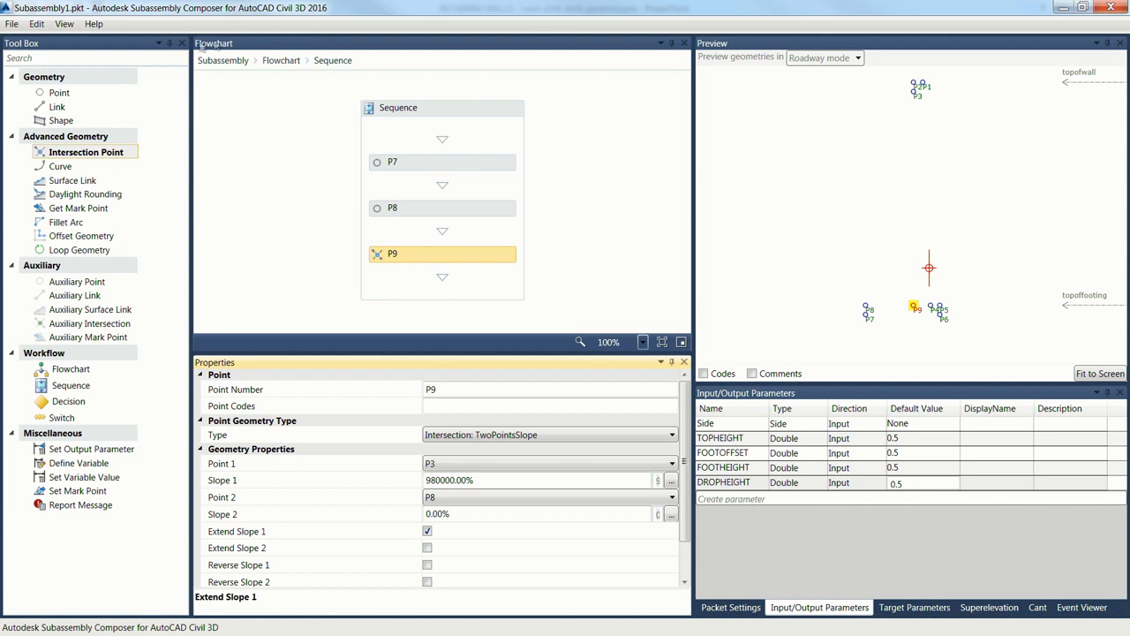
pyautogui.click(283, 61)
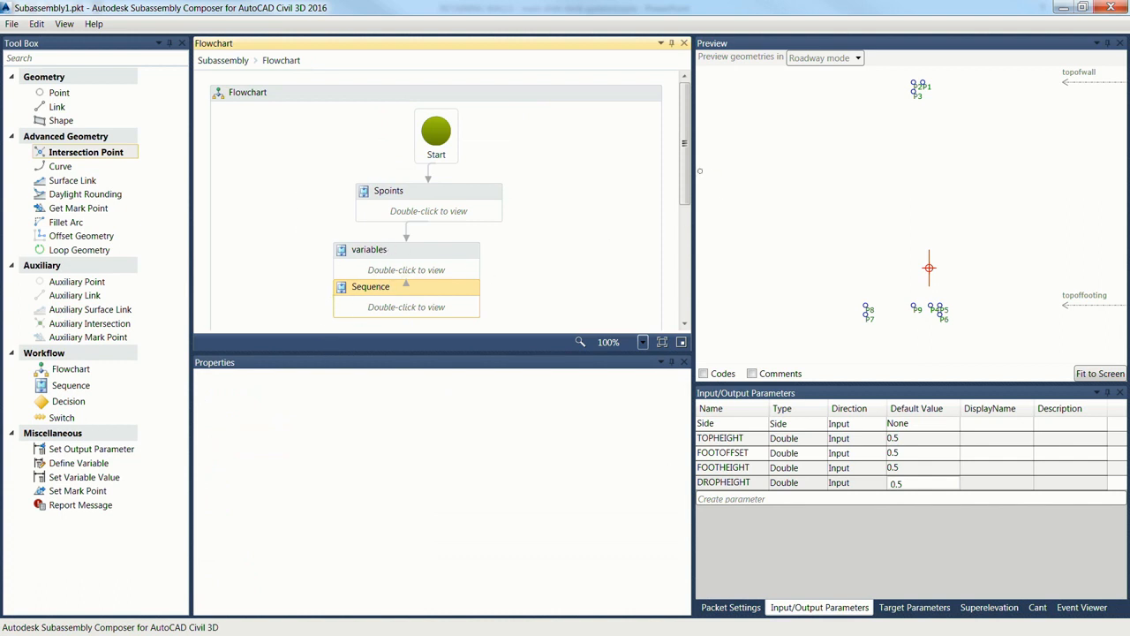
pyautogui.moveTo(689, 177); pyautogui.dragTo(693, 207)
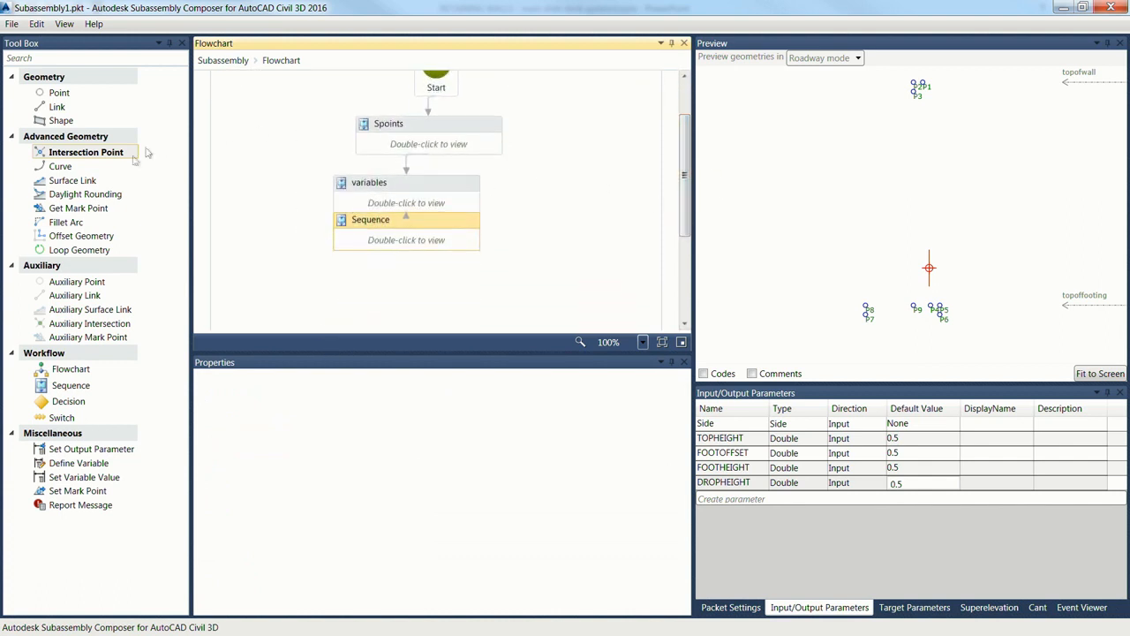
pyautogui.moveTo(76, 464); pyautogui.dragTo(407, 285)
pyautogui.click(402, 212)
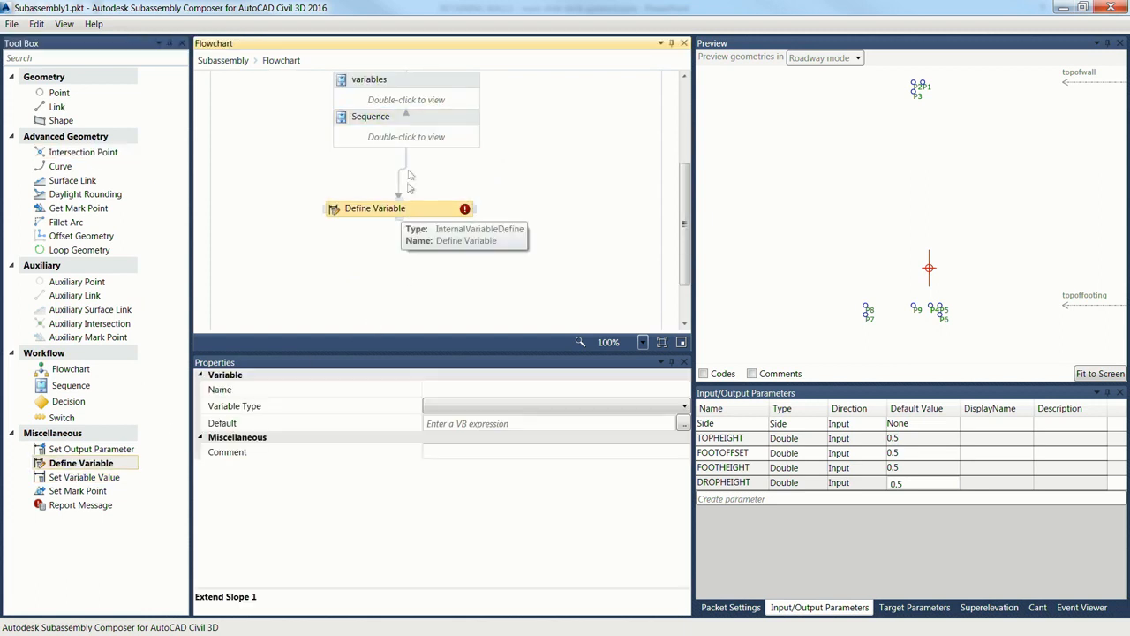
pyautogui.rightClick(399, 212)
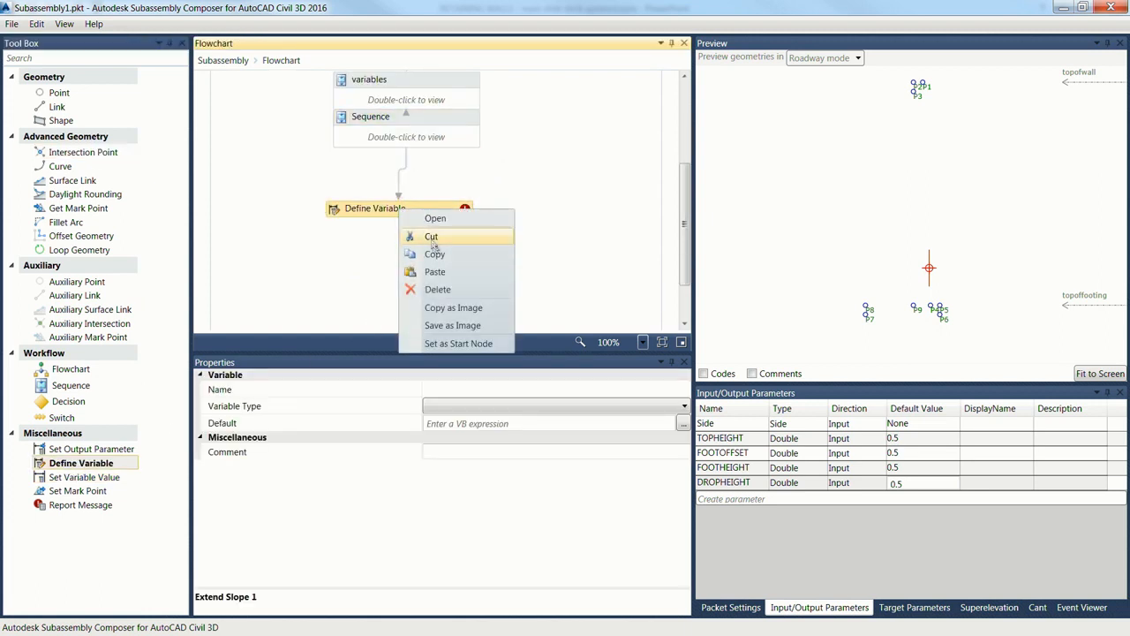
pyautogui.click(430, 287)
# Add another sequence below the one holding P7 to P9, and create a link from P1 to P4 inside it.
pyautogui.moveTo(40, 389); pyautogui.dragTo(398, 174)
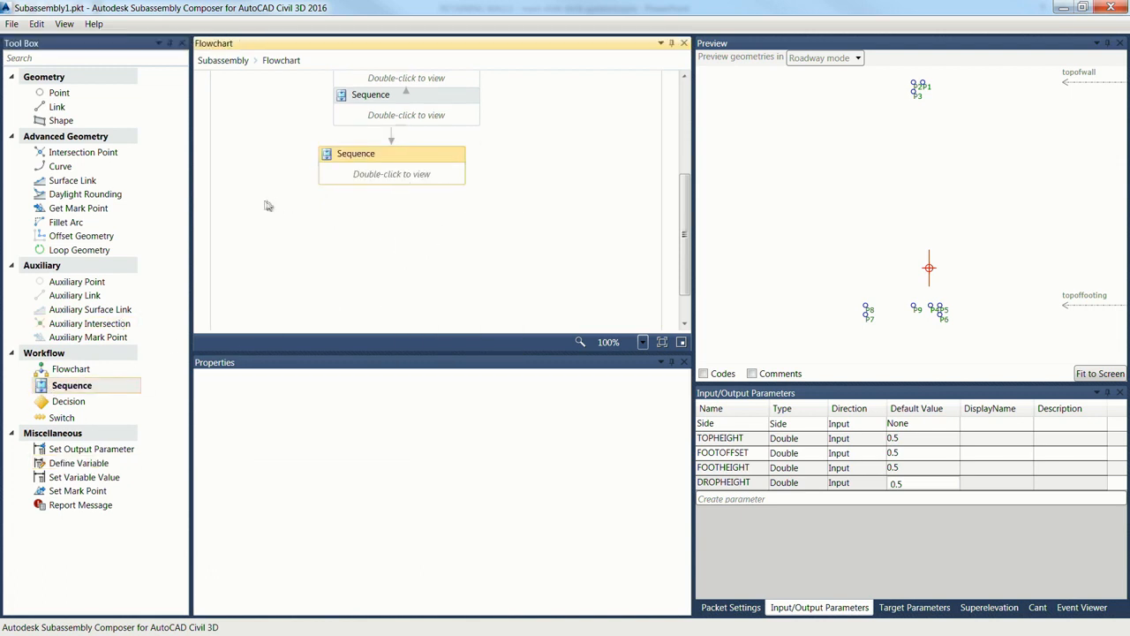
pyautogui.doubleClick(391, 181)
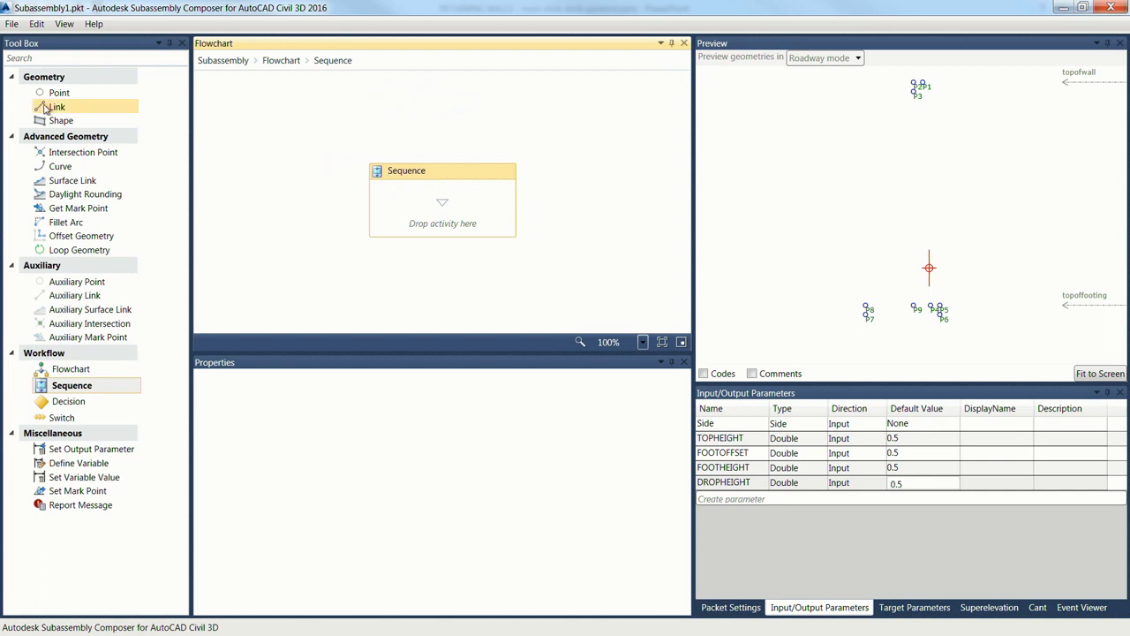
pyautogui.moveTo(44, 107); pyautogui.dragTo(442, 235)
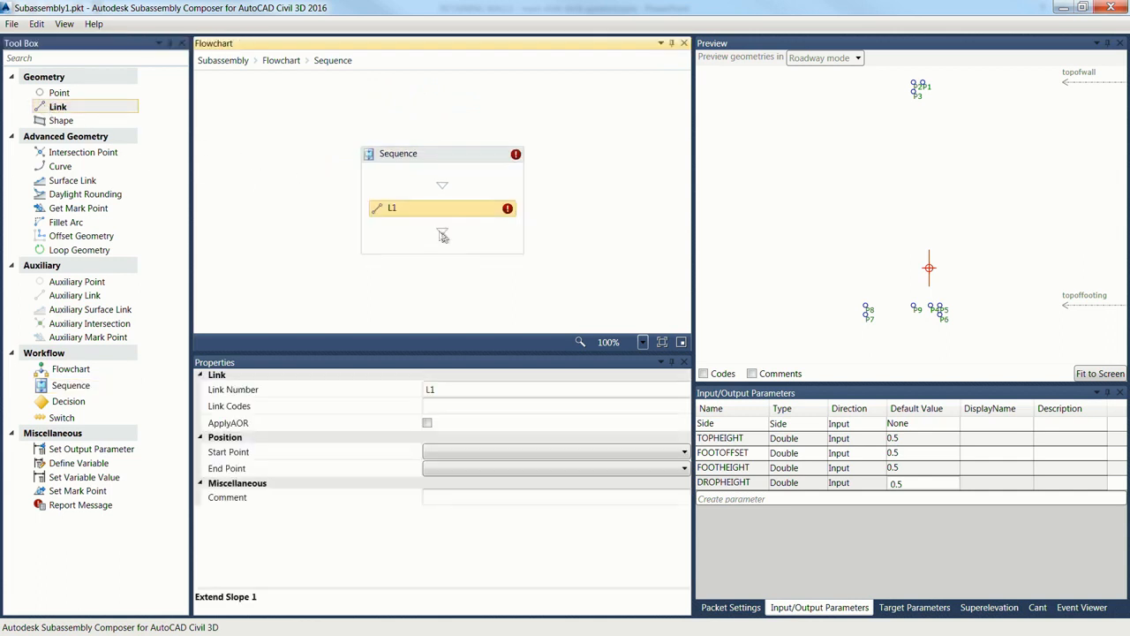
pyautogui.click(686, 454)
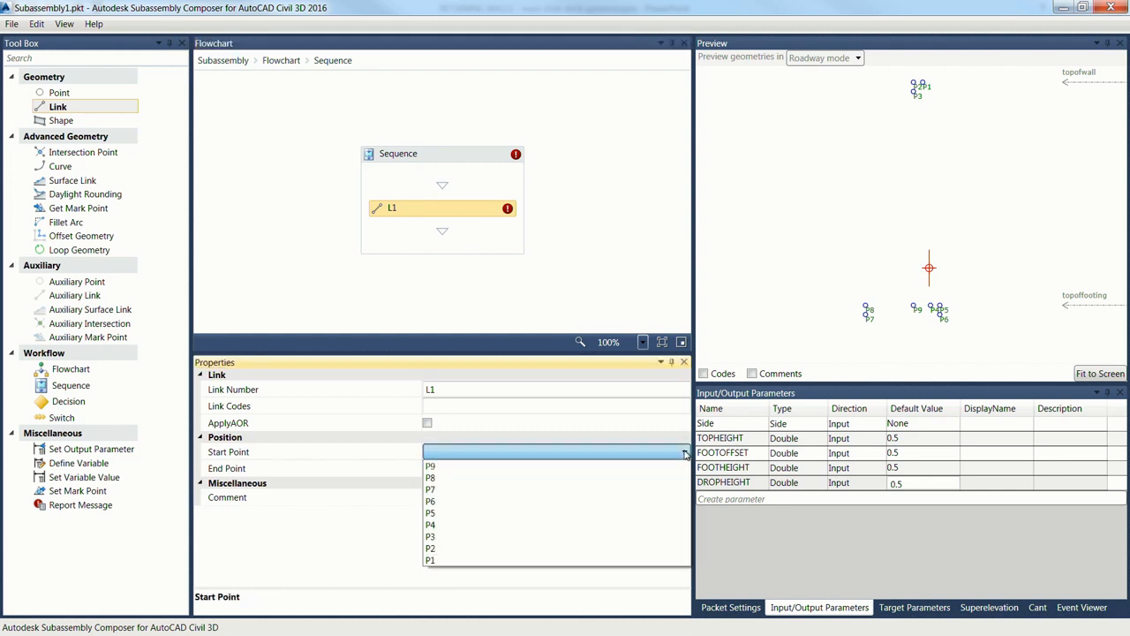
pyautogui.click(466, 562)
pyautogui.click(484, 469)
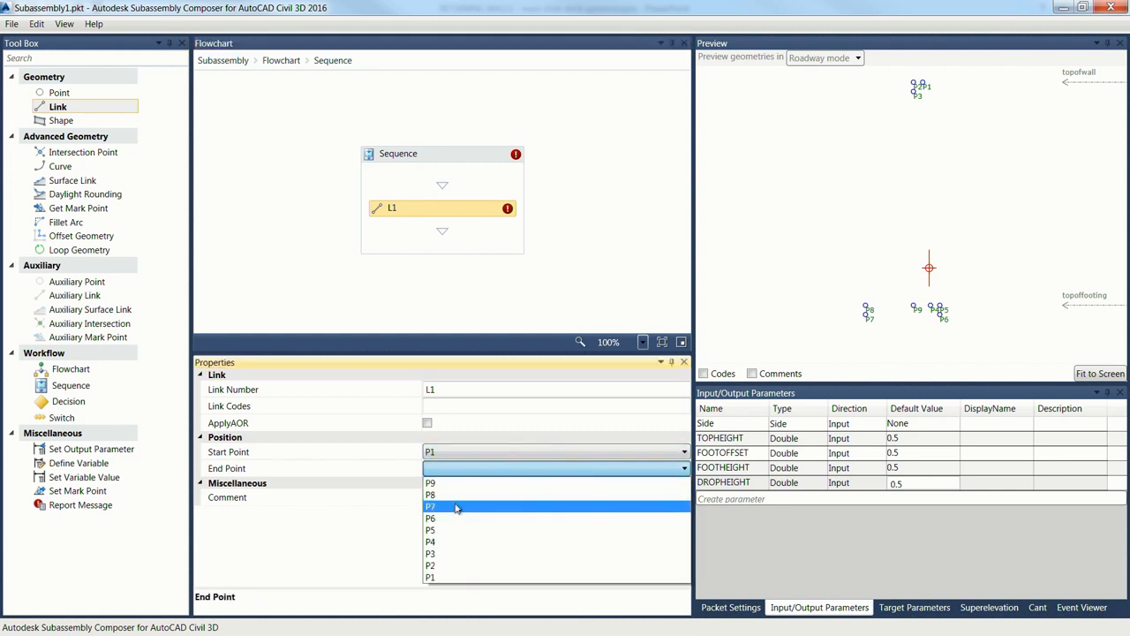
pyautogui.click(452, 542)
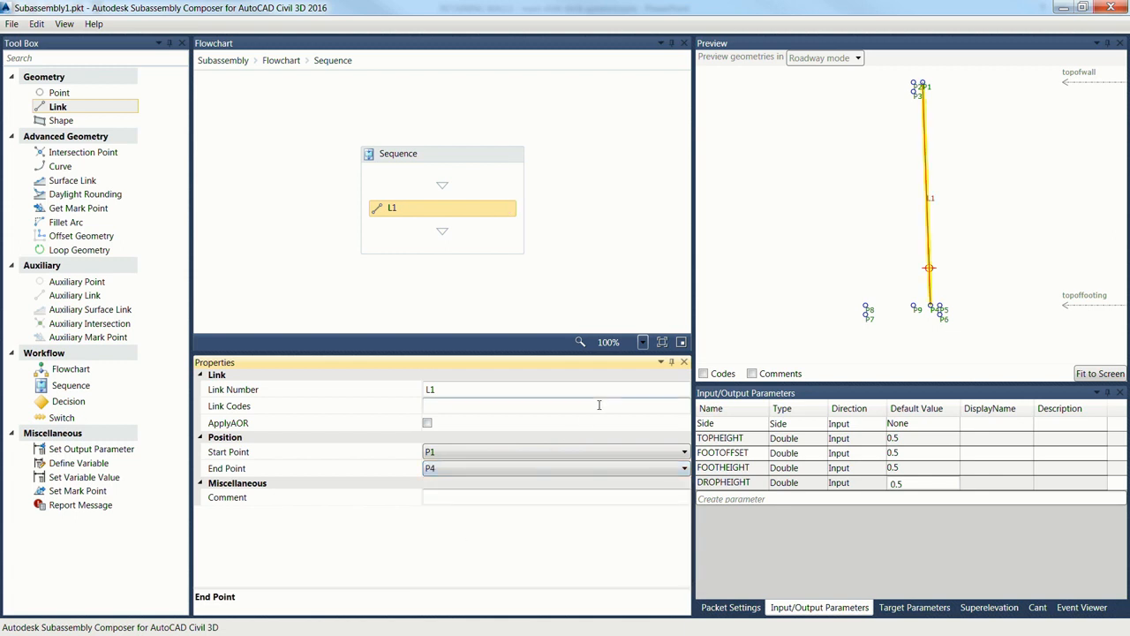
# Add a second link below L1 in the sequence, running from P1 to P2.
pyautogui.moveTo(63, 107); pyautogui.dragTo(399, 246)
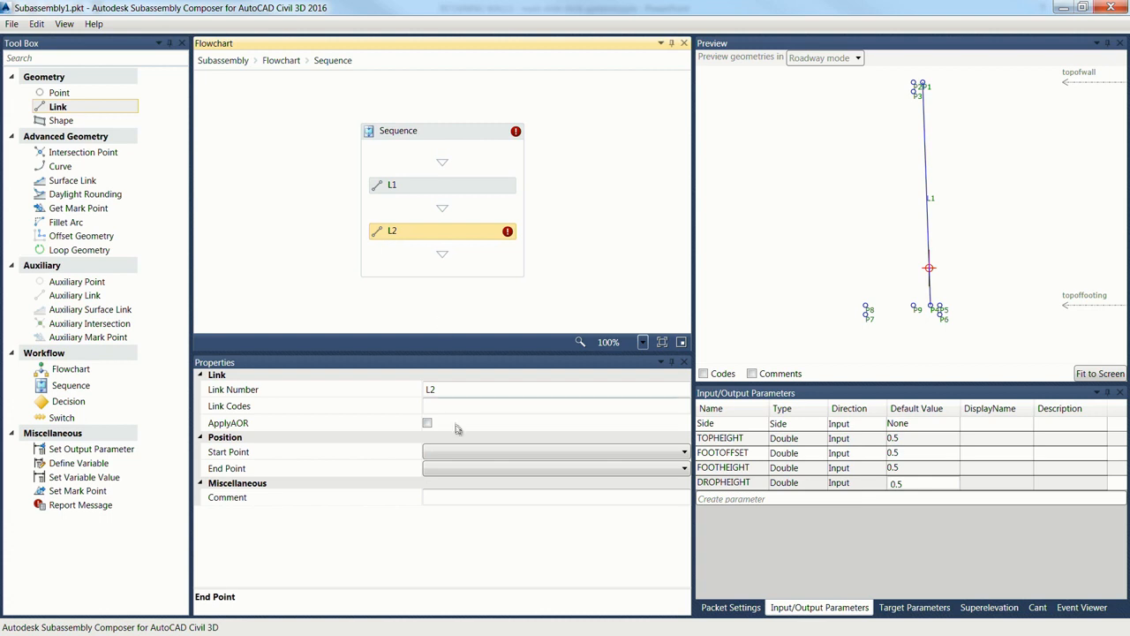
pyautogui.click(468, 452)
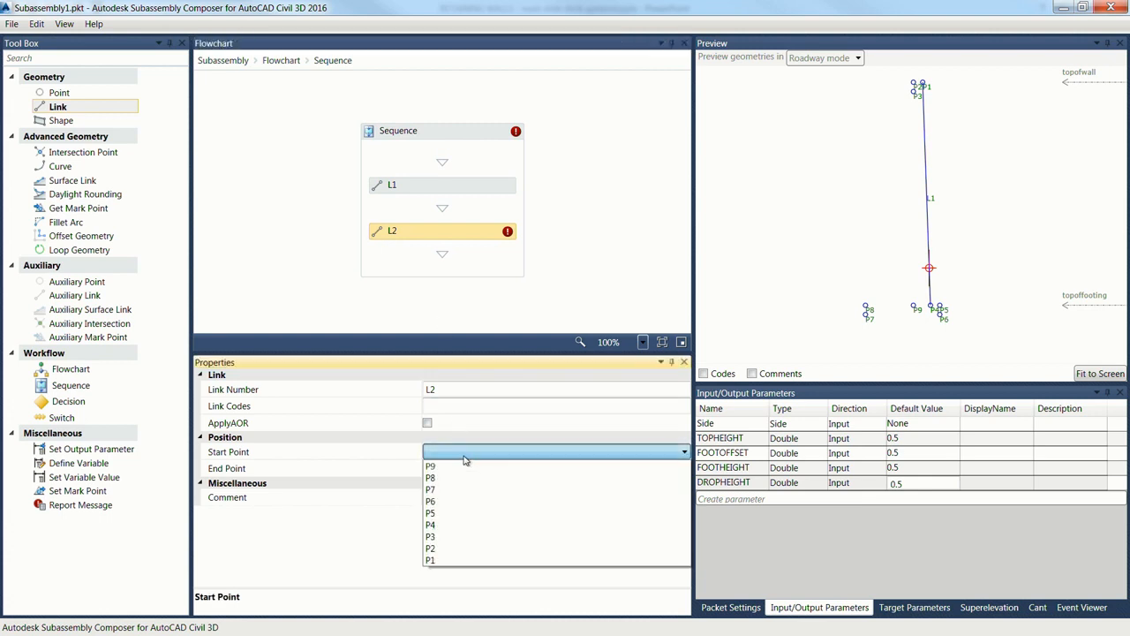
pyautogui.click(438, 563)
pyautogui.click(450, 454)
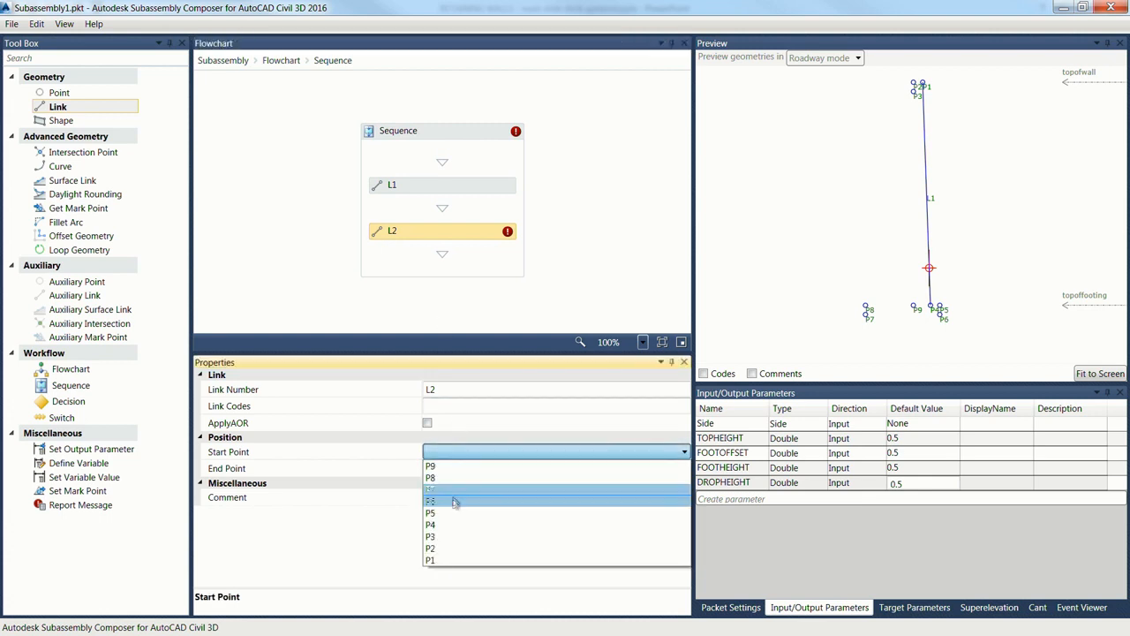
pyautogui.click(451, 564)
pyautogui.click(449, 470)
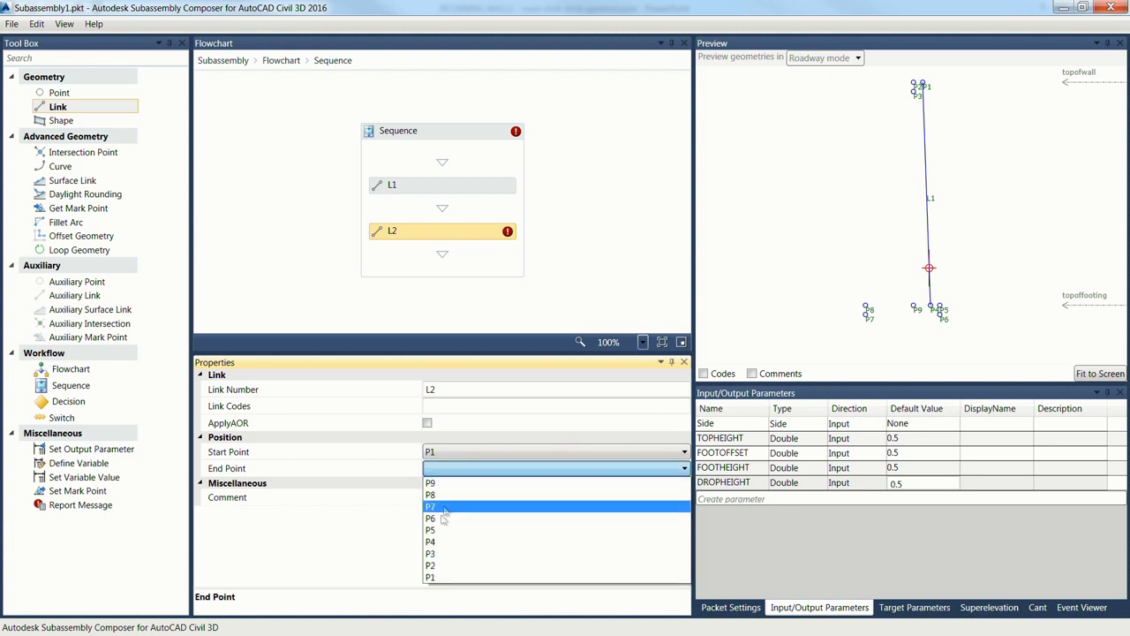
pyautogui.click(450, 566)
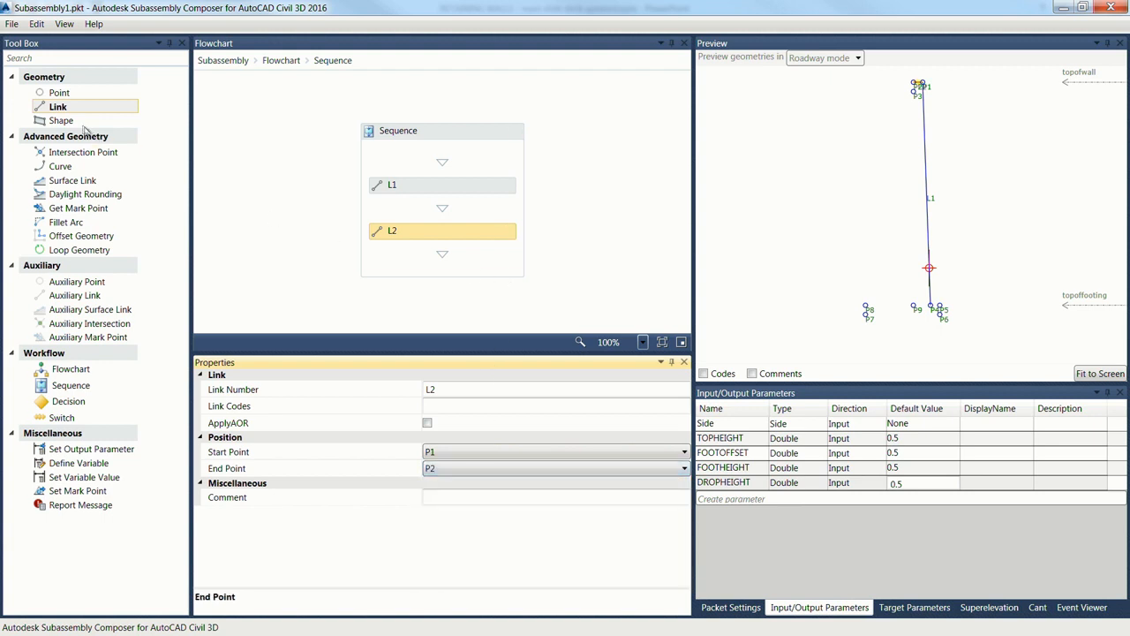
# Add a link below L2 from start point P2 to end point P3.
pyautogui.moveTo(56, 107); pyautogui.dragTo(412, 279)
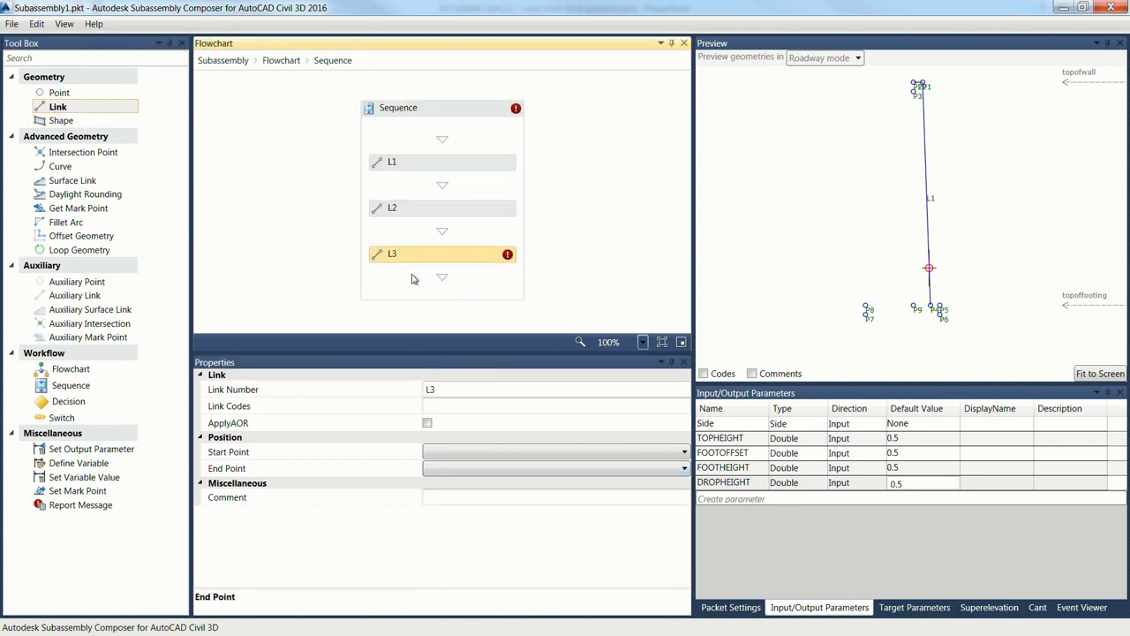
pyautogui.click(459, 454)
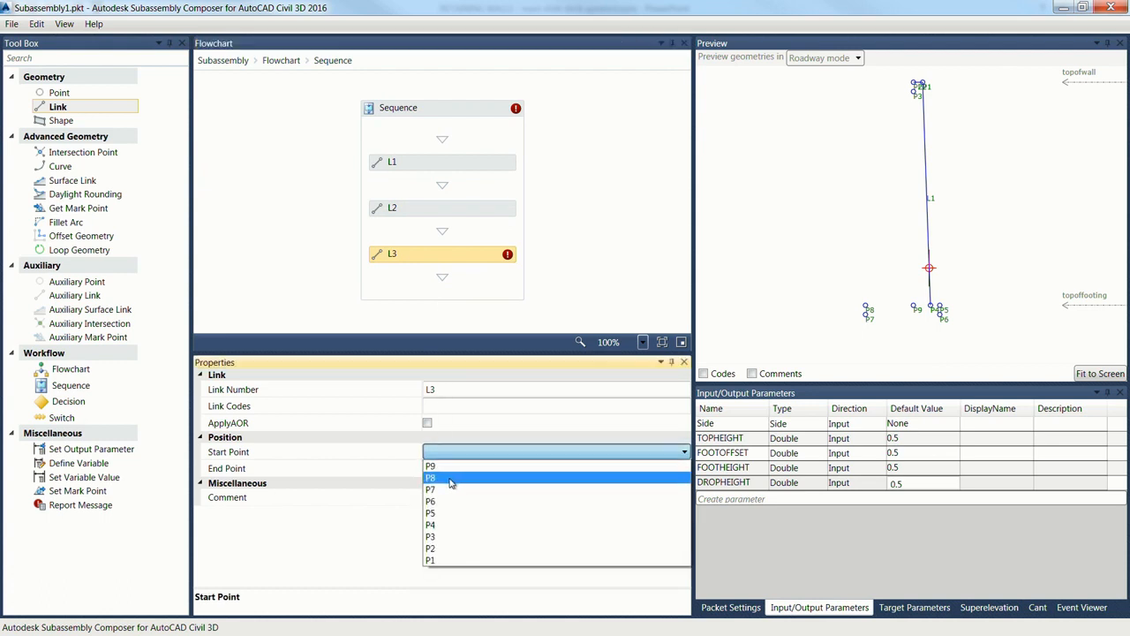
pyautogui.click(460, 551)
pyautogui.click(438, 471)
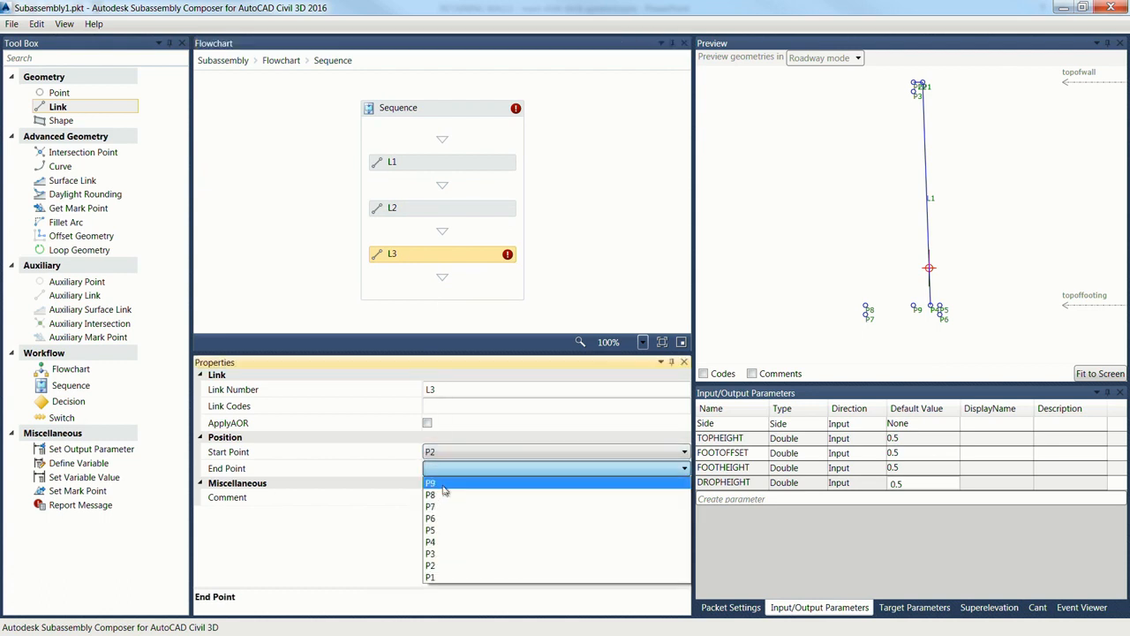
pyautogui.click(455, 533)
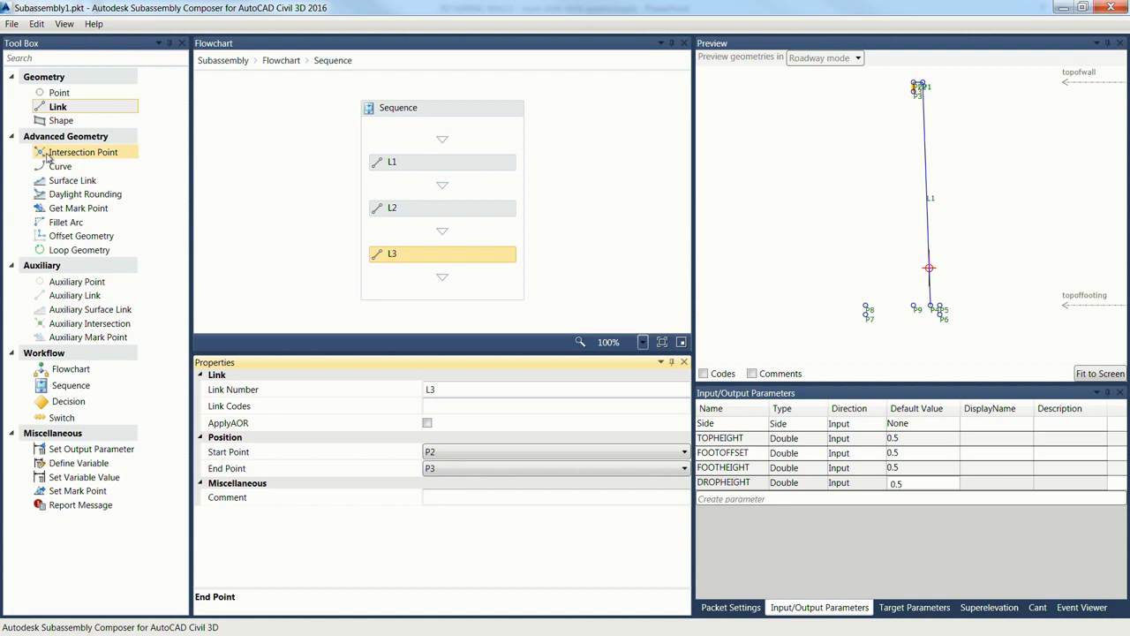
# Add a link below L3 from start point P3 to end point P9.
pyautogui.moveTo(57, 107); pyautogui.dragTo(458, 282)
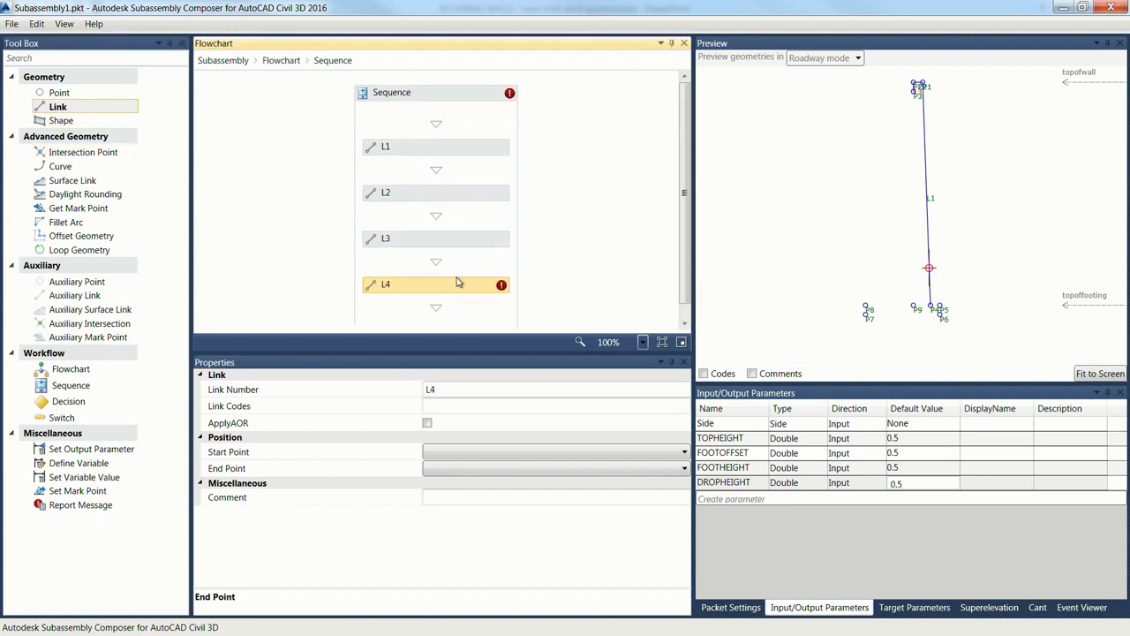
pyautogui.click(485, 453)
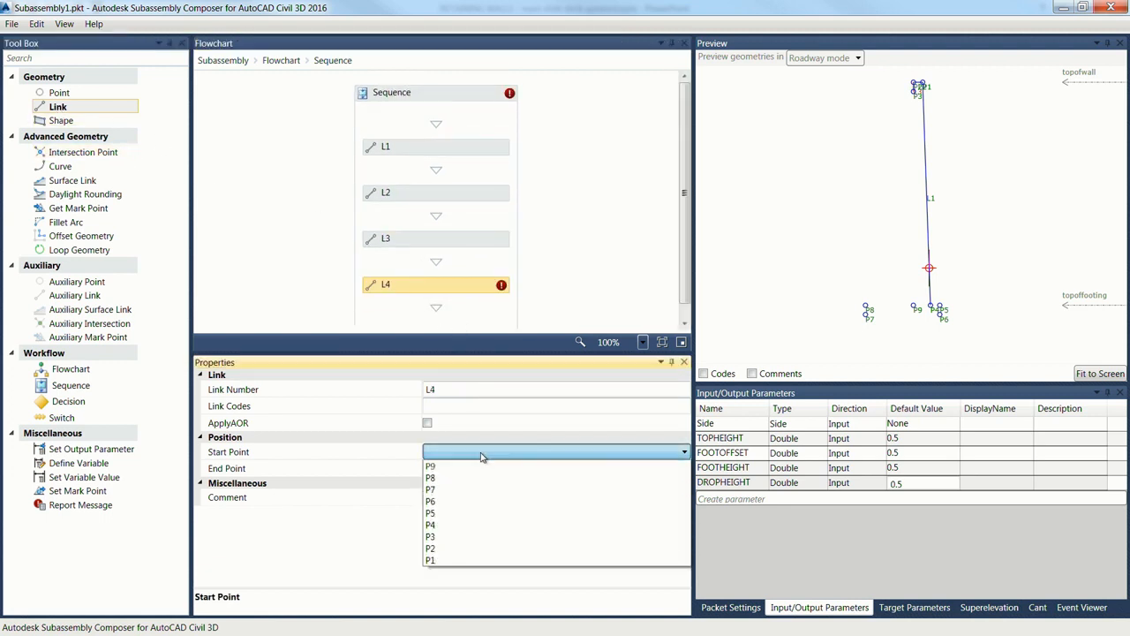
pyautogui.click(466, 540)
pyautogui.click(460, 469)
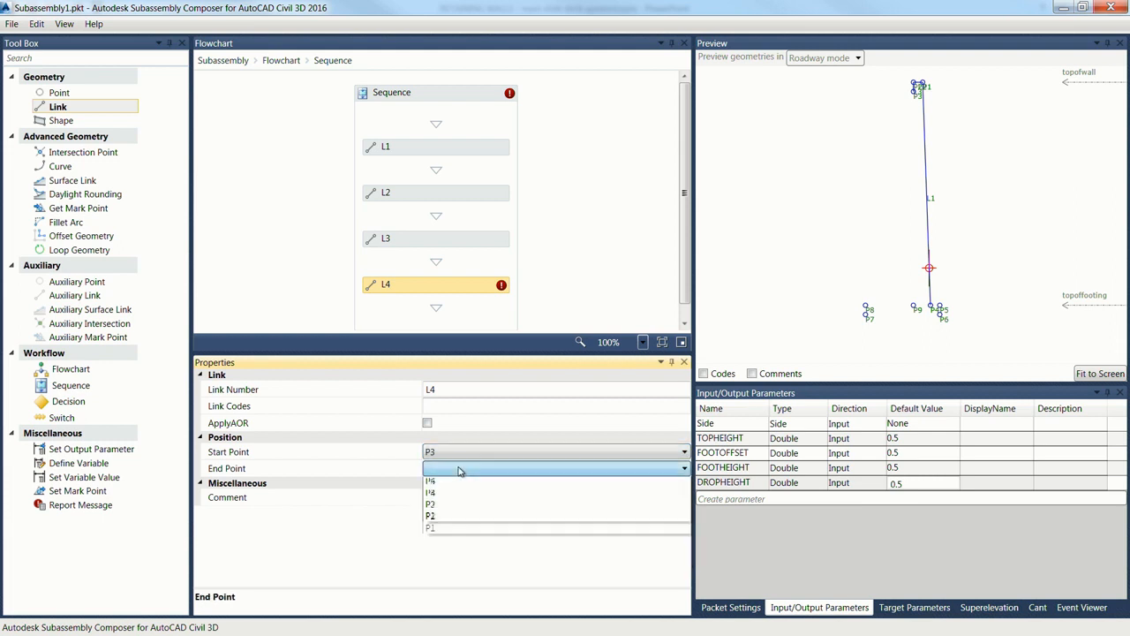
pyautogui.click(446, 487)
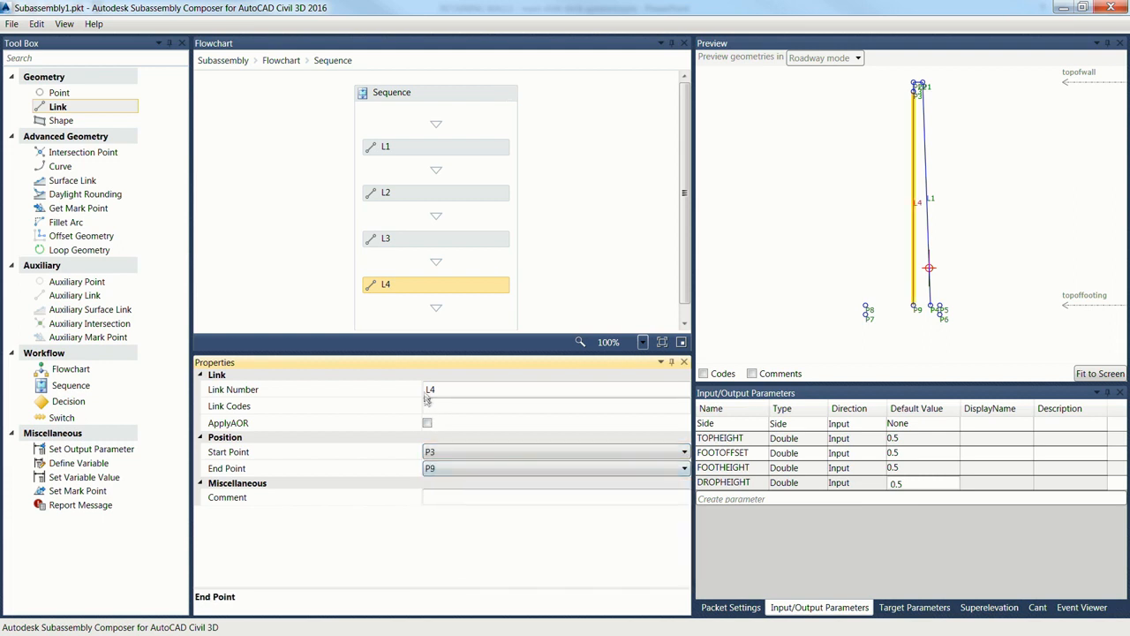
# Add a link below L4 from start point P9 to end point P8.
pyautogui.moveTo(78, 104); pyautogui.dragTo(444, 292)
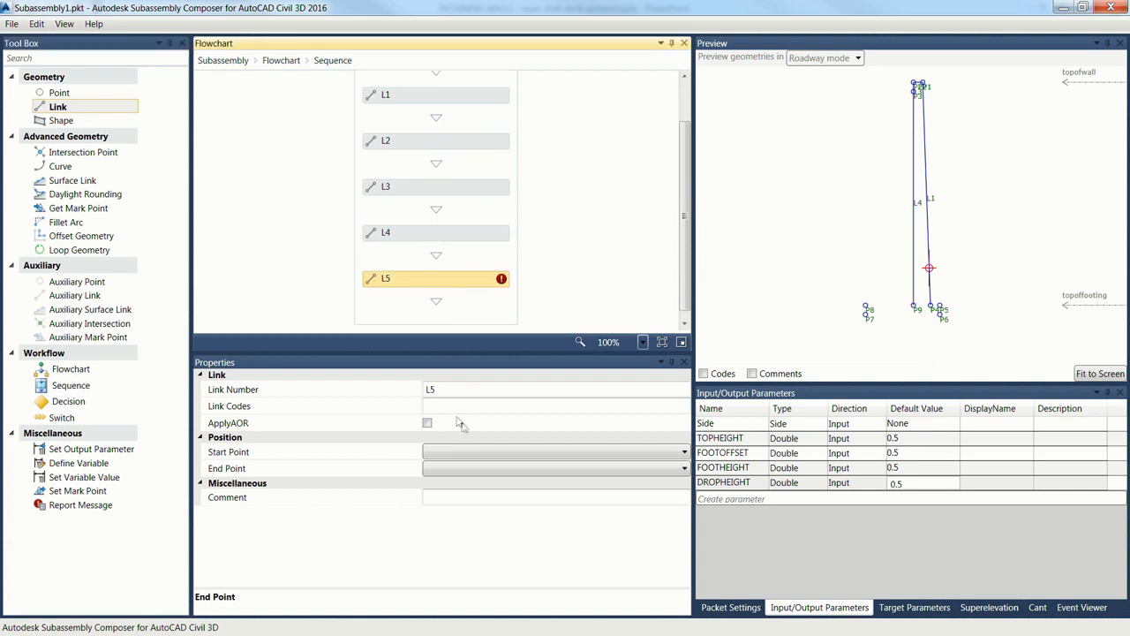
pyautogui.click(469, 454)
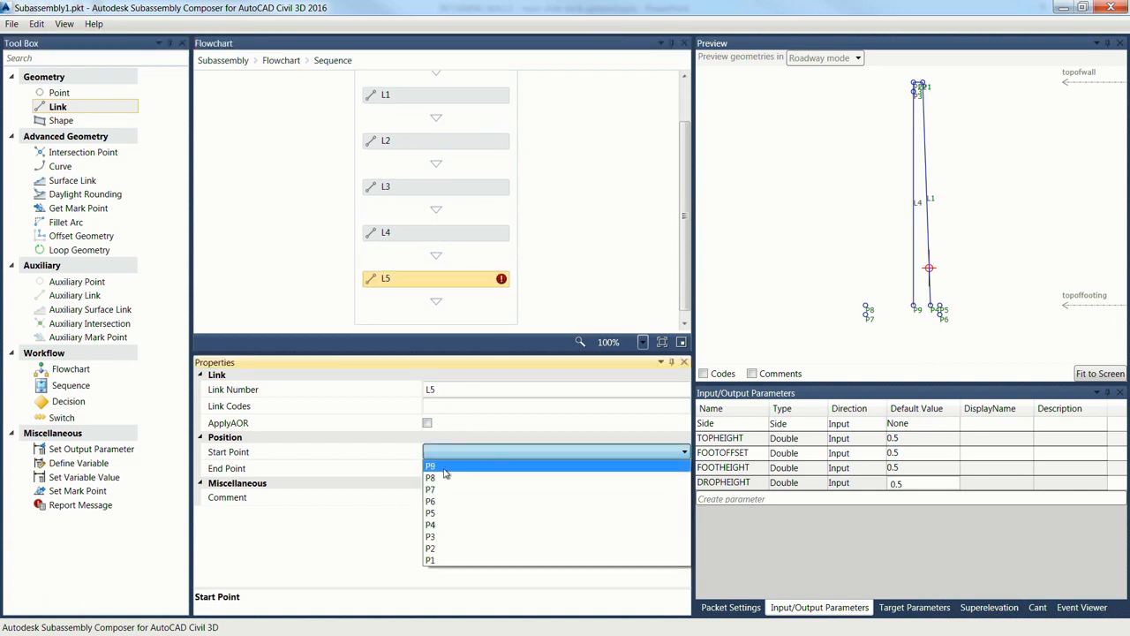
pyautogui.click(441, 465)
pyautogui.click(445, 470)
pyautogui.click(444, 497)
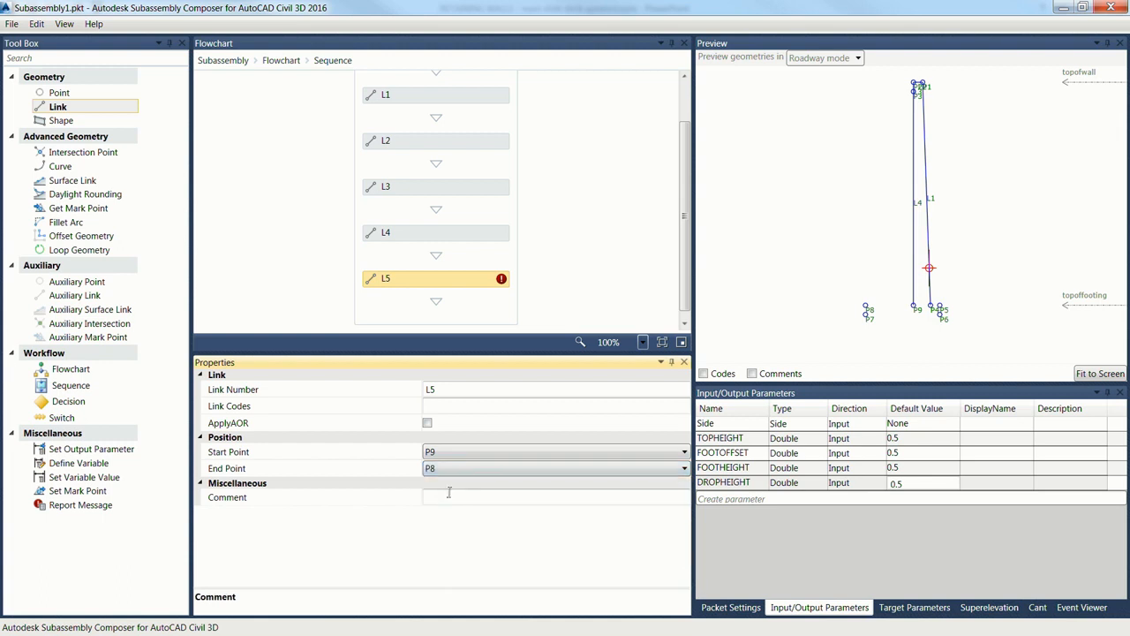
# Add a link below L5 from start point P8 to end point P7.
pyautogui.moveTo(80, 104); pyautogui.dragTo(441, 298)
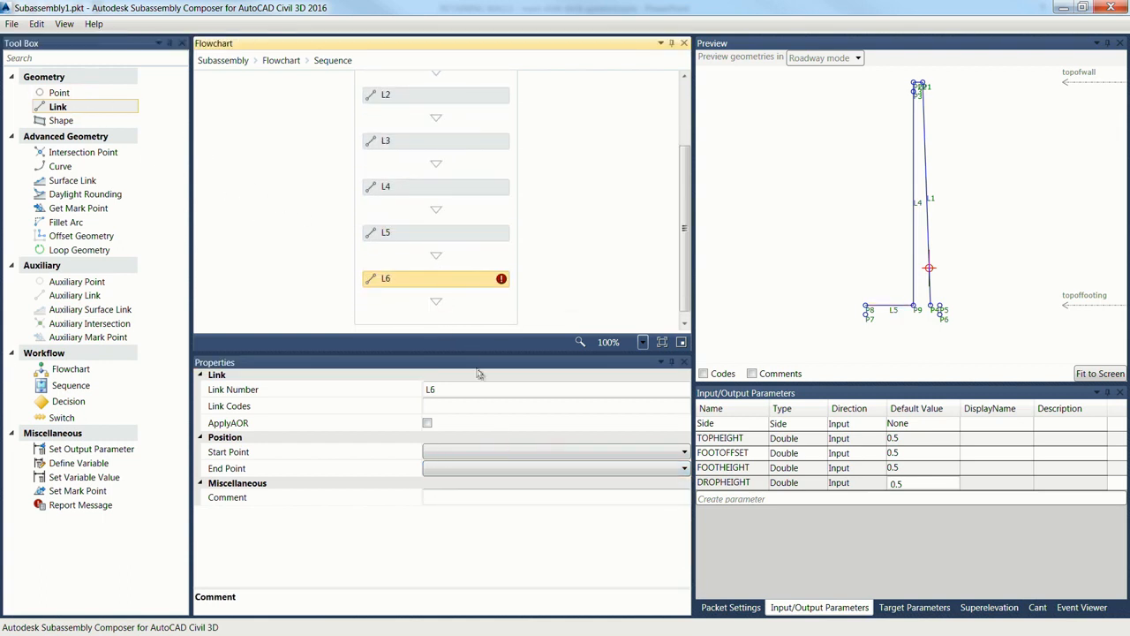
pyautogui.click(442, 451)
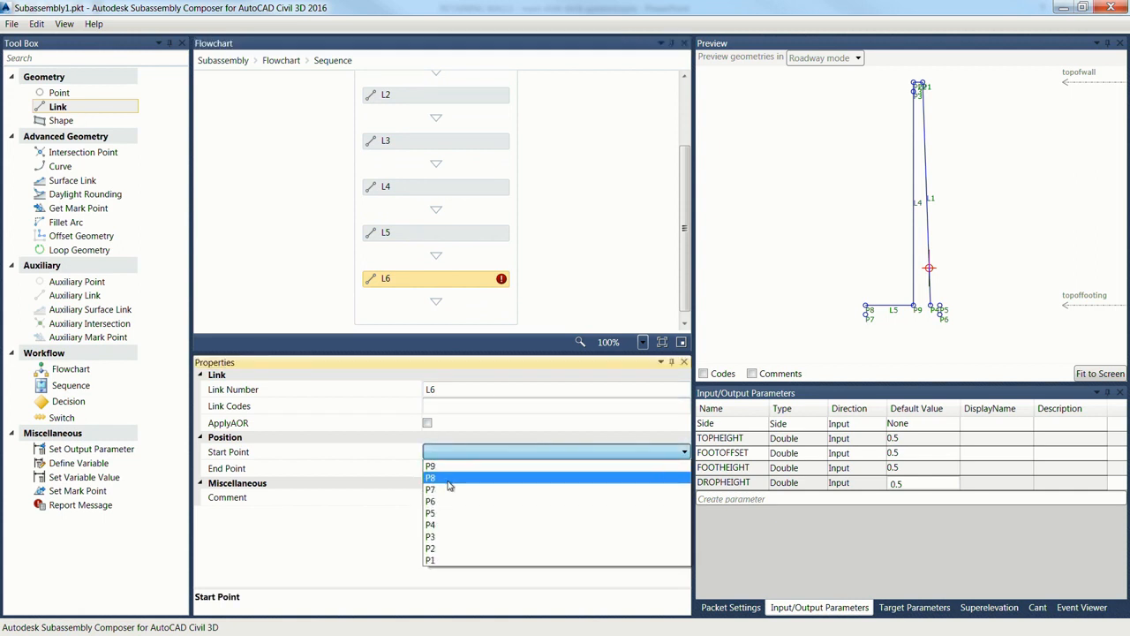
pyautogui.click(449, 485)
pyautogui.click(442, 469)
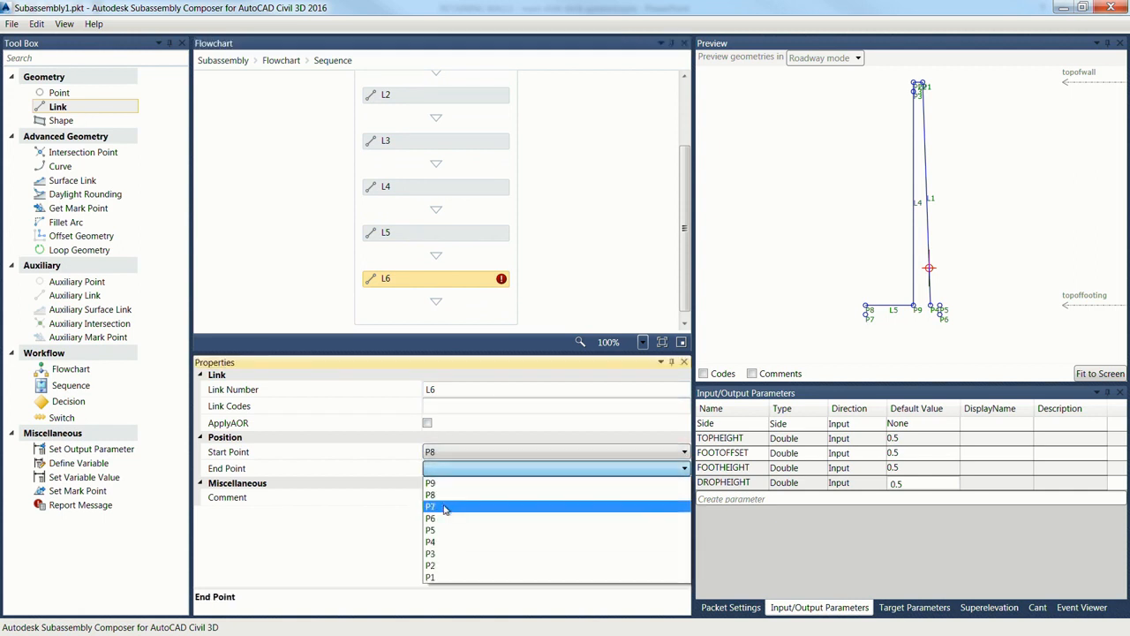
pyautogui.click(445, 508)
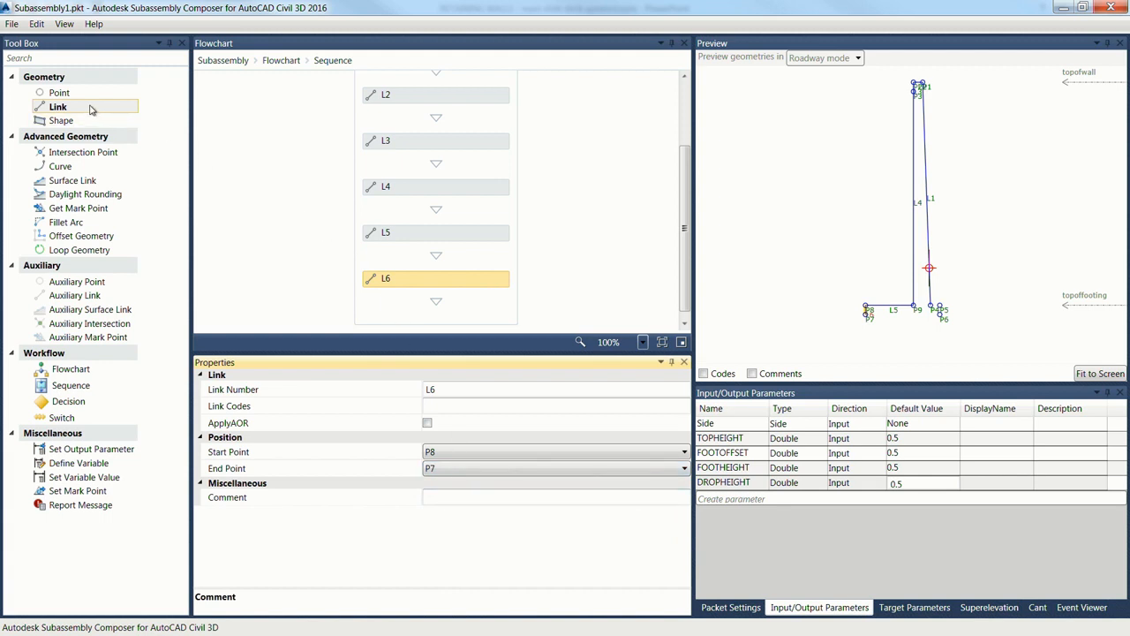
# Add a link below L6 from start point P7 to end point P6.
pyautogui.moveTo(91, 108); pyautogui.dragTo(436, 293)
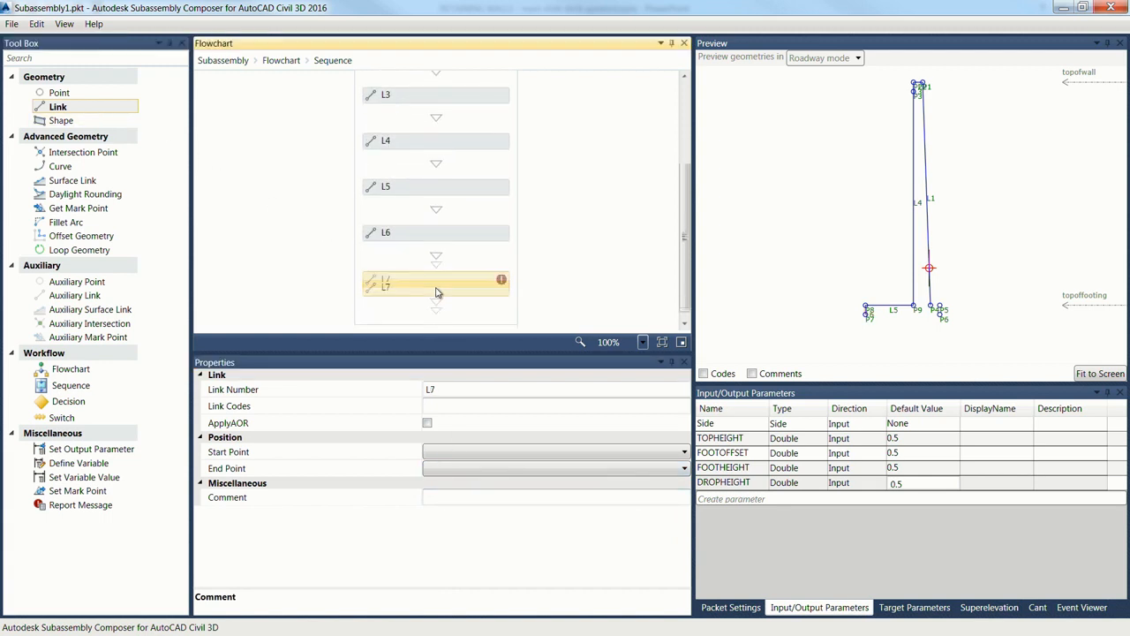
pyautogui.click(455, 452)
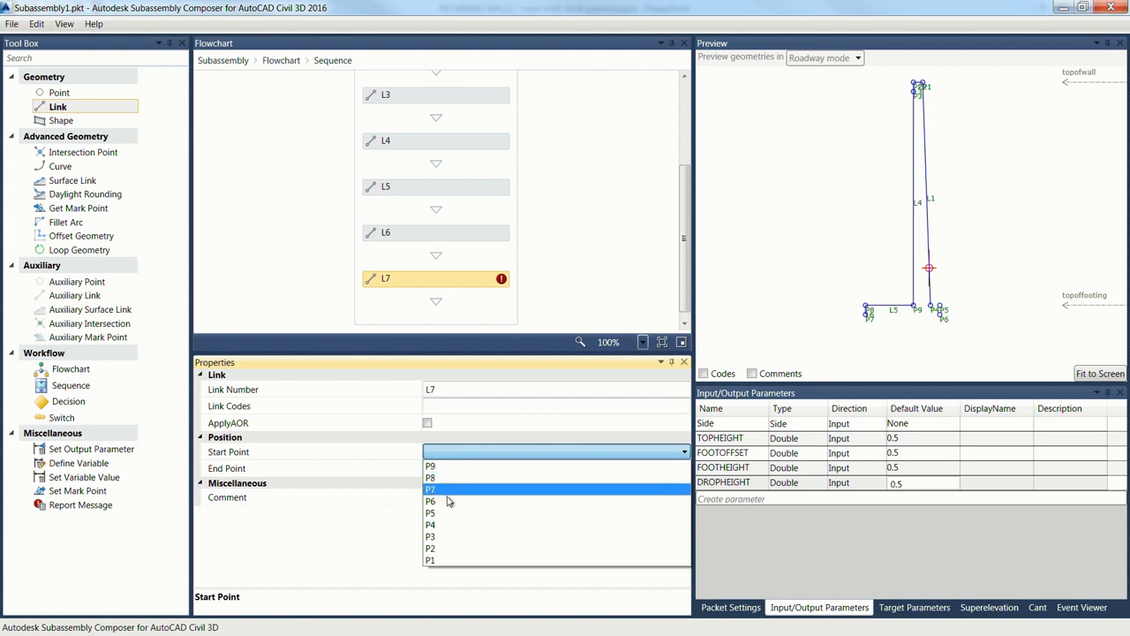
pyautogui.click(447, 491)
pyautogui.click(446, 477)
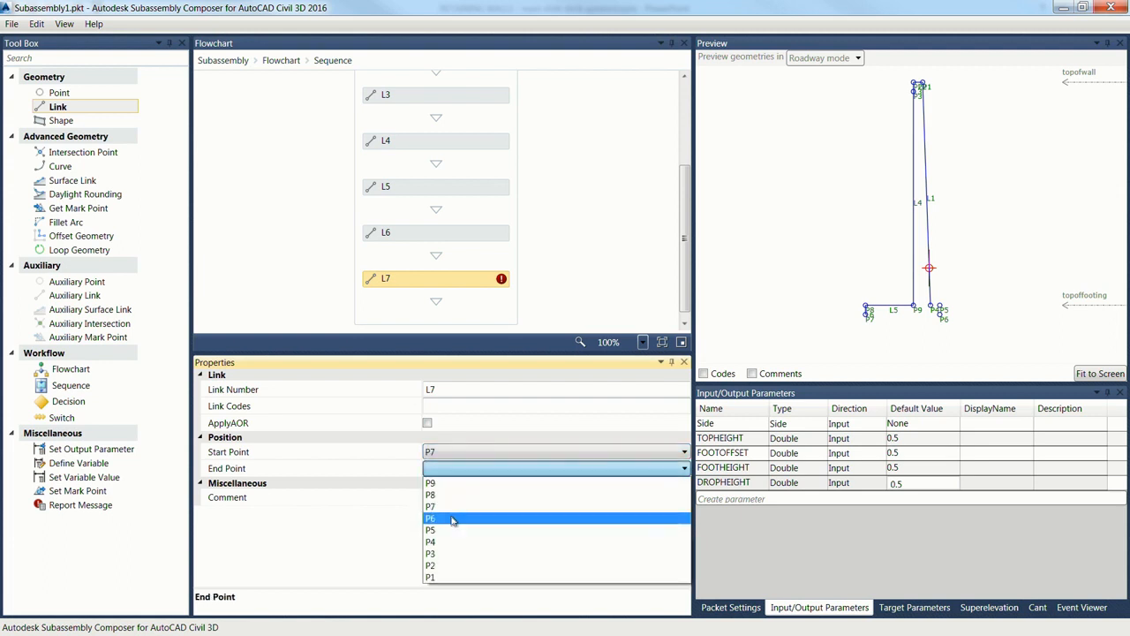
pyautogui.click(455, 520)
# Add a link below L7 from start point P6 to end point P5.
pyautogui.moveTo(74, 109); pyautogui.dragTo(446, 303)
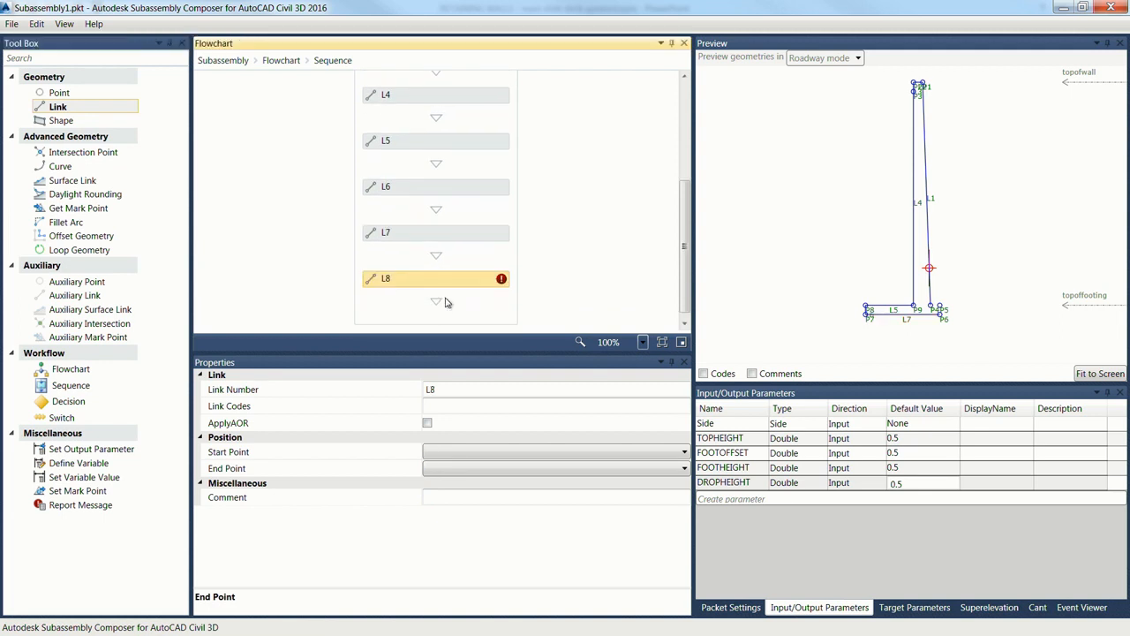
pyautogui.click(496, 456)
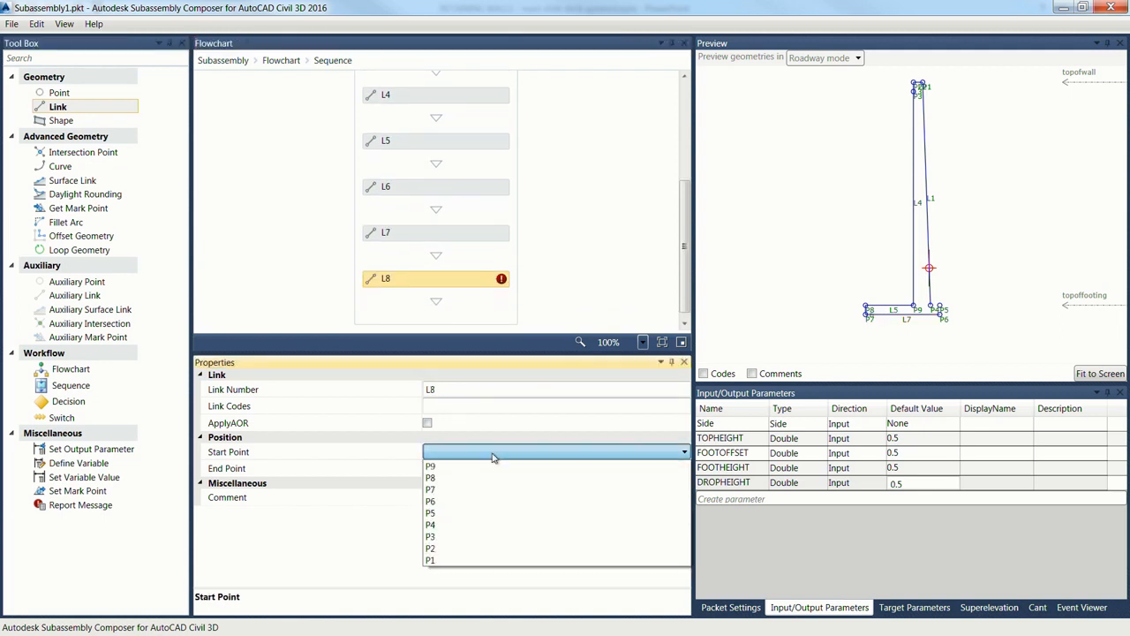
pyautogui.click(452, 496)
pyautogui.click(449, 470)
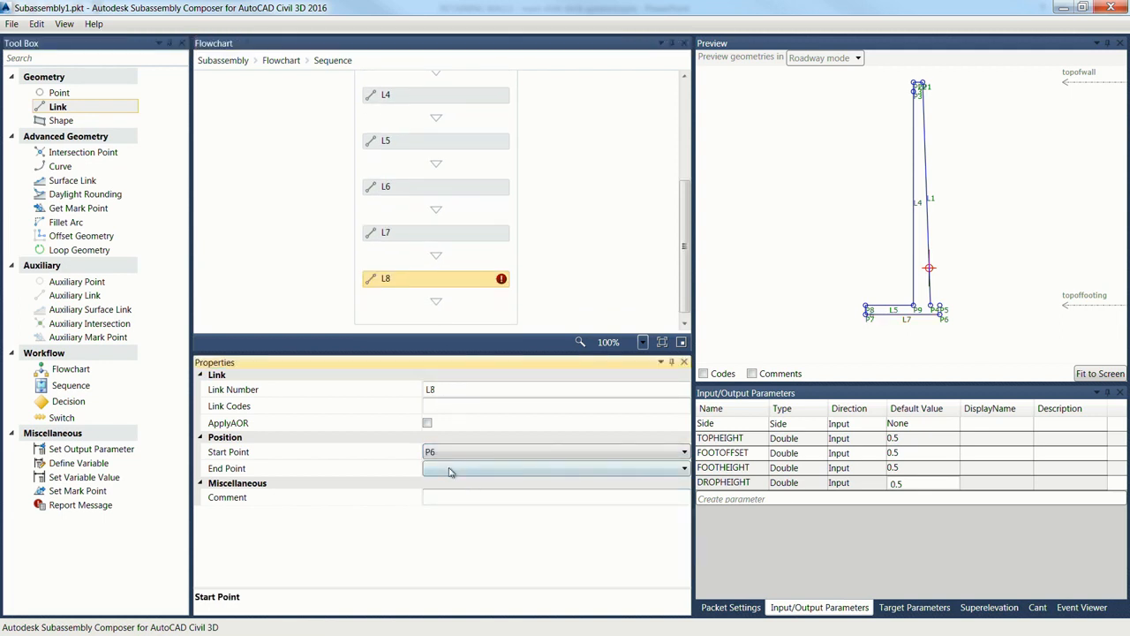
pyautogui.click(456, 531)
# Reopen the links sequence from the main flowchart and add a link below L8 from P4 to P5.
pyautogui.click(281, 60)
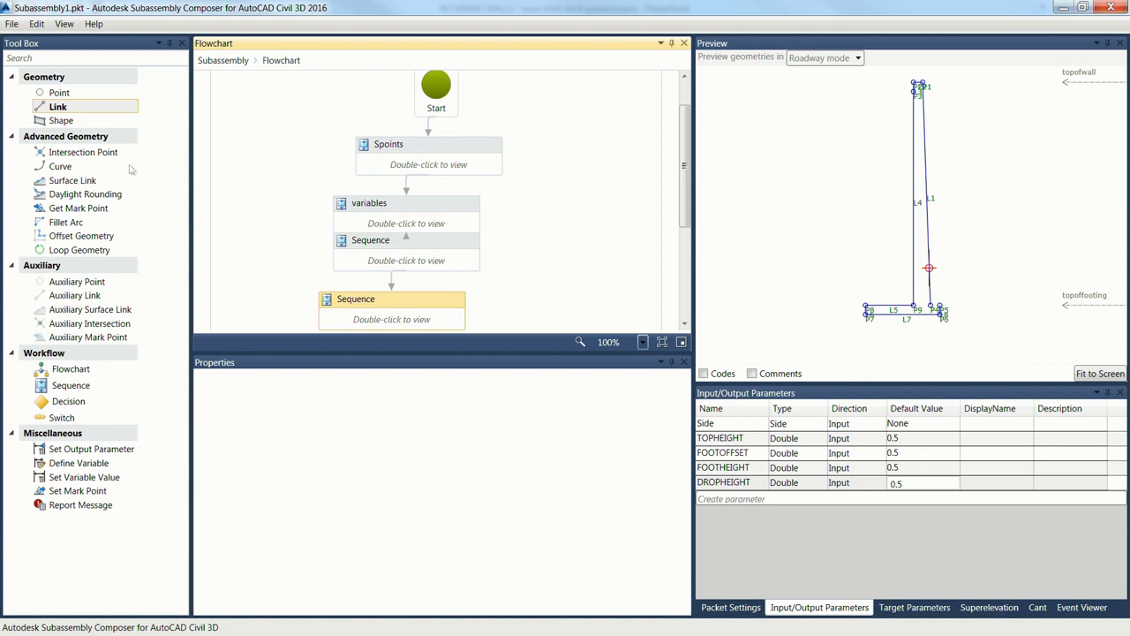
pyautogui.doubleClick(412, 320)
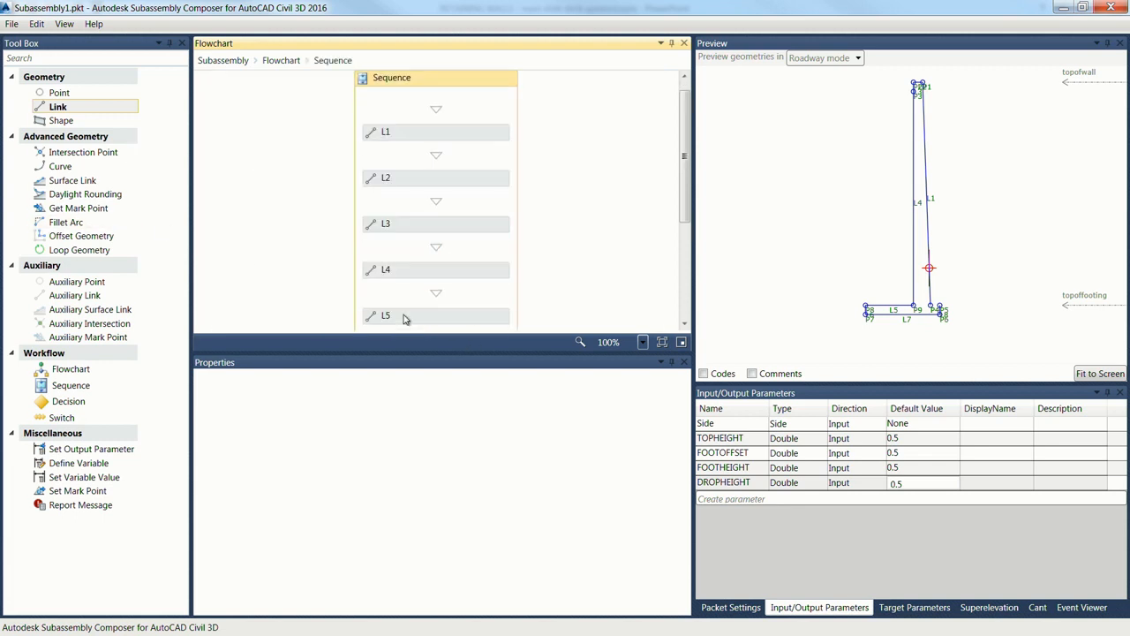
pyautogui.moveTo(75, 107); pyautogui.dragTo(402, 303)
pyautogui.click(440, 451)
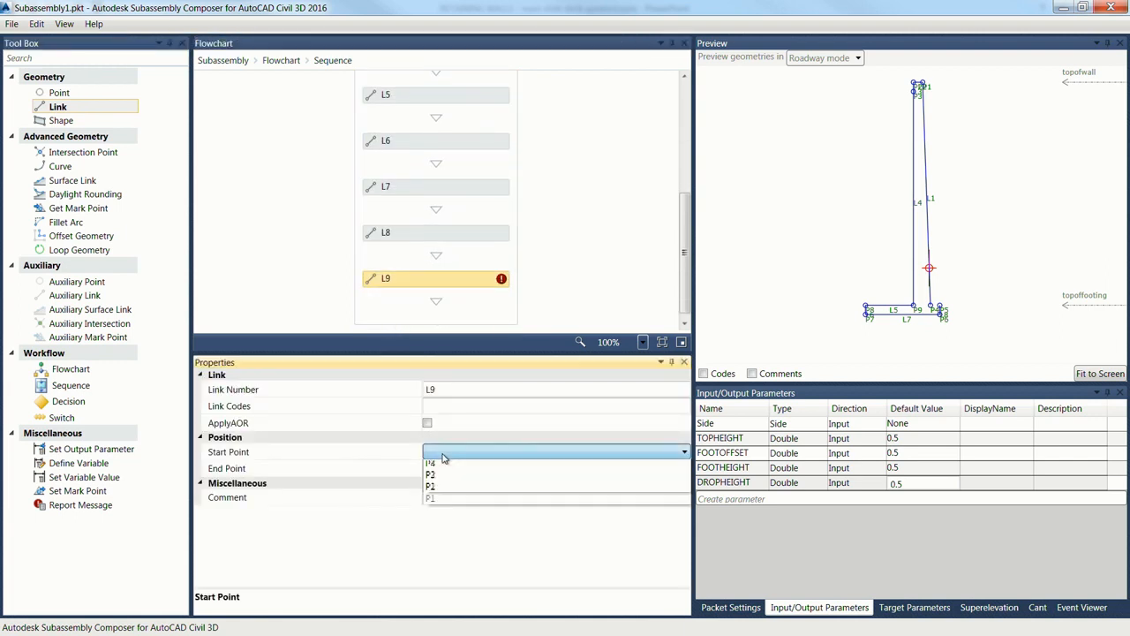
pyautogui.click(441, 536)
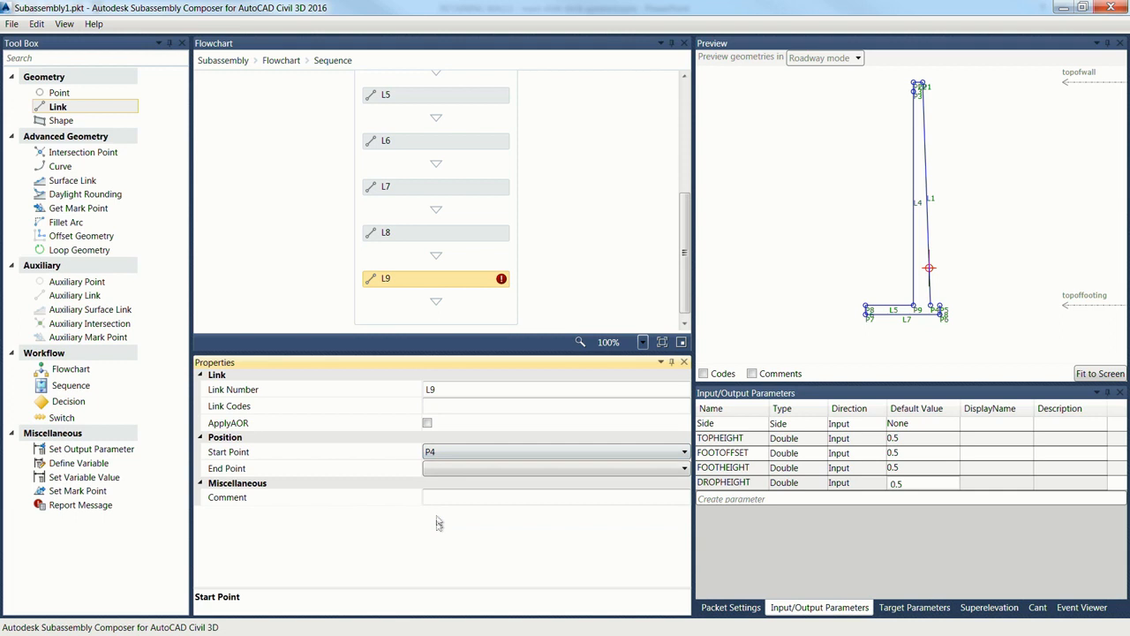
pyautogui.click(437, 468)
pyautogui.click(434, 532)
# Return to the main flowchart, add a shape below the last sequence, and pick the enclosed wall-and-footing area in the preview as its links.
pyautogui.click(279, 60)
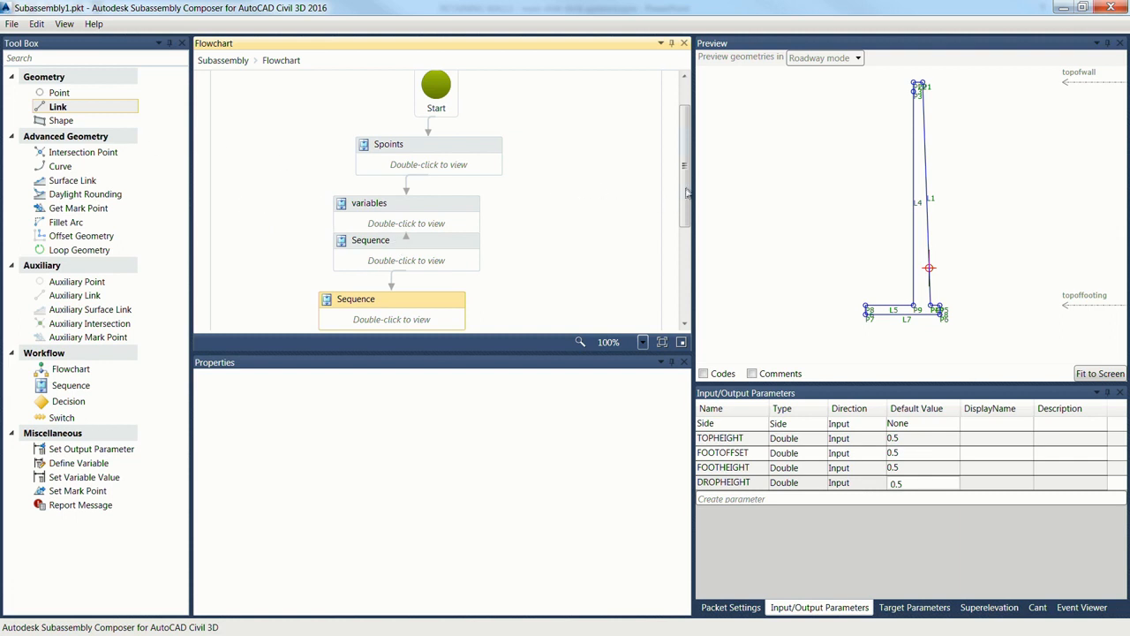
pyautogui.moveTo(687, 190); pyautogui.dragTo(687, 214)
pyautogui.moveTo(61, 120); pyautogui.dragTo(372, 225)
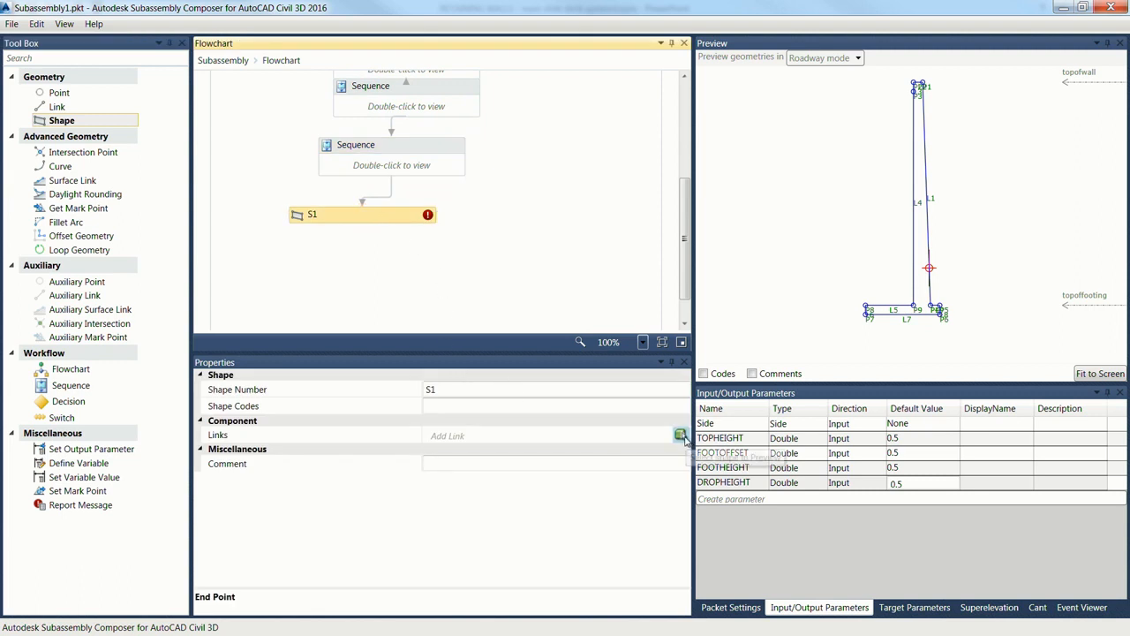
pyautogui.click(680, 435)
pyautogui.click(920, 284)
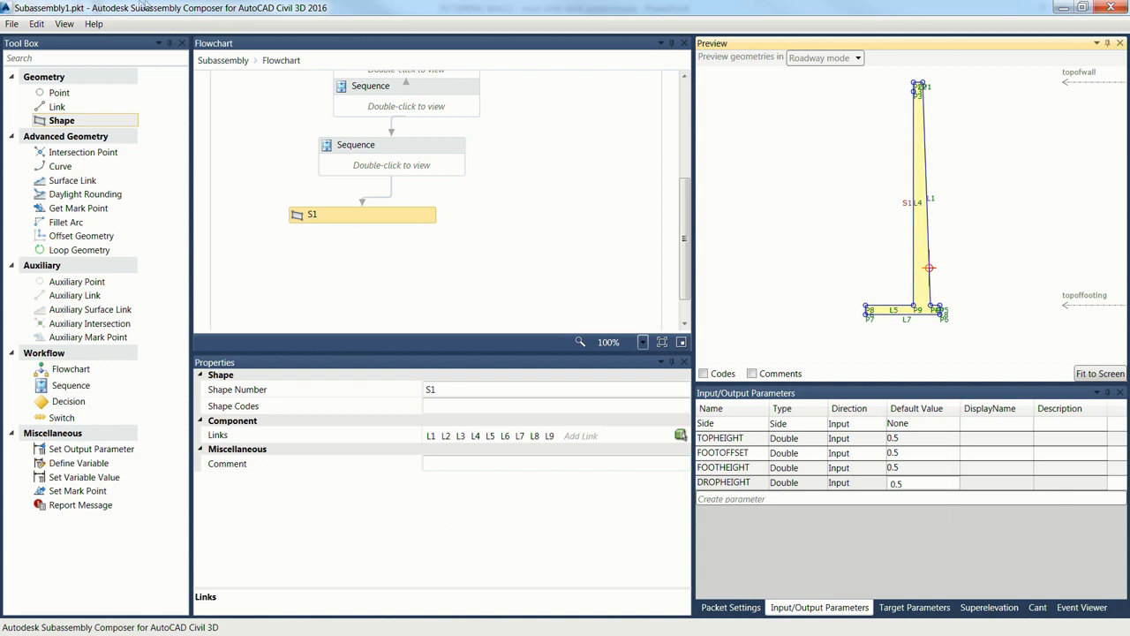
# Save the subassembly as au2015 in the C:\au\2015 folder.
pyautogui.click(12, 28)
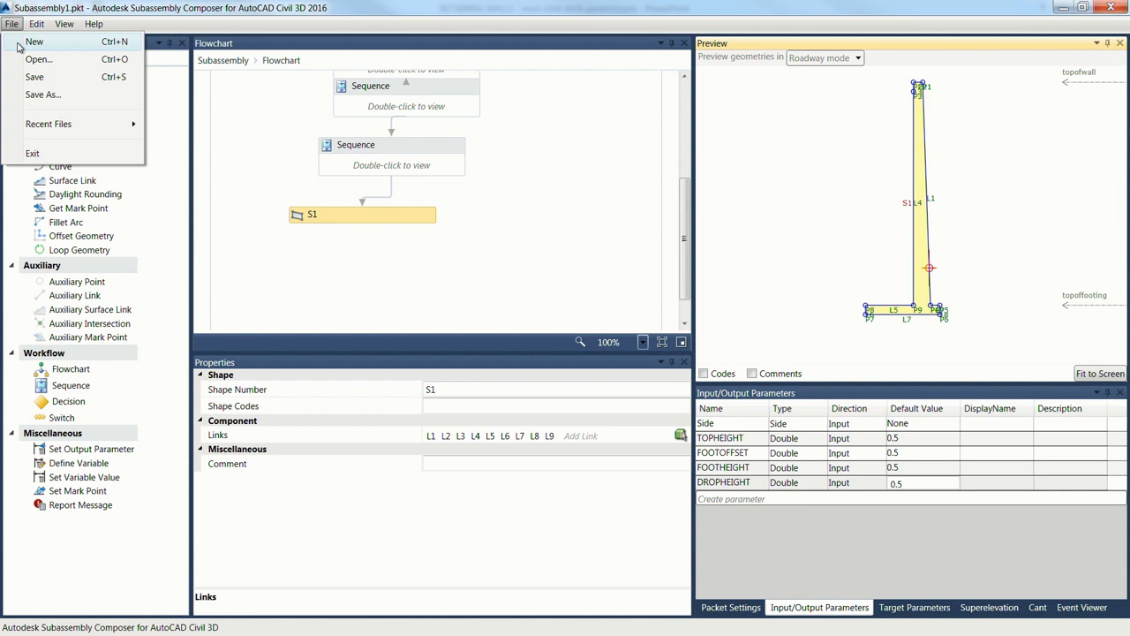
pyautogui.click(44, 95)
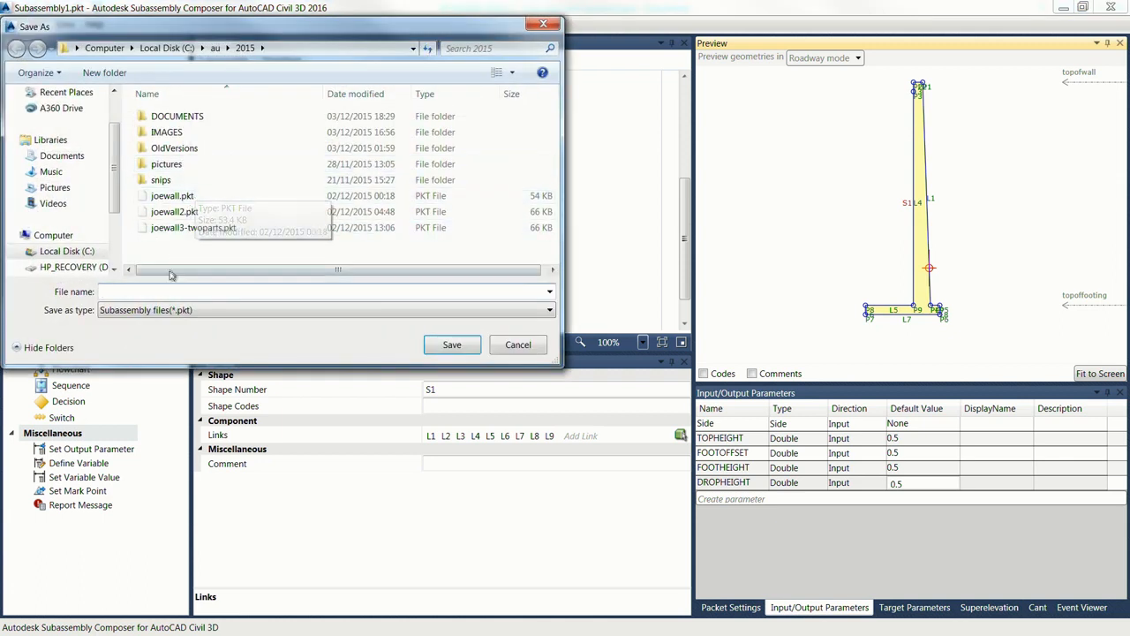
pyautogui.write('au2015')
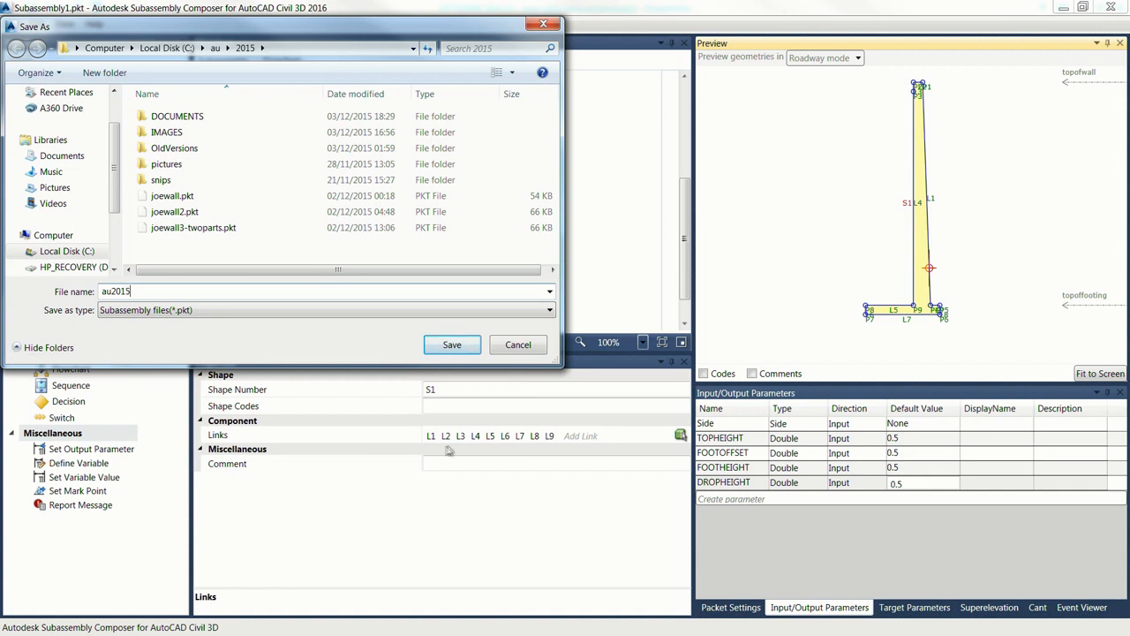
pyautogui.click(450, 345)
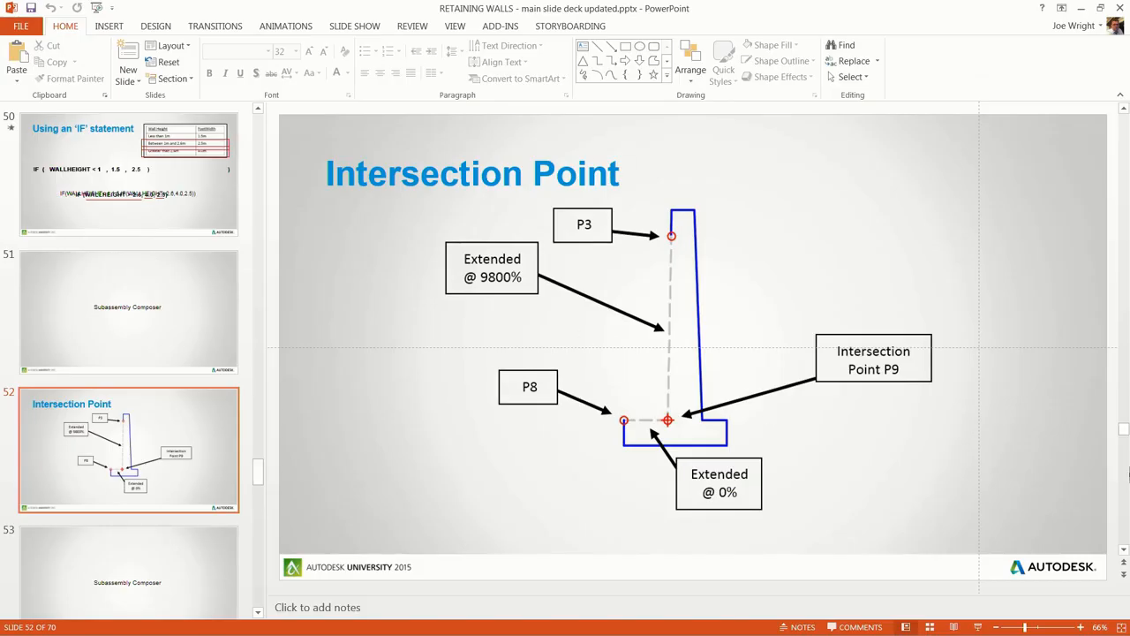
# Switch to PowerPoint, present from the Intersection Point slide through to The final solid model slide, and end the slide show.
pyautogui.click(977, 627)
pyautogui.click(642, 507)
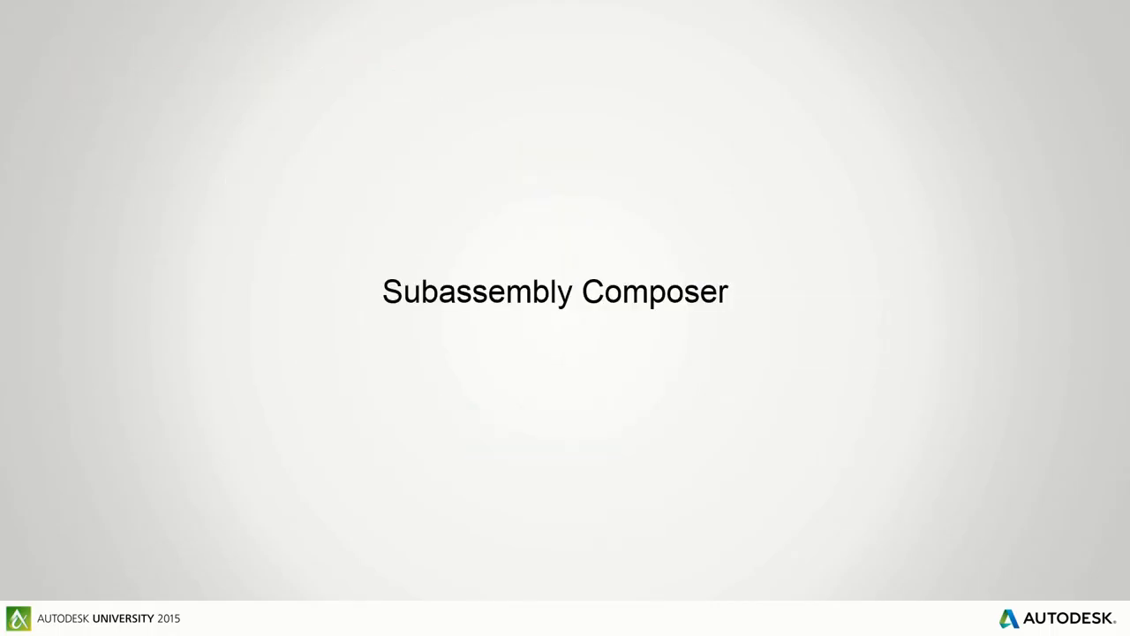
pyautogui.click(634, 506)
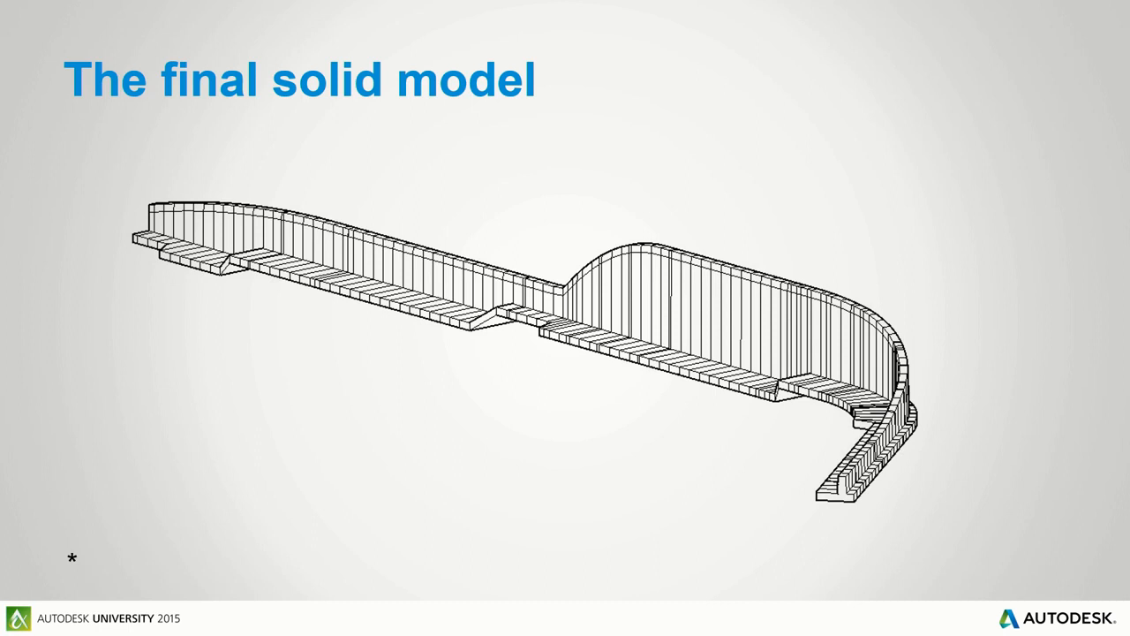
pyautogui.press('Escape')
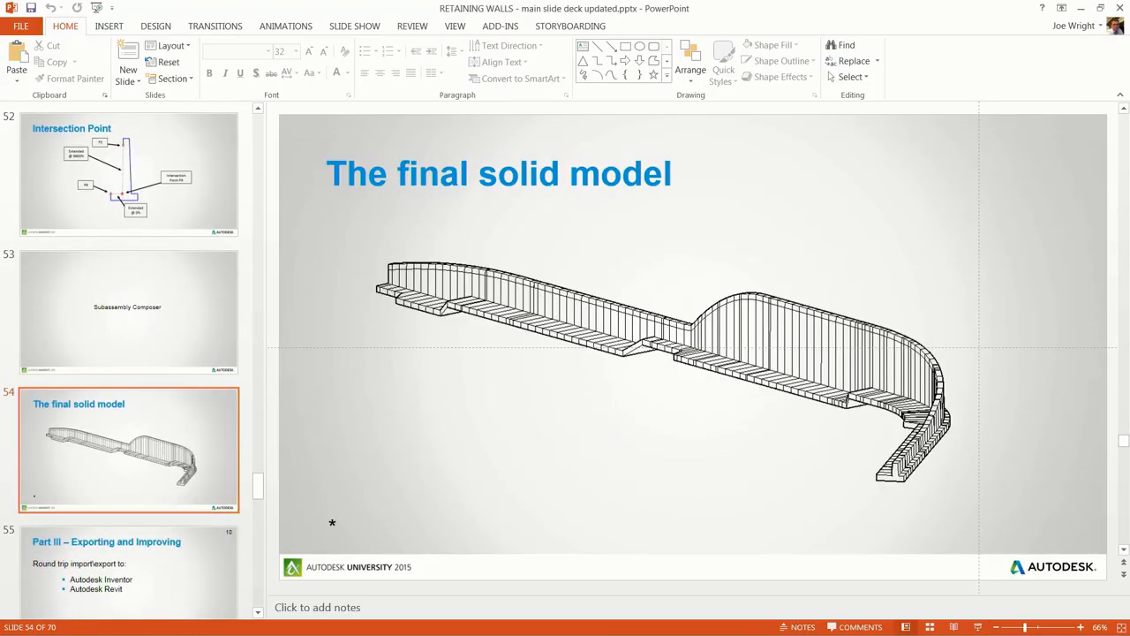
# Switch to AutoCAD Civil 3D and open the recent drawing AU-SOLIDMODEL-NCS.dwg.
pyautogui.hotkey('alt', 'Tab')
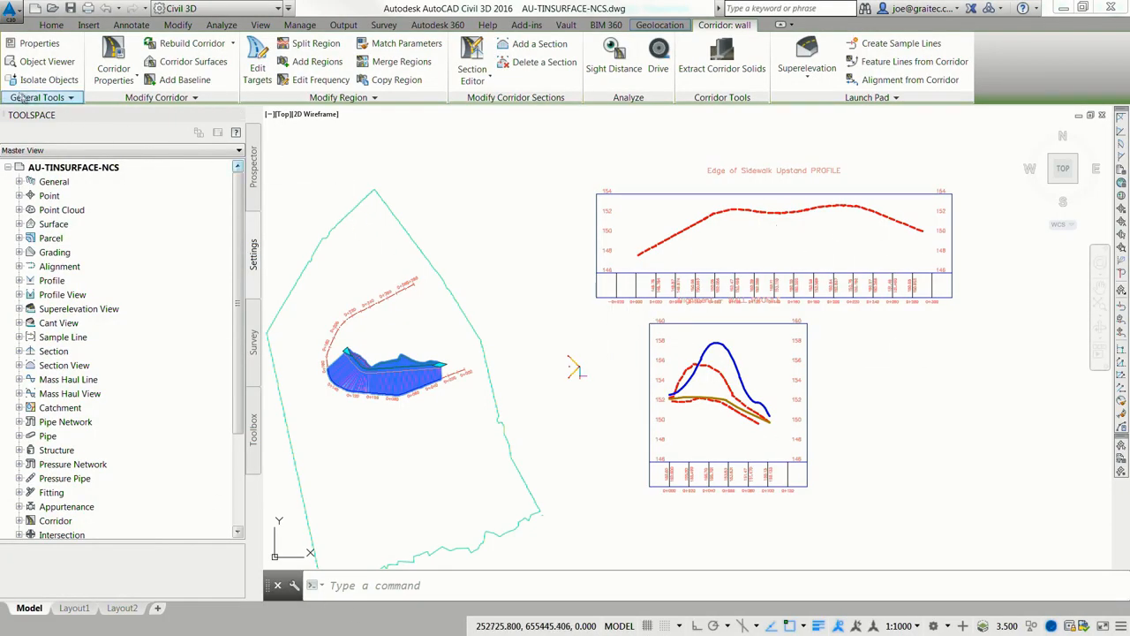
pyautogui.click(16, 13)
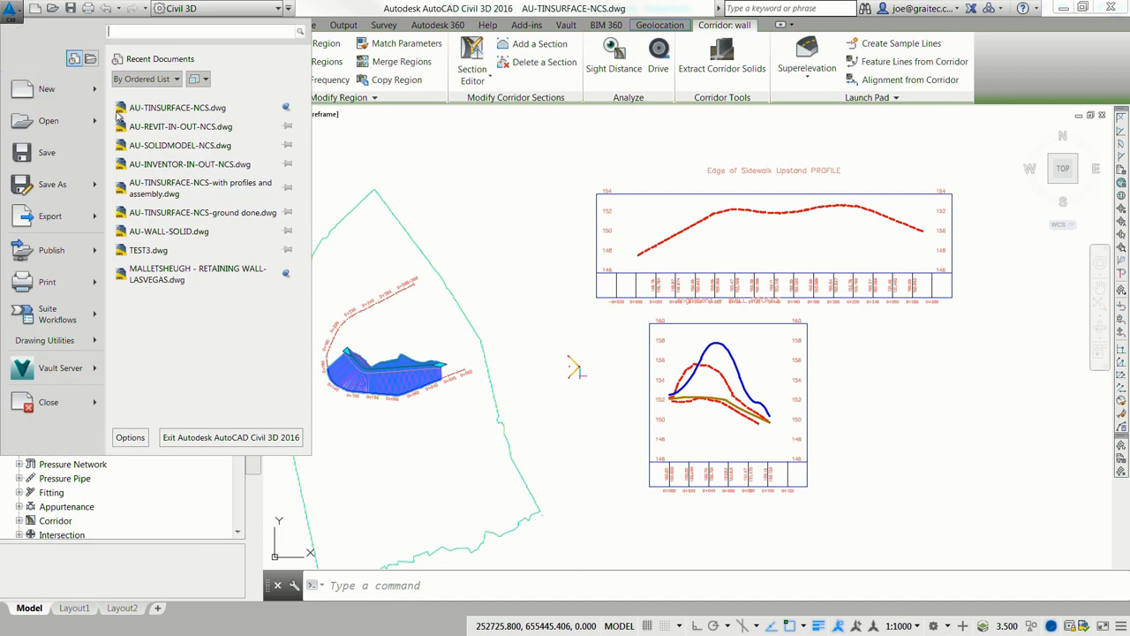
pyautogui.click(176, 146)
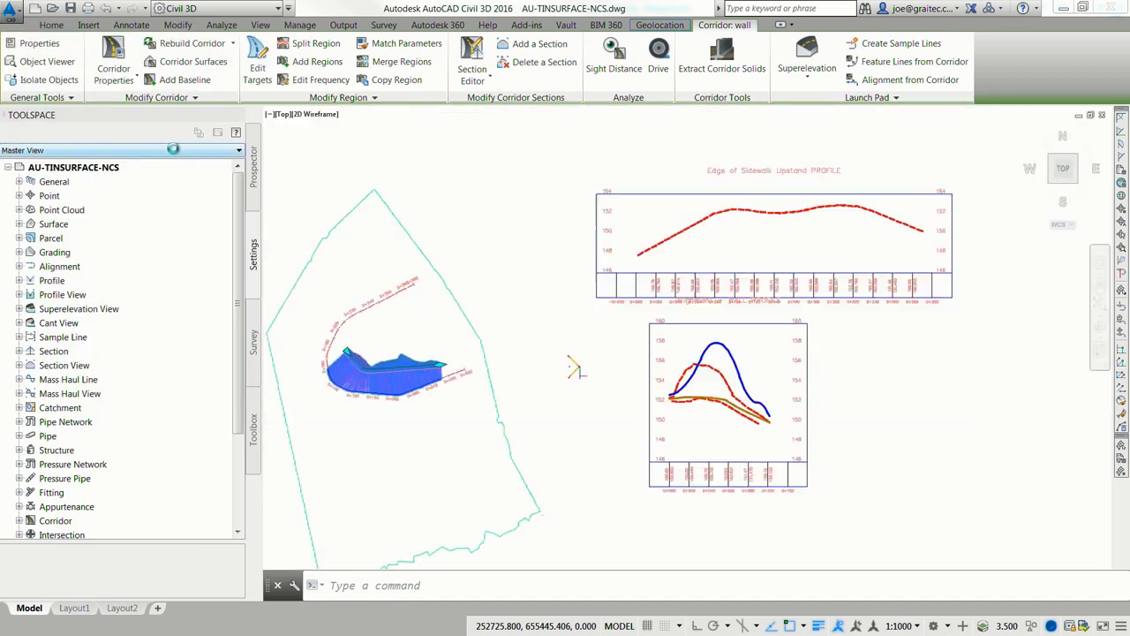
# Delete the circle drawn around the assembly beside the retaining wall profile view.
pyautogui.scroll(2, 576, 380)
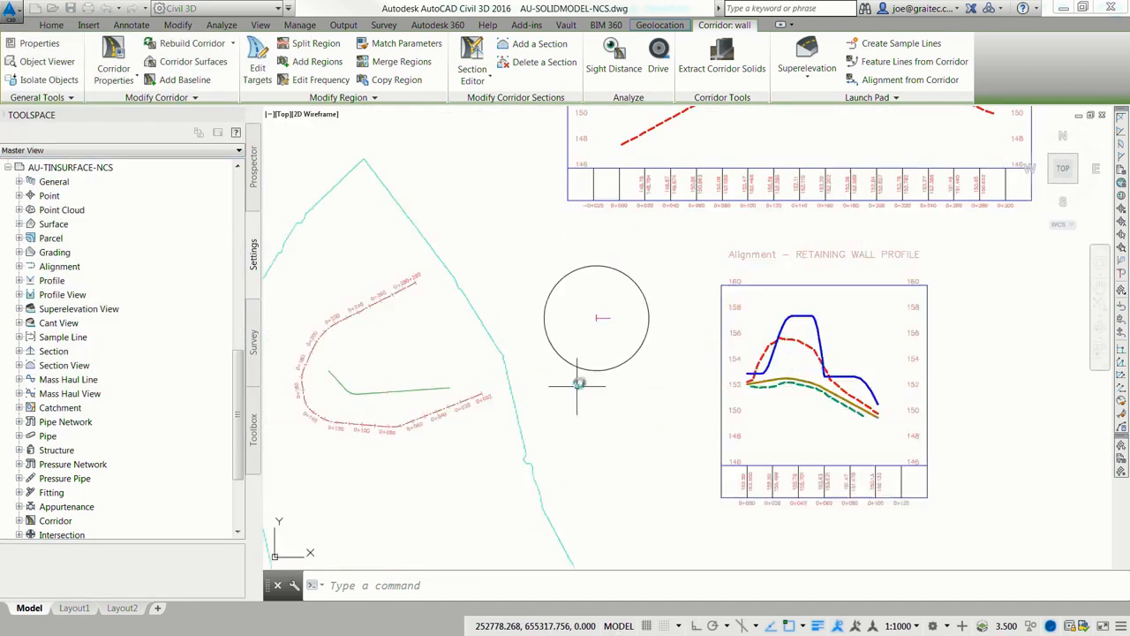
pyautogui.click(570, 368)
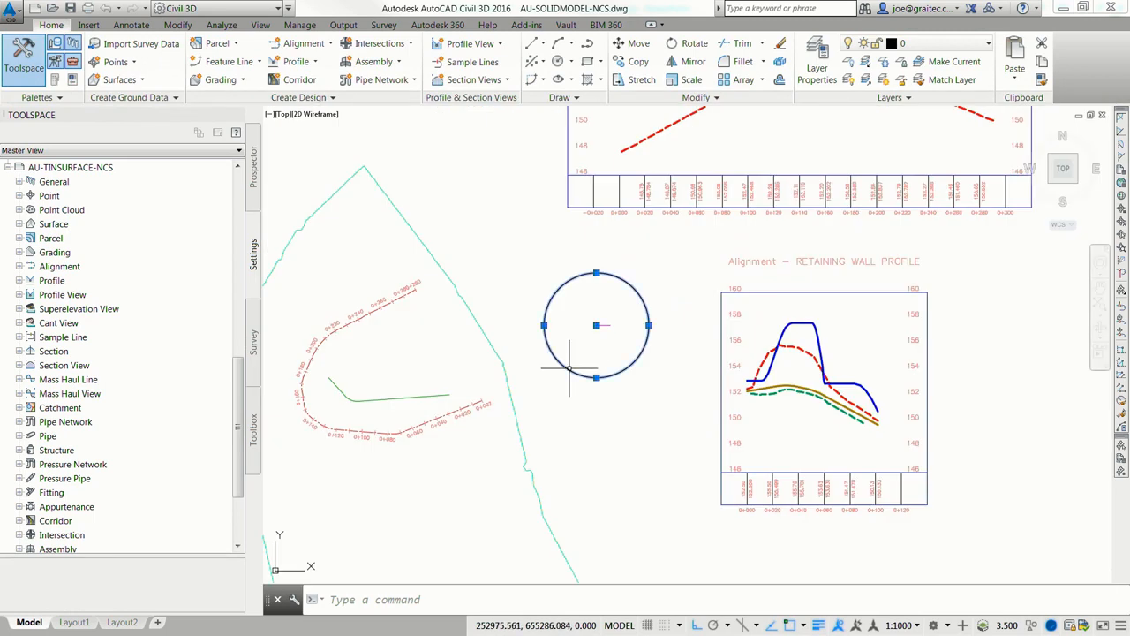
pyautogui.press('Delete')
# Display the subassembly tool palettes and add a new palette named au2015.
pyautogui.scroll(3, 650, 326)
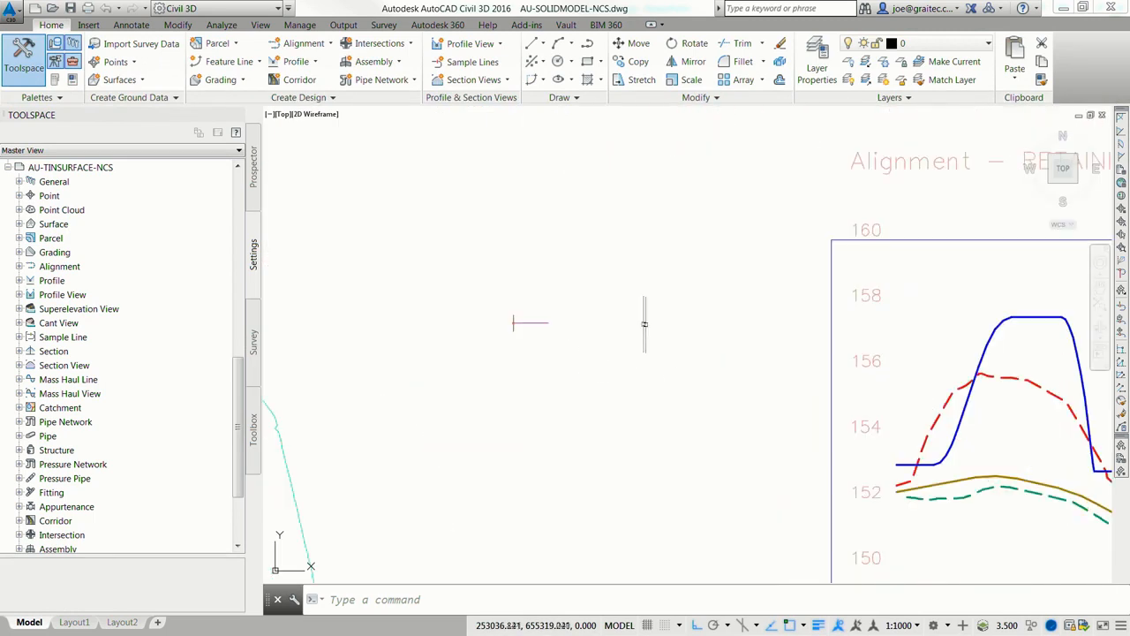
pyautogui.scroll(4, 524, 283)
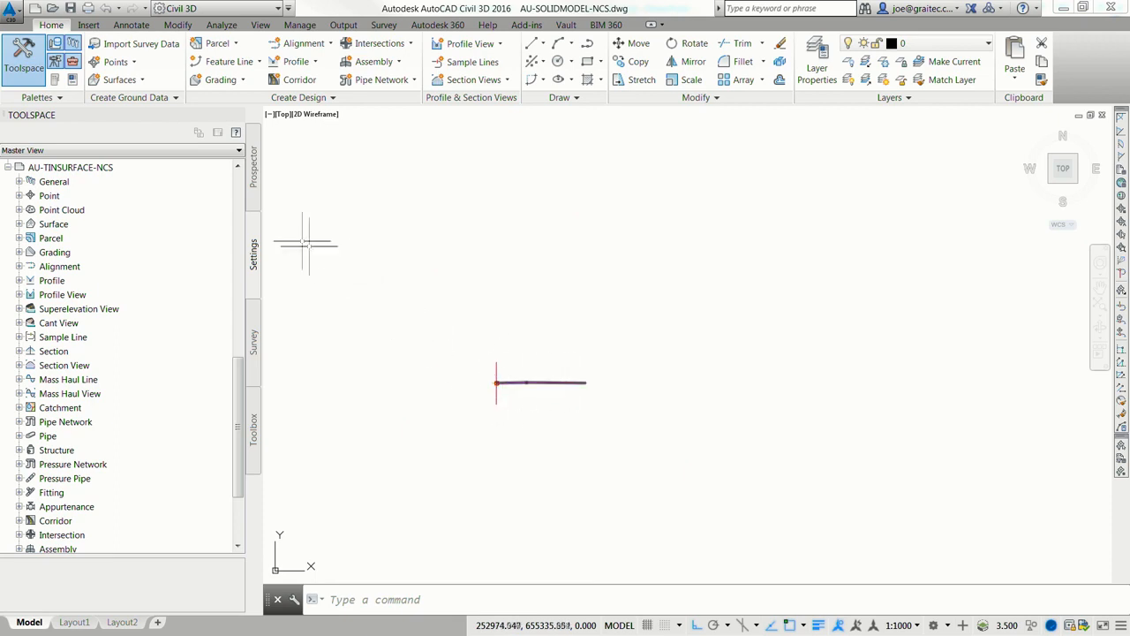
pyautogui.click(55, 80)
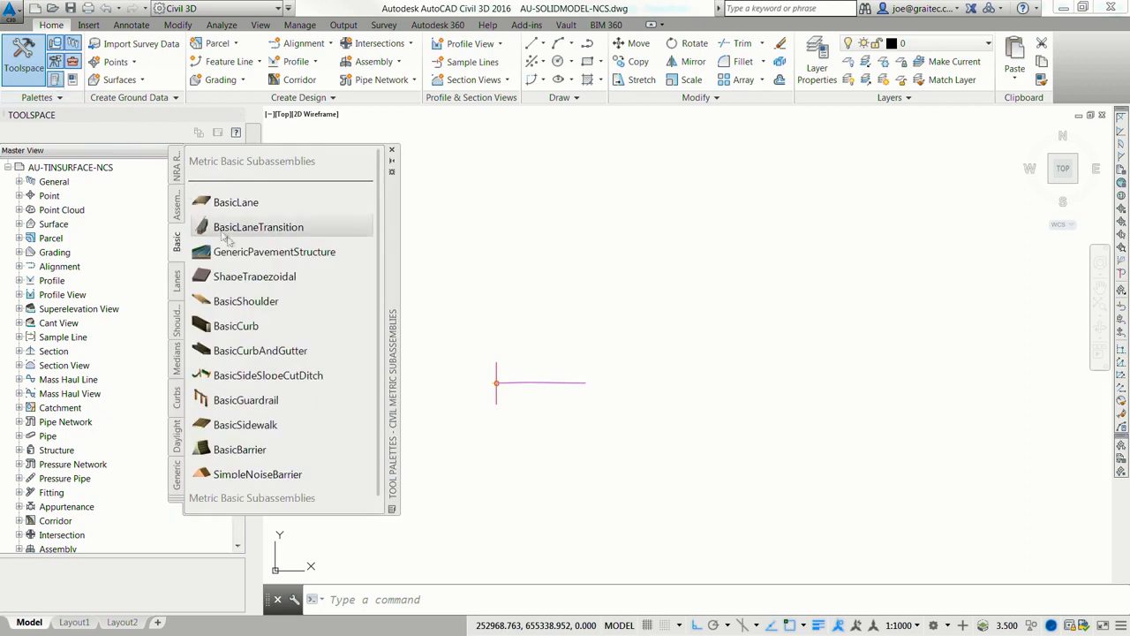
pyautogui.click(178, 504)
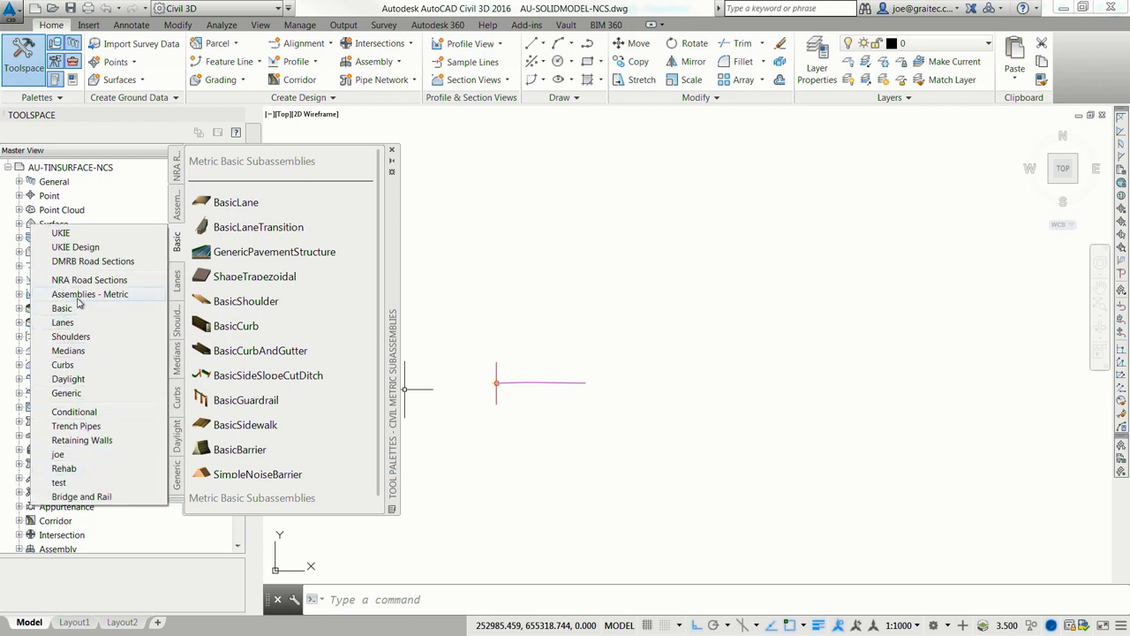
pyautogui.rightClick(391, 324)
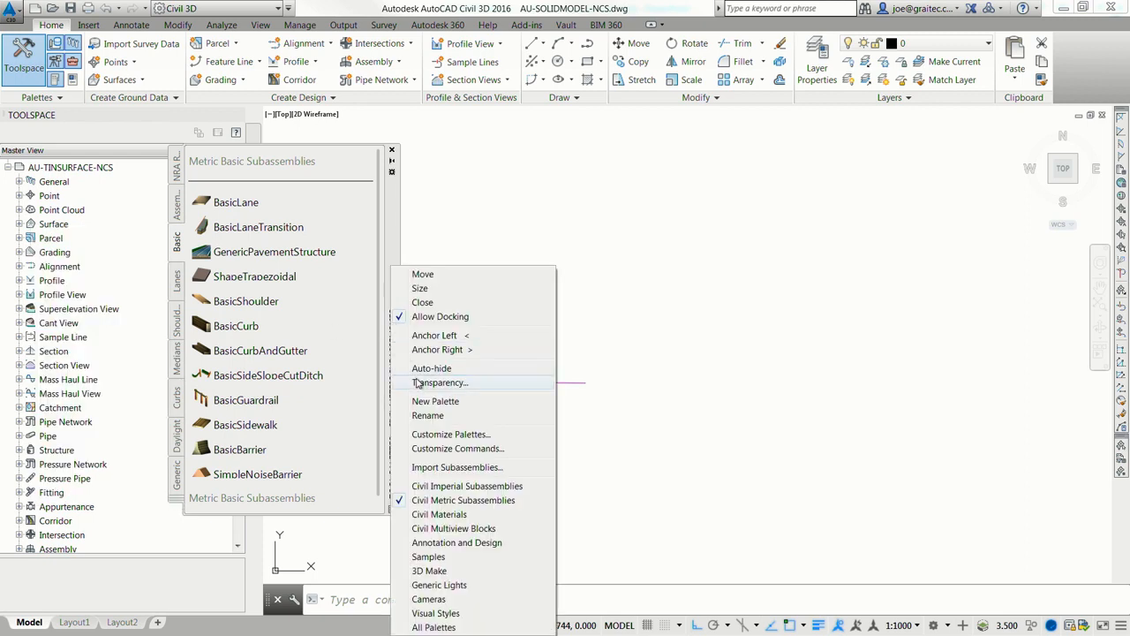
pyautogui.click(438, 401)
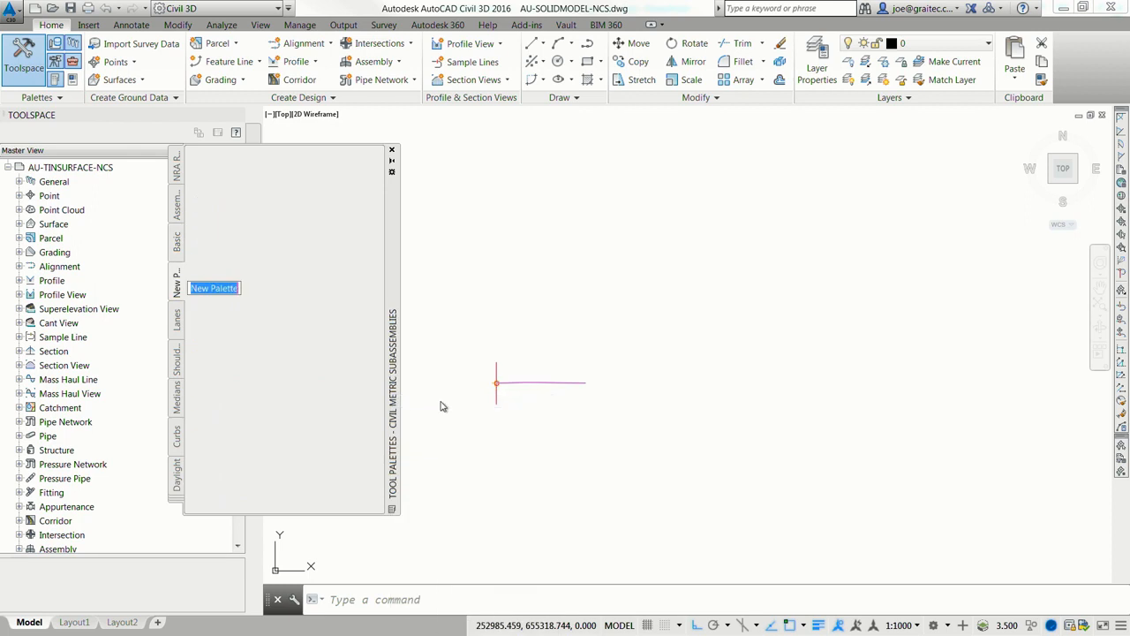
pyautogui.write('au2015')
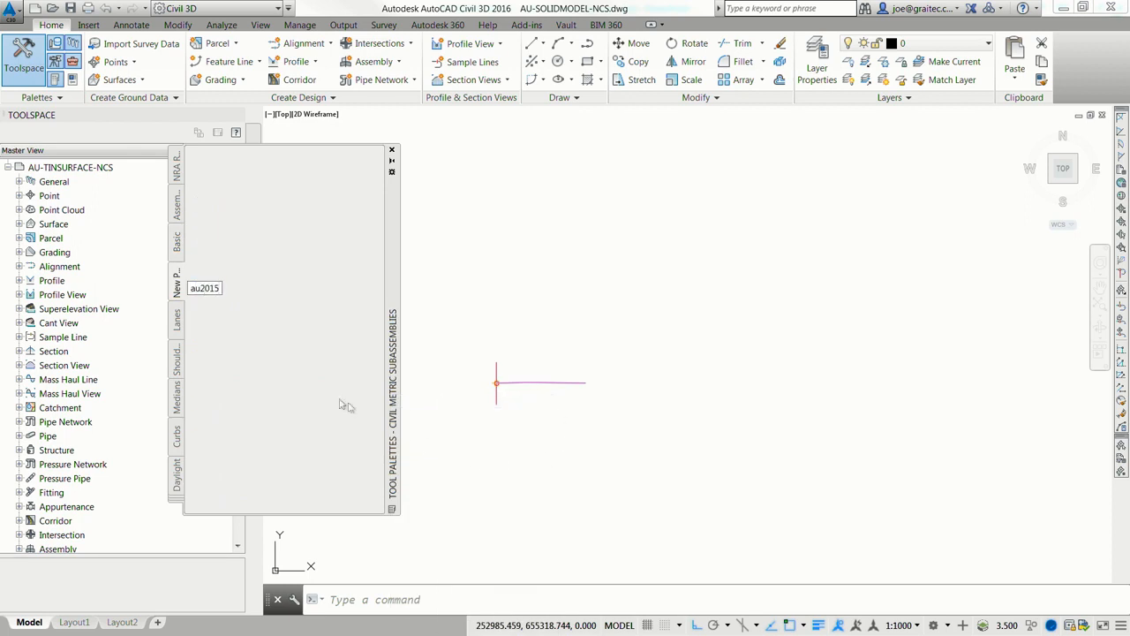
pyautogui.press('Return')
# Import the subassembly file au2015.pkt into the au2015 tool palette.
pyautogui.rightClick(394, 283)
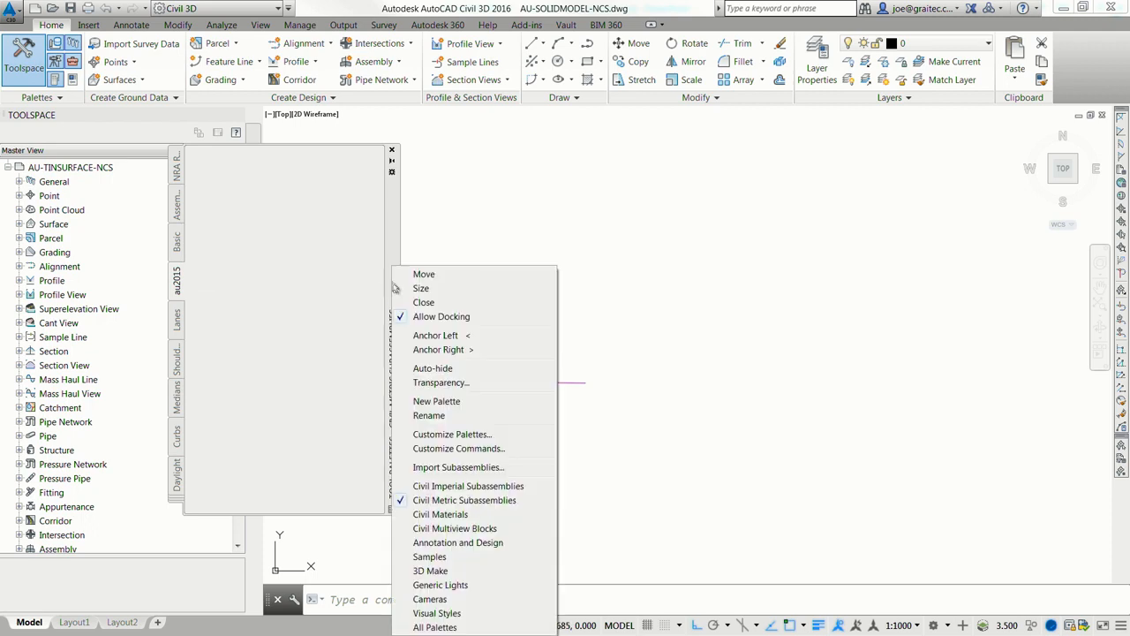
pyautogui.click(460, 470)
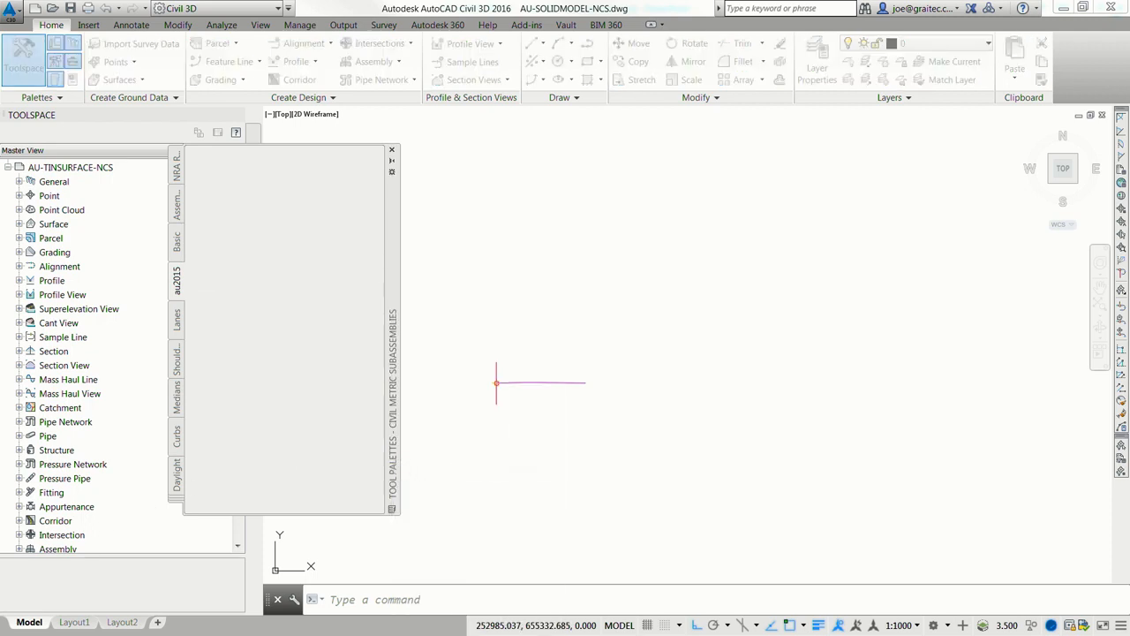
pyautogui.moveTo(248, 58); pyautogui.dragTo(406, 227)
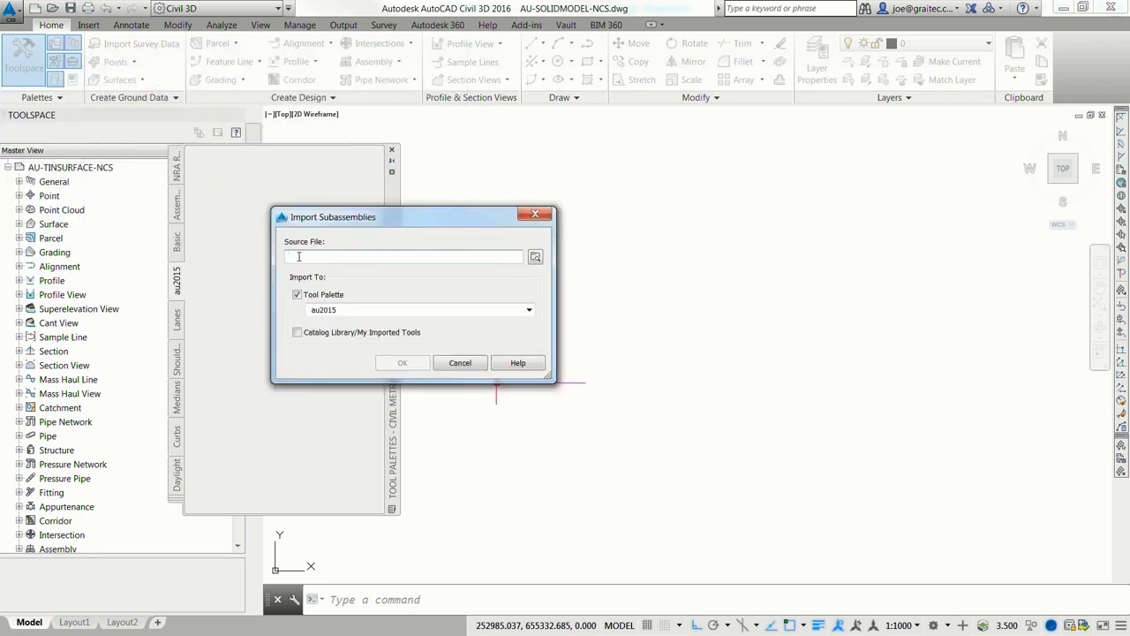
pyautogui.click(536, 257)
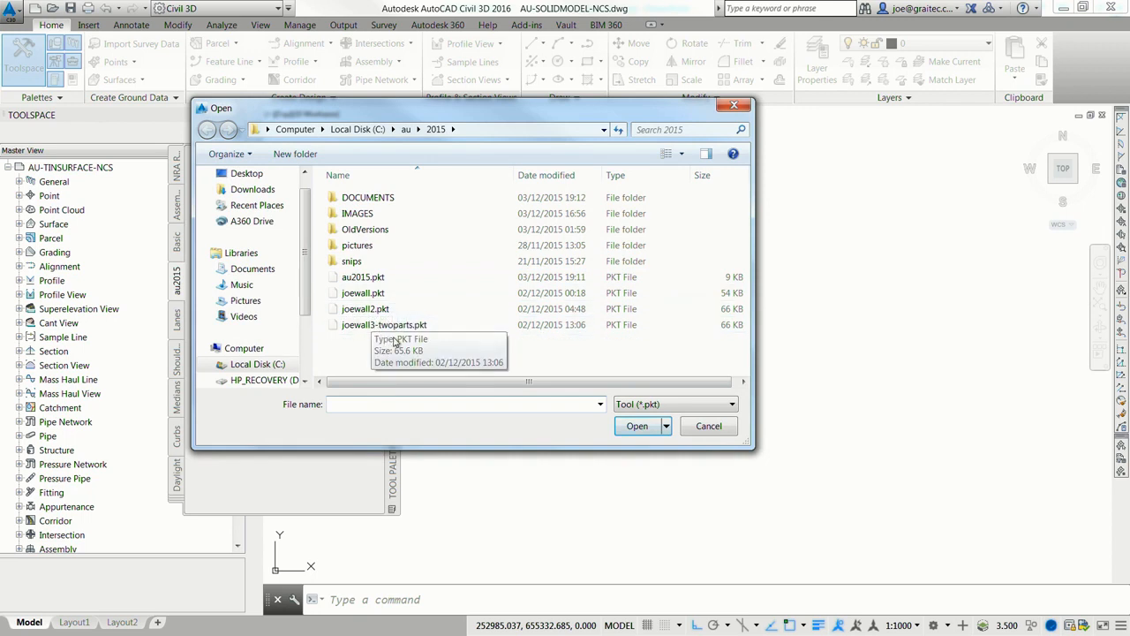
pyautogui.click(356, 279)
pyautogui.click(628, 426)
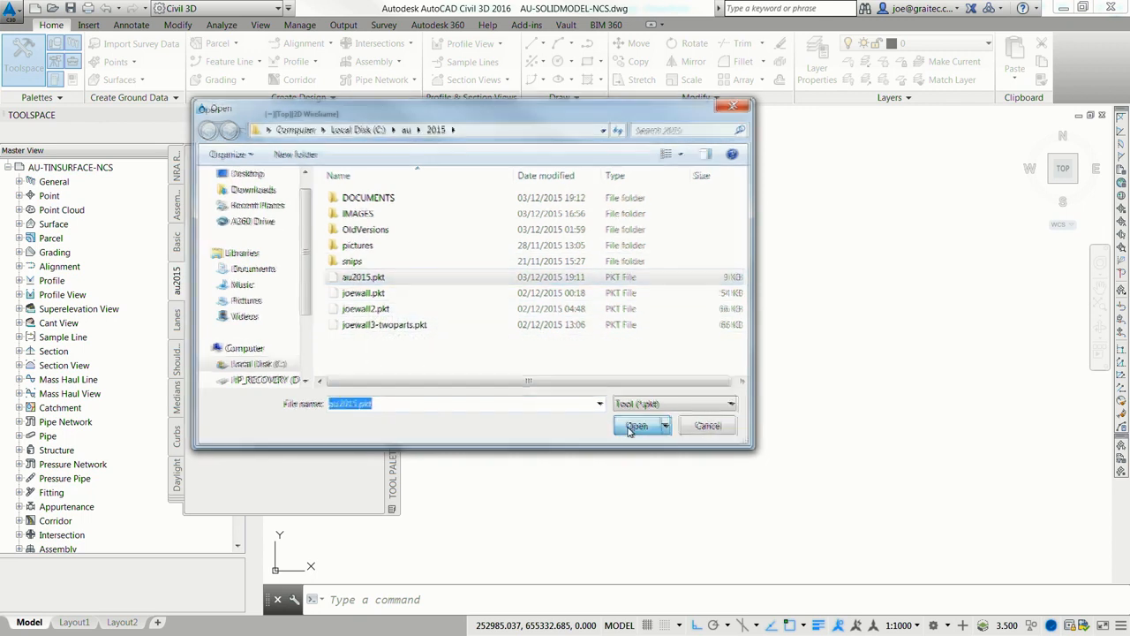
pyautogui.click(402, 363)
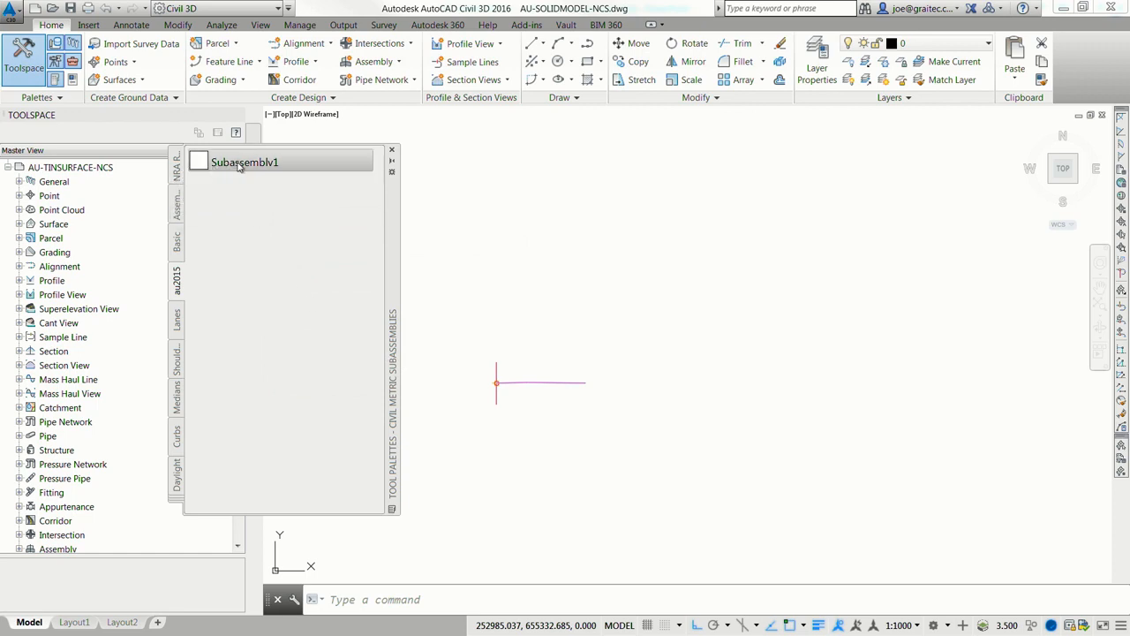
# Start inserting Subassembly1 from the au2015 palette and set its FOOTOFFSET parameter to 0.7 m.
pyautogui.click(314, 172)
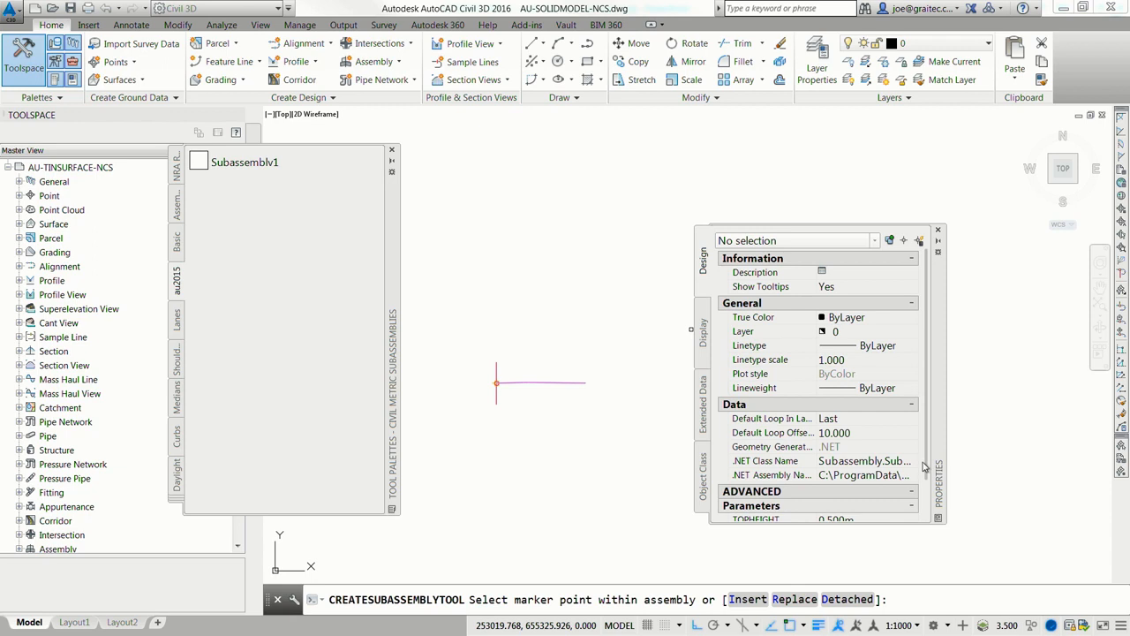
pyautogui.scroll(-1, 932, 495)
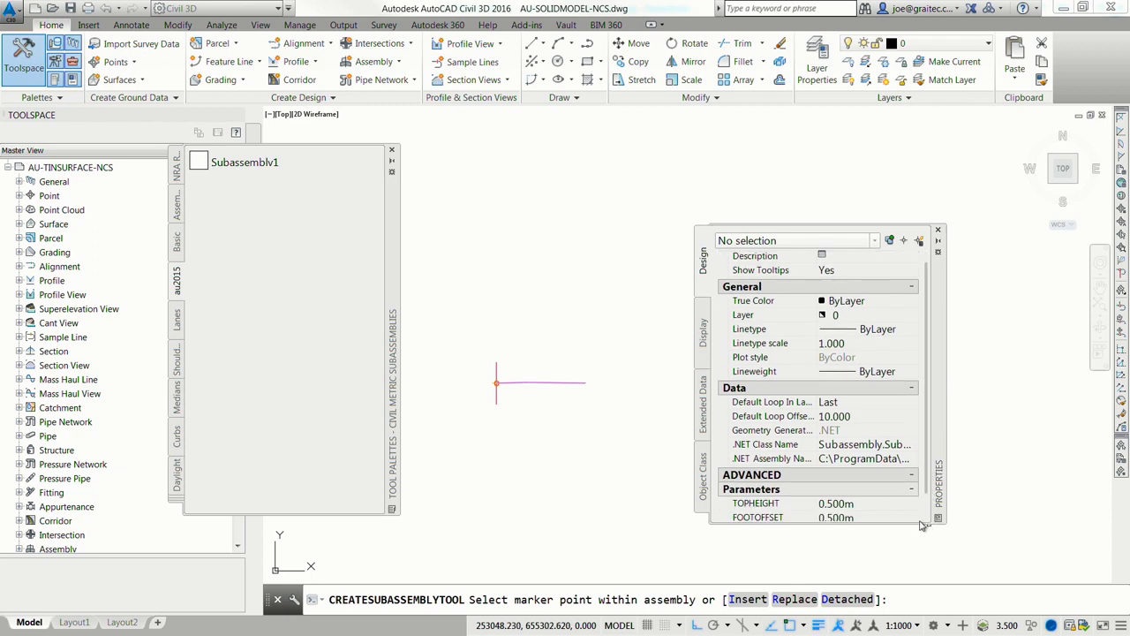
pyautogui.moveTo(916, 523); pyautogui.dragTo(922, 572)
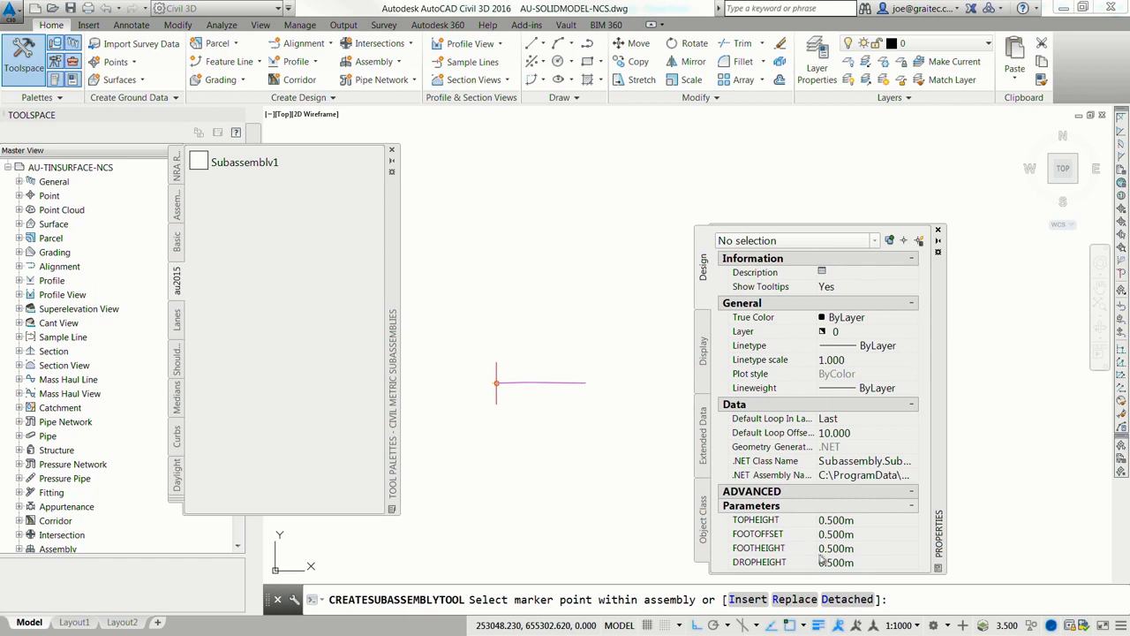
pyautogui.click(838, 534)
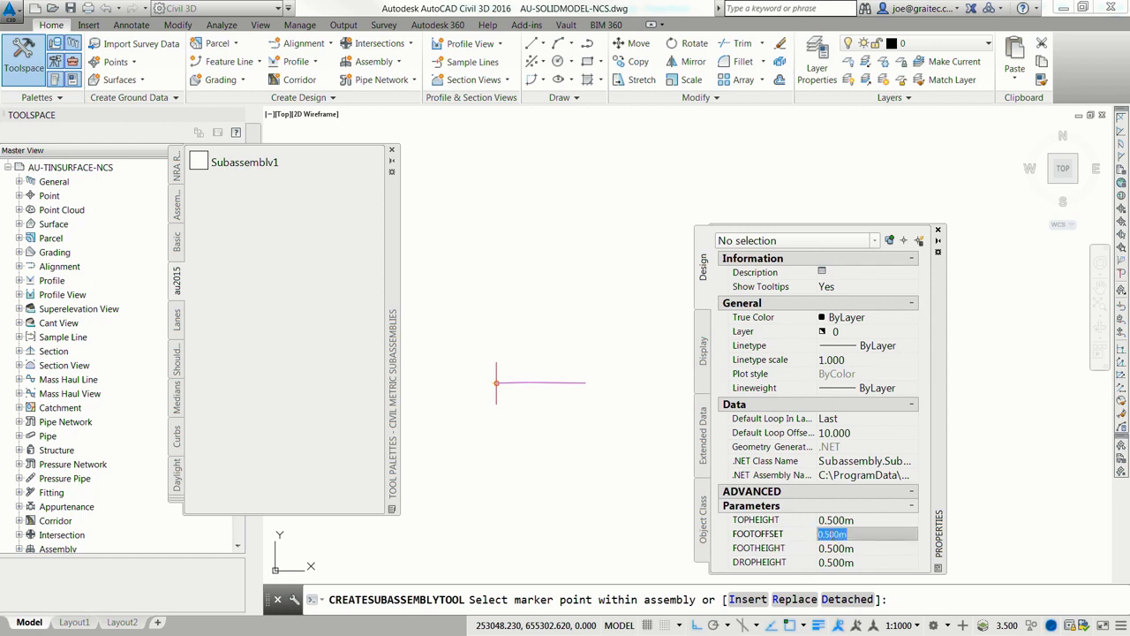
pyautogui.click(831, 535)
pyautogui.click(856, 548)
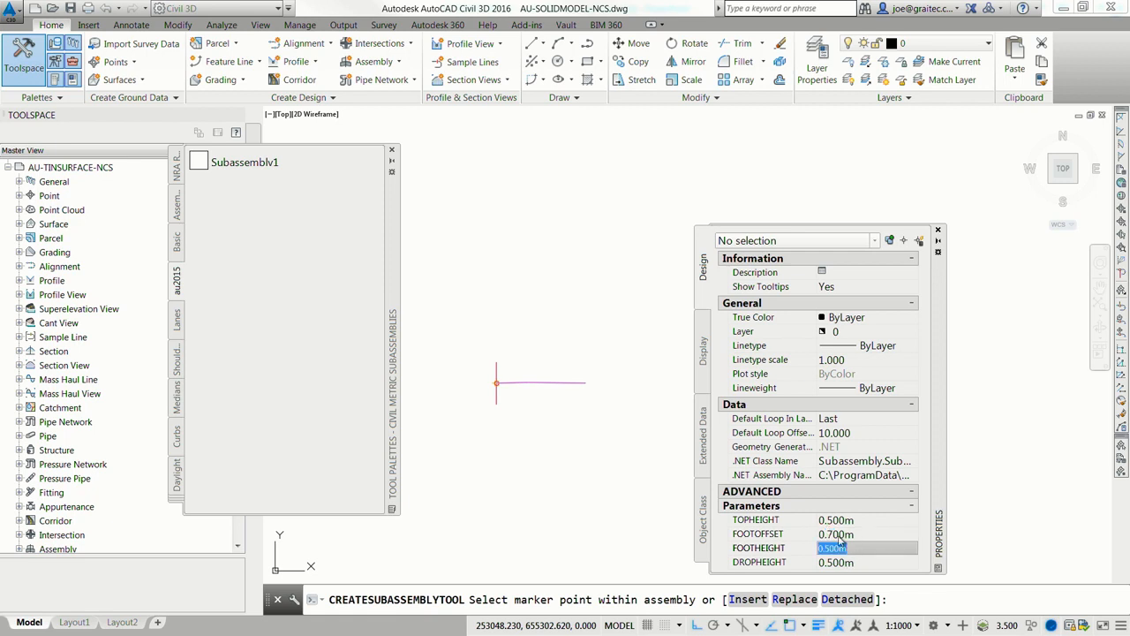
# Change the FOOTOFFSET parameter of the subassembly being inserted to 0.6 m.
pyautogui.click(833, 534)
pyautogui.click(831, 534)
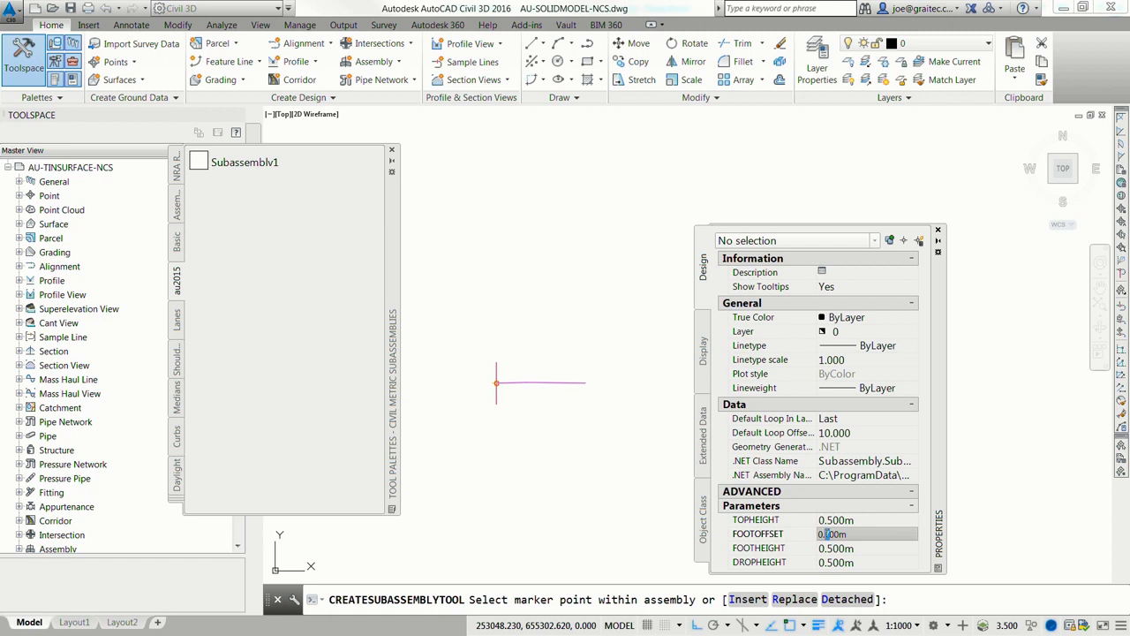
pyautogui.click(853, 547)
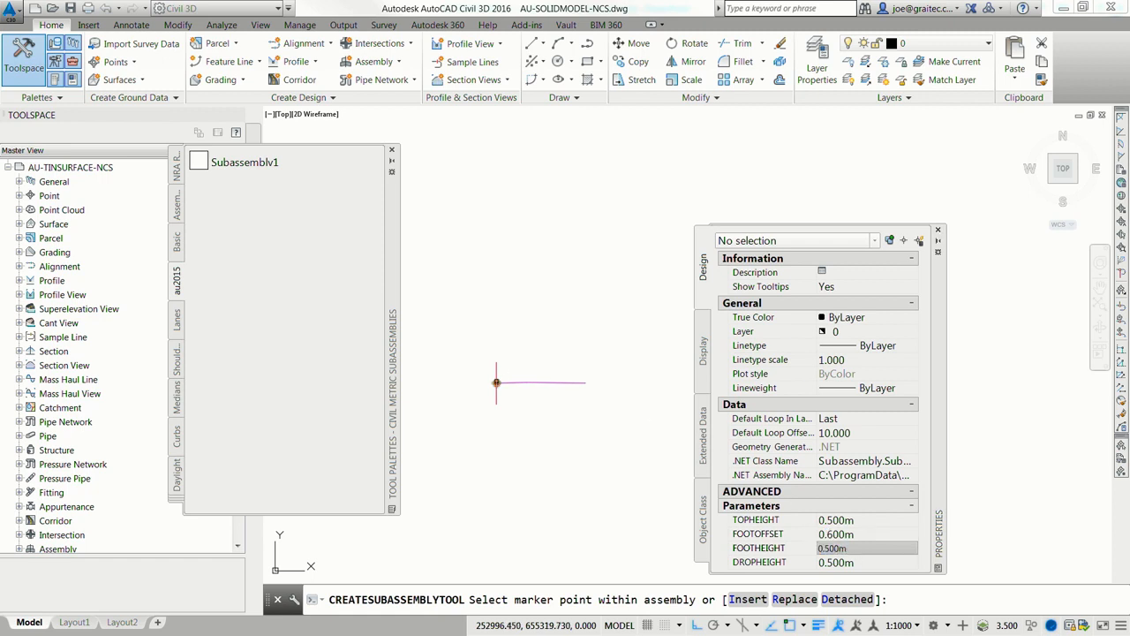
# Attach the wall subassembly to the assembly's baseline marker point and close its properties.
pyautogui.click(497, 382)
pyautogui.scroll(3, 483, 424)
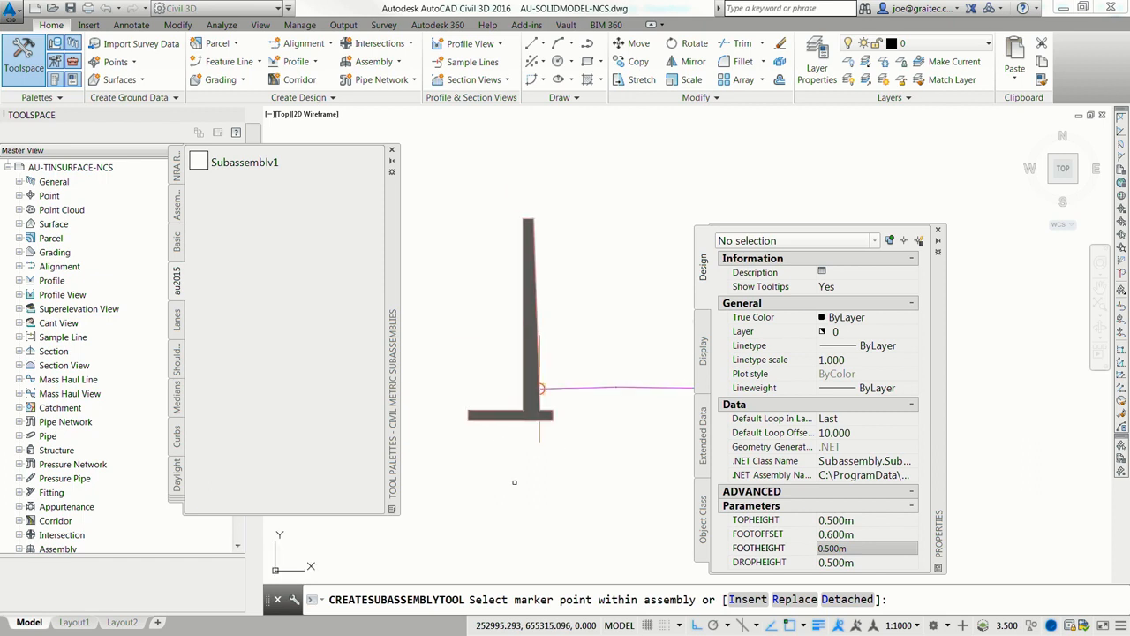
pyautogui.click(939, 232)
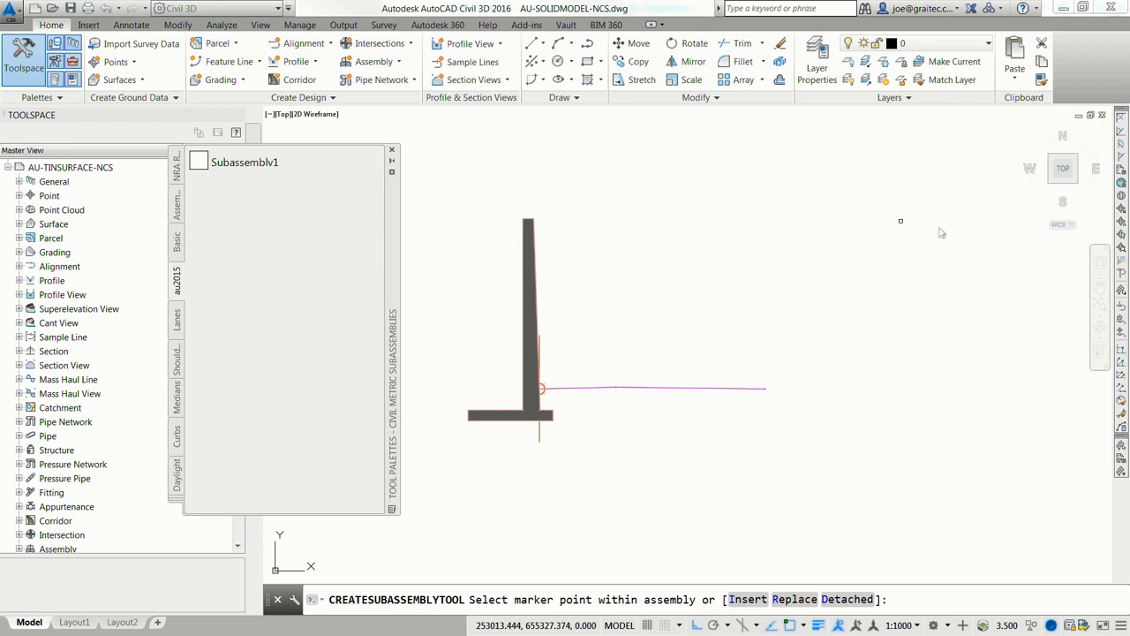
# Attach a BasicSideSlopeCutDitch subassembly from the Basic palette to the wall's top left corner, then close the tool palettes.
pyautogui.click(177, 503)
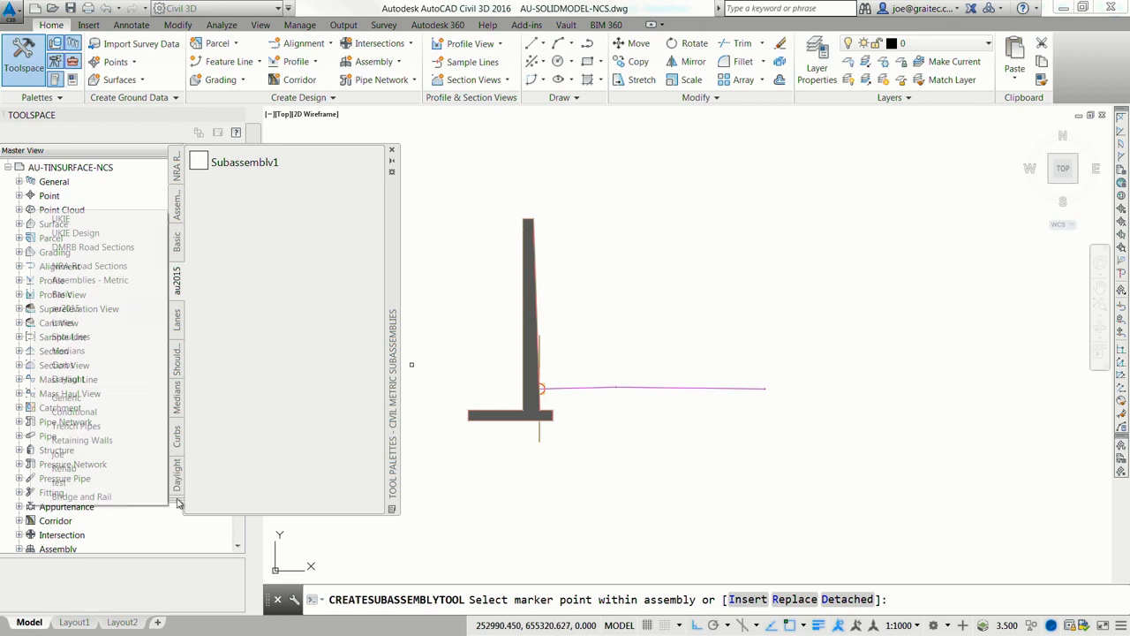
pyautogui.click(62, 294)
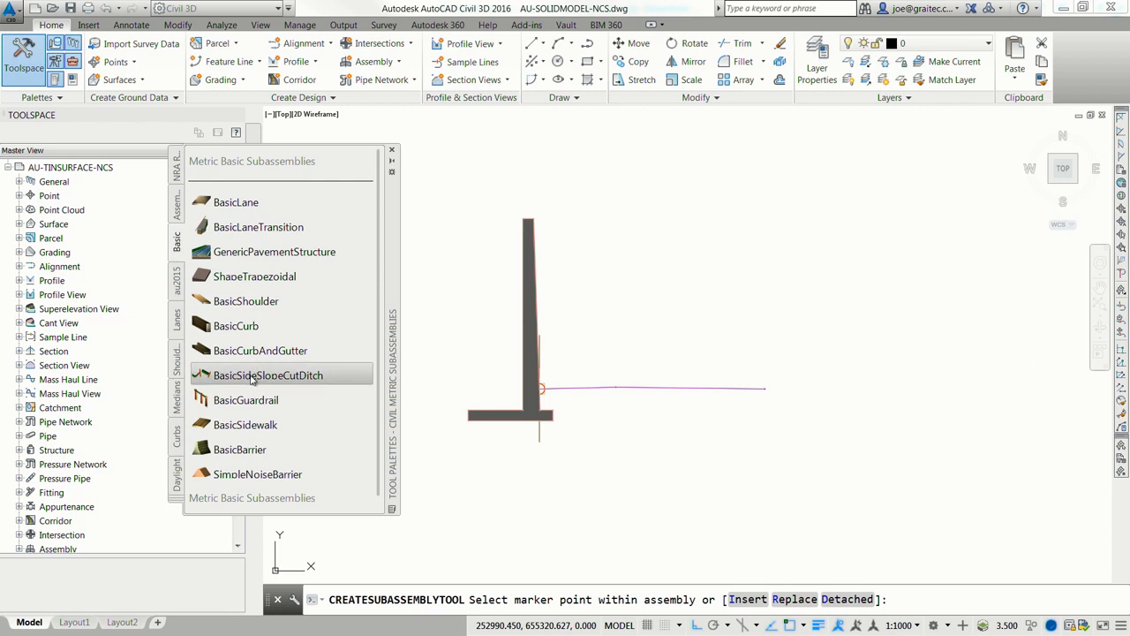
pyautogui.click(236, 326)
pyautogui.scroll(4, 506, 246)
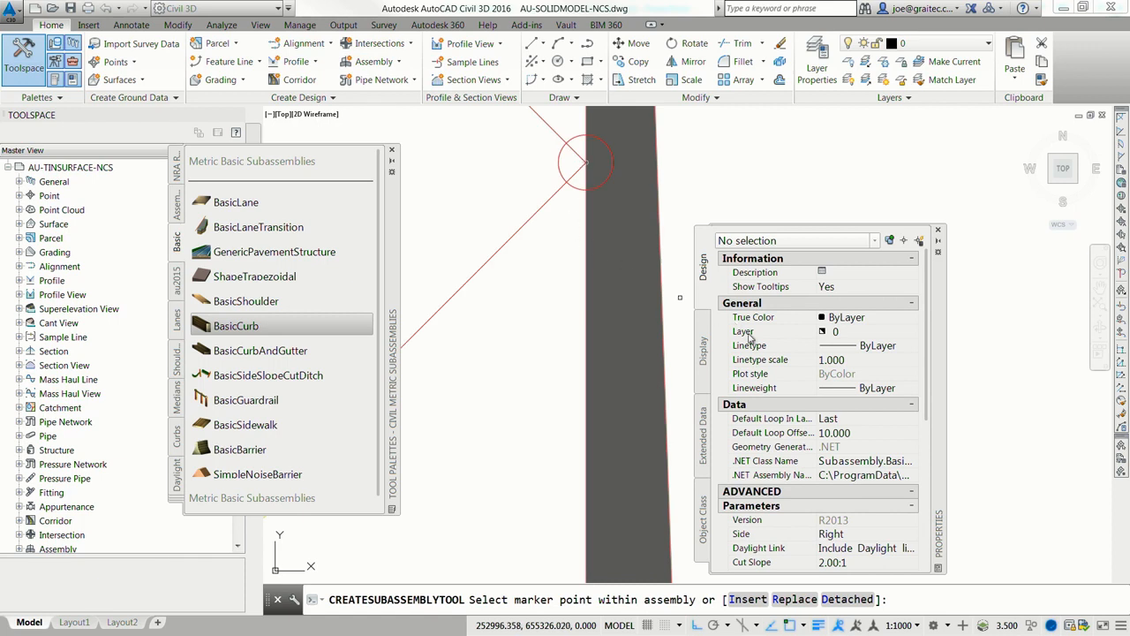
pyautogui.press('Escape')
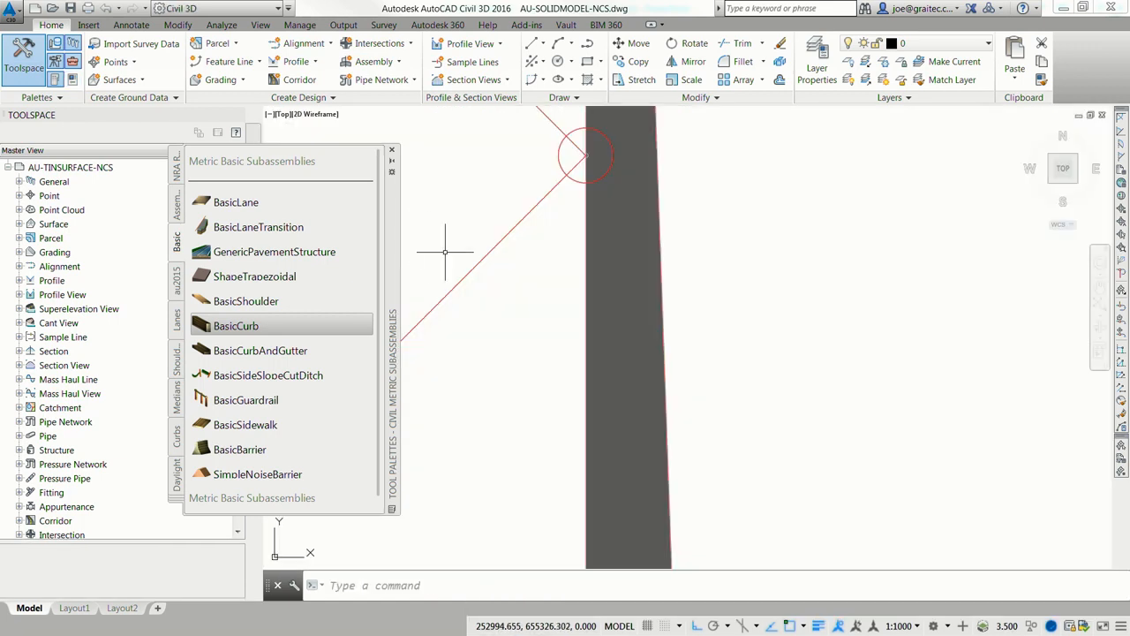
pyautogui.scroll(-6, 572, 269)
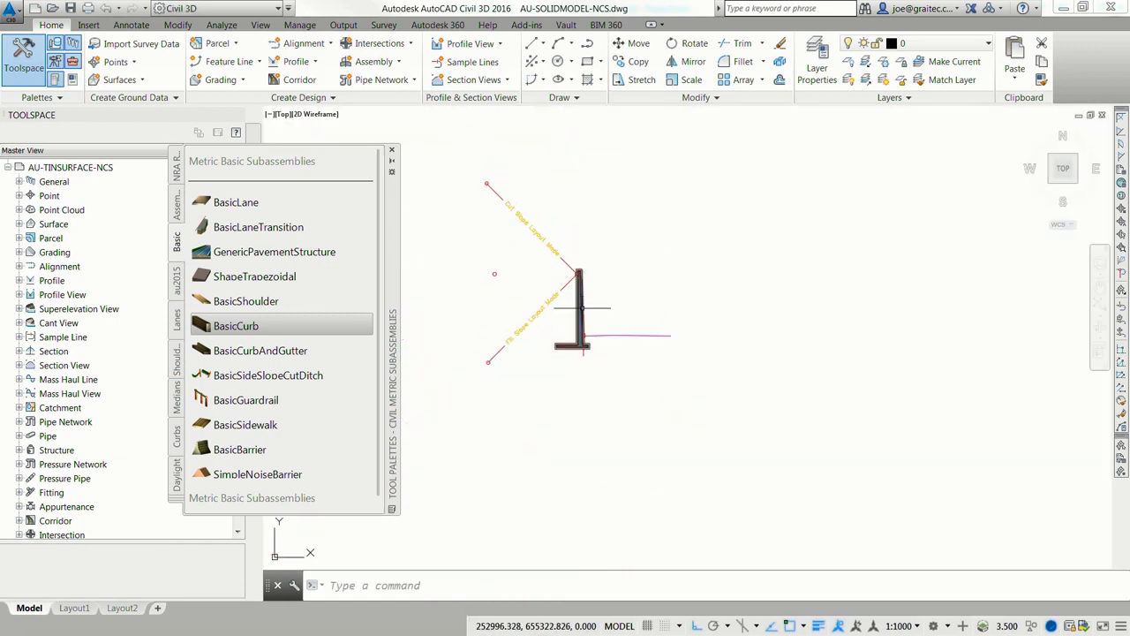
pyautogui.scroll(-4, 600, 355)
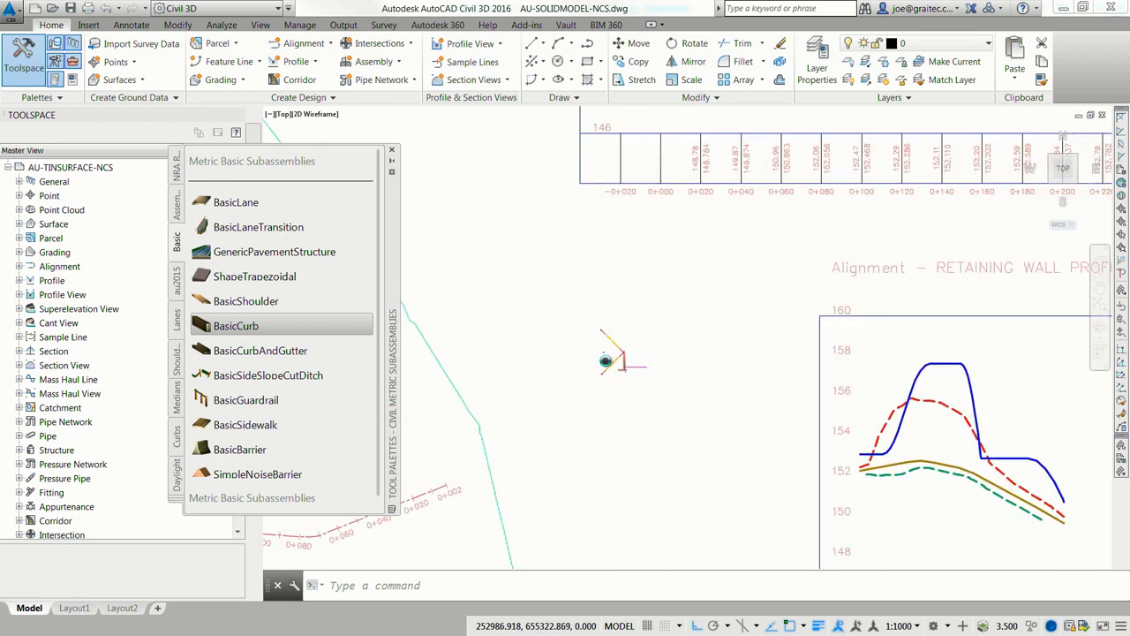
pyautogui.click(392, 149)
# Start creating a corridor along Alignment - RETAINING WALL with the BOTTOM OF WALL profile.
pyautogui.click(300, 80)
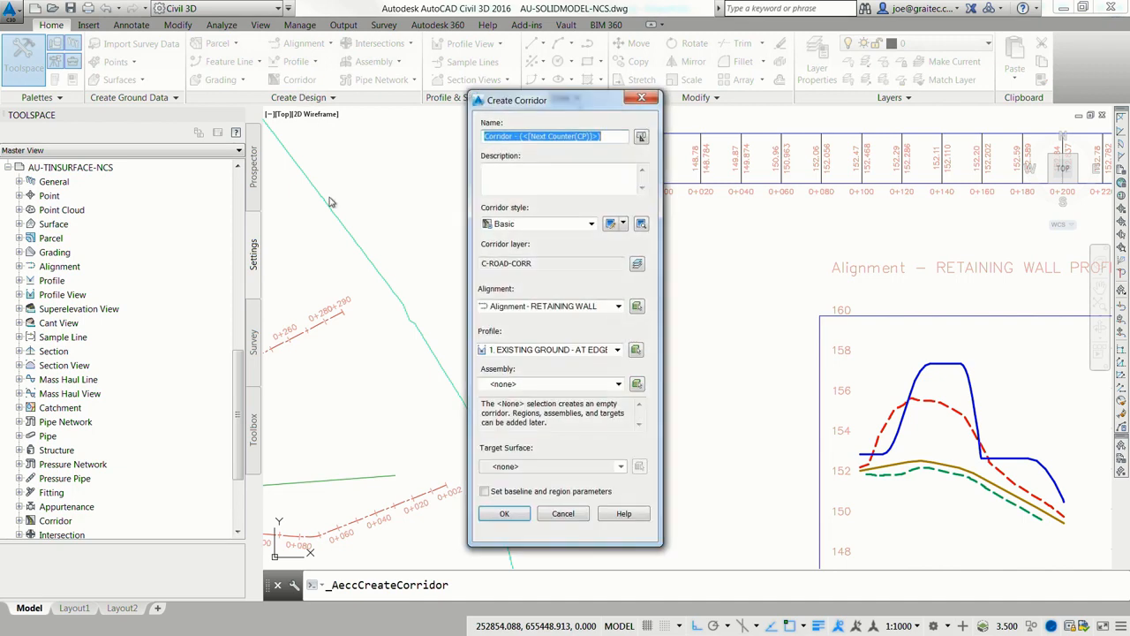
pyautogui.click(618, 308)
pyautogui.click(618, 307)
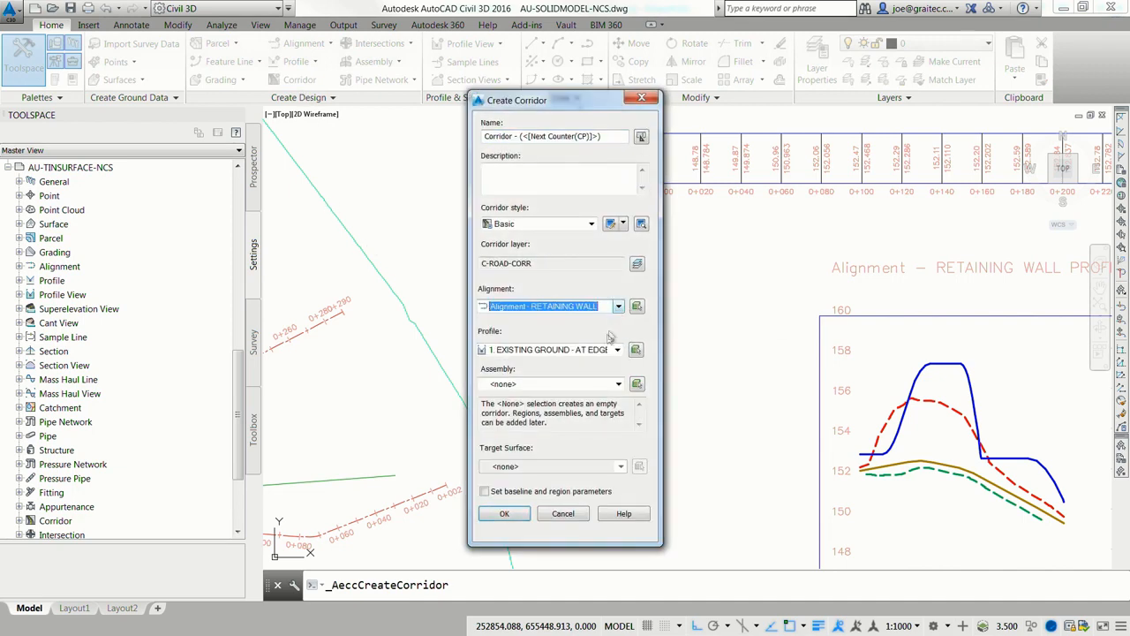
pyautogui.click(618, 350)
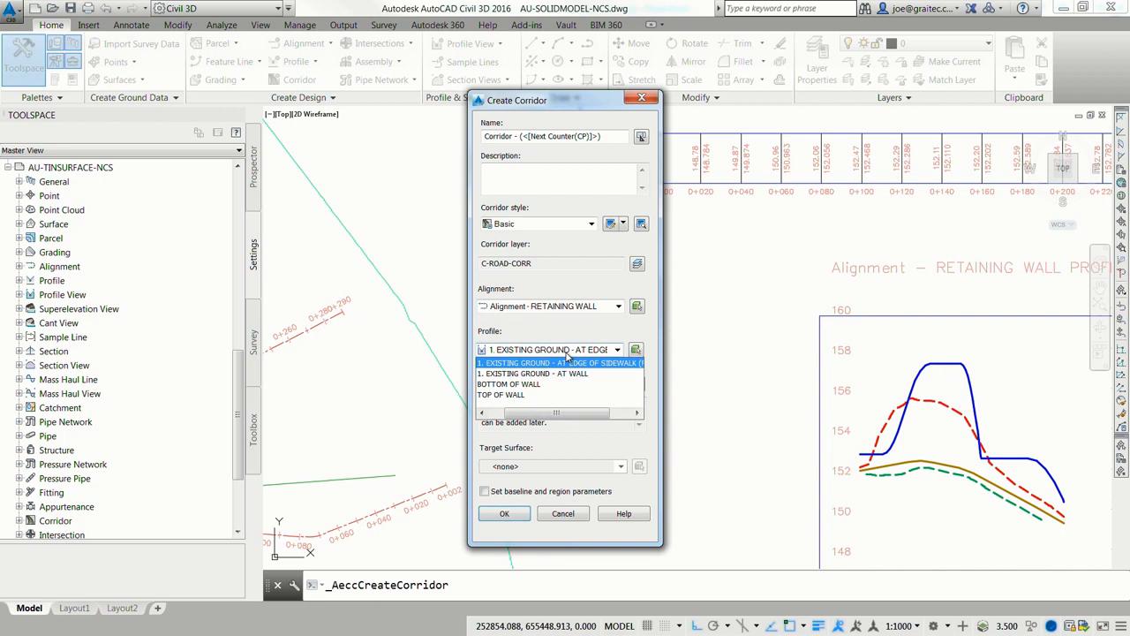
pyautogui.click(503, 384)
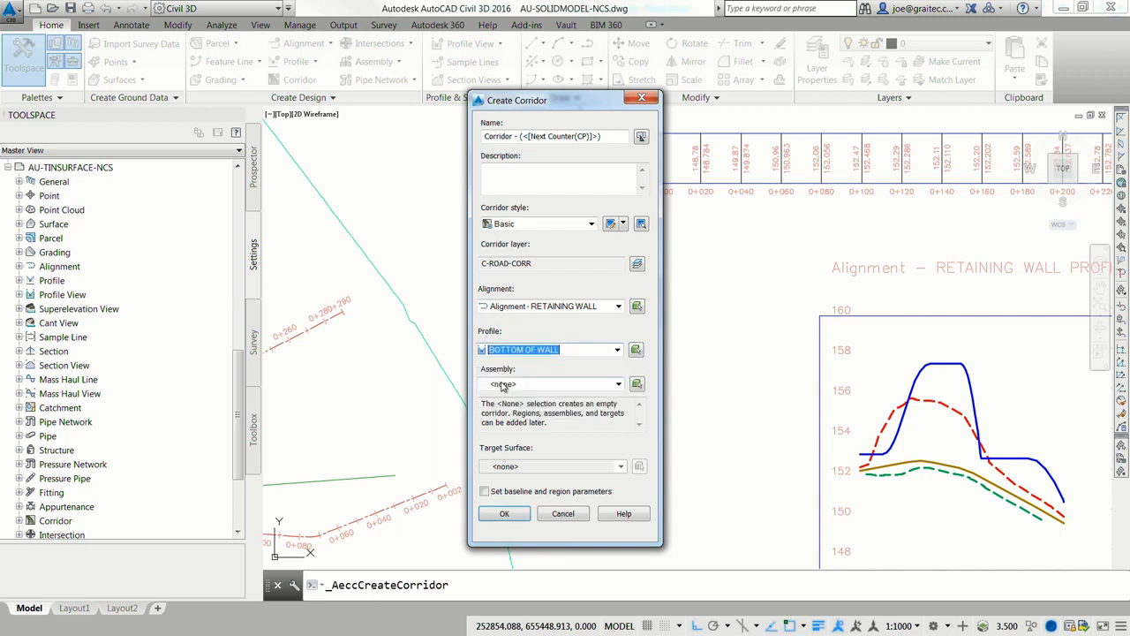
# Assign Assembly - RETAINING WALL and the target surface 1. EXISTING GROUND to the corridor and continue to its baseline and region parameters.
pyautogui.click(504, 386)
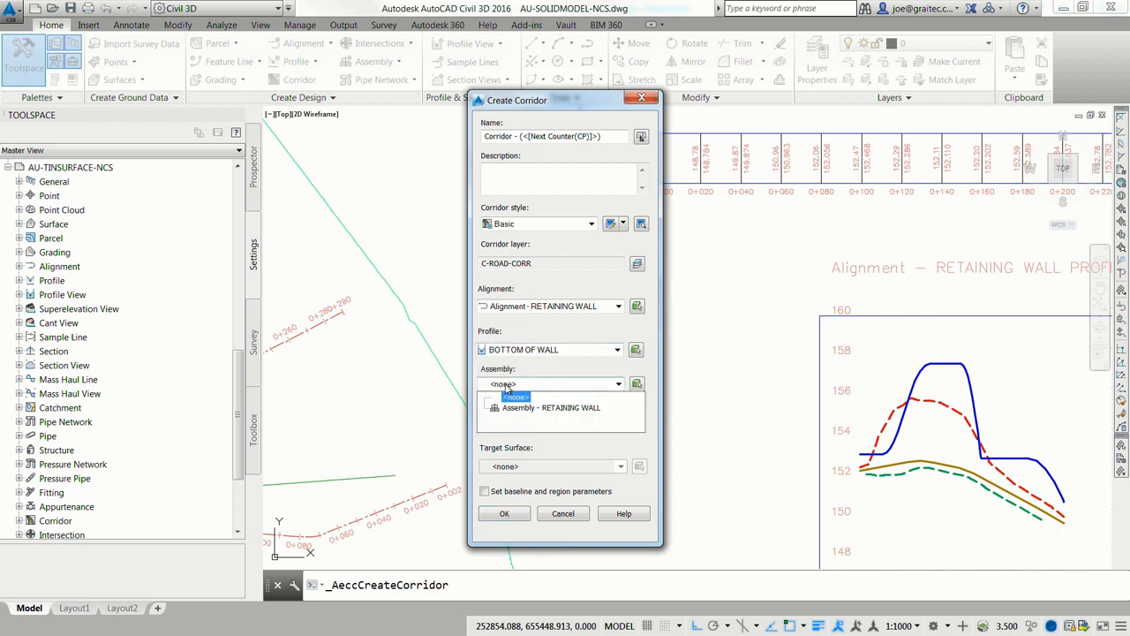
pyautogui.click(539, 407)
pyautogui.moveTo(540, 100); pyautogui.dragTo(419, 100)
pyautogui.press('Up')
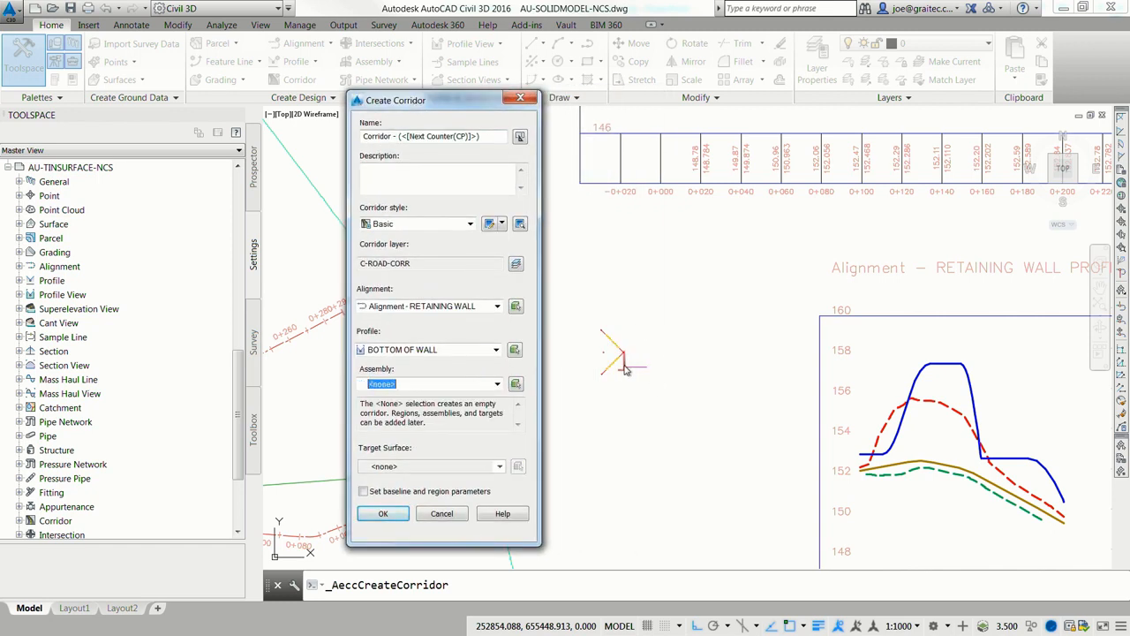
pyautogui.click(497, 383)
pyautogui.click(455, 408)
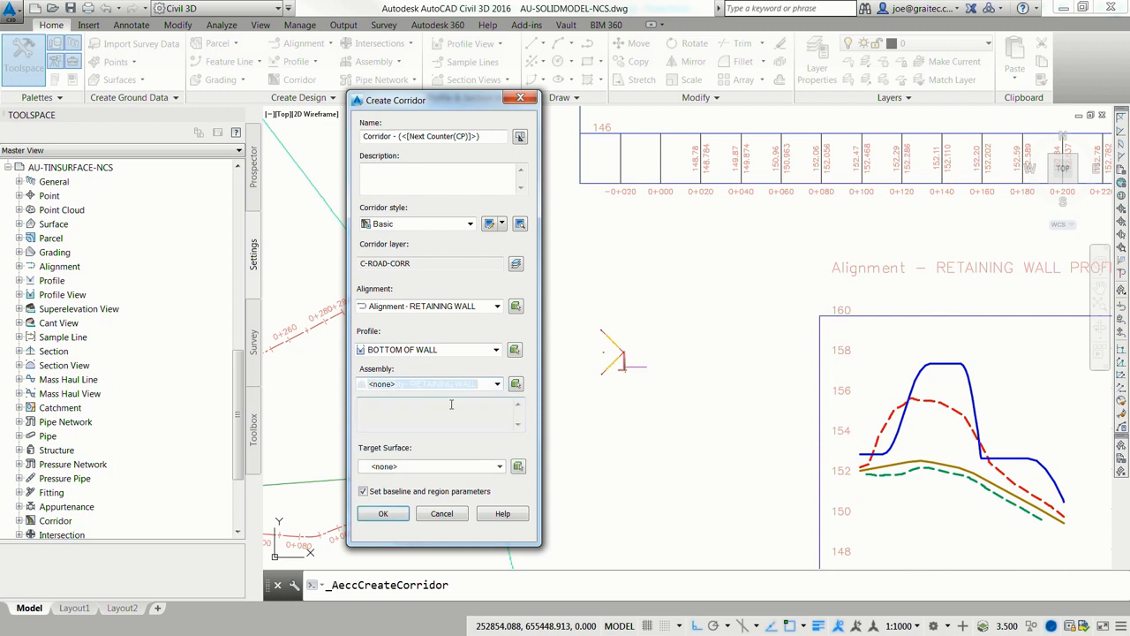
pyautogui.click(499, 467)
pyautogui.click(420, 487)
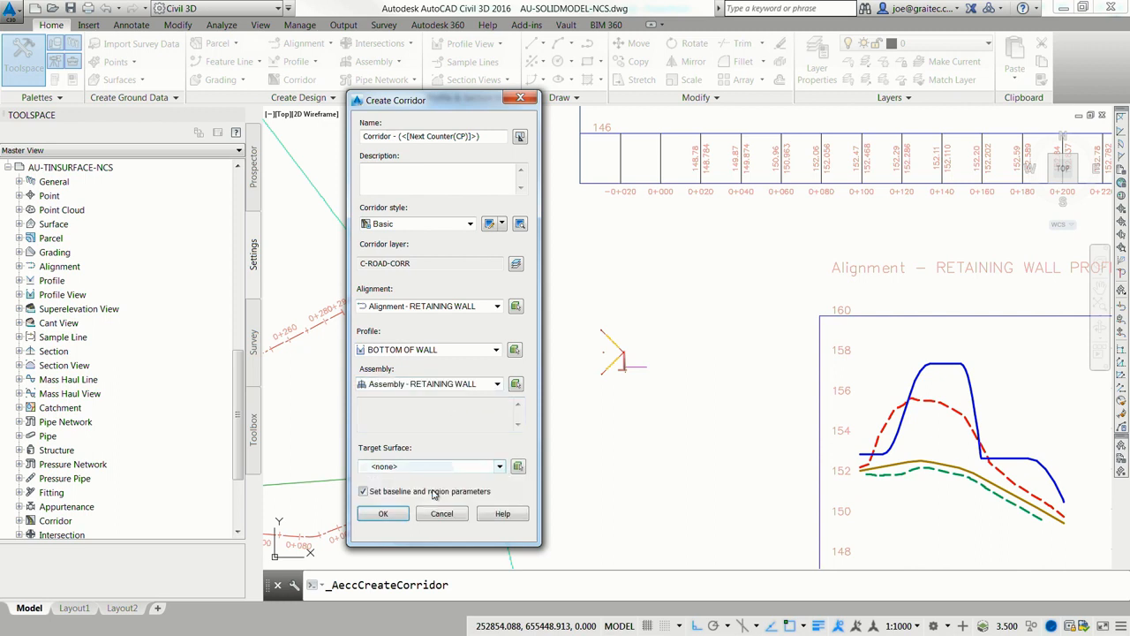
pyautogui.click(383, 514)
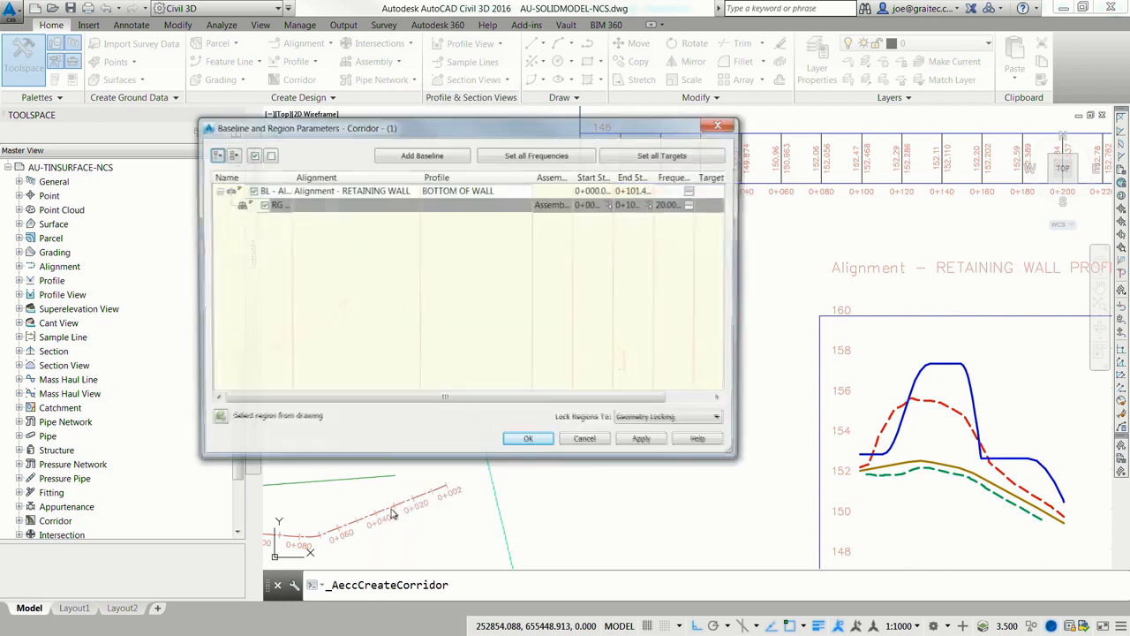
# Set all corridor assembly frequencies to 2 m: along tangents, curve increment, along spirals and along profile curves.
pyautogui.click(537, 155)
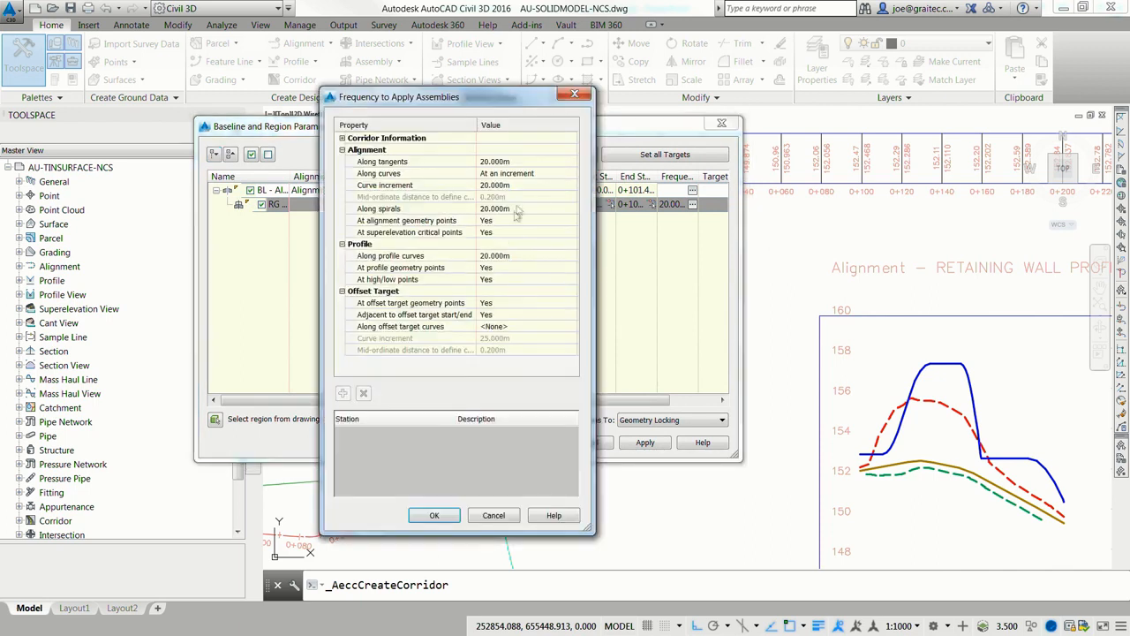
pyautogui.click(518, 162)
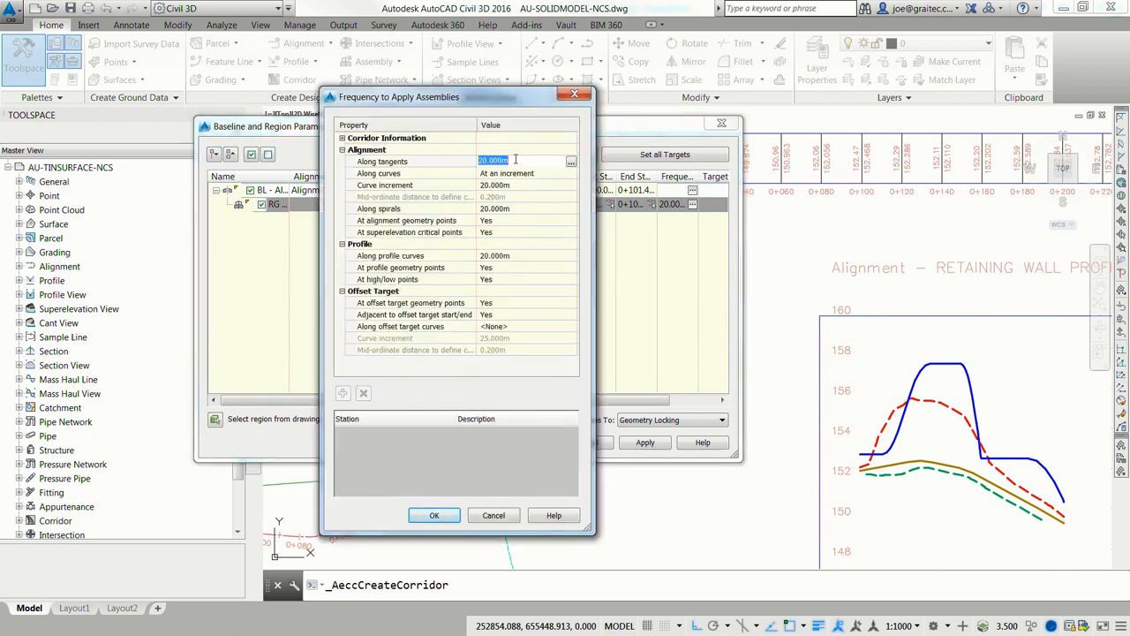
pyautogui.doubleClick(519, 163)
pyautogui.write('2')
pyautogui.click(518, 186)
pyautogui.doubleClick(518, 186)
pyautogui.write('2')
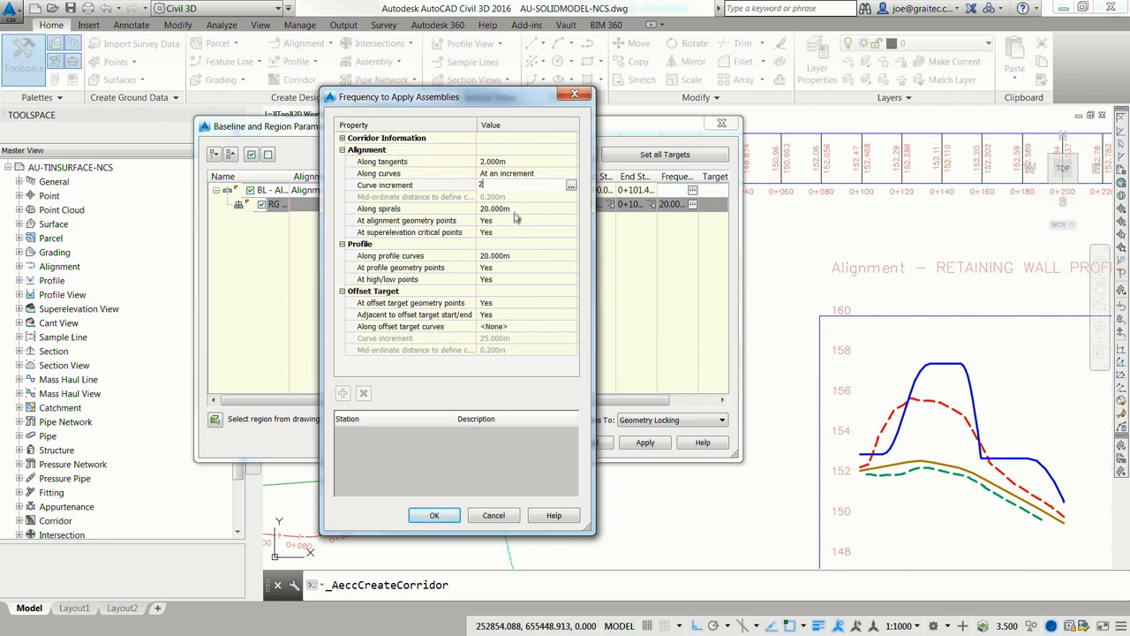
pyautogui.click(514, 210)
pyautogui.write('2')
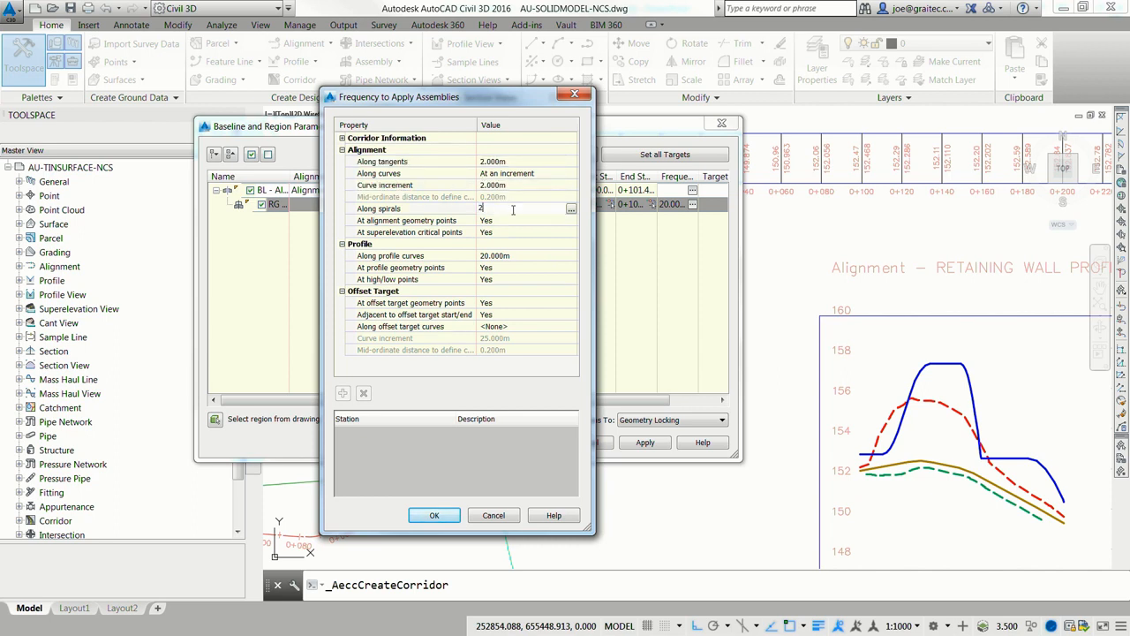
pyautogui.click(509, 257)
pyautogui.write('2')
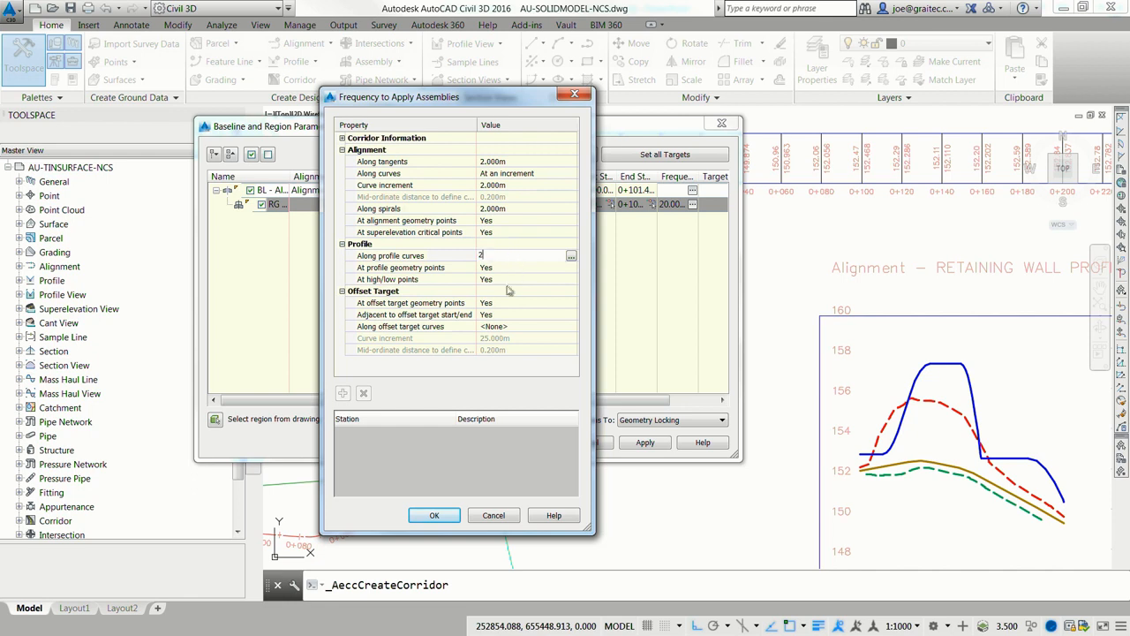
pyautogui.click(434, 515)
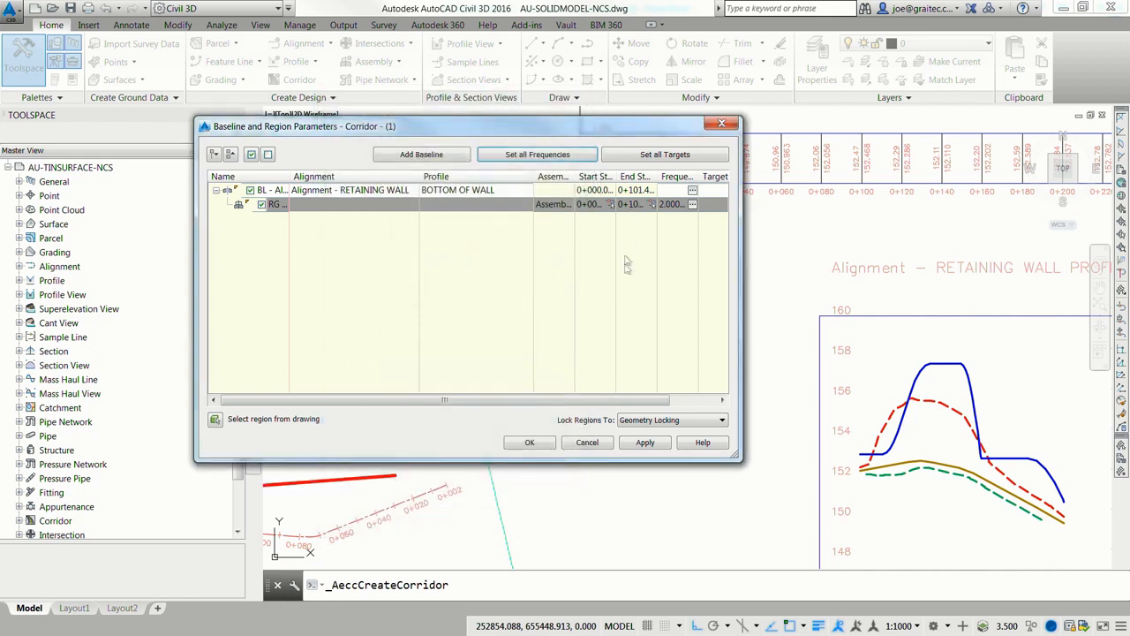
# Map the LotGrade EdgeOffset target to the Edge of Sidewalk Upstand alignment.
pyautogui.click(665, 155)
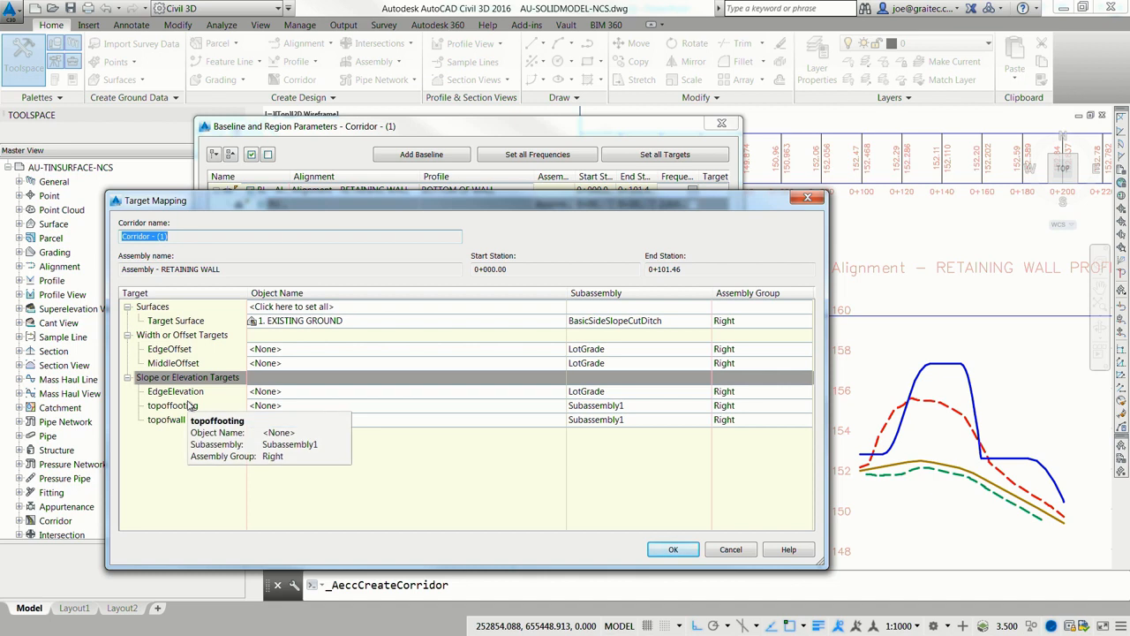
pyautogui.click(275, 350)
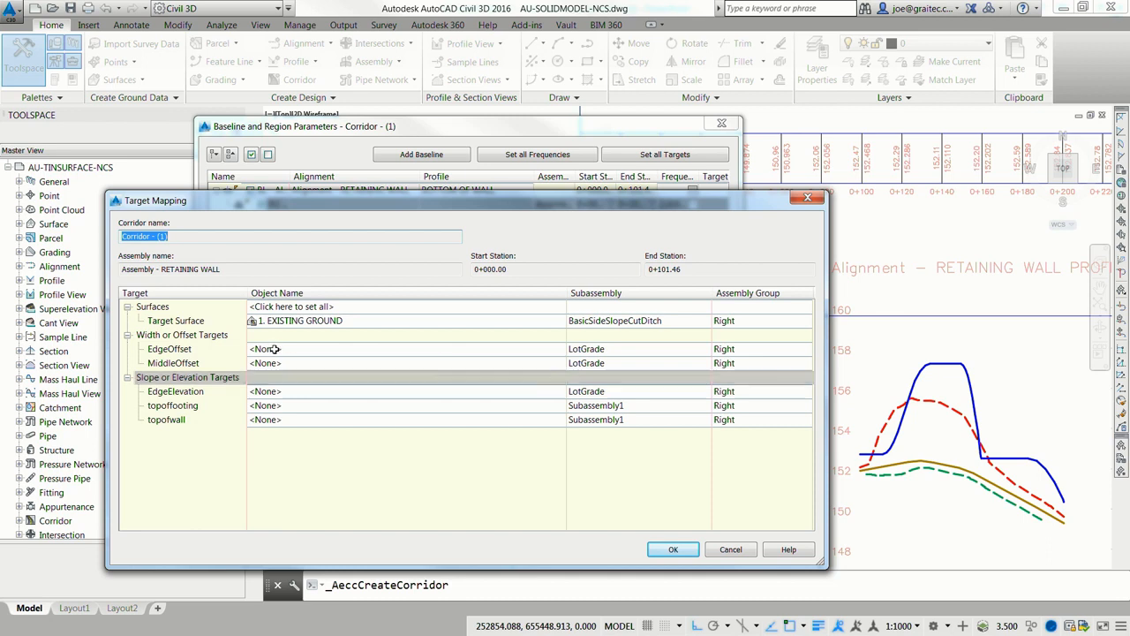
pyautogui.click(352, 189)
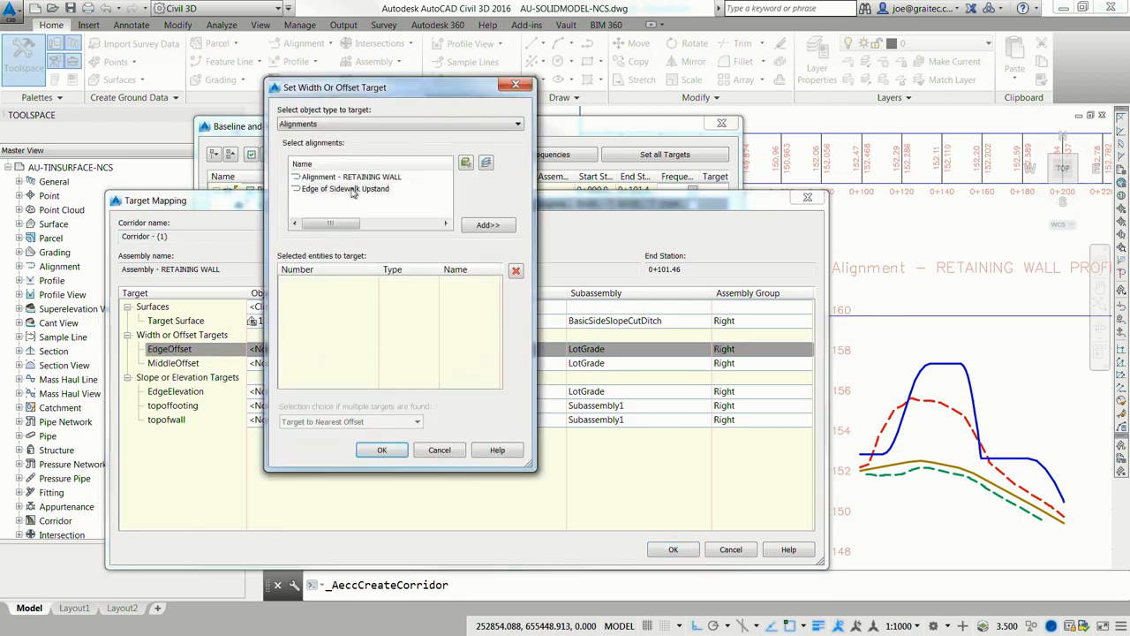
pyautogui.click(488, 225)
pyautogui.click(379, 451)
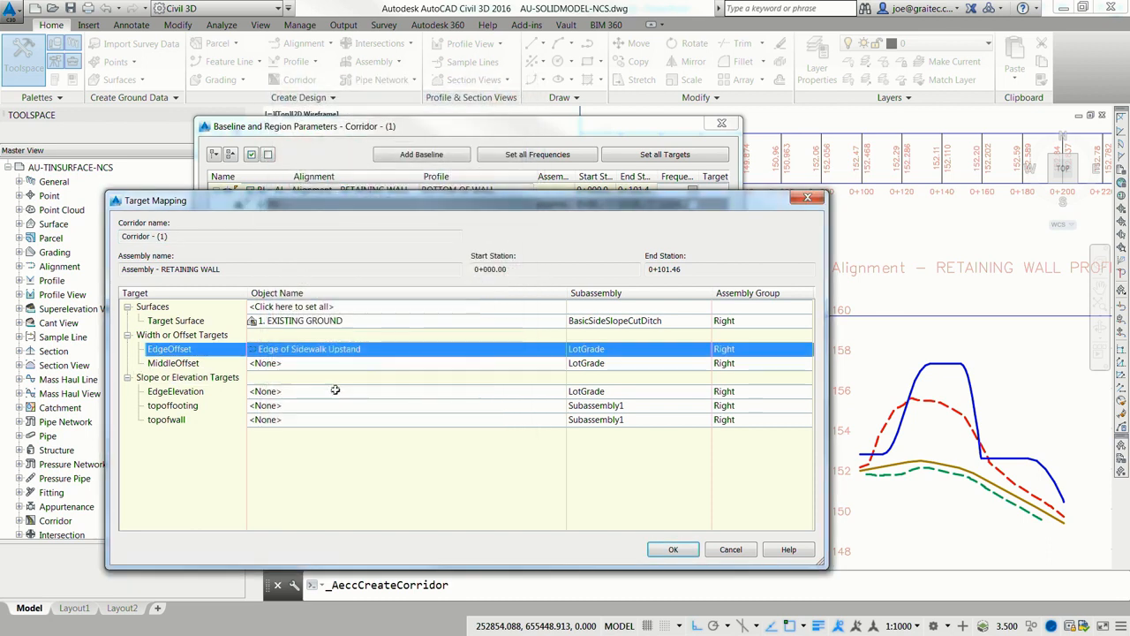
# Map the LotGrade EdgeElevation target to the 1. EXISTING GROUND - AT EDGE OF SIDEWALK profile of the Edge of Sidewalk Upstand alignment.
pyautogui.click(335, 391)
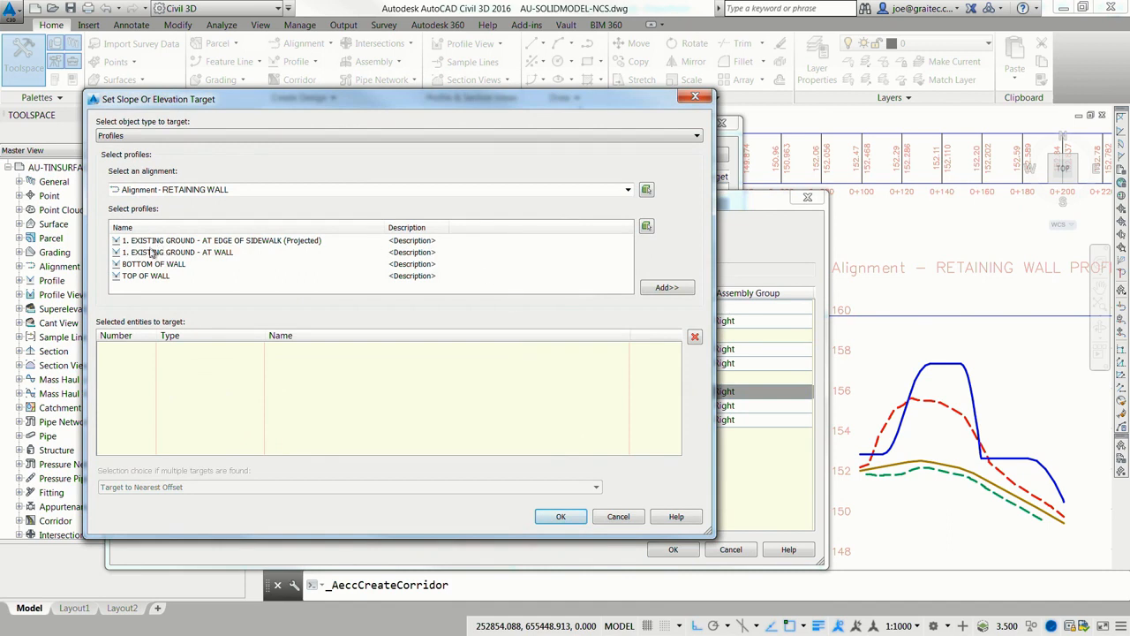
pyautogui.click(150, 189)
pyautogui.click(149, 220)
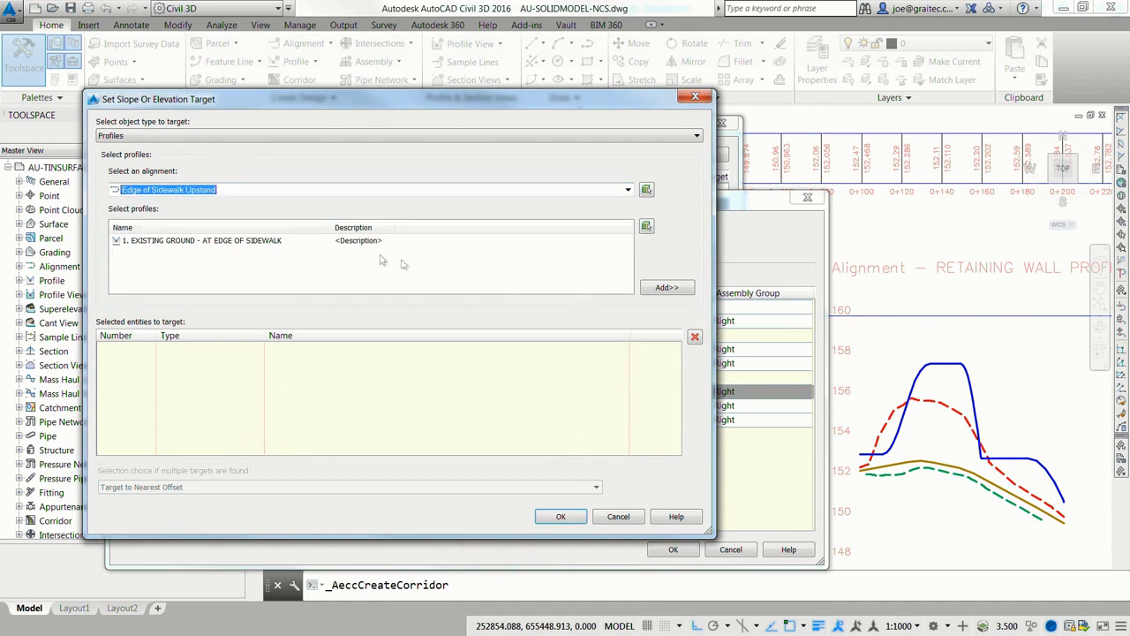
pyautogui.click(274, 243)
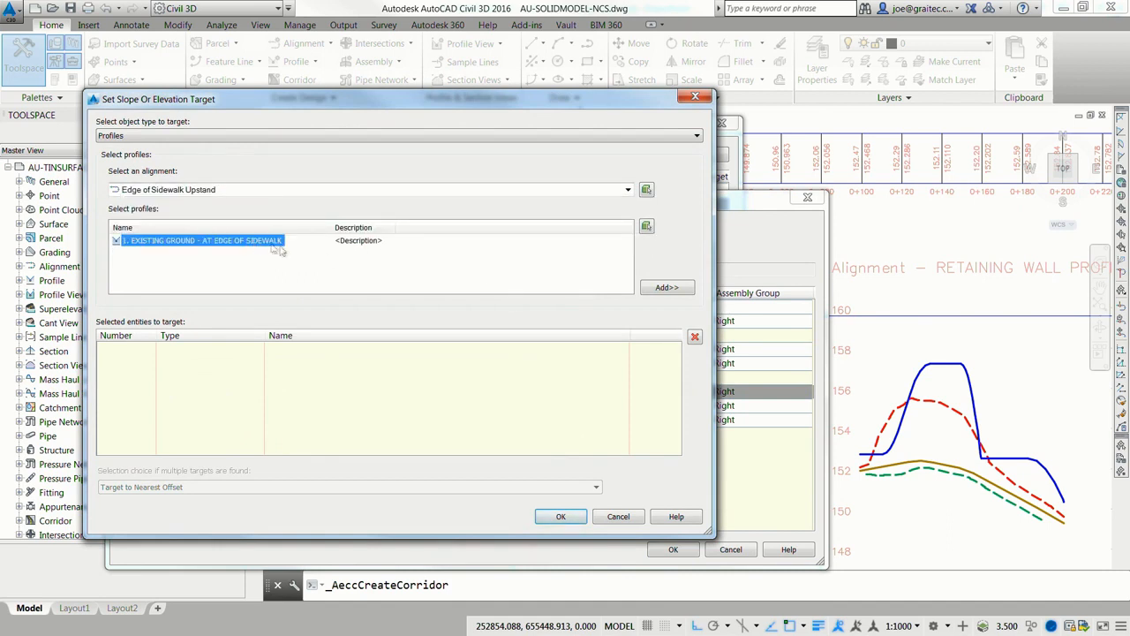
pyautogui.click(669, 292)
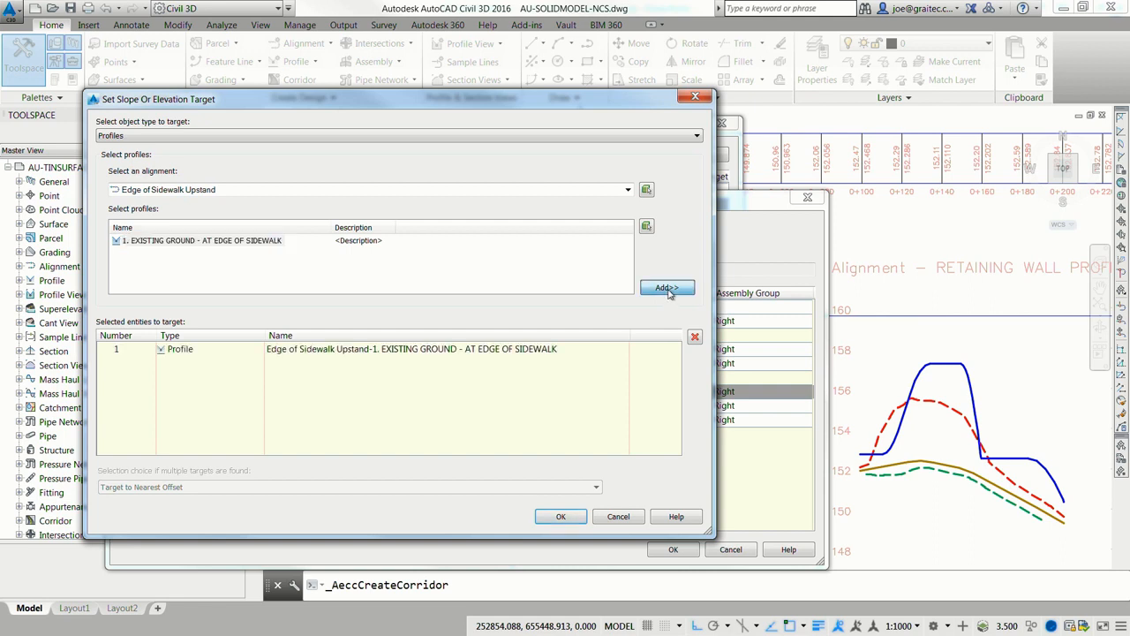
pyautogui.click(562, 517)
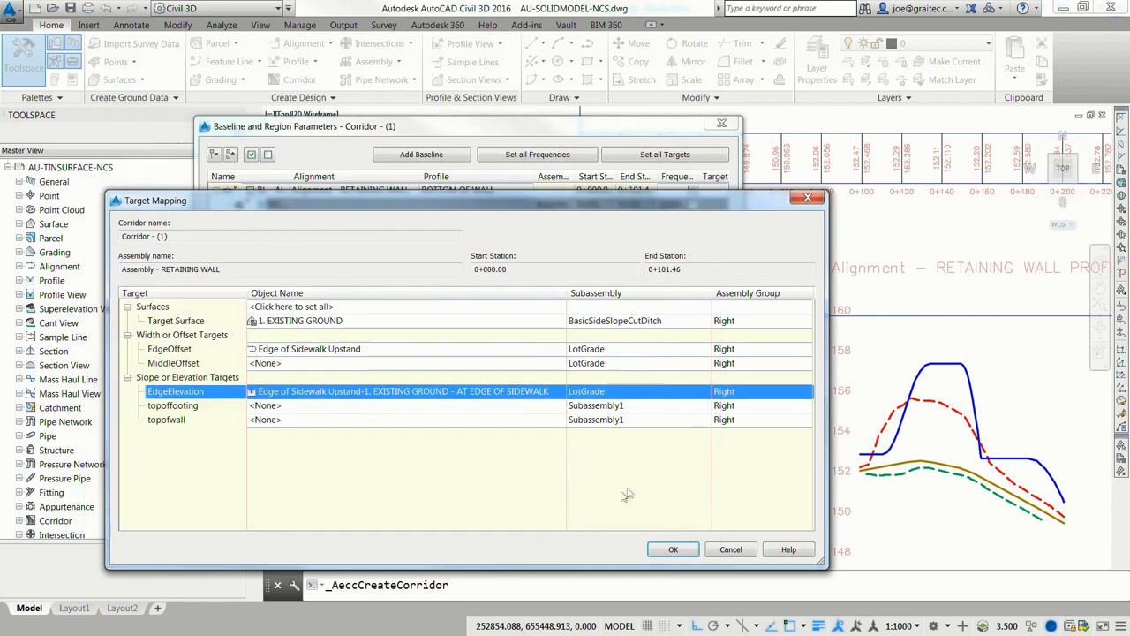
# Map Subassembly1's topofwall target to the TOP OF WALL profile of Alignment - RETAINING WALL and accept the target mapping.
pyautogui.click(283, 406)
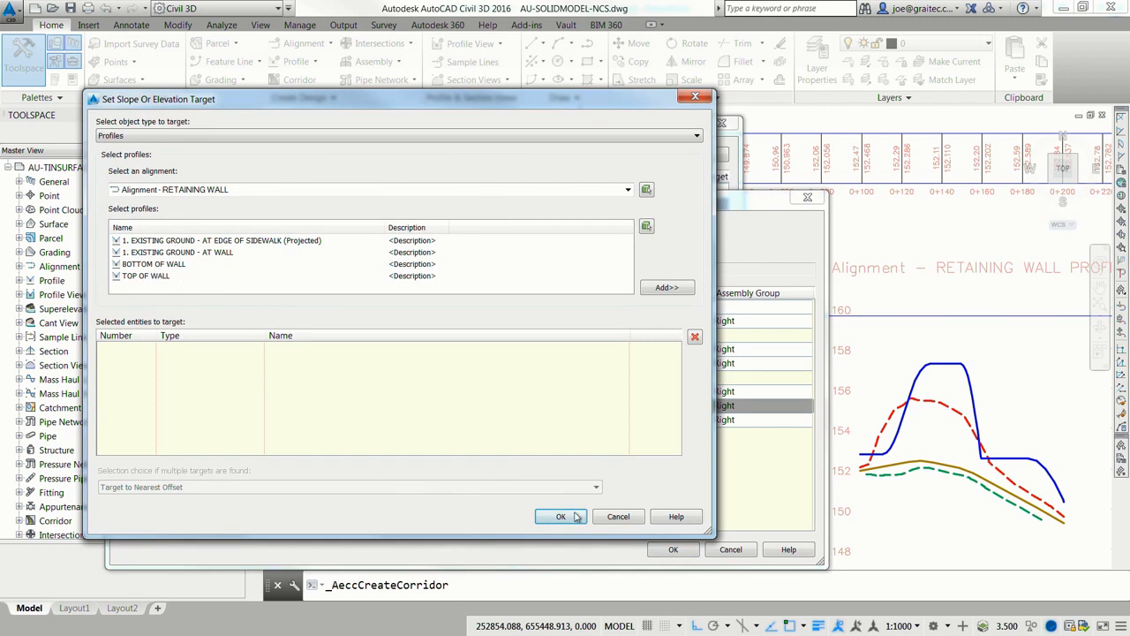
pyautogui.click(618, 516)
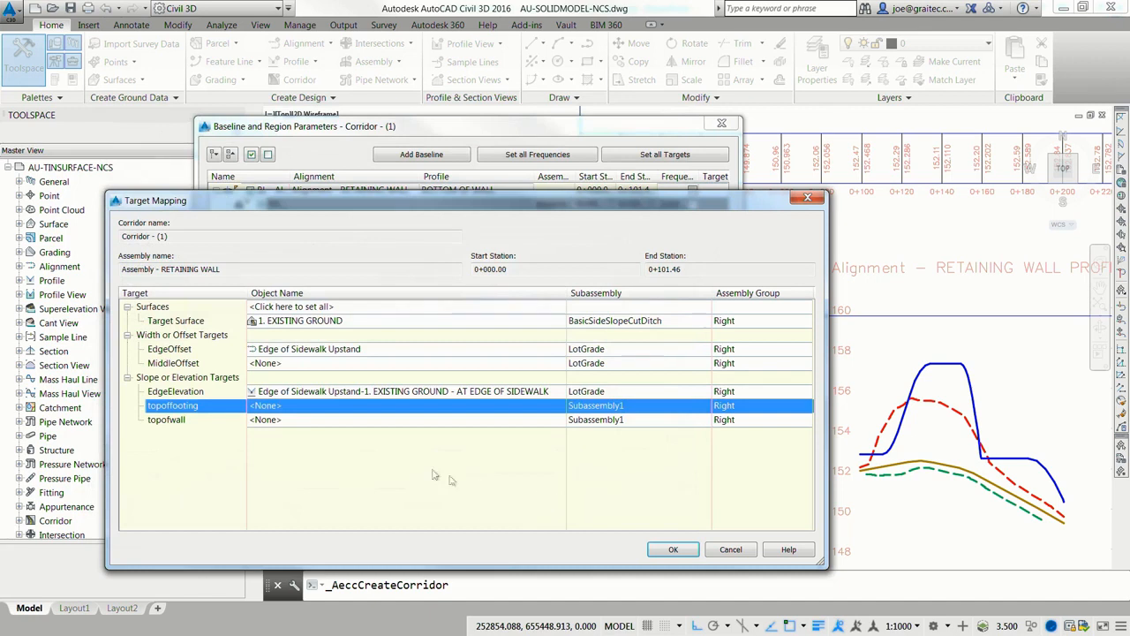
pyautogui.click(267, 421)
pyautogui.click(146, 276)
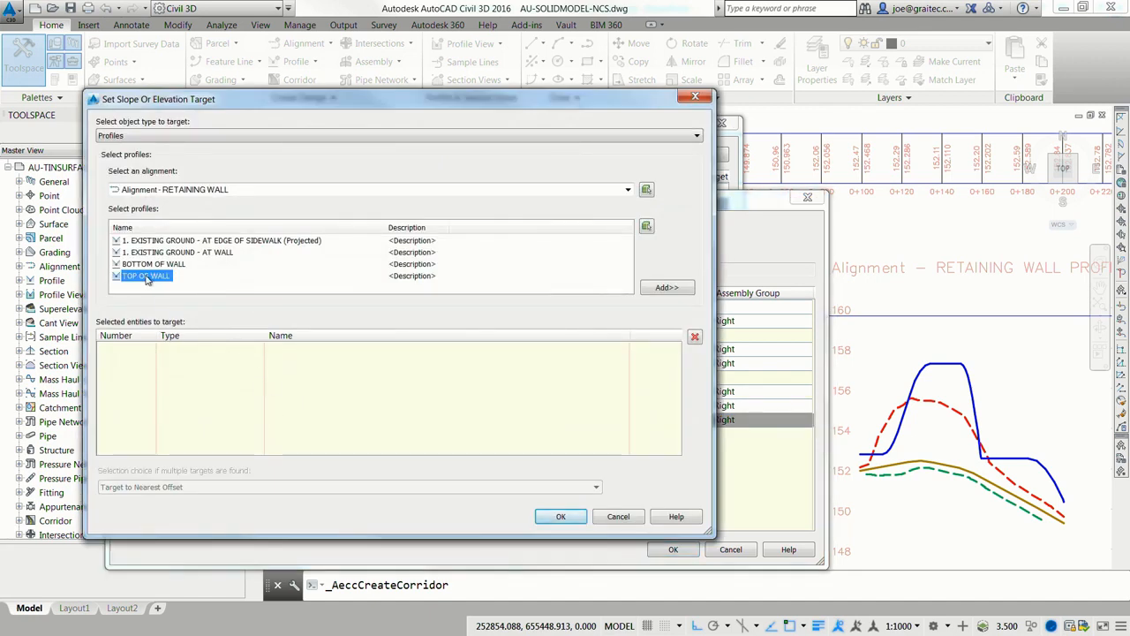
pyautogui.click(664, 288)
pyautogui.click(560, 517)
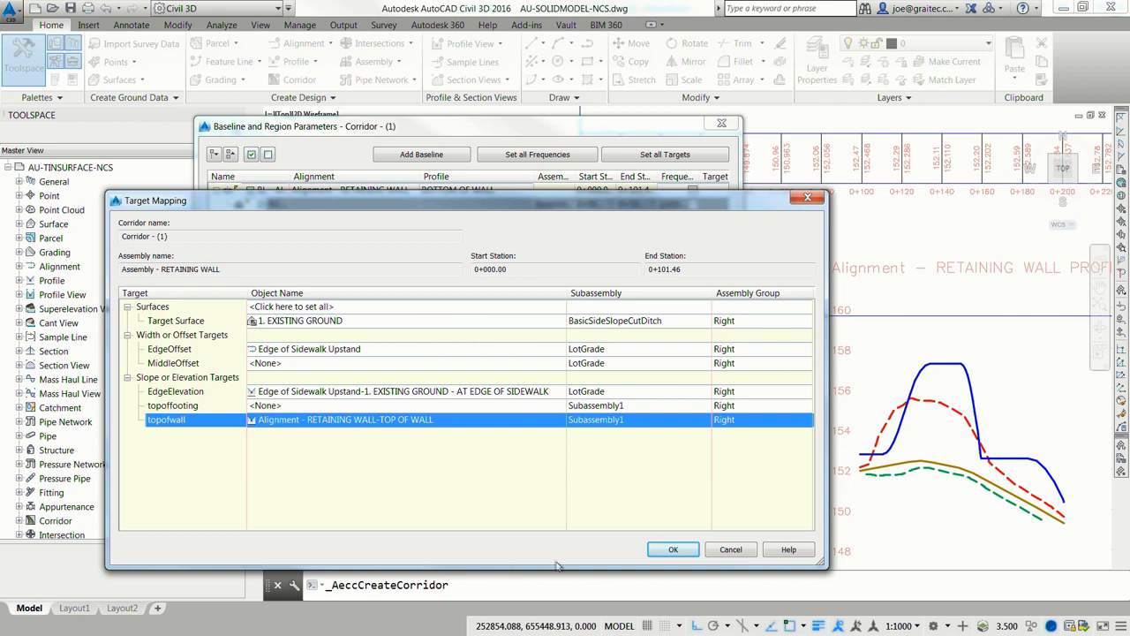
pyautogui.click(673, 549)
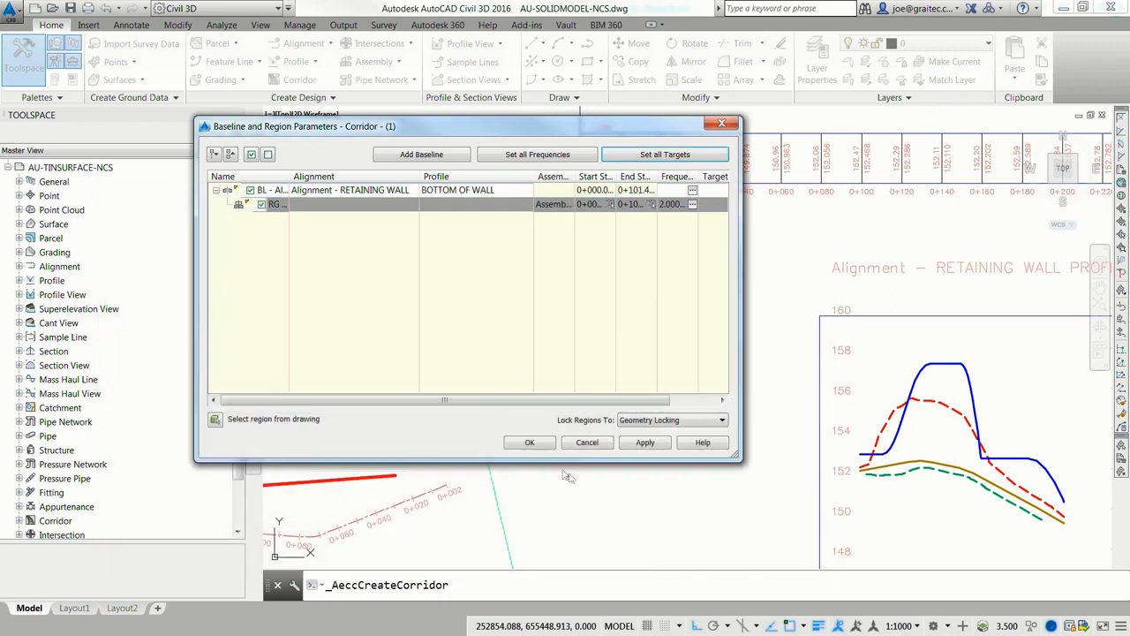
# Accept the baseline and region parameters and rebuild the corridor to apply the frequencies and targets.
pyautogui.click(529, 445)
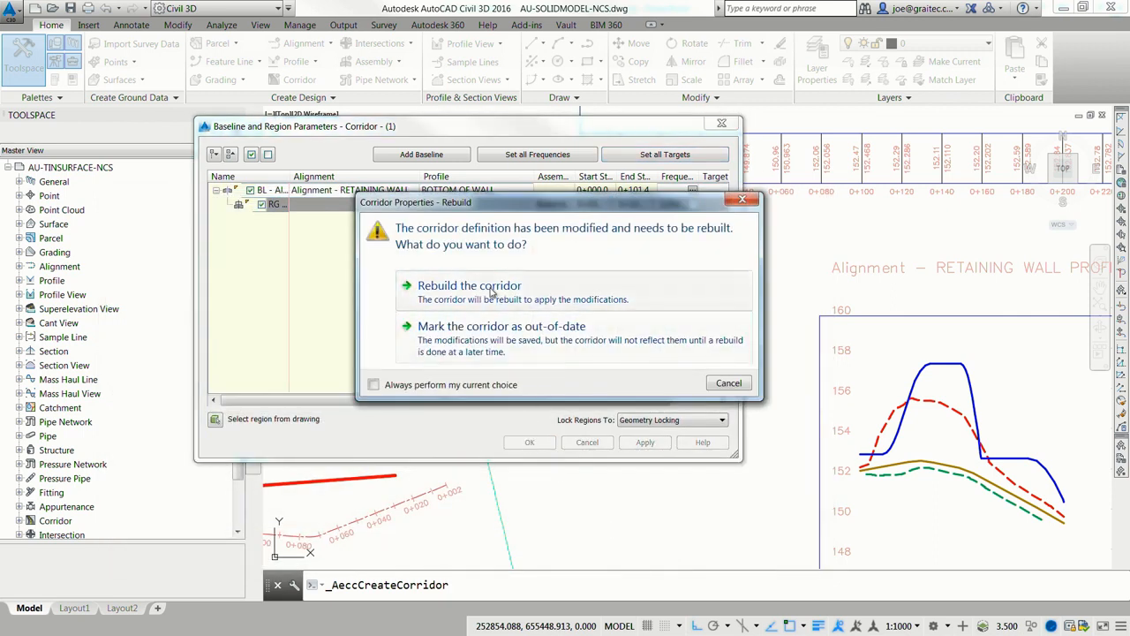
pyautogui.click(406, 293)
pyautogui.moveTo(437, 473); pyautogui.dragTo(709, 369, button='middle')
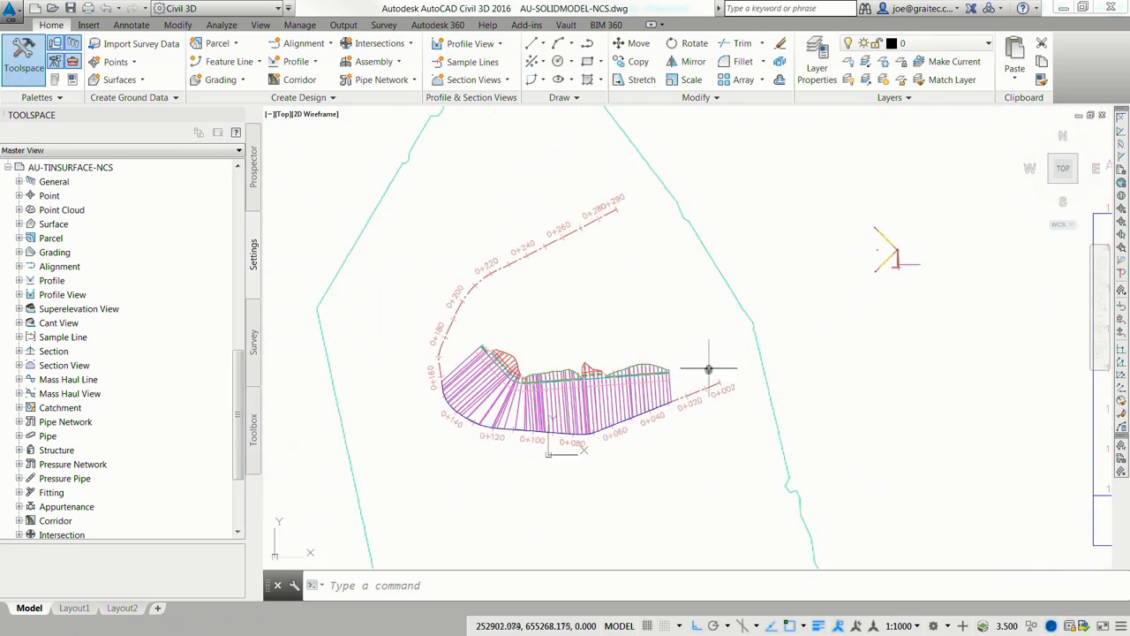
# Inspect the retaining wall corridor in the Object Viewer from the front, from an oblique angle and from the back.
pyautogui.click(592, 373)
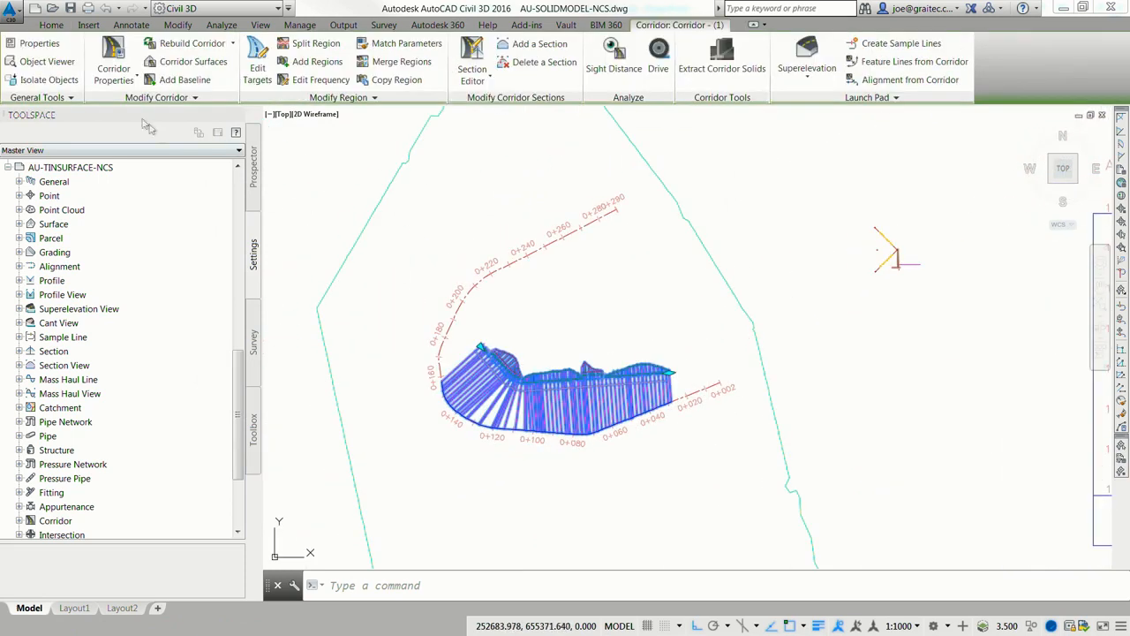
pyautogui.click(66, 66)
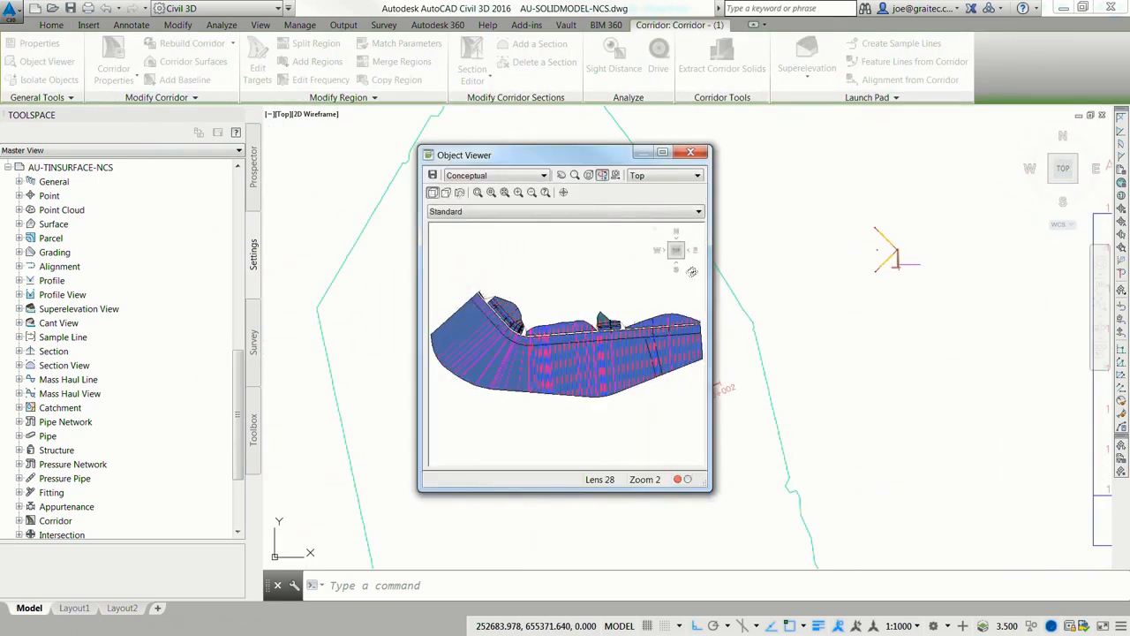
pyautogui.click(677, 265)
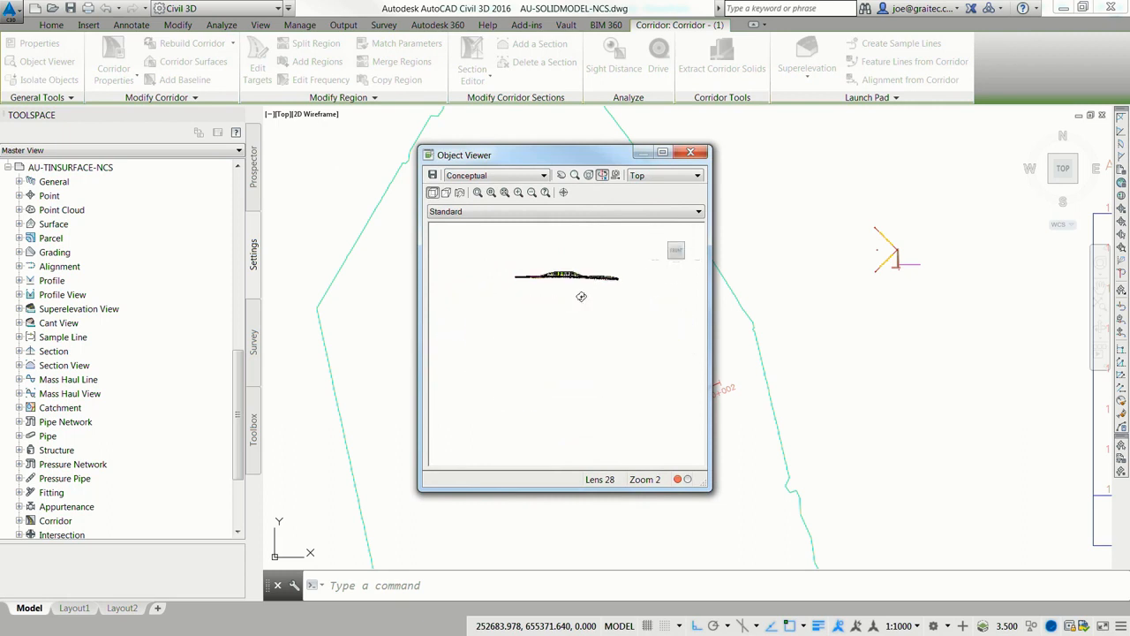
pyautogui.moveTo(579, 285); pyautogui.dragTo(584, 355)
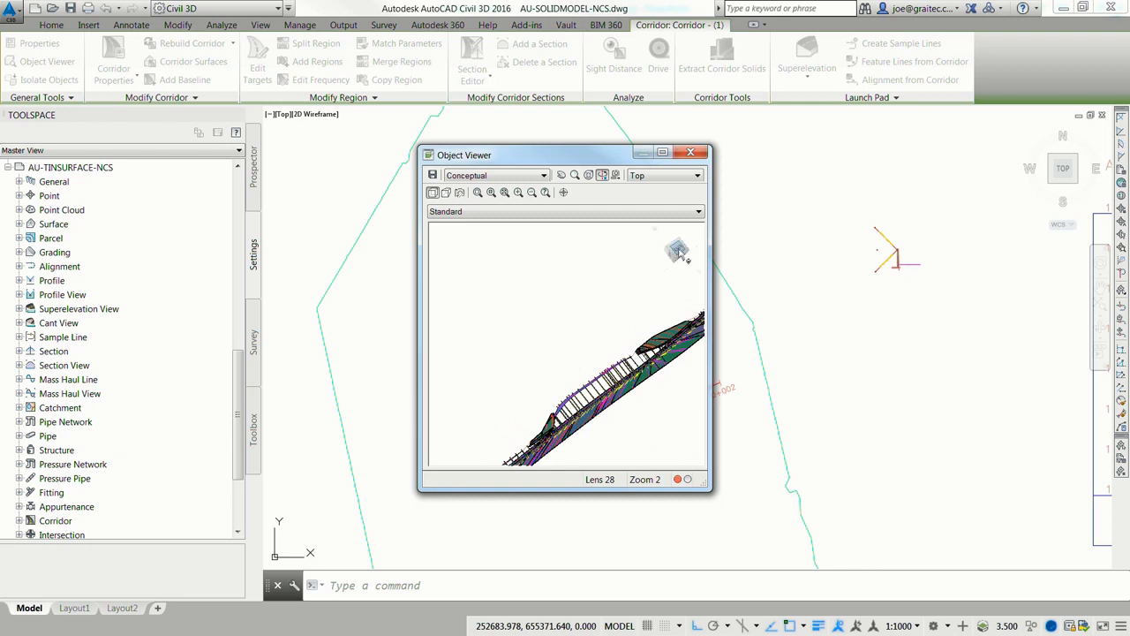
pyautogui.click(677, 250)
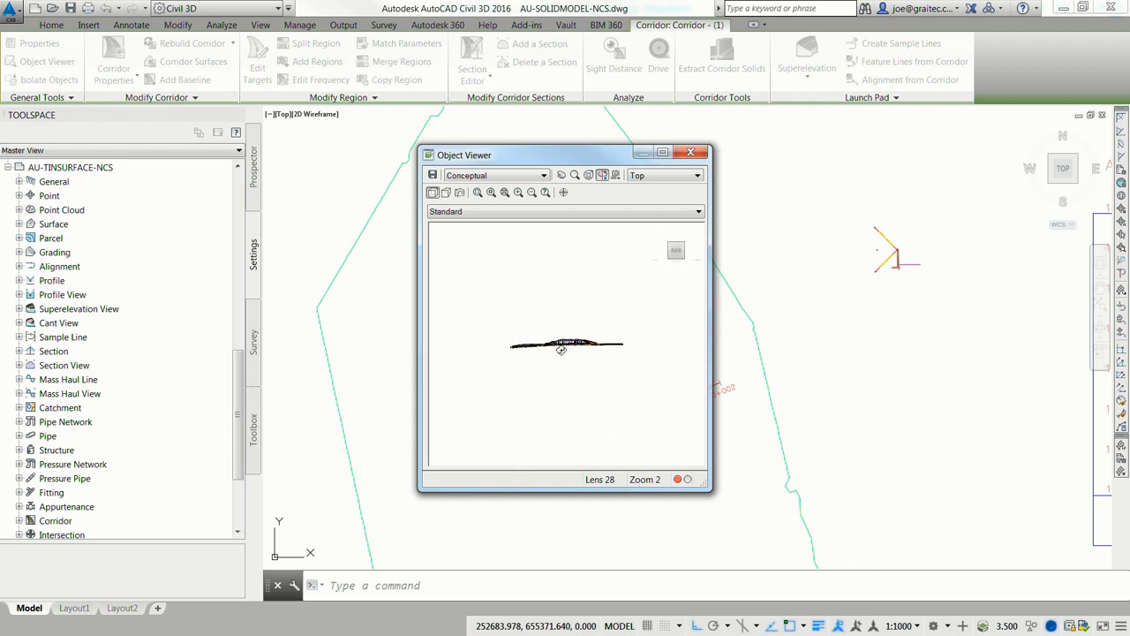
pyautogui.moveTo(580, 303); pyautogui.dragTo(581, 319)
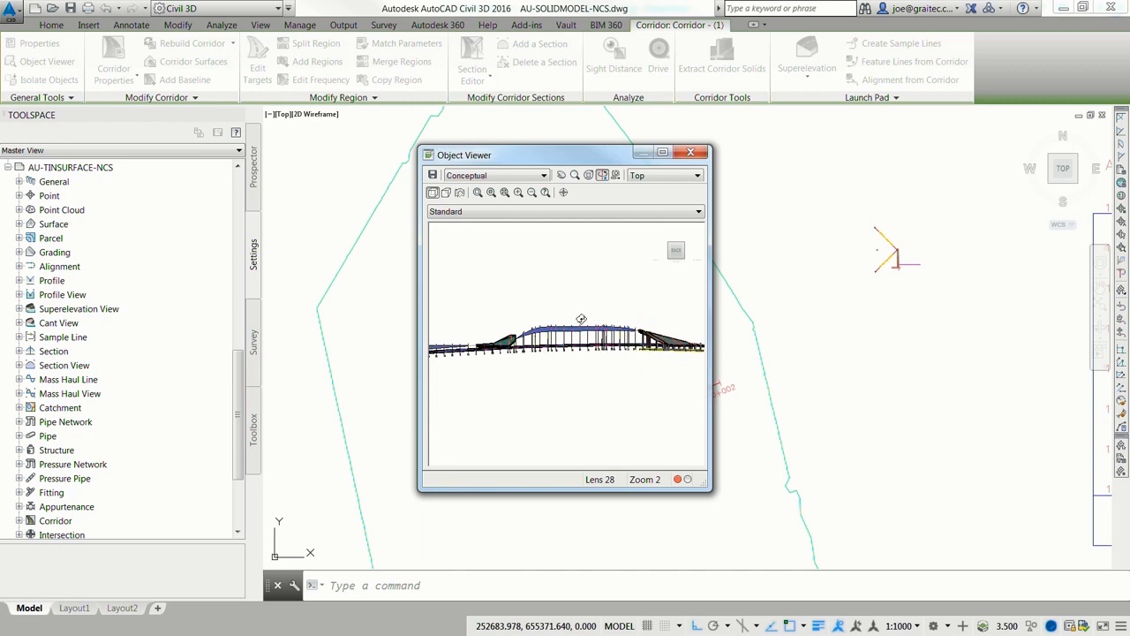
pyautogui.click(663, 154)
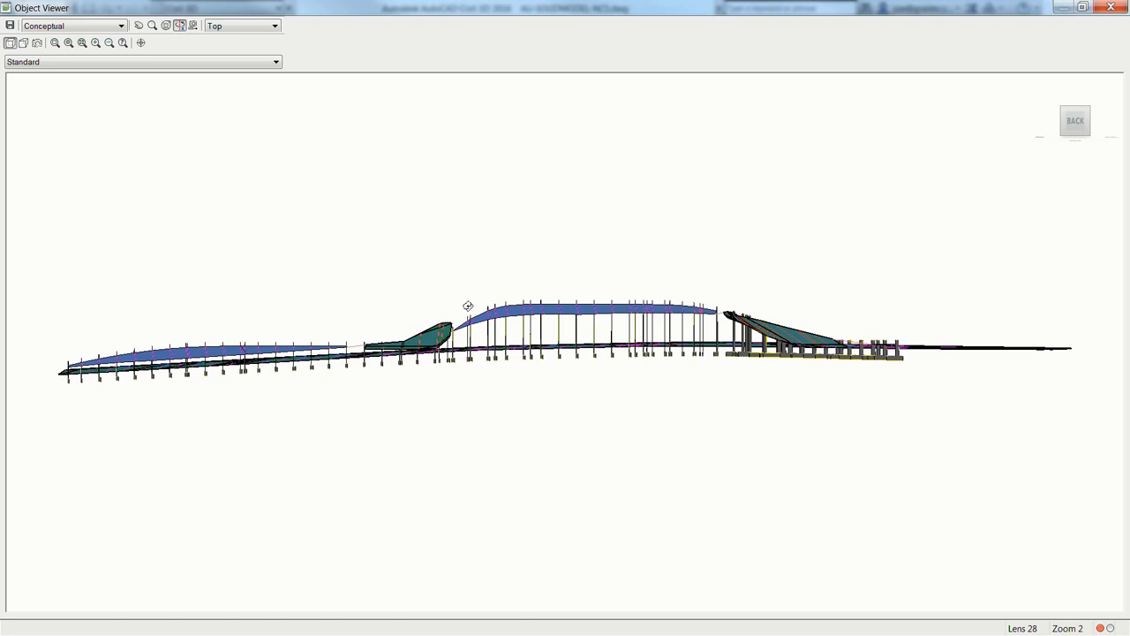
pyautogui.click(1111, 7)
# Create a layout profile named FOOTING LEVEKS in the Alignment - RETAINING WALL profile view, using the Design Profile A style.
pyautogui.moveTo(644, 322); pyautogui.dragTo(412, 345, button='middle')
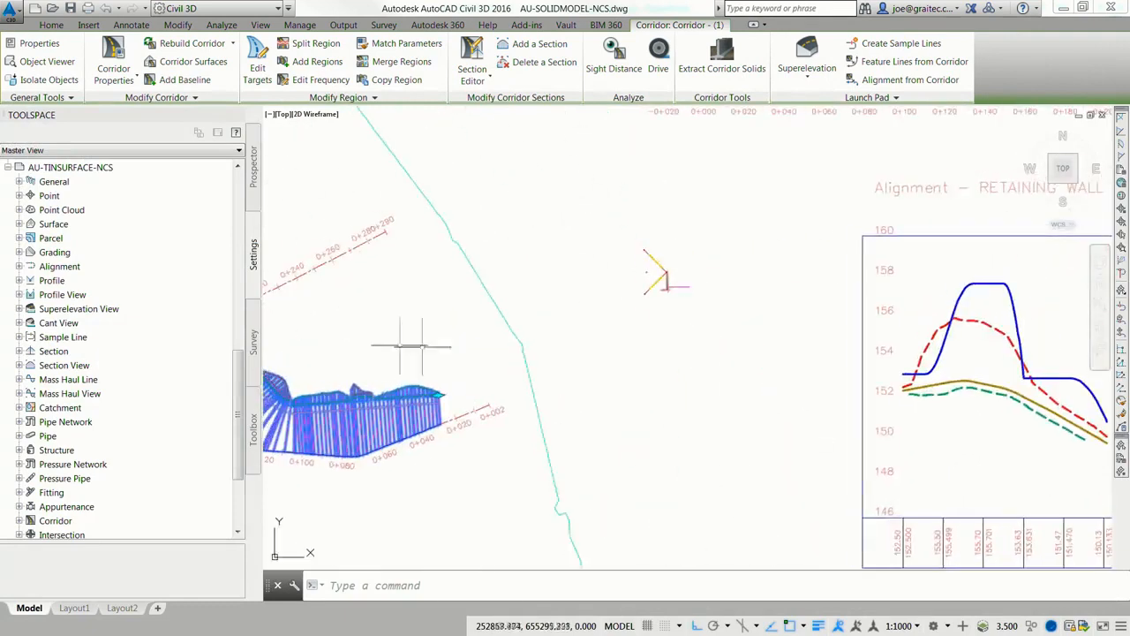
pyautogui.moveTo(798, 443); pyautogui.dragTo(357, 340, button='middle')
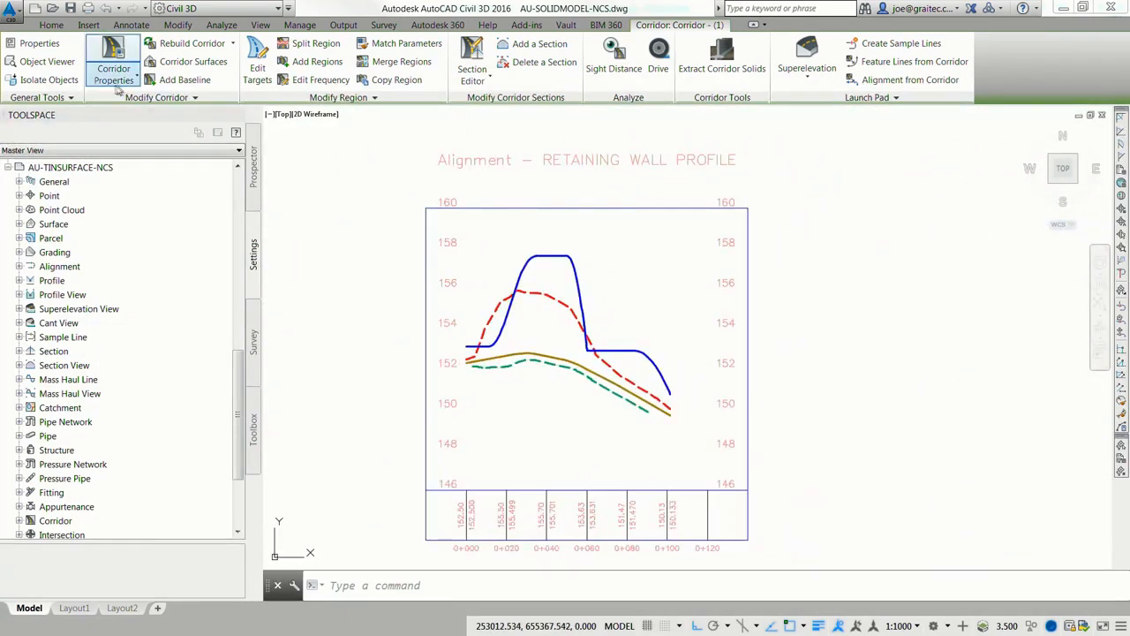
pyautogui.click(50, 27)
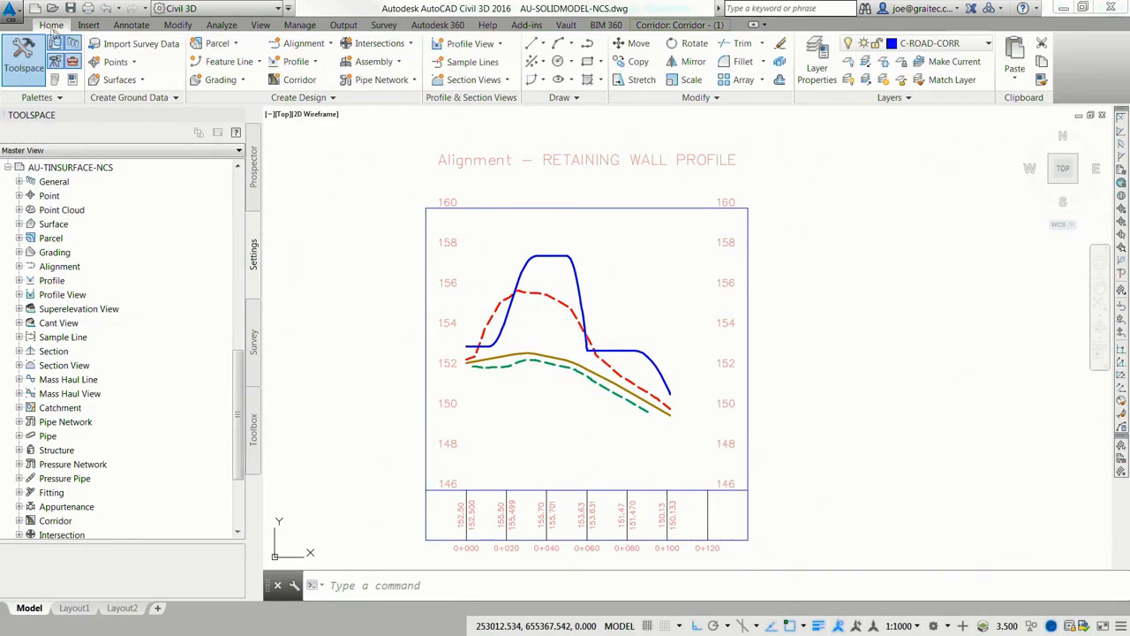
pyautogui.click(298, 62)
pyautogui.click(300, 114)
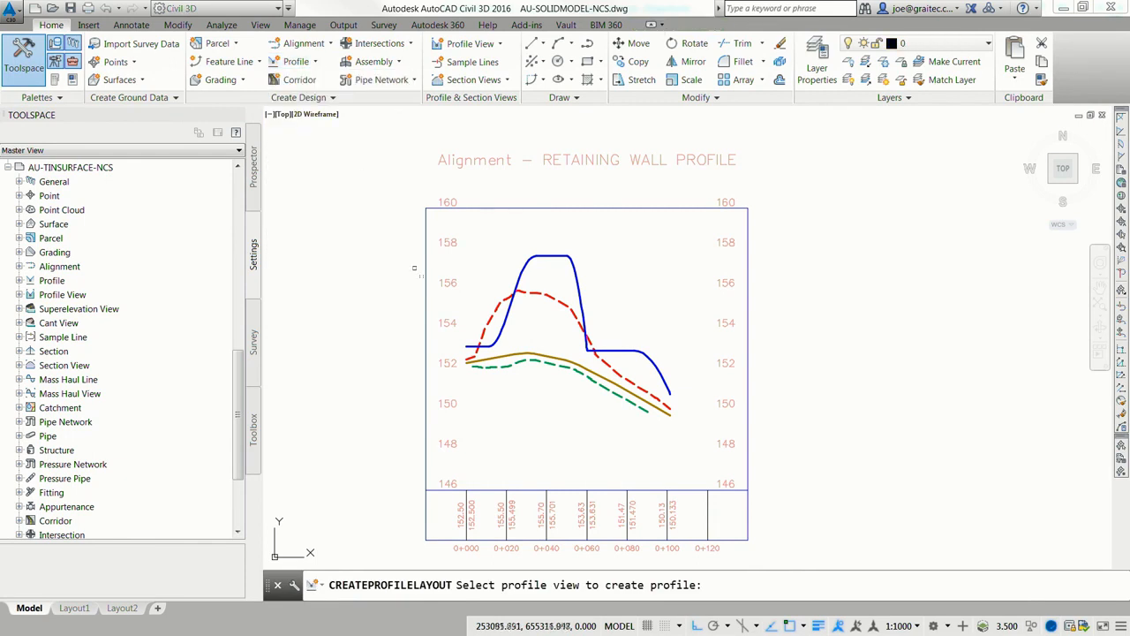
pyautogui.click(426, 300)
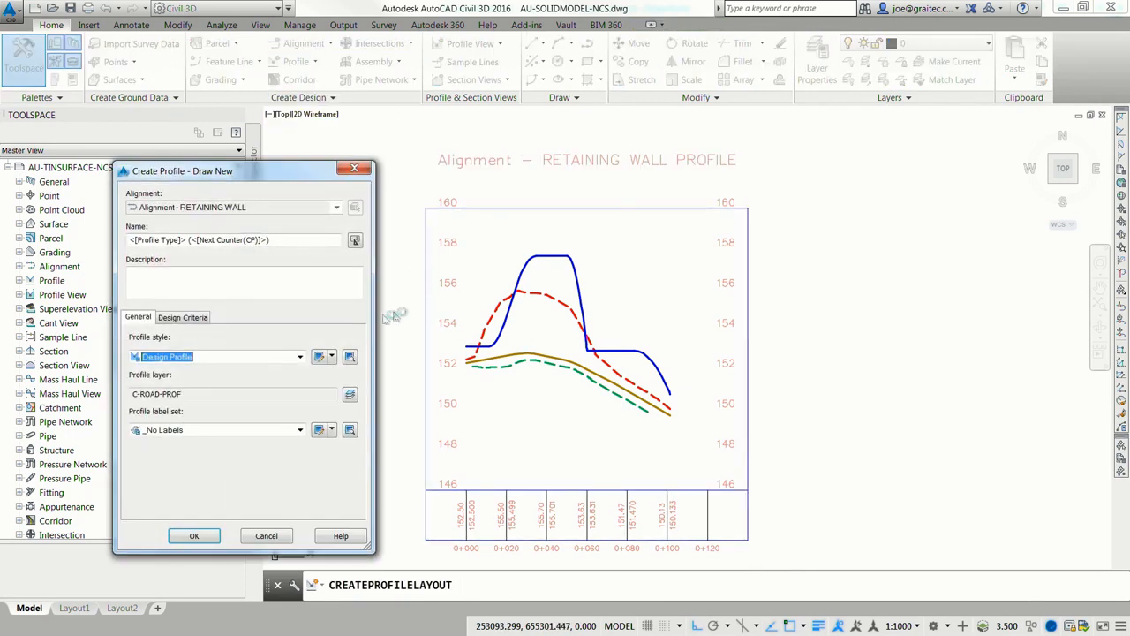
pyautogui.click(286, 239)
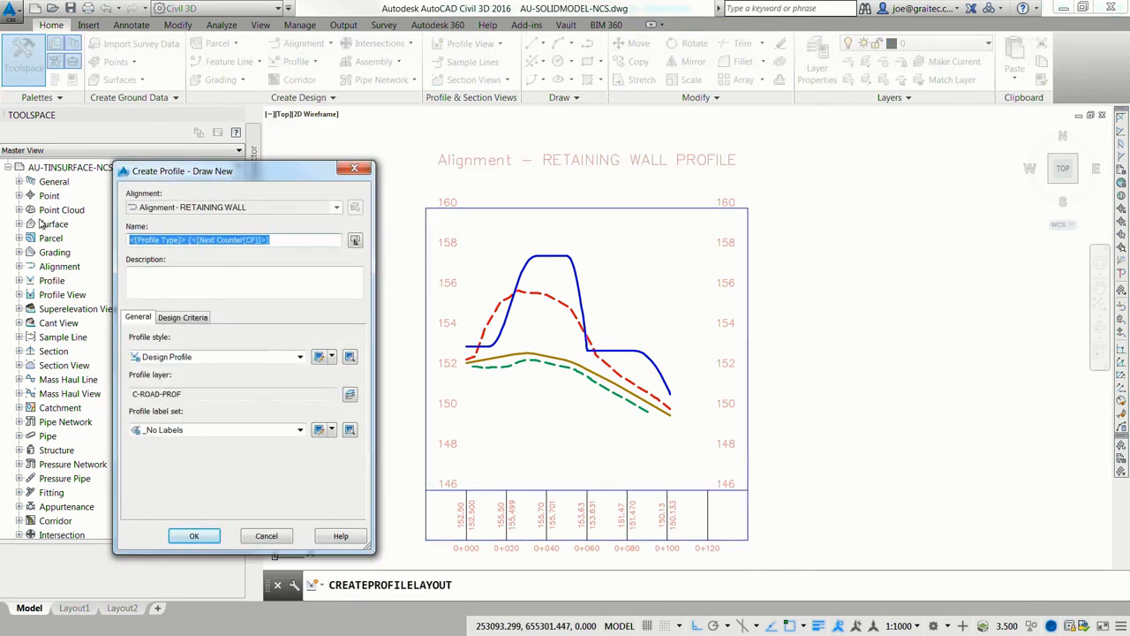
pyautogui.write('FOOTING LEVEKS')
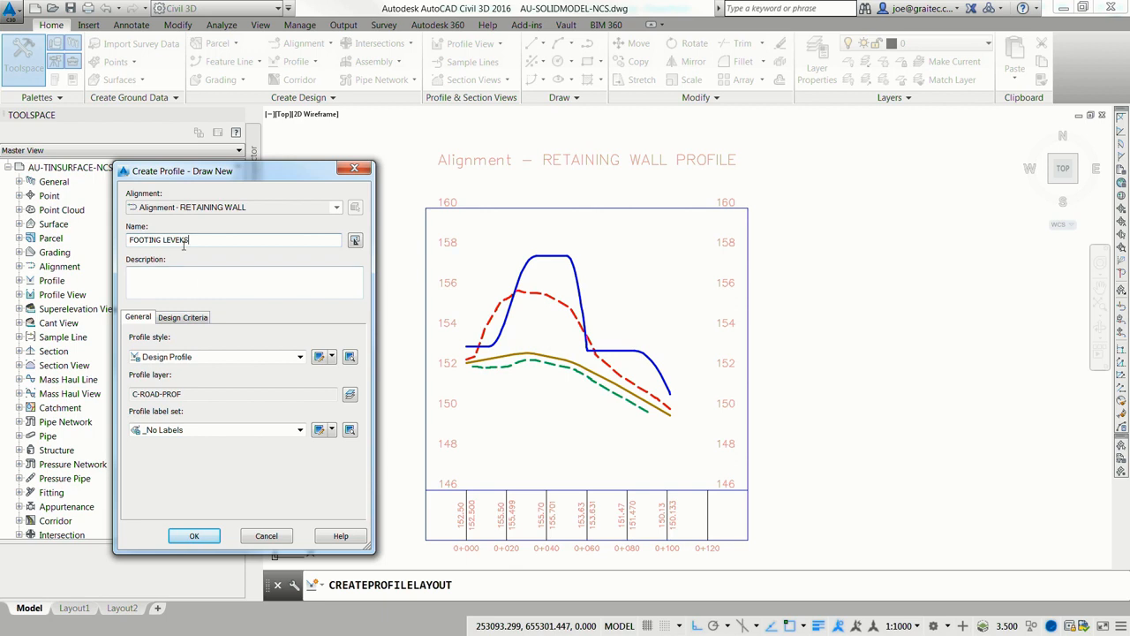
pyautogui.click(187, 359)
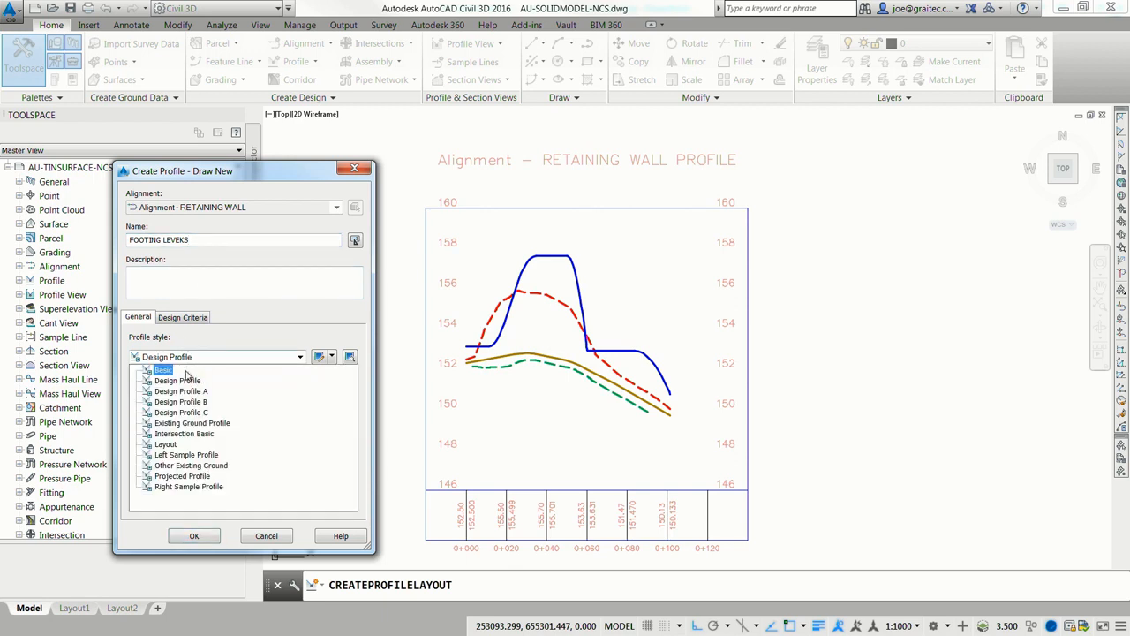
pyautogui.click(181, 391)
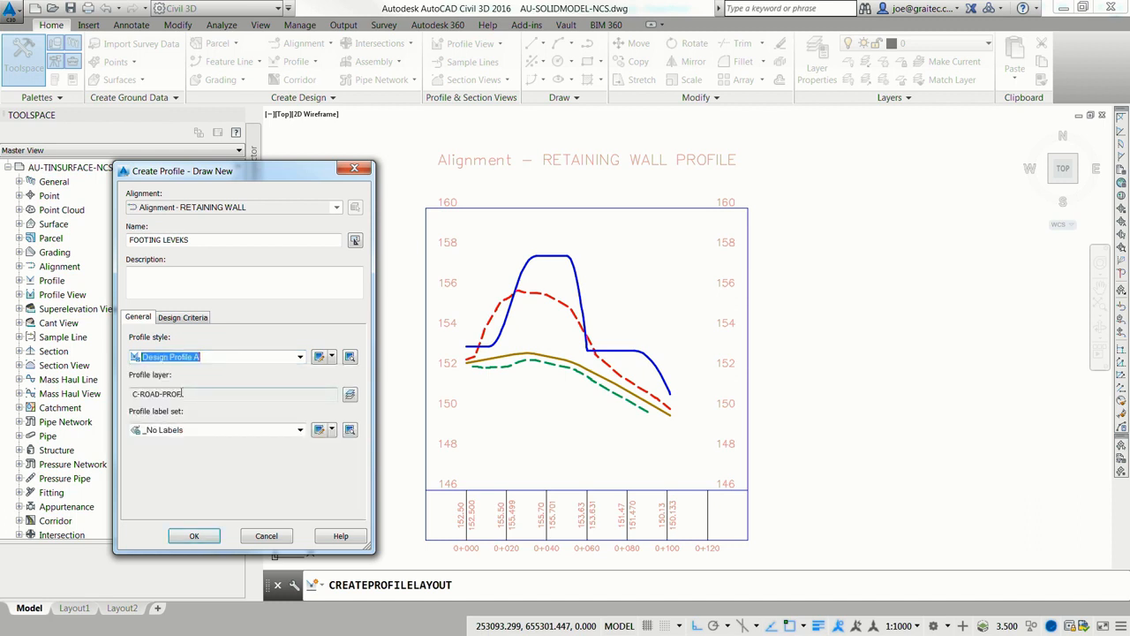
pyautogui.click(195, 540)
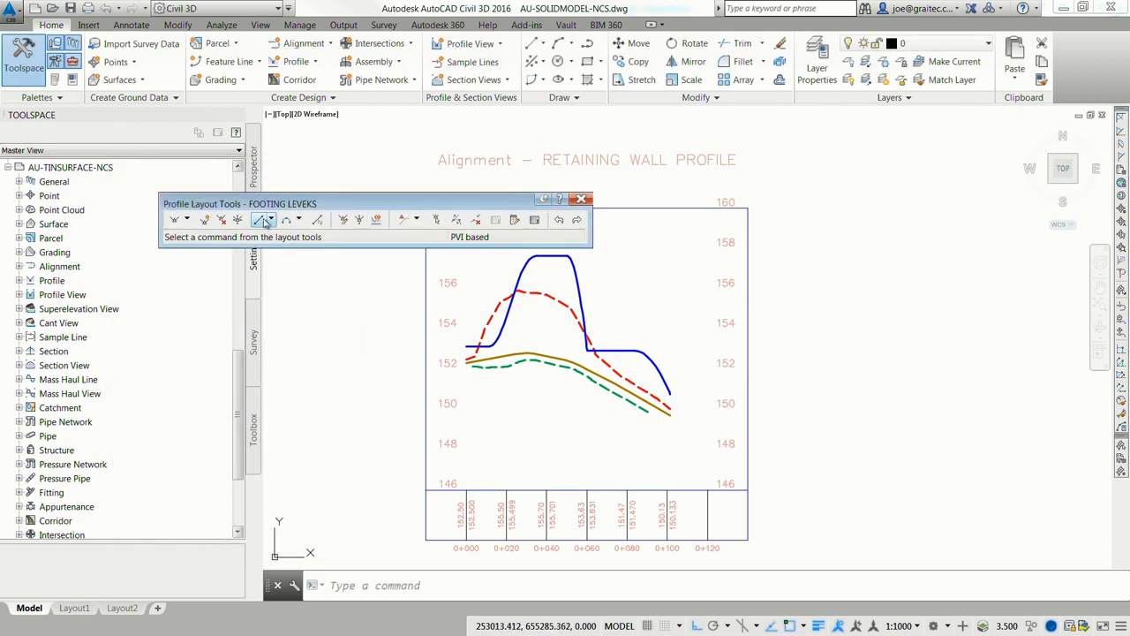
# Draw the first footing level as a horizontal fixed tangent about 41.4 m long, starting at station 0+000 below the bottom-of-wall profile.
pyautogui.click(259, 220)
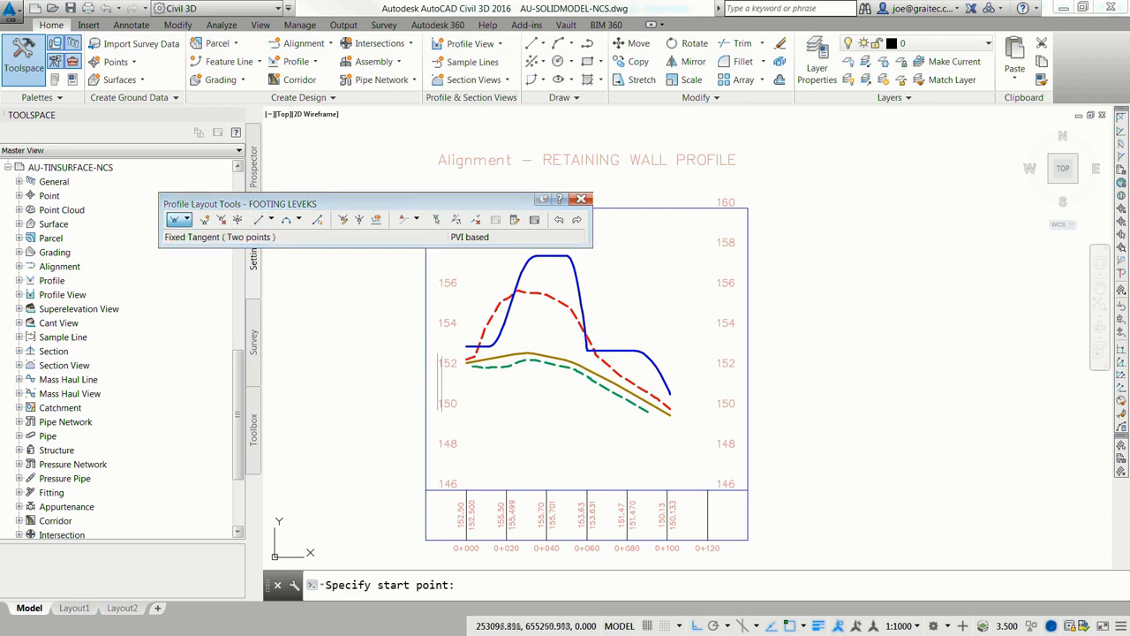
pyautogui.click(465, 376)
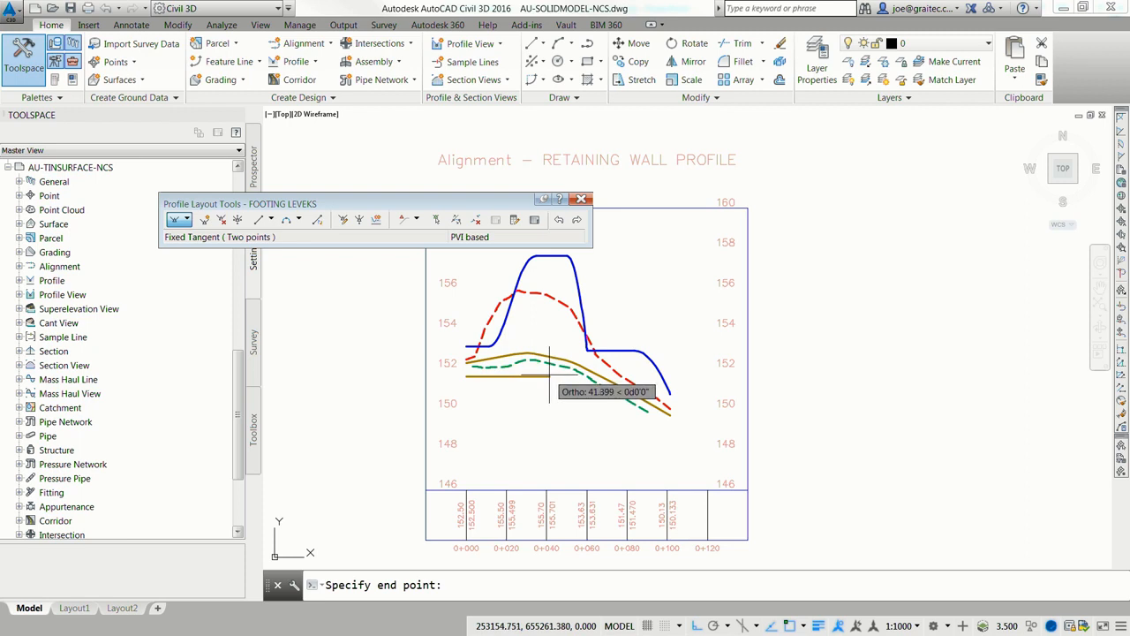
pyautogui.click(548, 377)
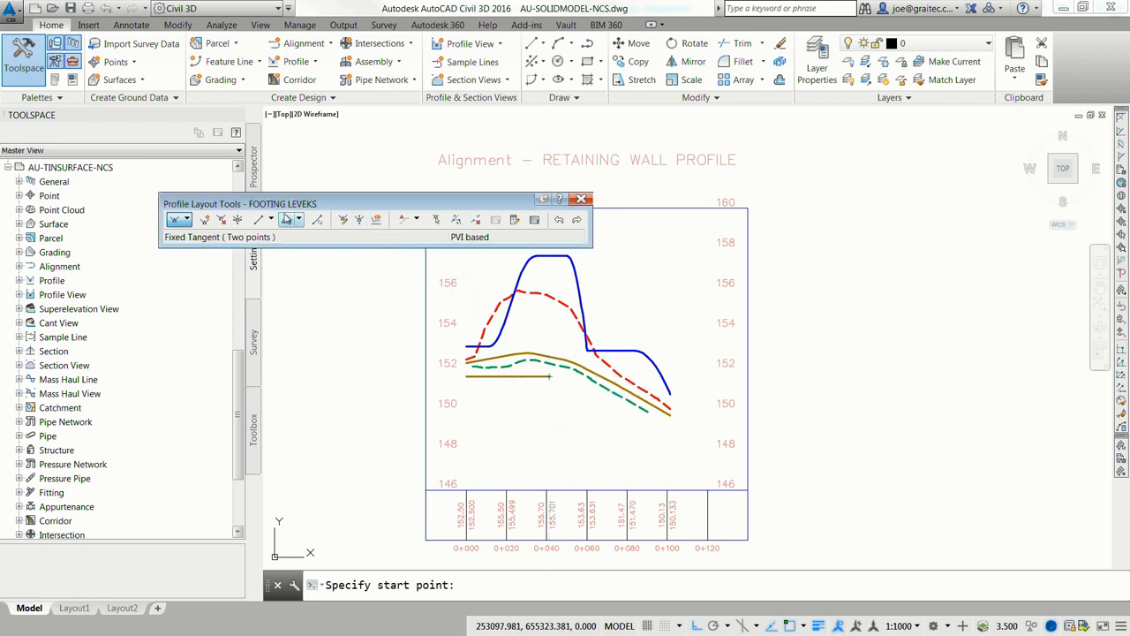
# Add the second footing level as a lower horizontal fixed tangent about 24 m long, starting at the first tangent's end station.
pyautogui.click(270, 220)
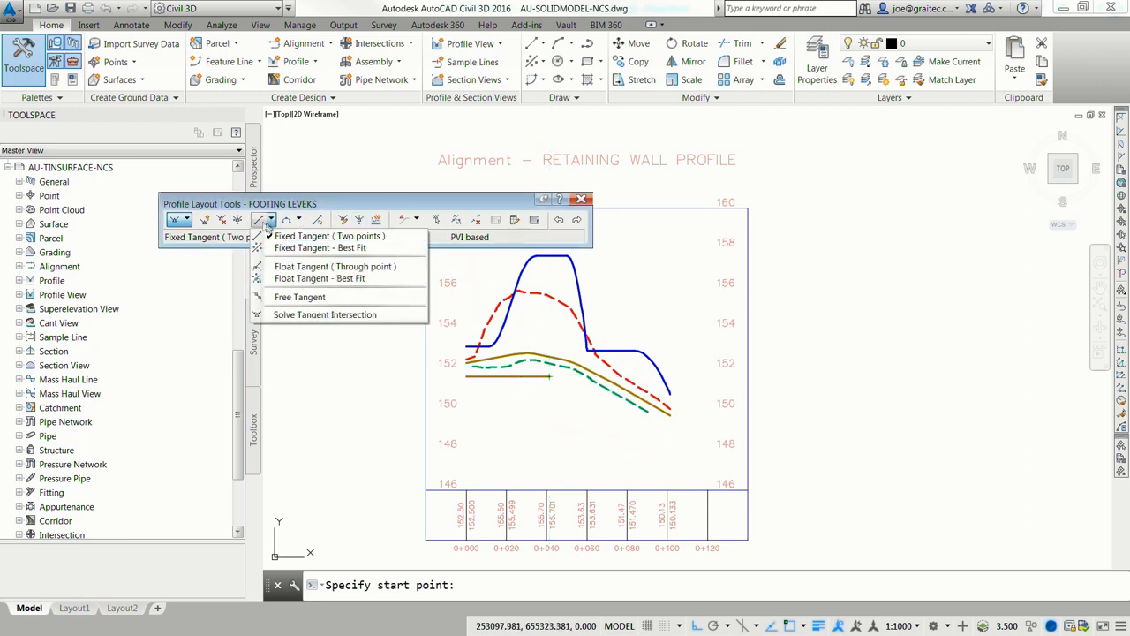
pyautogui.click(261, 222)
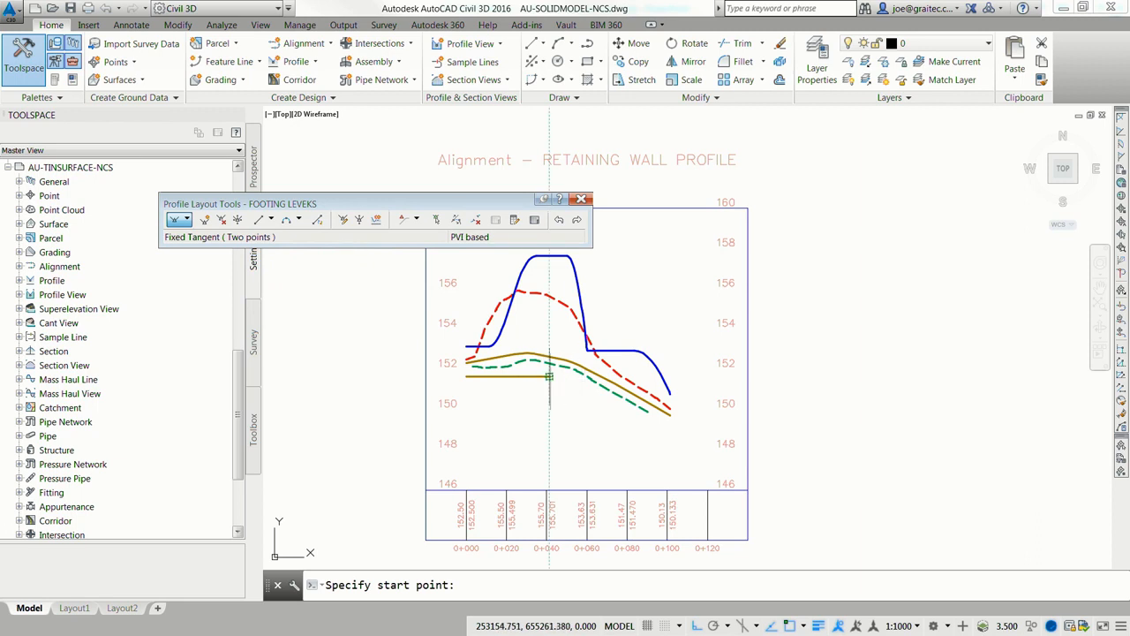
pyautogui.click(549, 392)
pyautogui.scroll(3, 600, 395)
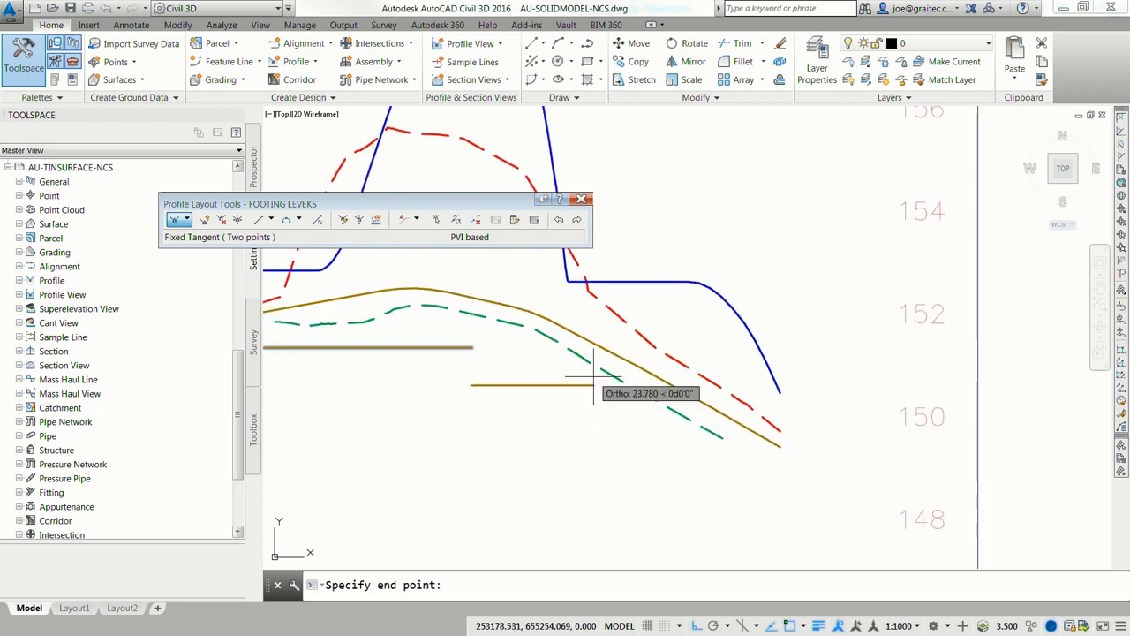
pyautogui.click(597, 385)
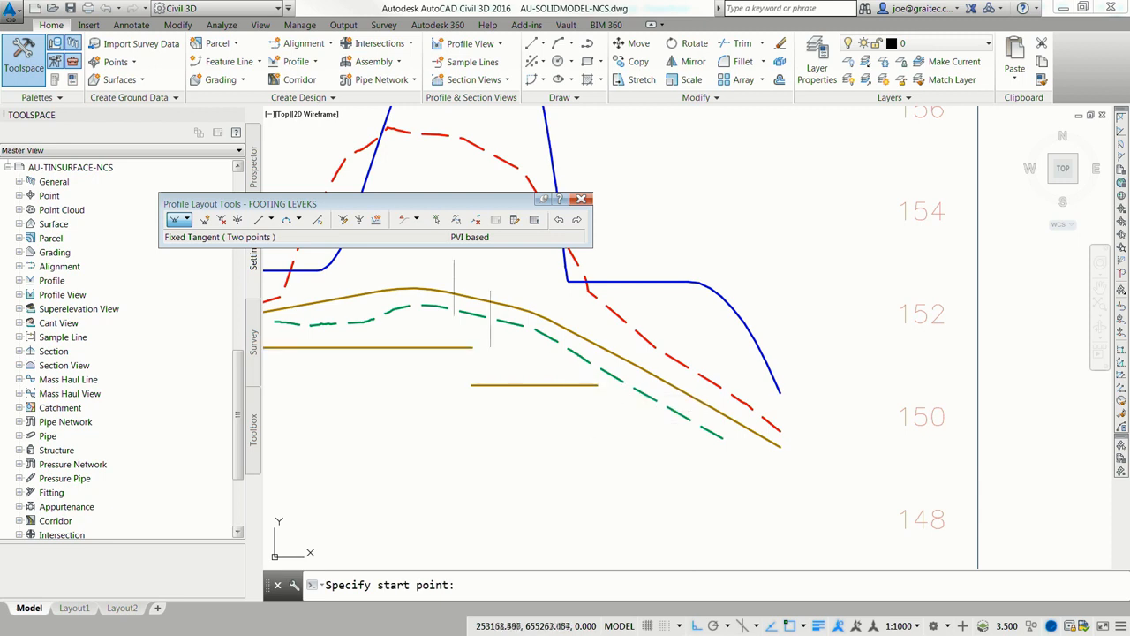
# Step down again with a third horizontal fixed tangent about 17.5 m long, starting at the second tangent's end station.
pyautogui.click(271, 220)
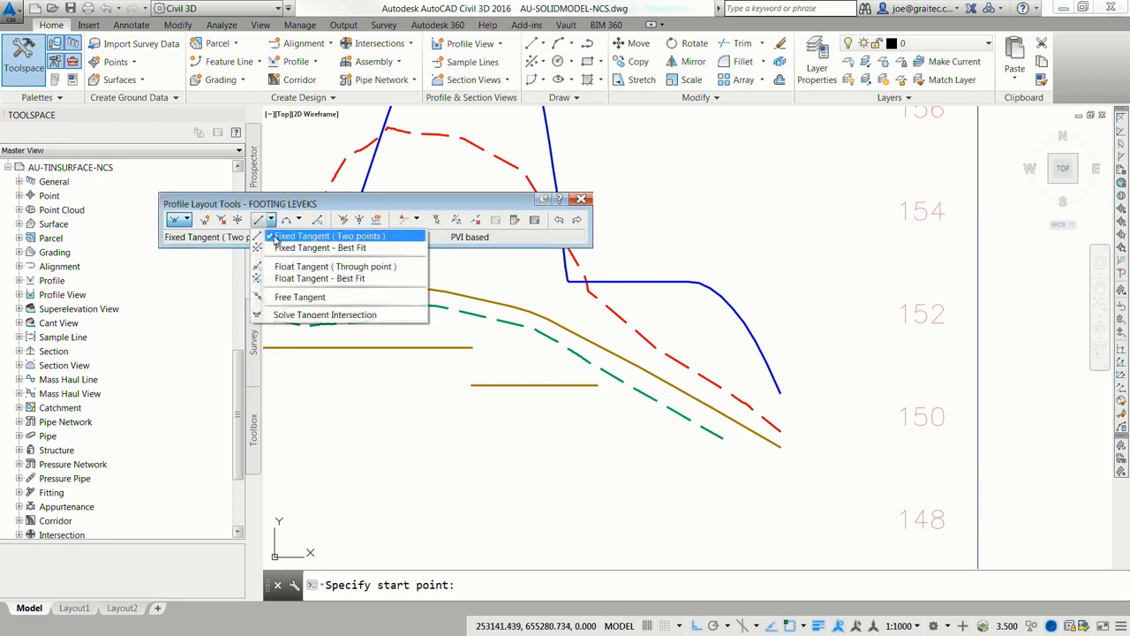
pyautogui.click(328, 236)
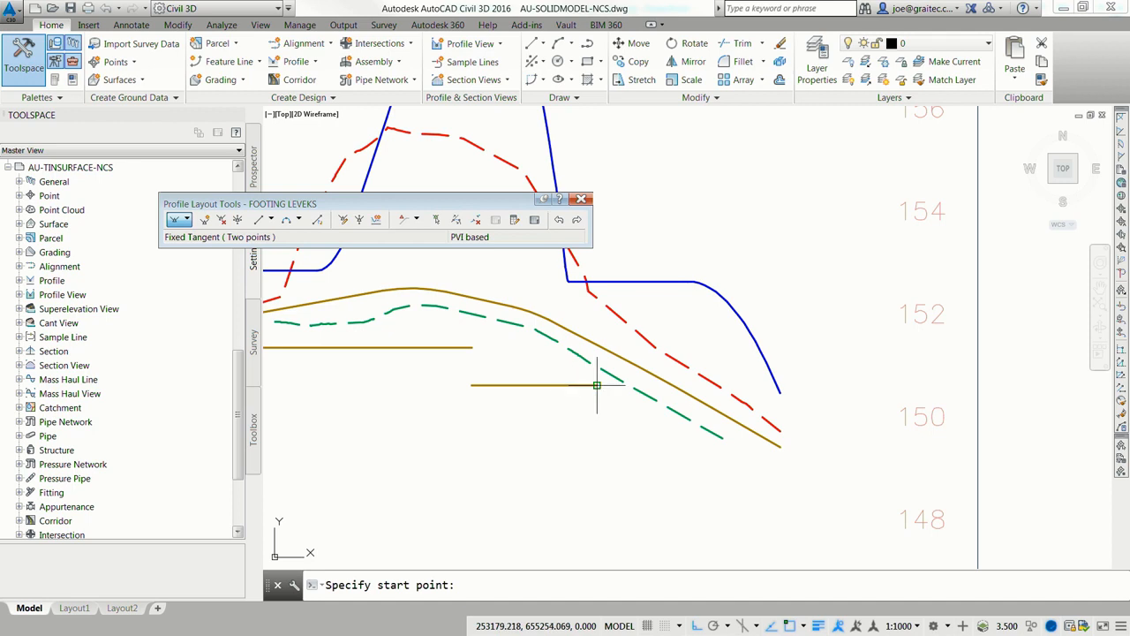
pyautogui.click(597, 427)
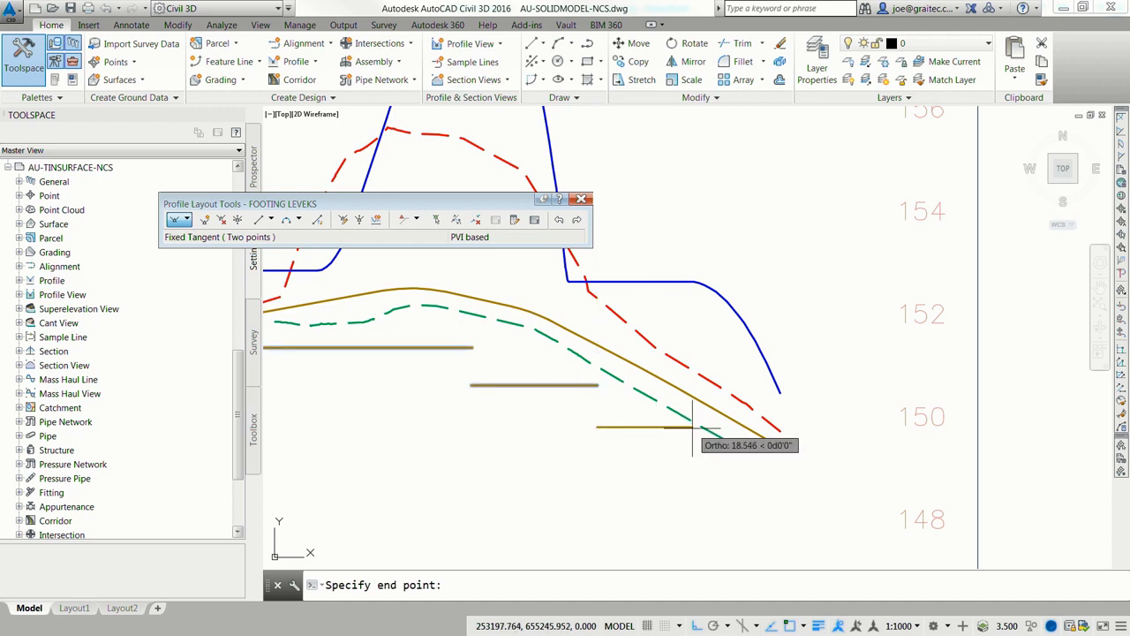
pyautogui.click(687, 428)
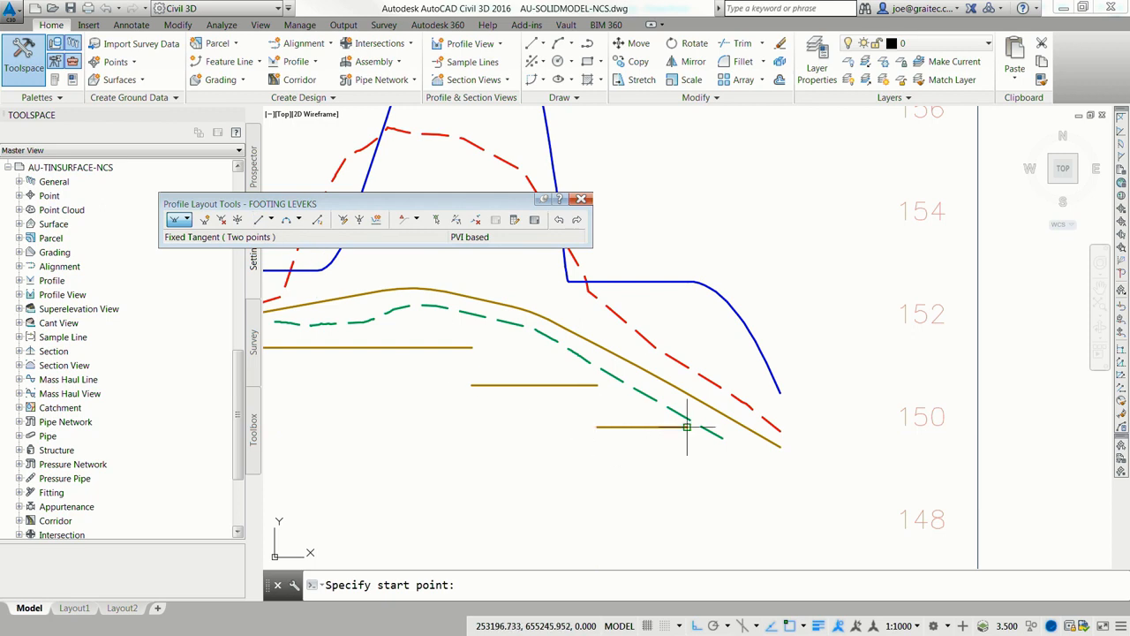
# Draw the fourth, lowest horizontal footing tangent from the third one's end station past the end of the wall profiles and finish the profile layout.
pyautogui.click(686, 458)
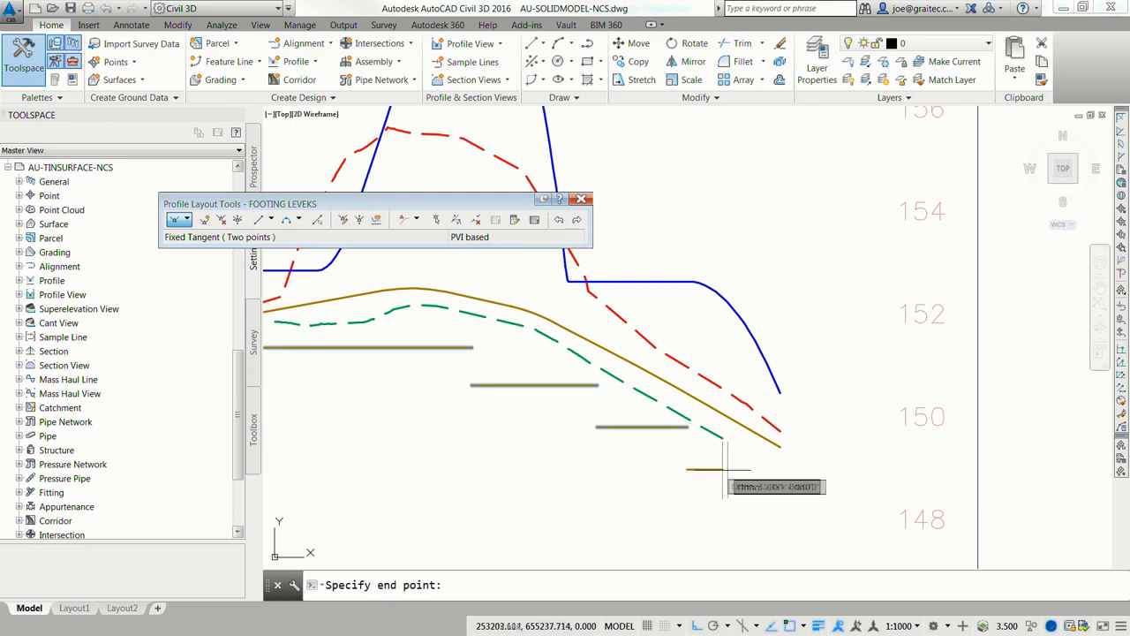
pyautogui.click(832, 472)
pyautogui.scroll(5, 609, 458)
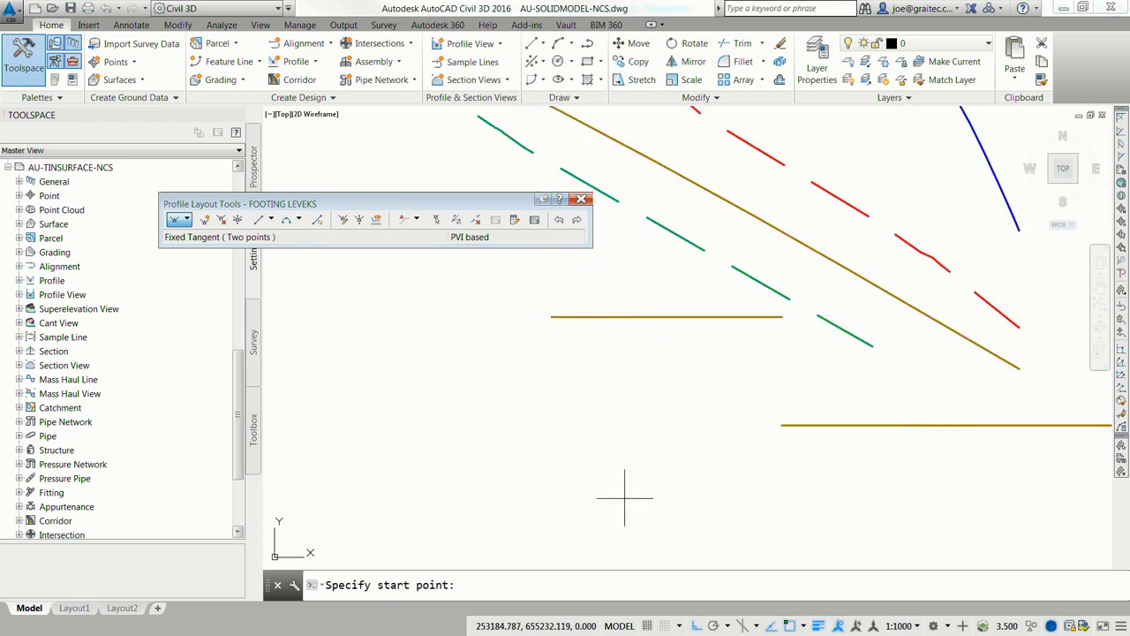
pyautogui.scroll(-5, 610, 458)
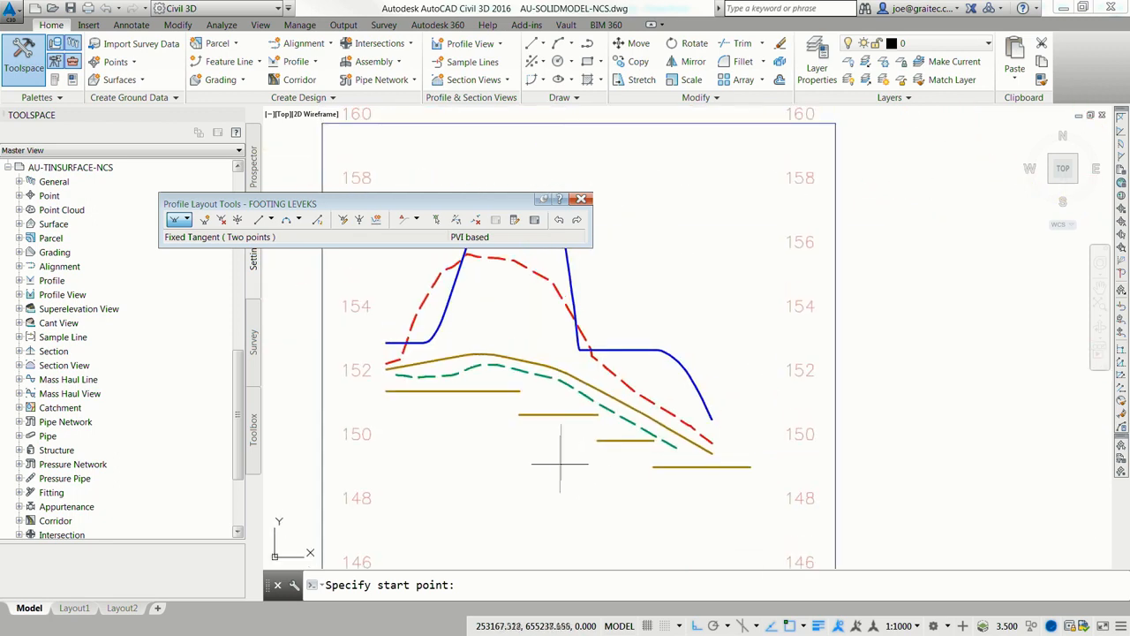
pyautogui.click(581, 199)
pyautogui.scroll(2, 504, 253)
pyautogui.scroll(-6, 517, 253)
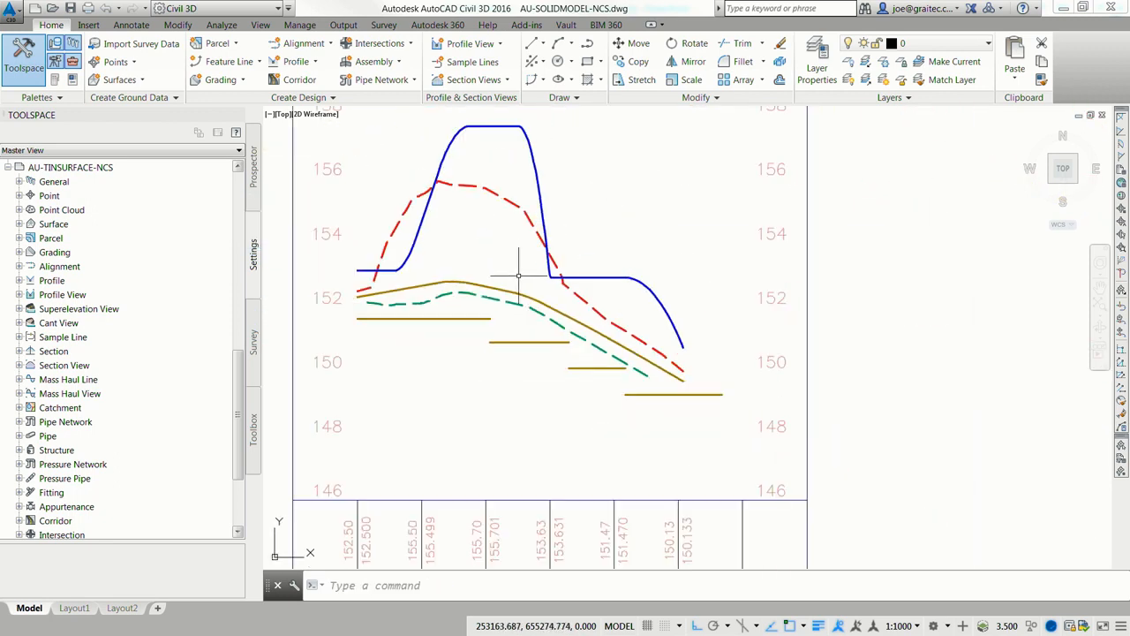
pyautogui.scroll(-3, 516, 284)
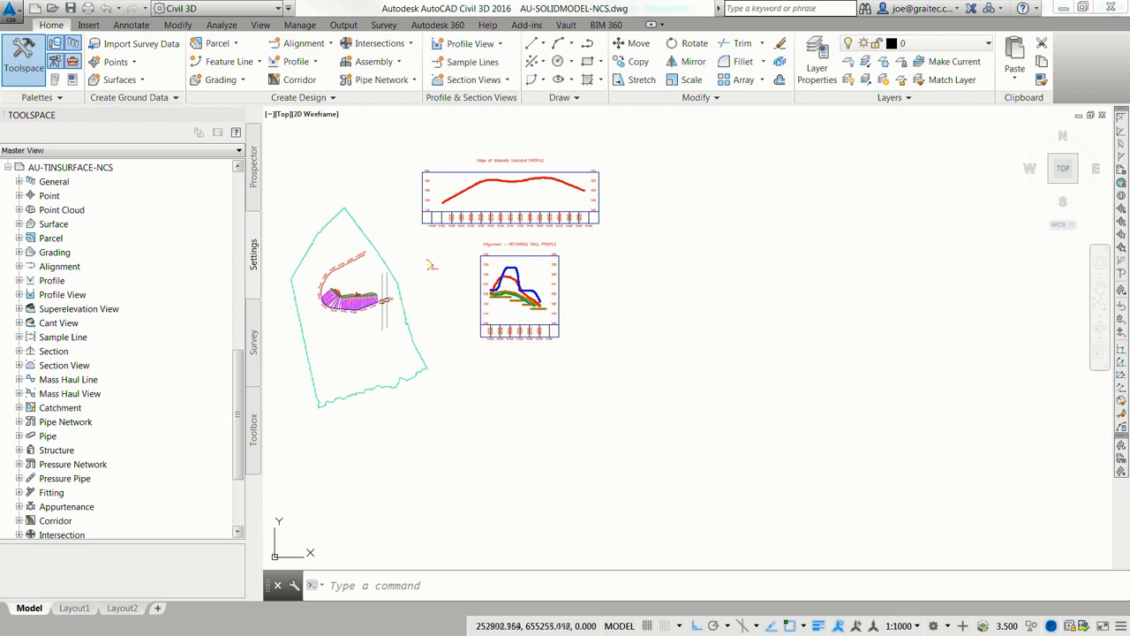
# Map the retaining wall corridor's topoffooting elevation target to the FOOTING LEVEKS profile and rebuild the corridor.
pyautogui.click(359, 300)
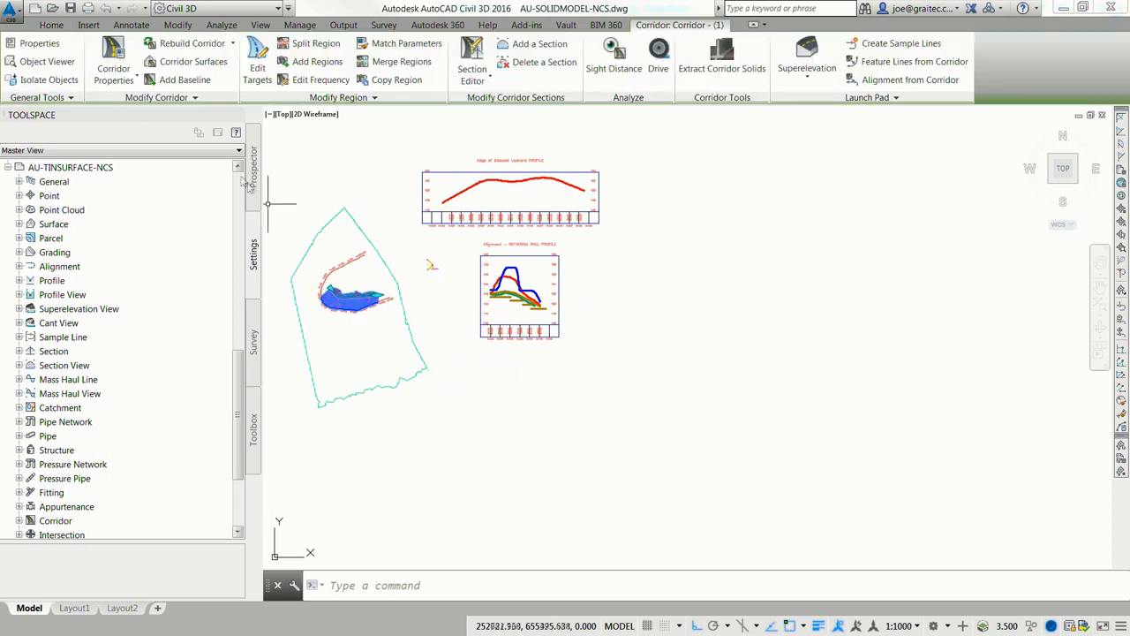
pyautogui.click(114, 77)
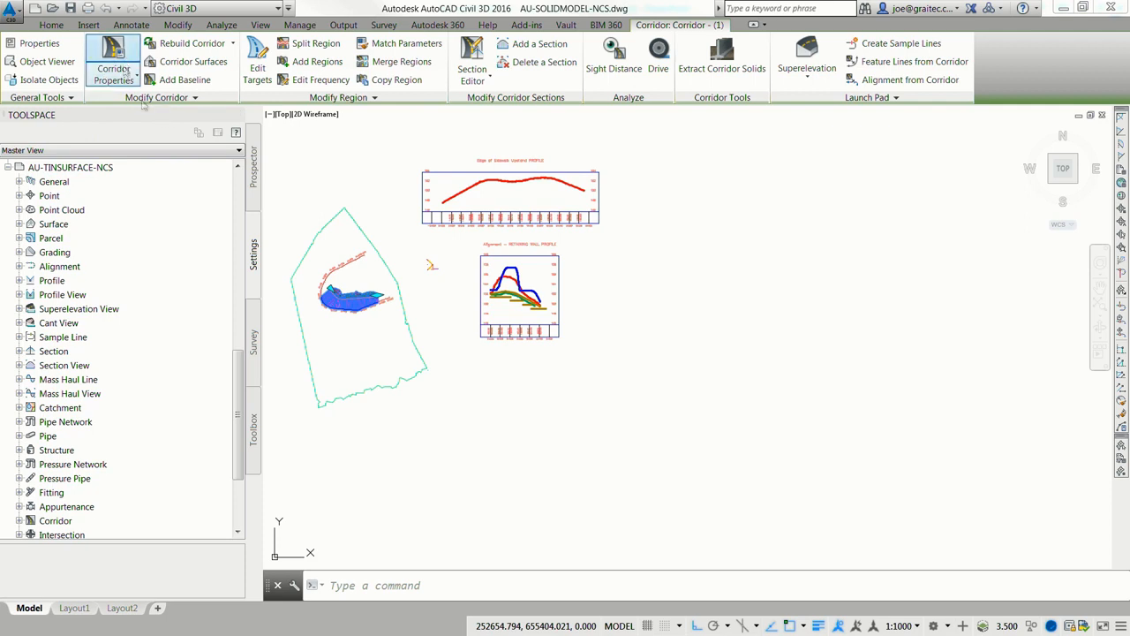
pyautogui.click(114, 72)
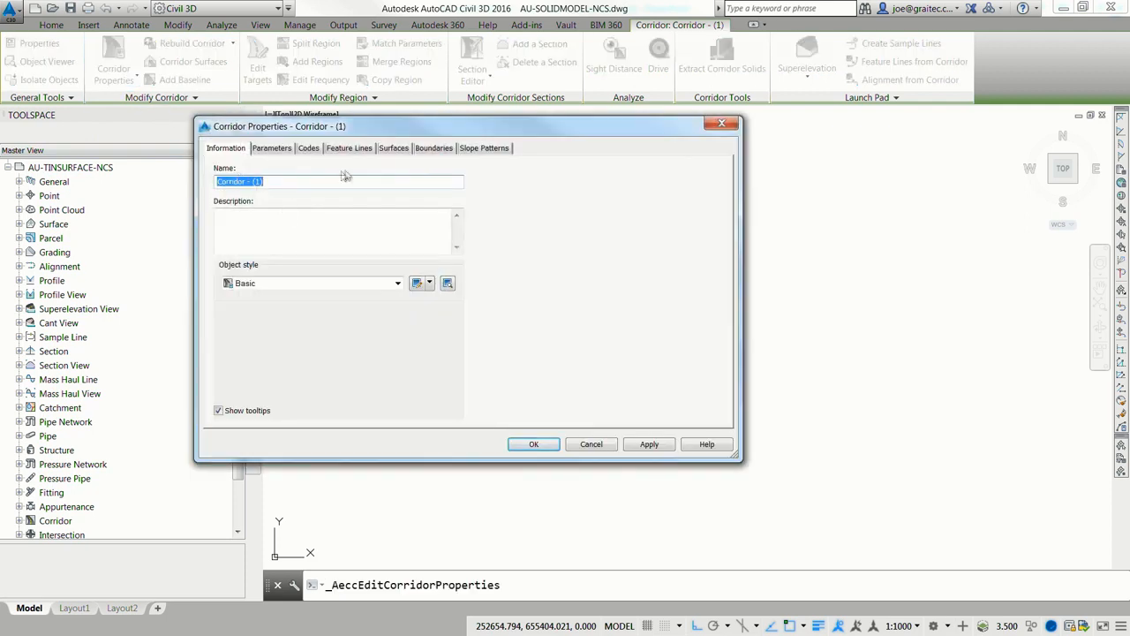
pyautogui.click(274, 150)
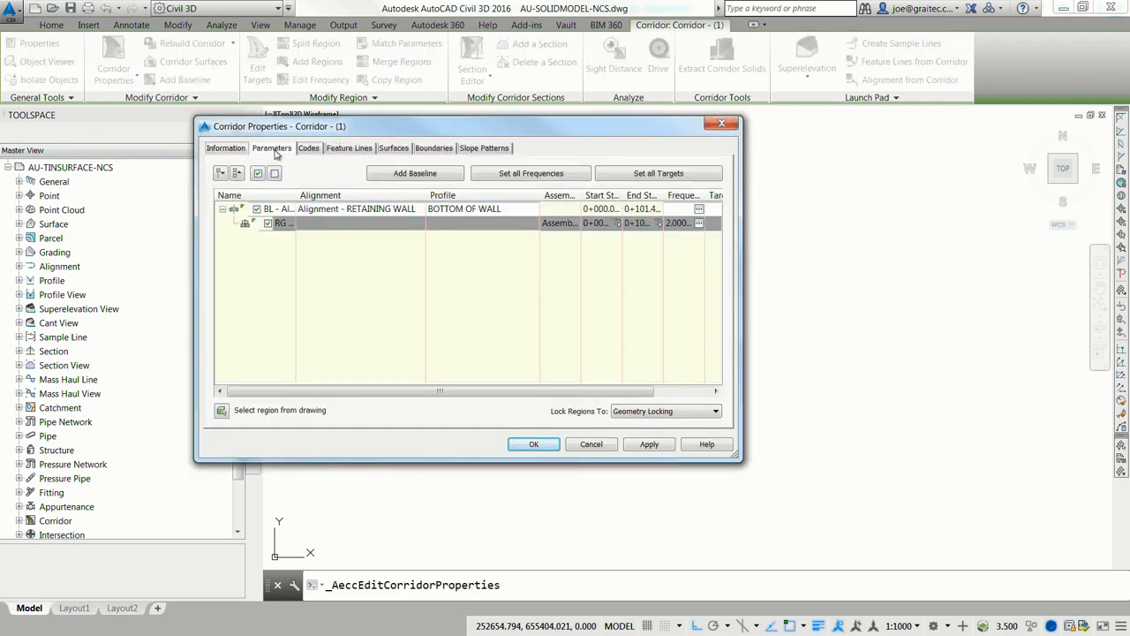
pyautogui.click(694, 173)
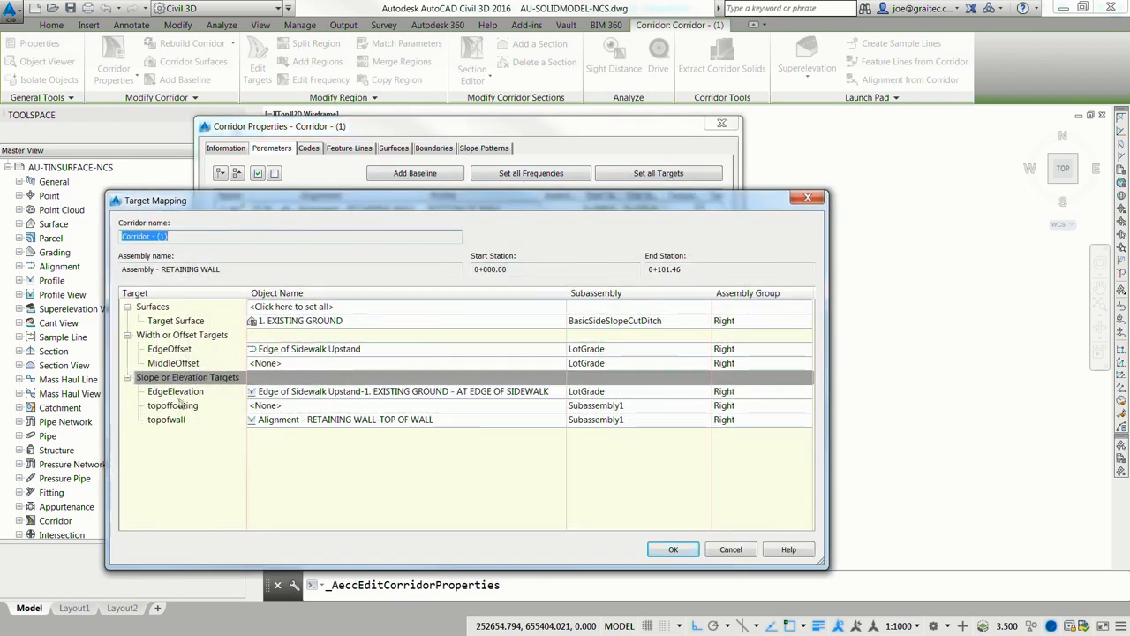
pyautogui.click(284, 408)
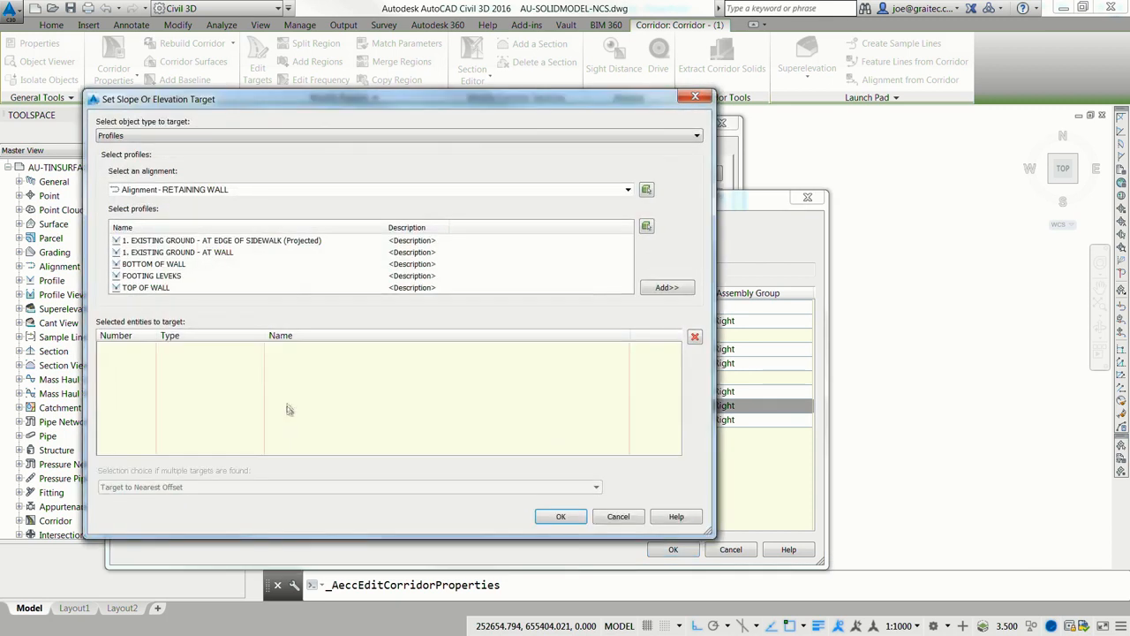
pyautogui.click(159, 276)
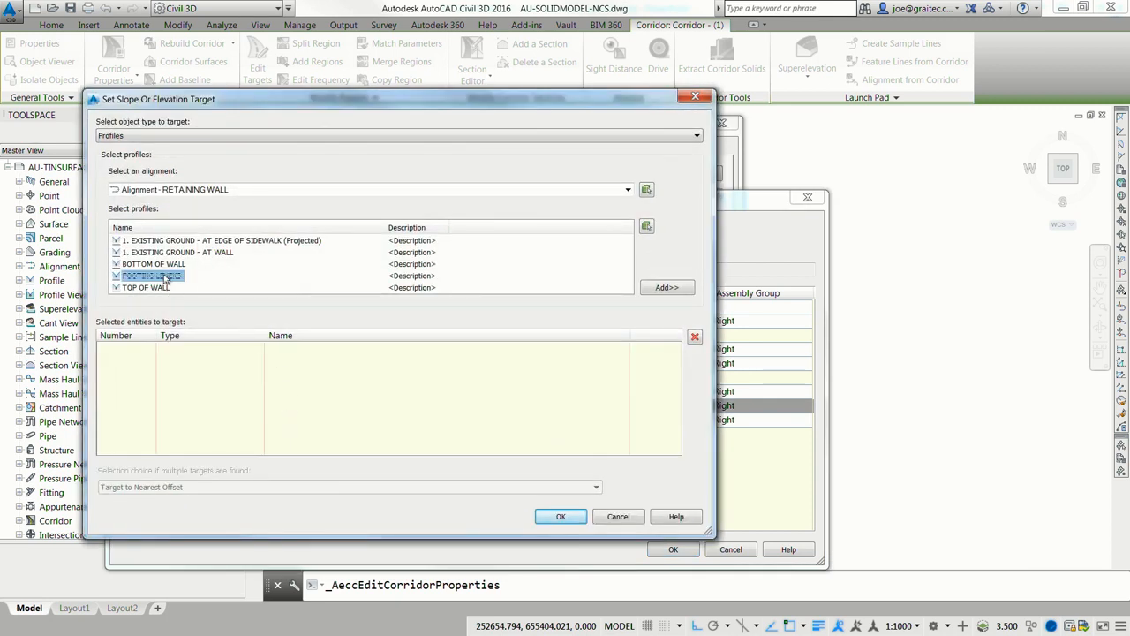
pyautogui.click(667, 287)
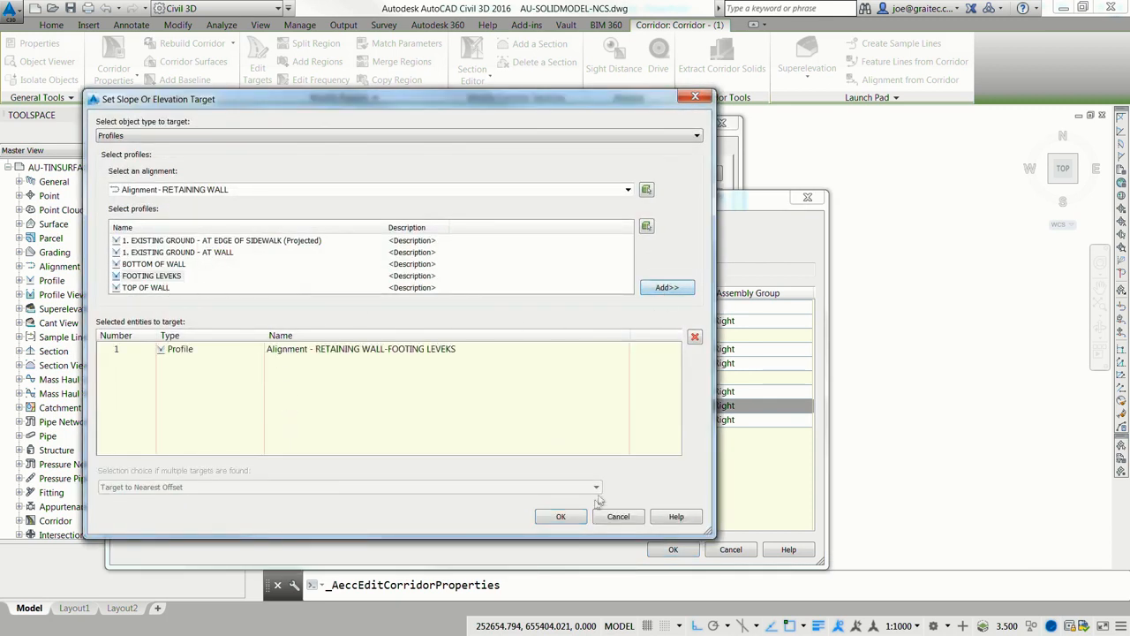
pyautogui.click(570, 517)
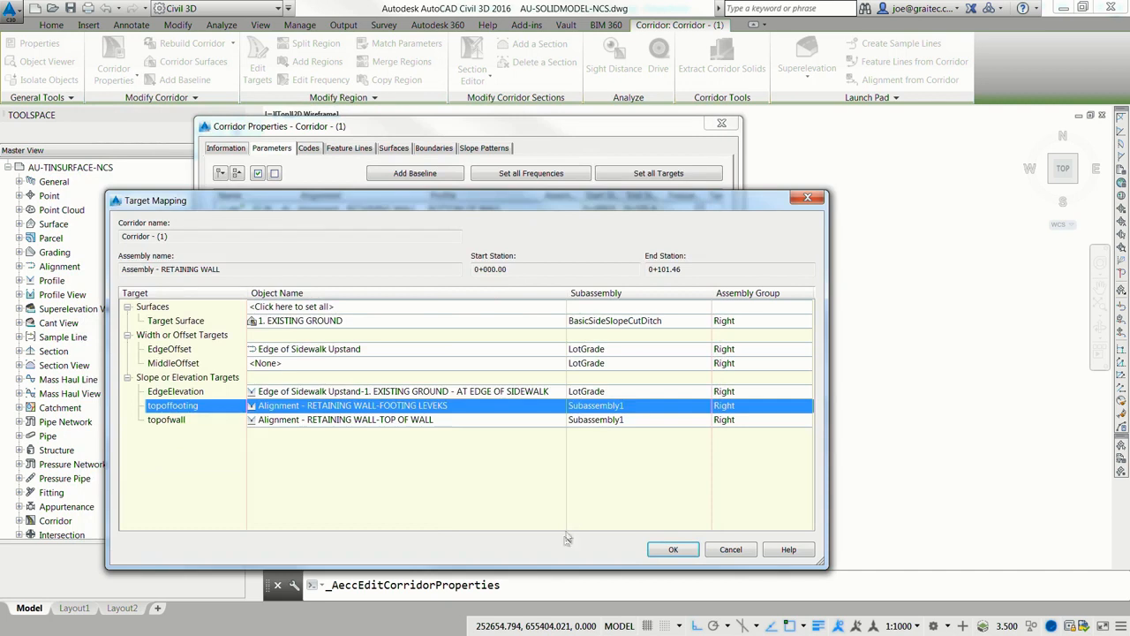
pyautogui.click(668, 549)
pyautogui.click(551, 443)
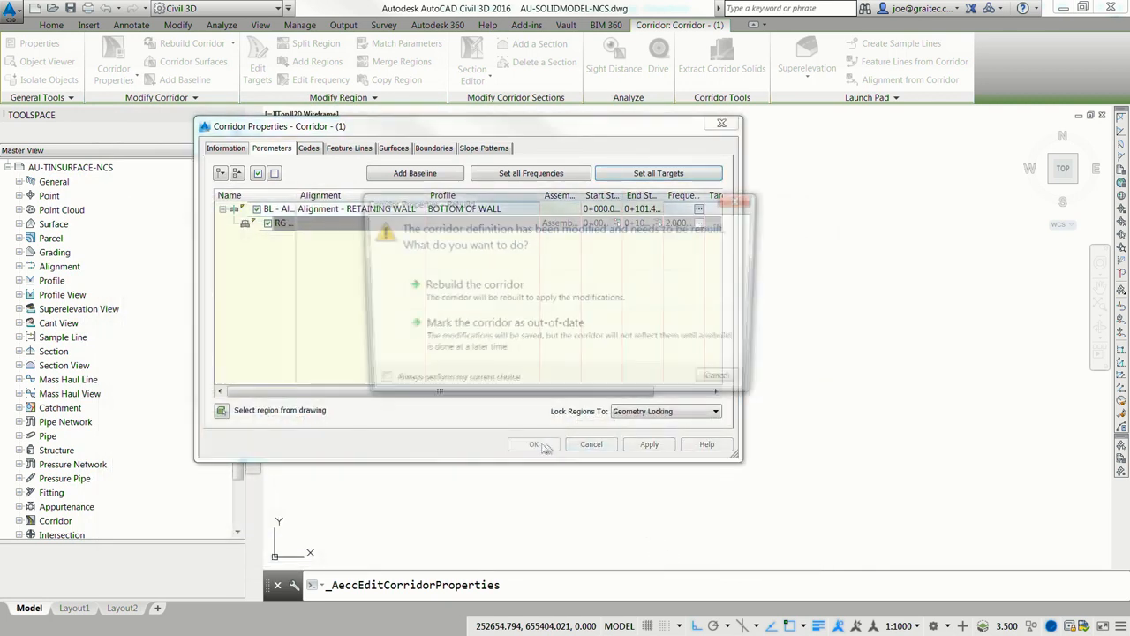
pyautogui.click(447, 329)
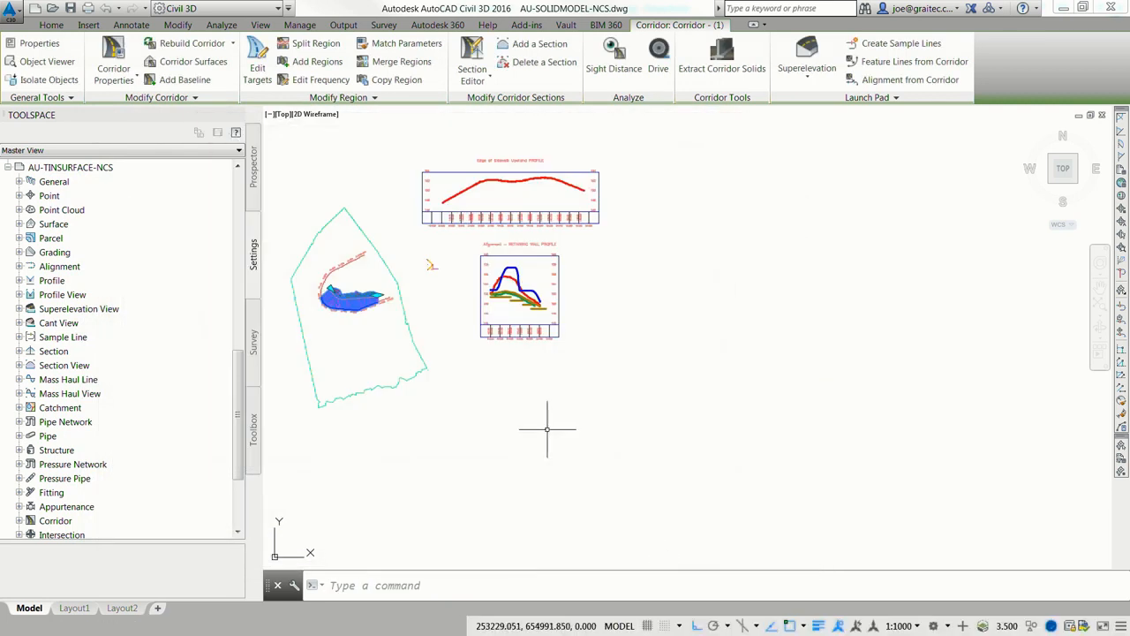
# Examine the corridor model in the 3D object viewer from the front and from below, checking the stepped footings and wall.
pyautogui.click(47, 61)
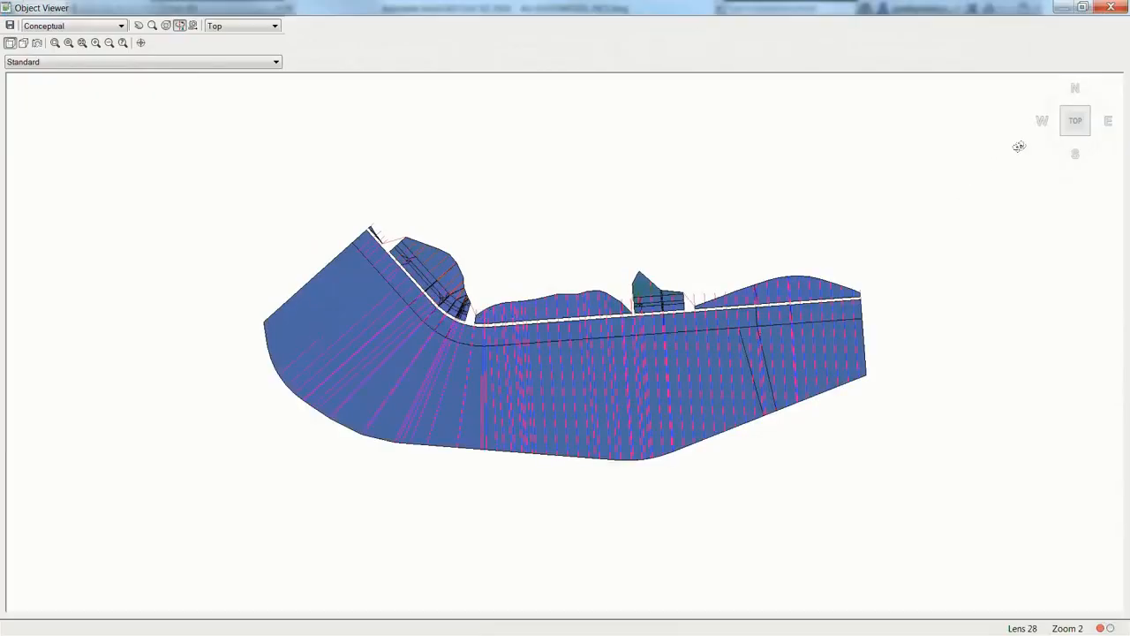
pyautogui.click(1077, 136)
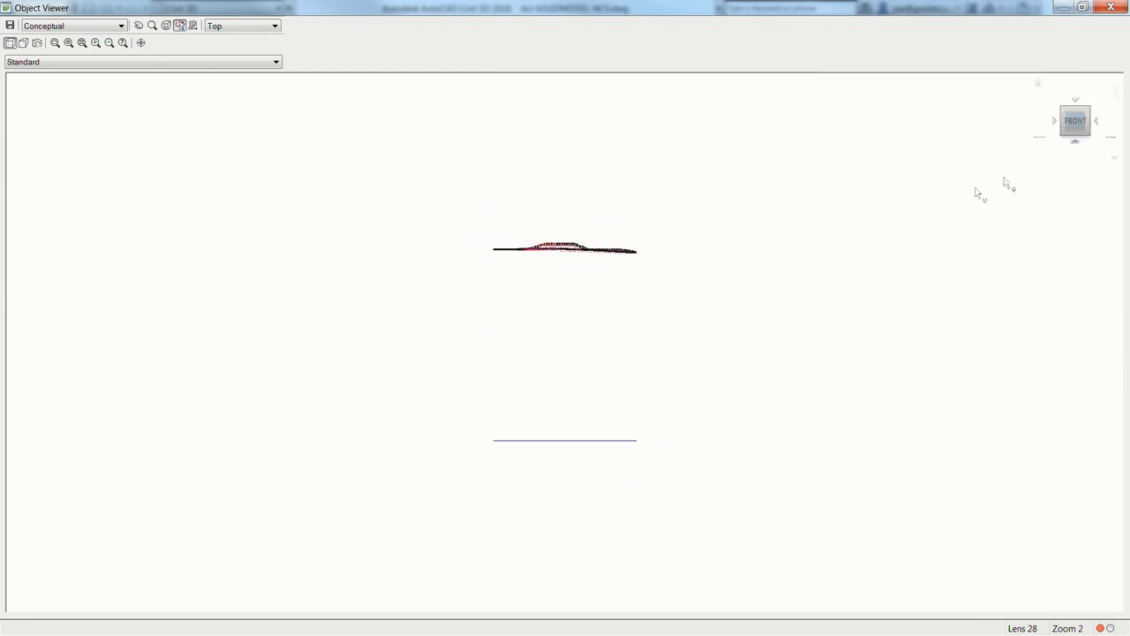
pyautogui.moveTo(585, 280); pyautogui.dragTo(560, 543, button='middle')
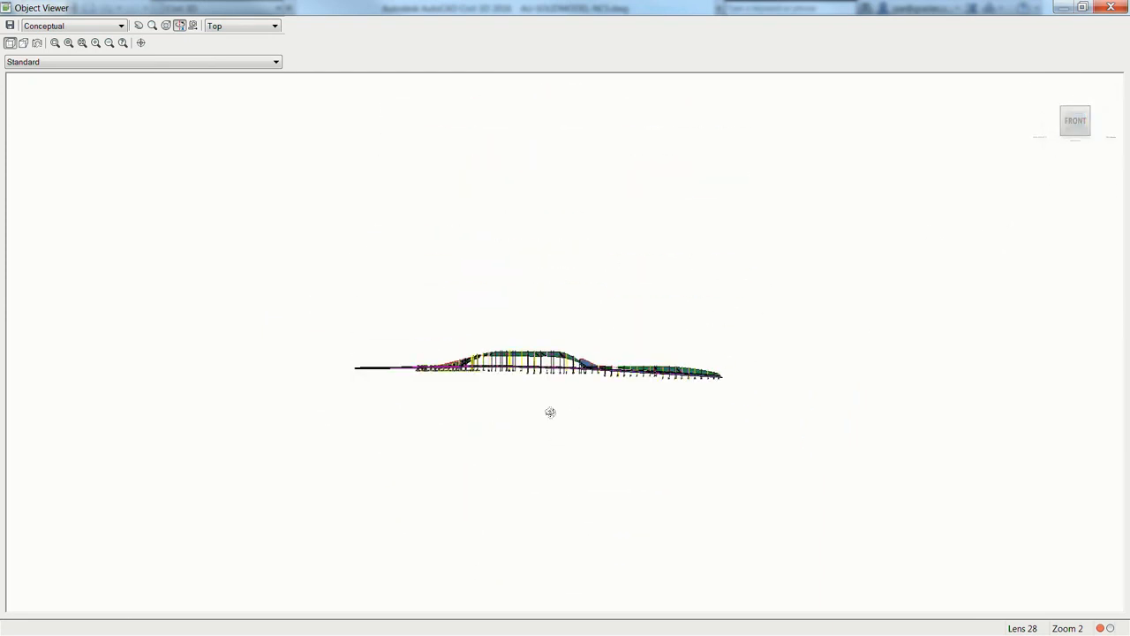
pyautogui.scroll(2, 550, 411)
pyautogui.scroll(1, 564, 456)
pyautogui.moveTo(564, 457); pyautogui.dragTo(394, 405, button='middle')
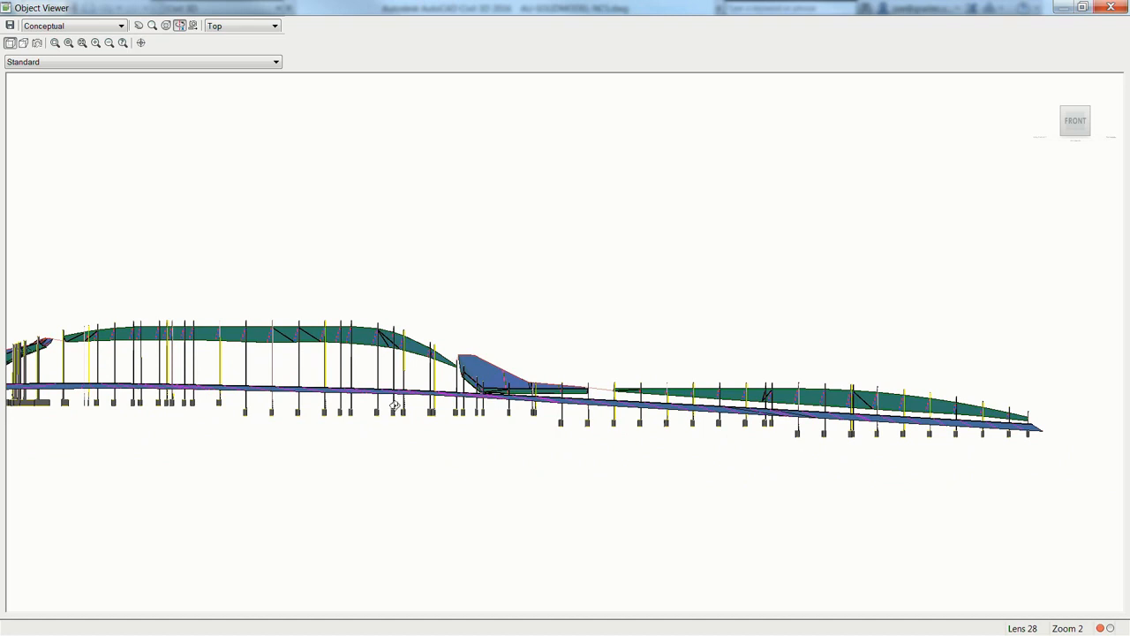
pyautogui.moveTo(545, 319); pyautogui.dragTo(338, 373)
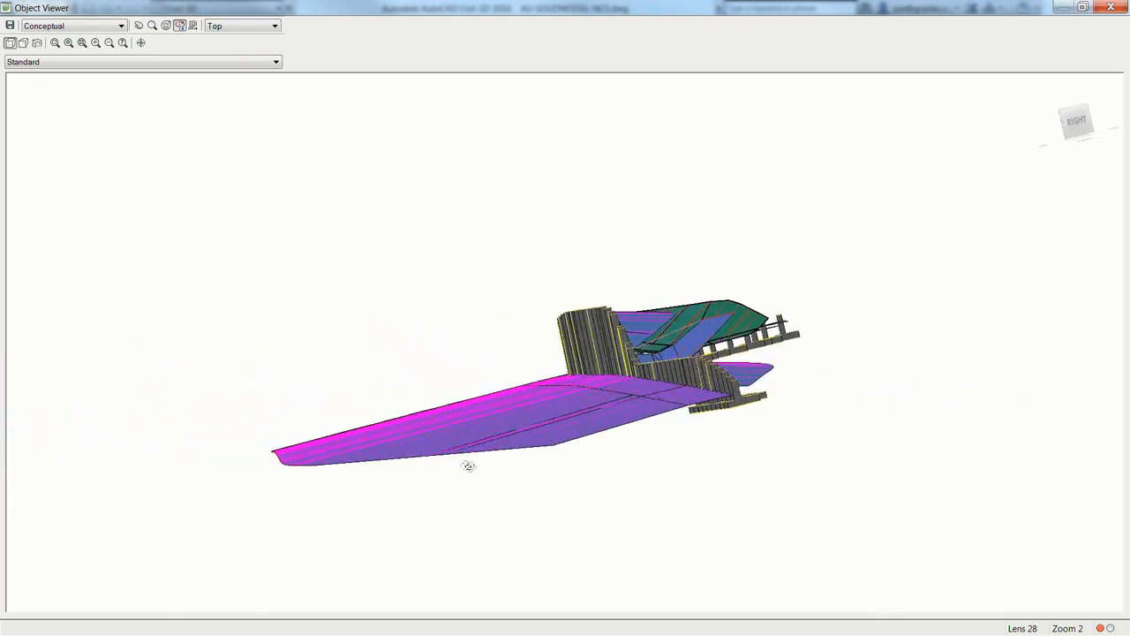
pyautogui.moveTo(488, 471); pyautogui.dragTo(458, 428)
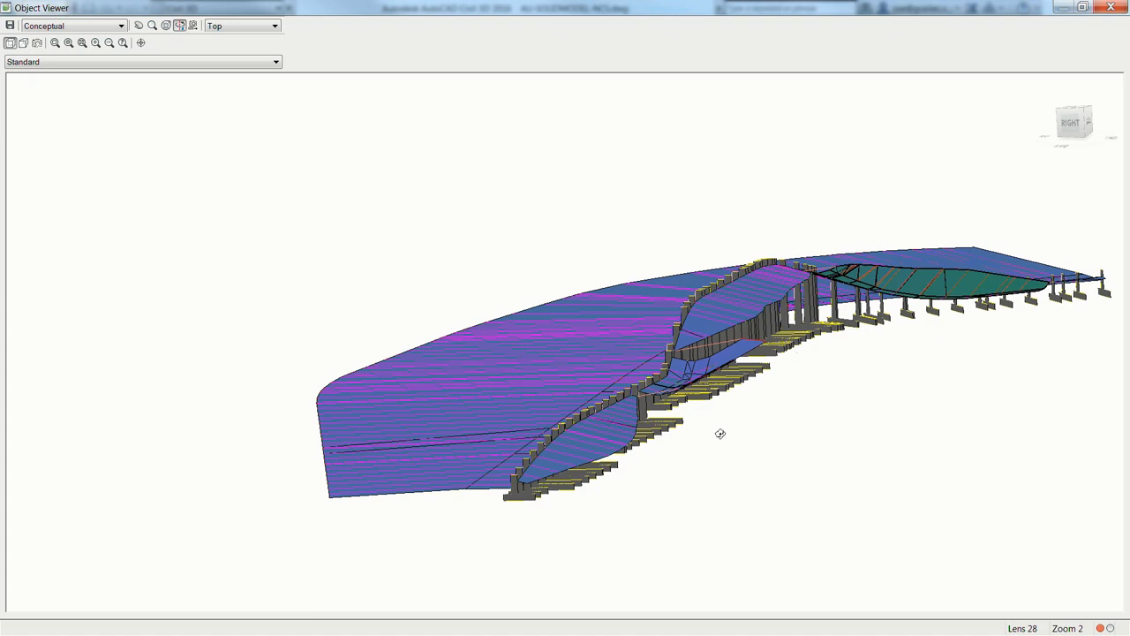
pyautogui.moveTo(678, 457); pyautogui.dragTo(710, 331)
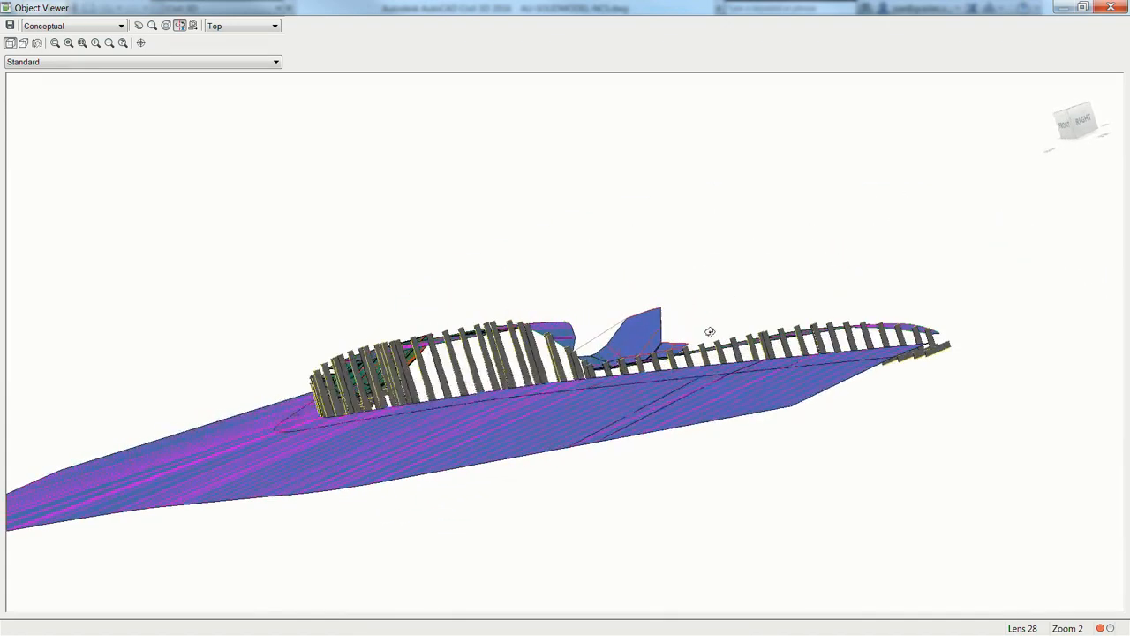
pyautogui.click(1111, 7)
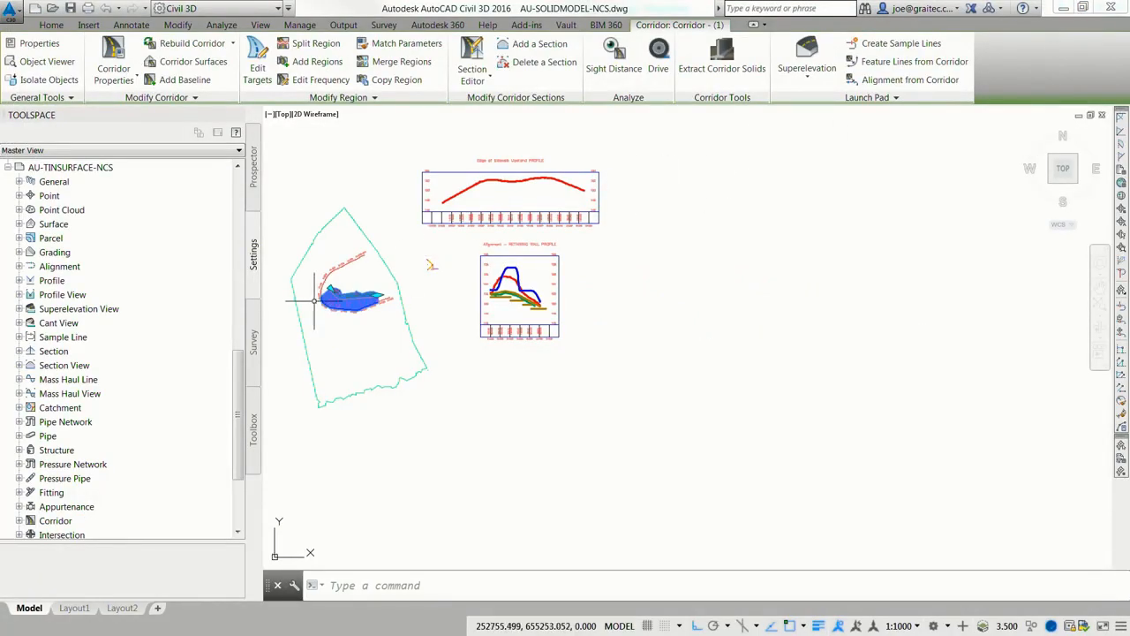
# Start extracting solids from the retaining wall corridor and add all baseline regions to the extraction.
pyautogui.press('Escape')
pyautogui.click(357, 301)
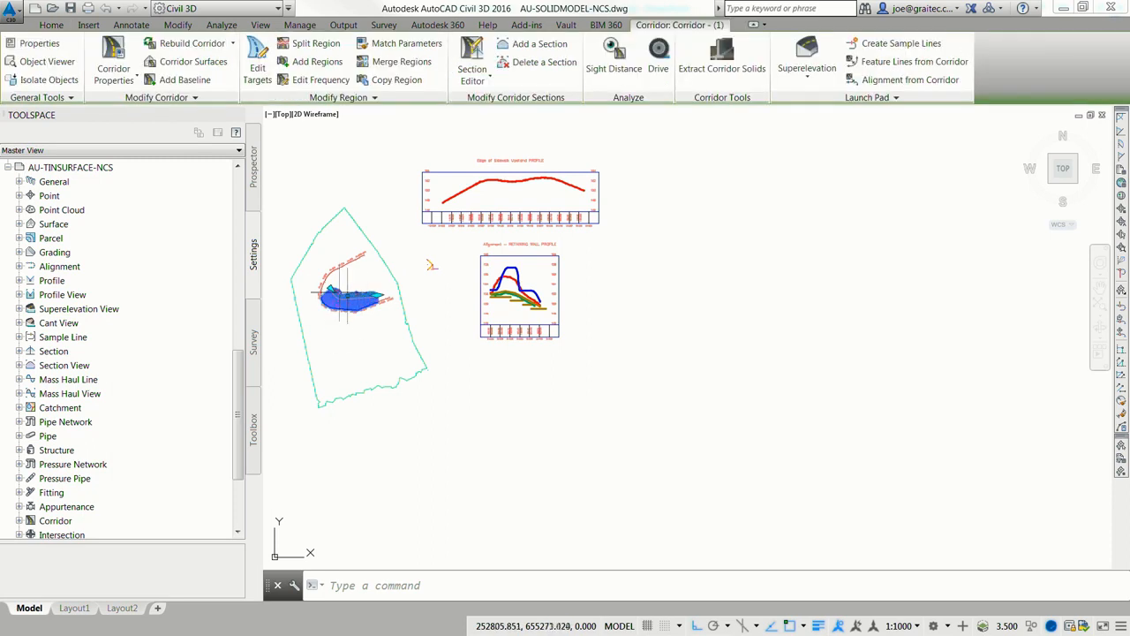
pyautogui.click(722, 73)
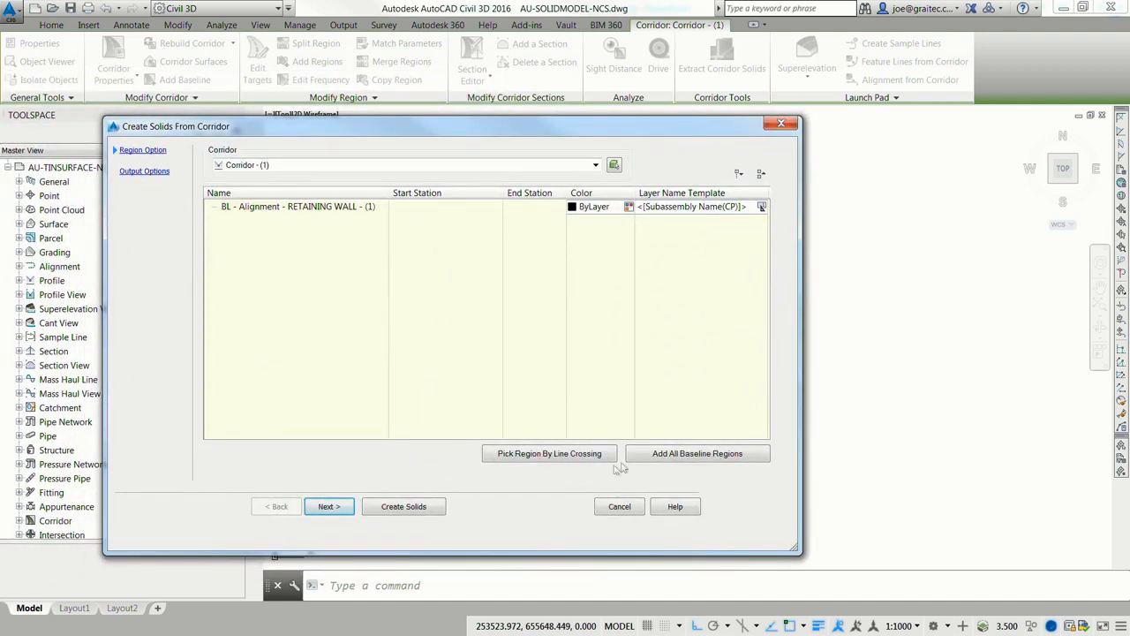
pyautogui.click(694, 453)
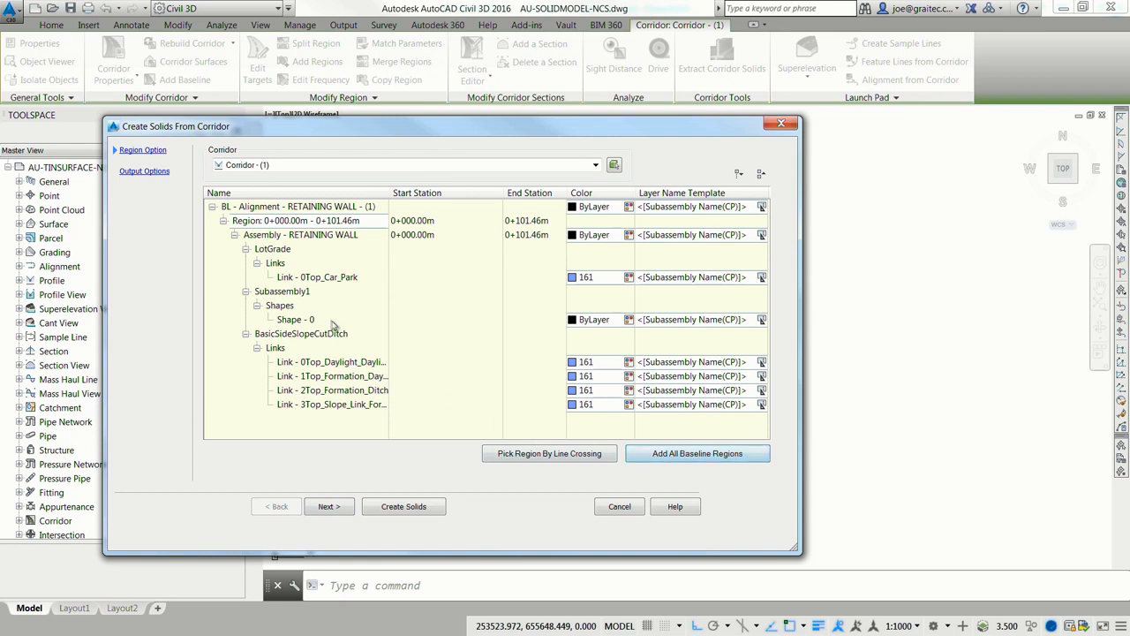
# Remove the BasicSideSlopeCutDitch and LotGrade subassemblies from the solids extraction, keeping only the Subassembly1 wall shape.
pyautogui.click(279, 254)
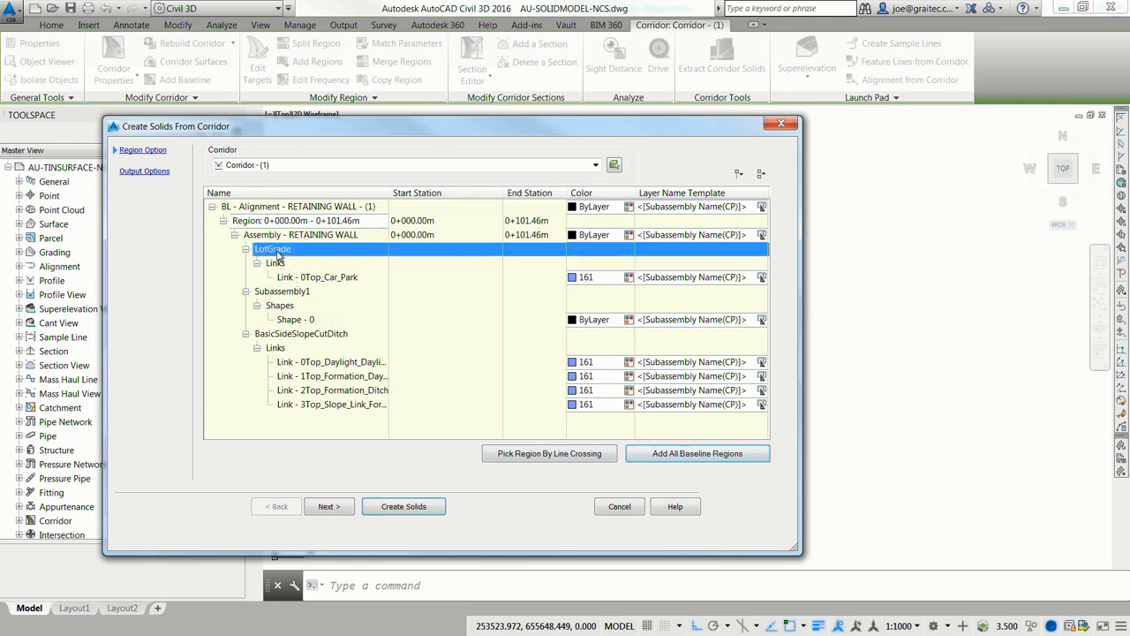
pyautogui.rightClick(284, 252)
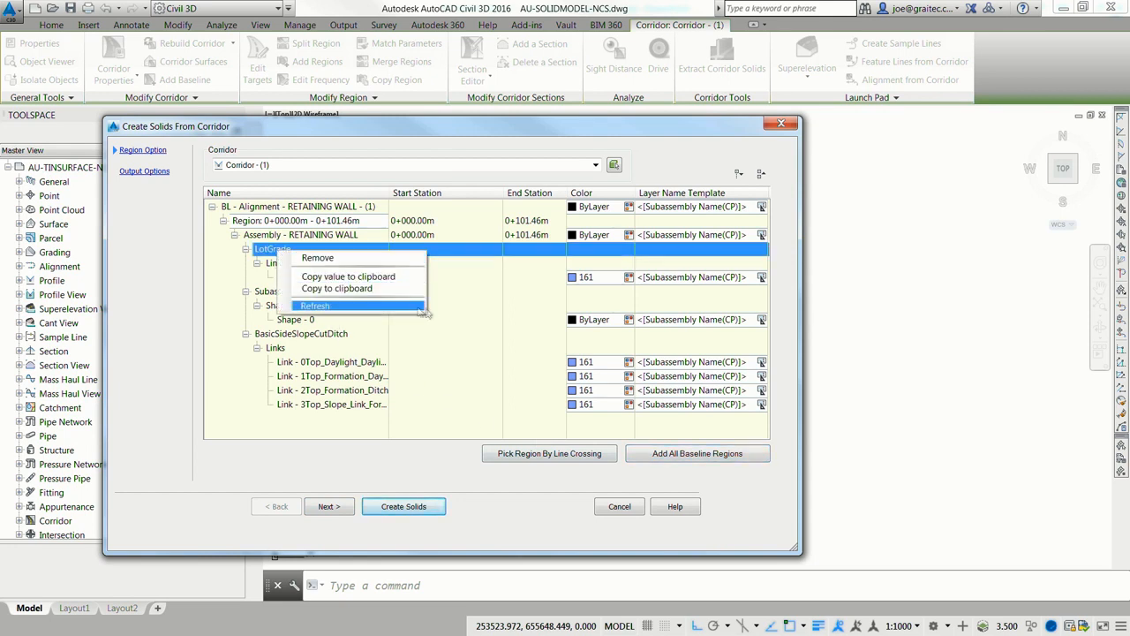
pyautogui.click(477, 421)
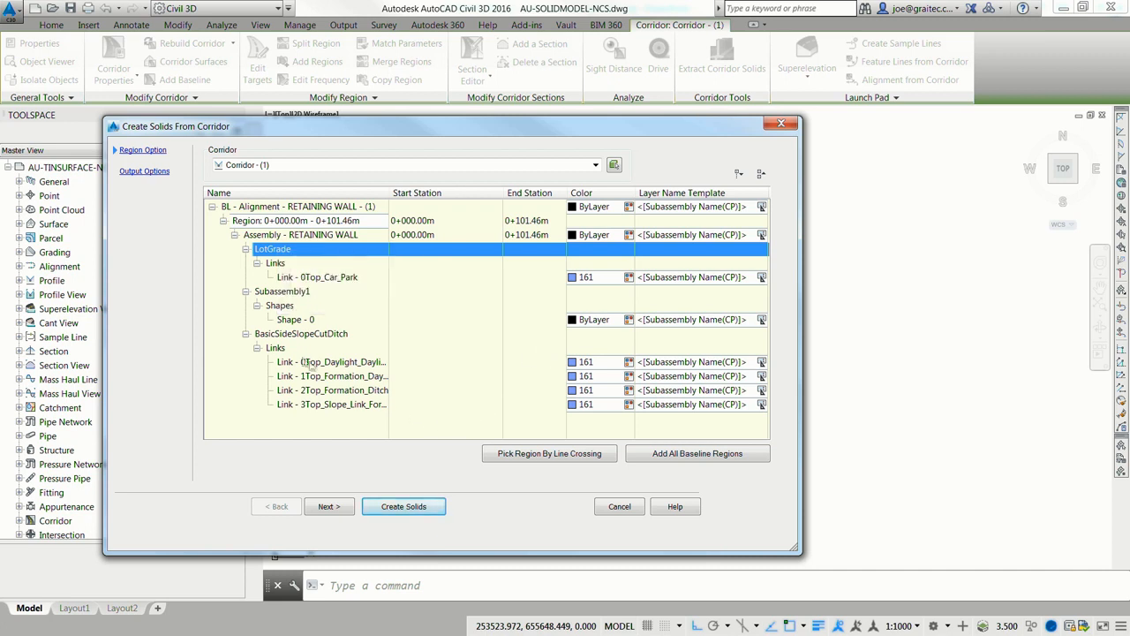
pyautogui.rightClick(282, 336)
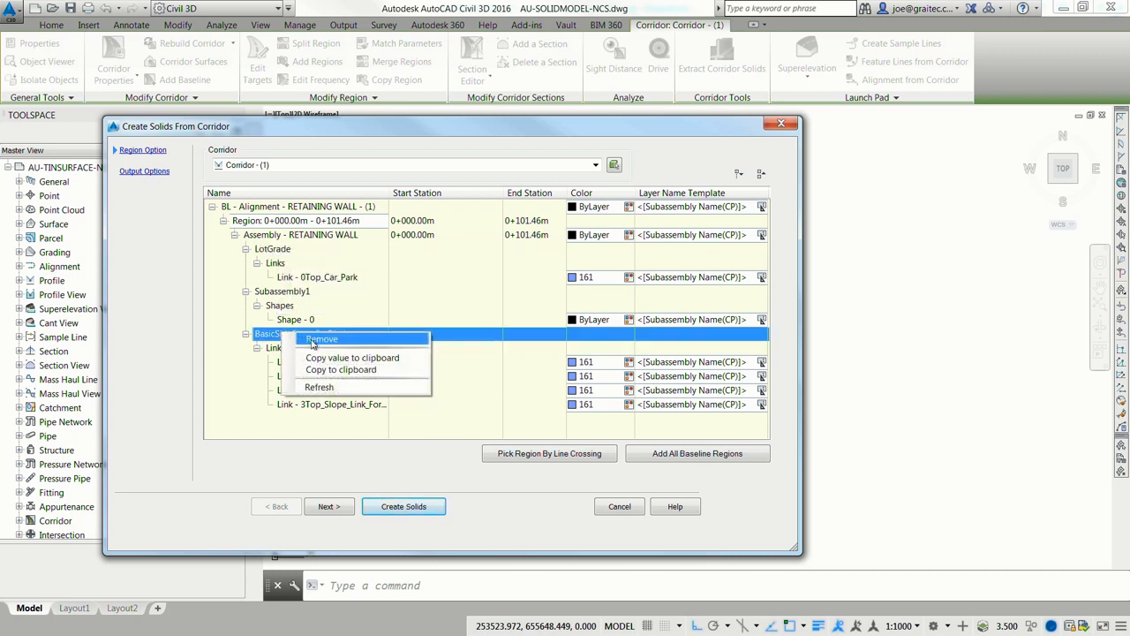
pyautogui.click(315, 342)
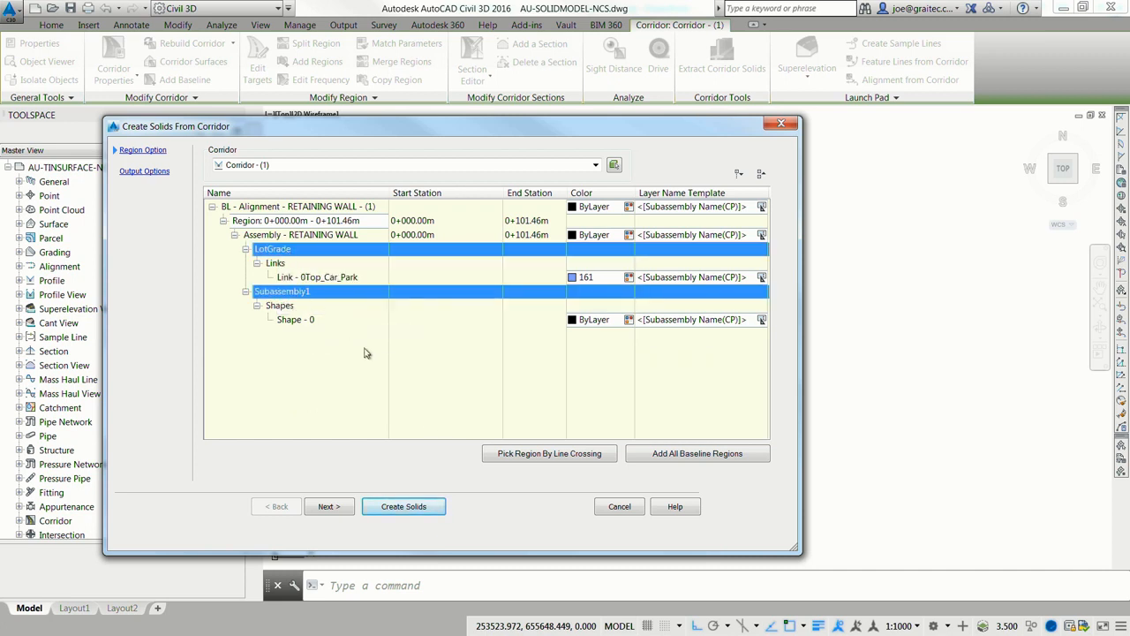
pyautogui.click(300, 320)
pyautogui.click(276, 250)
pyautogui.rightClick(299, 251)
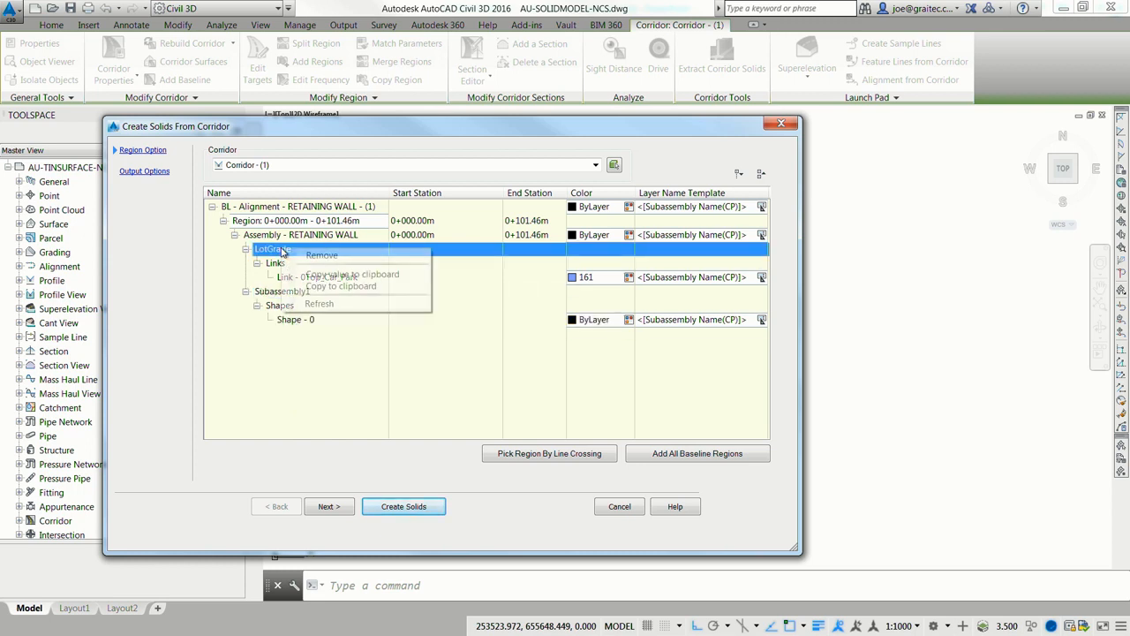
pyautogui.click(336, 255)
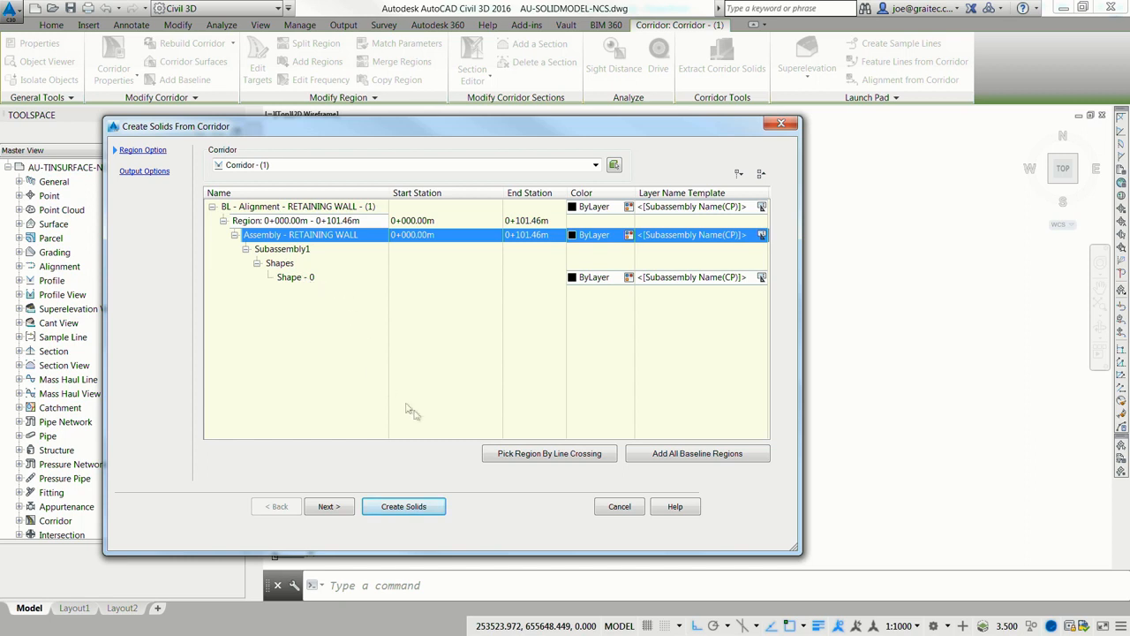
# Output the corridor's AutoCAD 3D solids to a new drawing named au2015solid in the 2015 folder and create them.
pyautogui.click(329, 507)
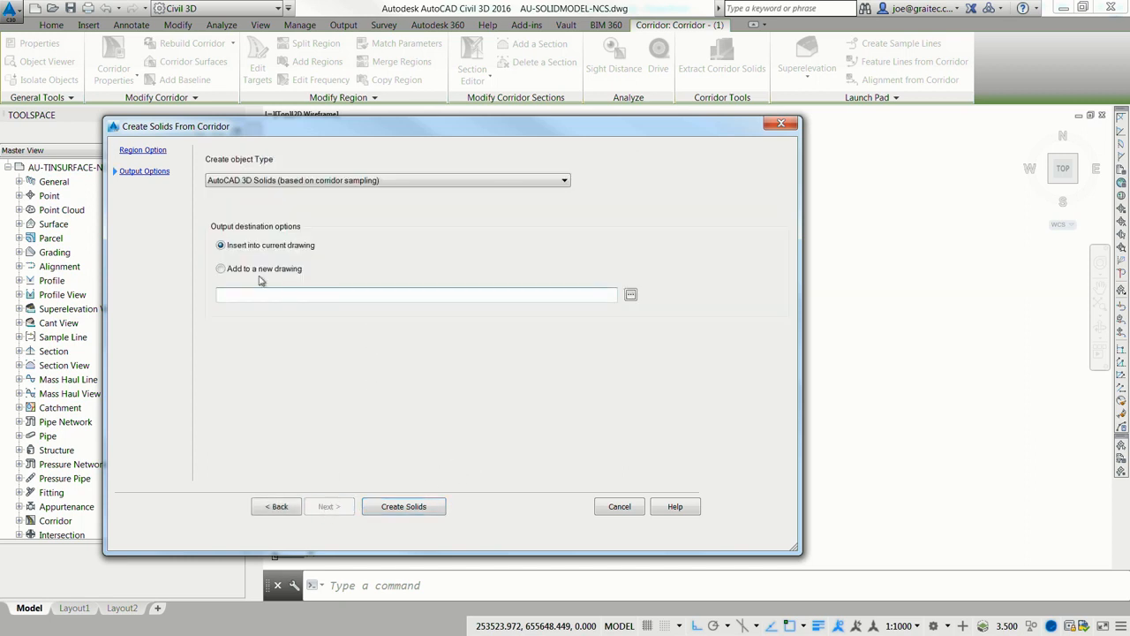
pyautogui.click(221, 269)
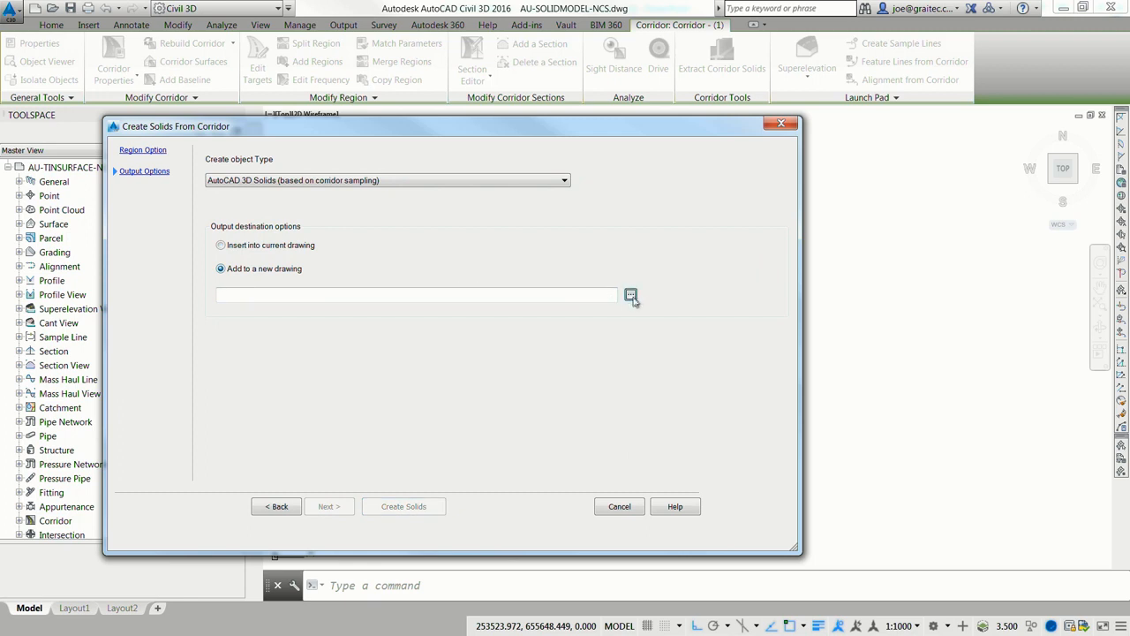
pyautogui.click(631, 295)
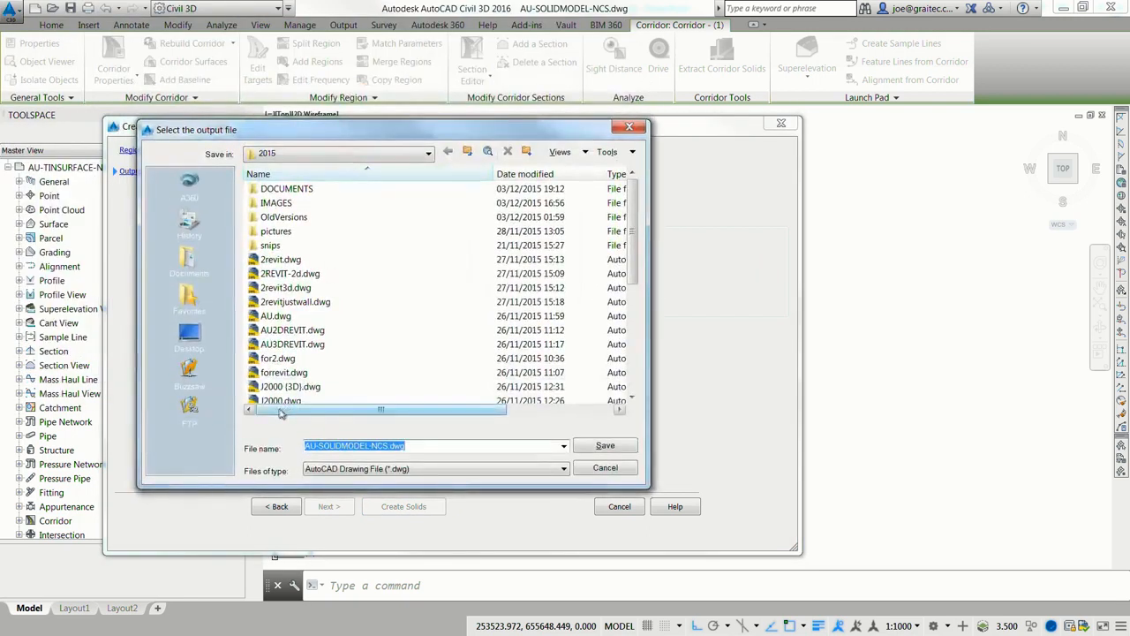
pyautogui.write('au2015solid')
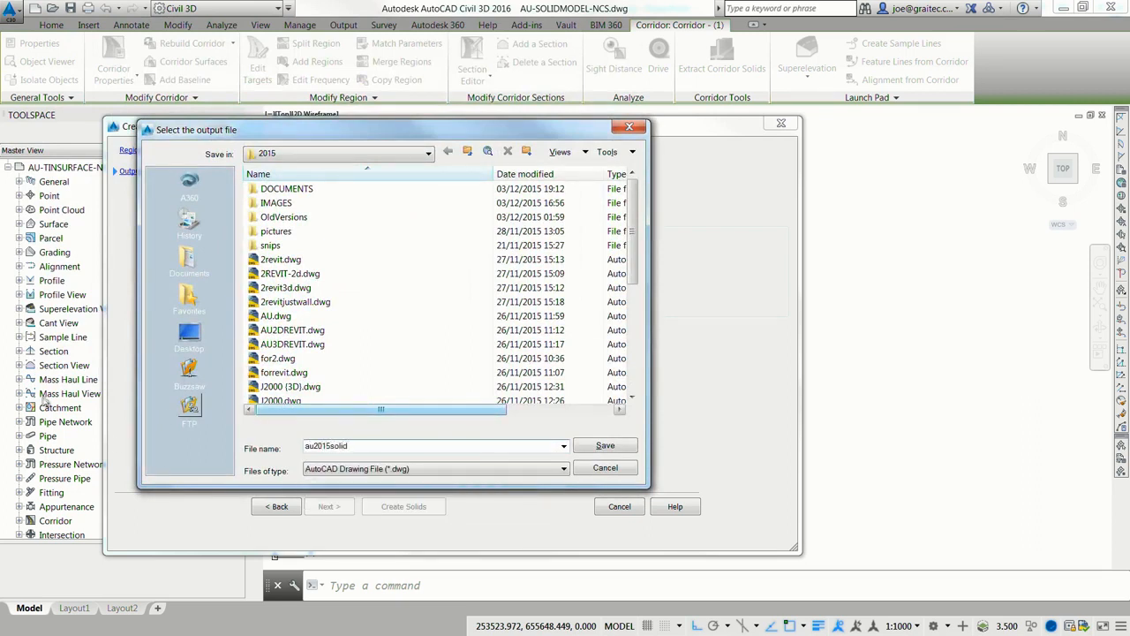
pyautogui.click(605, 446)
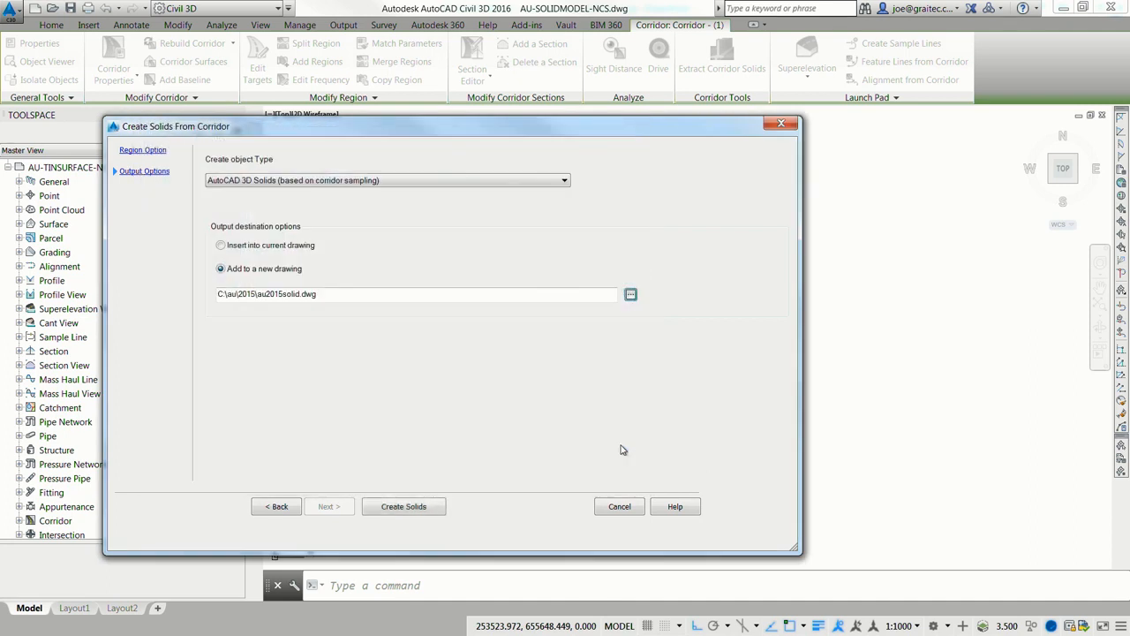
pyautogui.click(402, 505)
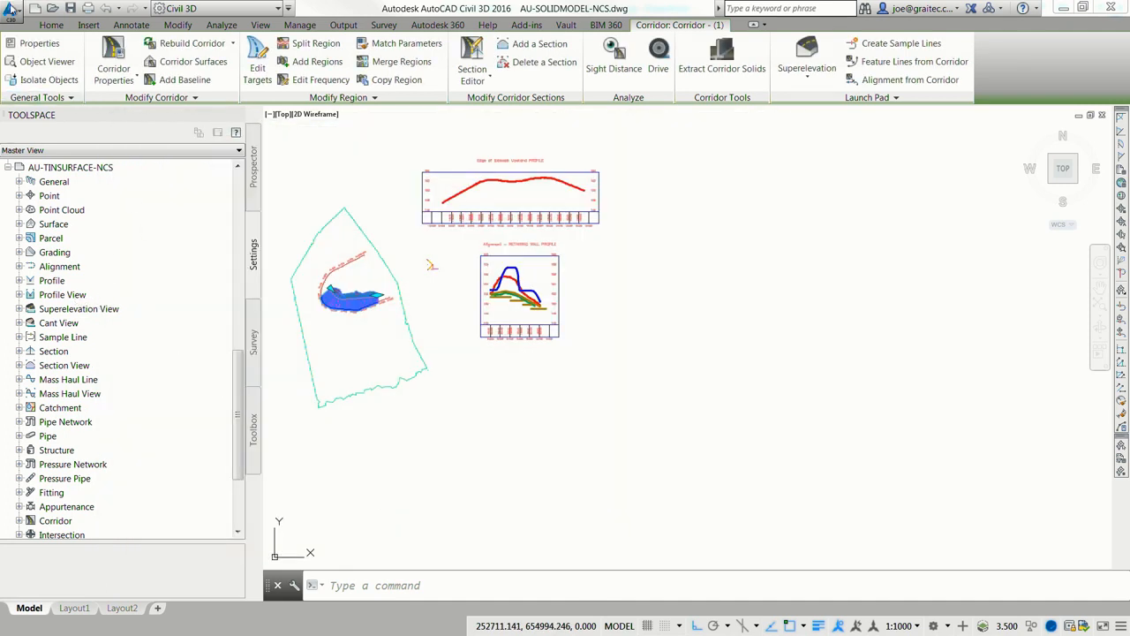
# Open the extracted solids drawing au2015solid.dwg from the 2015 folder.
pyautogui.click(9, 14)
pyautogui.click(43, 120)
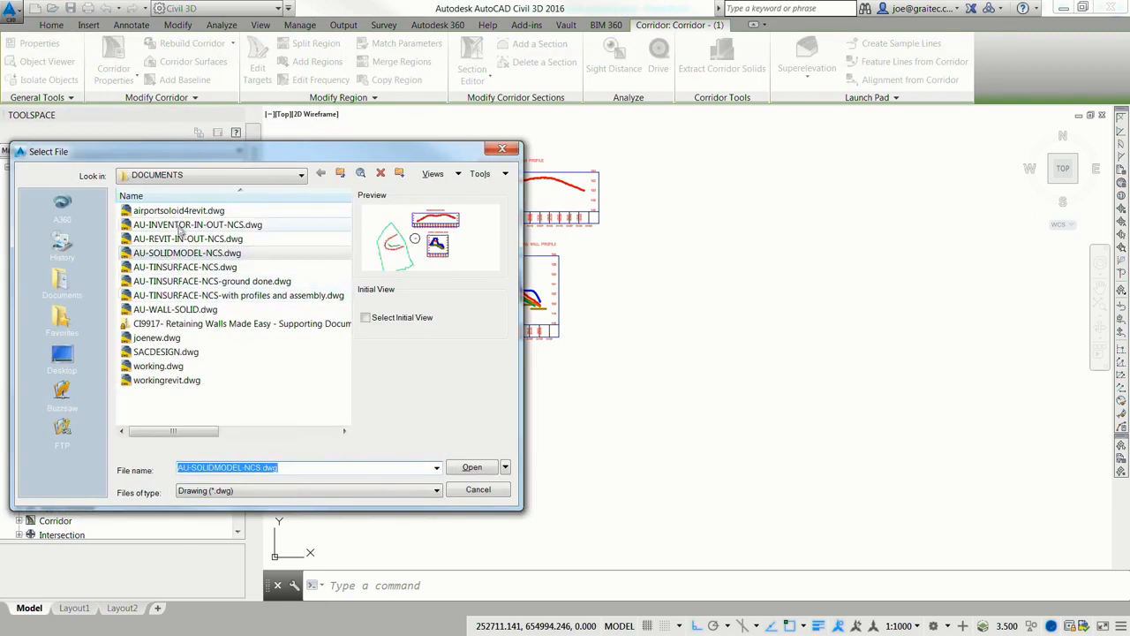
pyautogui.click(300, 175)
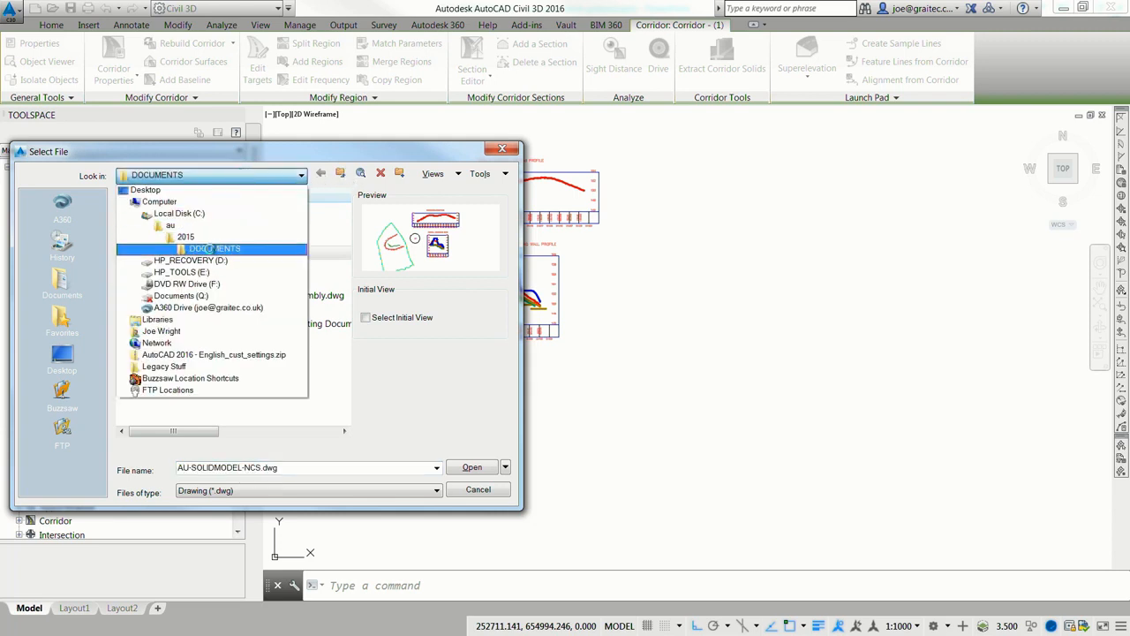
pyautogui.click(203, 240)
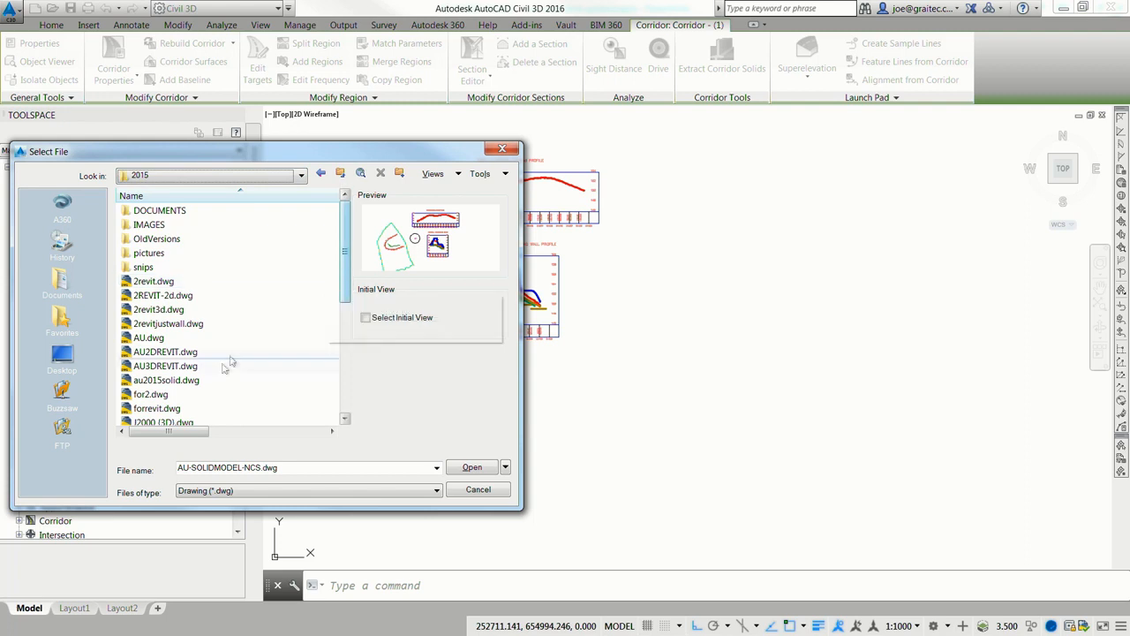
pyautogui.click(154, 381)
pyautogui.click(472, 467)
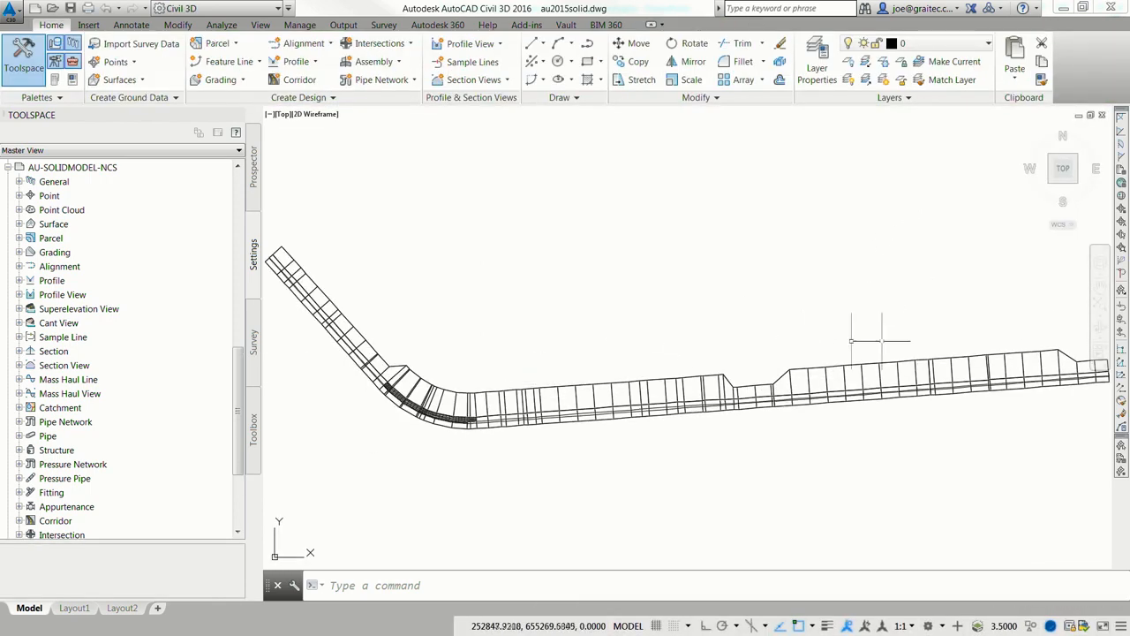
# Set the Hidden visual style and examine the extracted wall solids in 3D from several sides, finishing by switching to the PowerPoint slide deck.
pyautogui.click(1100, 329)
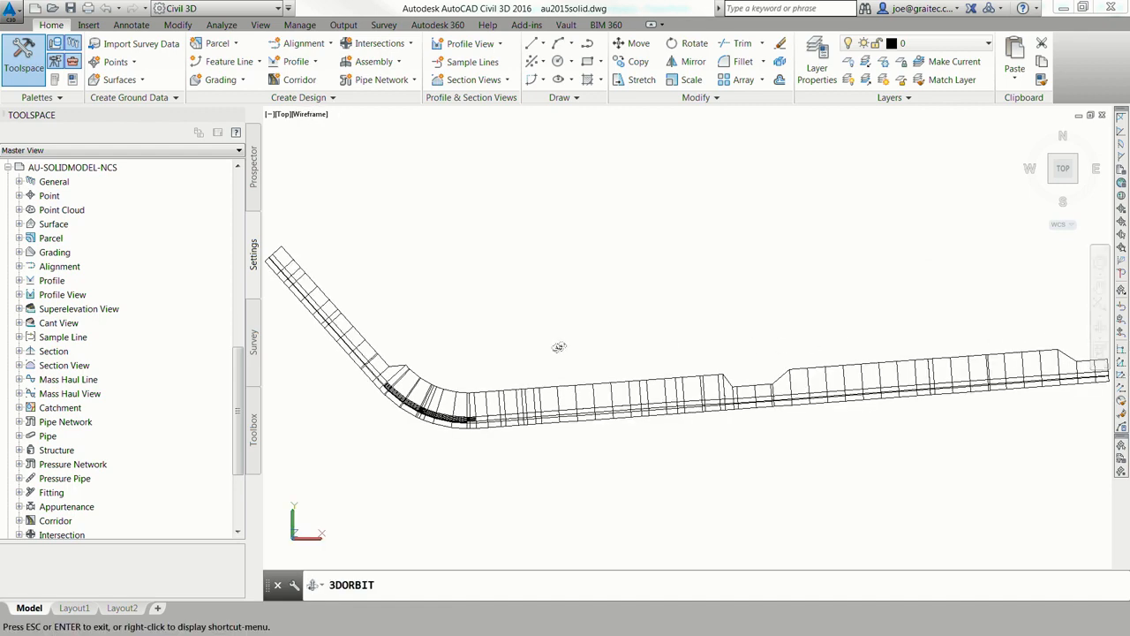
pyautogui.moveTo(558, 345); pyautogui.dragTo(694, 367)
pyautogui.rightClick(919, 372)
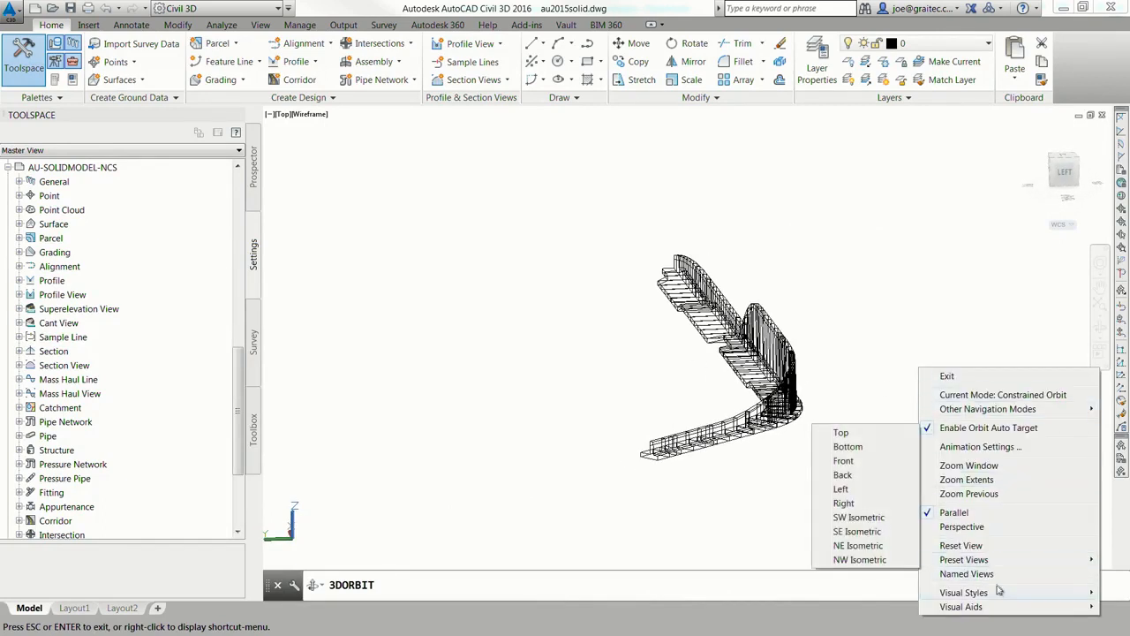
pyautogui.moveTo(967, 593)
pyautogui.click(826, 494)
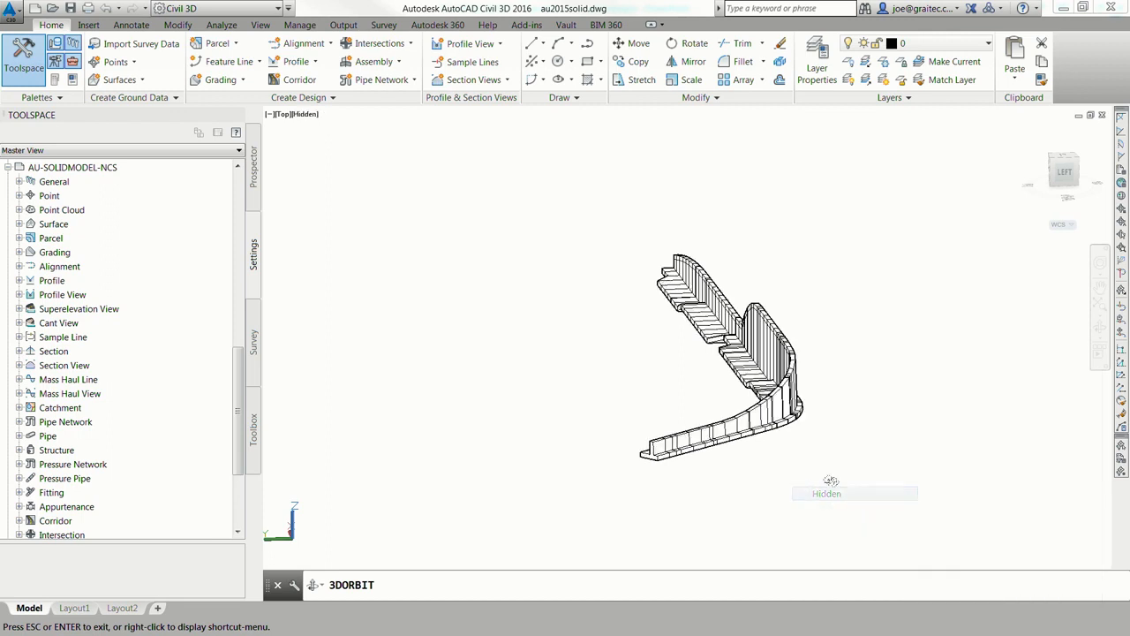
pyautogui.moveTo(738, 435); pyautogui.dragTo(575, 417)
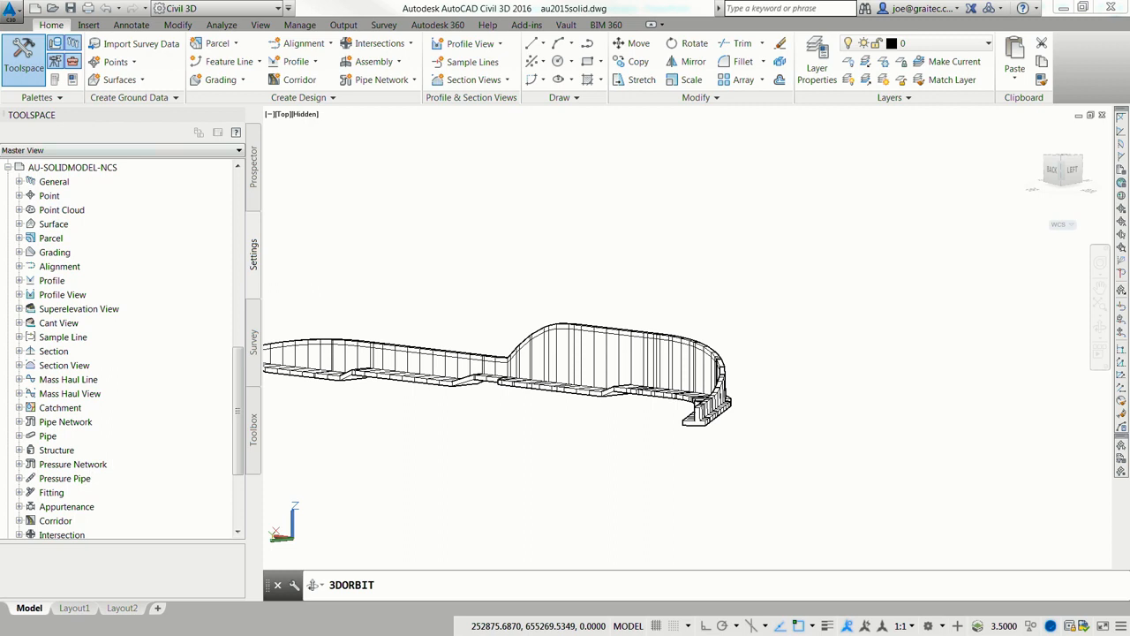
pyautogui.hotkey('alt', 'Tab')
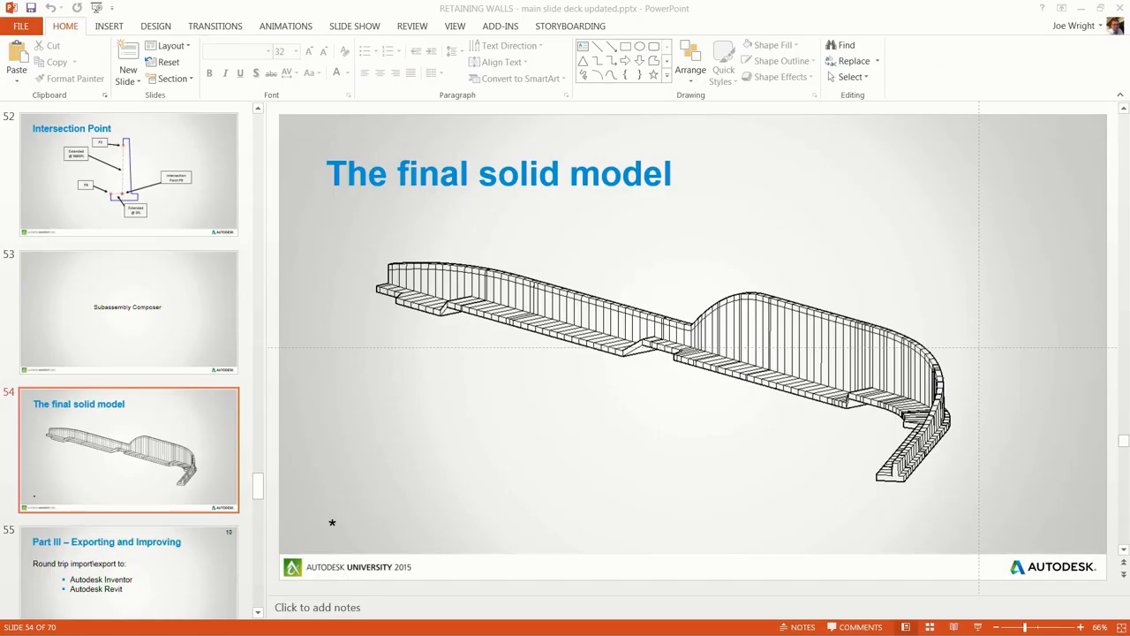